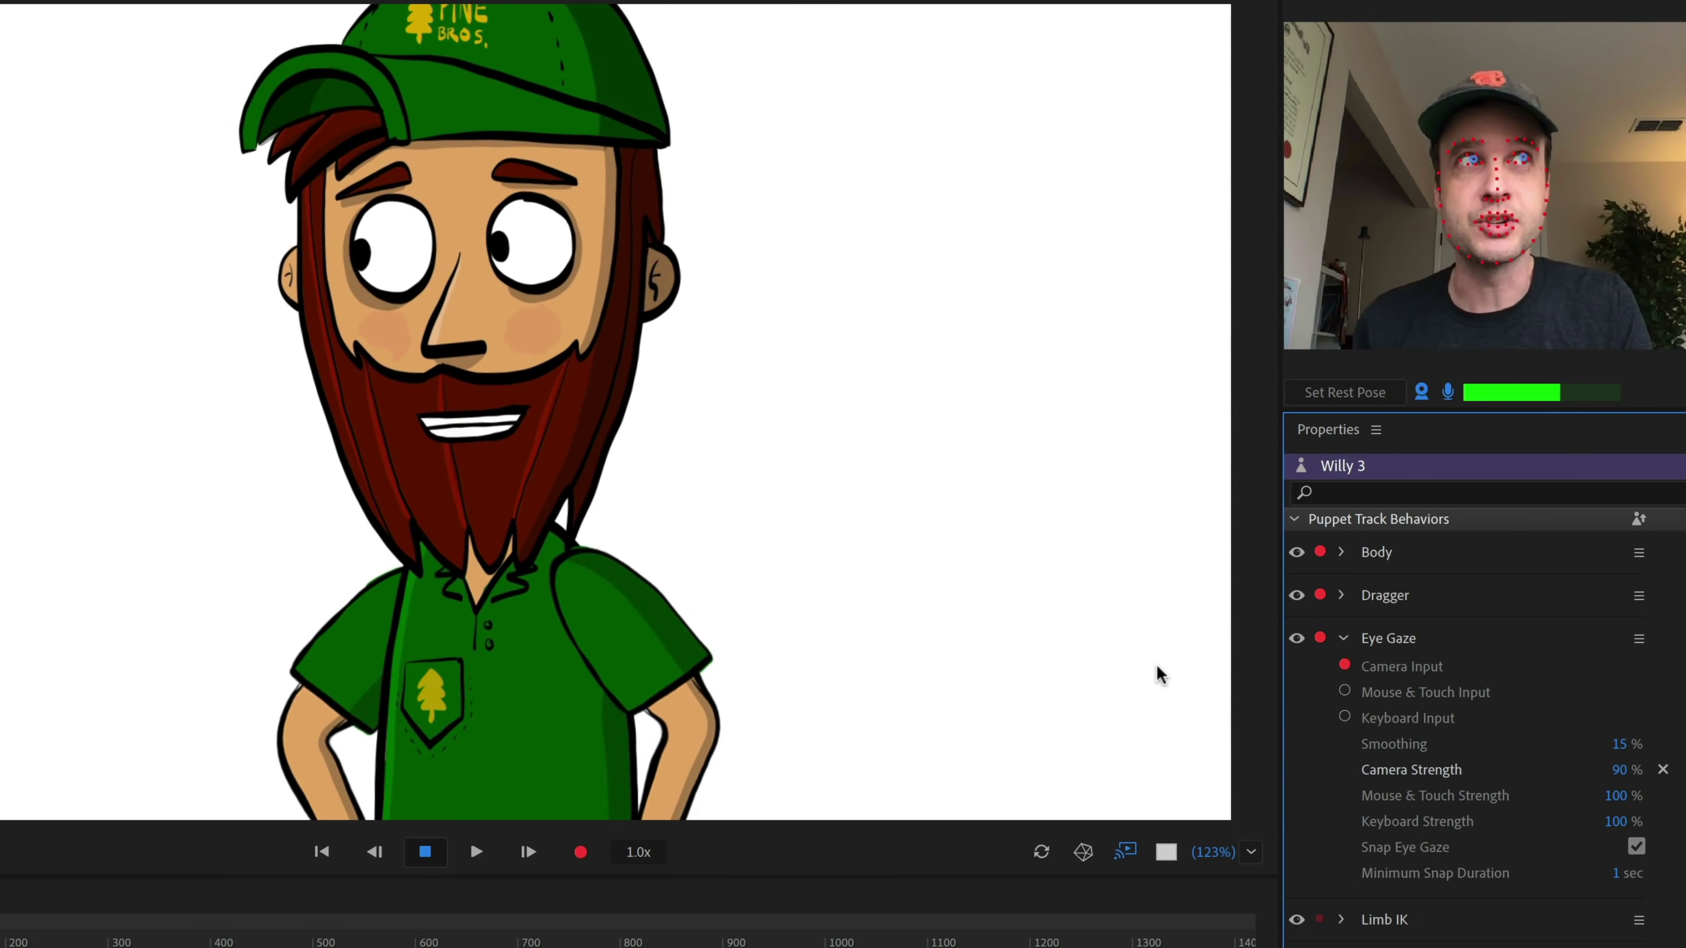
# Step: Switch Eye Gaze from camera input to keyboard input, and remove the Eye Gaze behavior from the Willy 3 puppet
pyautogui.click(1344, 666)
pyautogui.click(1345, 718)
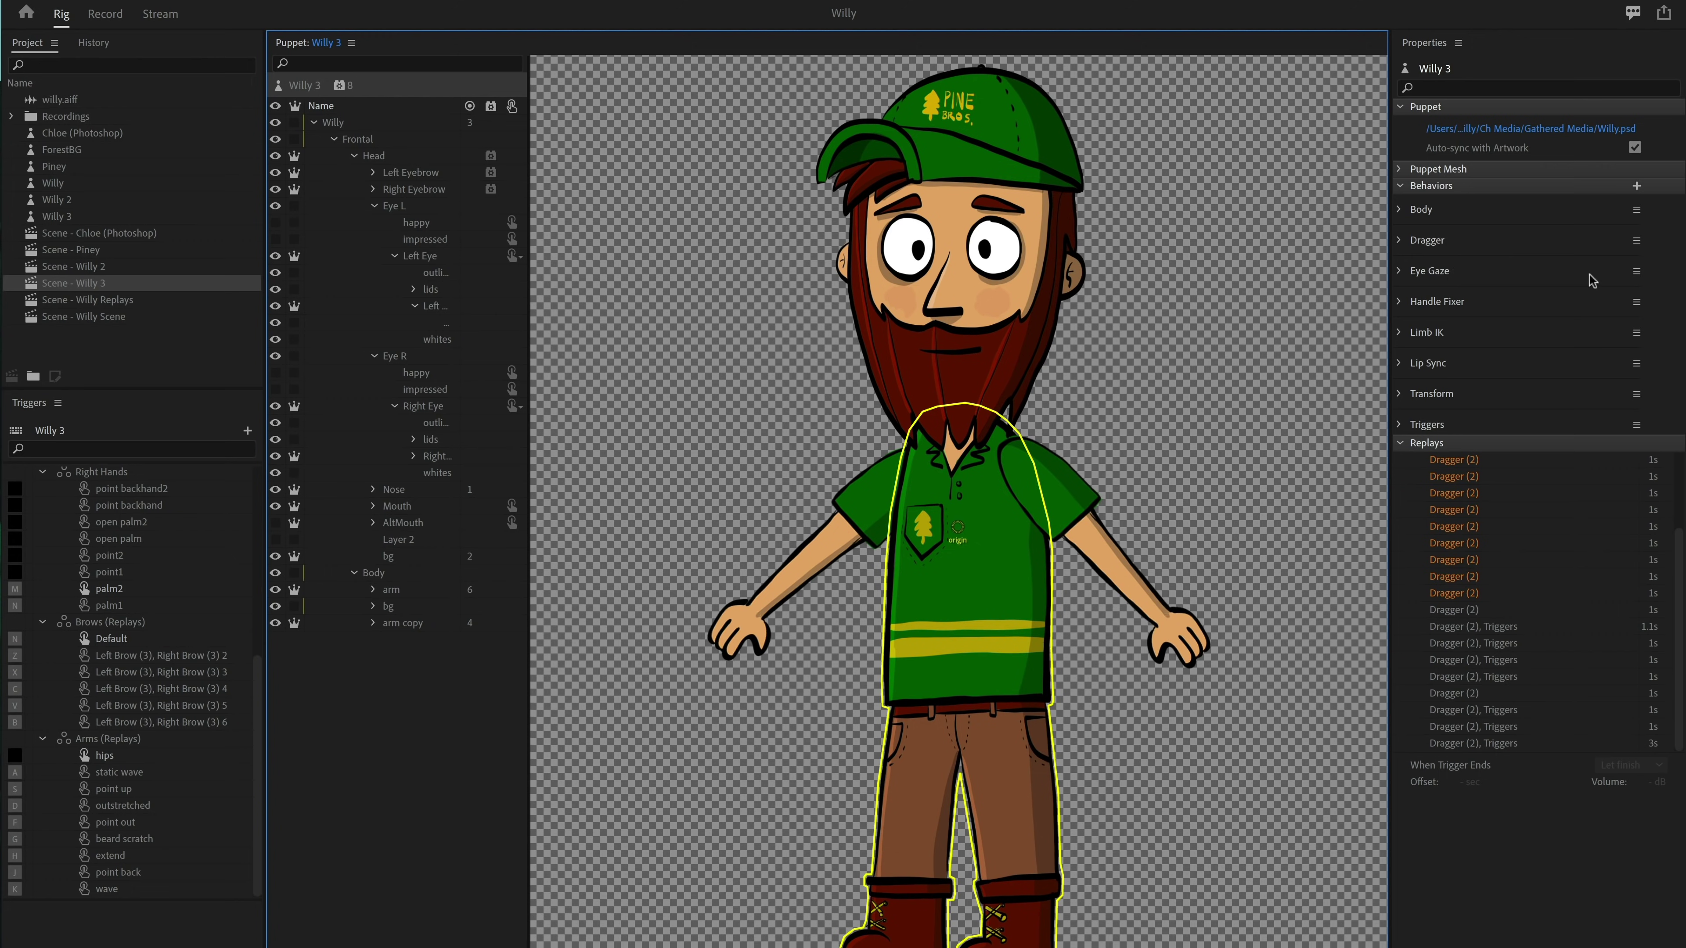
pyautogui.click(1637, 273)
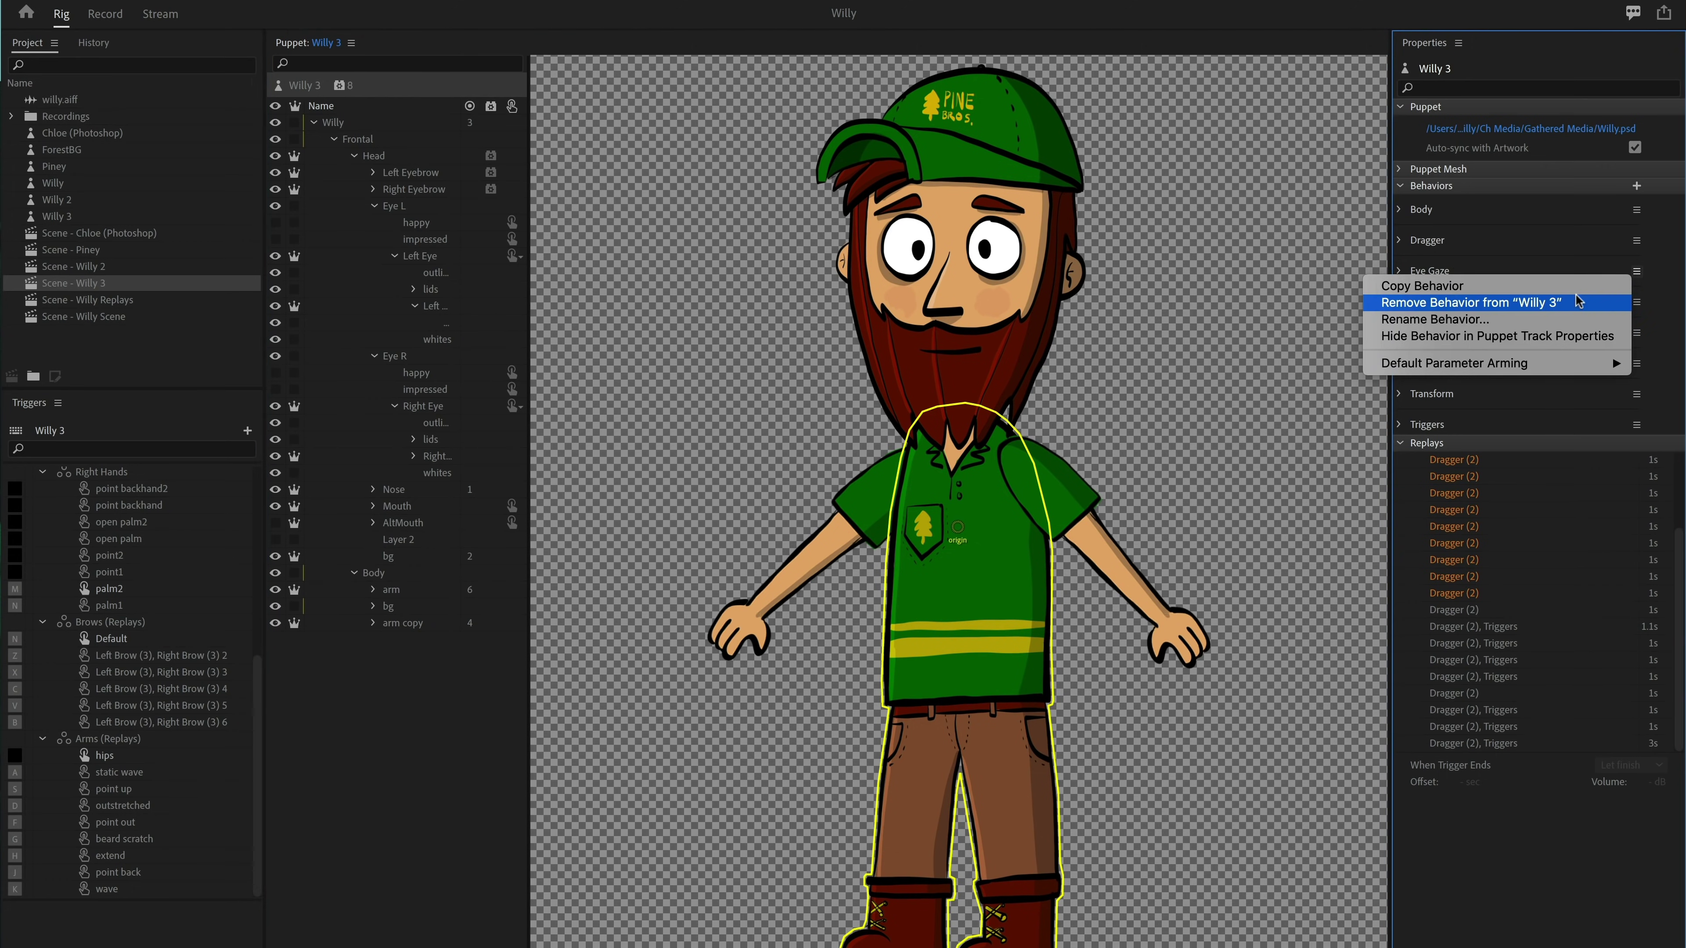
pyautogui.press('Escape')
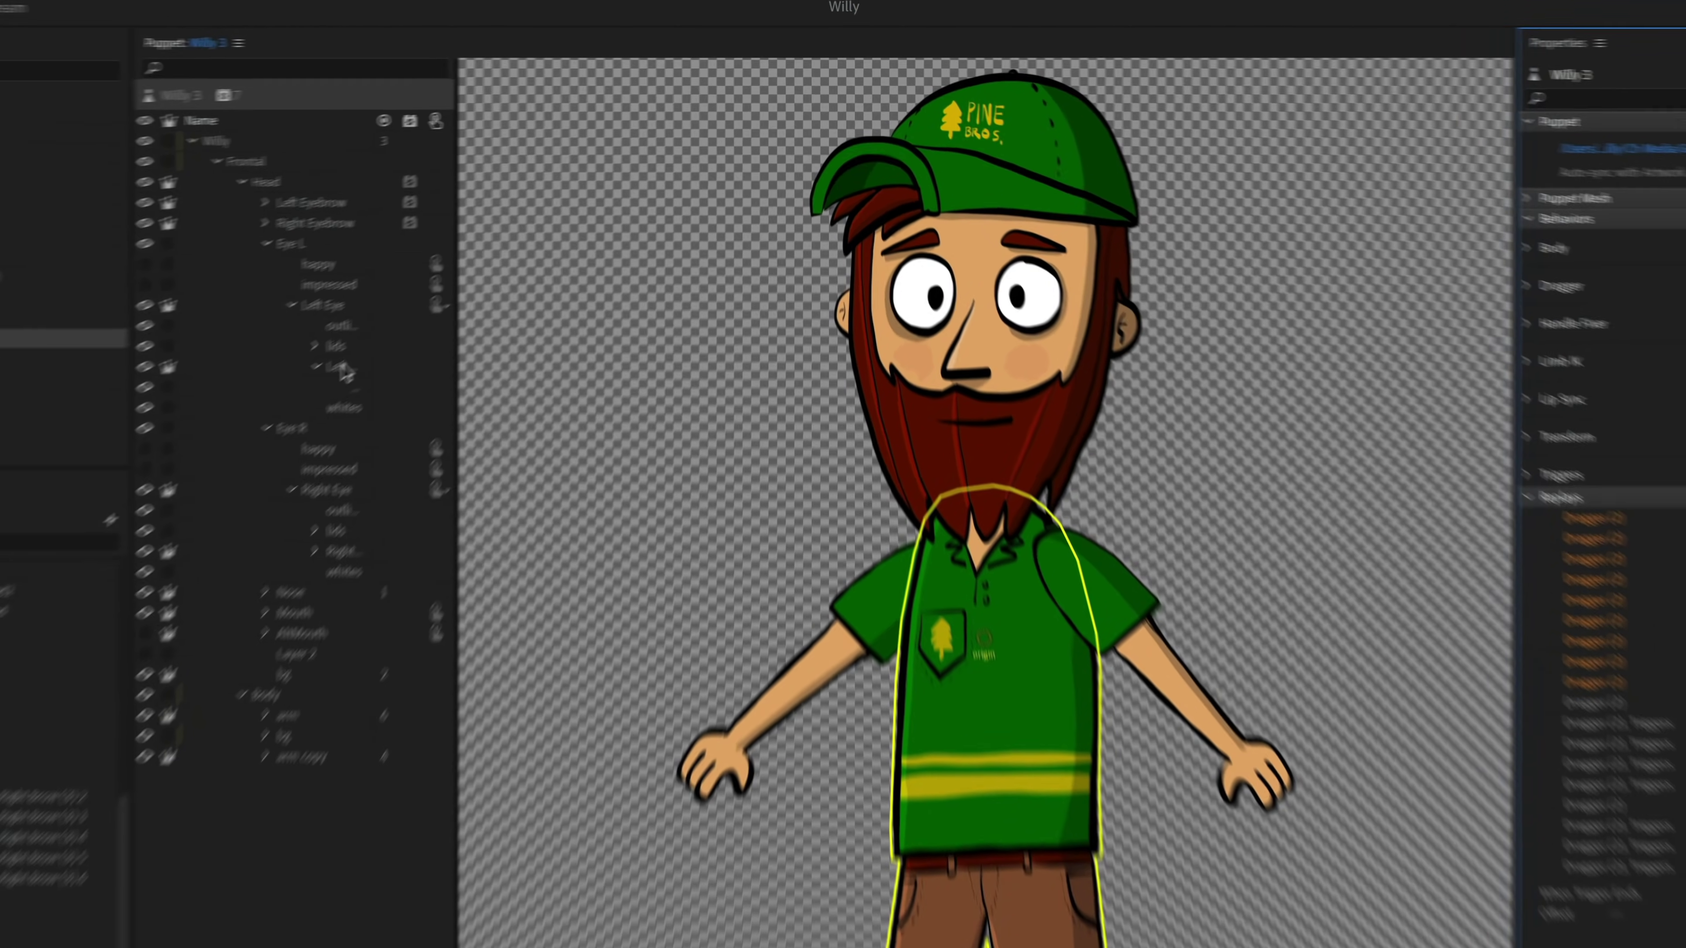
# Step: Replace the Left Pupil and Left Pupil Size tags on the left pupil layer with the Draggable tag
pyautogui.click(433, 307)
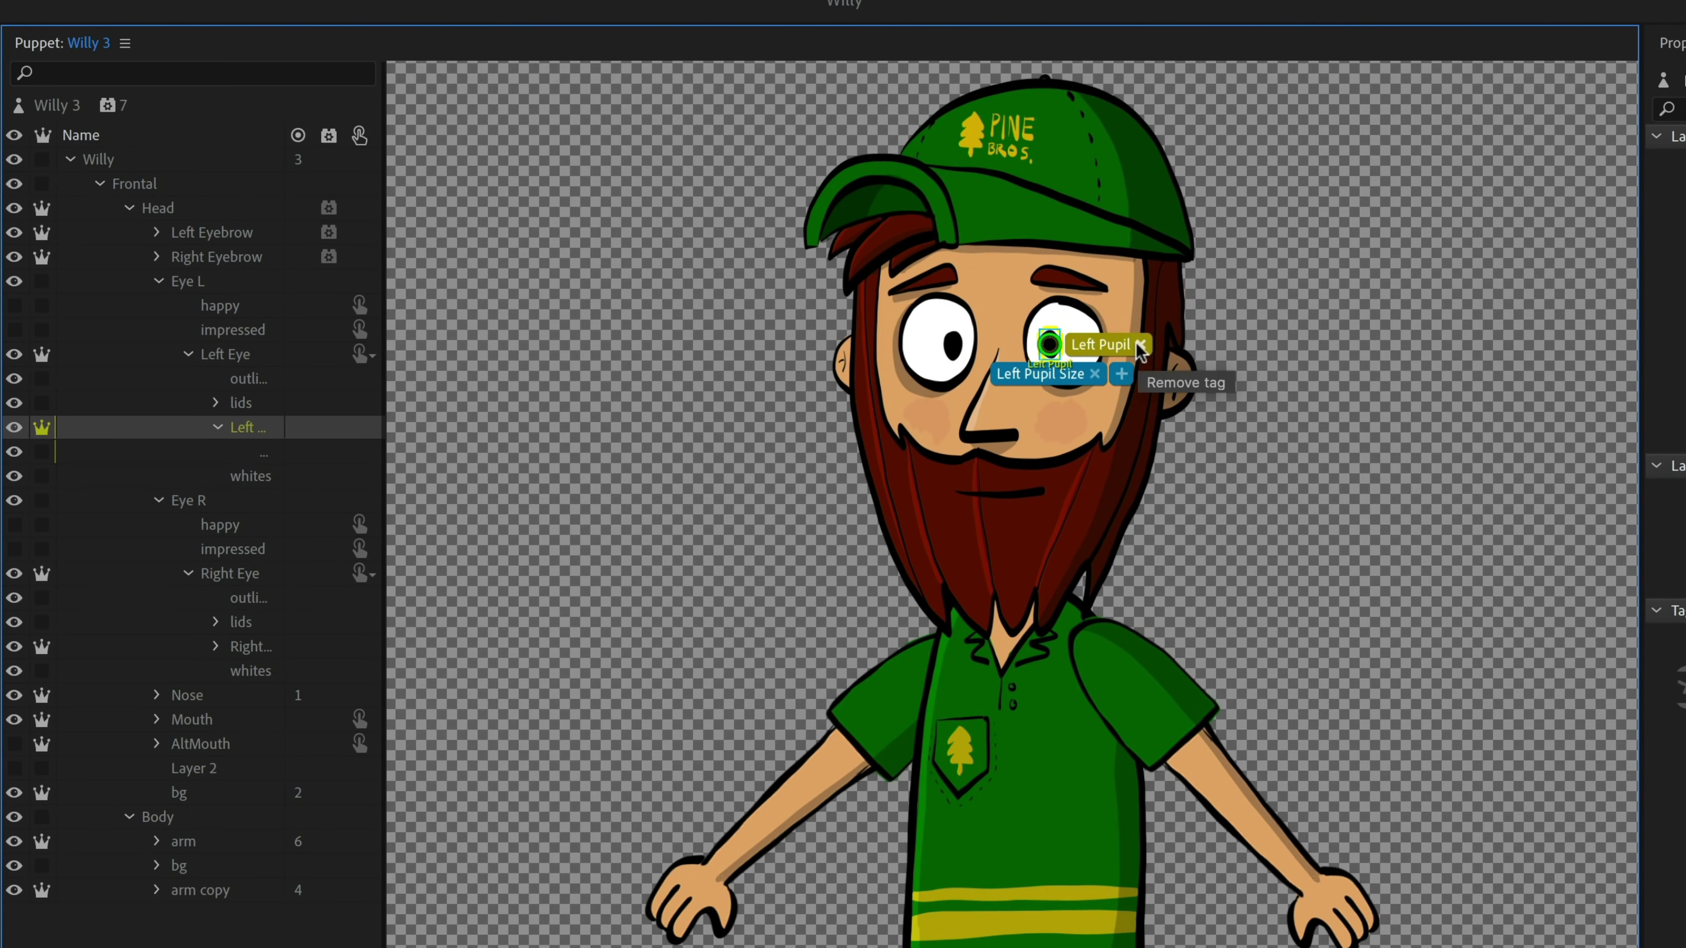
pyautogui.click(1139, 345)
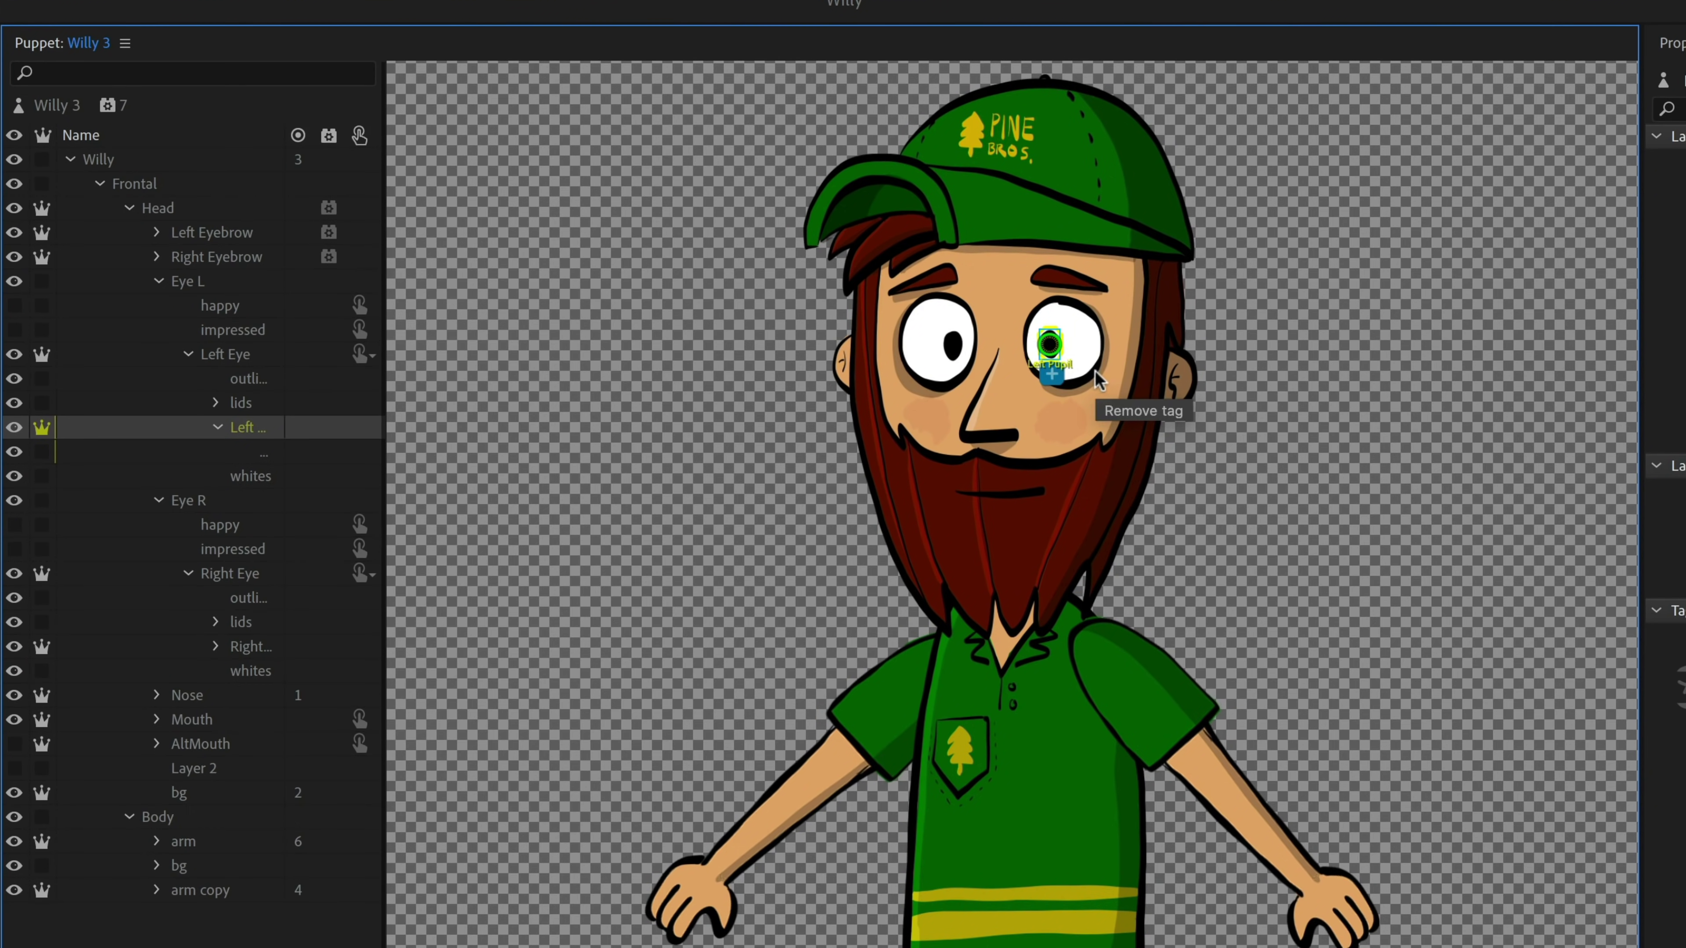
pyautogui.click(1095, 375)
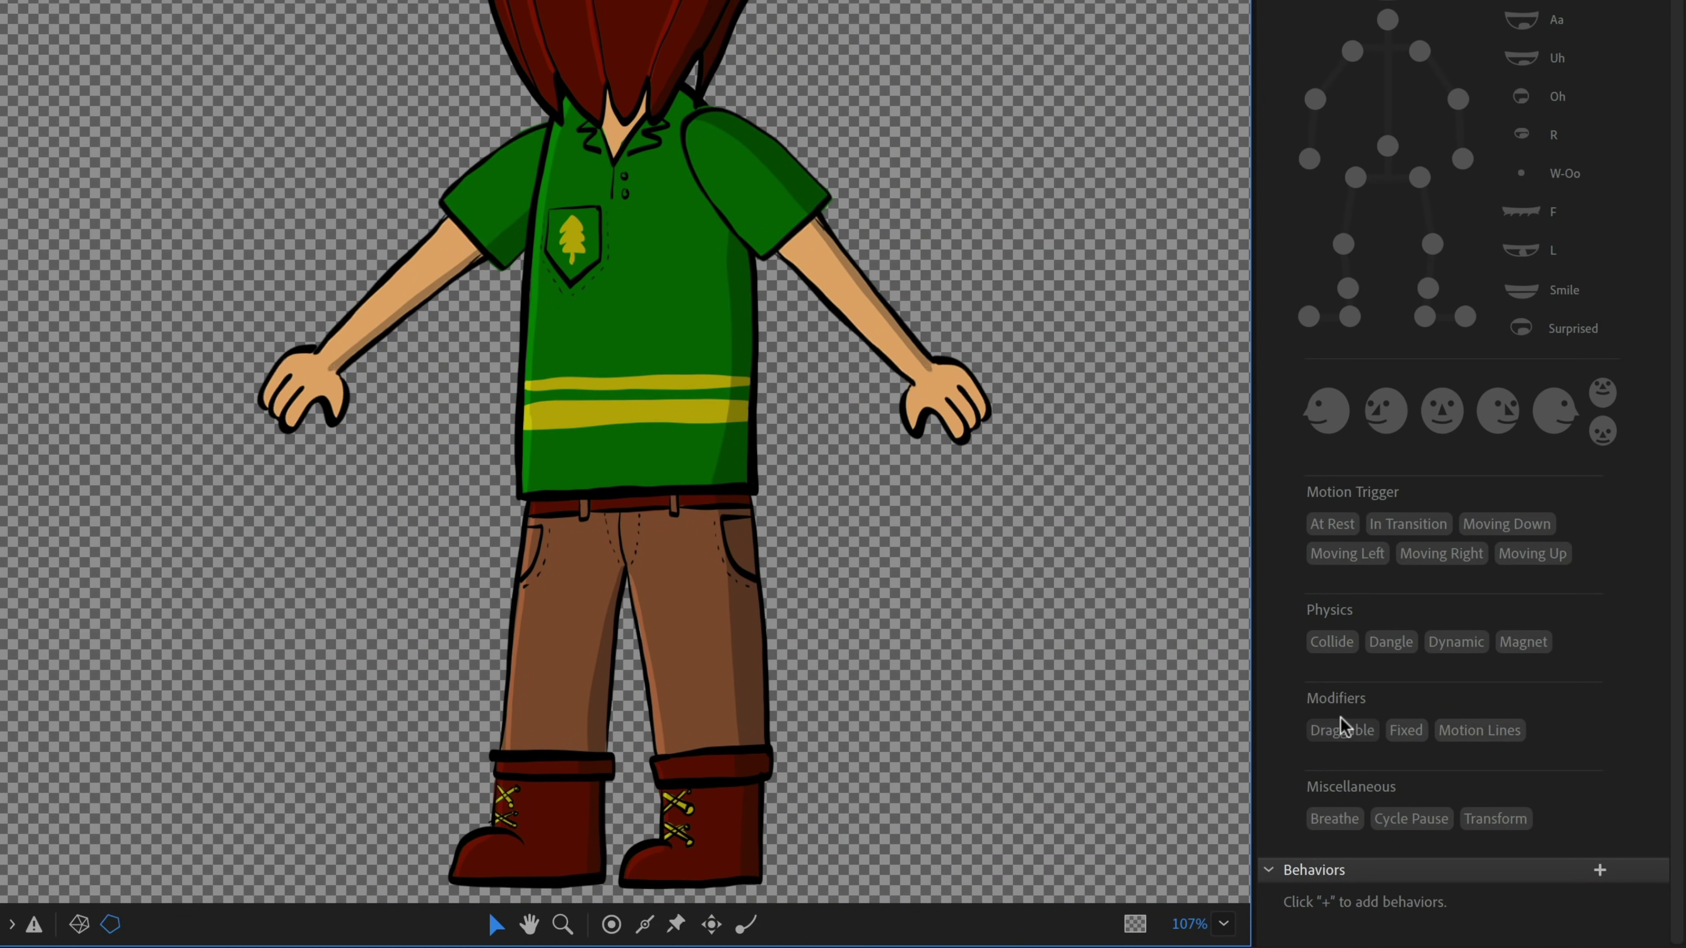
pyautogui.click(1347, 730)
pyautogui.click(1344, 730)
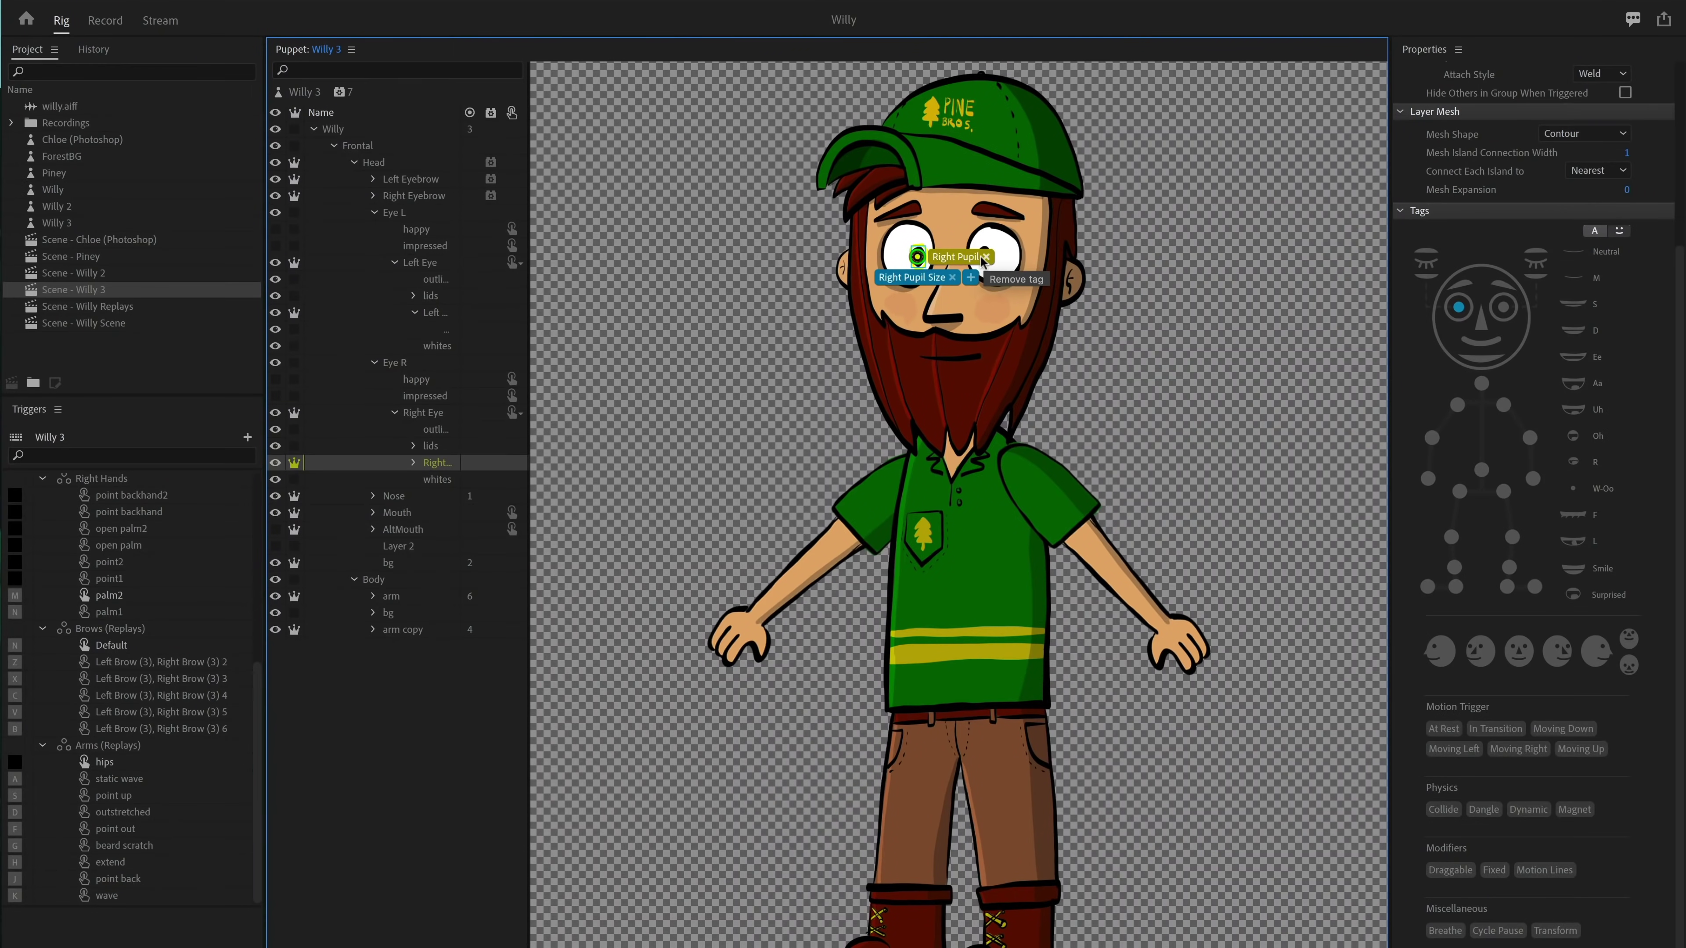
# Step: Replace the Right Pupil and Right Pupil Size tags on the right pupil layer with the Draggable tag
pyautogui.click(985, 258)
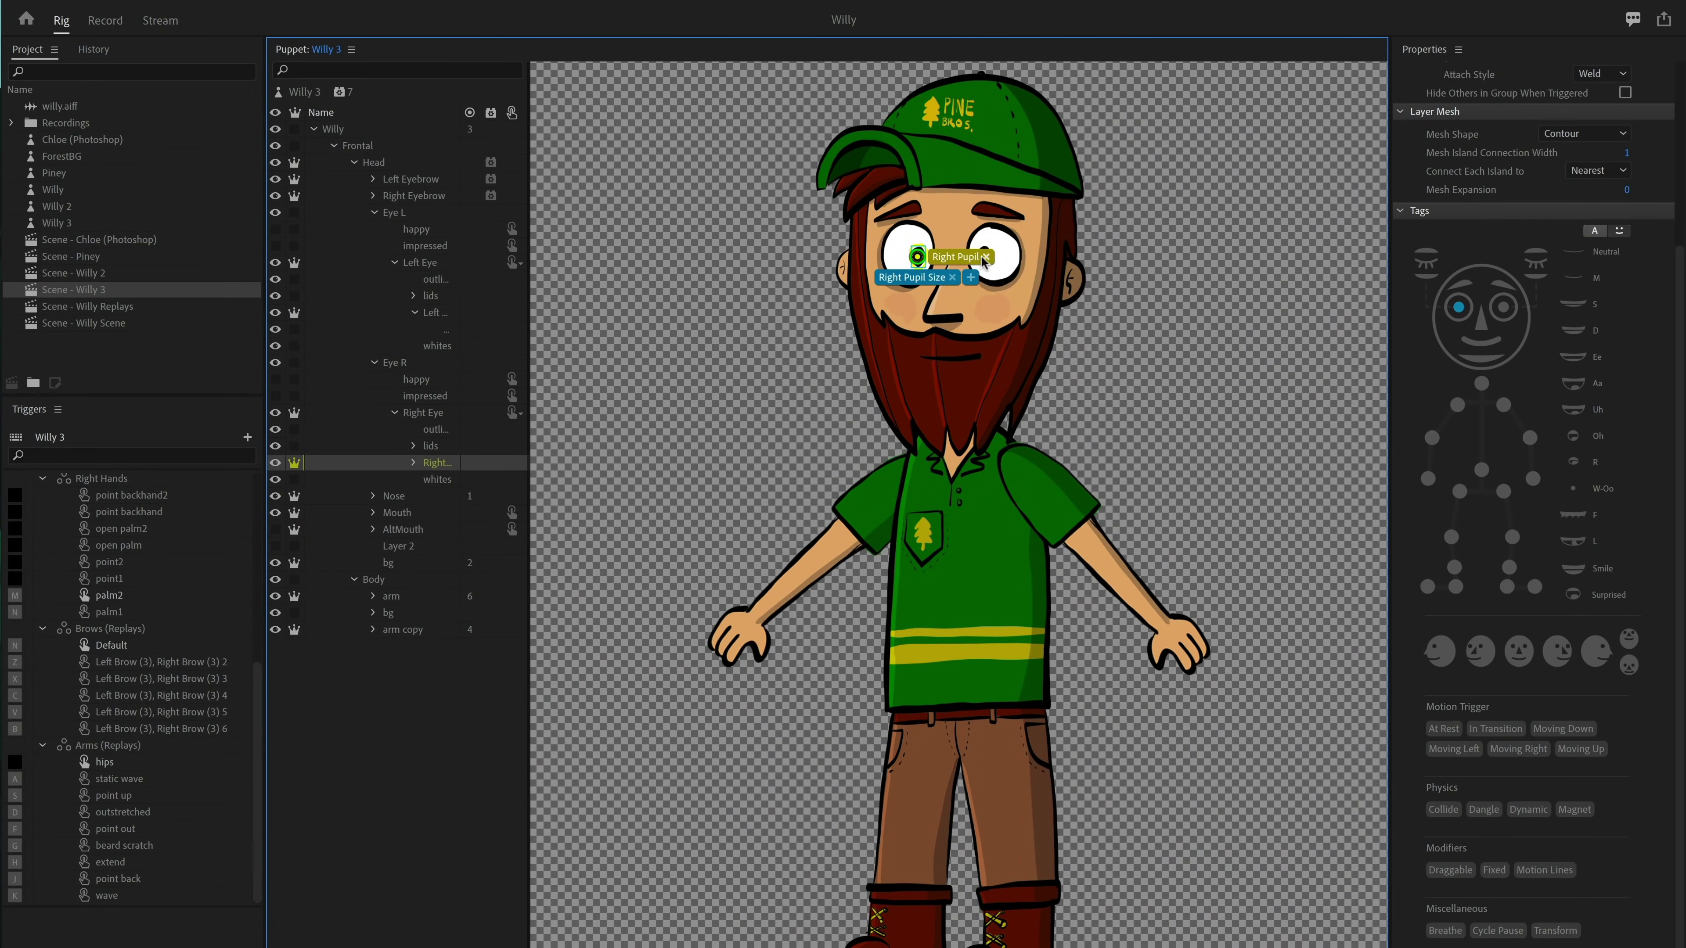
pyautogui.click(952, 277)
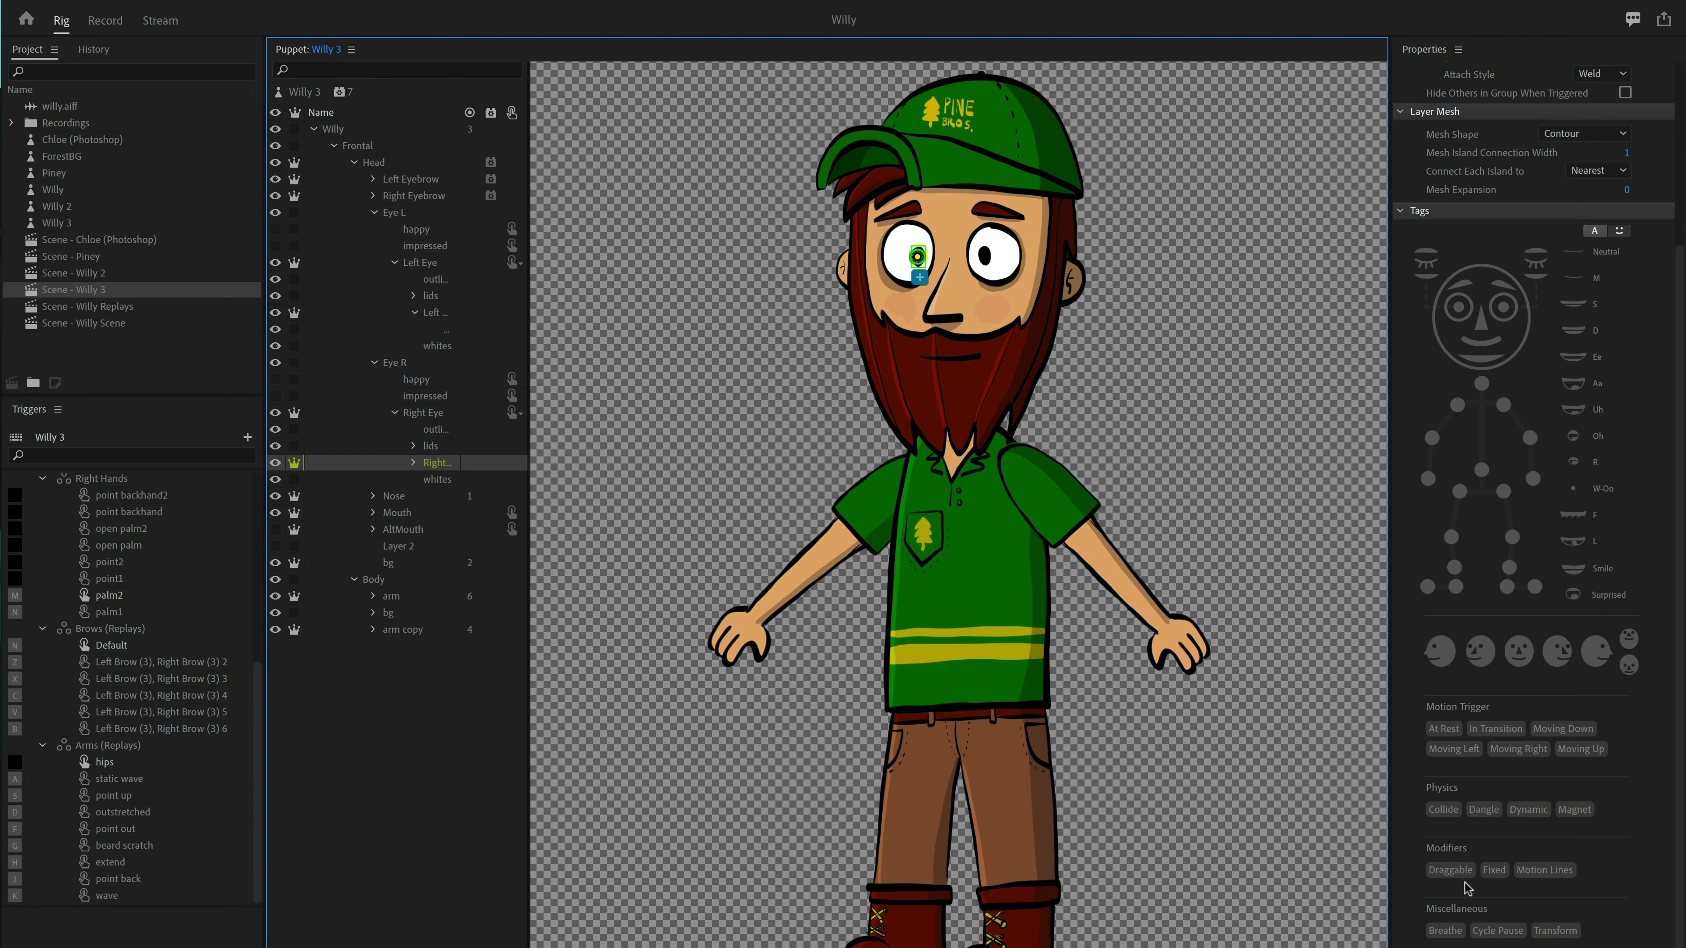
pyautogui.click(1451, 870)
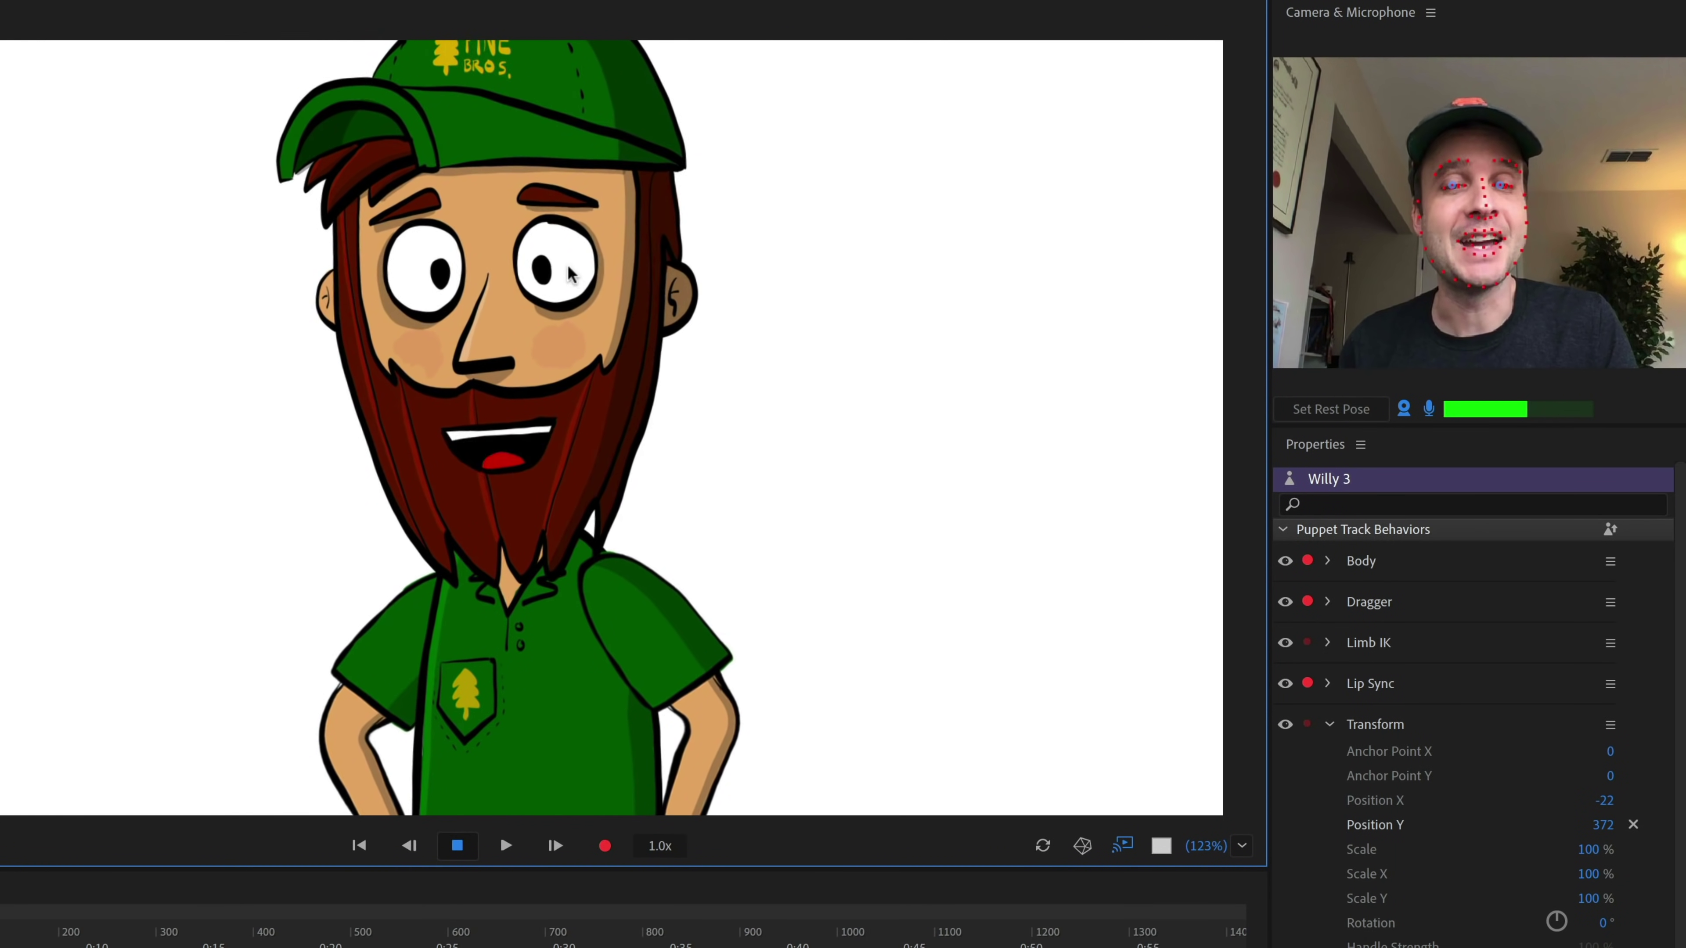
# Step: Test the draggable eyes by moving each of Willy's pupils around in the scene
pyautogui.moveTo(545, 269)
pyautogui.mouseDown()
pyautogui.moveTo(574, 259)
pyautogui.moveTo(574, 282)
pyautogui.moveTo(544, 255)
pyautogui.moveTo(560, 269)
pyautogui.mouseUp()
pyautogui.moveTo(439, 273)
pyautogui.mouseDown()
pyautogui.moveTo(407, 249)
pyautogui.moveTo(449, 277)
pyautogui.mouseUp()
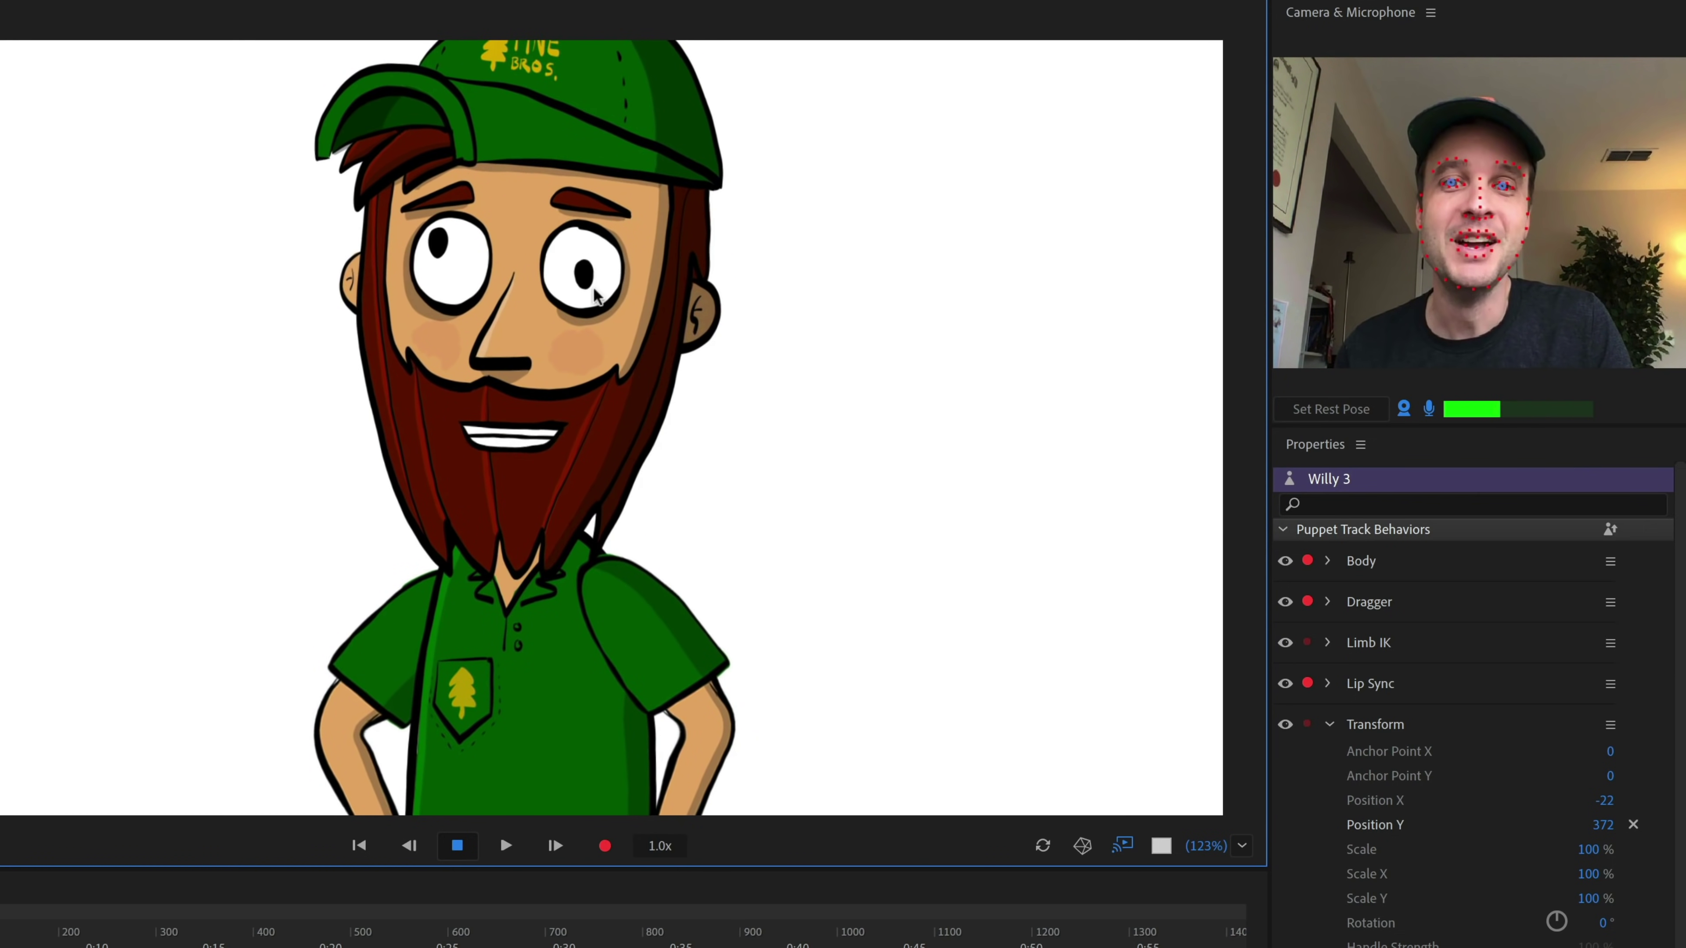
pyautogui.moveTo(594, 287); pyautogui.dragTo(574, 281)
pyautogui.moveTo(444, 245); pyautogui.dragTo(463, 258)
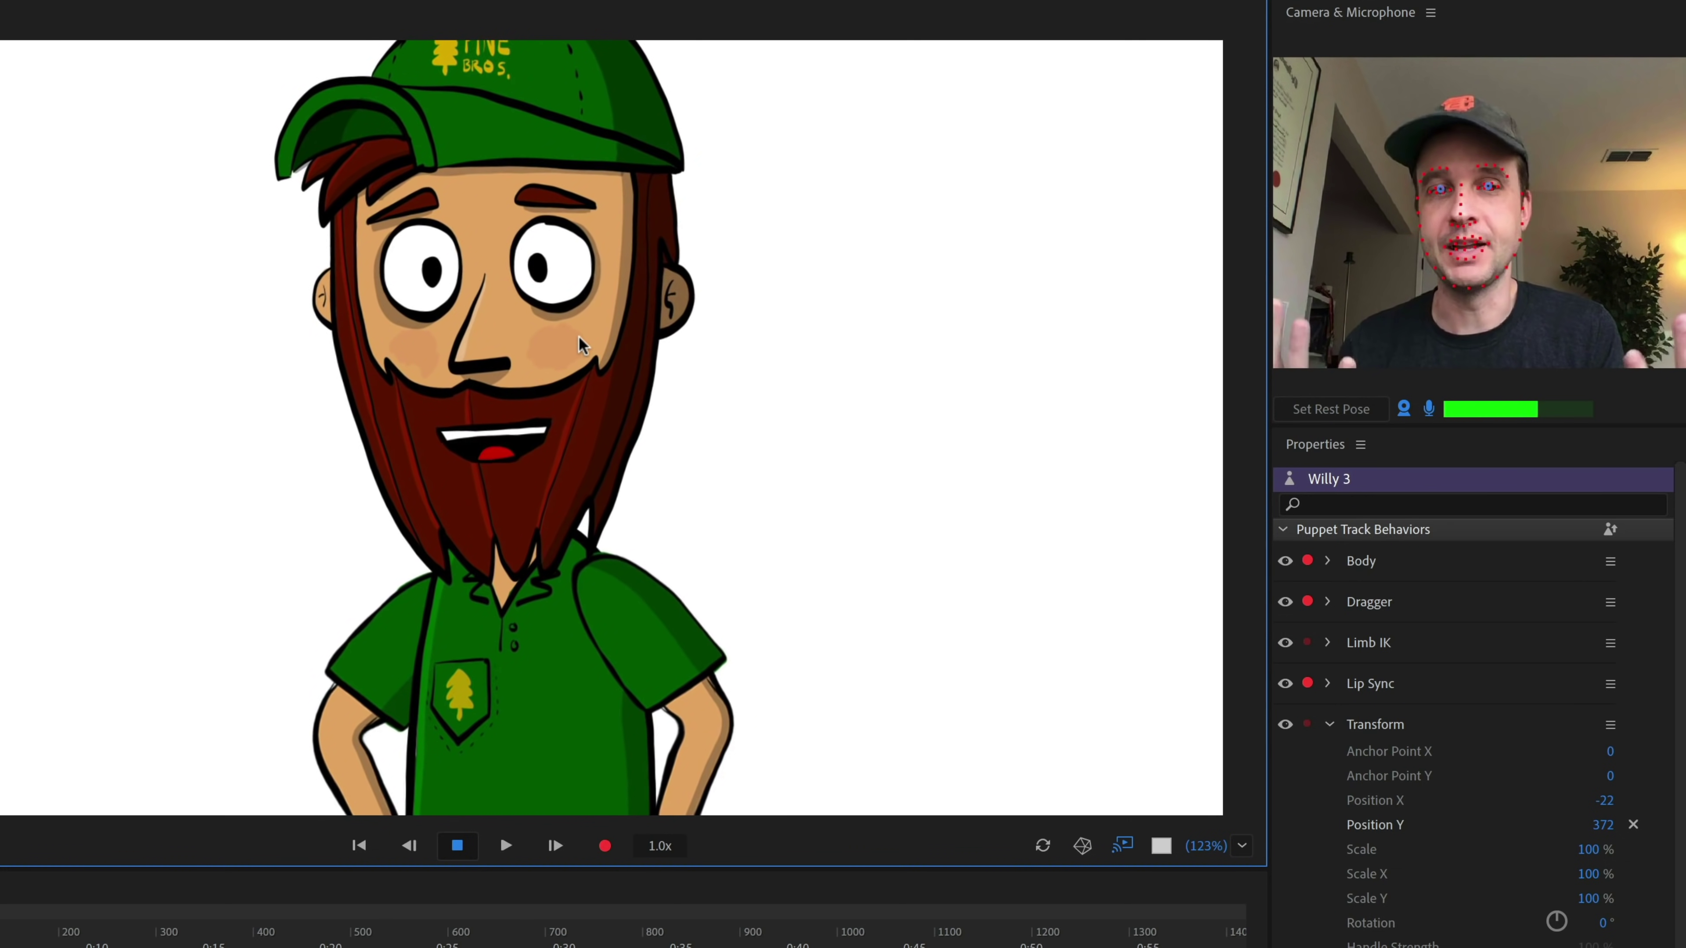
# Step: Arm only the Dragger behavior and record a short take of the posed pupils at the start of the timeline
pyautogui.click(1308, 561)
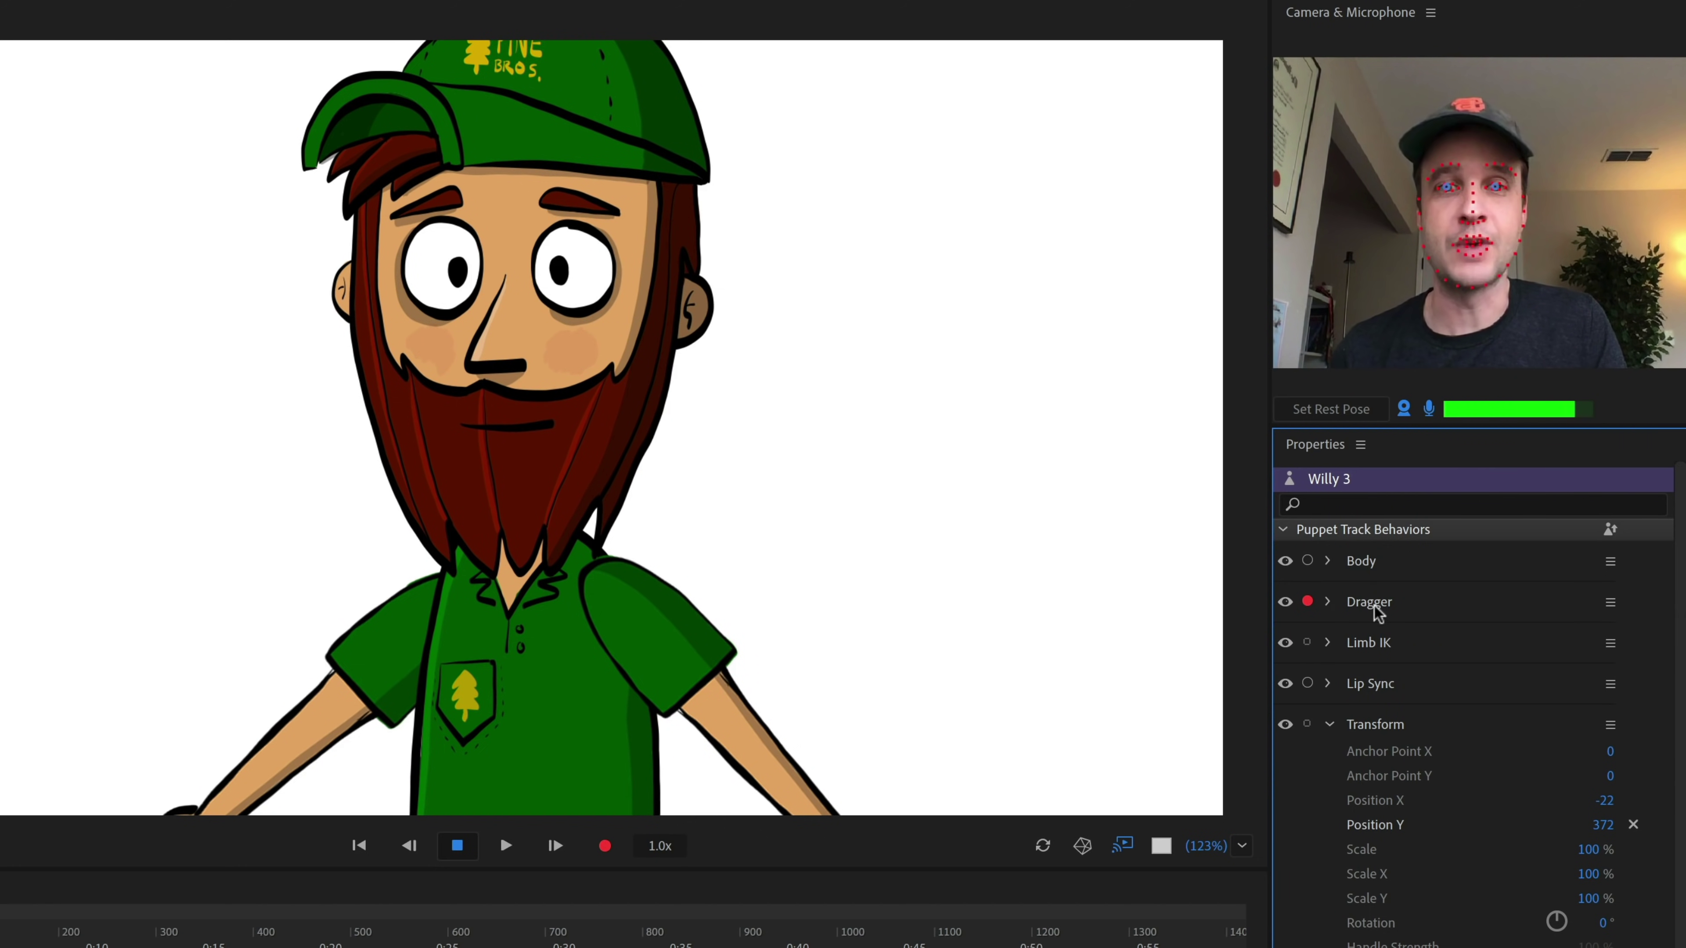
pyautogui.click(563, 270)
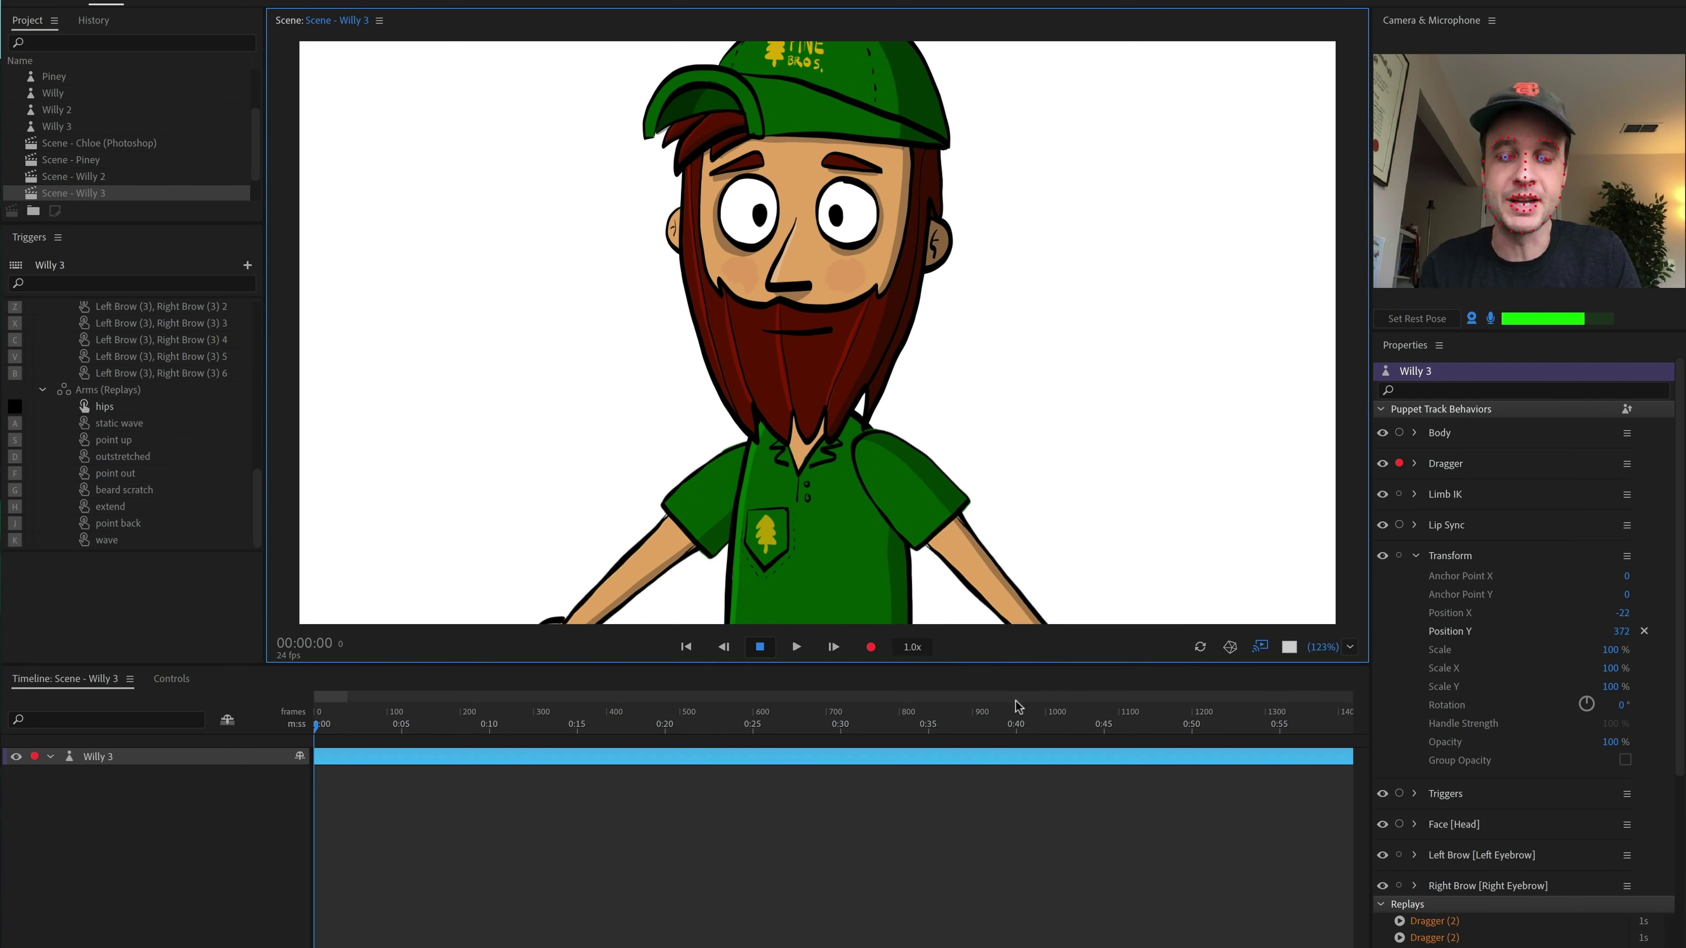
pyautogui.press('super+r')
pyautogui.press('space')
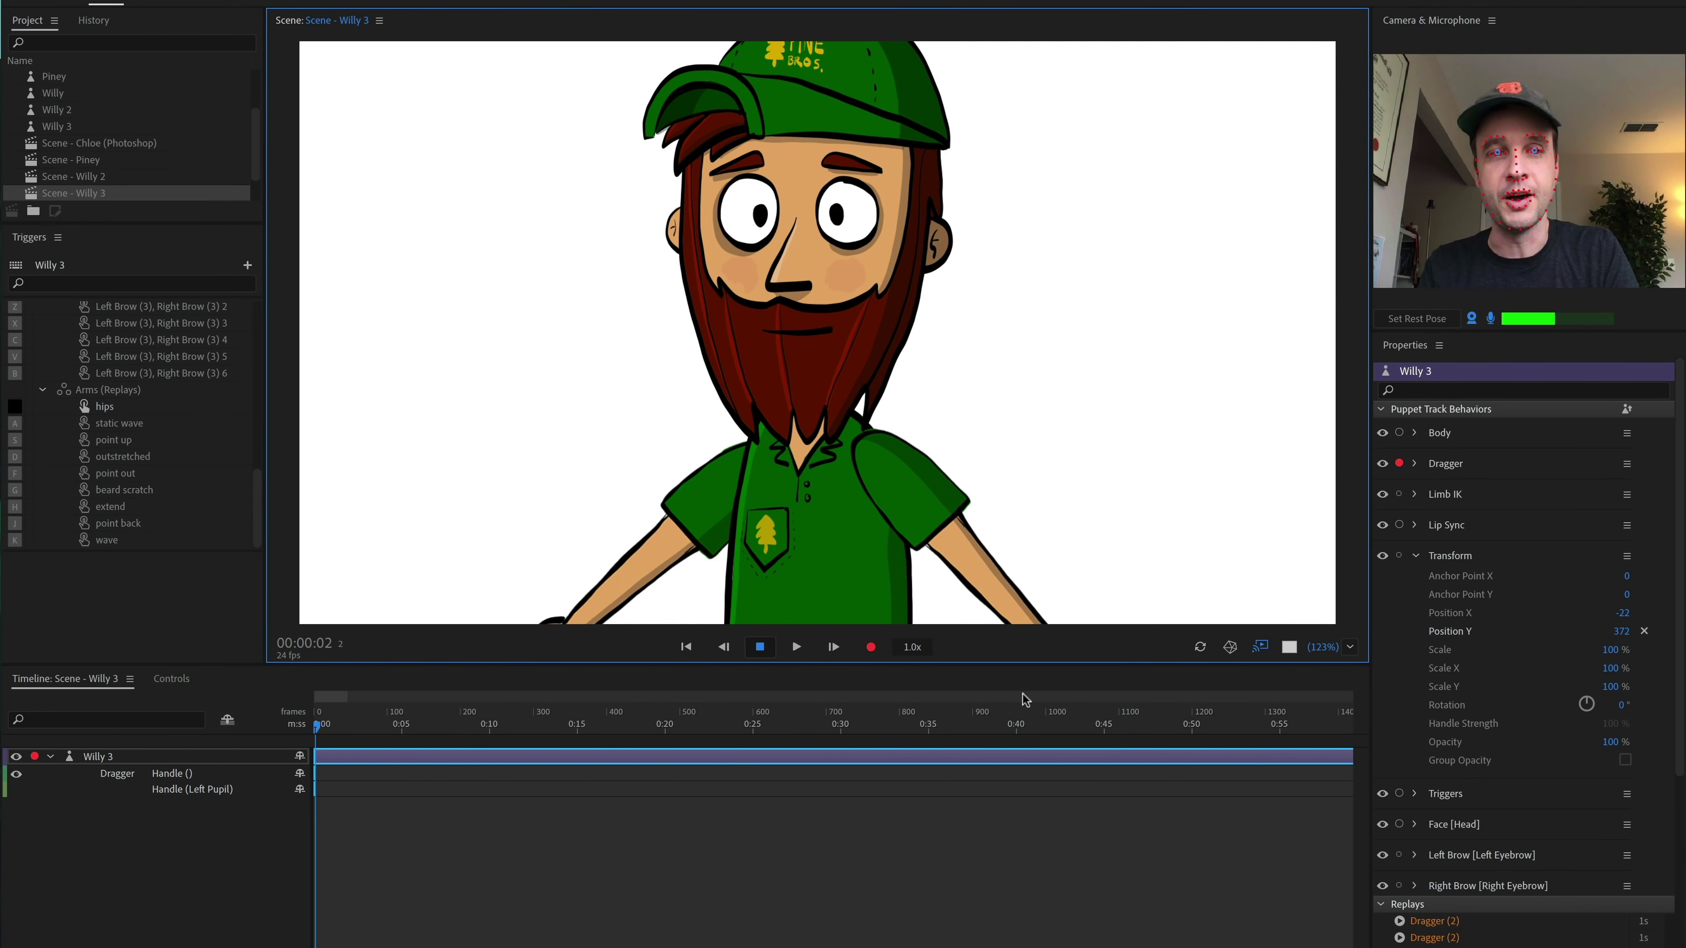
# Step: Extend the first take on both Dragger handles to 0:01 and scrub through it to frame 17
pyautogui.press('=')
pyautogui.press('=')
pyautogui.press('=')
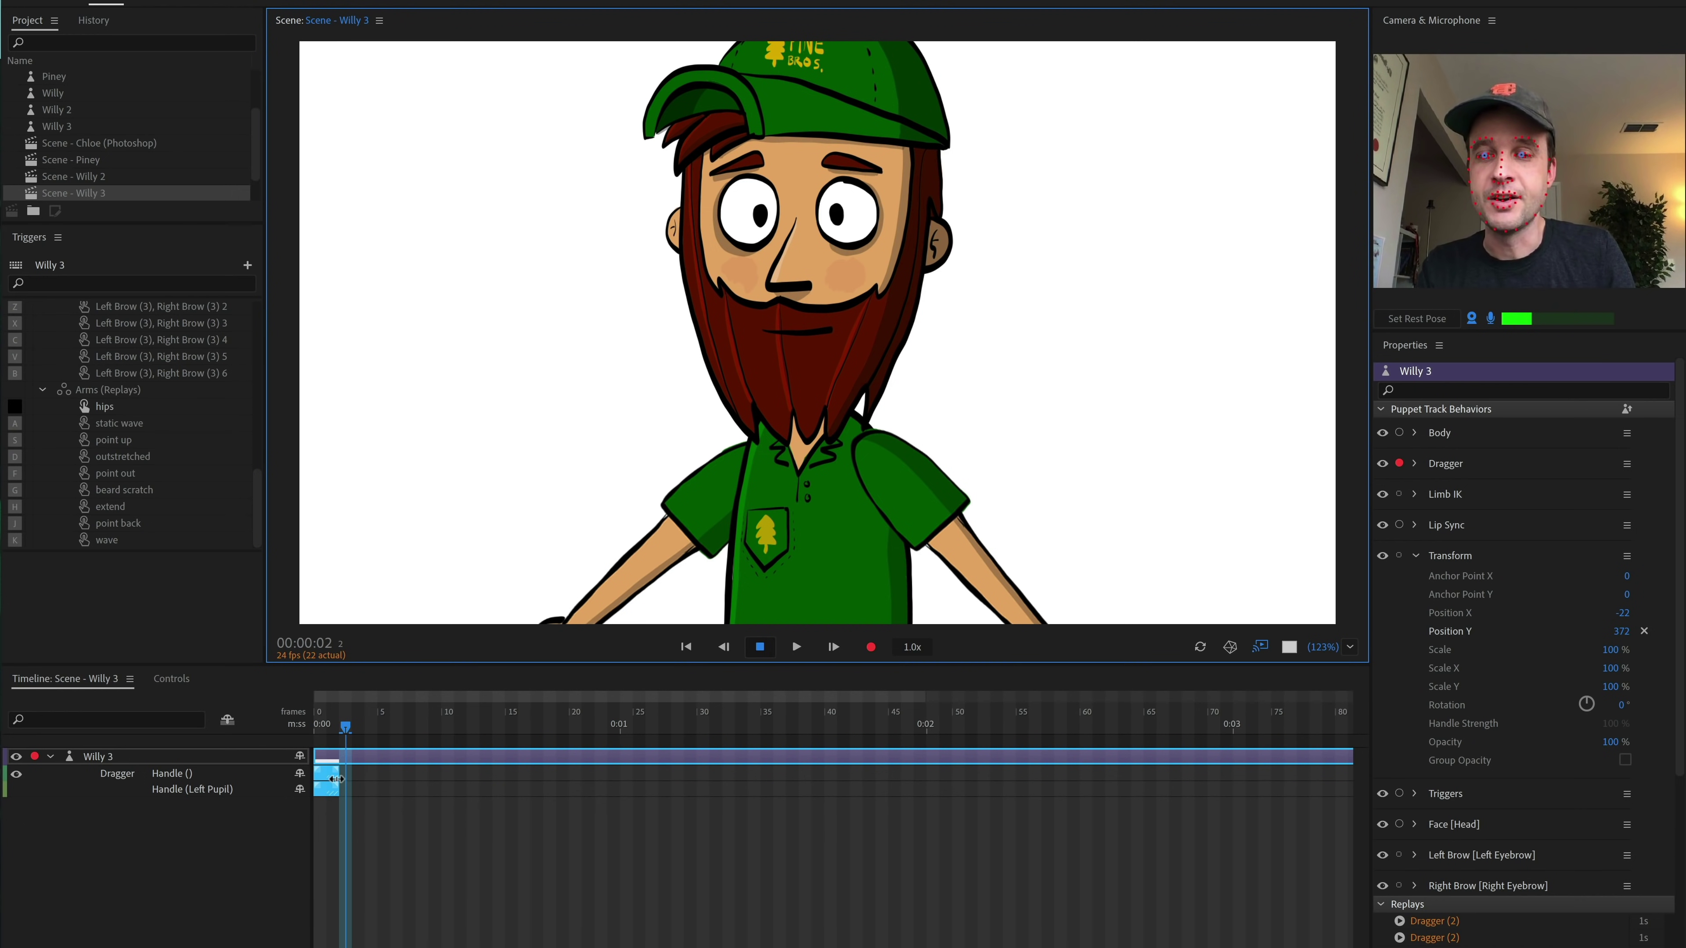
pyautogui.moveTo(335, 779); pyautogui.dragTo(621, 784)
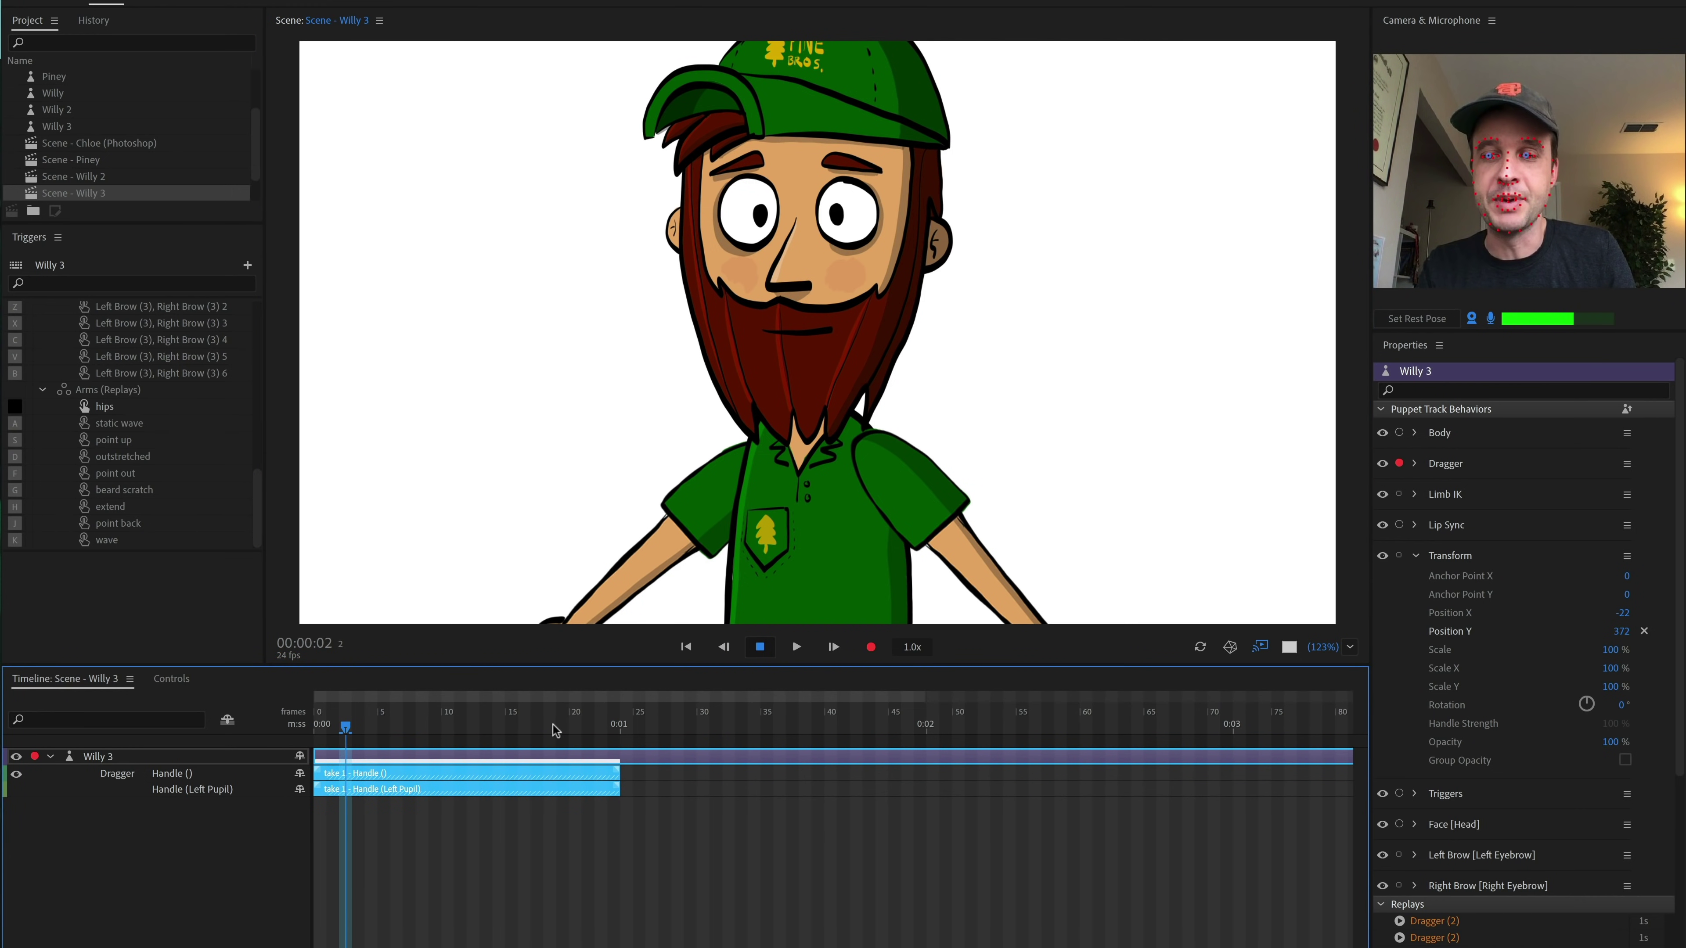
pyautogui.moveTo(553, 727); pyautogui.dragTo(538, 774)
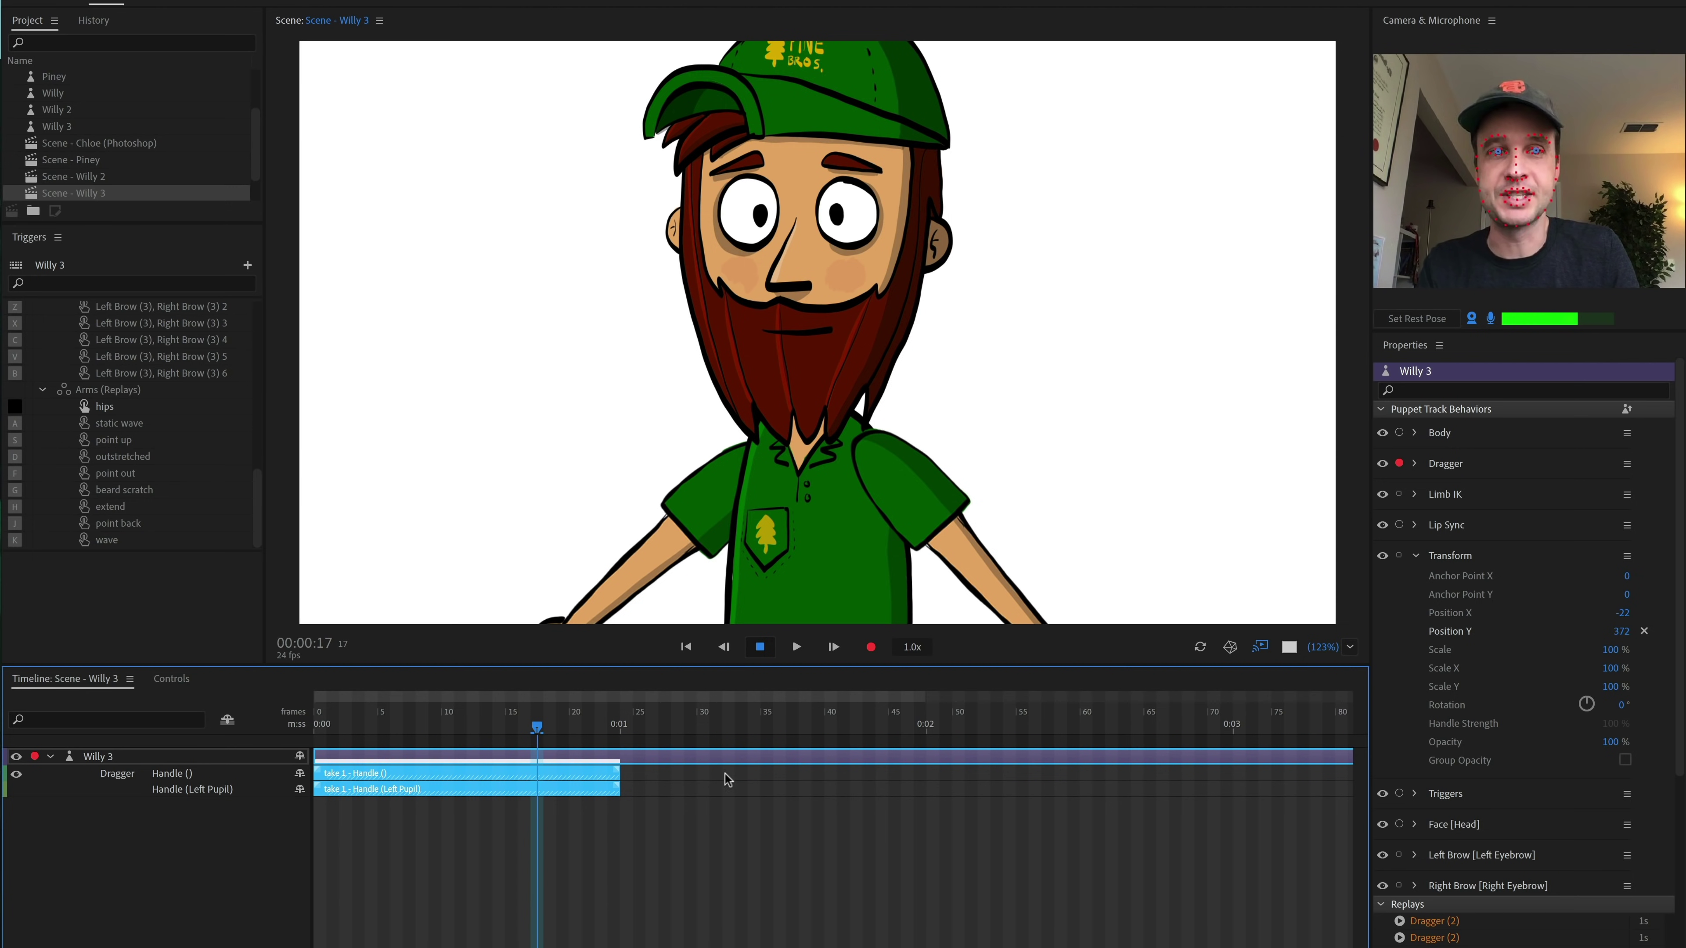
# Step: Record a take at 0:02 with the pupils looking left and another pupil pose at 0:04, extending each to about one second
pyautogui.scroll(-3, 717, 778)
pyautogui.moveTo(435, 724); pyautogui.dragTo(552, 726)
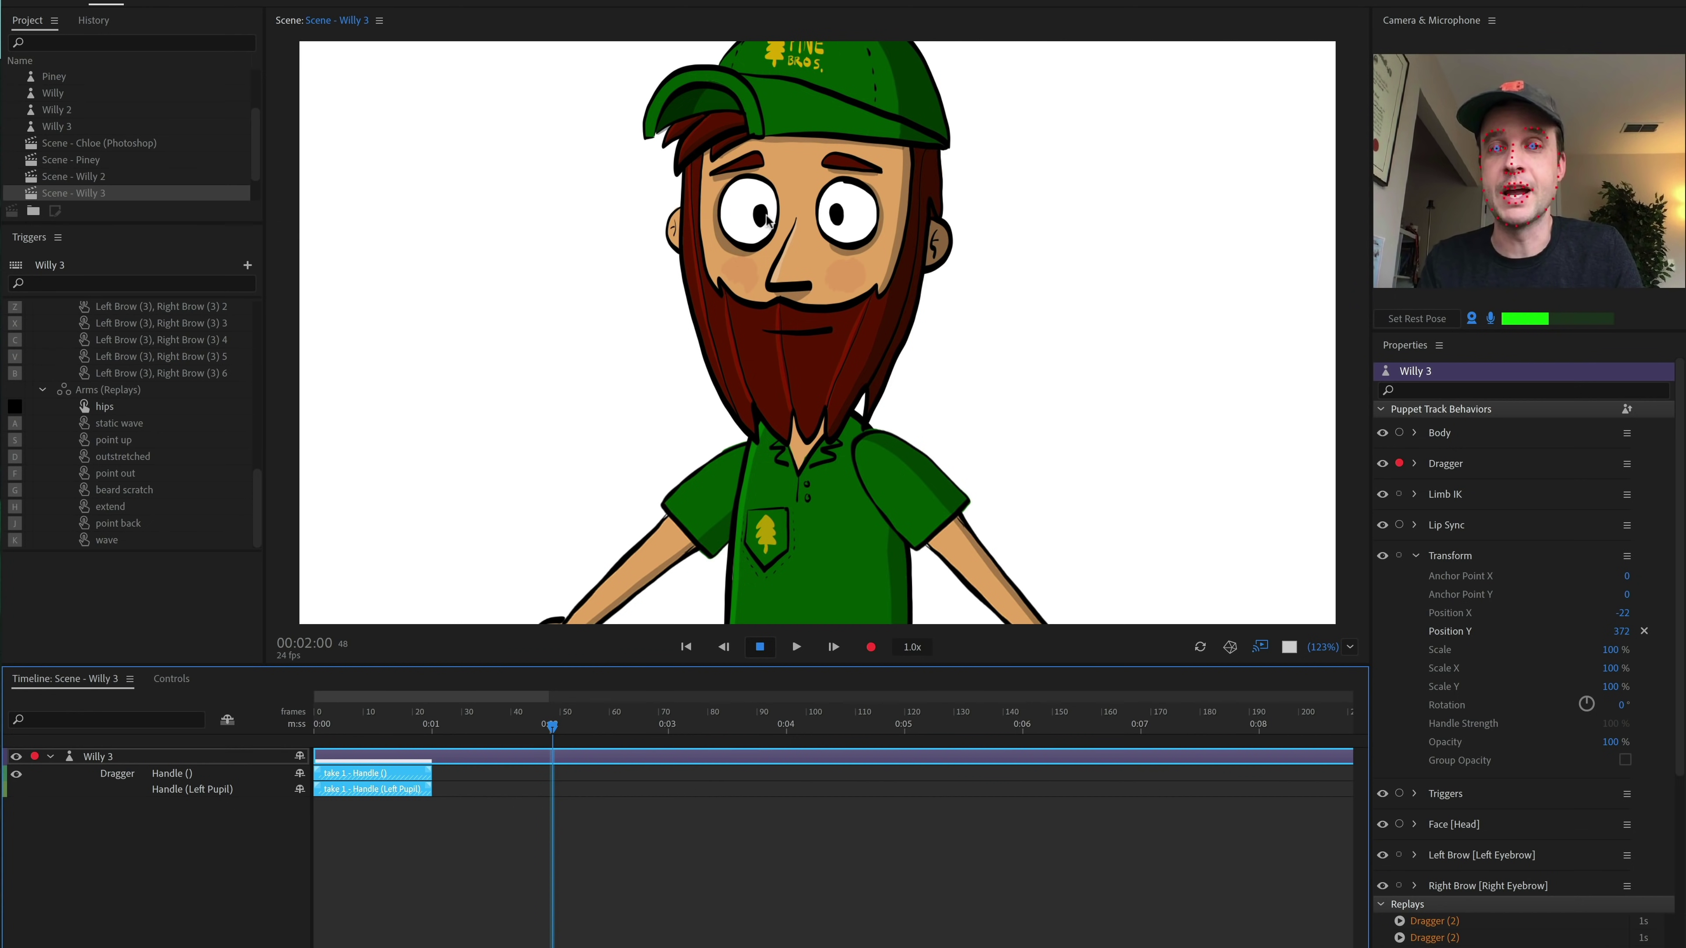
pyautogui.moveTo(765, 220); pyautogui.dragTo(735, 218)
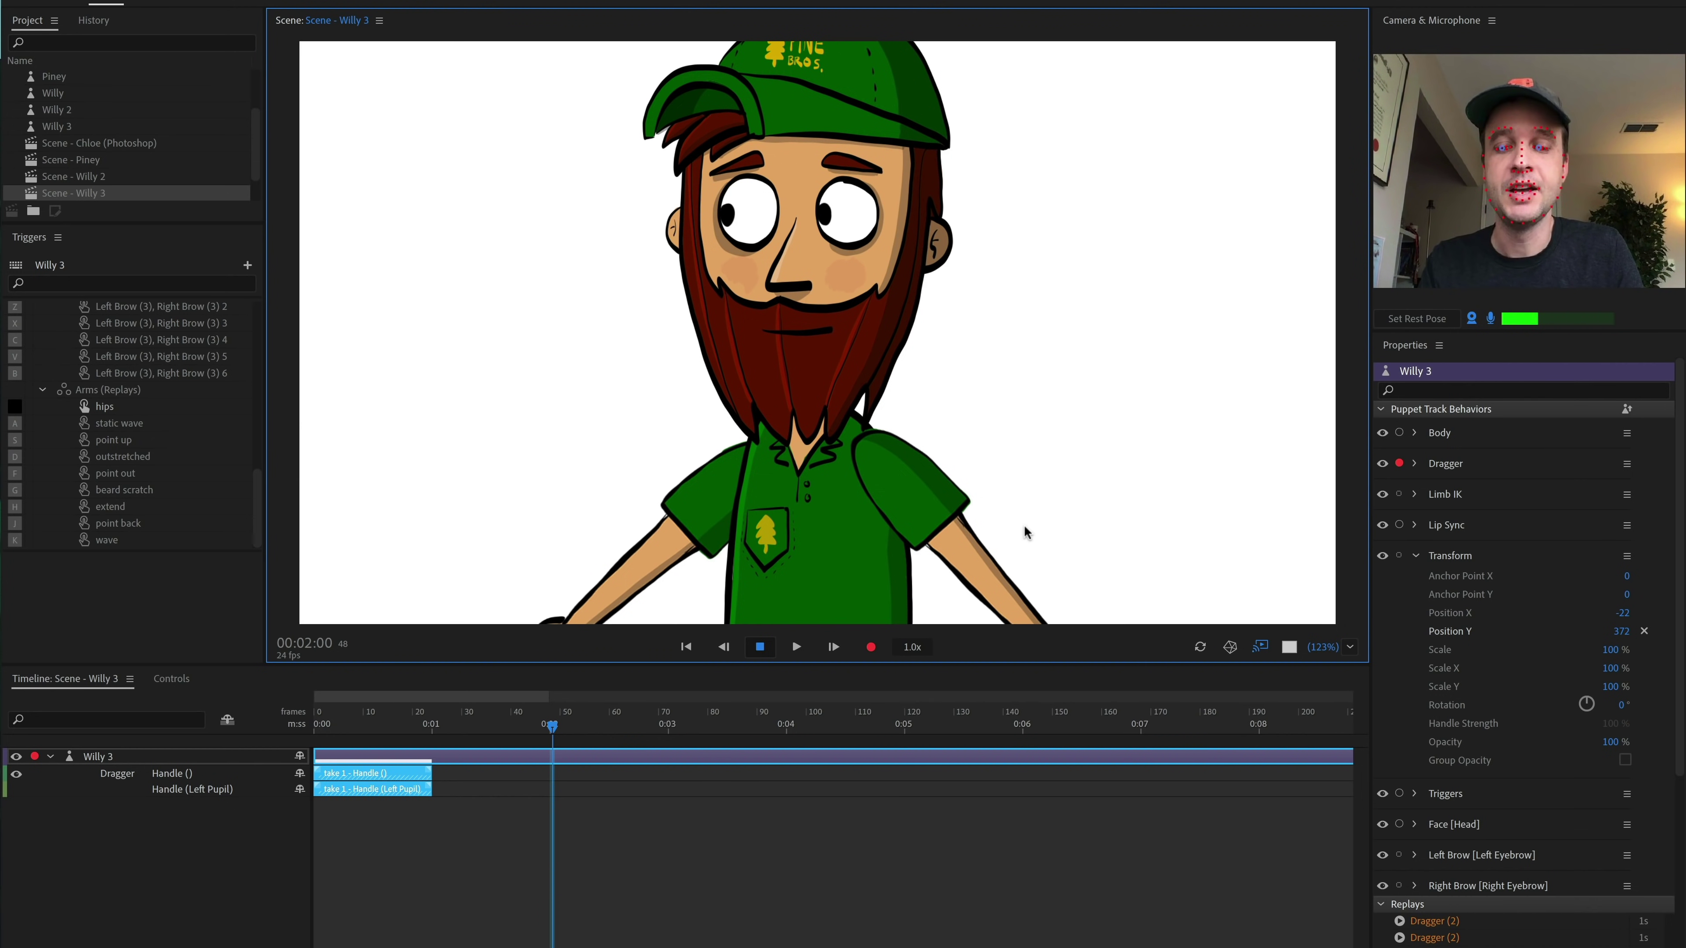
pyautogui.press('super+2')
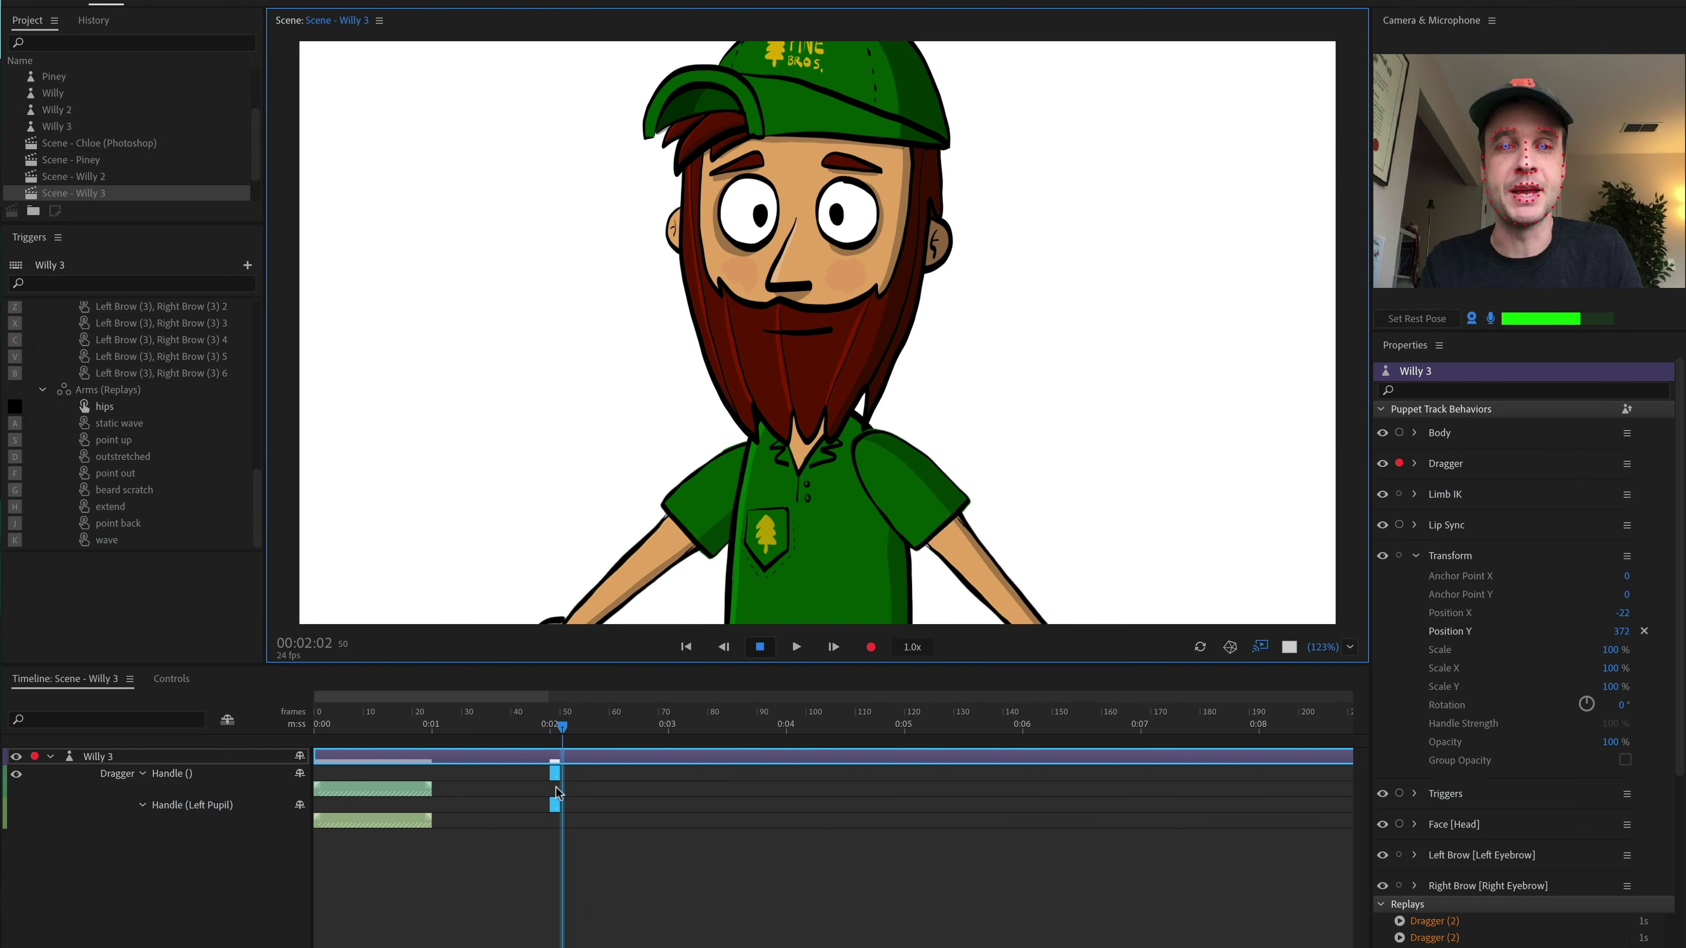
pyautogui.moveTo(556, 775); pyautogui.dragTo(788, 728)
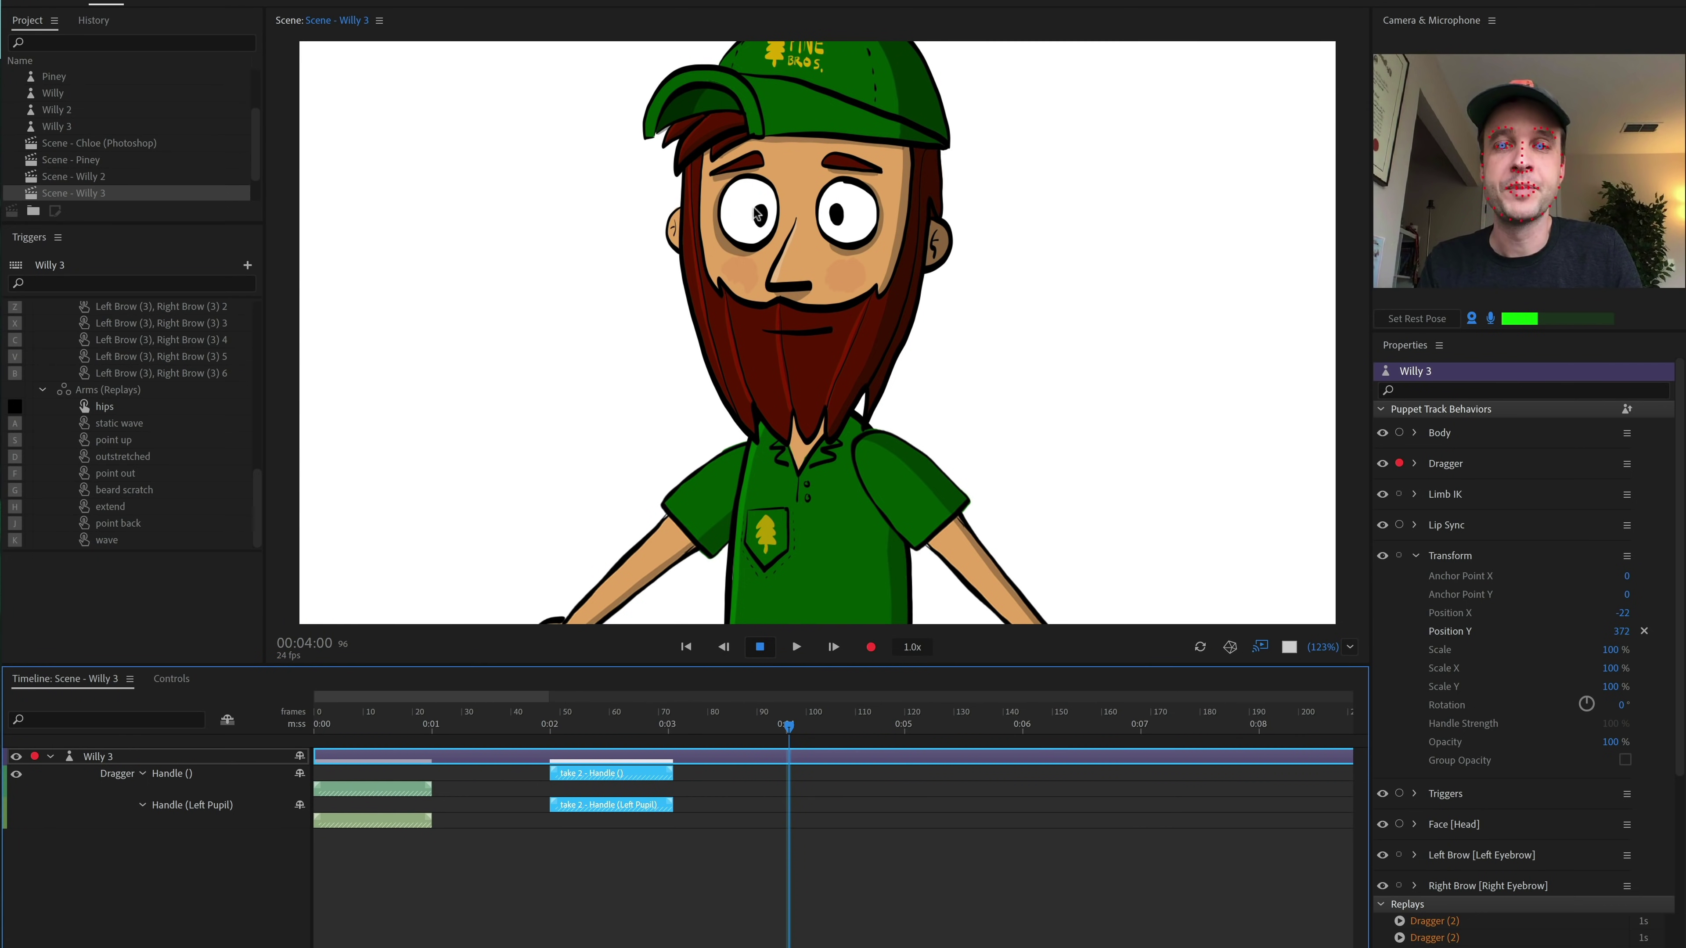
pyautogui.moveTo(758, 214); pyautogui.dragTo(831, 200)
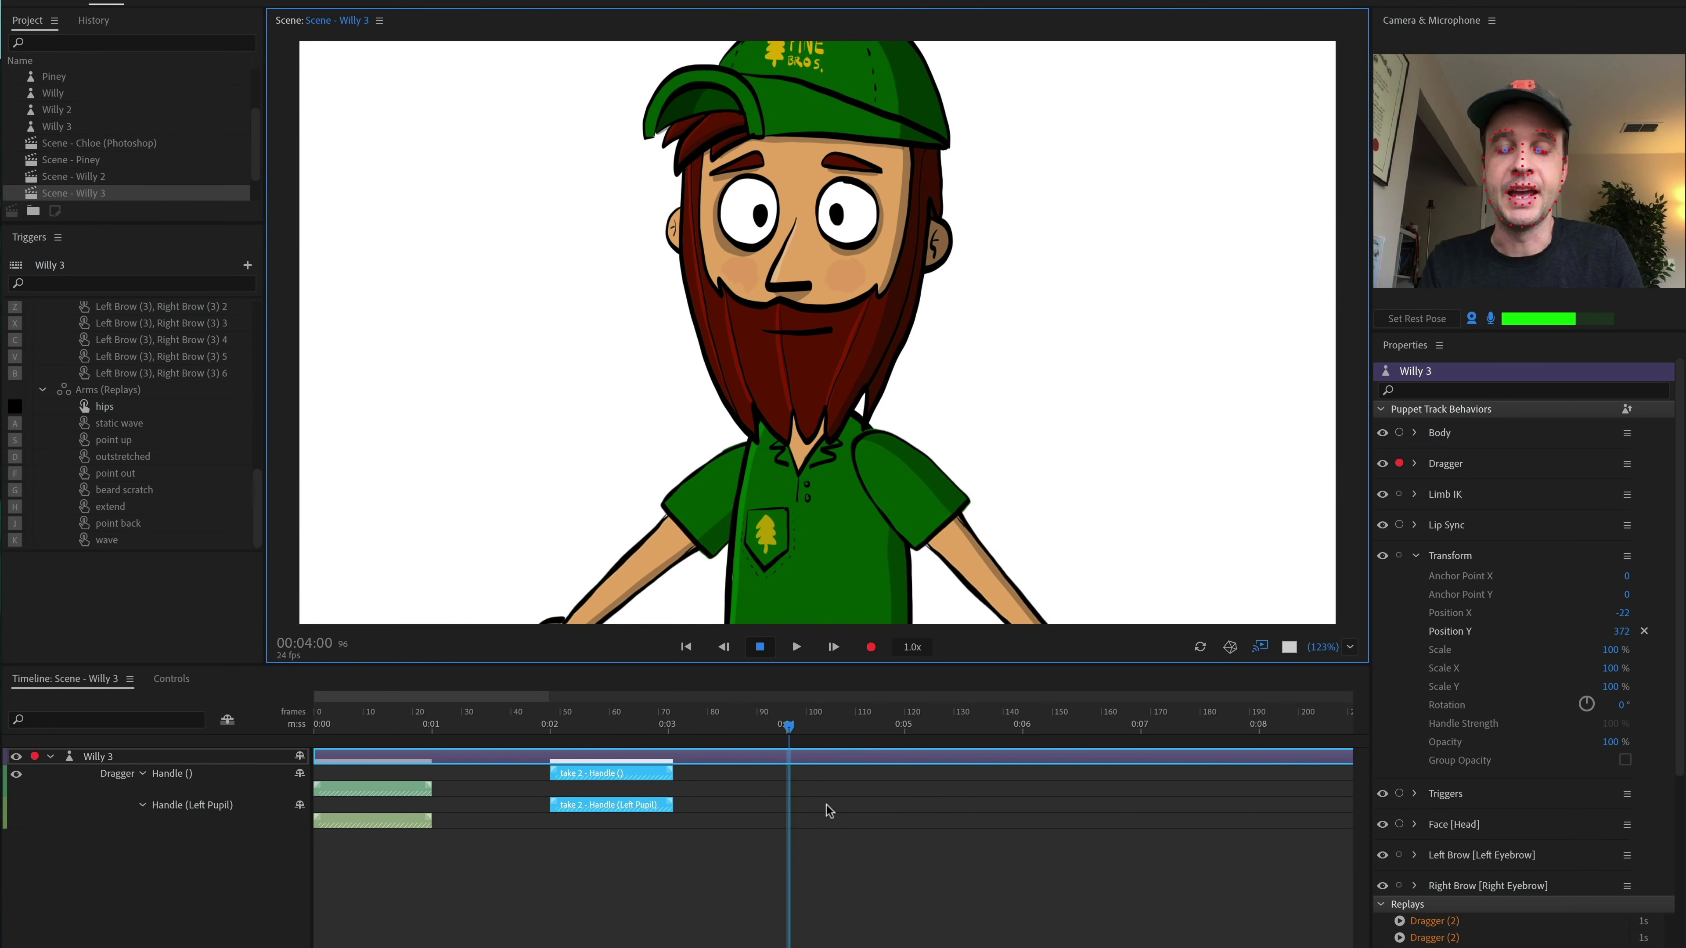
pyautogui.moveTo(792, 774); pyautogui.dragTo(1024, 726)
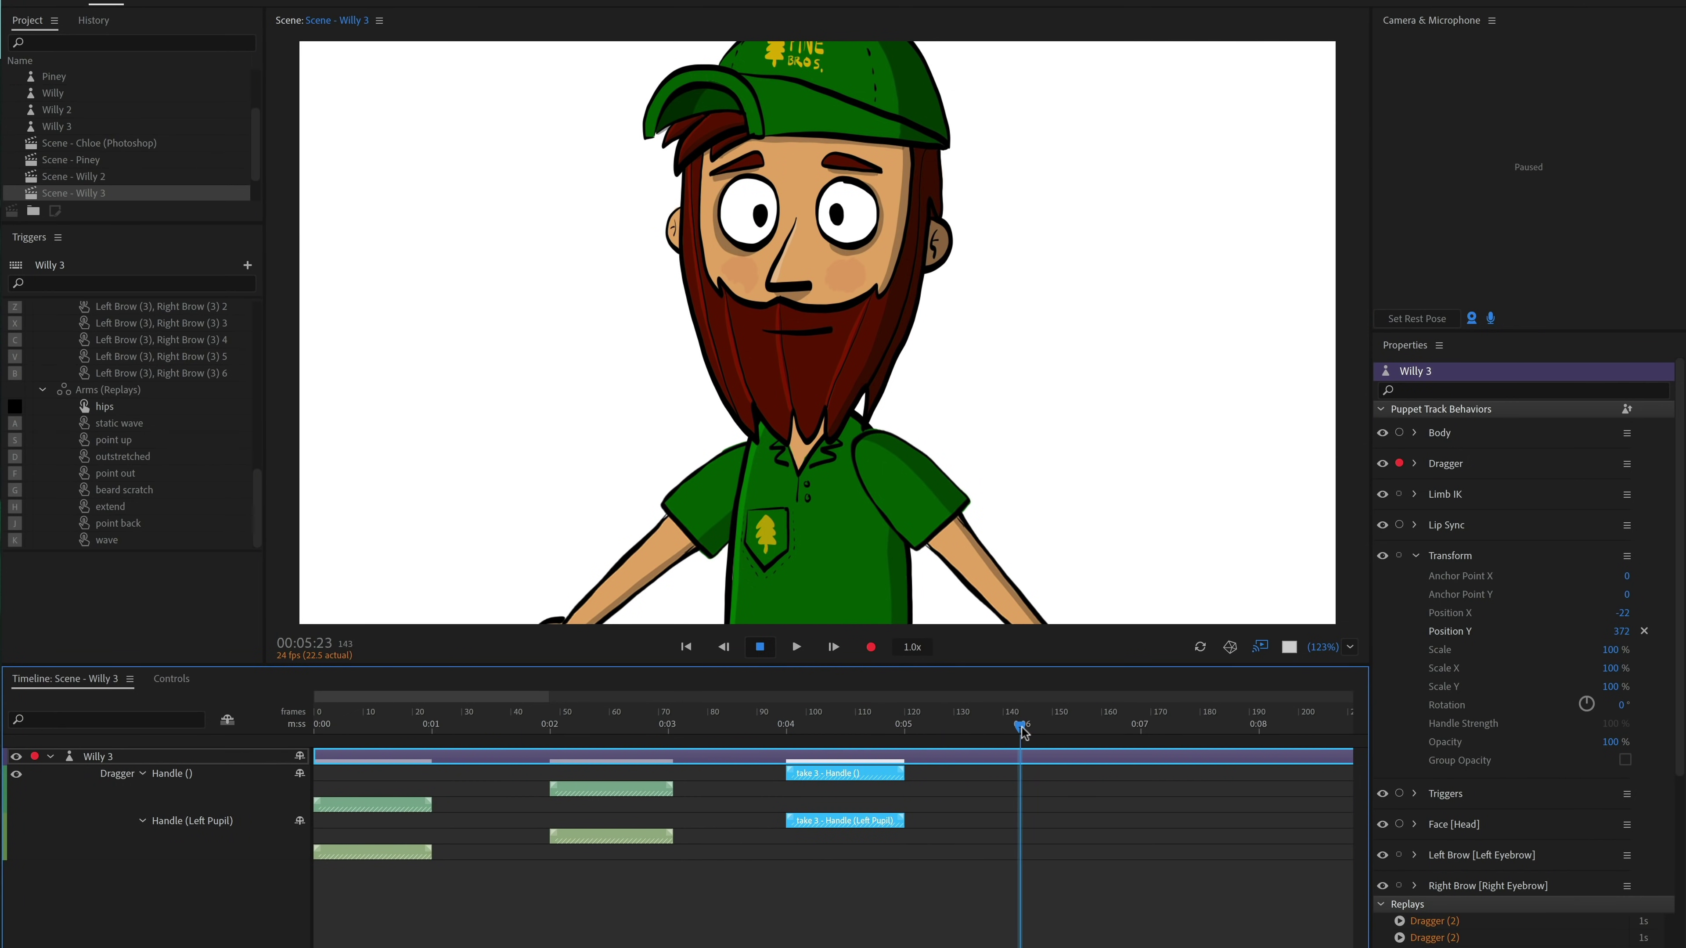
# Step: Record a fourth take at 0:06 with the pupils looking up and extend it to about one second
pyautogui.moveTo(758, 233); pyautogui.dragTo(851, 197)
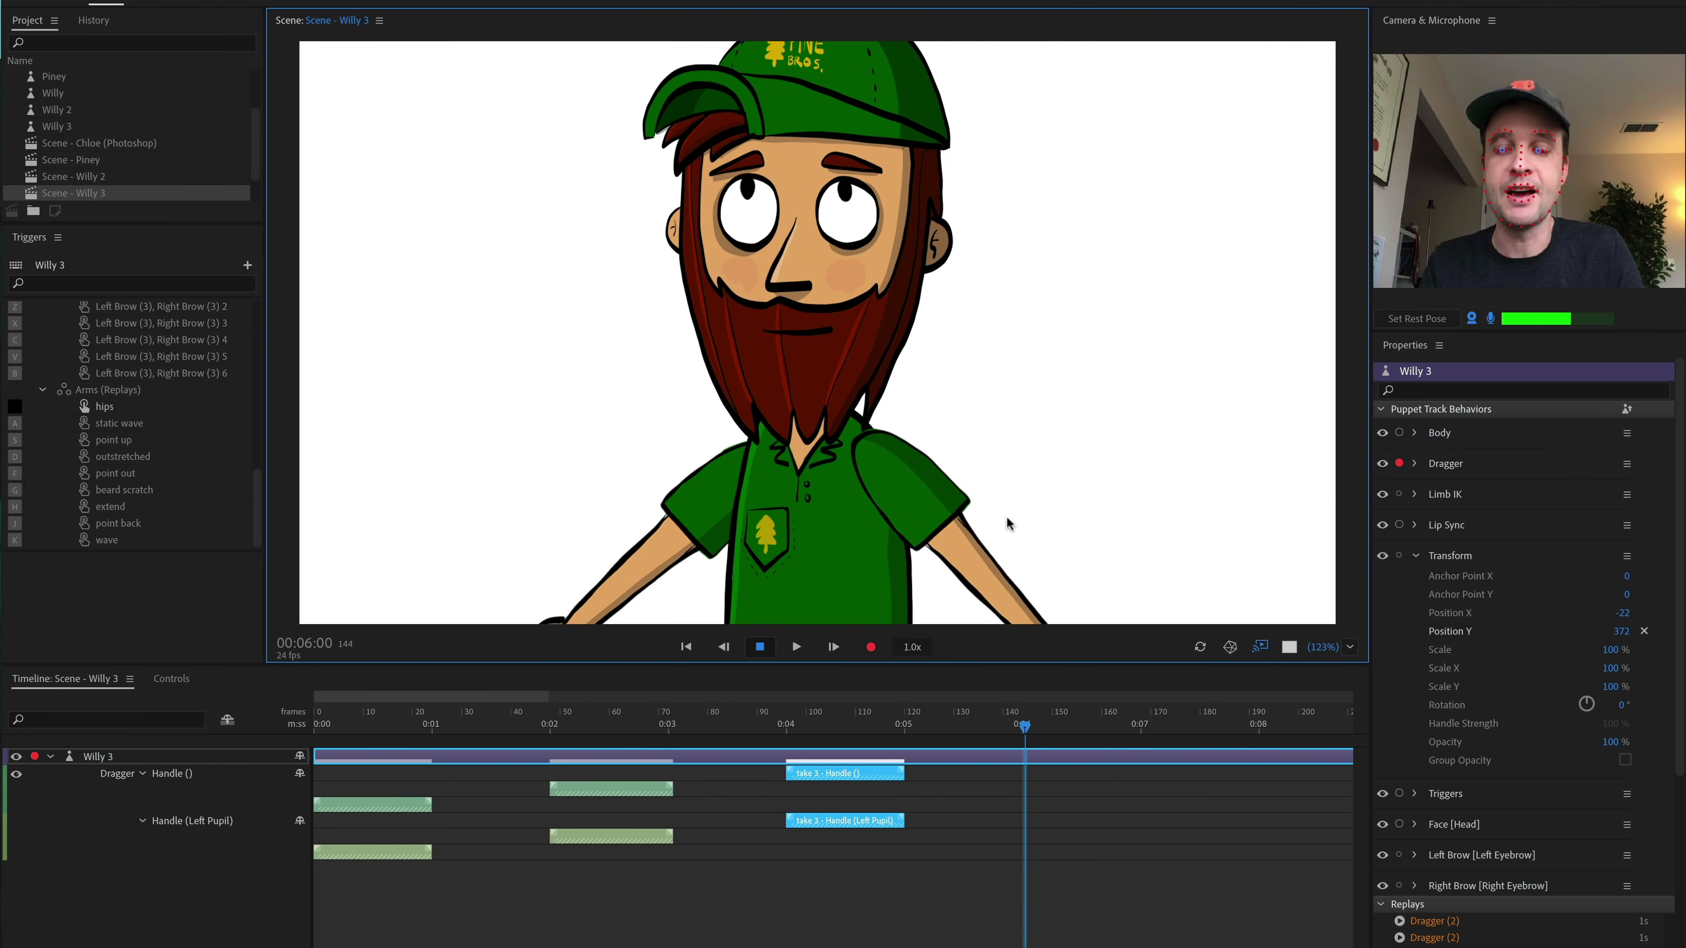
pyautogui.hotkey('ctrl', 'r')
pyautogui.click(1028, 776)
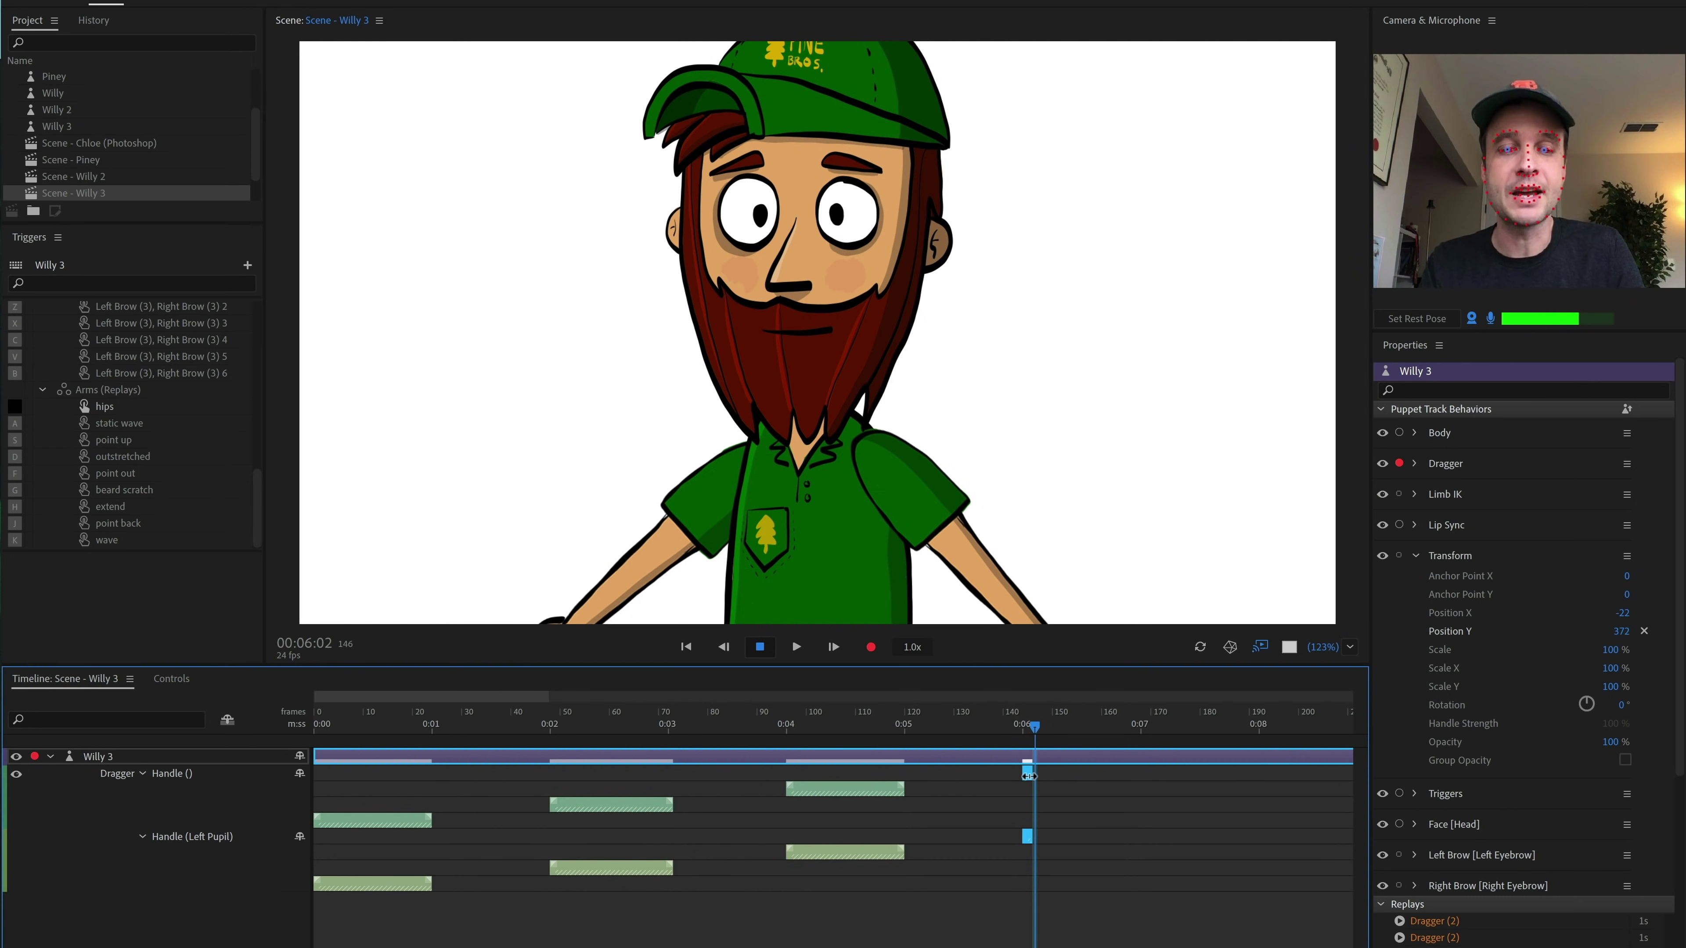
pyautogui.click(1051, 778)
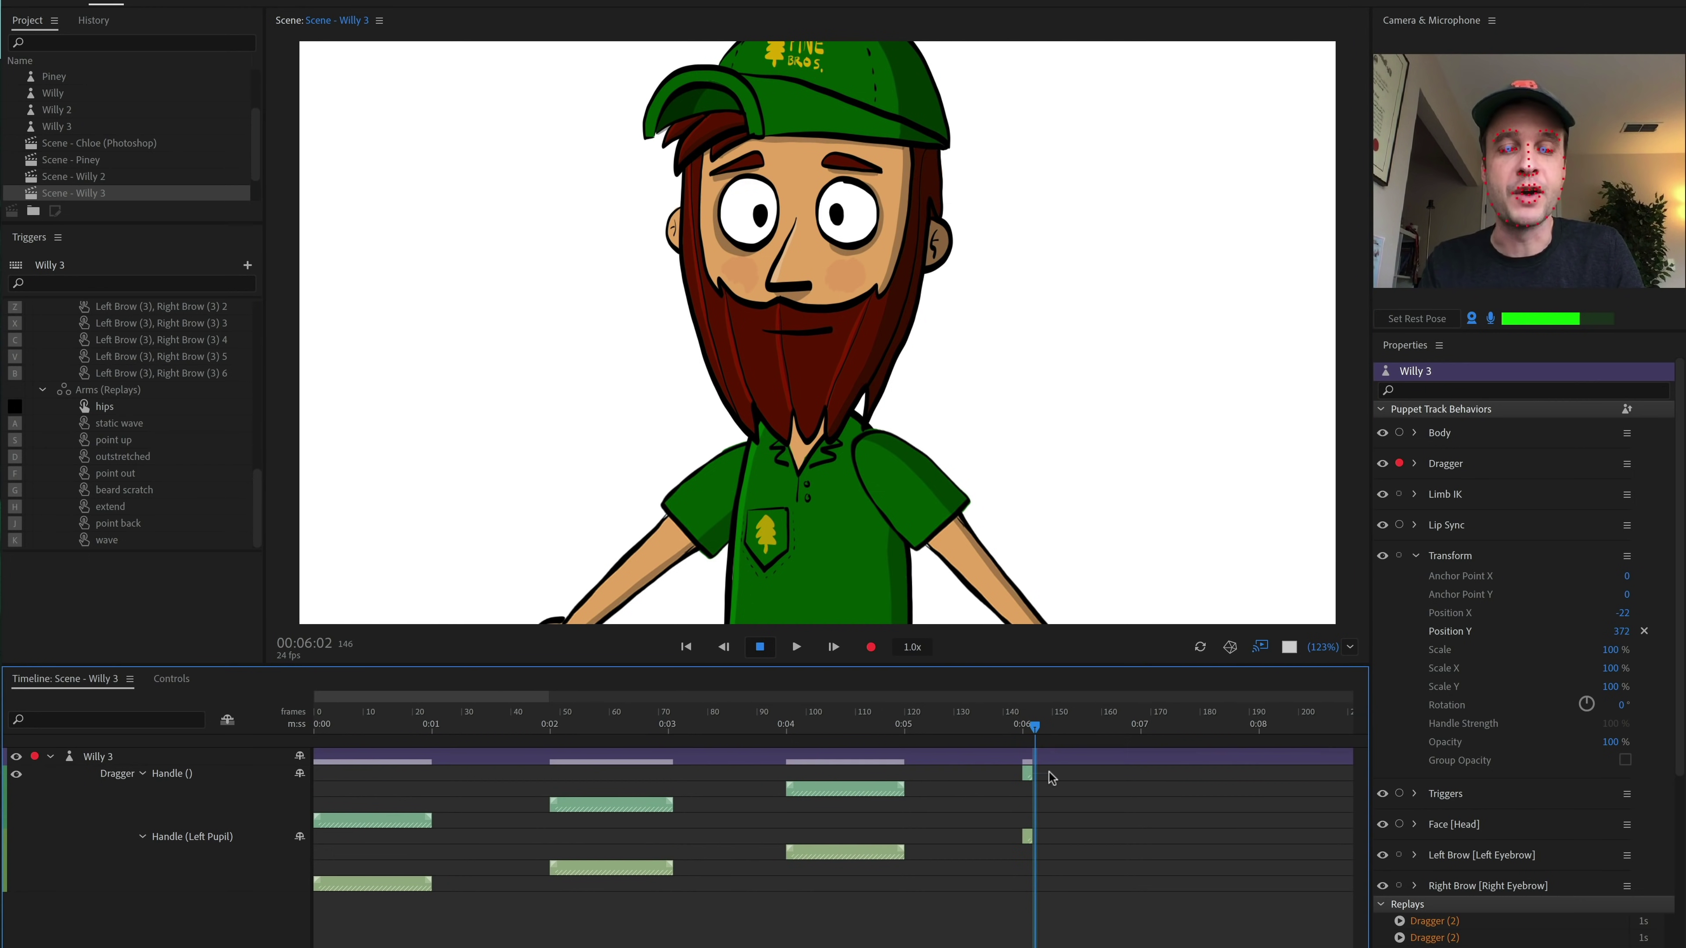
pyautogui.click(1029, 837)
pyautogui.moveTo(1030, 774); pyautogui.dragTo(1139, 775)
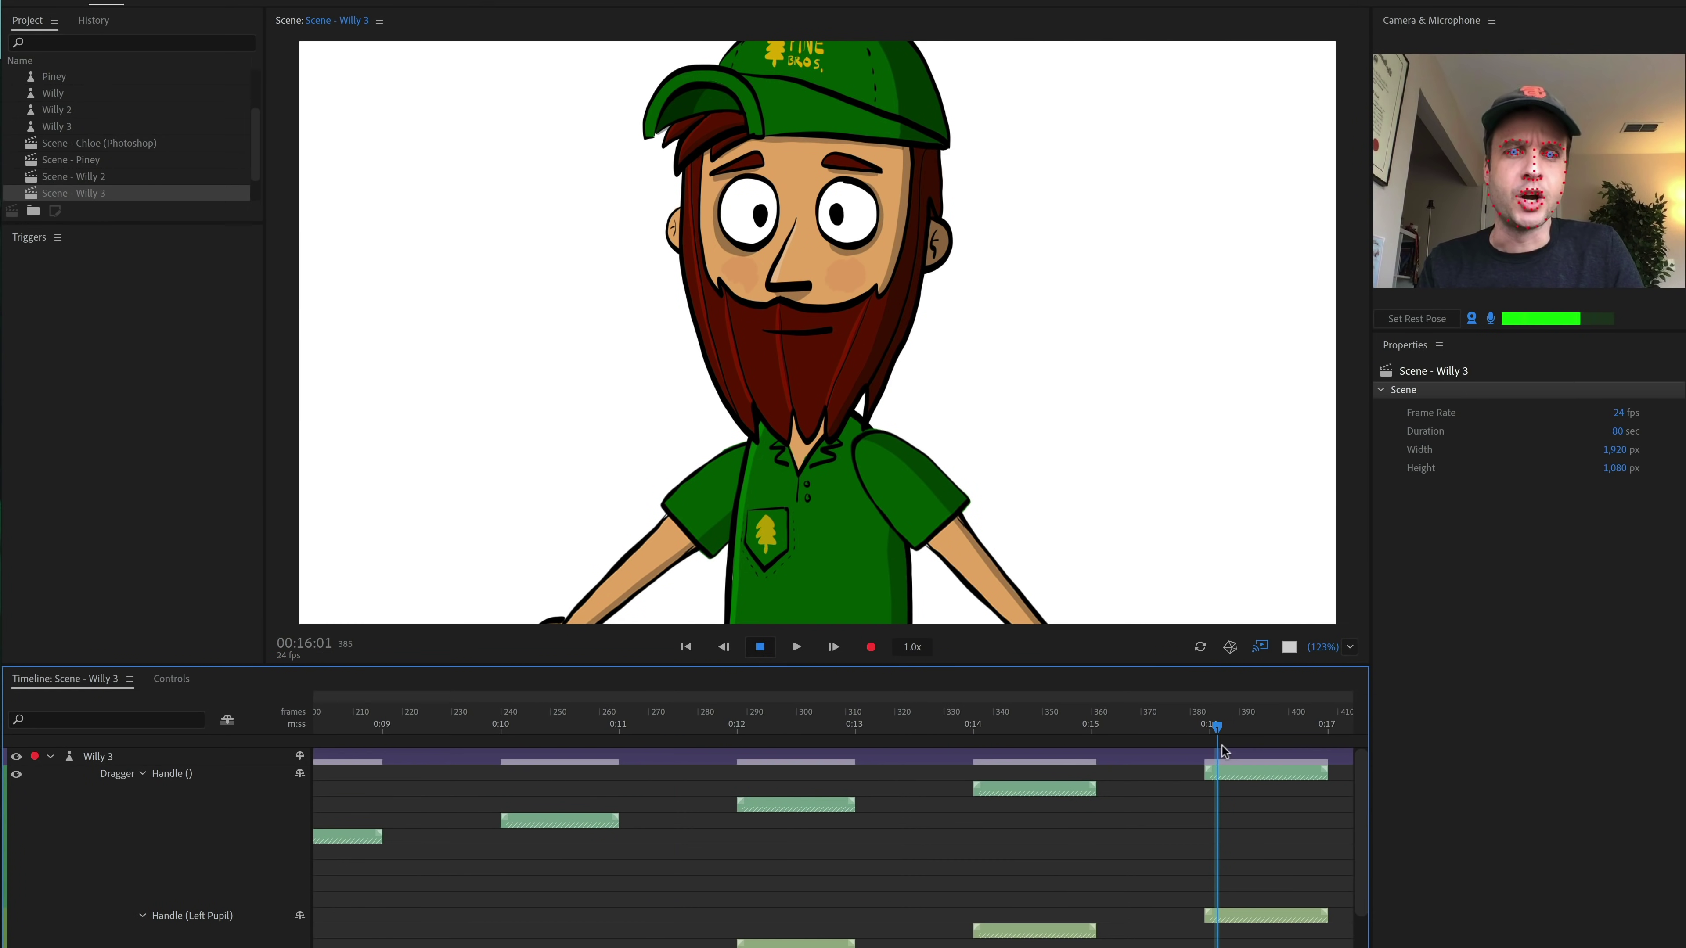
# Step: Return the playhead to the start of the scene and collapse the takes under both Dragger handles
pyautogui.moveTo(1216, 728); pyautogui.dragTo(282, 721)
pyautogui.press('-')
pyautogui.press('-')
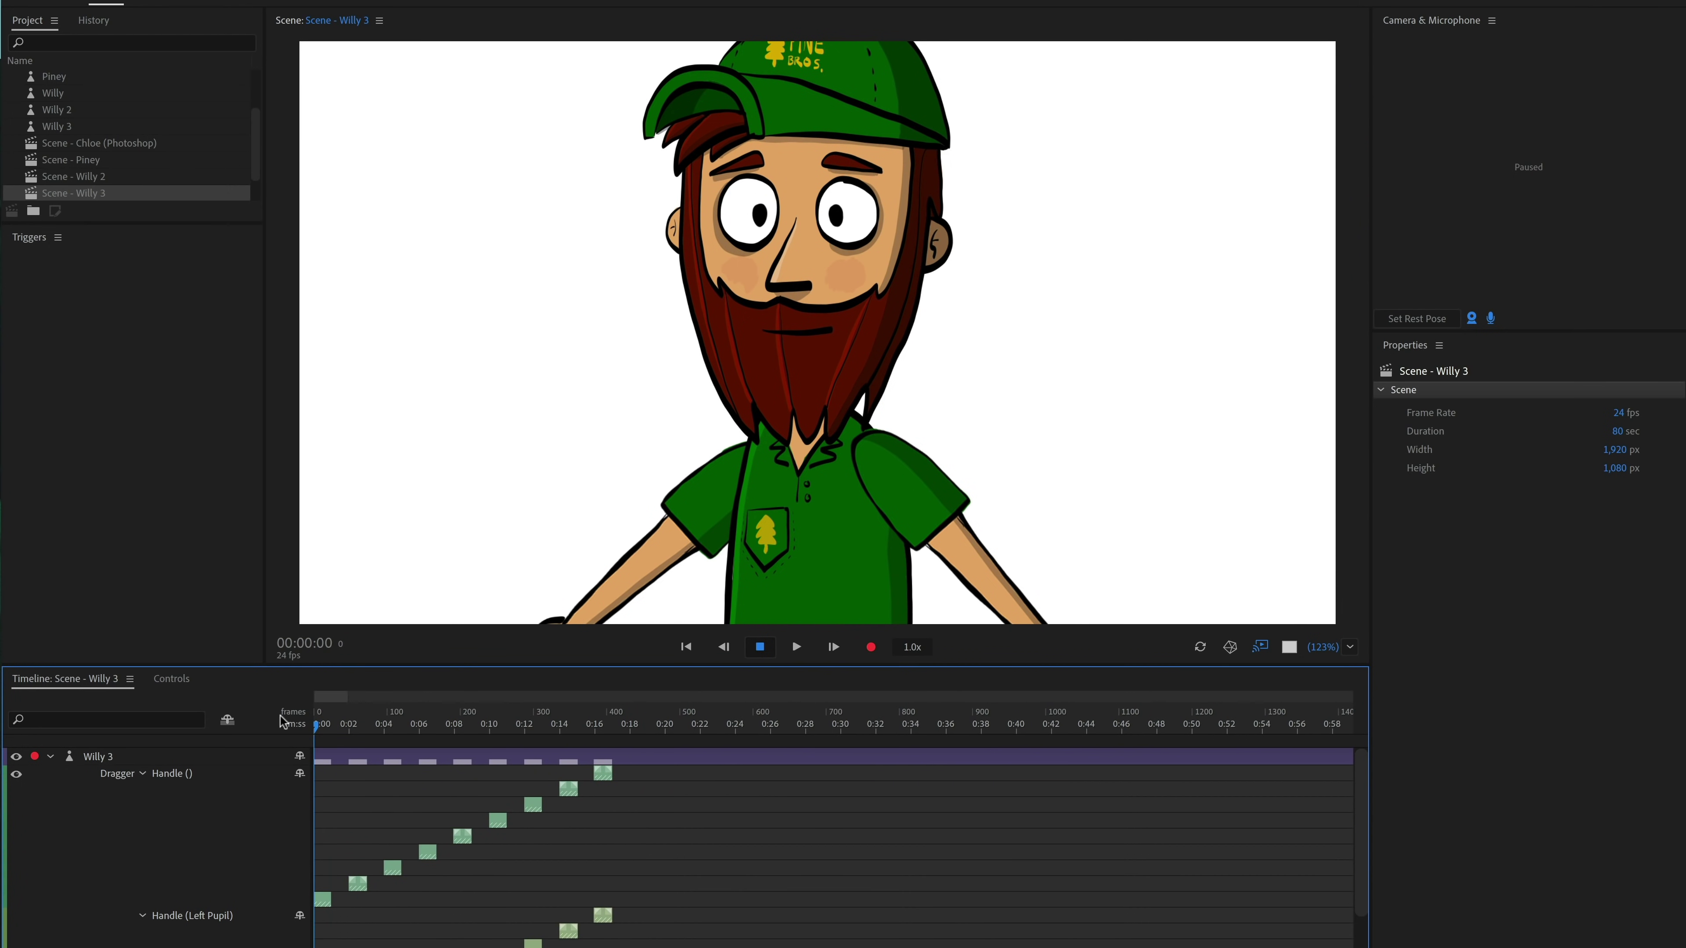
pyautogui.click(142, 774)
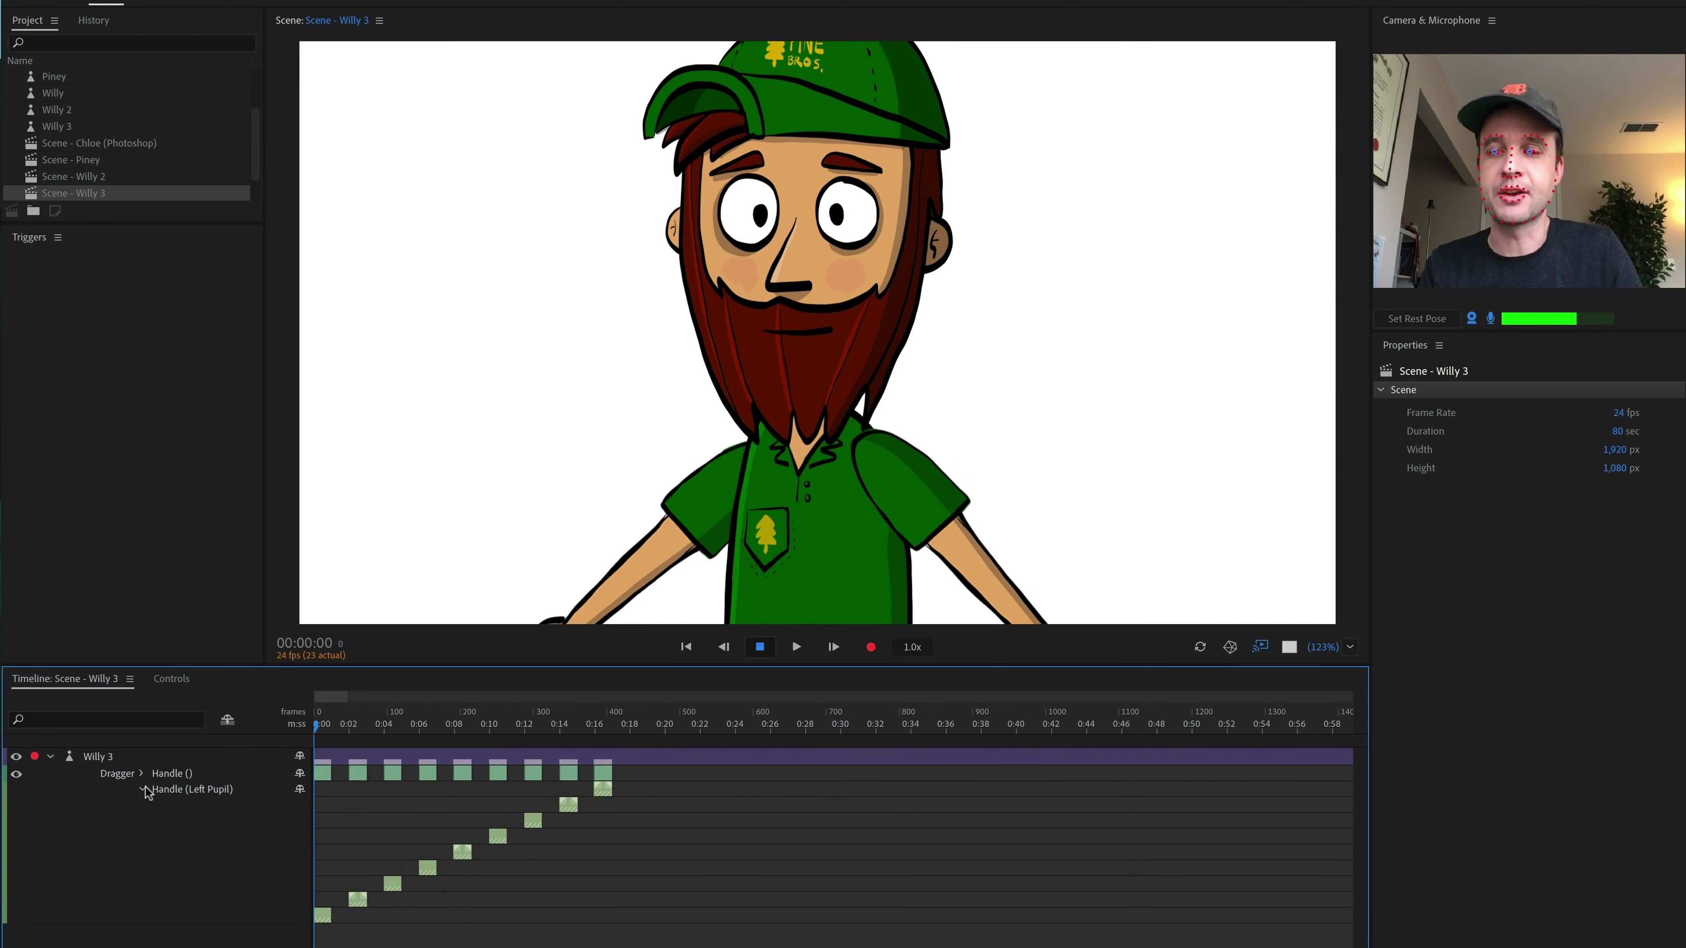
pyautogui.click(142, 790)
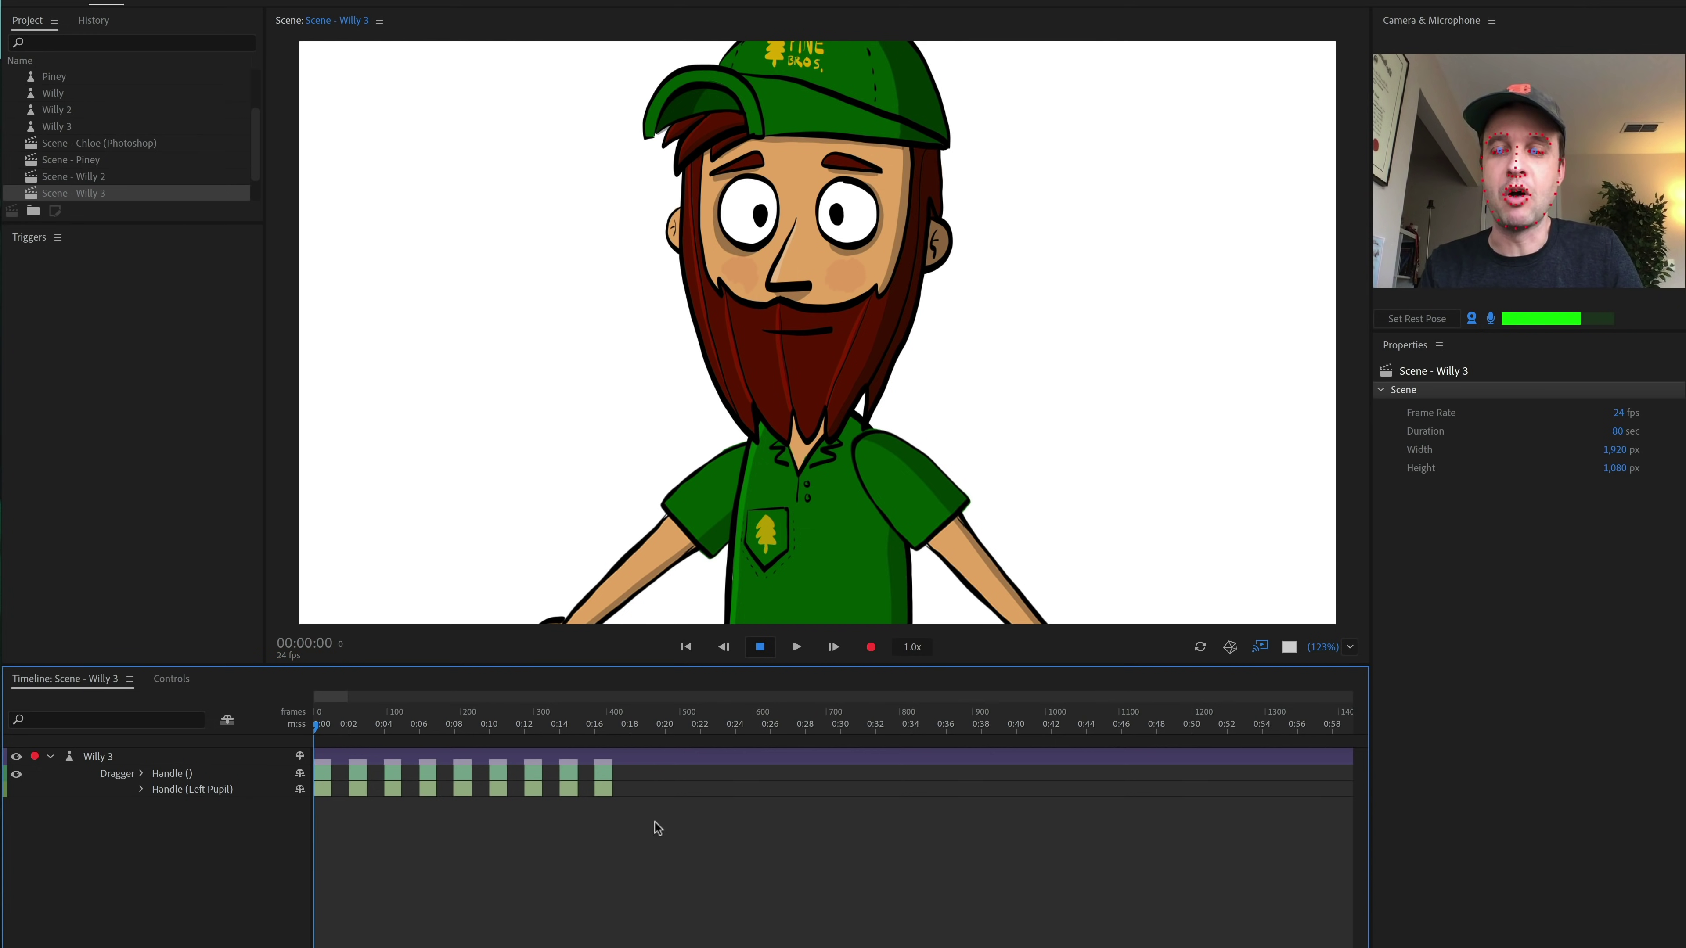
pyautogui.click(142, 790)
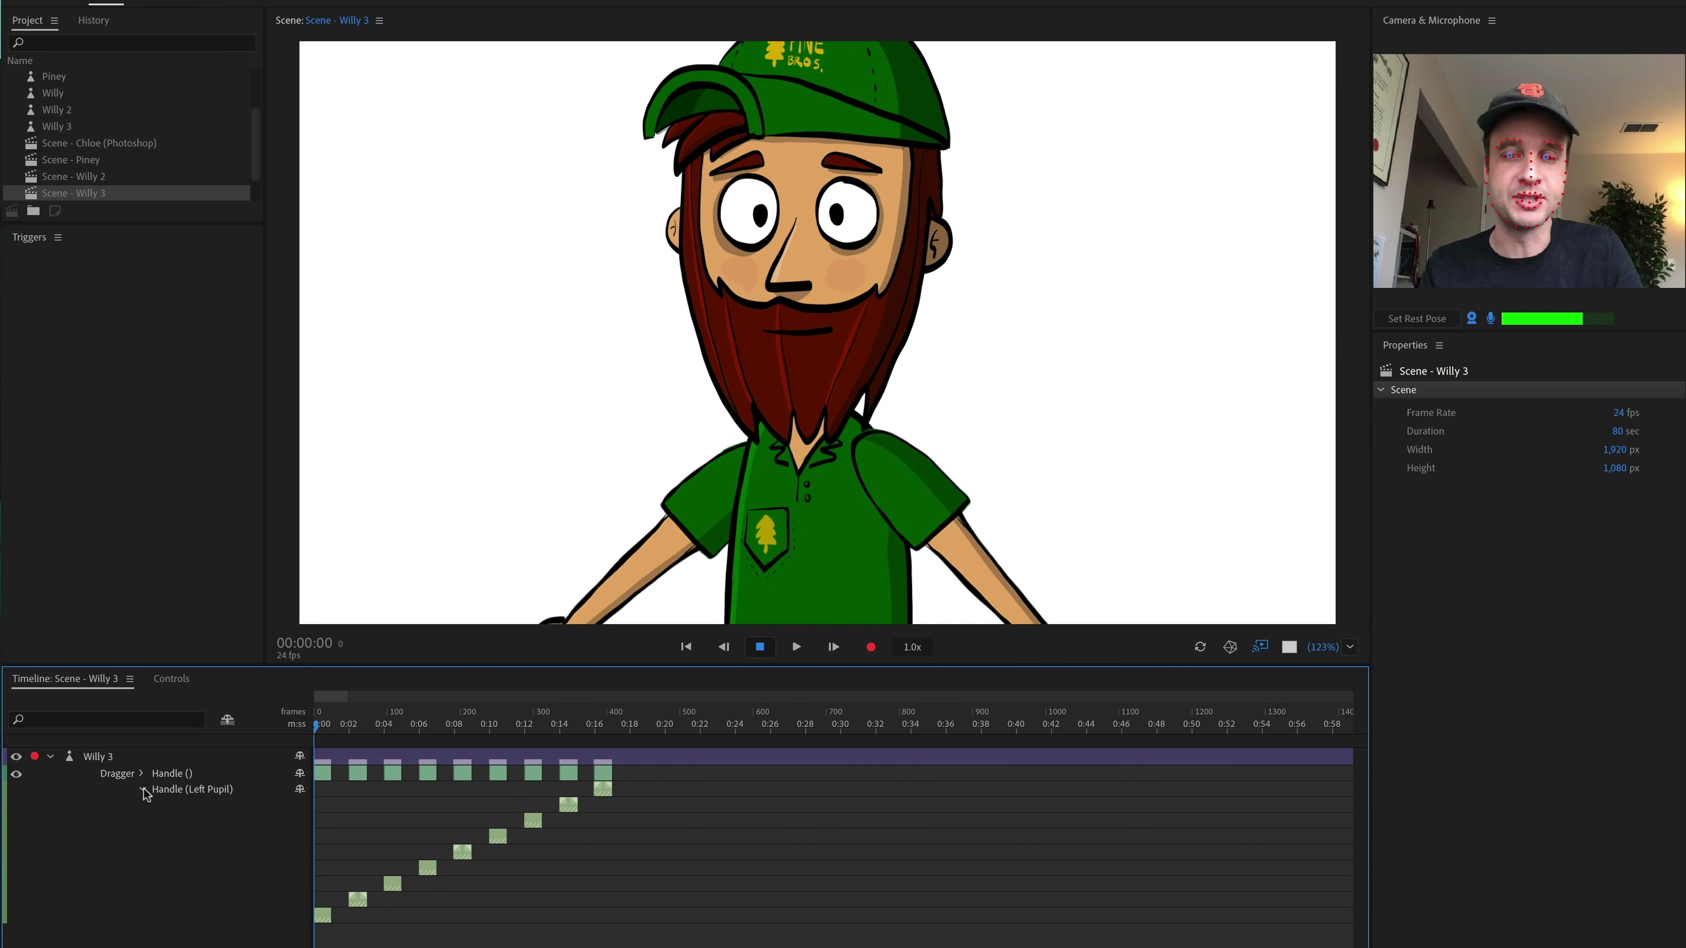
pyautogui.click(142, 790)
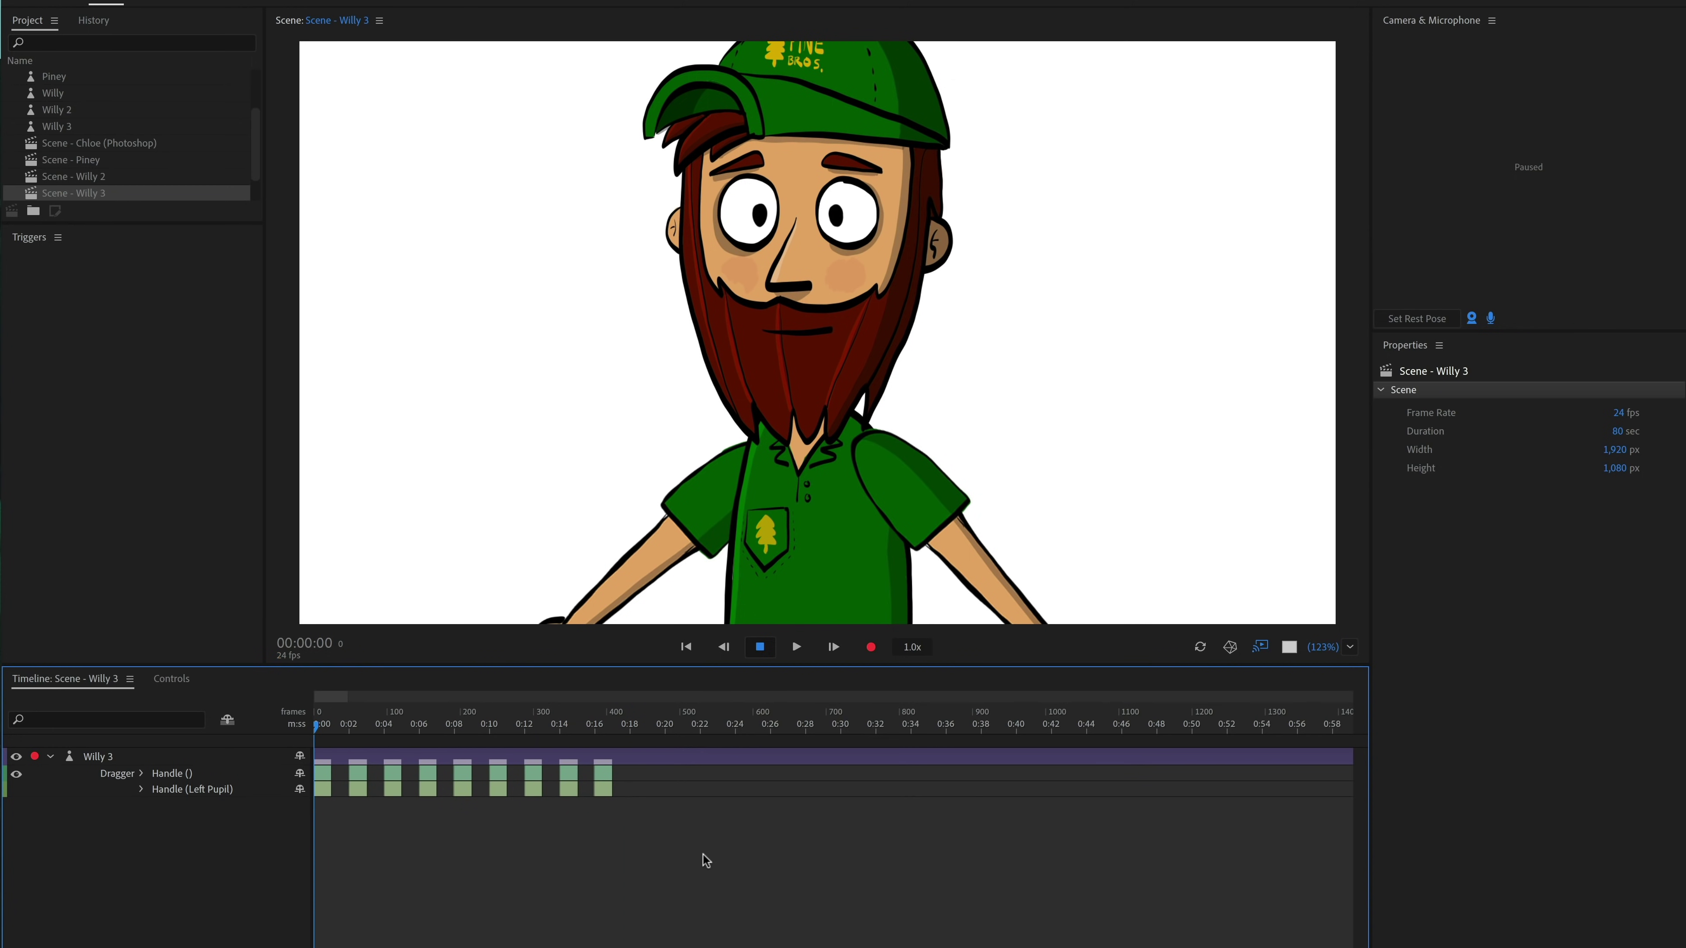
# Step: Select all the Dragger takes on both handles and blend out their ends
pyautogui.moveTo(672, 836); pyautogui.dragTo(319, 774)
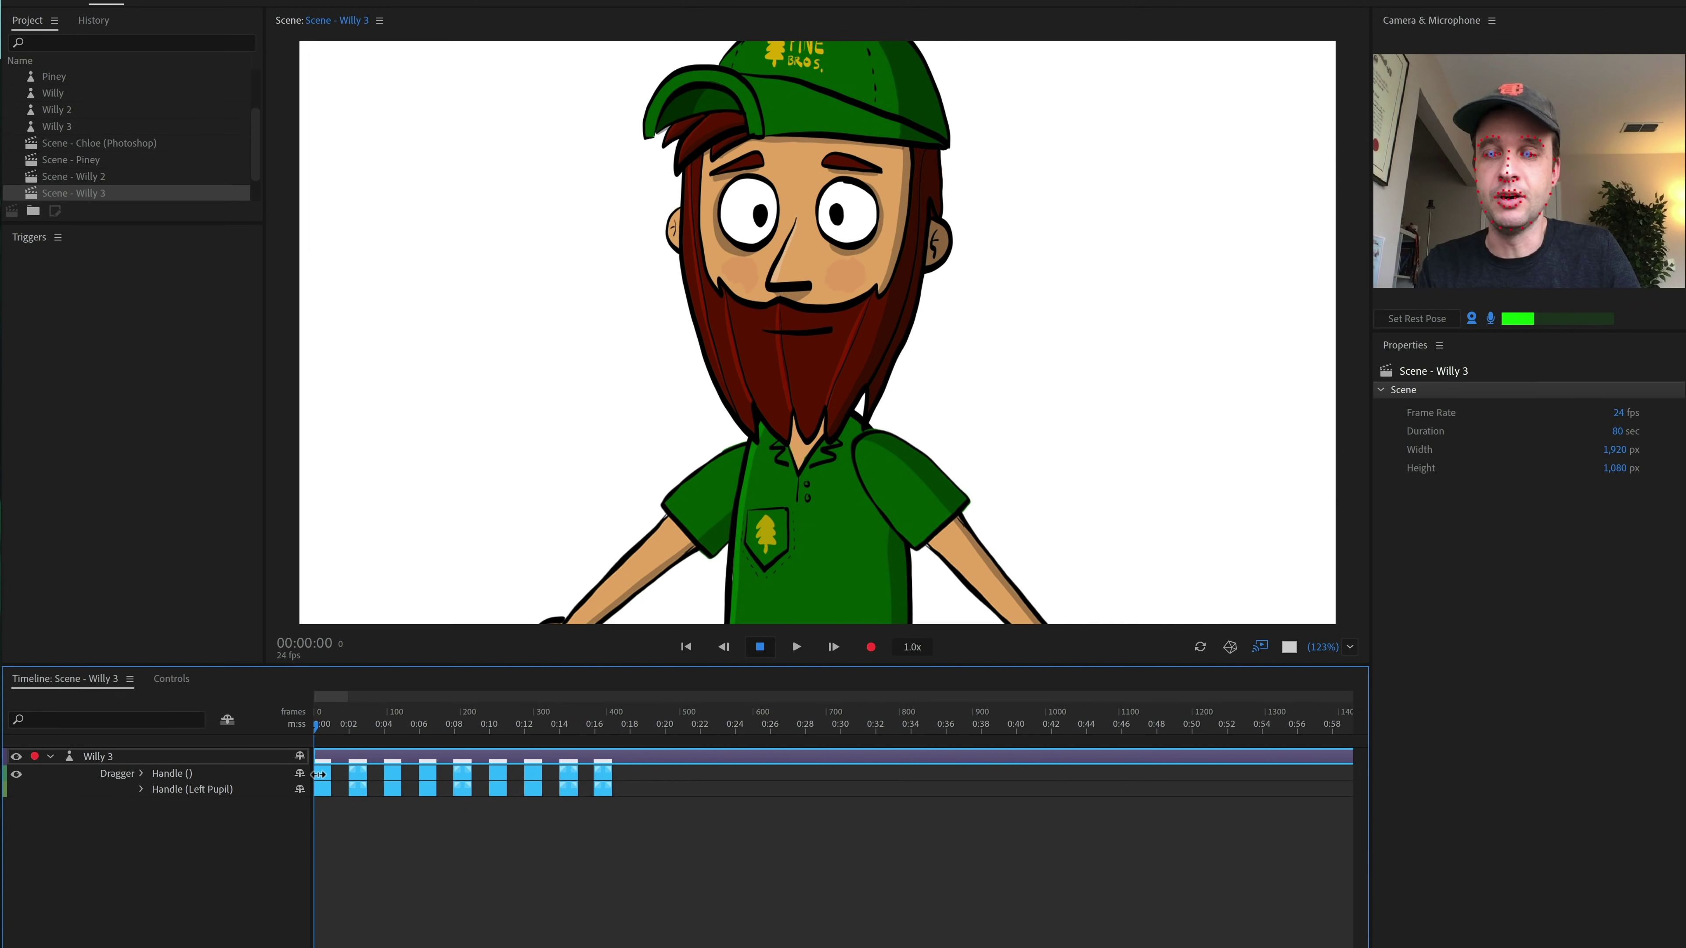
pyautogui.press('=')
pyautogui.press('=')
pyautogui.press('=')
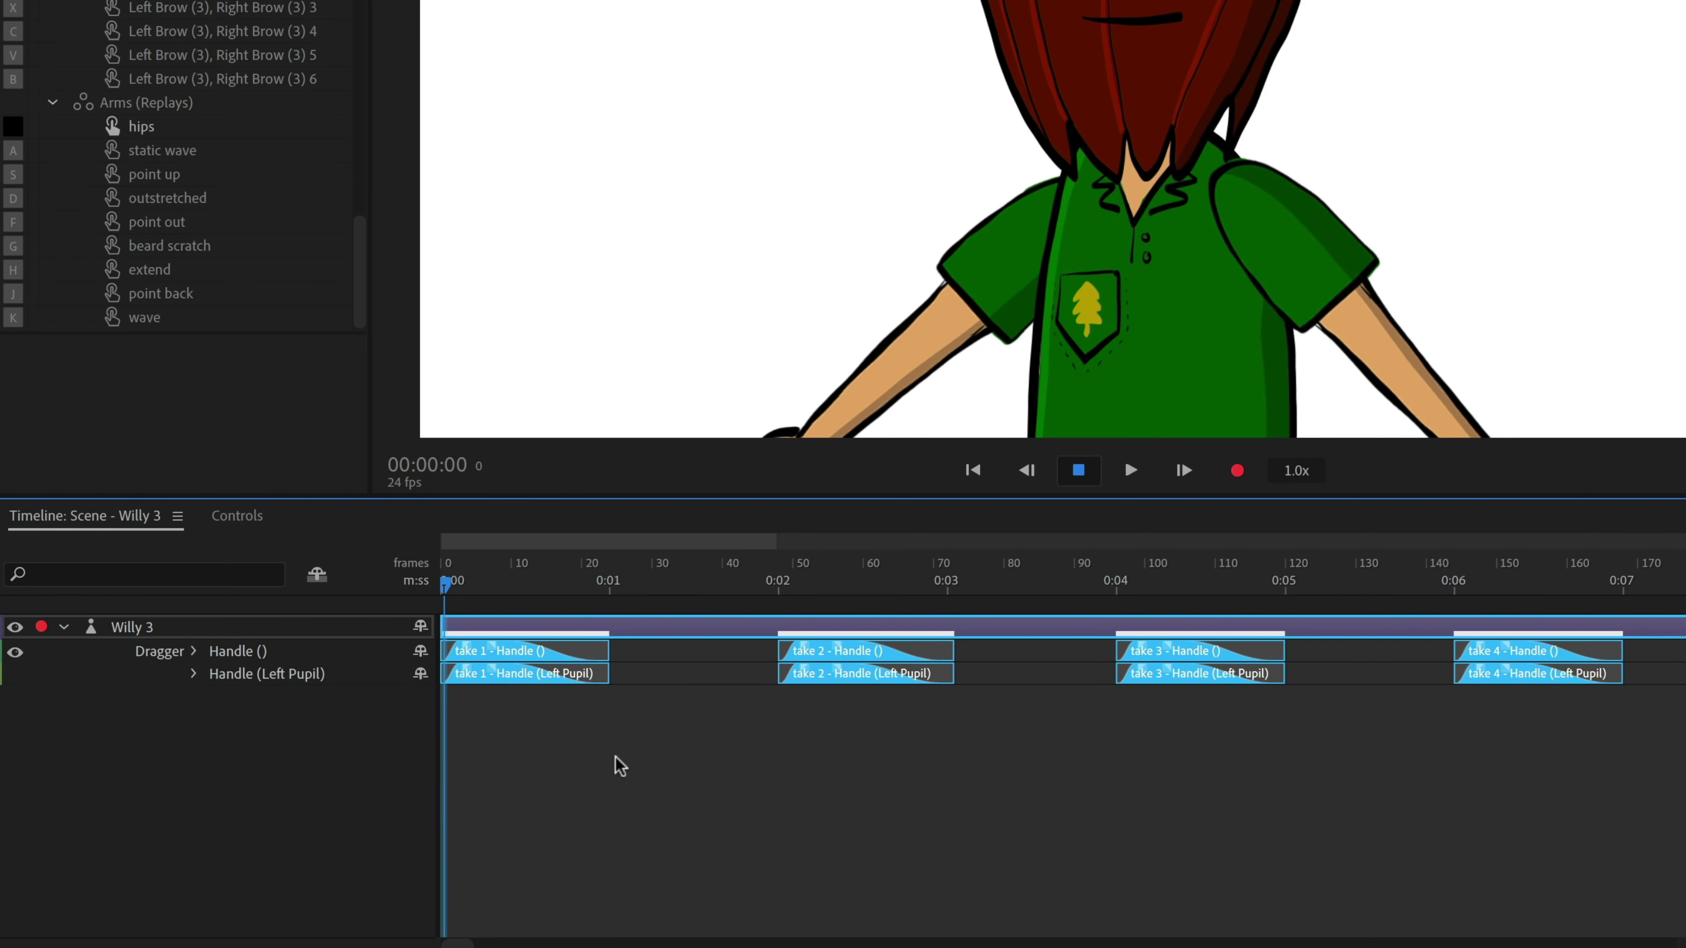
# Step: Create a replay and trigger from the first take at 0:00 on both Dragger handles
pyautogui.click(657, 759)
pyautogui.click(545, 675)
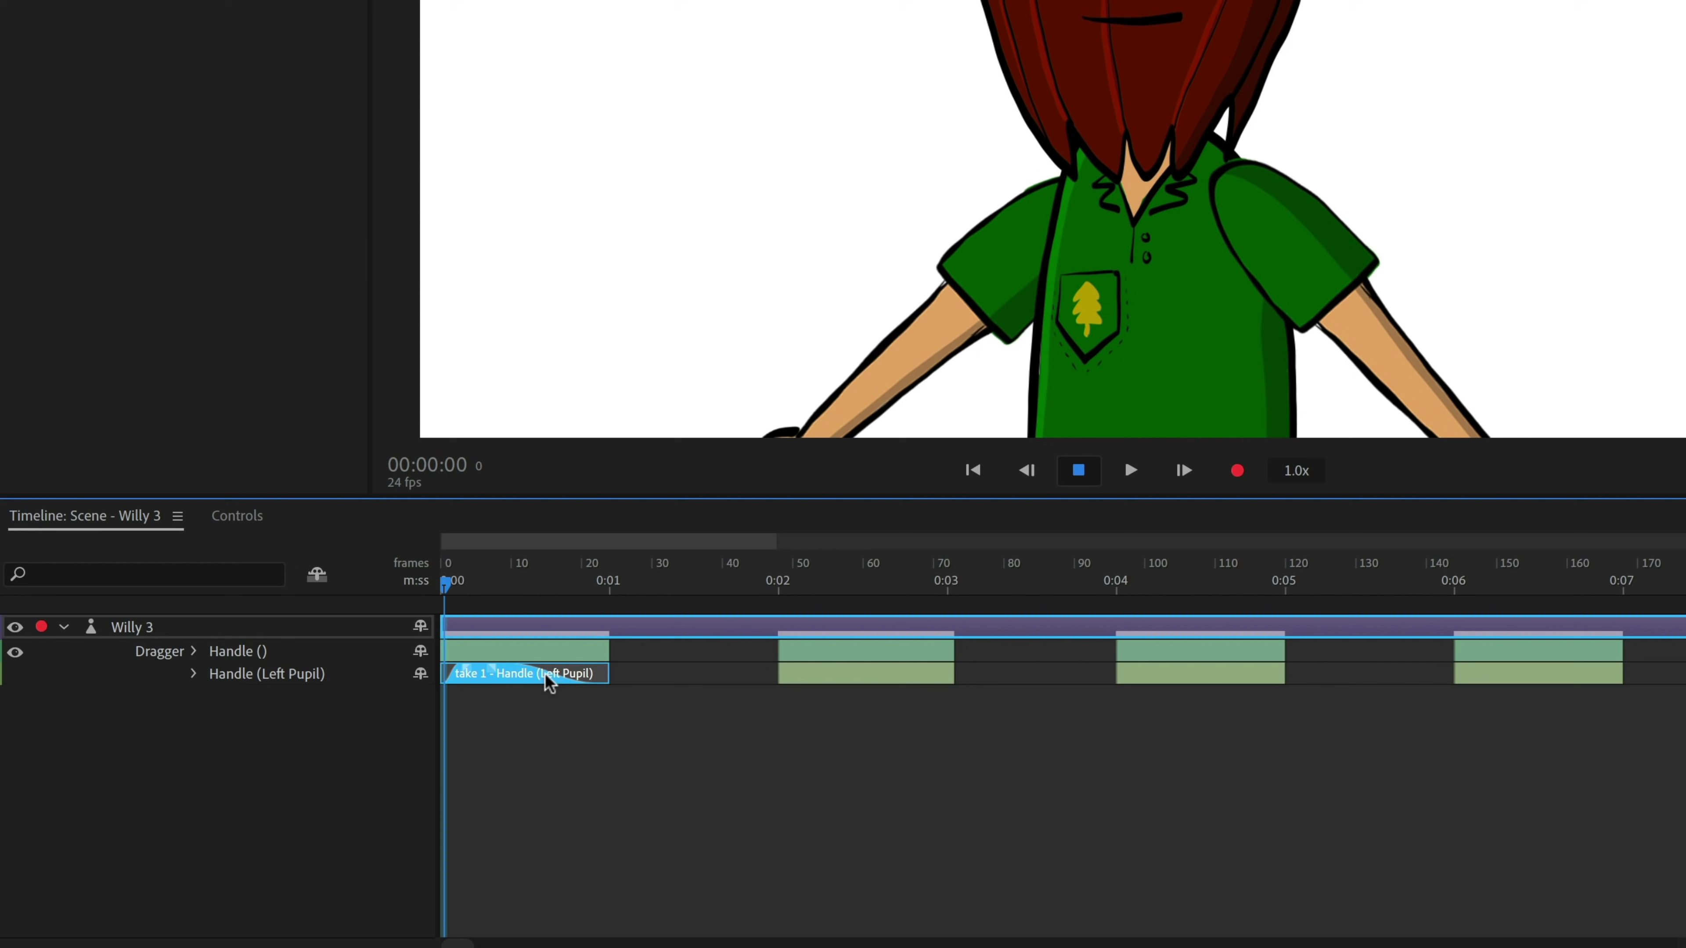
pyautogui.keyDown('shift'); pyautogui.click(563, 653); pyautogui.keyUp('shift')
pyautogui.rightClick(562, 656)
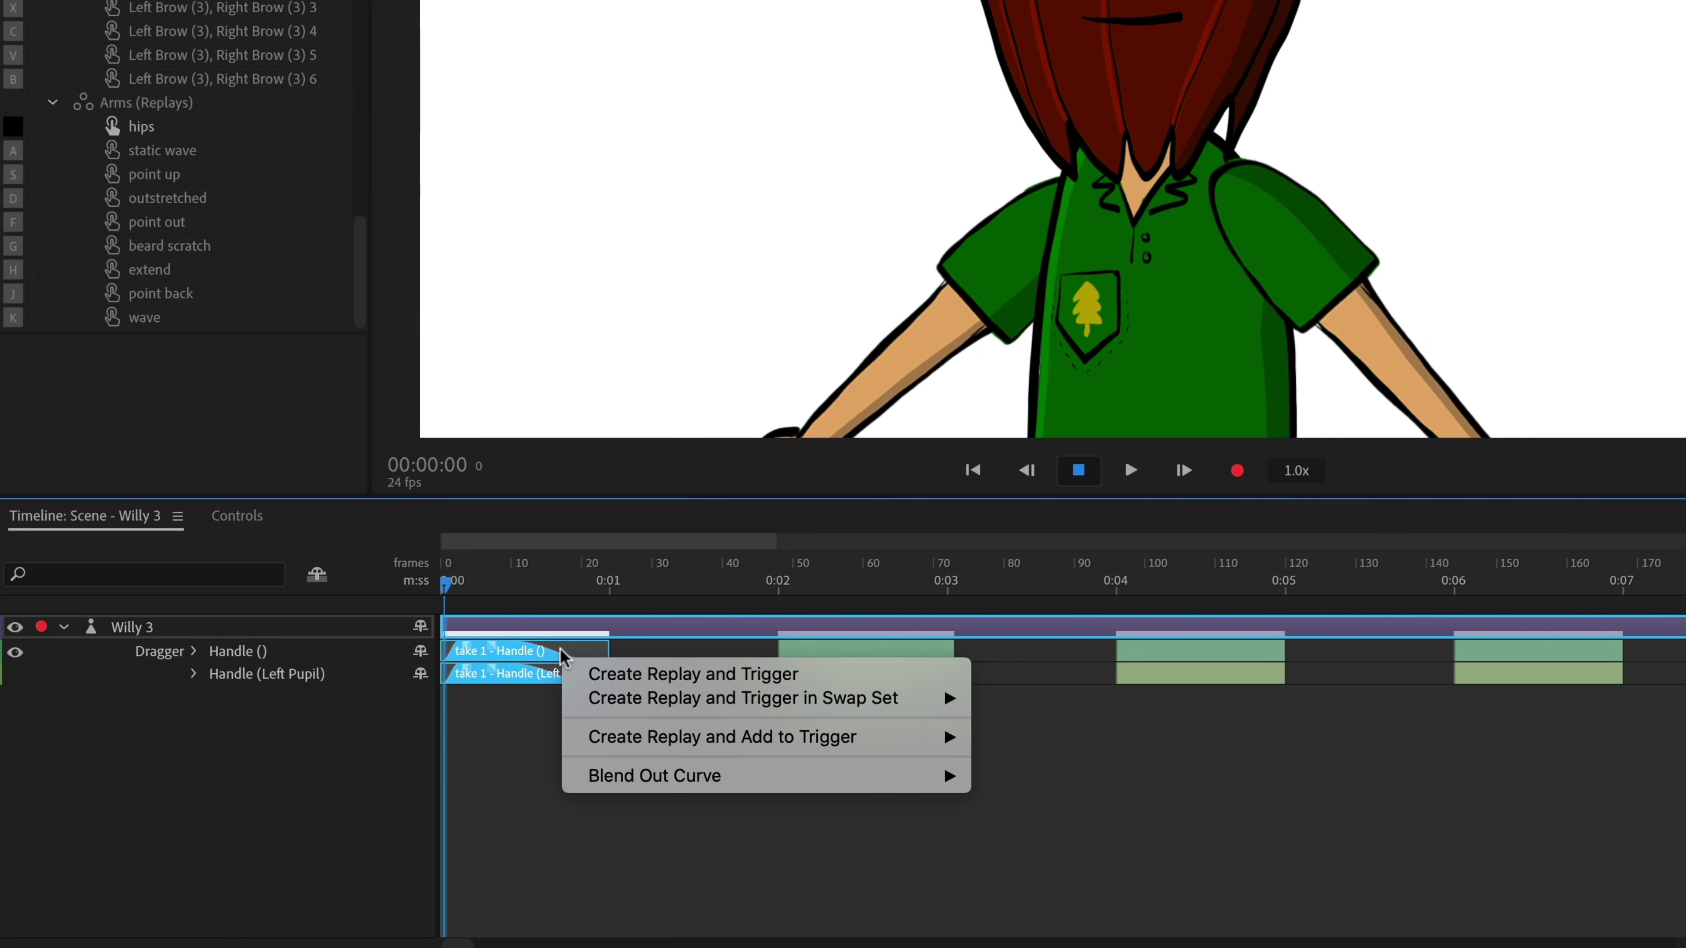
pyautogui.click(676, 675)
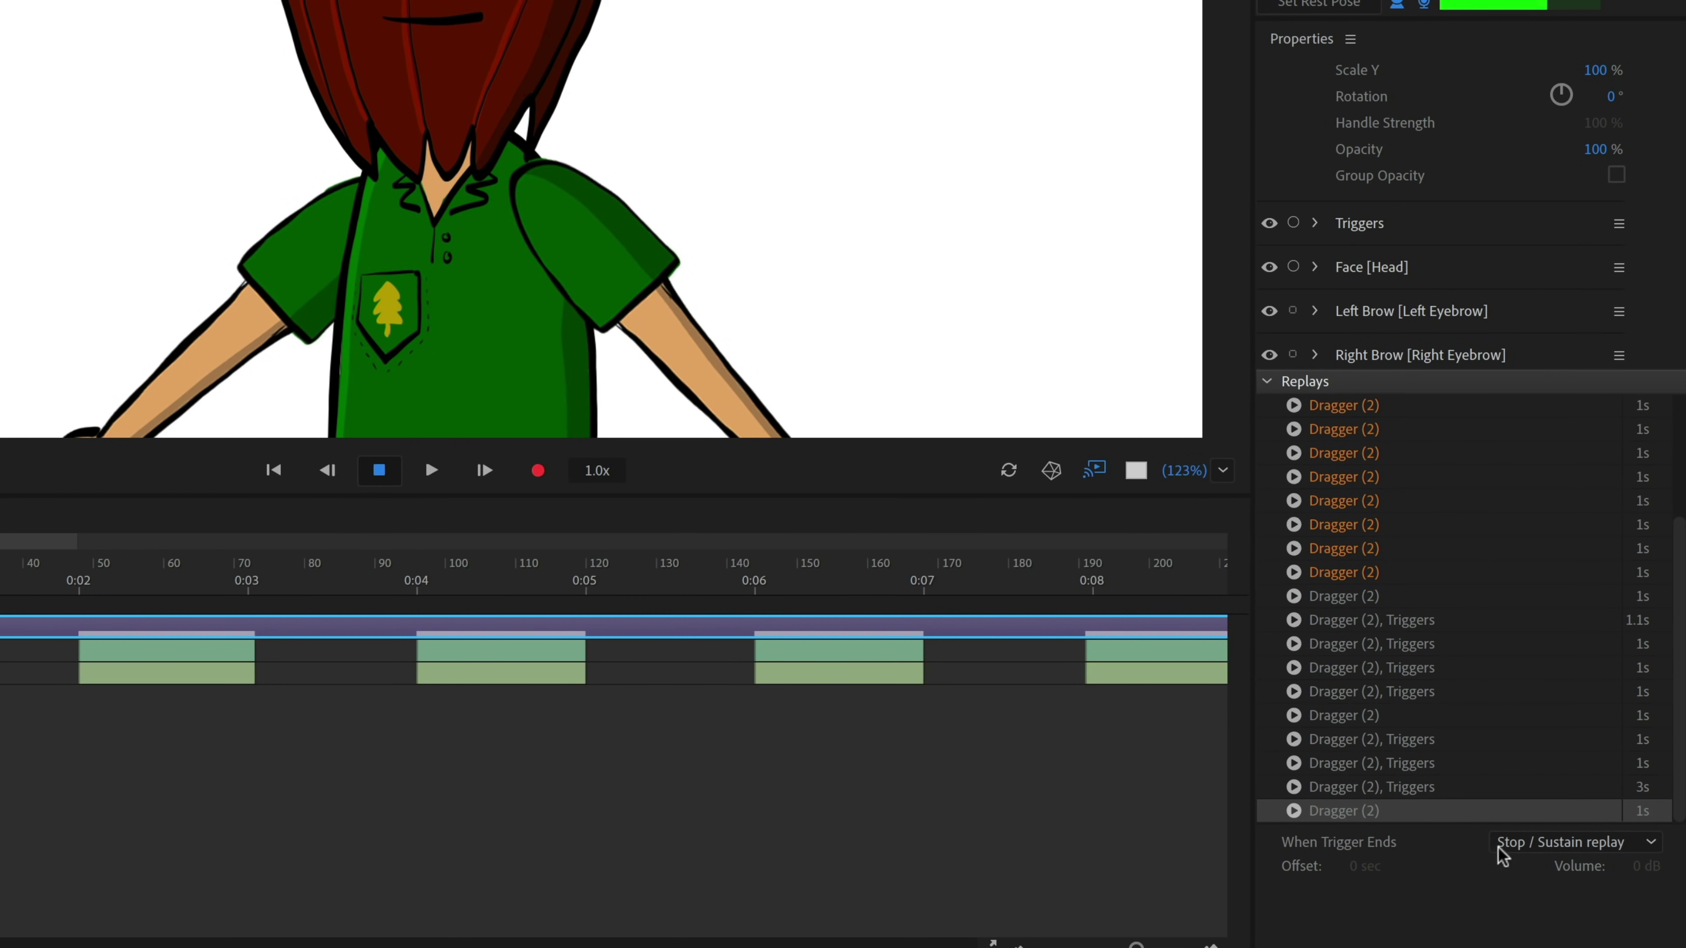
# Step: Check the trigger-end behavior options of the newly created Dragger replay, leaving Stop / Sustain replay selected
pyautogui.click(1475, 810)
pyautogui.click(1555, 841)
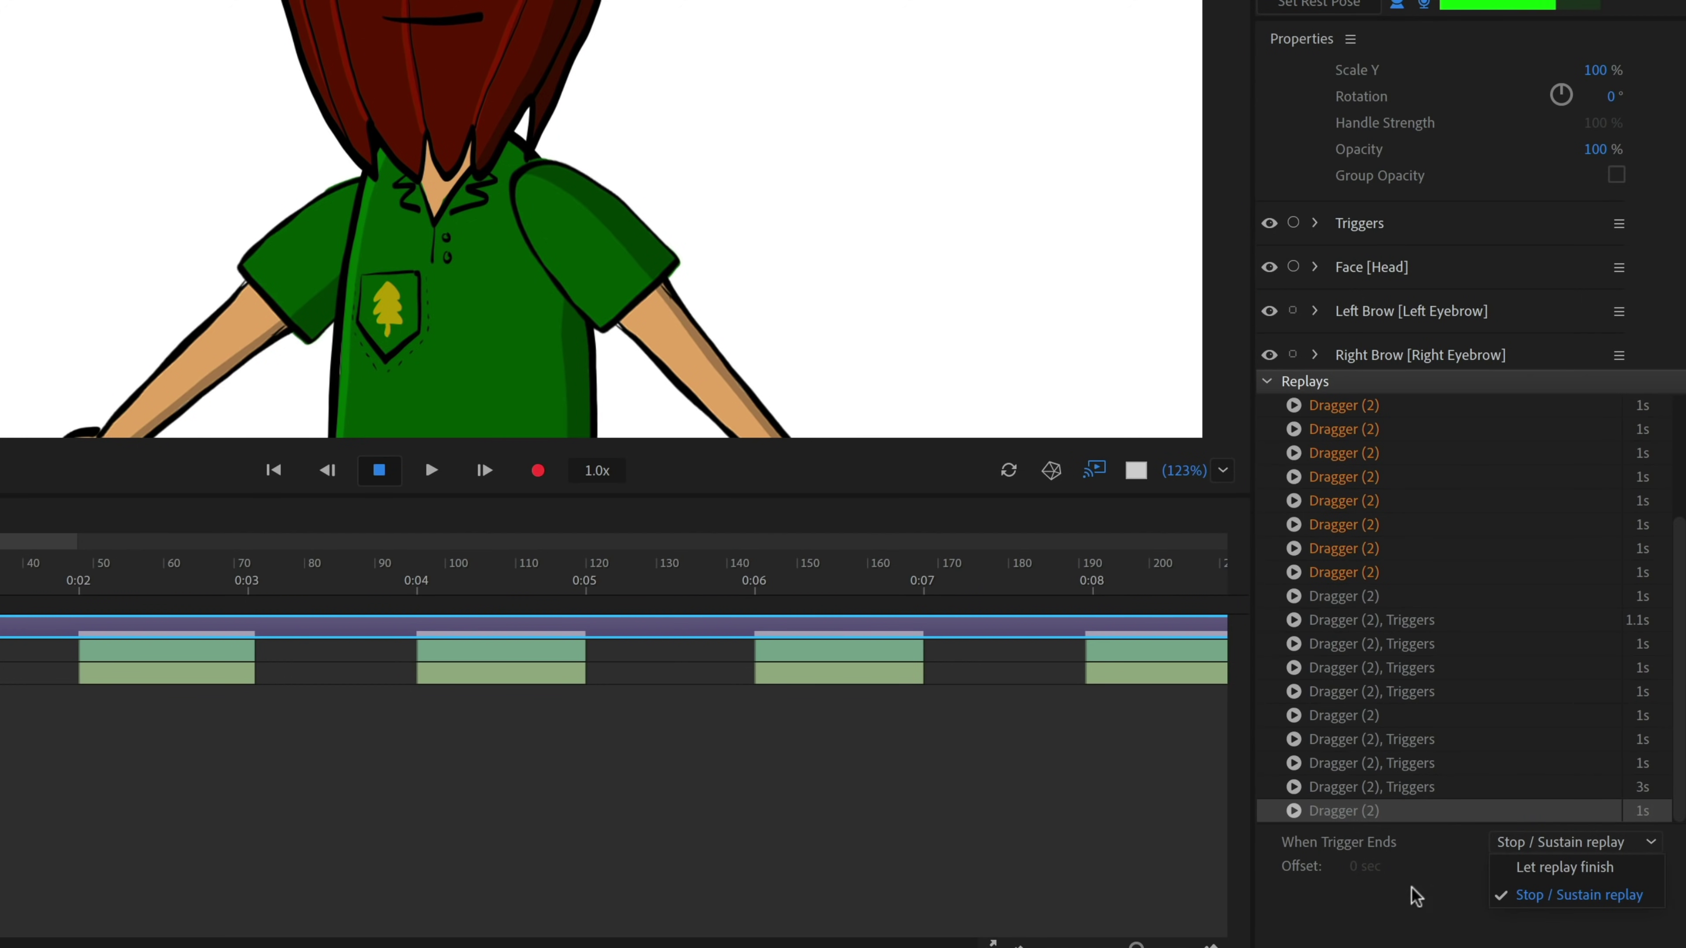
pyautogui.click(1405, 919)
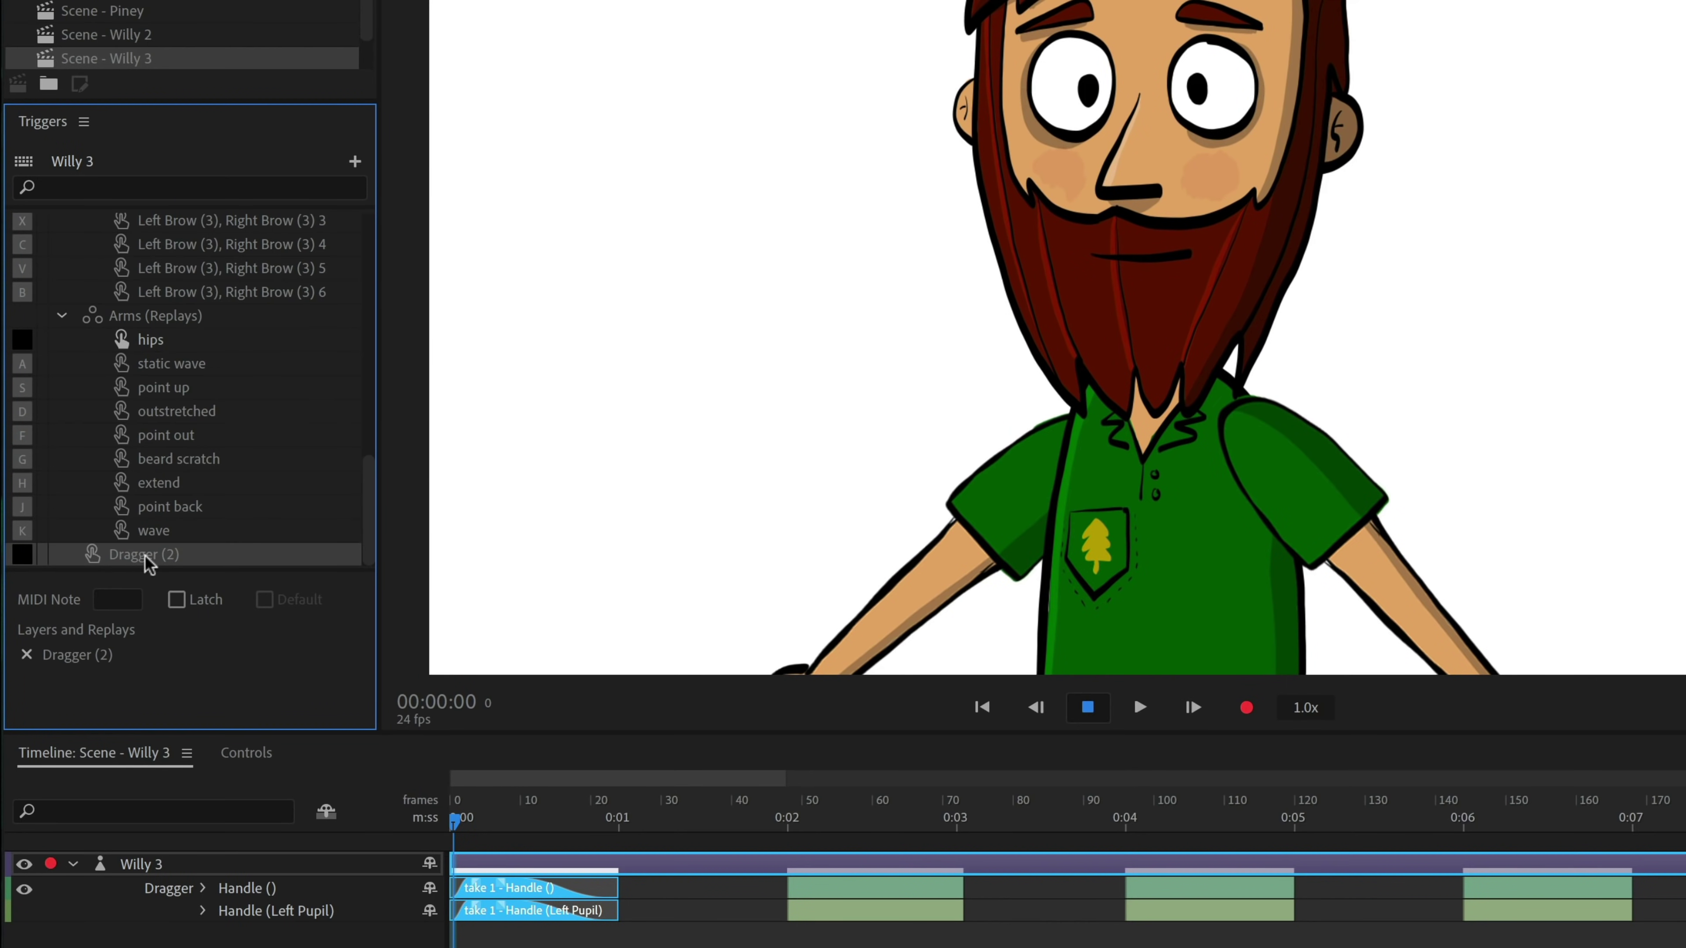
# Step: Rename the new Dragger trigger as Default Pupil
pyautogui.doubleClick(146, 556)
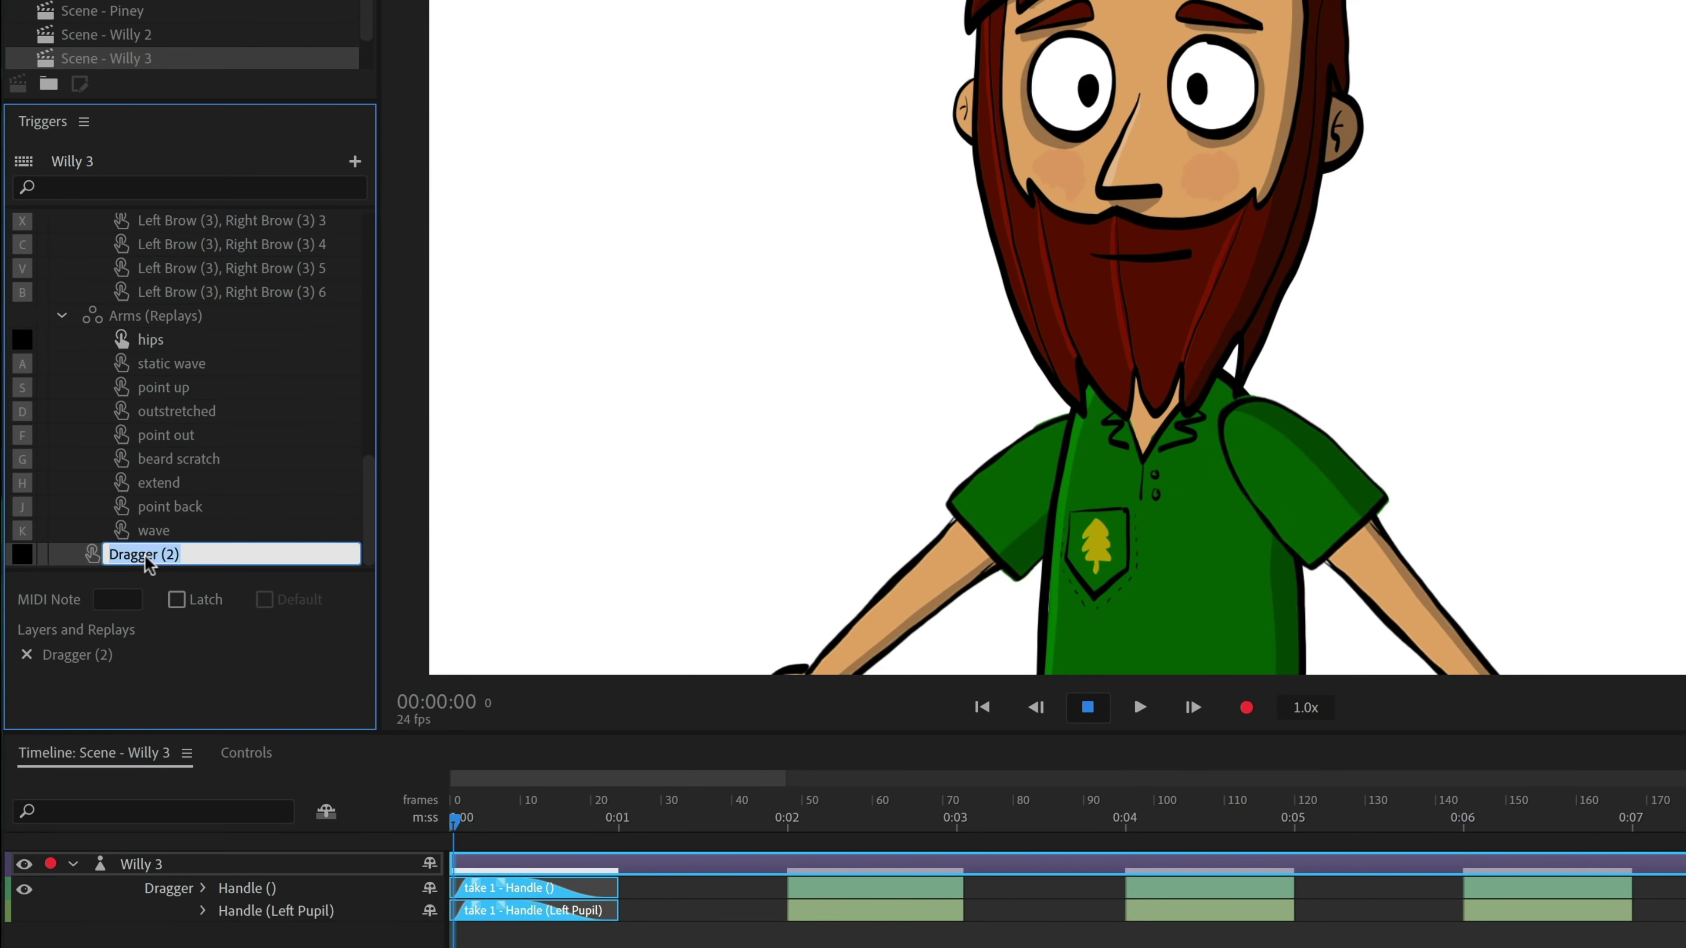
pyautogui.write('Default Pupil')
pyautogui.press('Return')
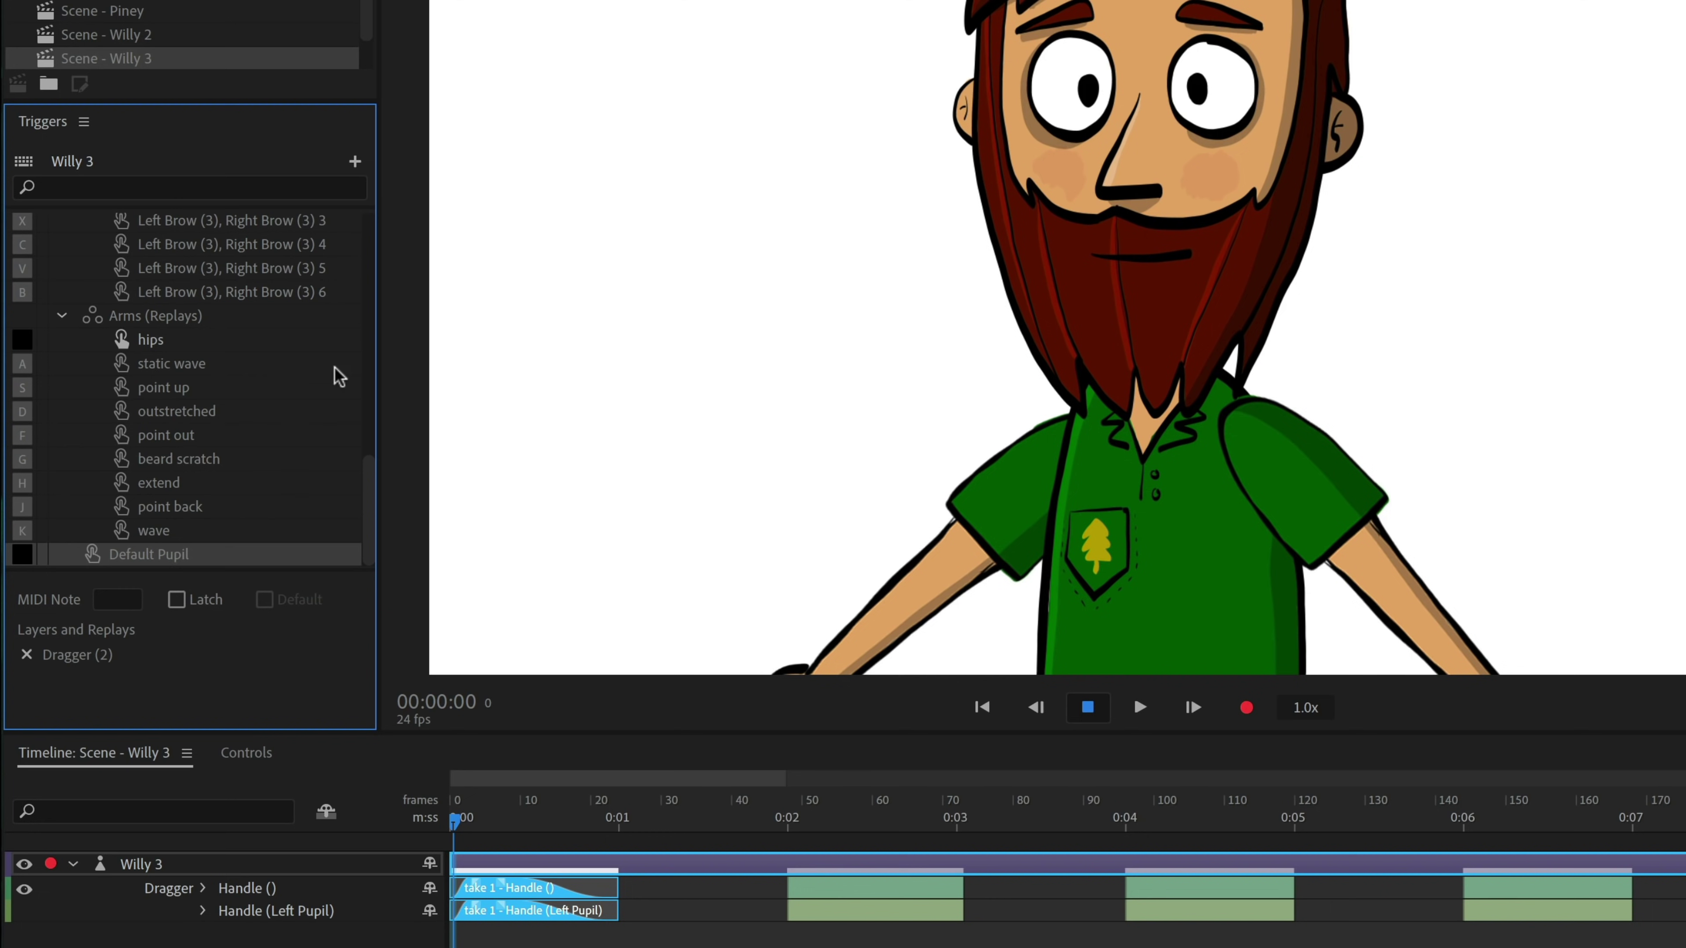
# Step: Create a swap set named Pupils and move the Default Pupil trigger into it
pyautogui.click(355, 162)
pyautogui.click(465, 226)
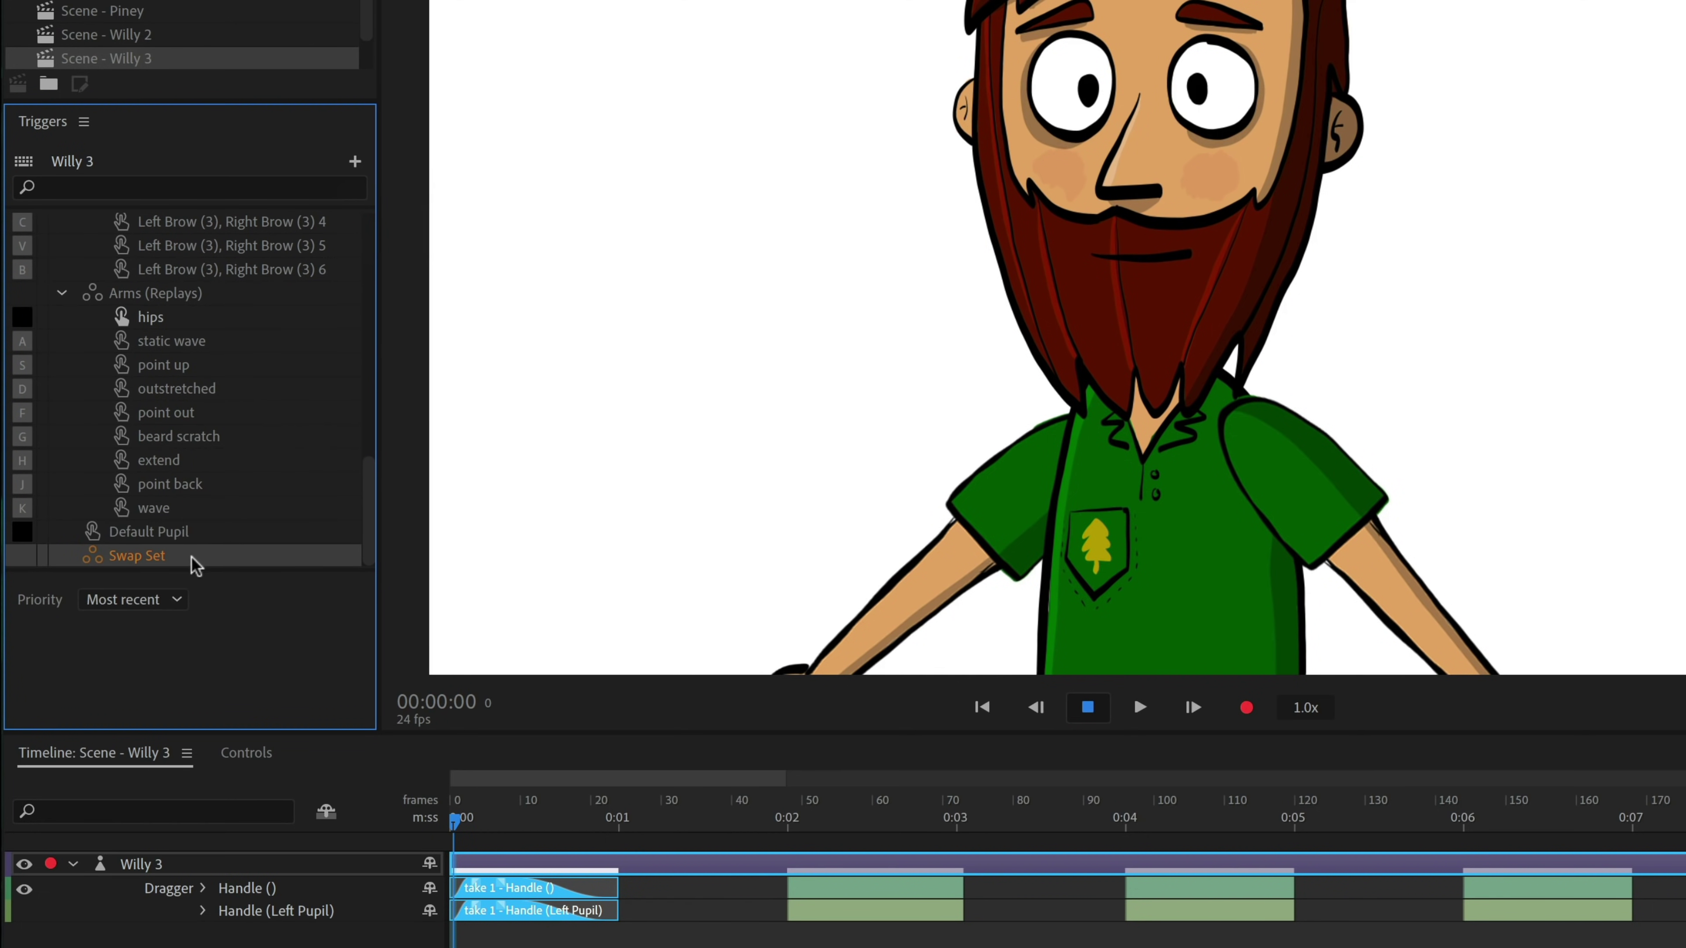
pyautogui.doubleClick(162, 555)
pyautogui.write('Pupils')
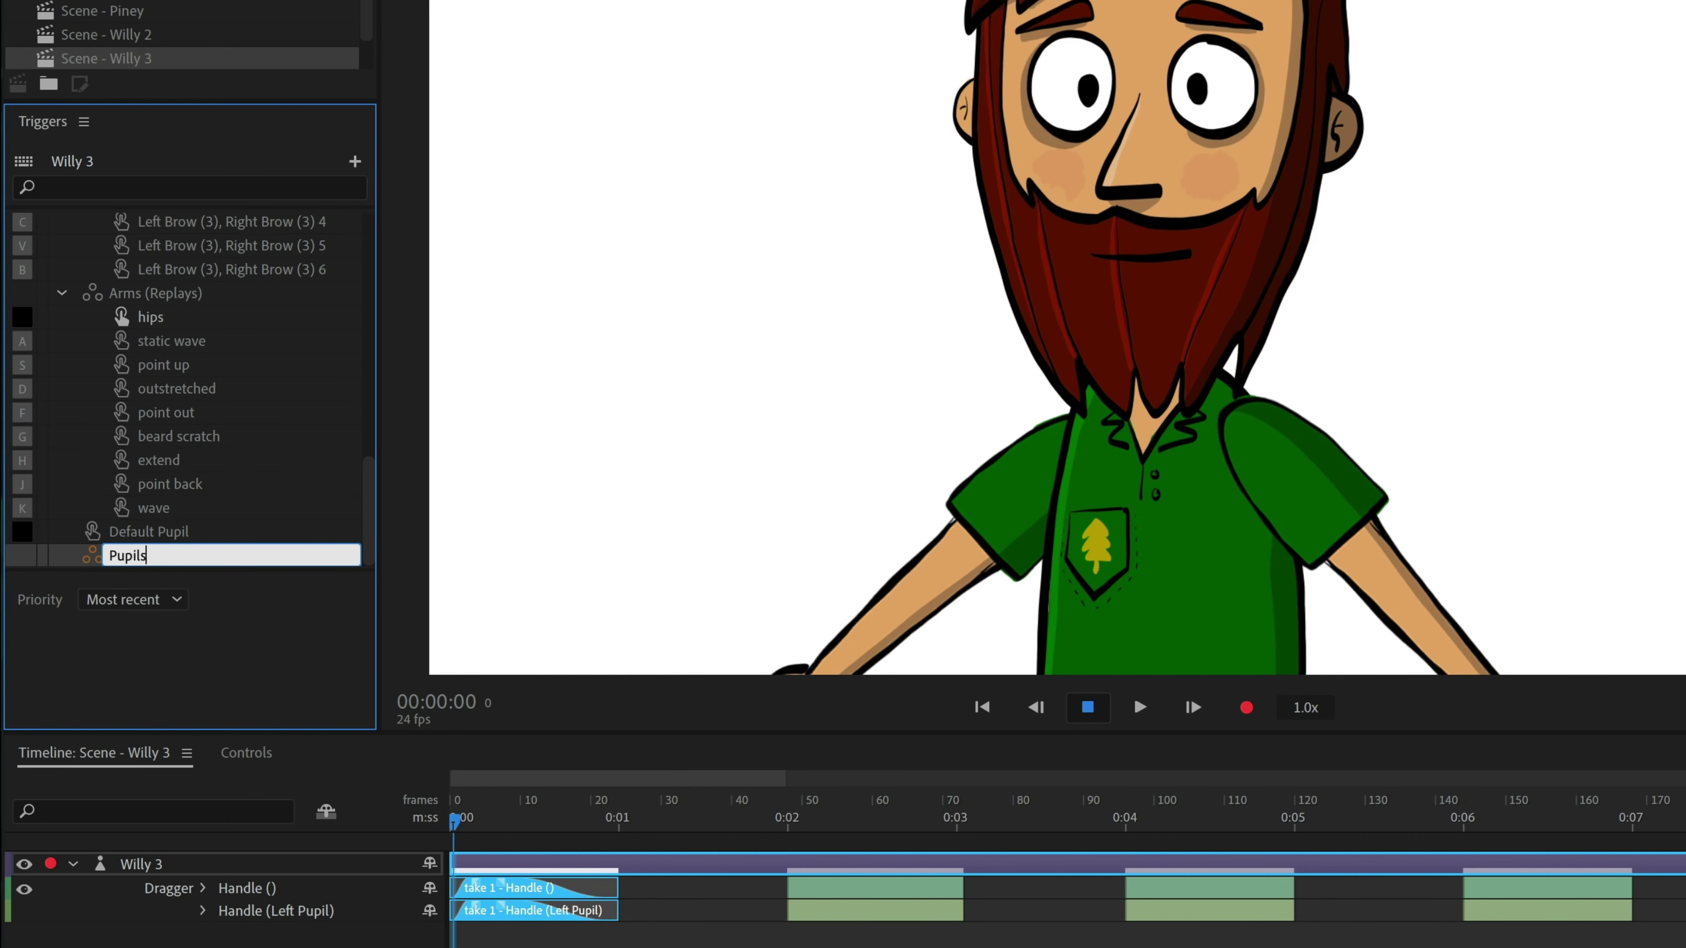
pyautogui.press('Return')
pyautogui.moveTo(169, 530); pyautogui.dragTo(148, 570)
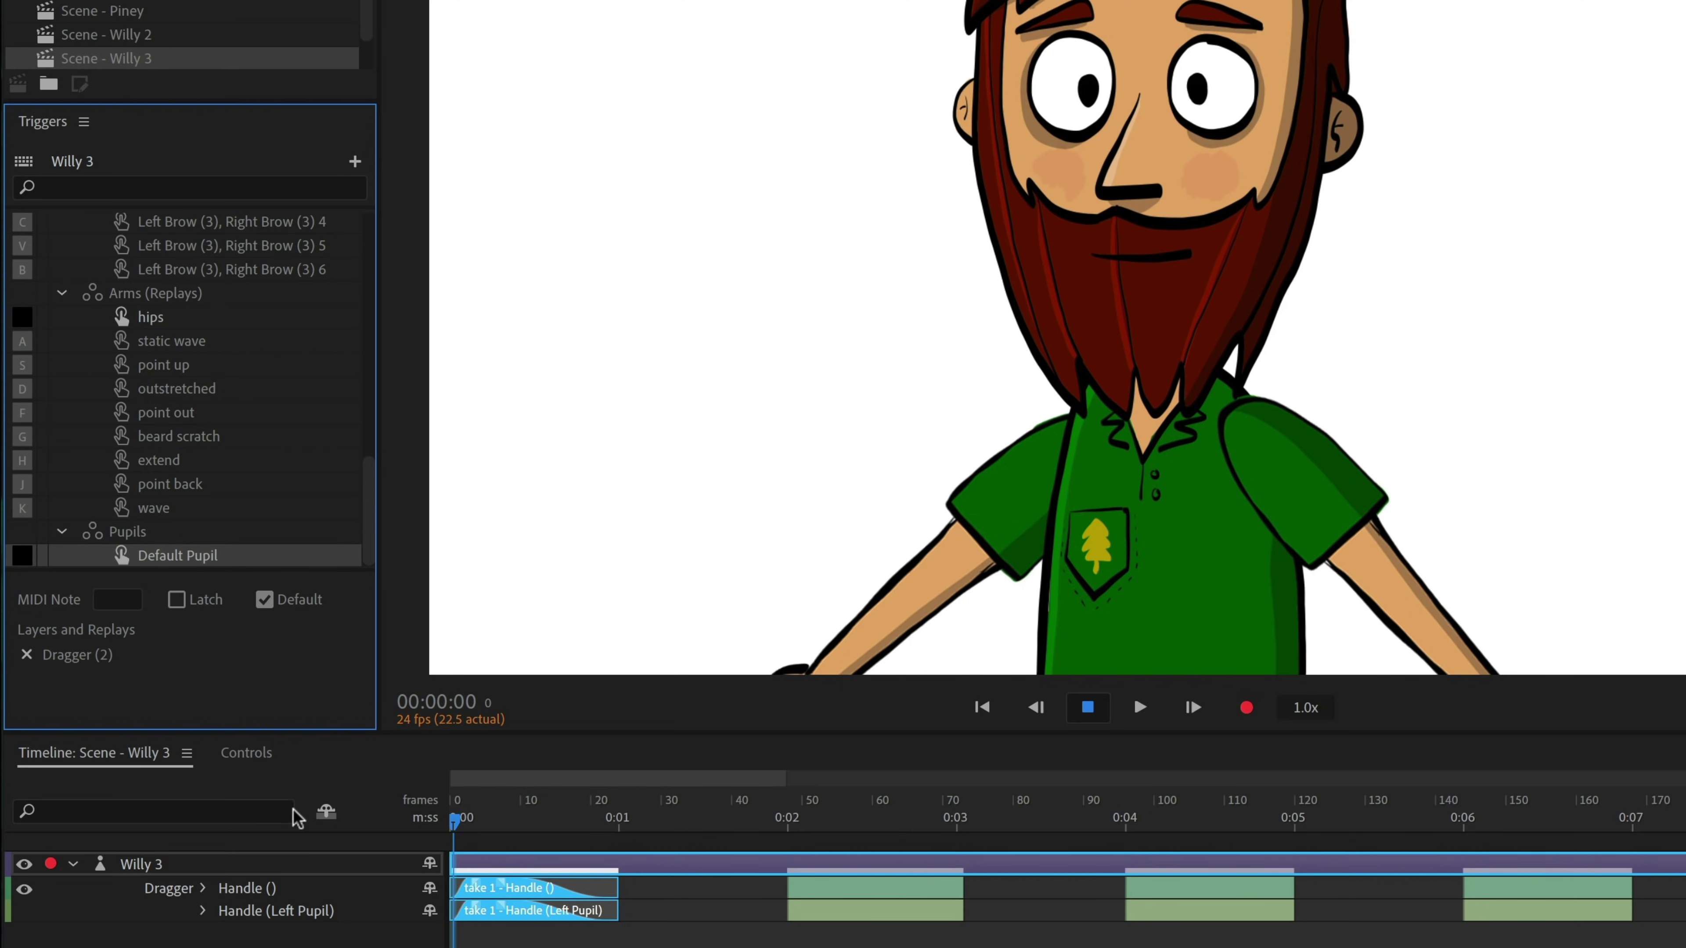
# Step: Create a replay and trigger in the Pupils swap set from the take at 0:02 on both handles
pyautogui.click(713, 823)
pyautogui.click(856, 764)
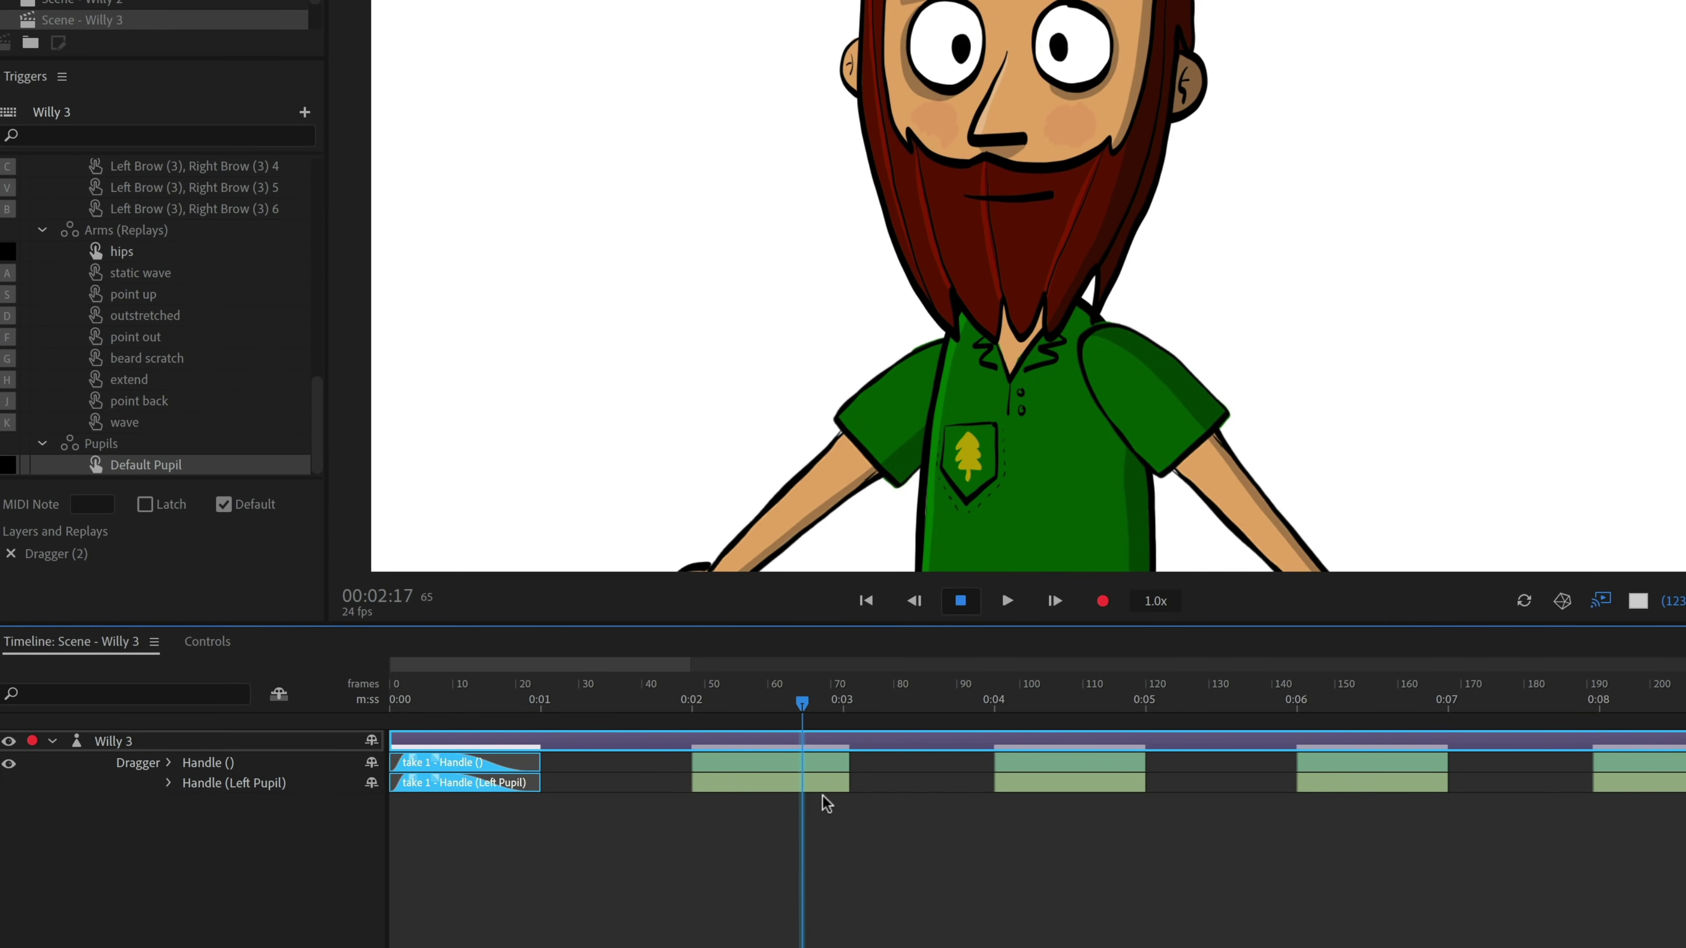
pyautogui.click(791, 785)
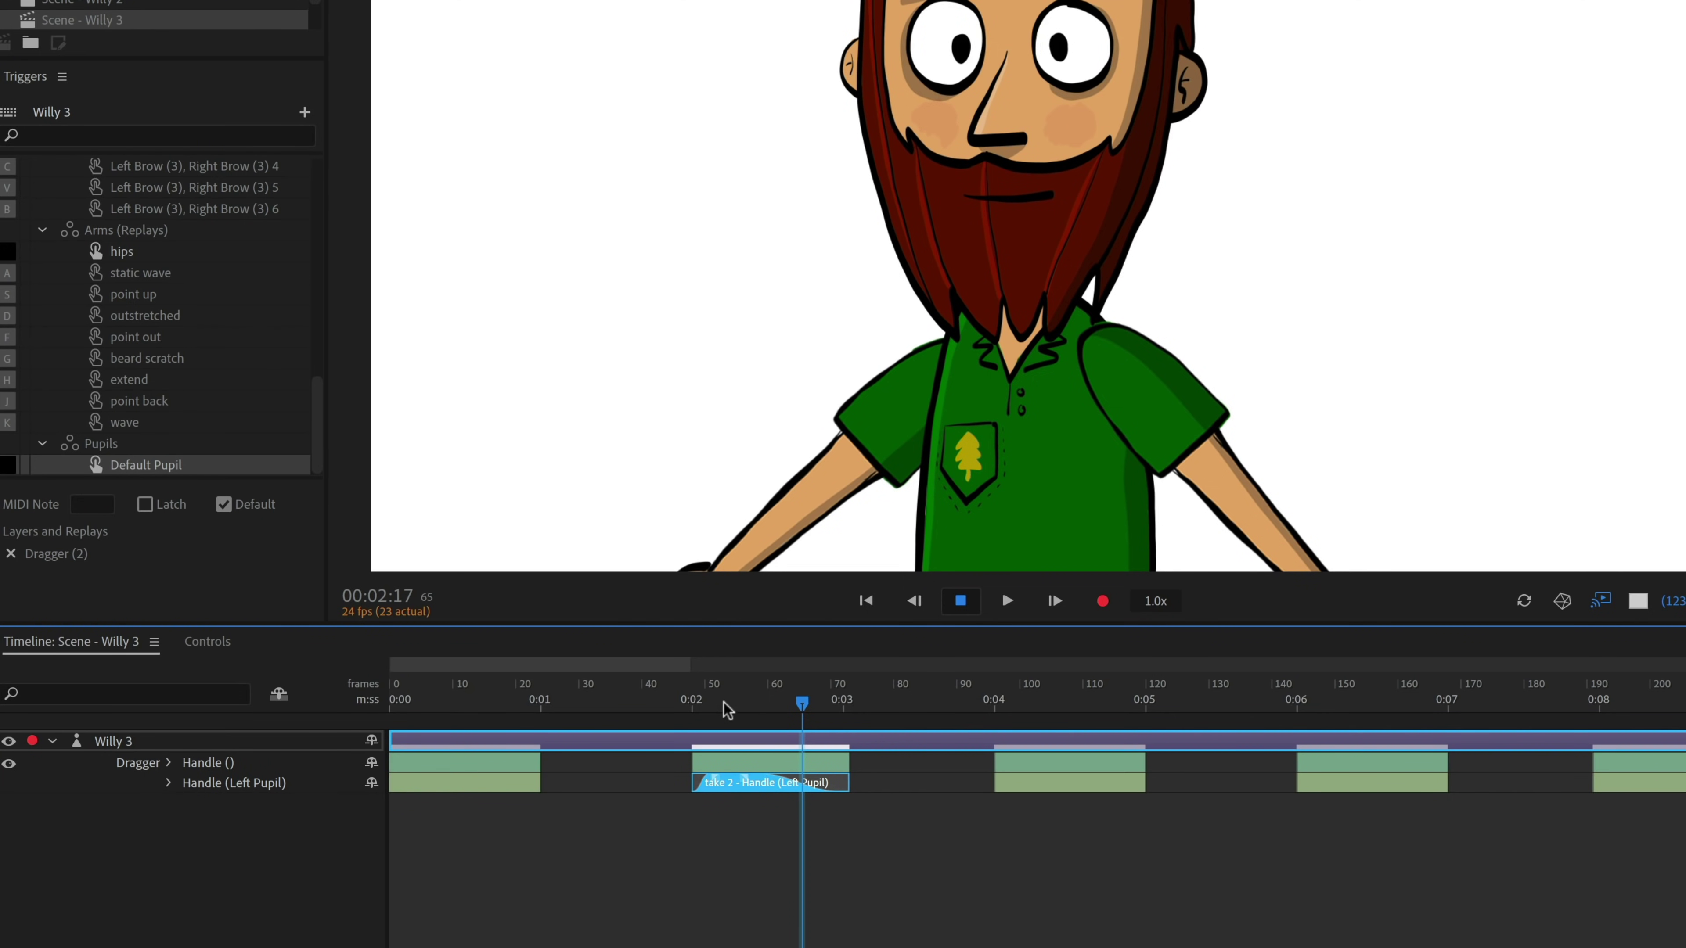
pyautogui.moveTo(724, 705); pyautogui.dragTo(733, 705)
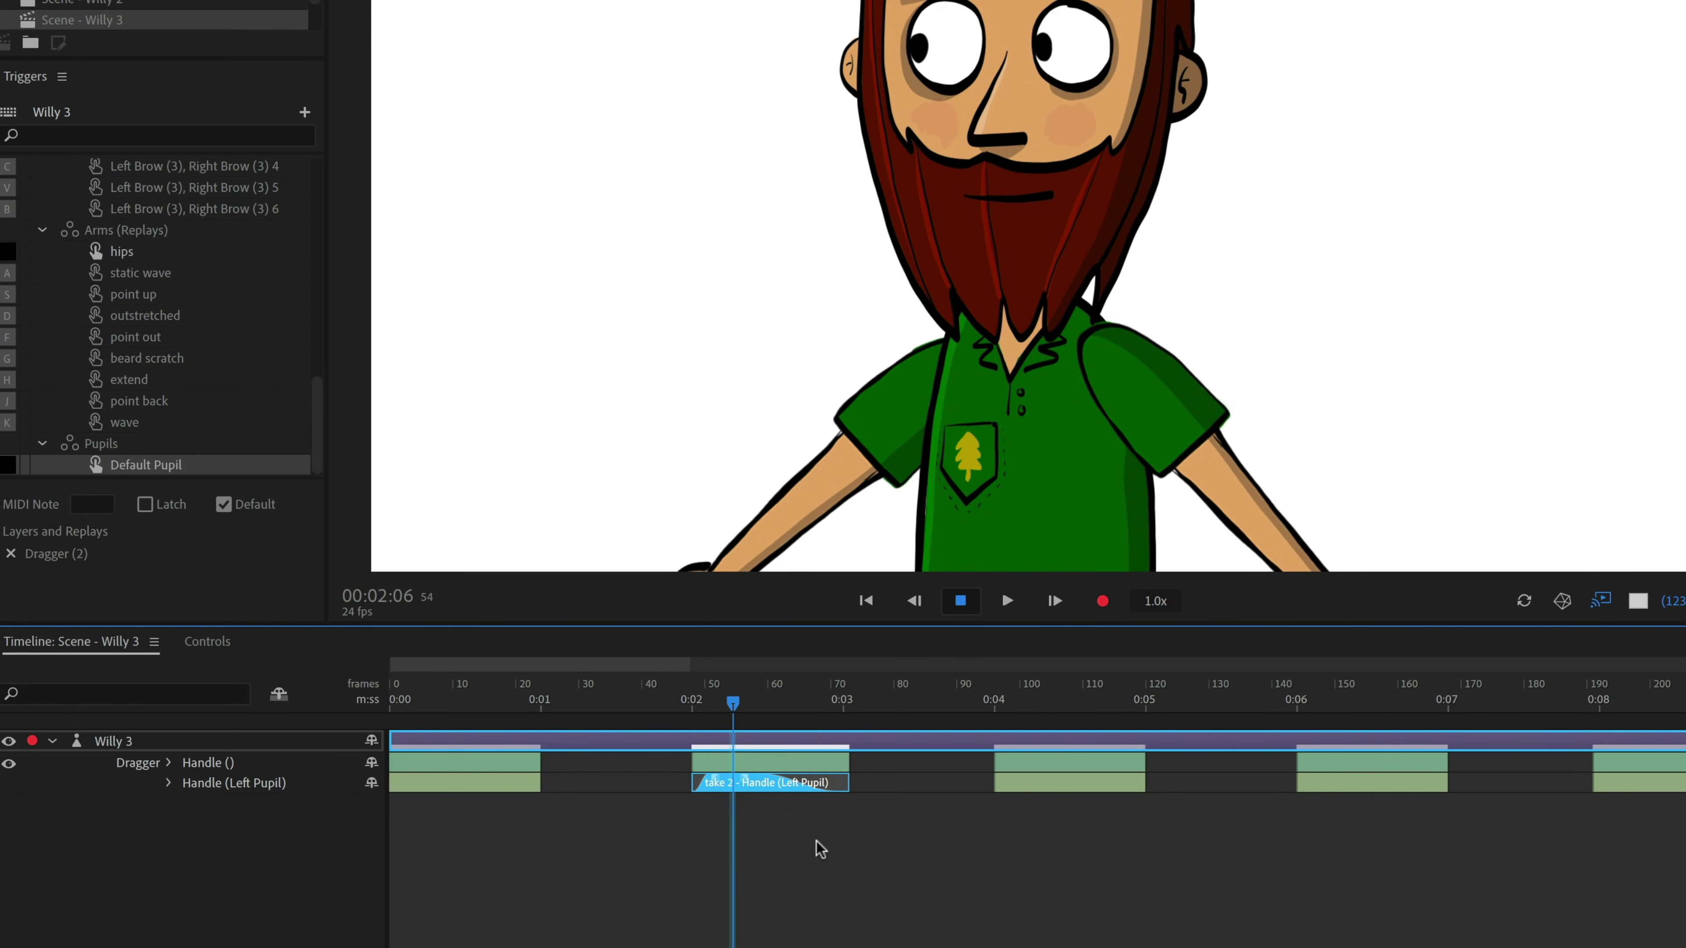
pyautogui.keyDown('shift'); pyautogui.click(743, 755); pyautogui.keyUp('shift')
pyautogui.rightClick(783, 766)
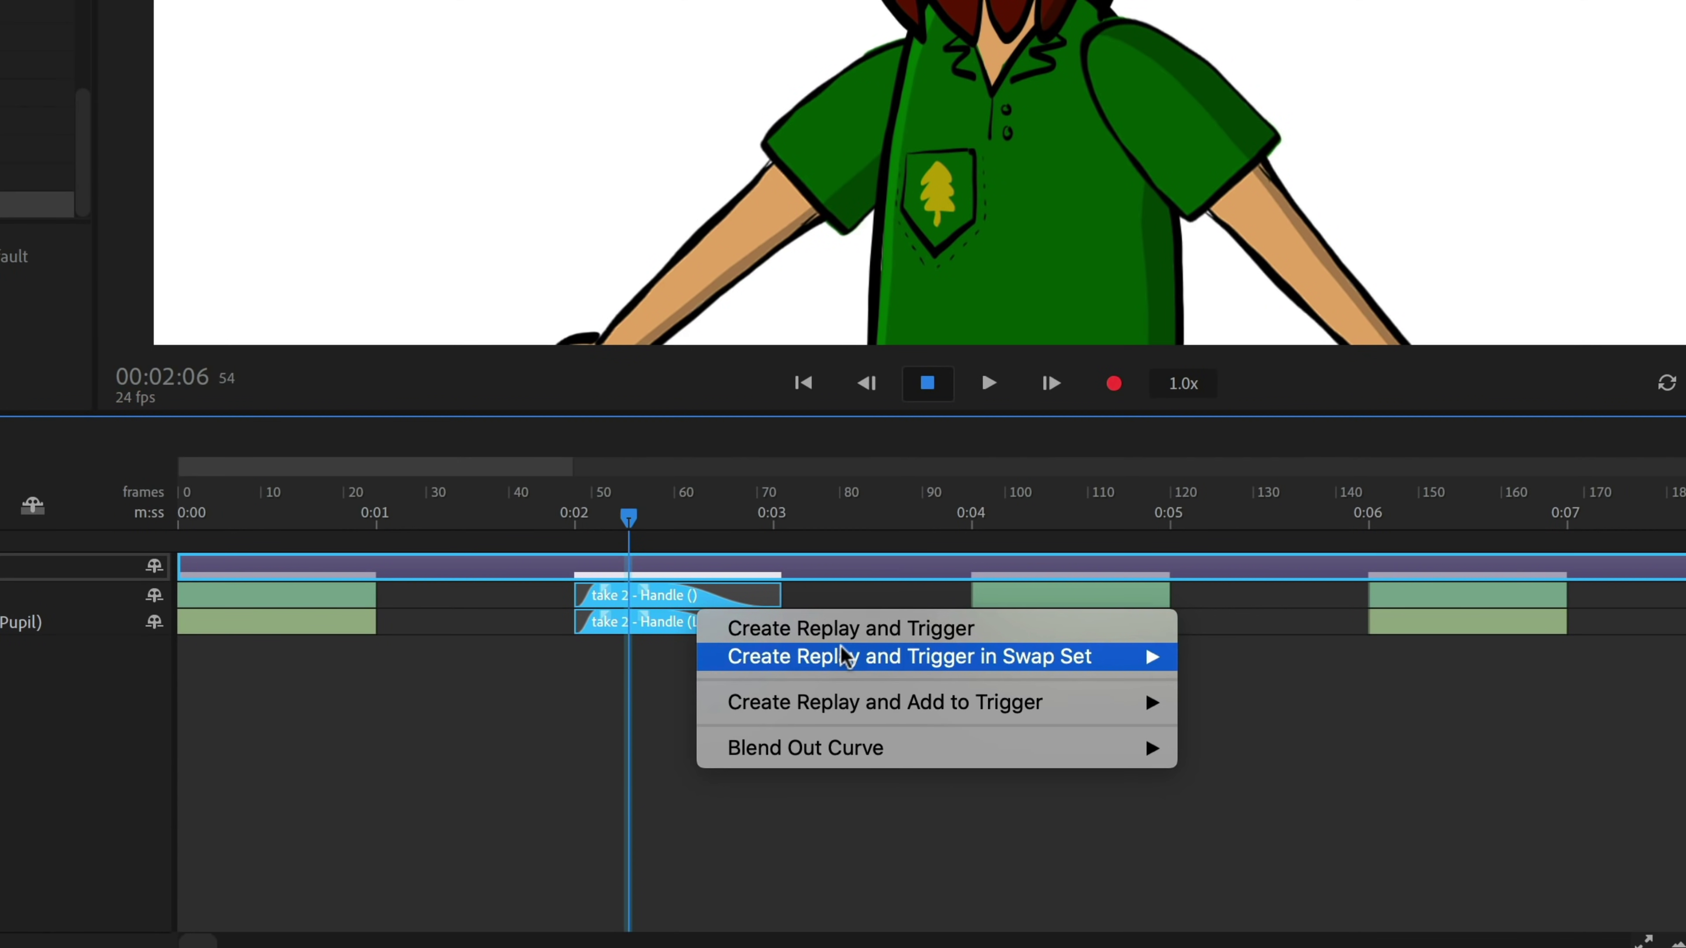
pyautogui.moveTo(895, 805)
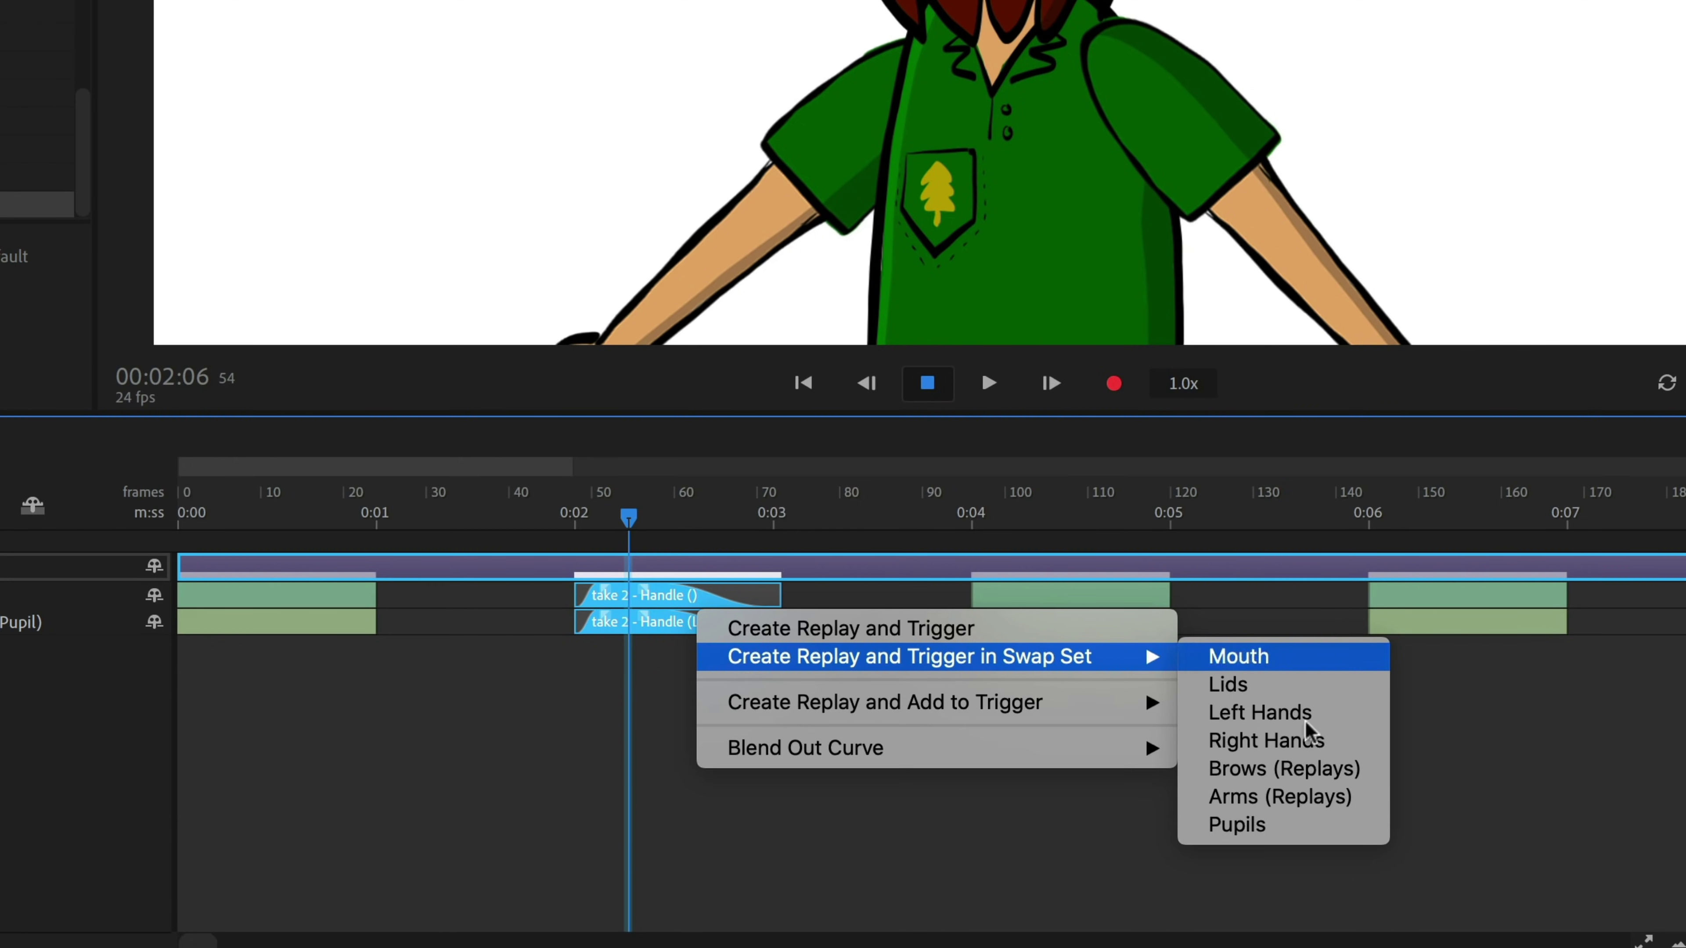
pyautogui.click(1299, 830)
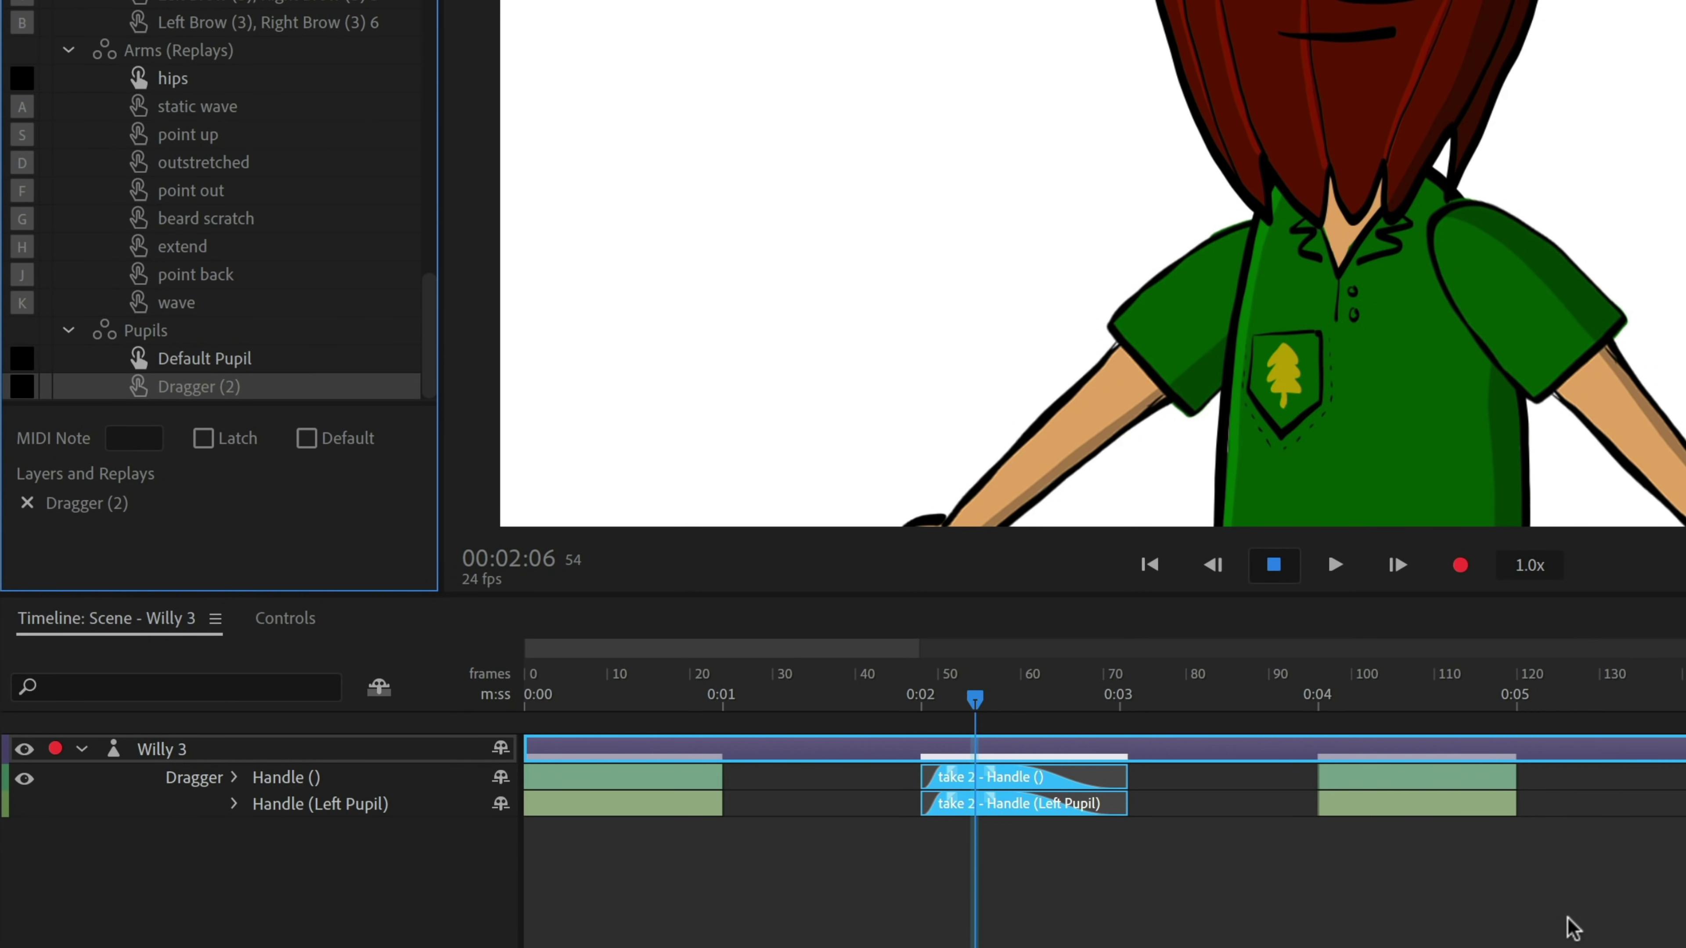
# Step: Rename the new trigger in the Pupils swap set as West
pyautogui.doubleClick(197, 387)
pyautogui.write('West')
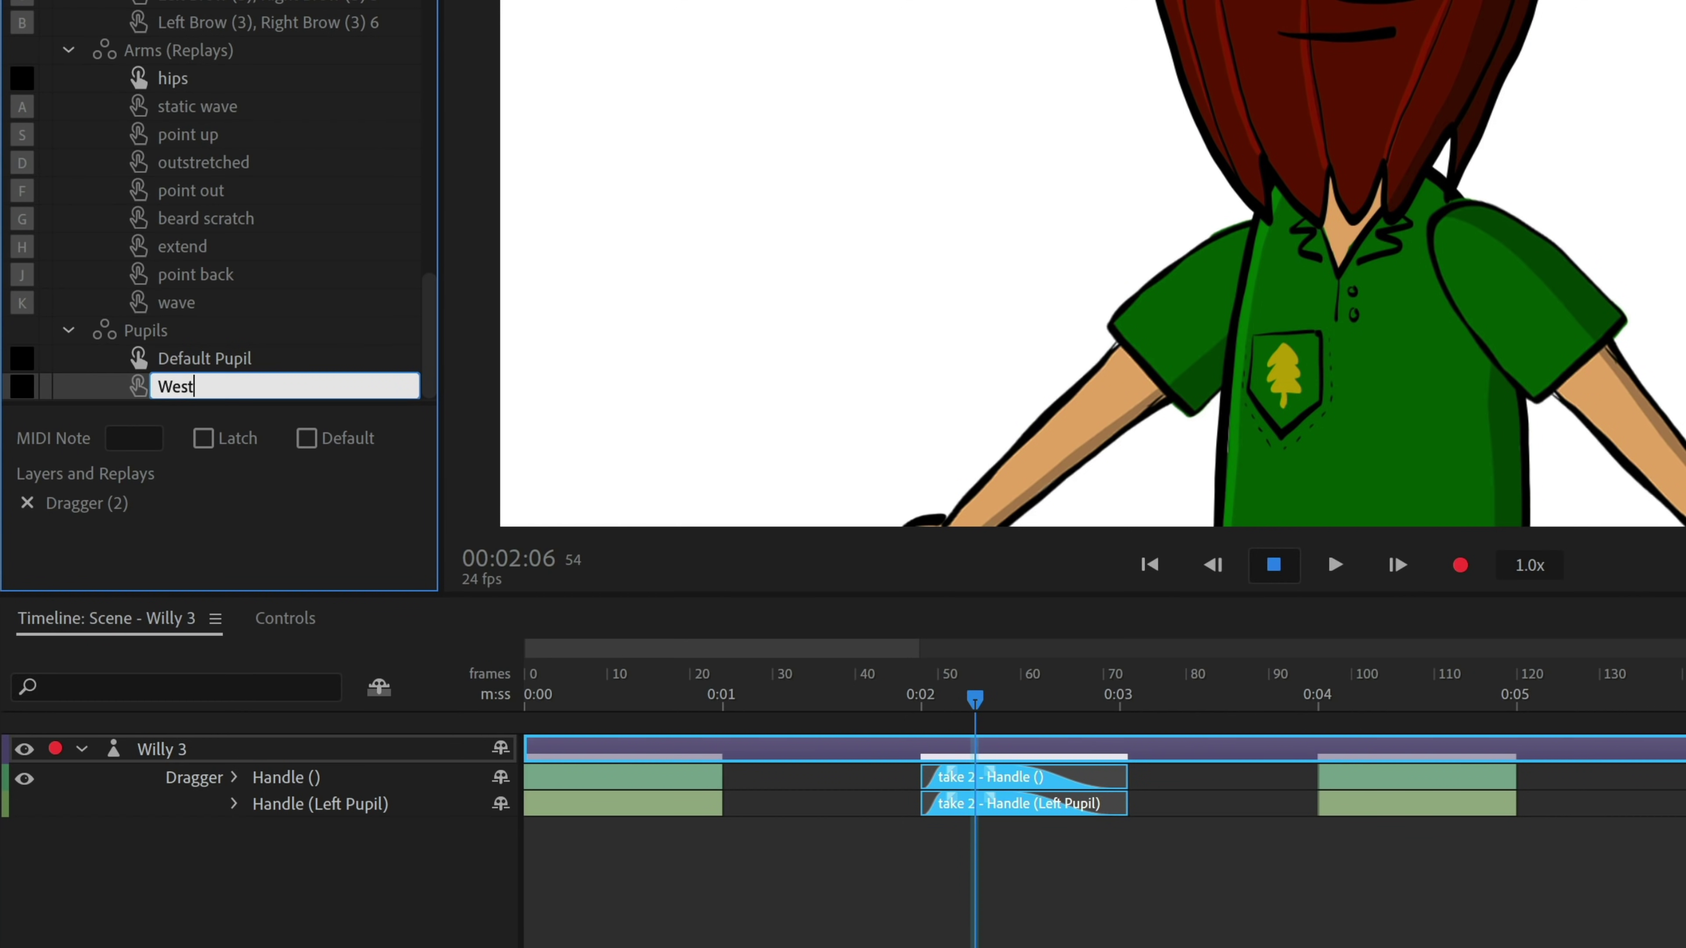
pyautogui.press('Return')
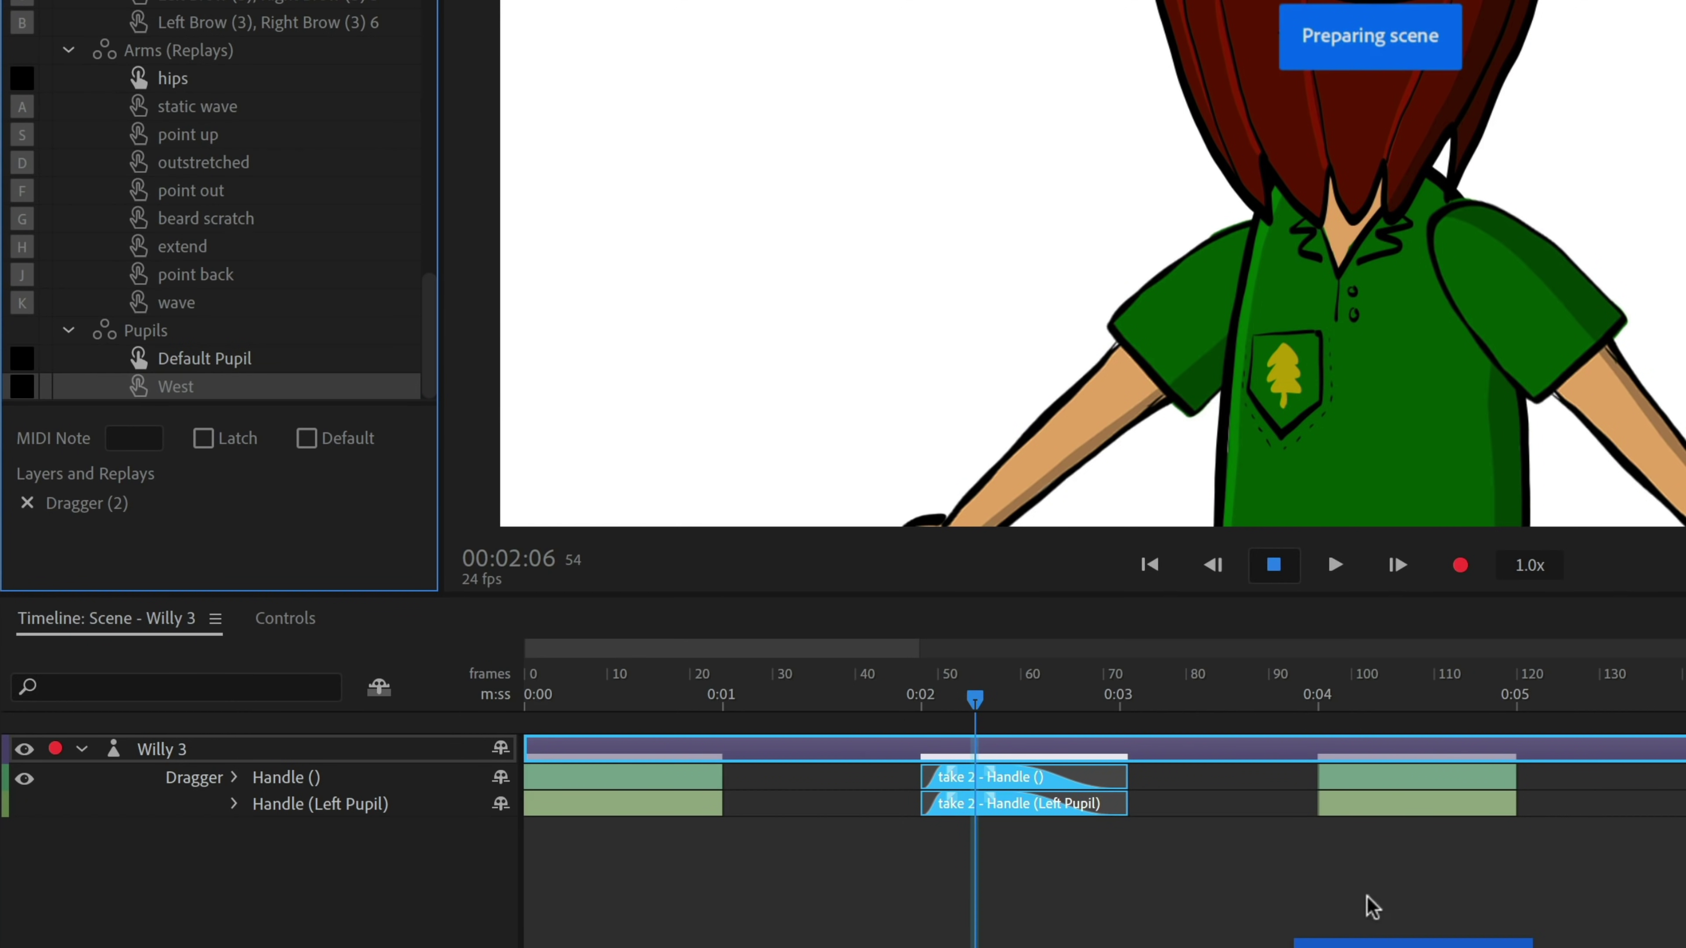
# Step: Create a replay and trigger in the Pupils swap set from the take at 0:04 and name it Northwest
pyautogui.click(1341, 705)
pyautogui.click(1394, 697)
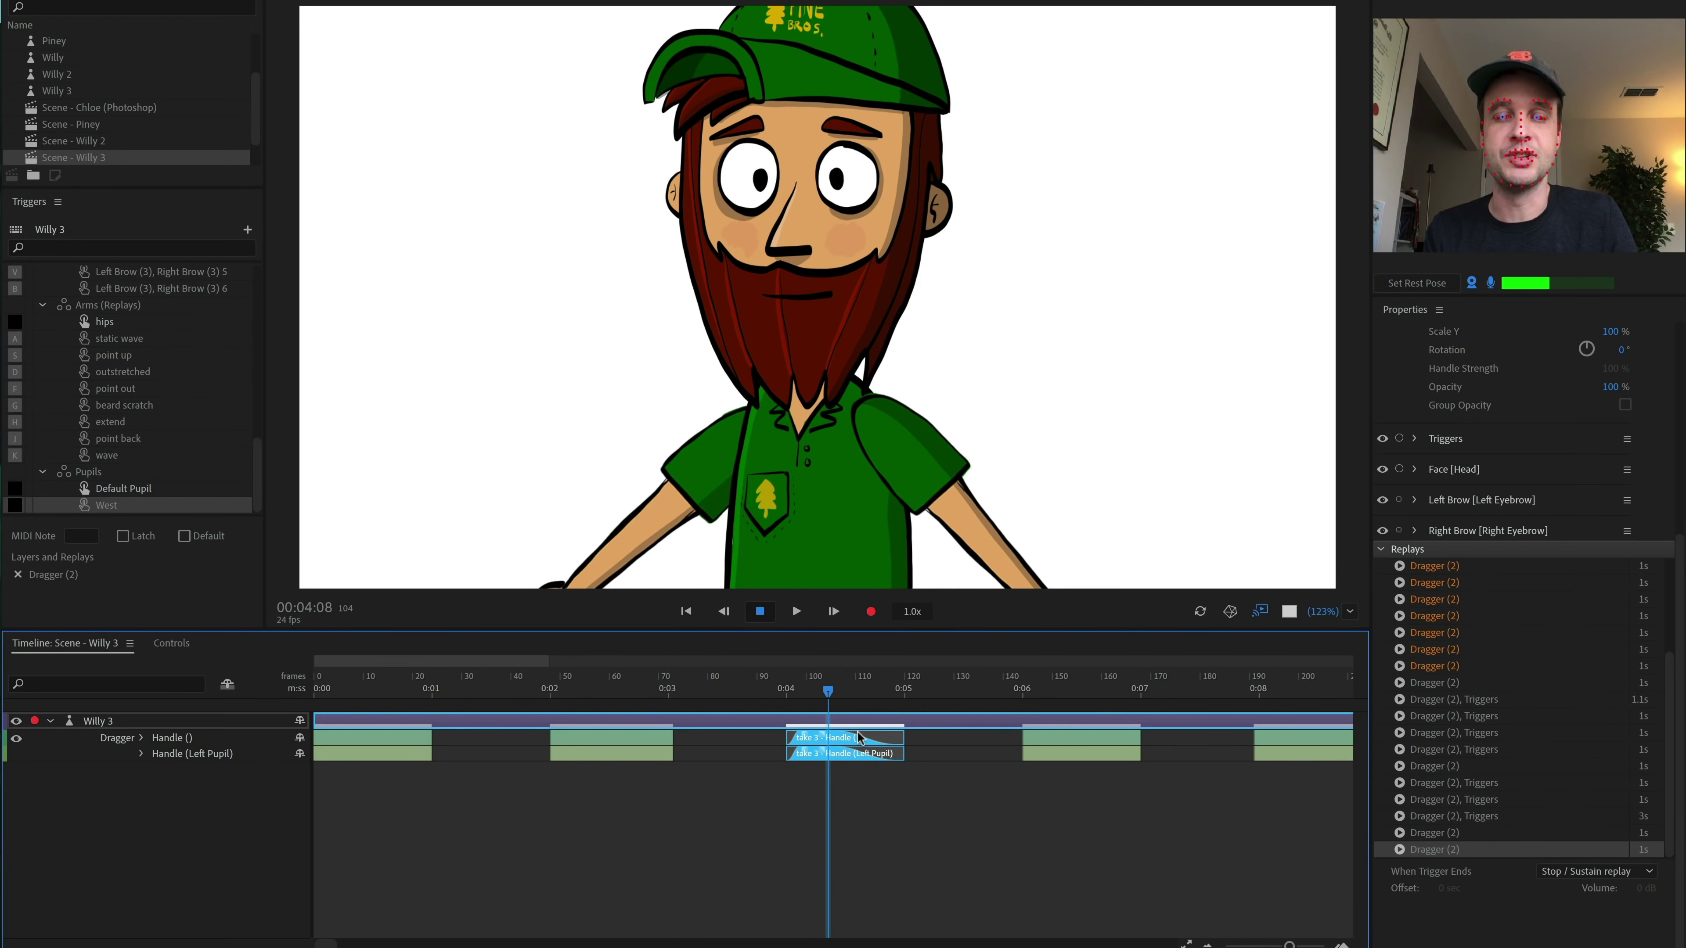
pyautogui.rightClick(859, 736)
pyautogui.moveTo(995, 766)
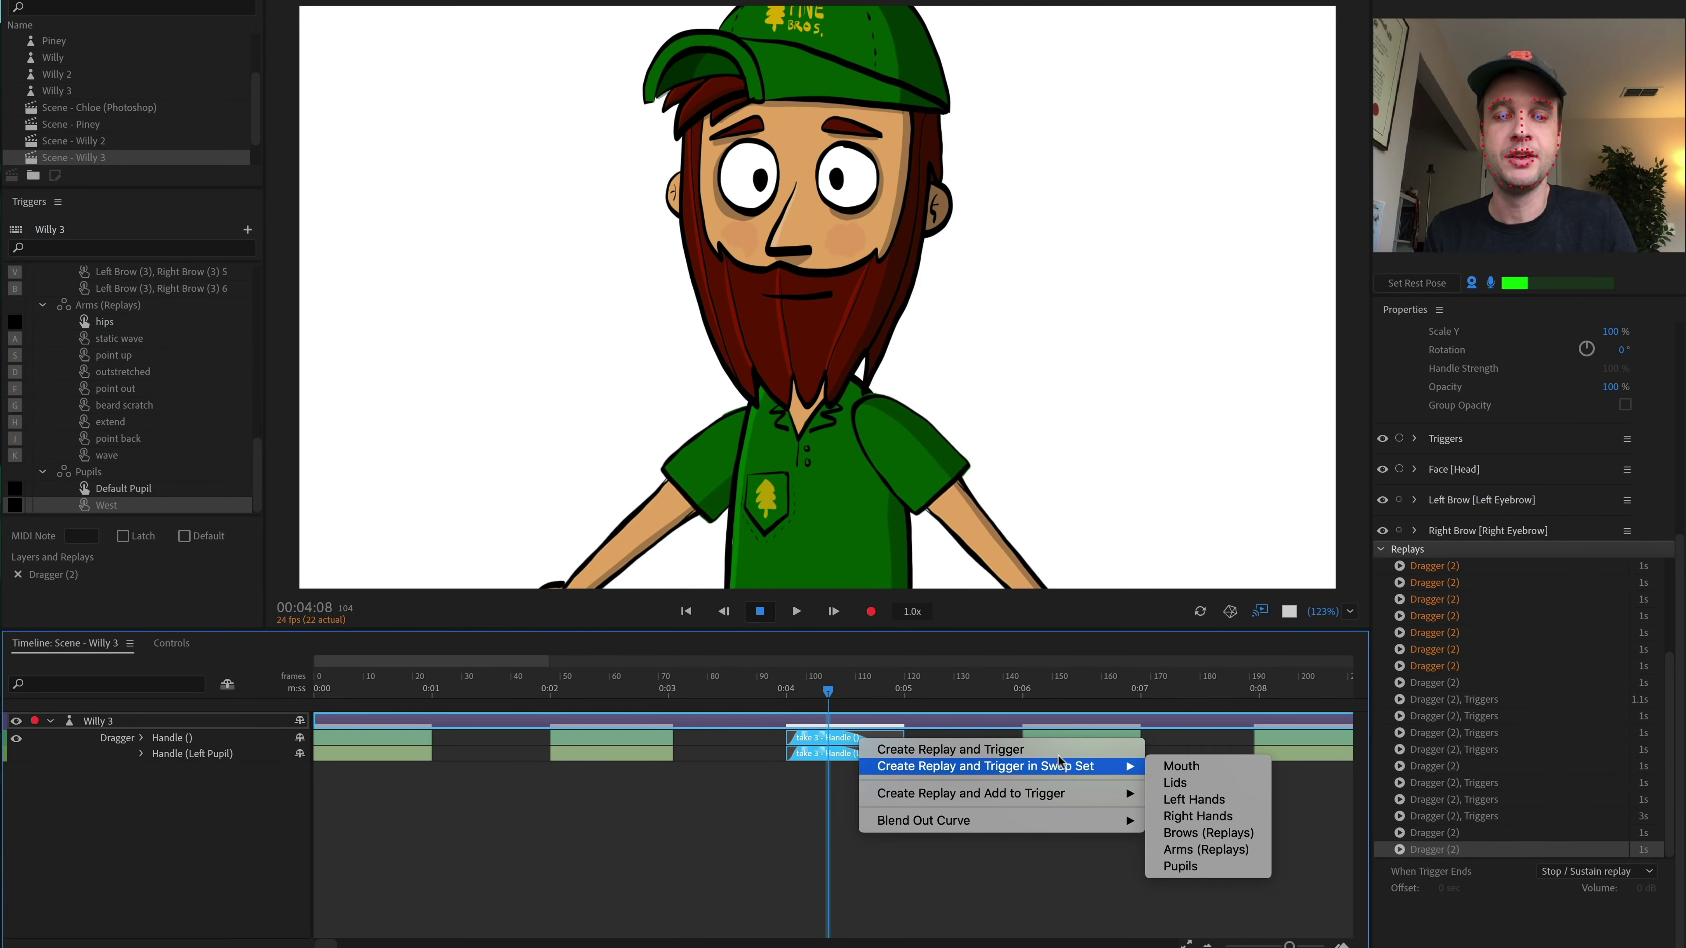
pyautogui.click(1188, 866)
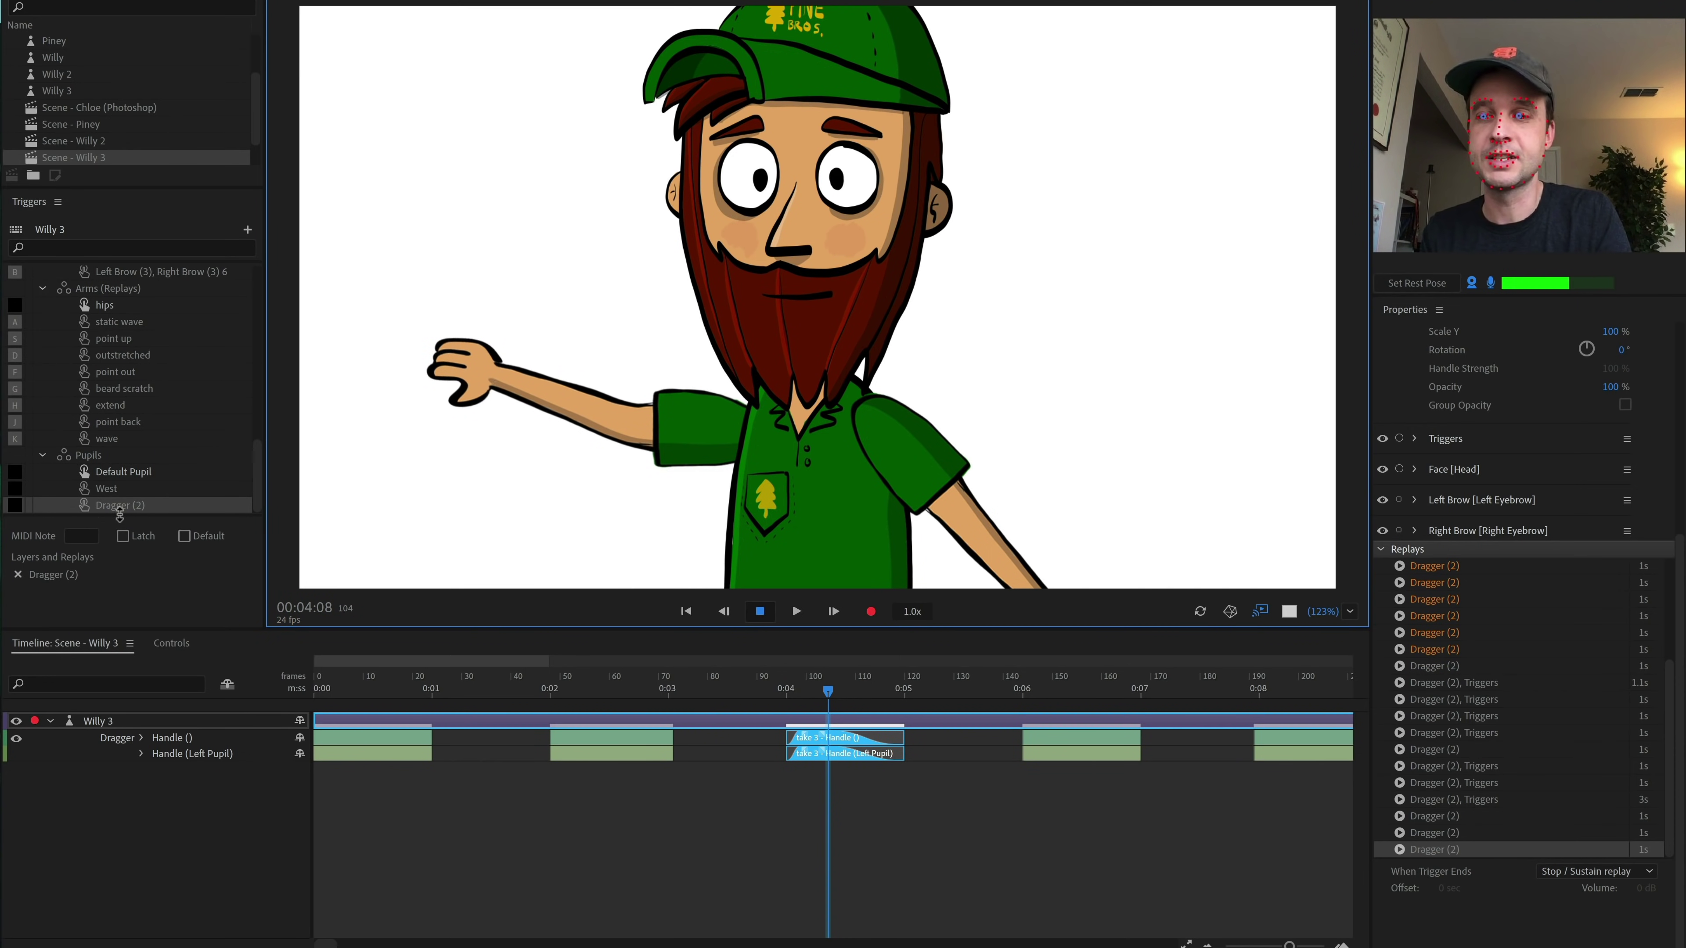
pyautogui.doubleClick(112, 506)
pyautogui.write('Northwest')
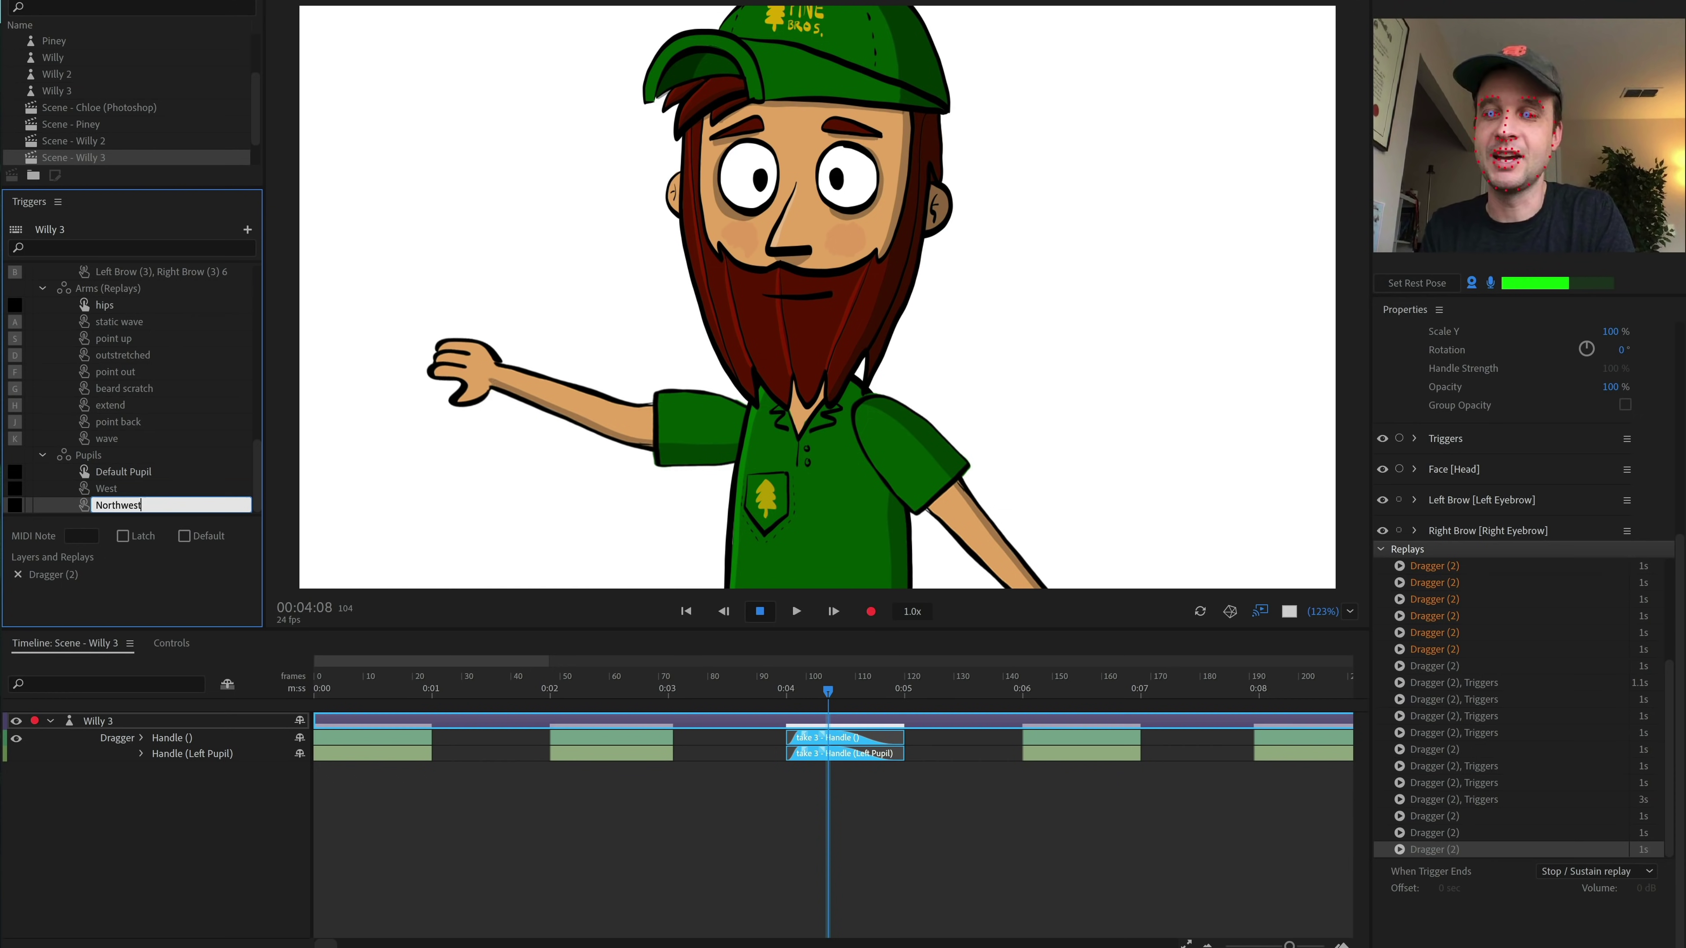
# Step: Create a replay and trigger in the Pupils swap set from the take at 0:06 and name it North
pyautogui.click(1049, 737)
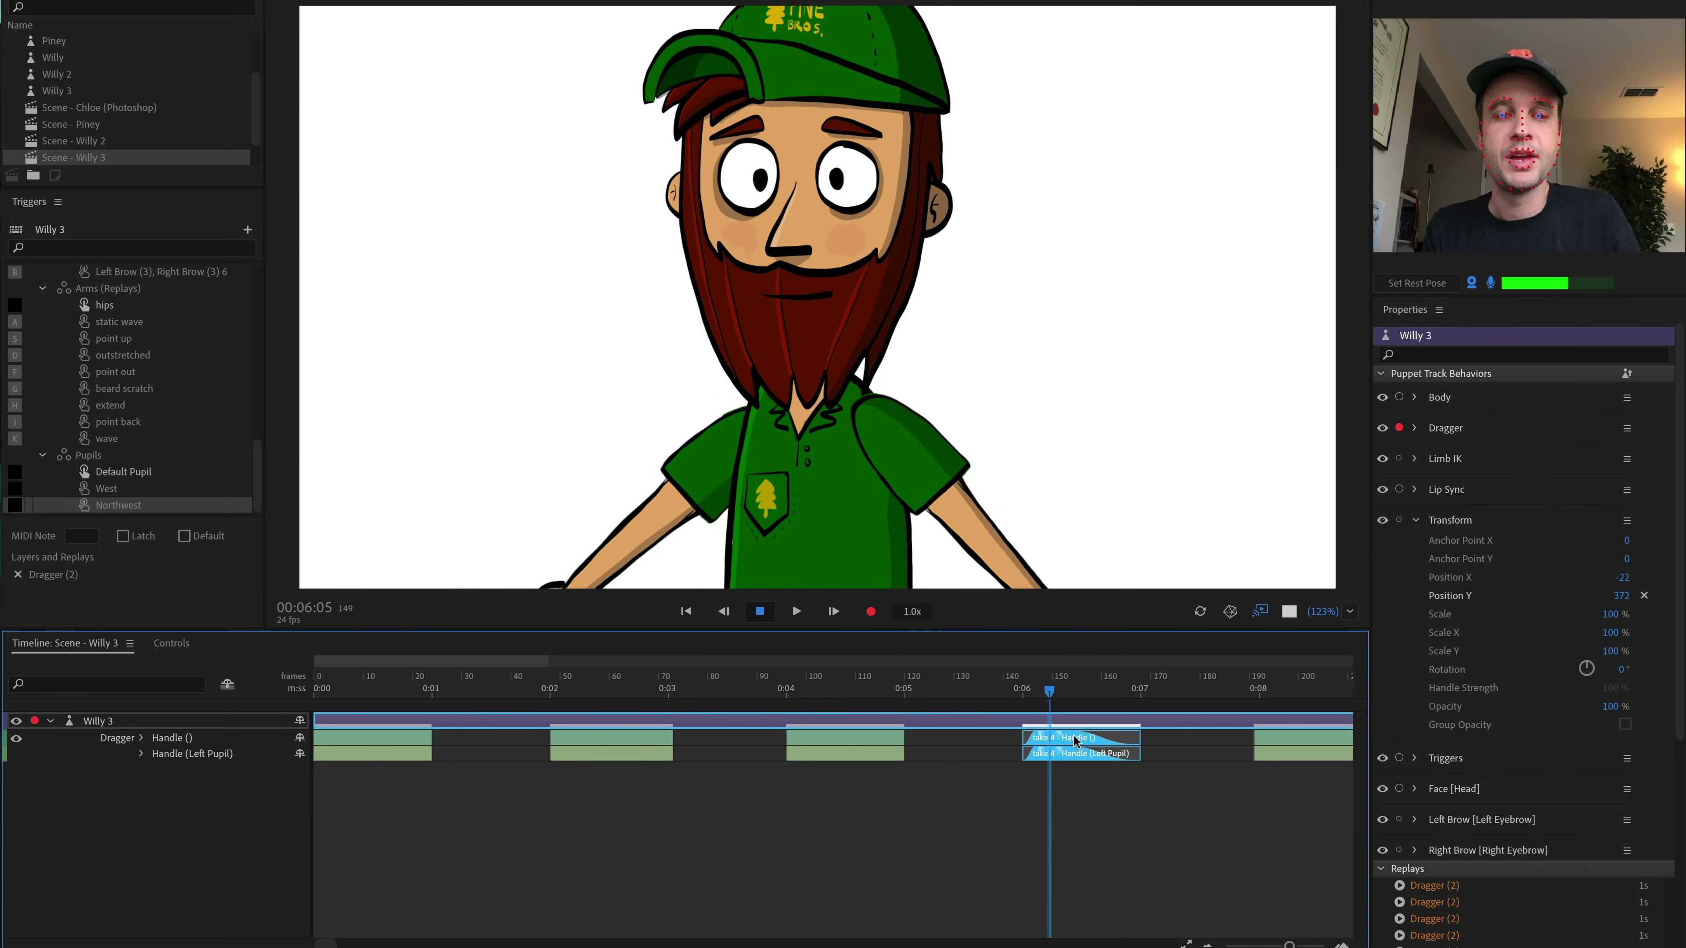
pyautogui.rightClick(1076, 738)
pyautogui.moveTo(1151, 769)
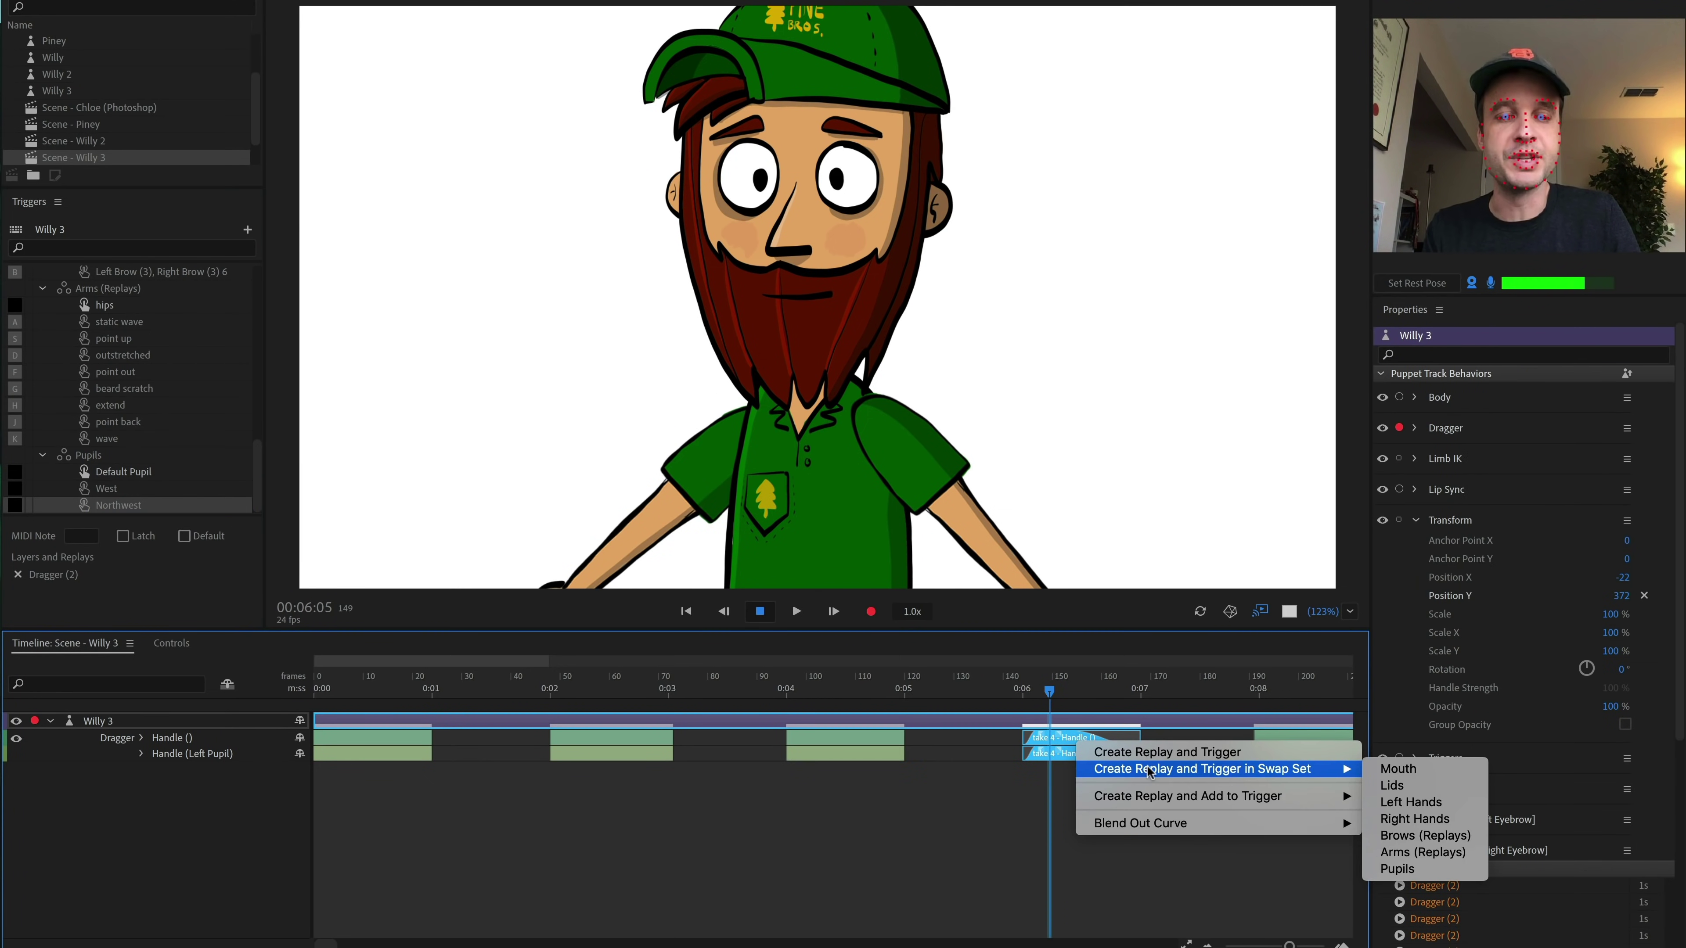
pyautogui.click(1434, 870)
pyautogui.doubleClick(125, 506)
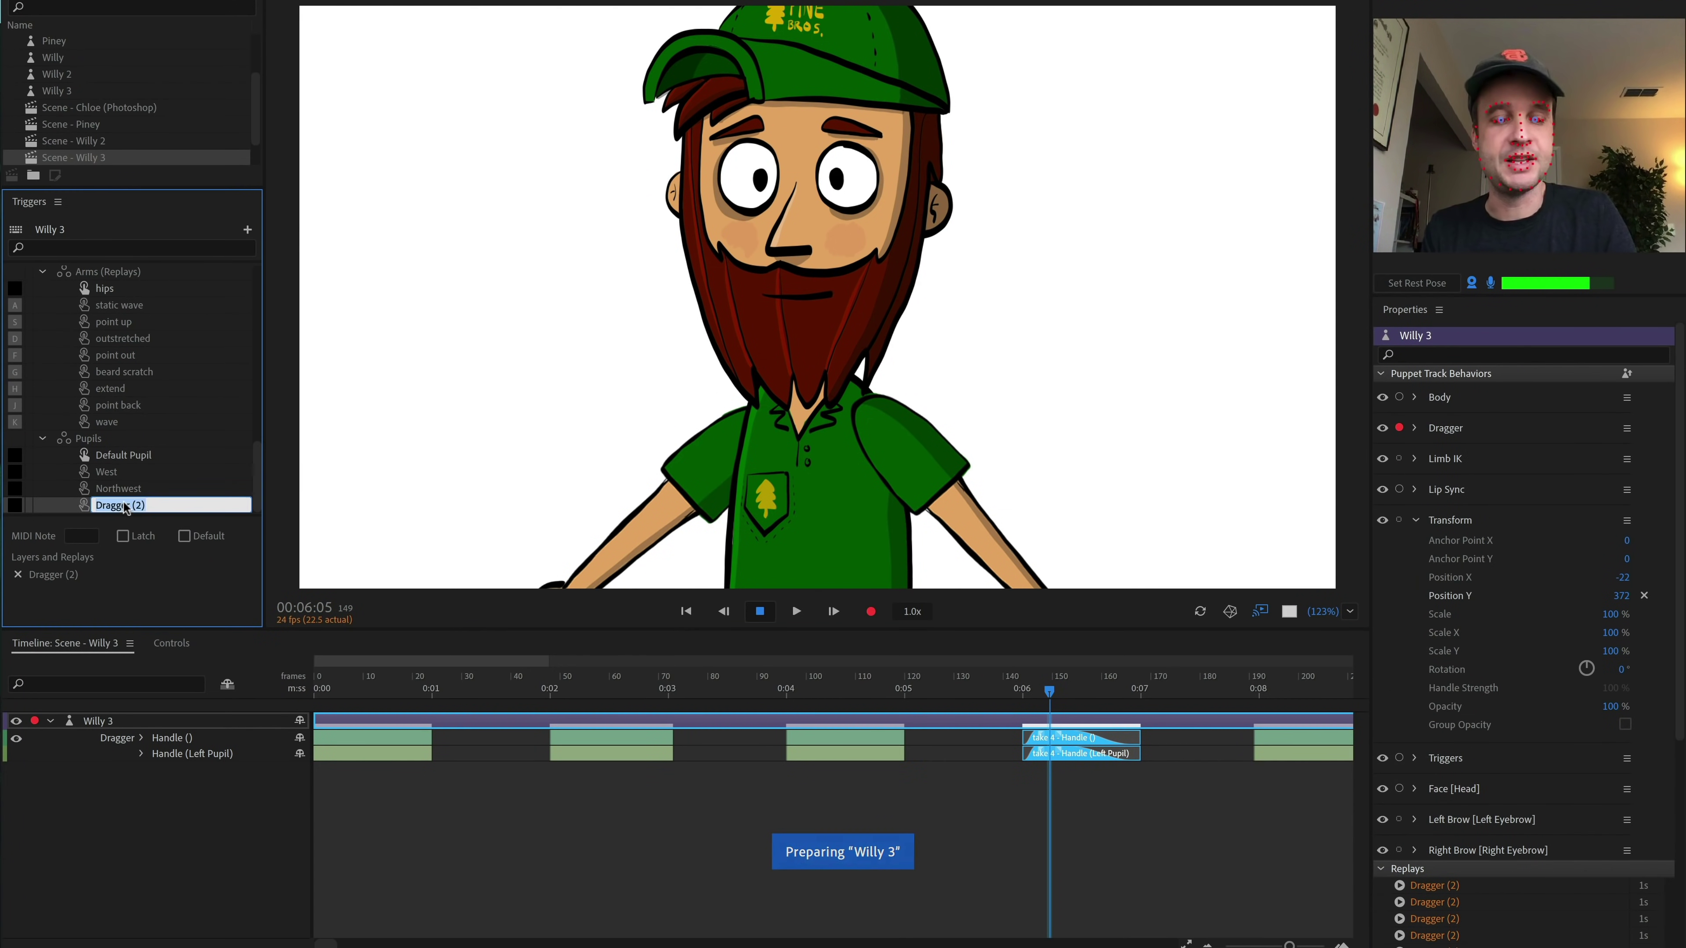
pyautogui.write('North')
pyautogui.press('Return')
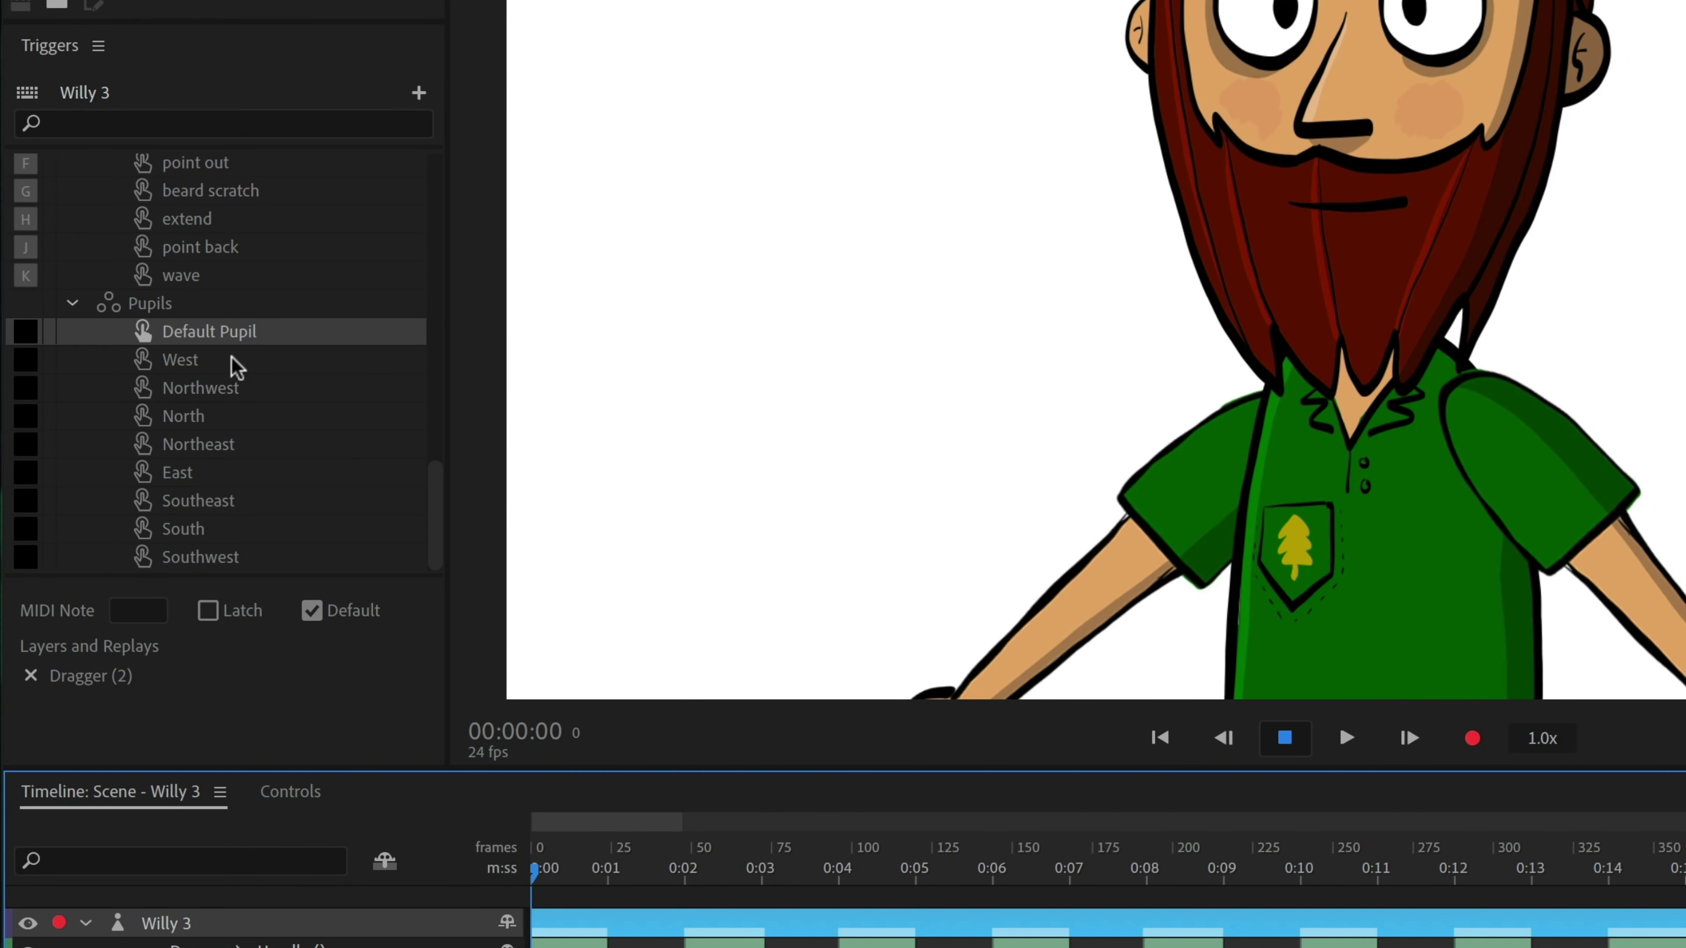
# Step: Assign the trigger keys Q, W, E, R, T, Y, U and I to the eight directional pupil triggers, in order from West to Southwest
pyautogui.click(26, 363)
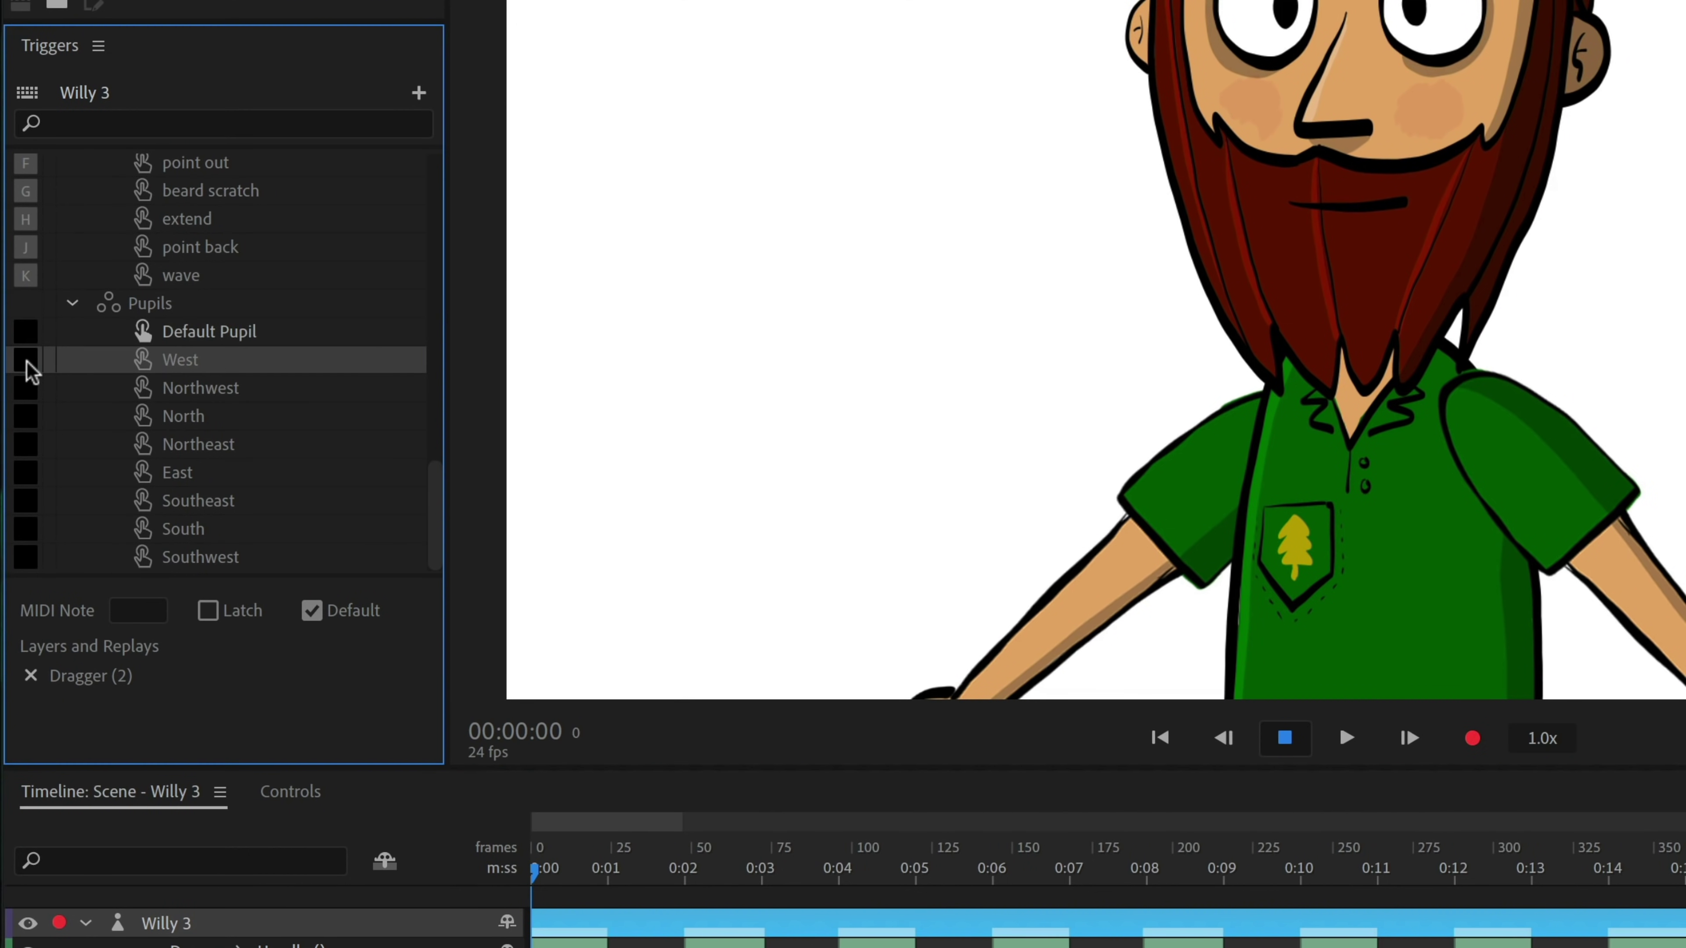
pyautogui.click(24, 379)
pyautogui.press('q')
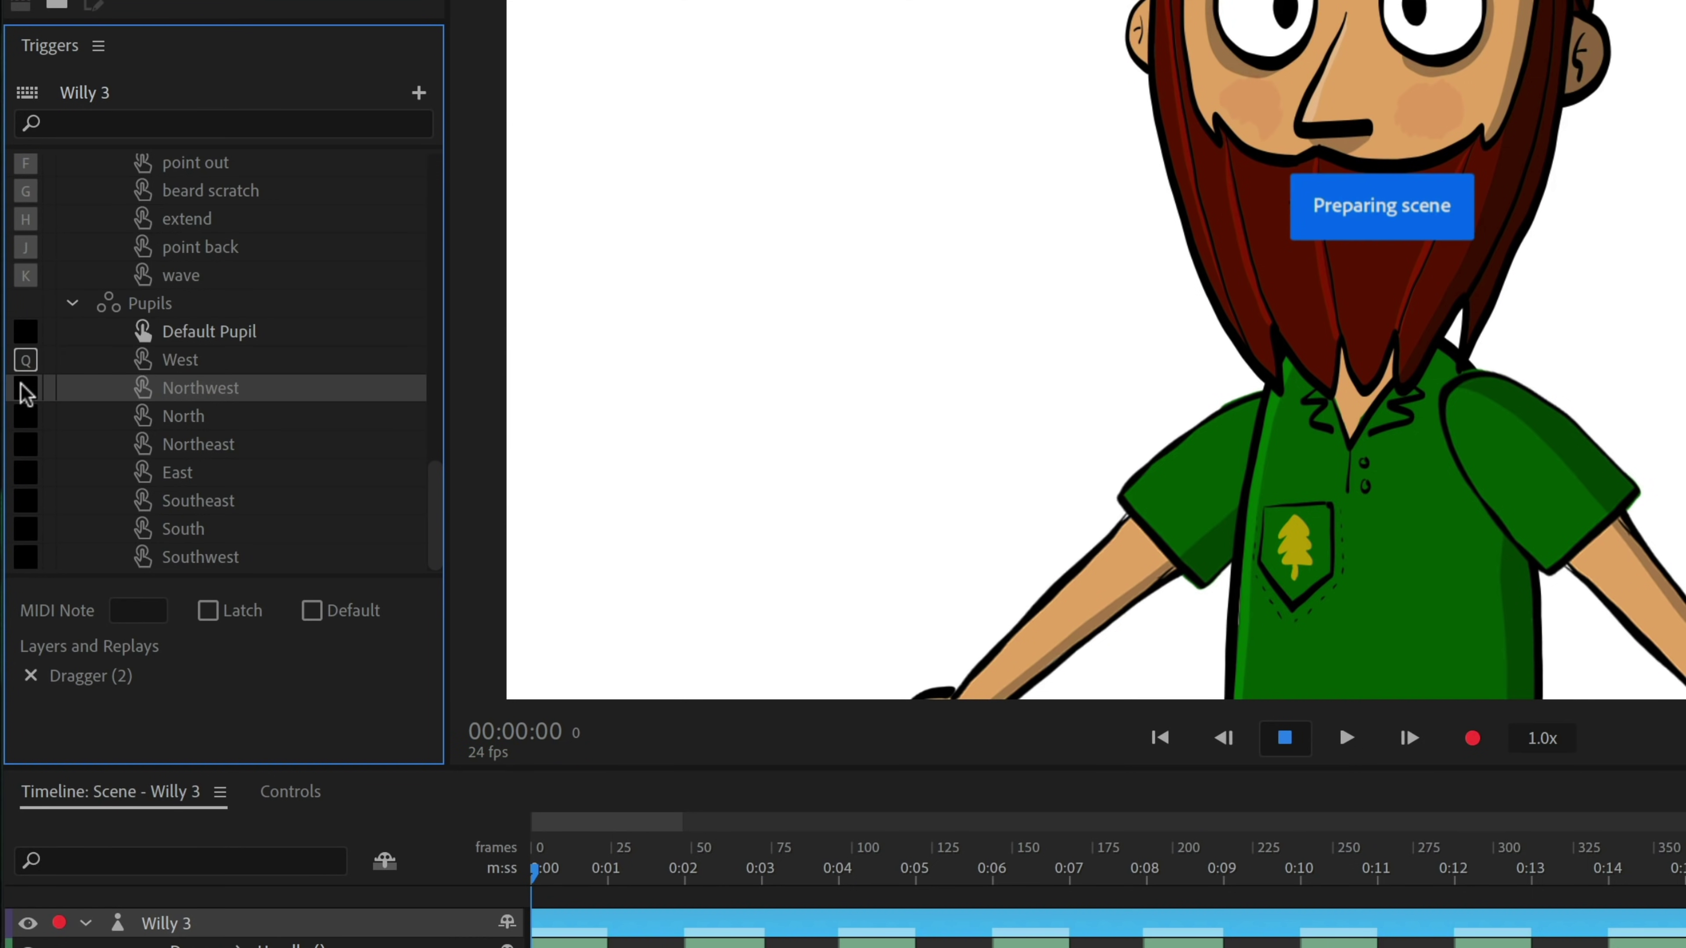
pyautogui.press('w')
pyautogui.click(25, 416)
pyautogui.press('e')
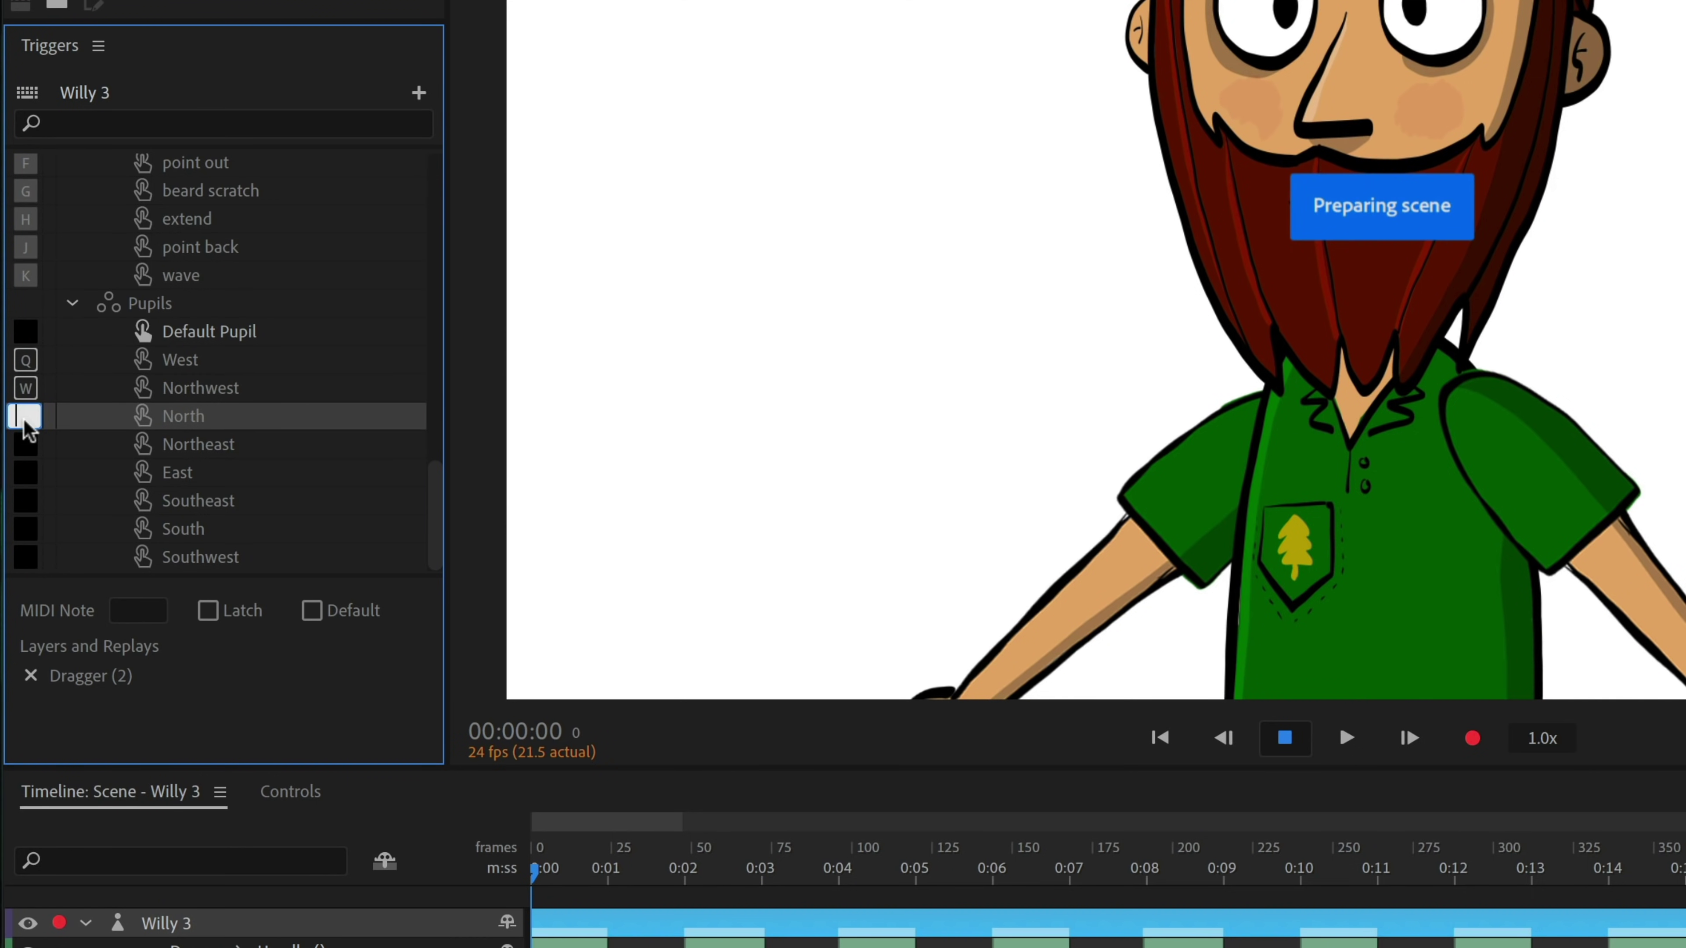
pyautogui.click(26, 444)
pyautogui.press('r')
pyautogui.press('t')
pyautogui.press('y')
pyautogui.press('u')
pyautogui.press('i')
# Step: Enable Latch for all eight directional pupil triggers, West through Southwest
pyautogui.keyDown('shift'); pyautogui.click(219, 364); pyautogui.keyUp('shift')
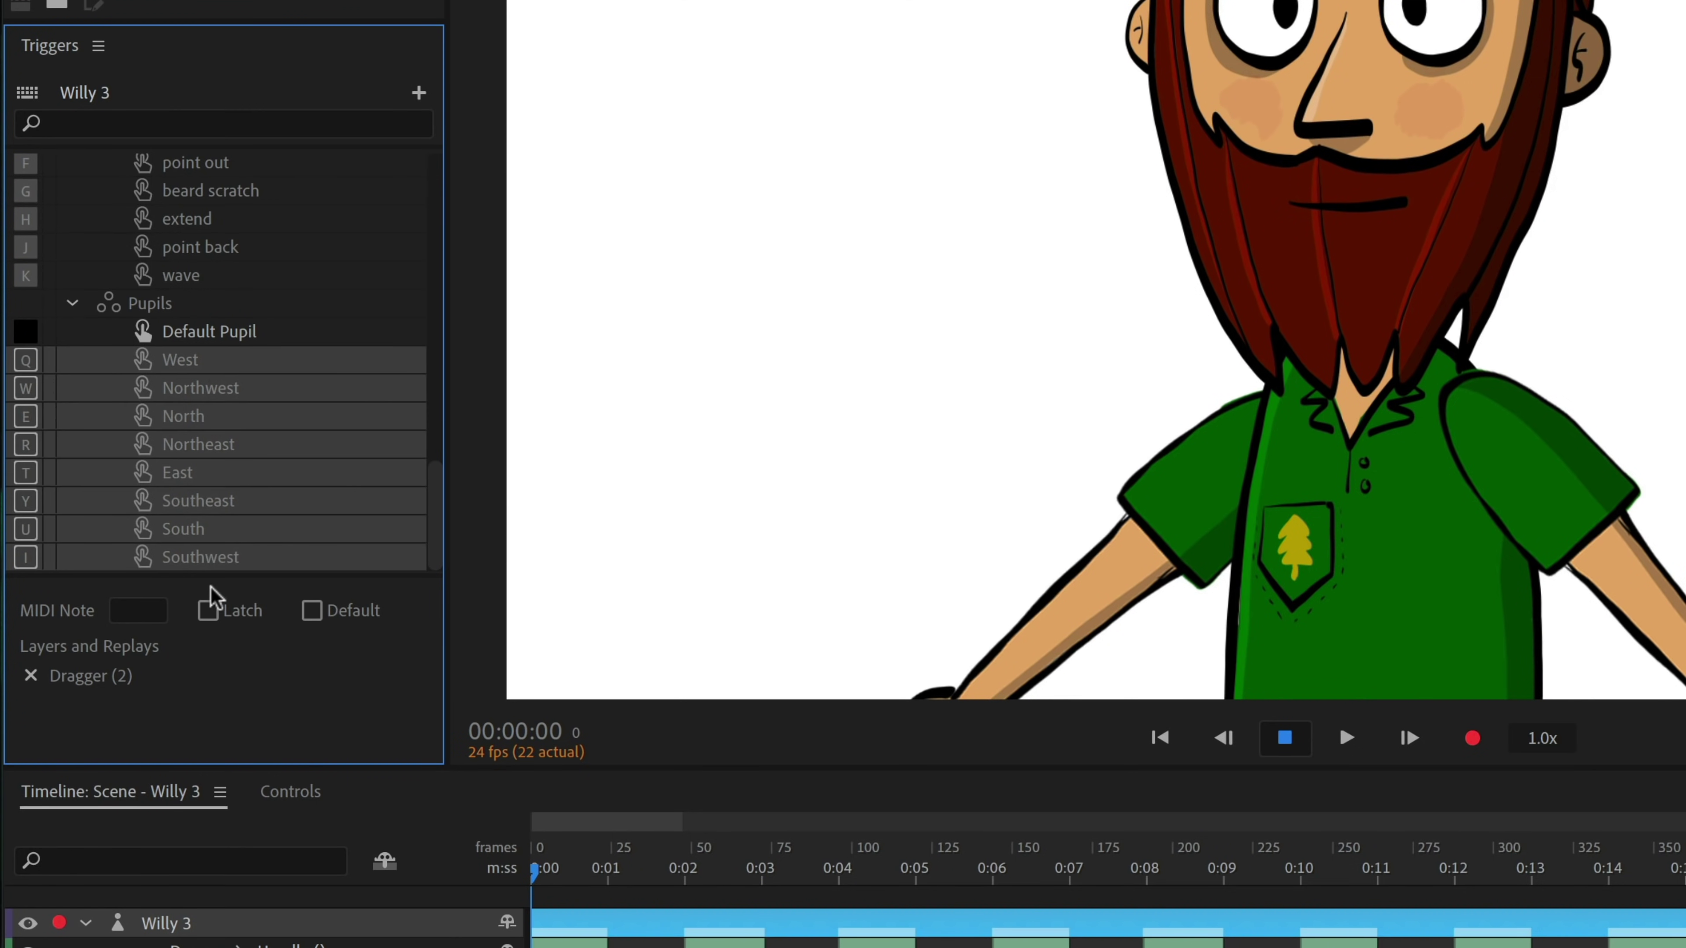
pyautogui.click(207, 610)
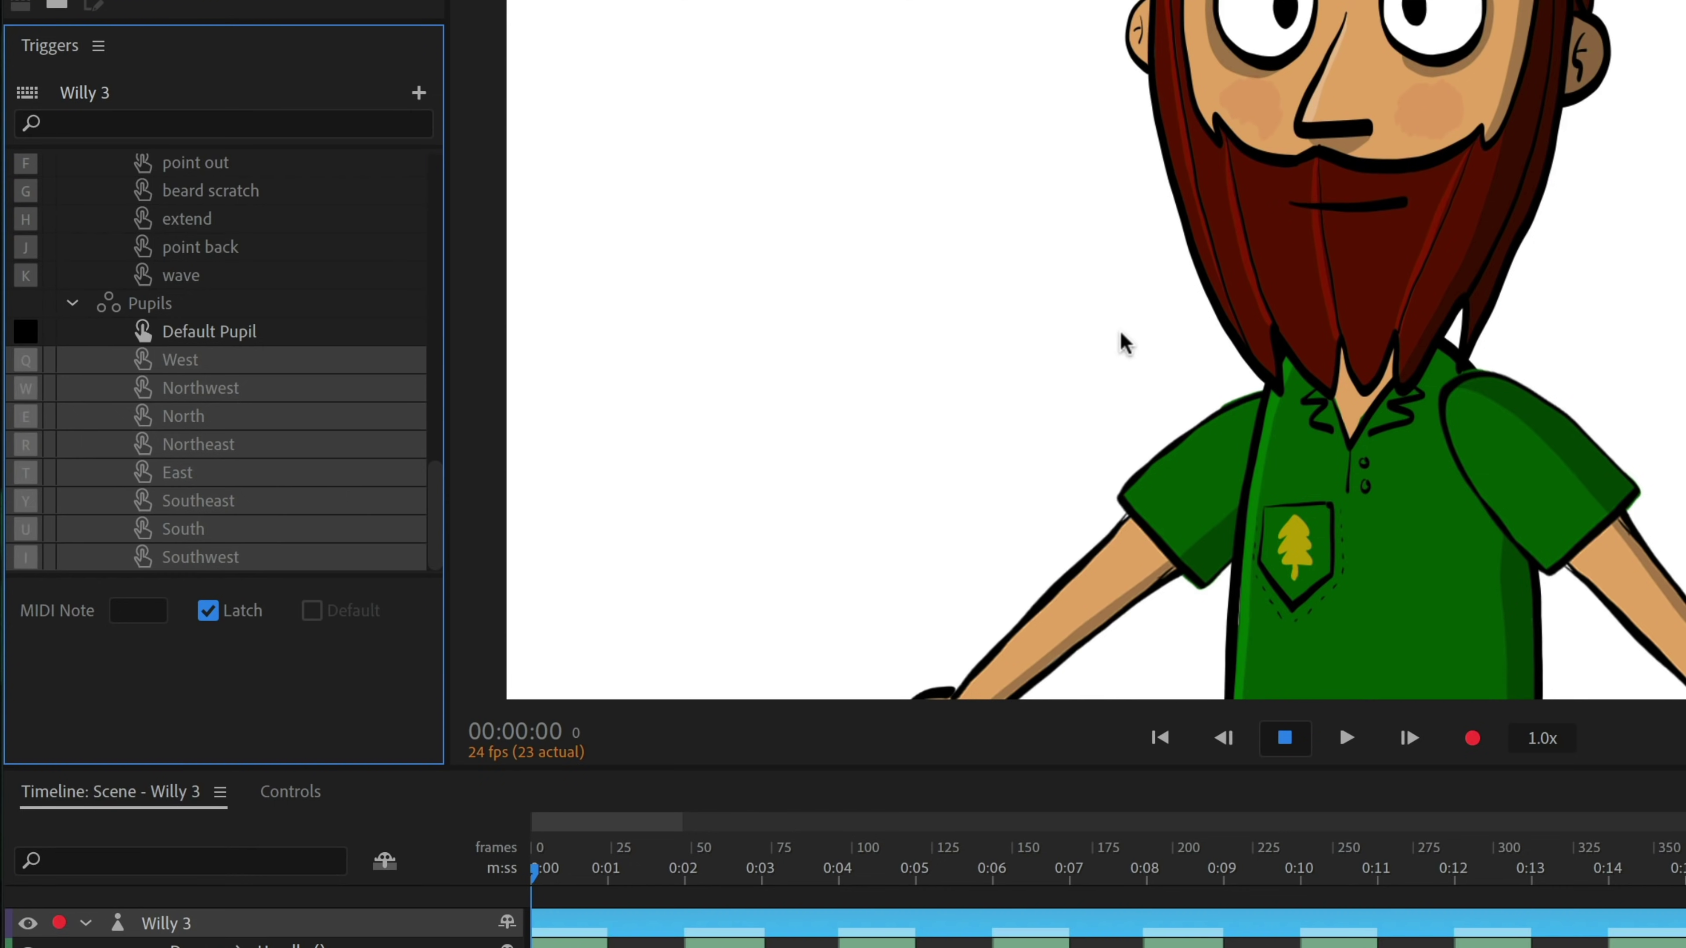
# Step: Select the Willy 3 track and arm its Body behavior for recording
pyautogui.click(263, 922)
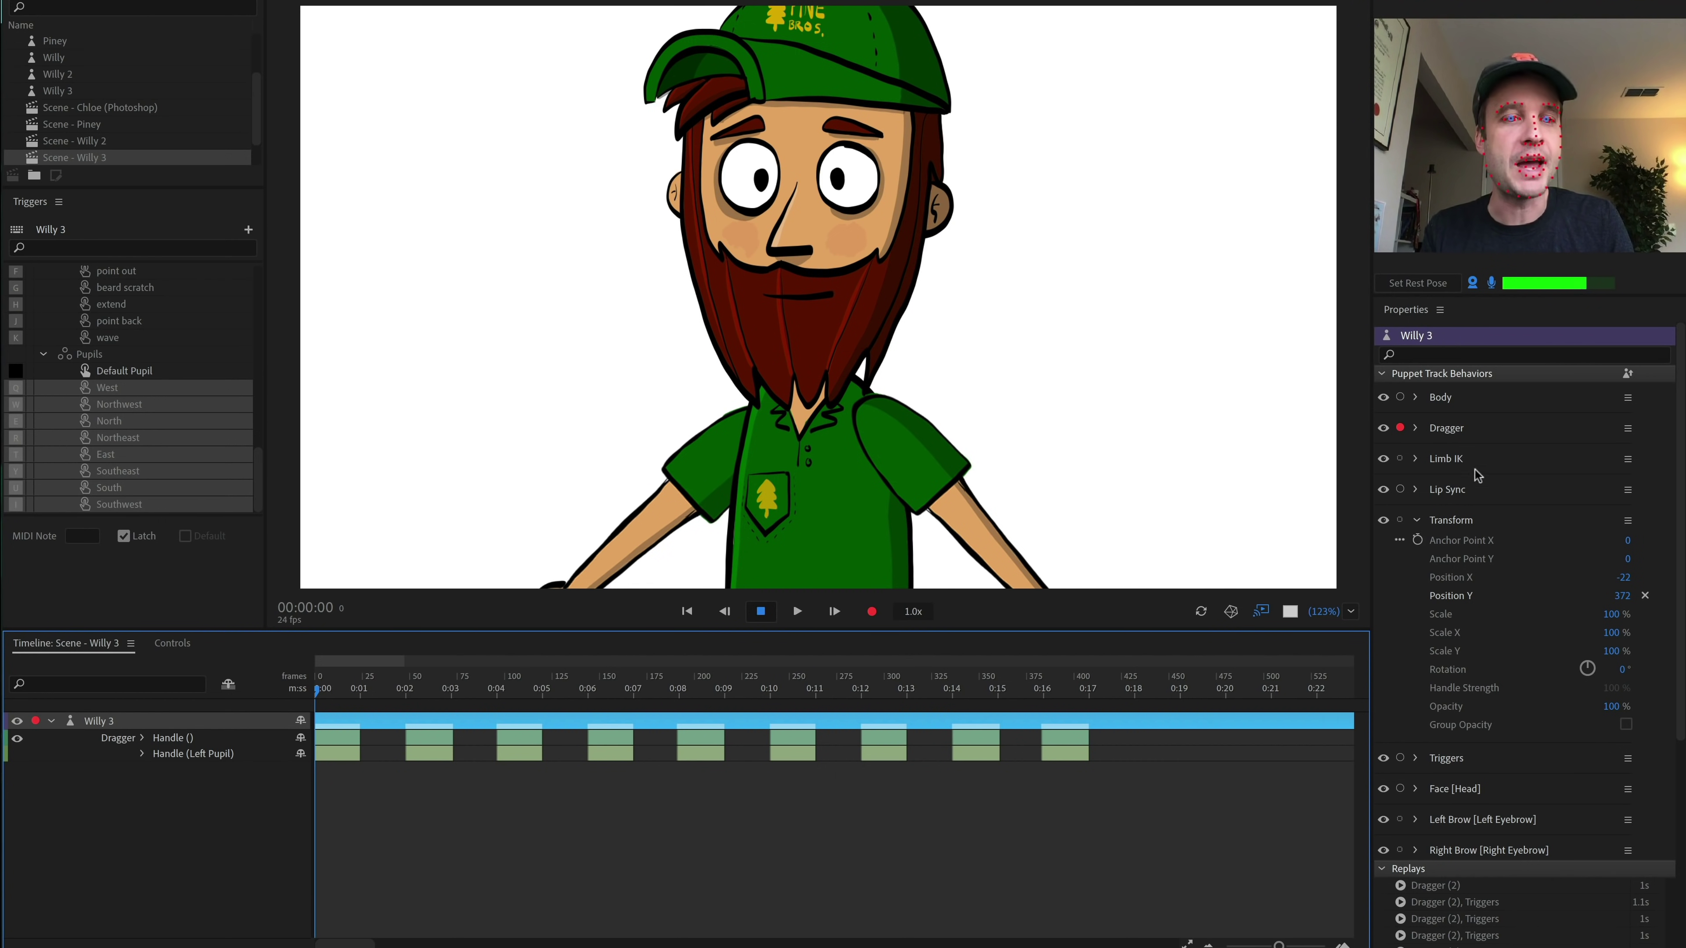
pyautogui.click(1400, 397)
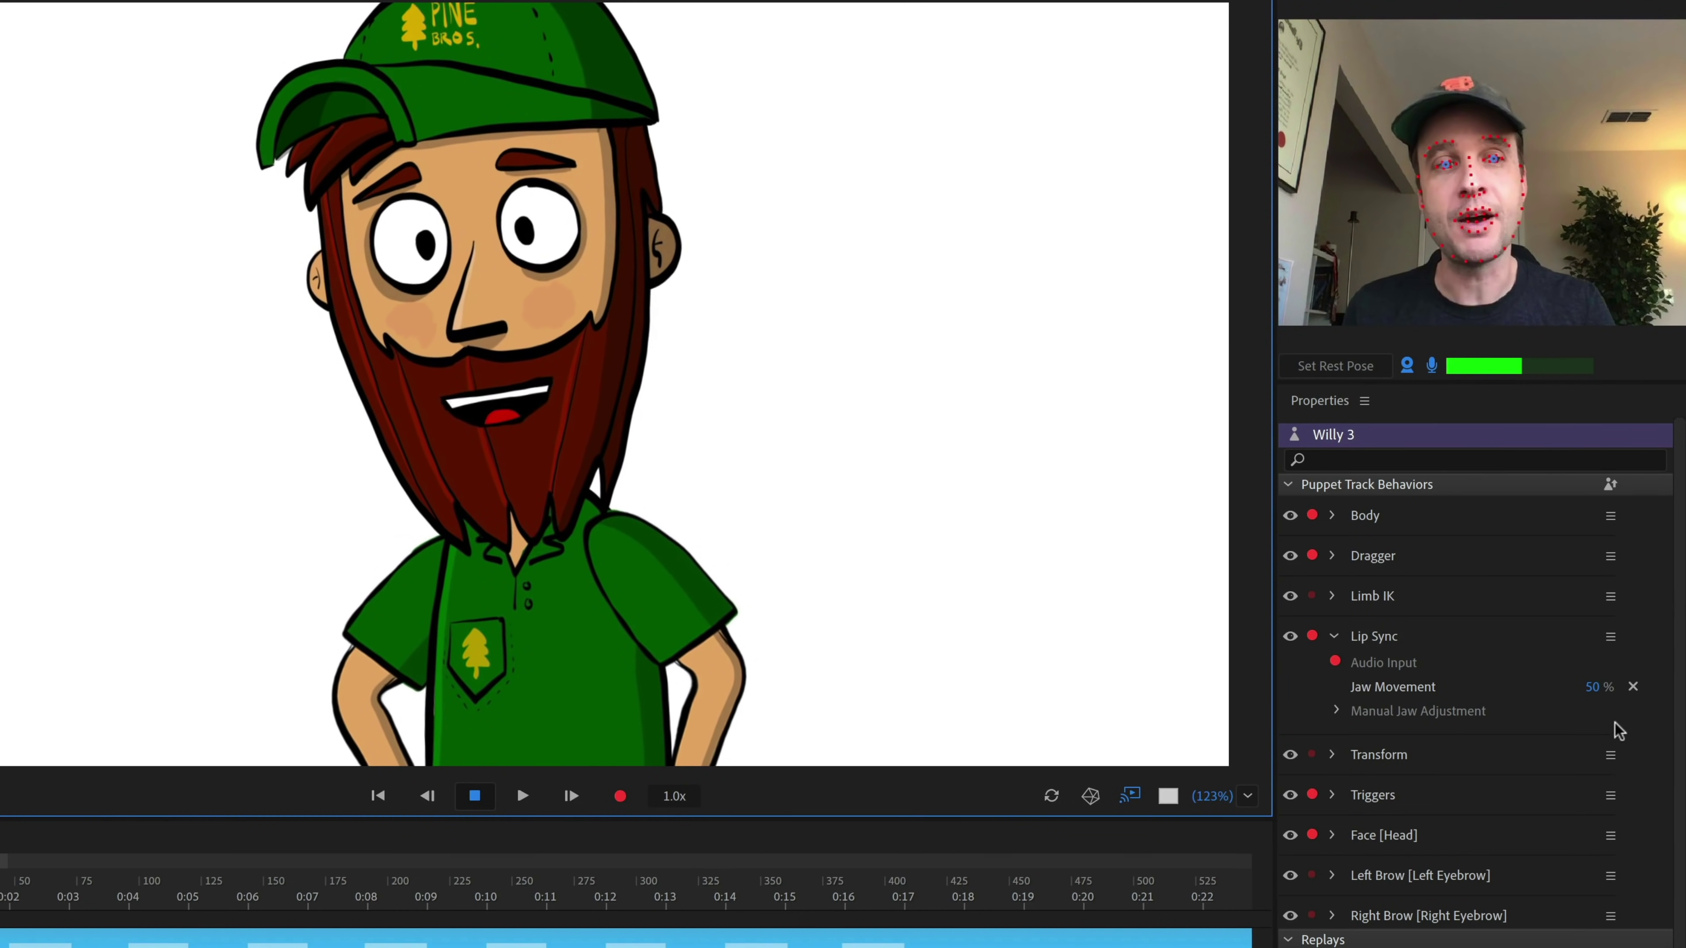
# Step: Set the Lip Sync behavior's Jaw Movement to 25%
pyautogui.click(1599, 688)
pyautogui.write('25')
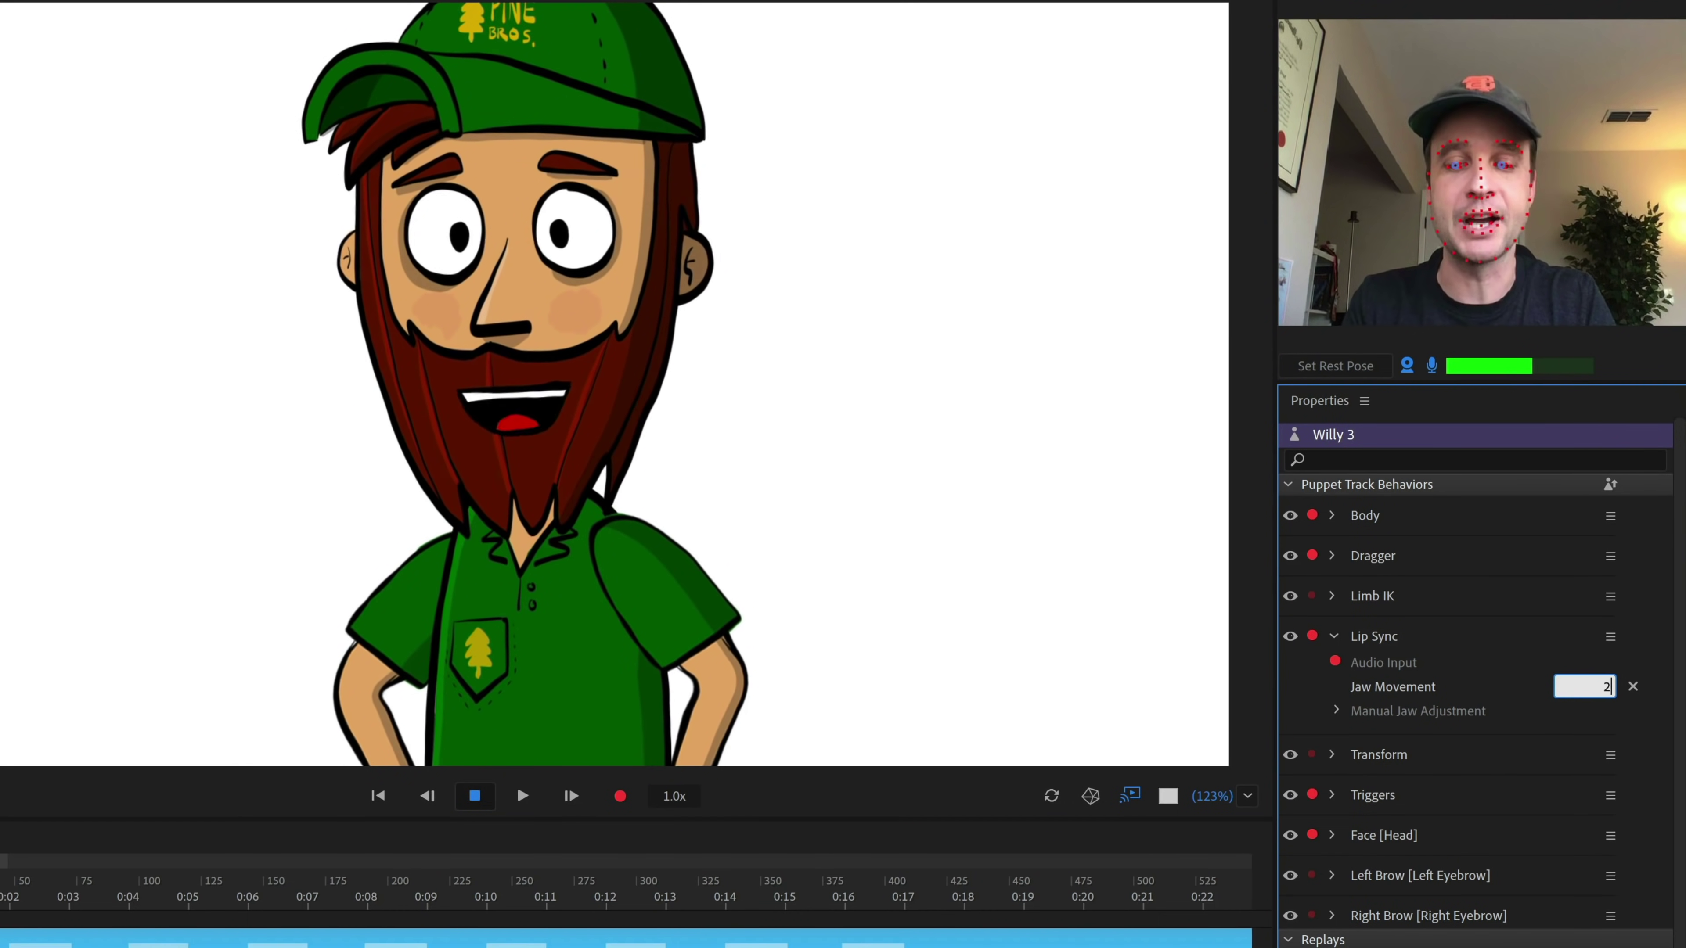
pyautogui.press('Return')
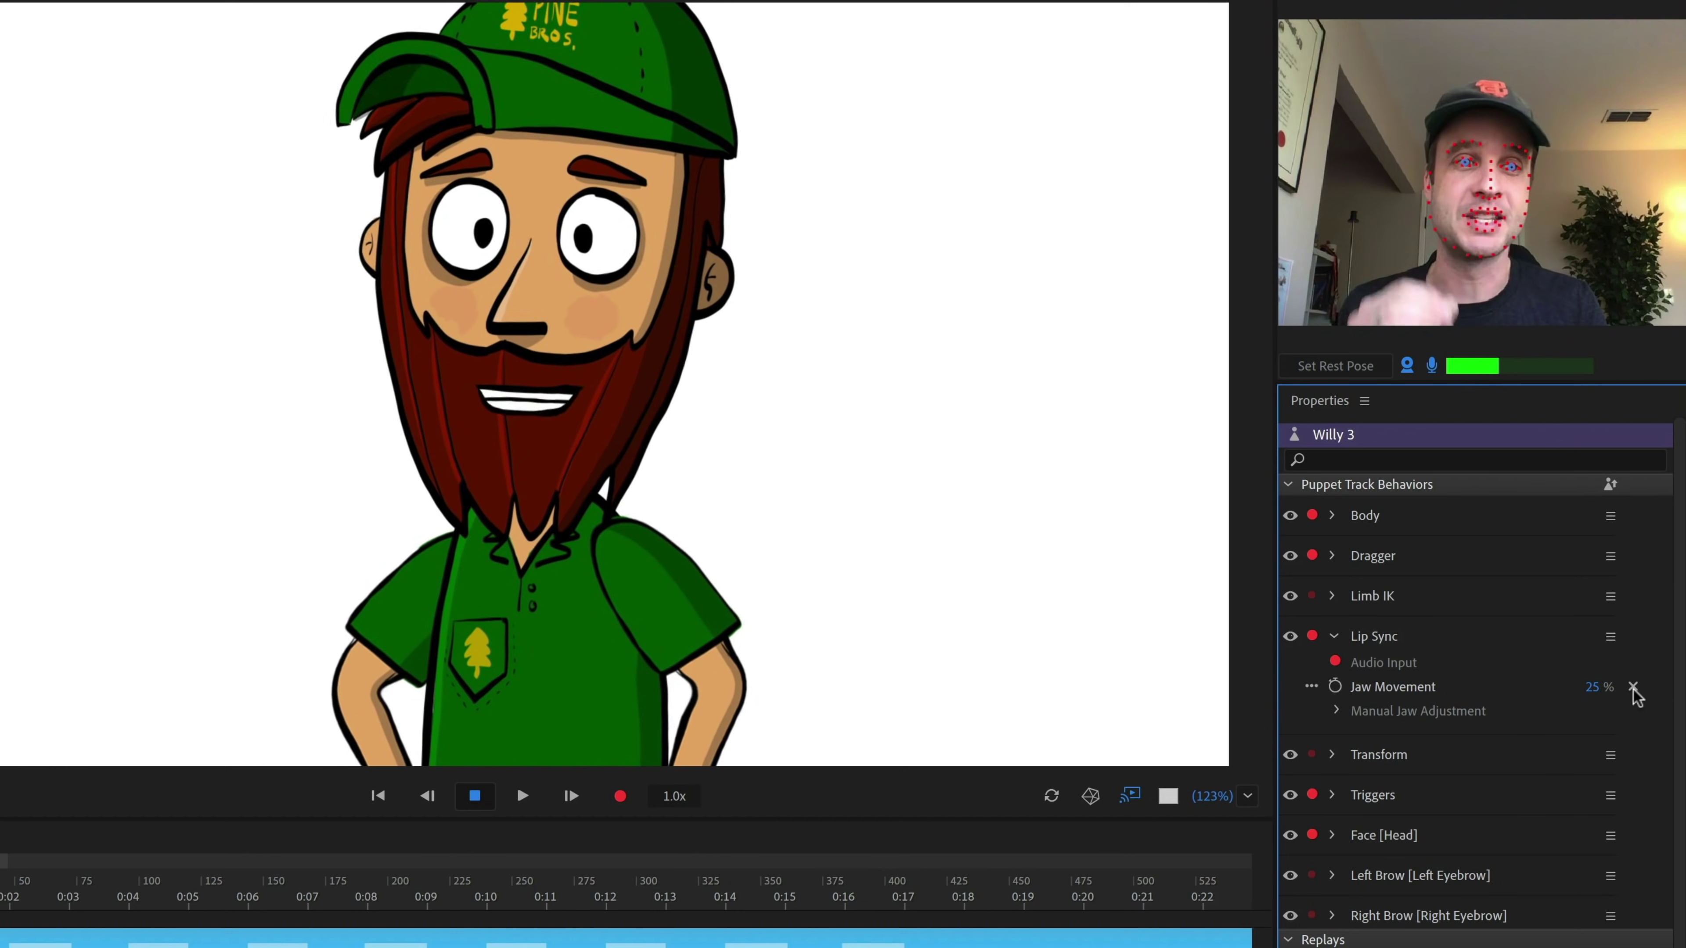
# Step: Set the Lip Sync behavior's Jaw Movement to 100%
pyautogui.click(1590, 689)
pyautogui.write('100')
pyautogui.press('Return')
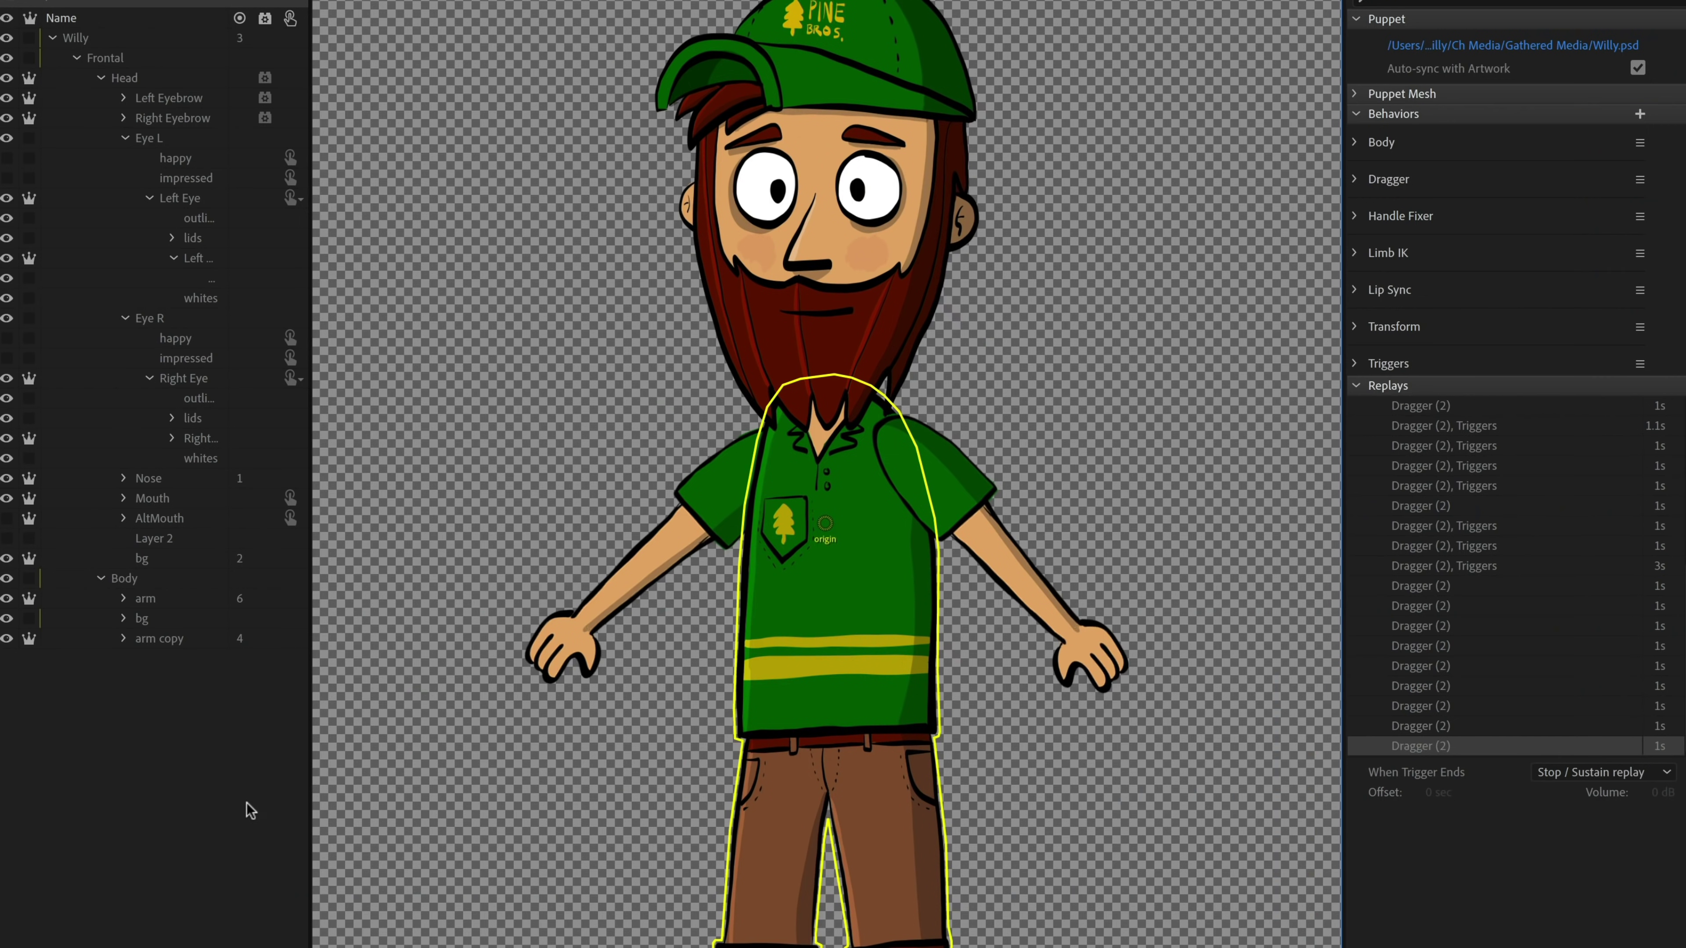
# Step: Select the bg layer in Willy's Head group and toggle its visibility to check which artwork it holds
pyautogui.click(145, 559)
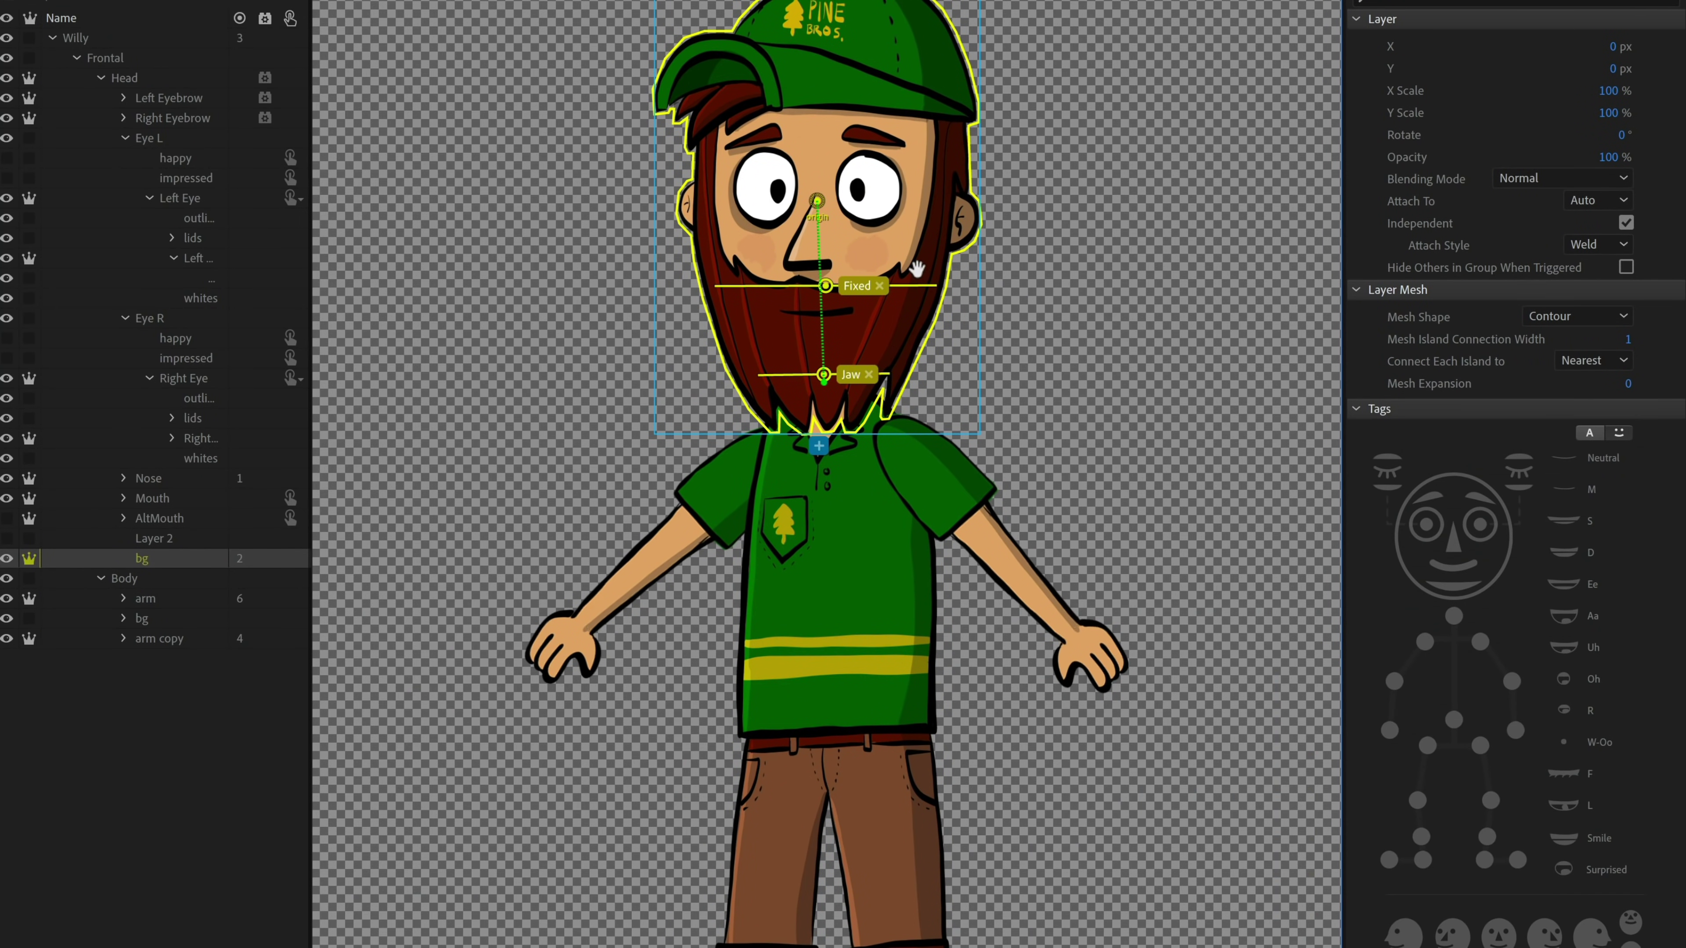
pyautogui.scroll(3, 920, 269)
pyautogui.moveTo(859, 225); pyautogui.dragTo(868, 437)
pyautogui.click(6, 560)
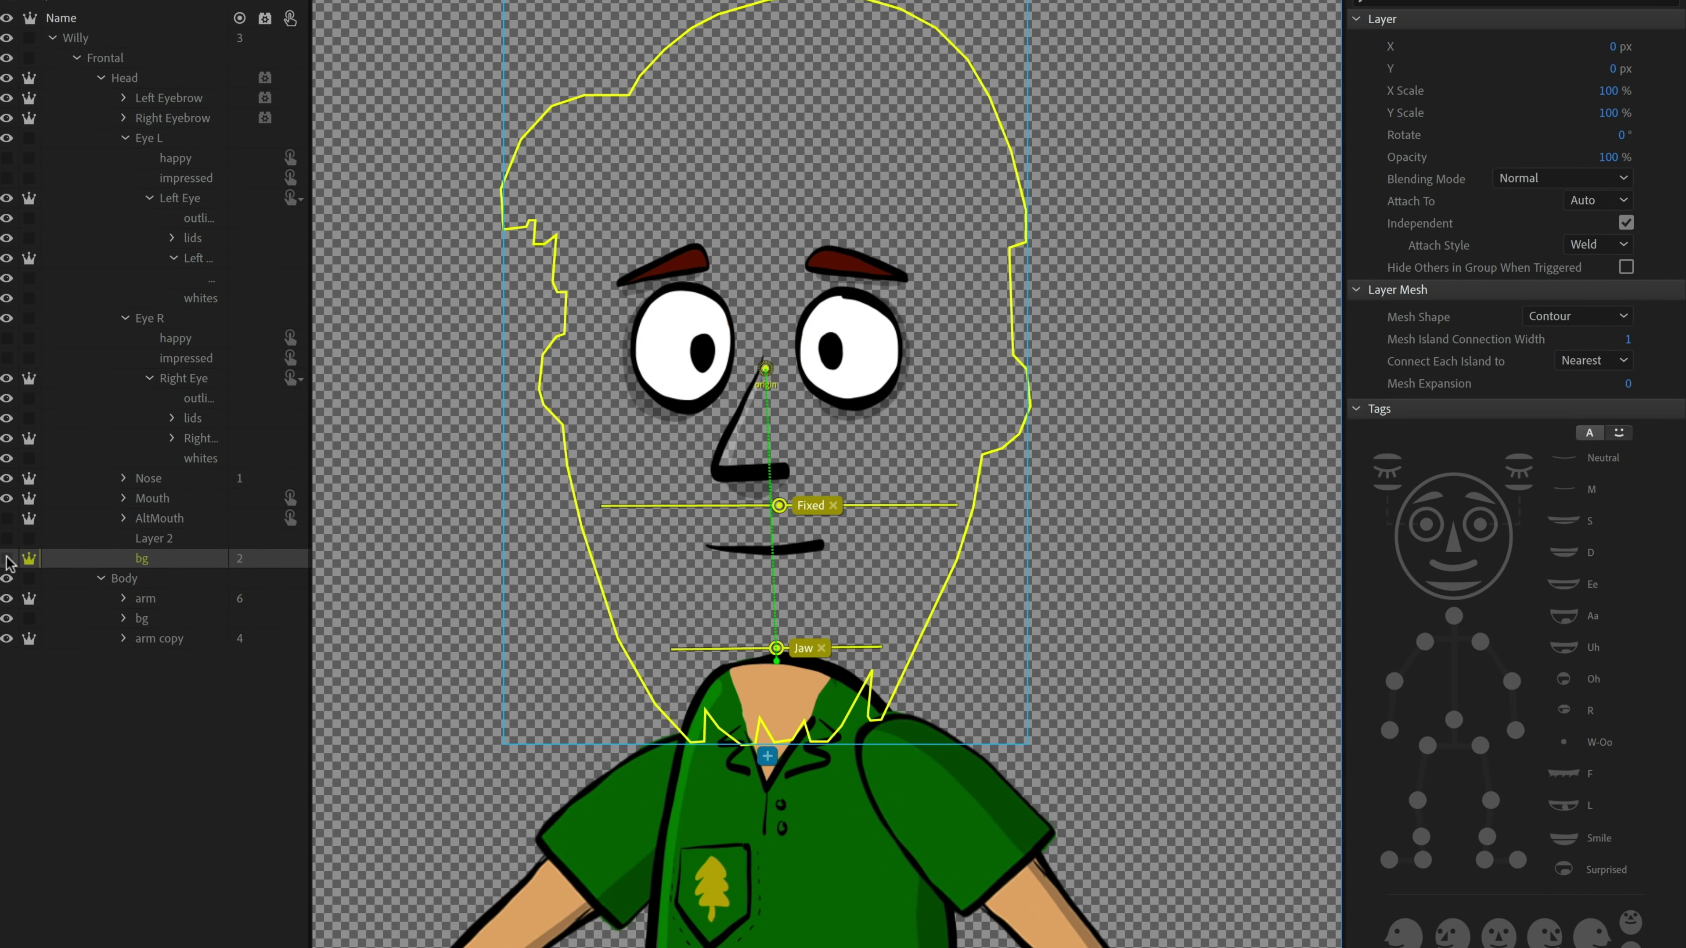
pyautogui.click(6, 559)
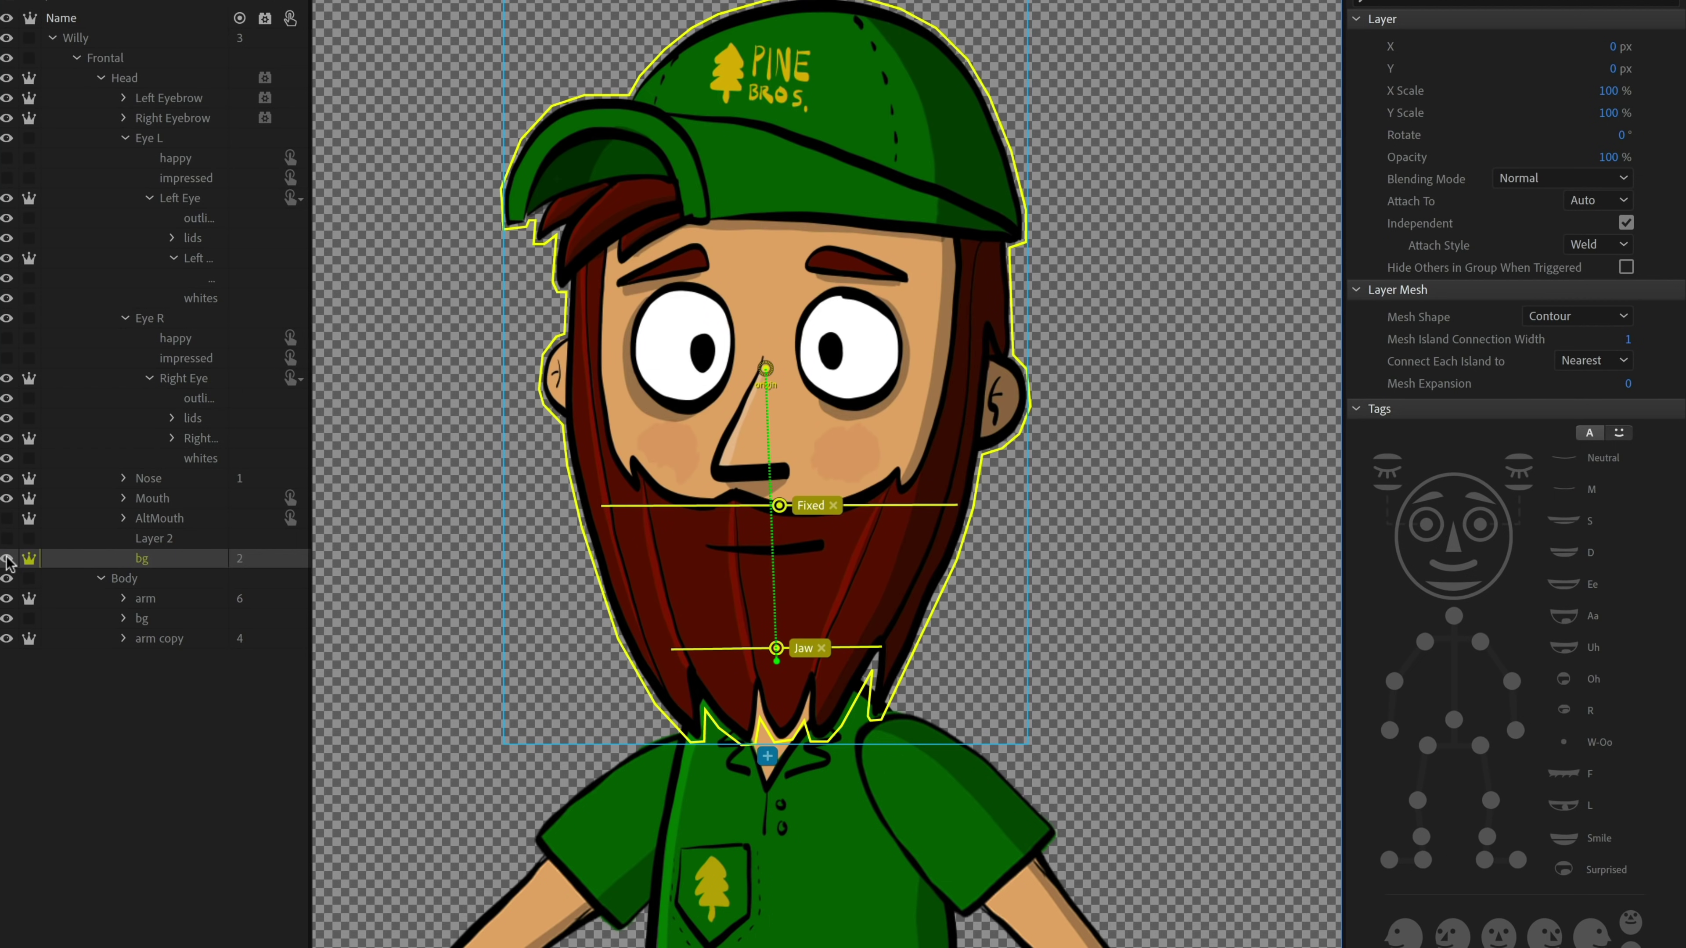
pyautogui.click(7, 560)
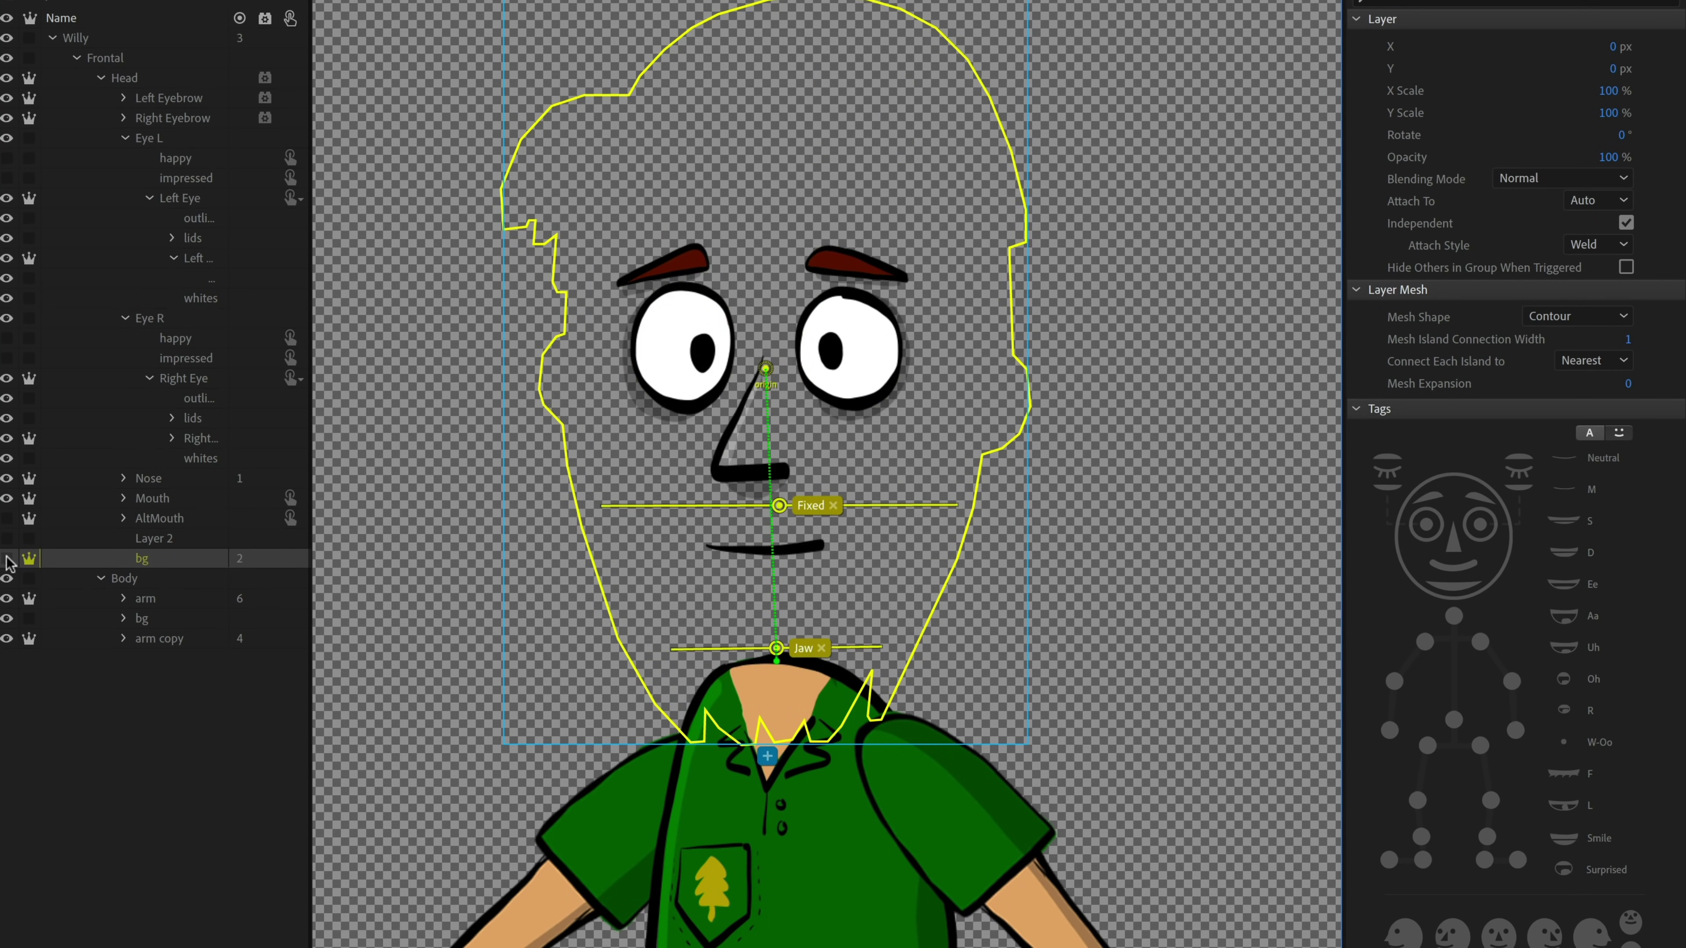
pyautogui.click(6, 560)
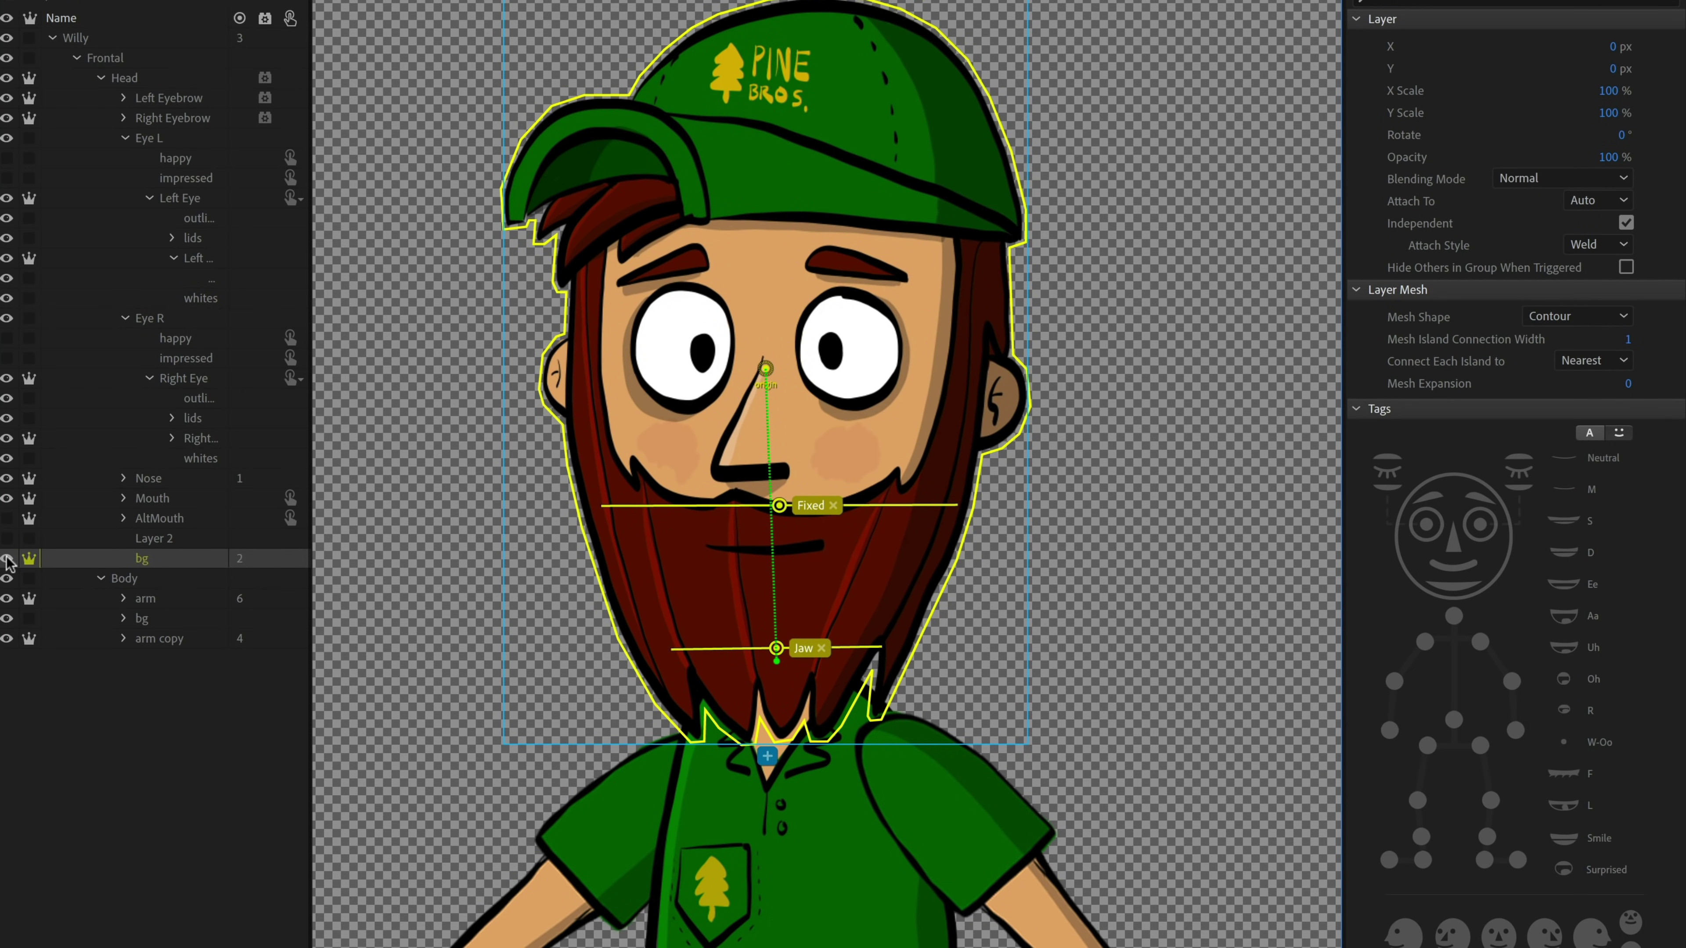
# Step: Delete the Fixed and Jaw handles from the head's bg layer
pyautogui.click(777, 649)
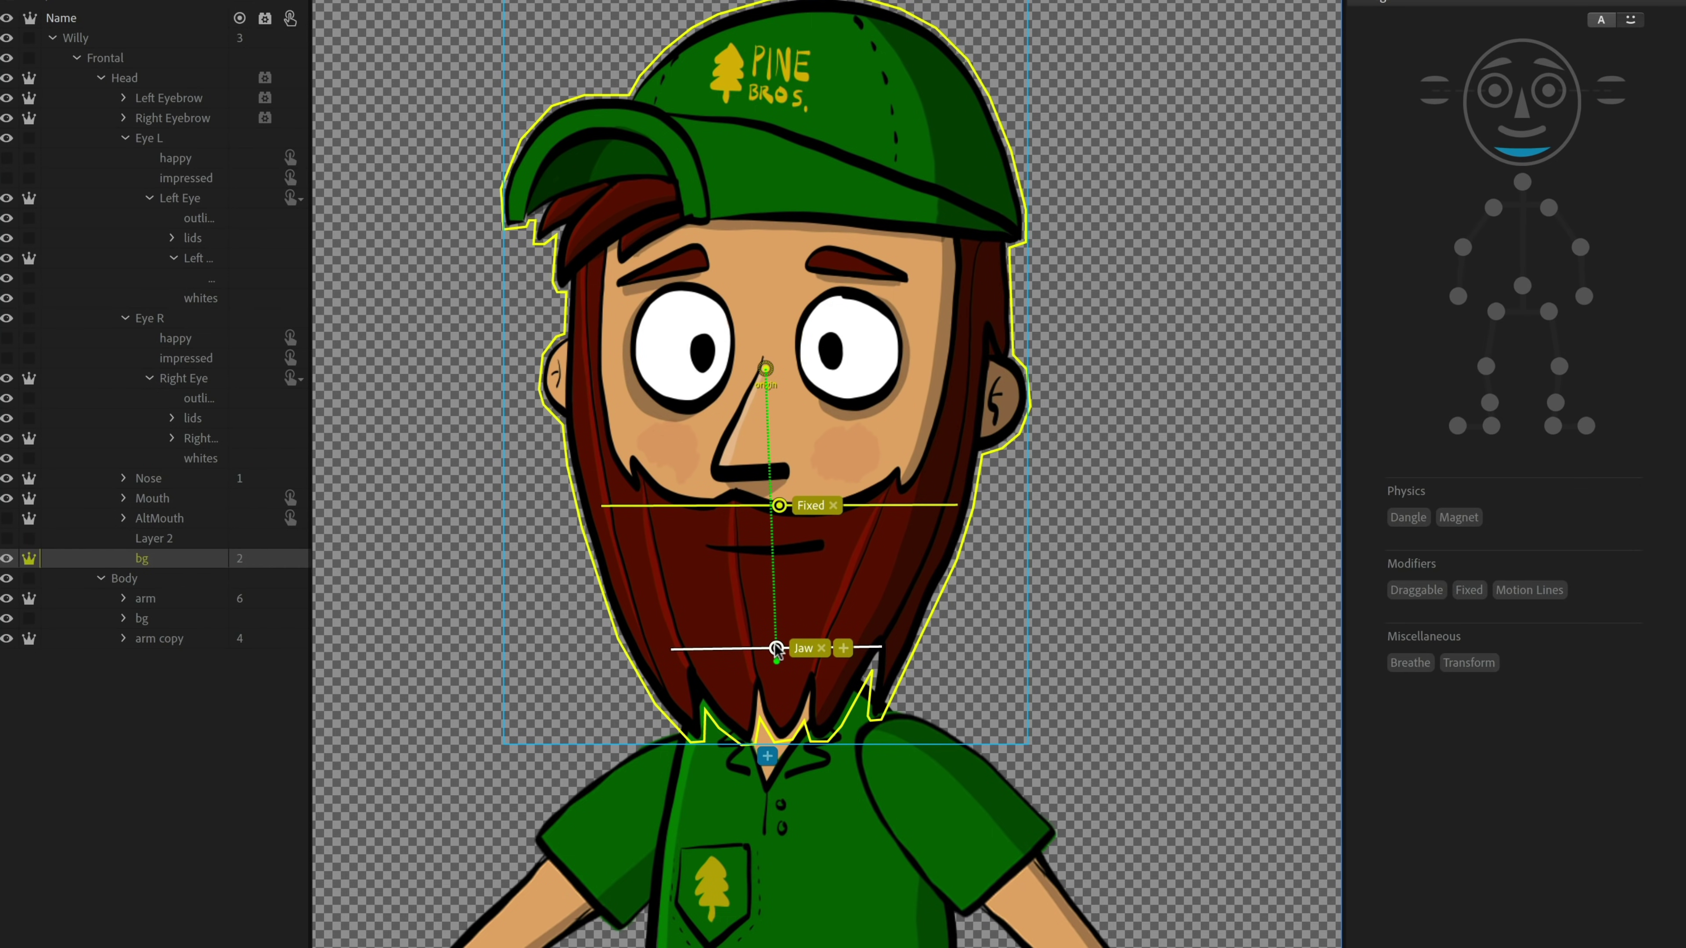
pyautogui.click(780, 506)
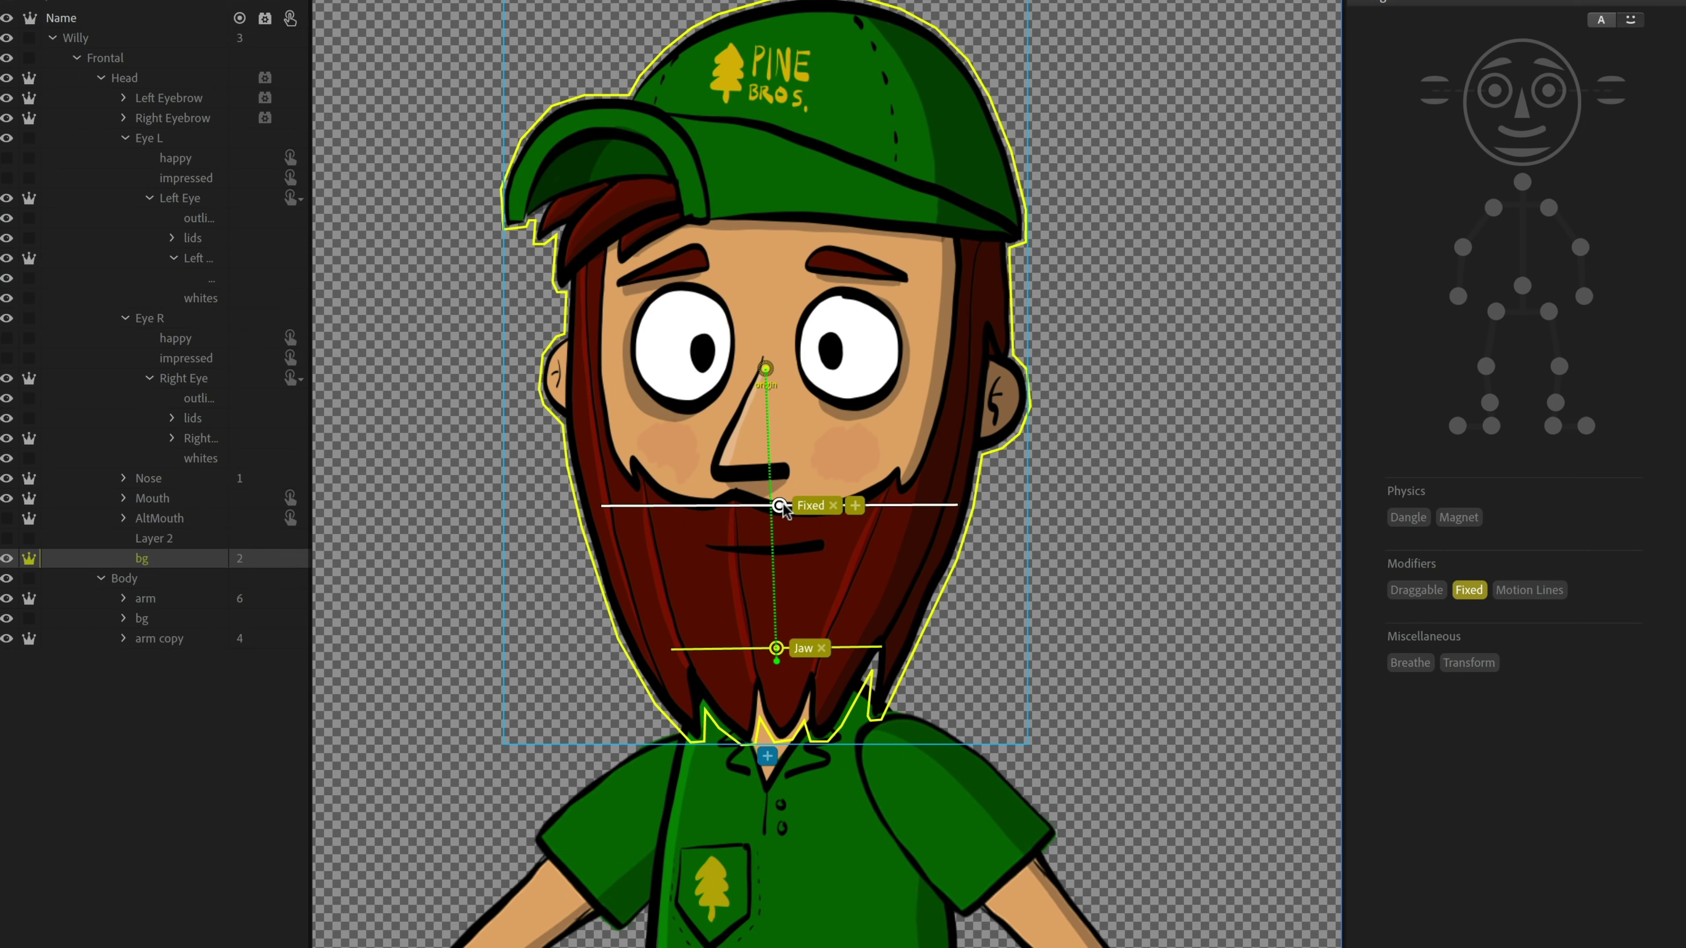
pyautogui.press('Delete')
pyautogui.click(777, 650)
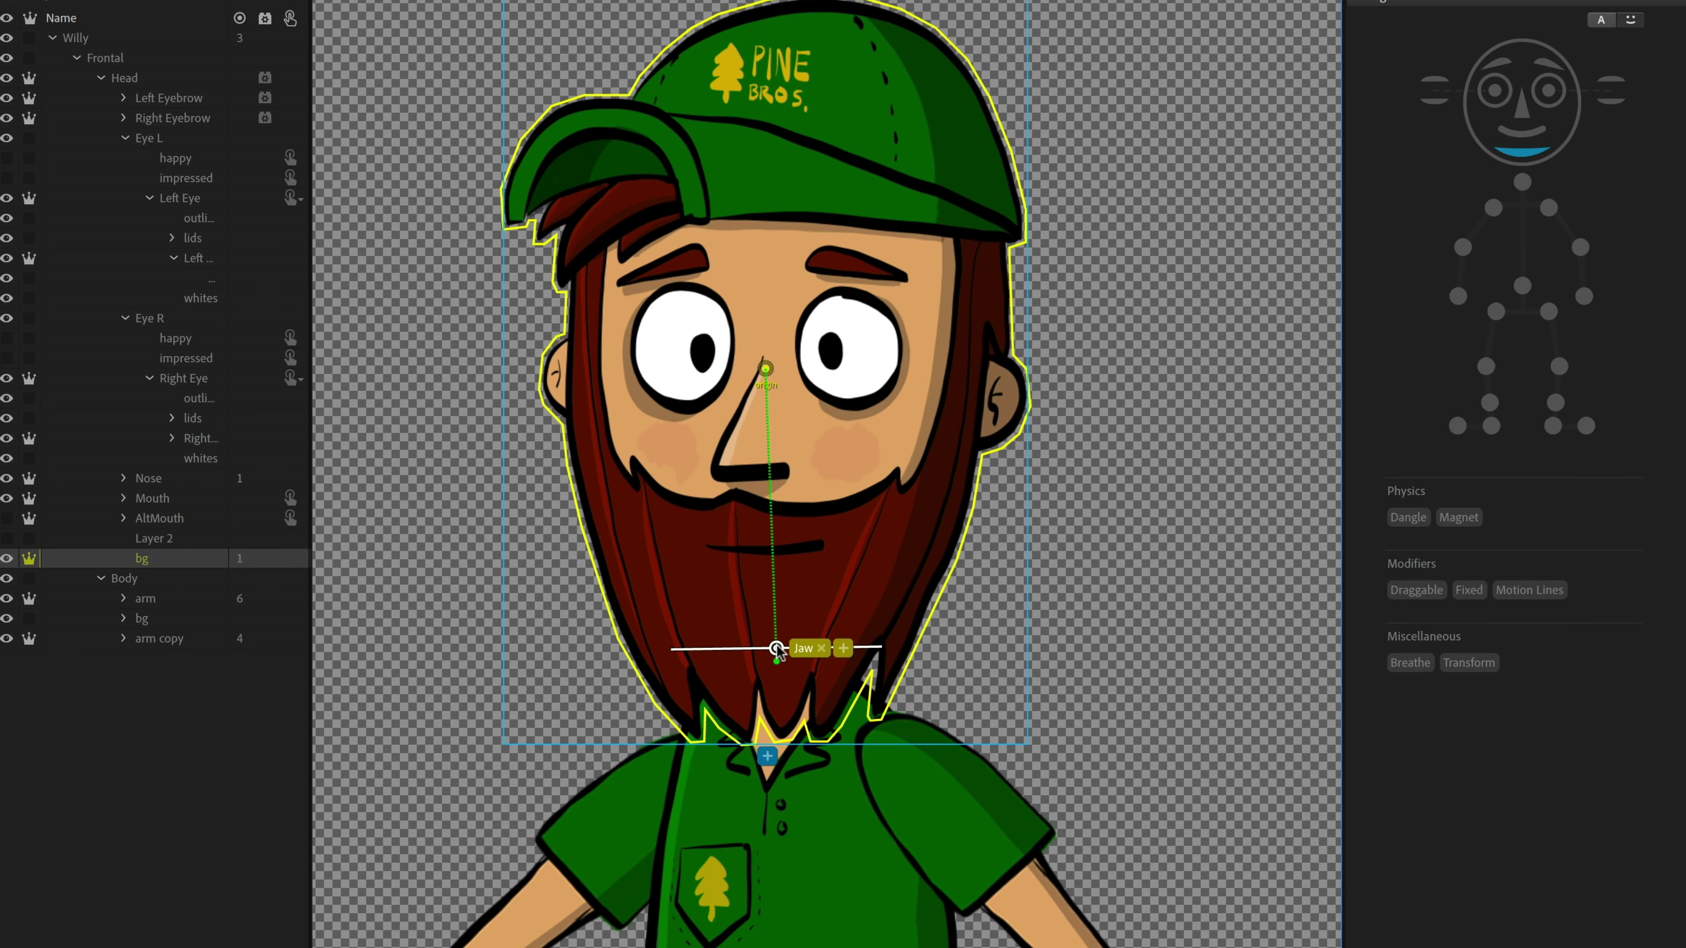
pyautogui.press('Delete')
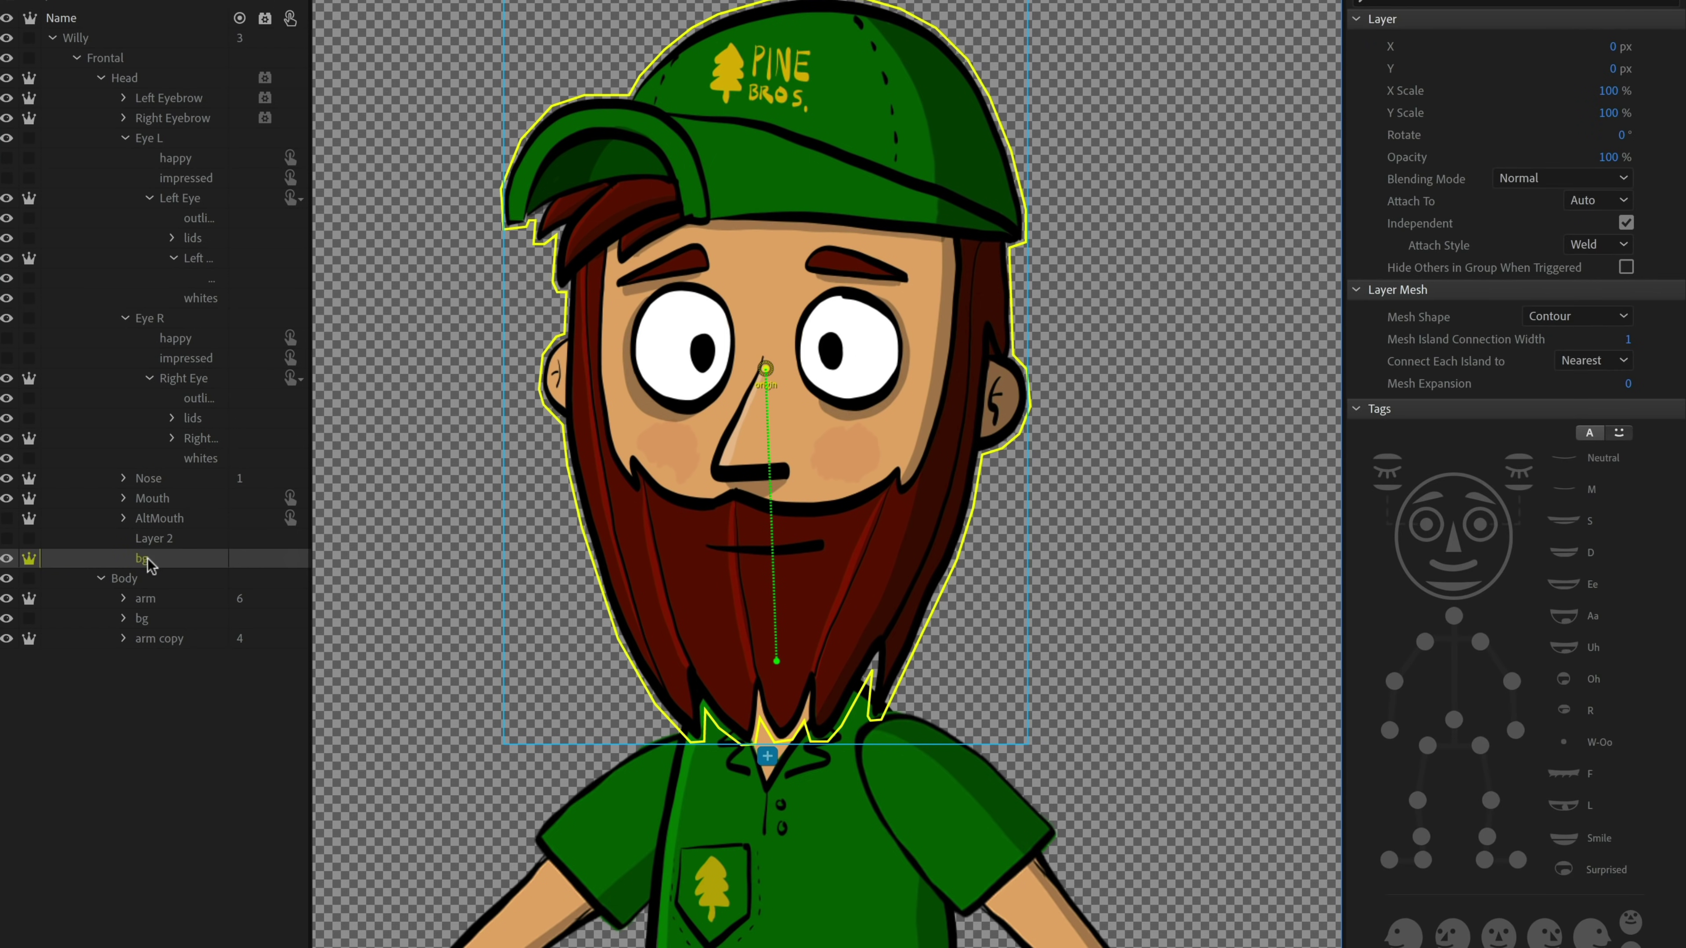
# Step: Make the head's bg layer independent and draw two horizontal sticks on it: one under the nose tagged Fixed, one across the lower beard tagged Jaw
pyautogui.click(29, 559)
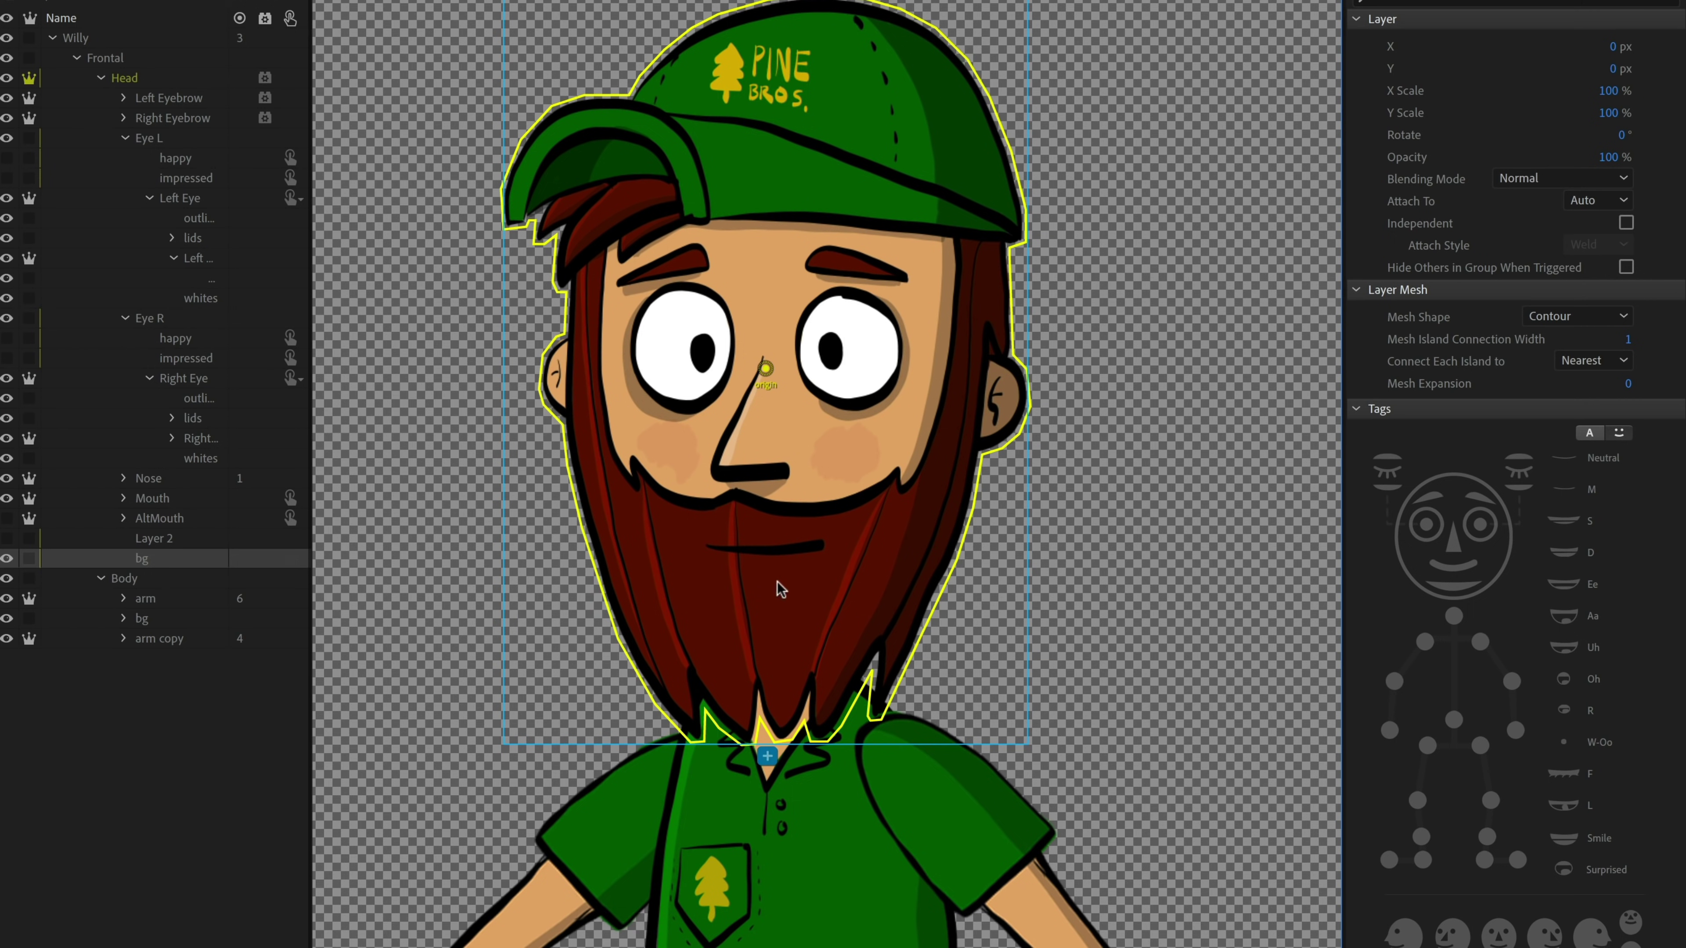
pyautogui.click(30, 559)
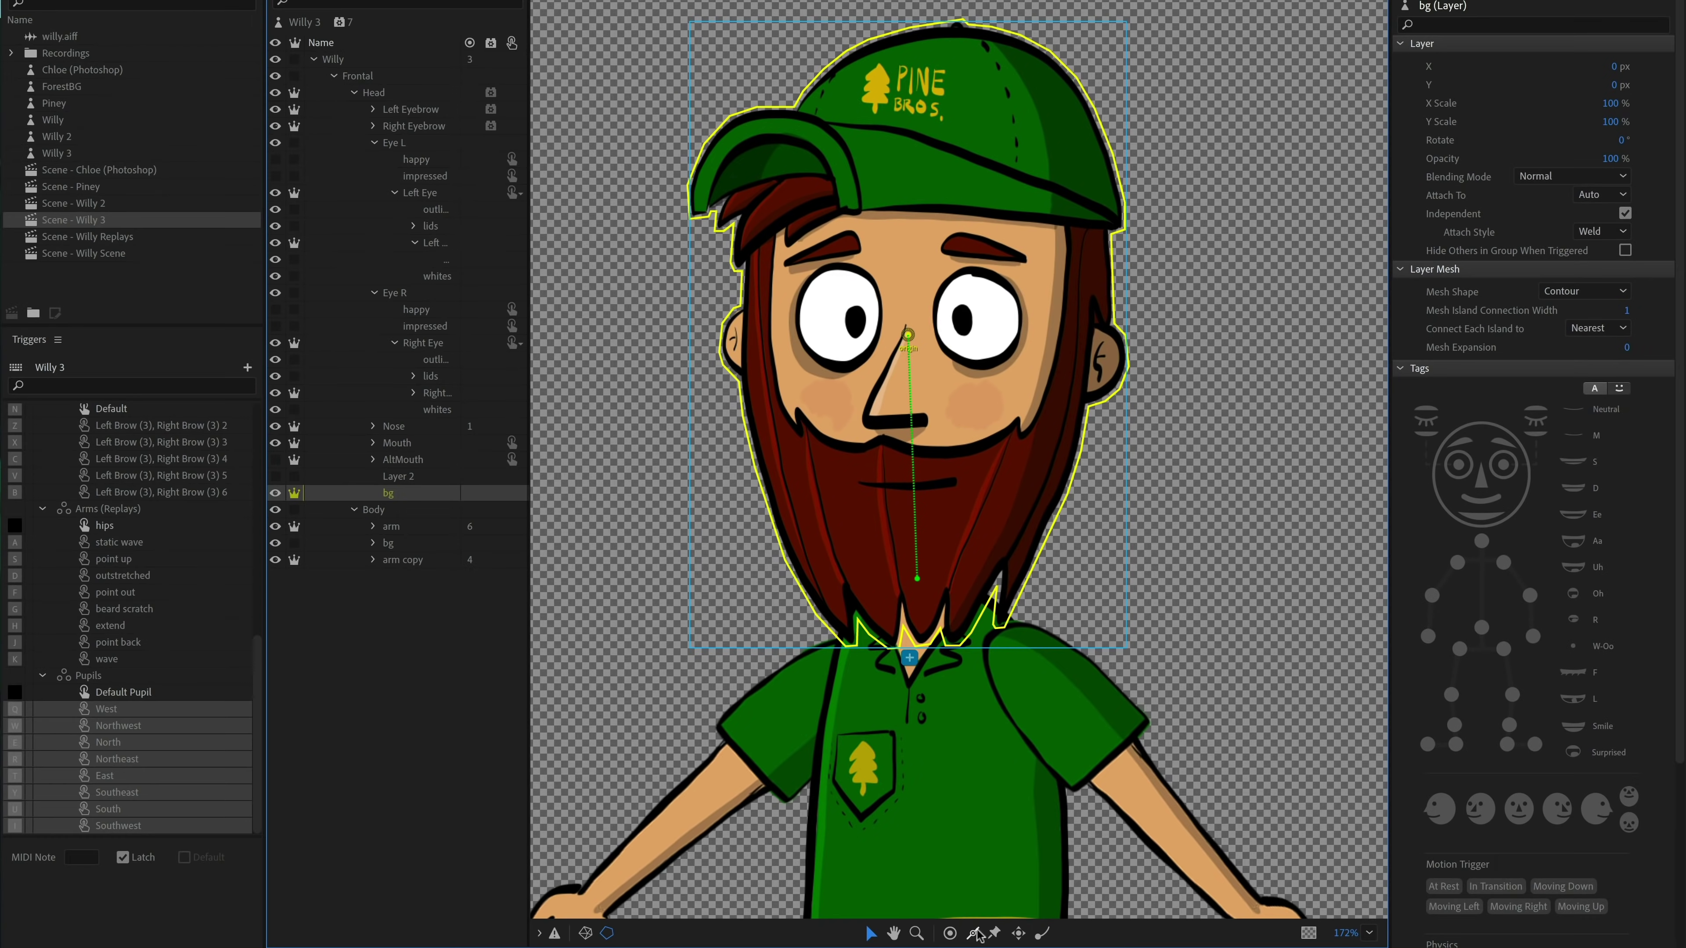
pyautogui.click(975, 933)
pyautogui.moveTo(783, 443); pyautogui.dragTo(1056, 441)
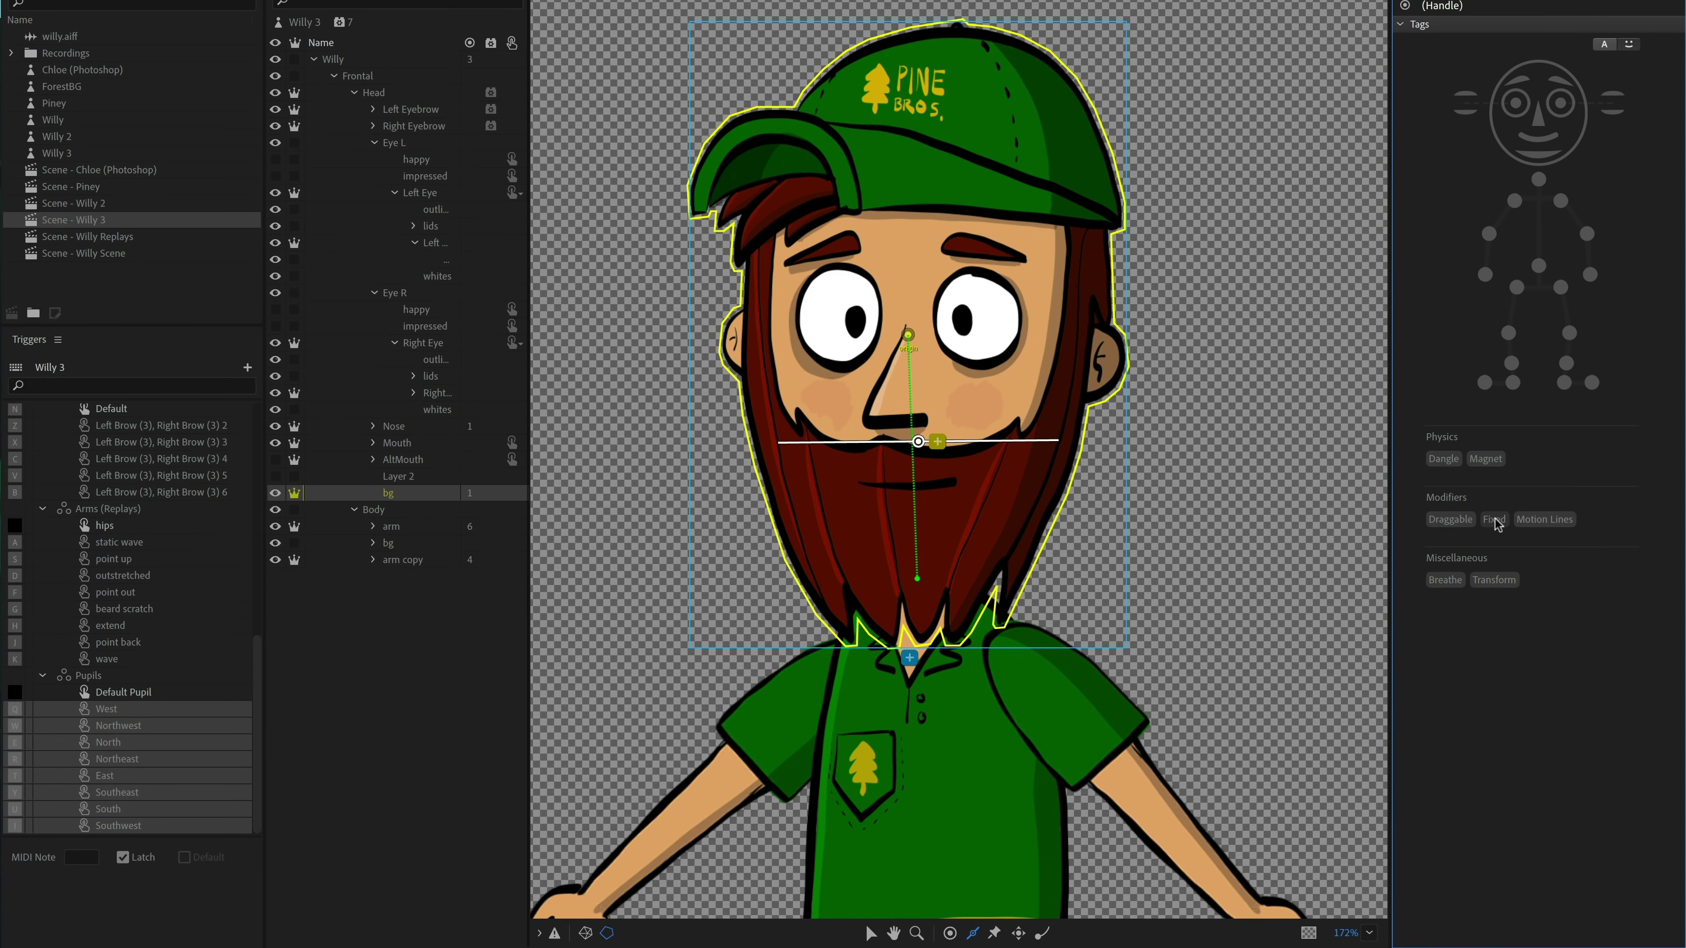
pyautogui.click(1497, 525)
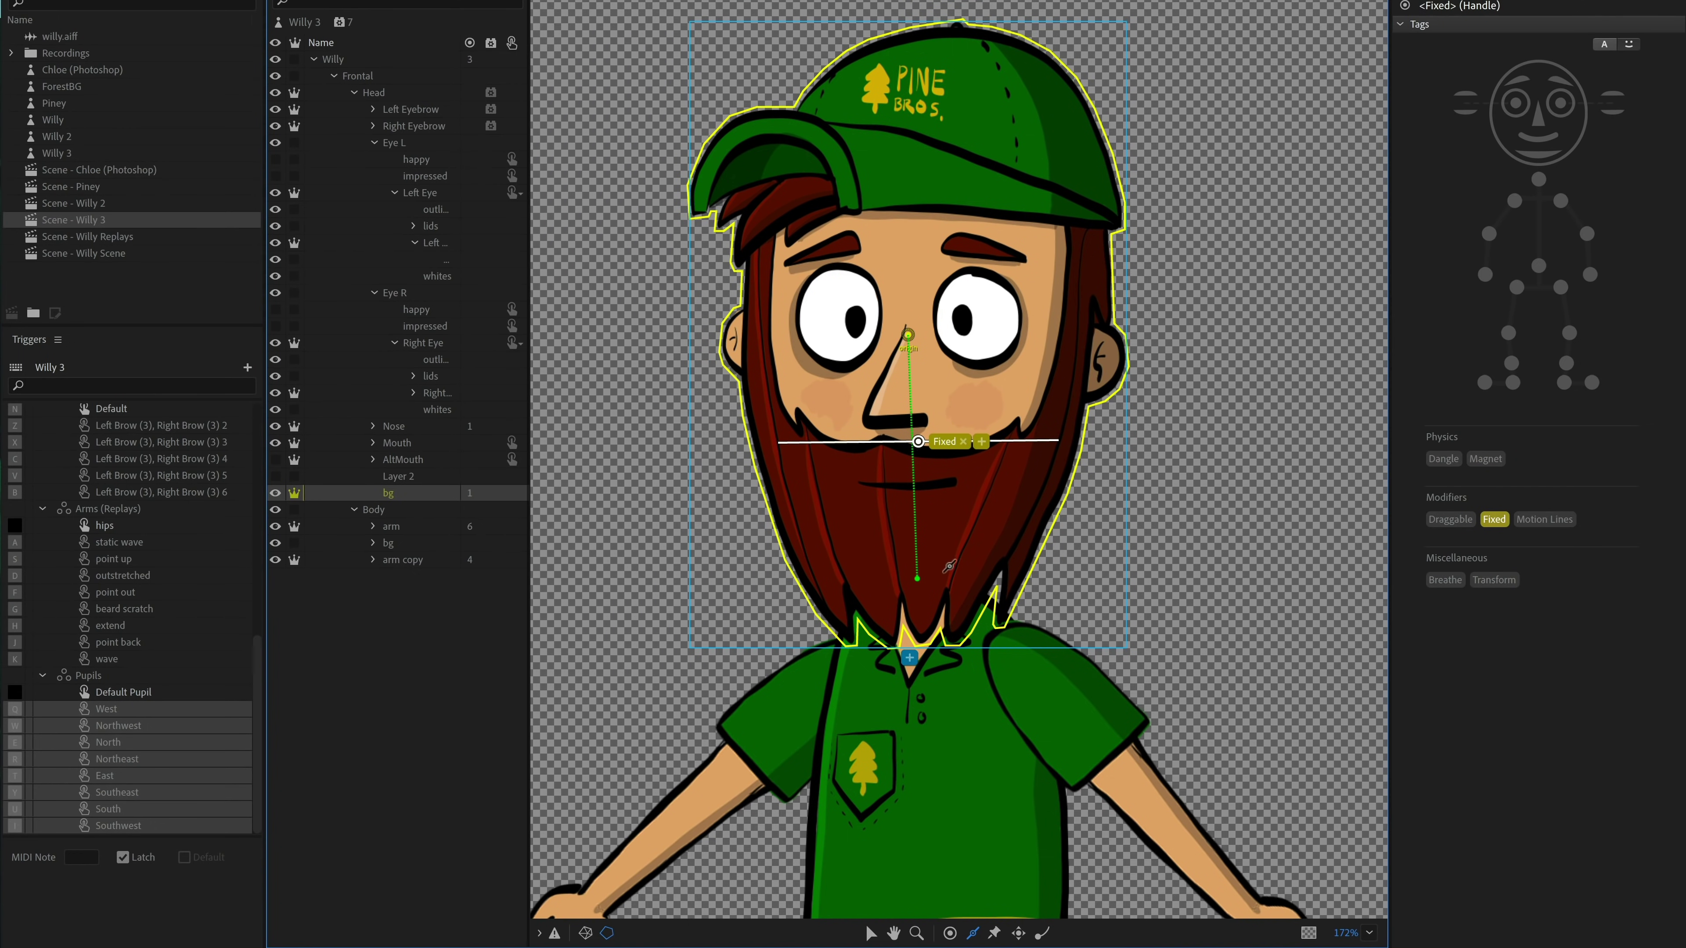
pyautogui.moveTo(830, 570); pyautogui.dragTo(1016, 566)
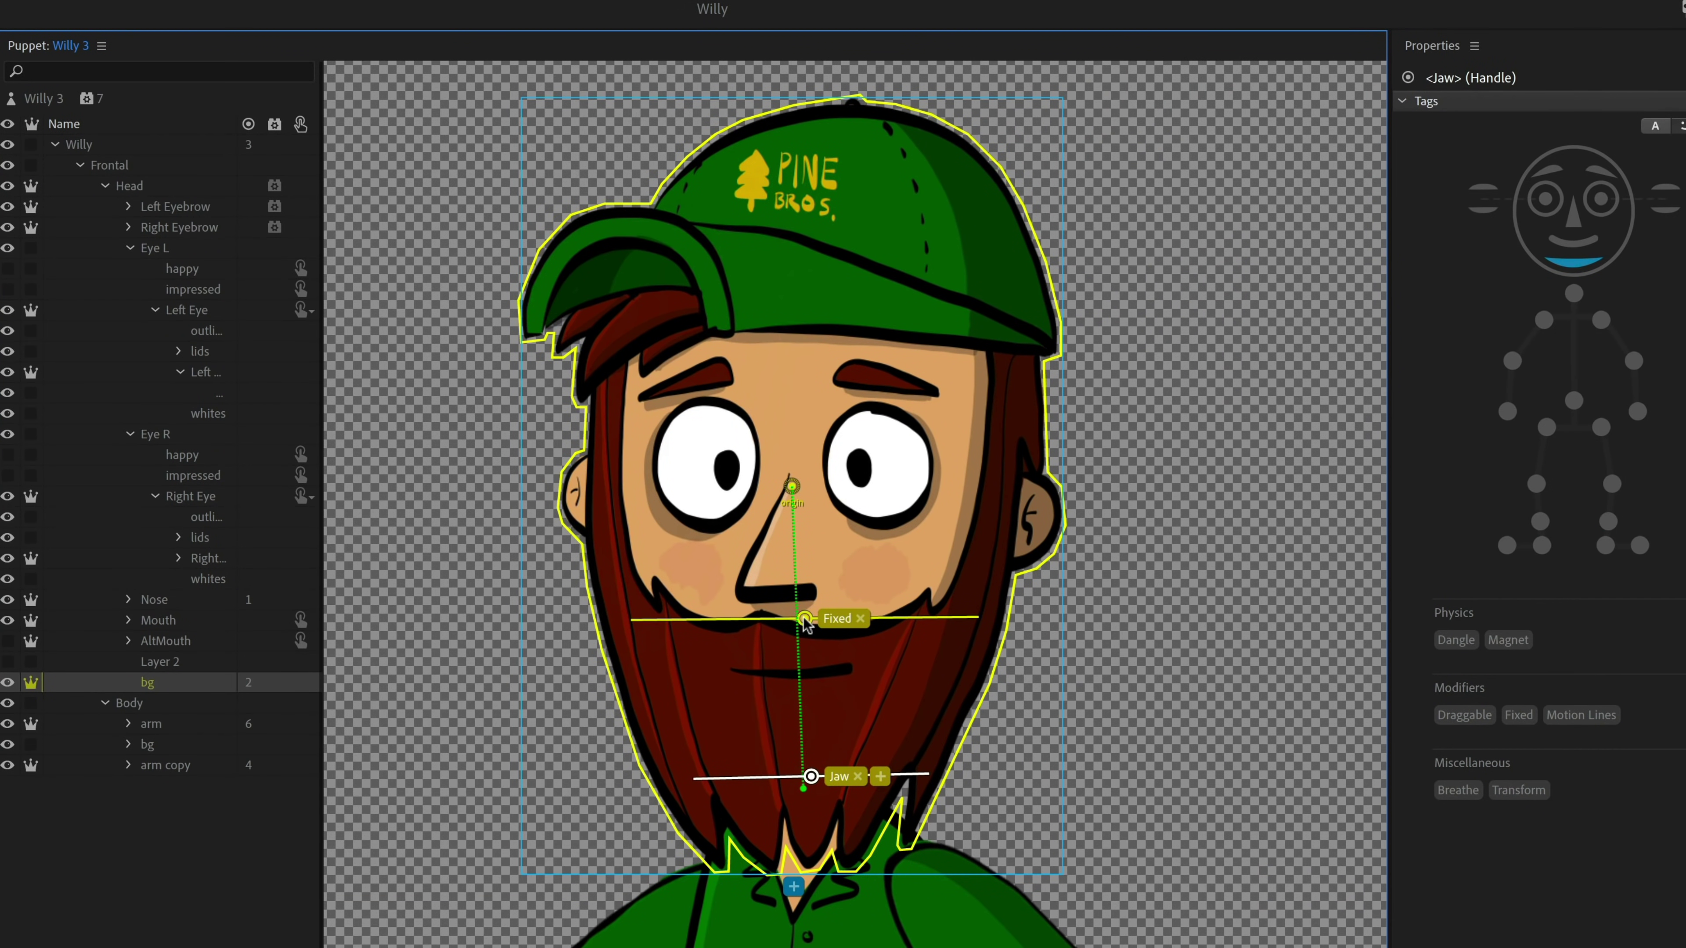
pyautogui.moveTo(806, 621); pyautogui.dragTo(791, 479)
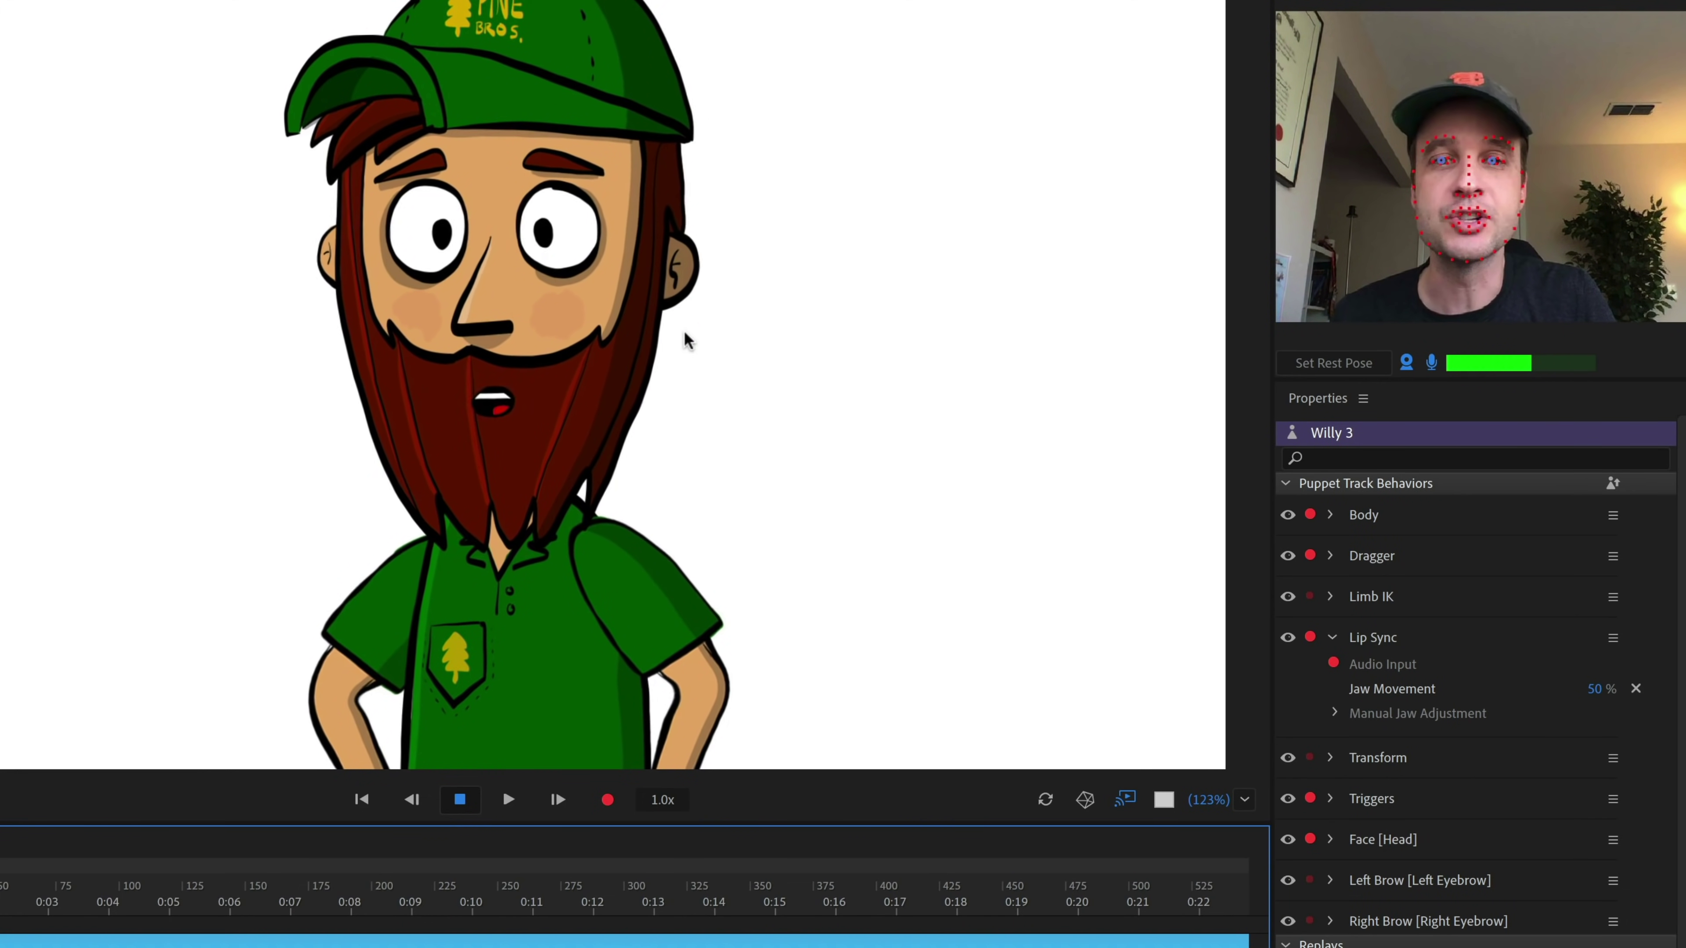
# Step: Set the Lip Sync behavior's Jaw Movement to 128%
pyautogui.click(1599, 689)
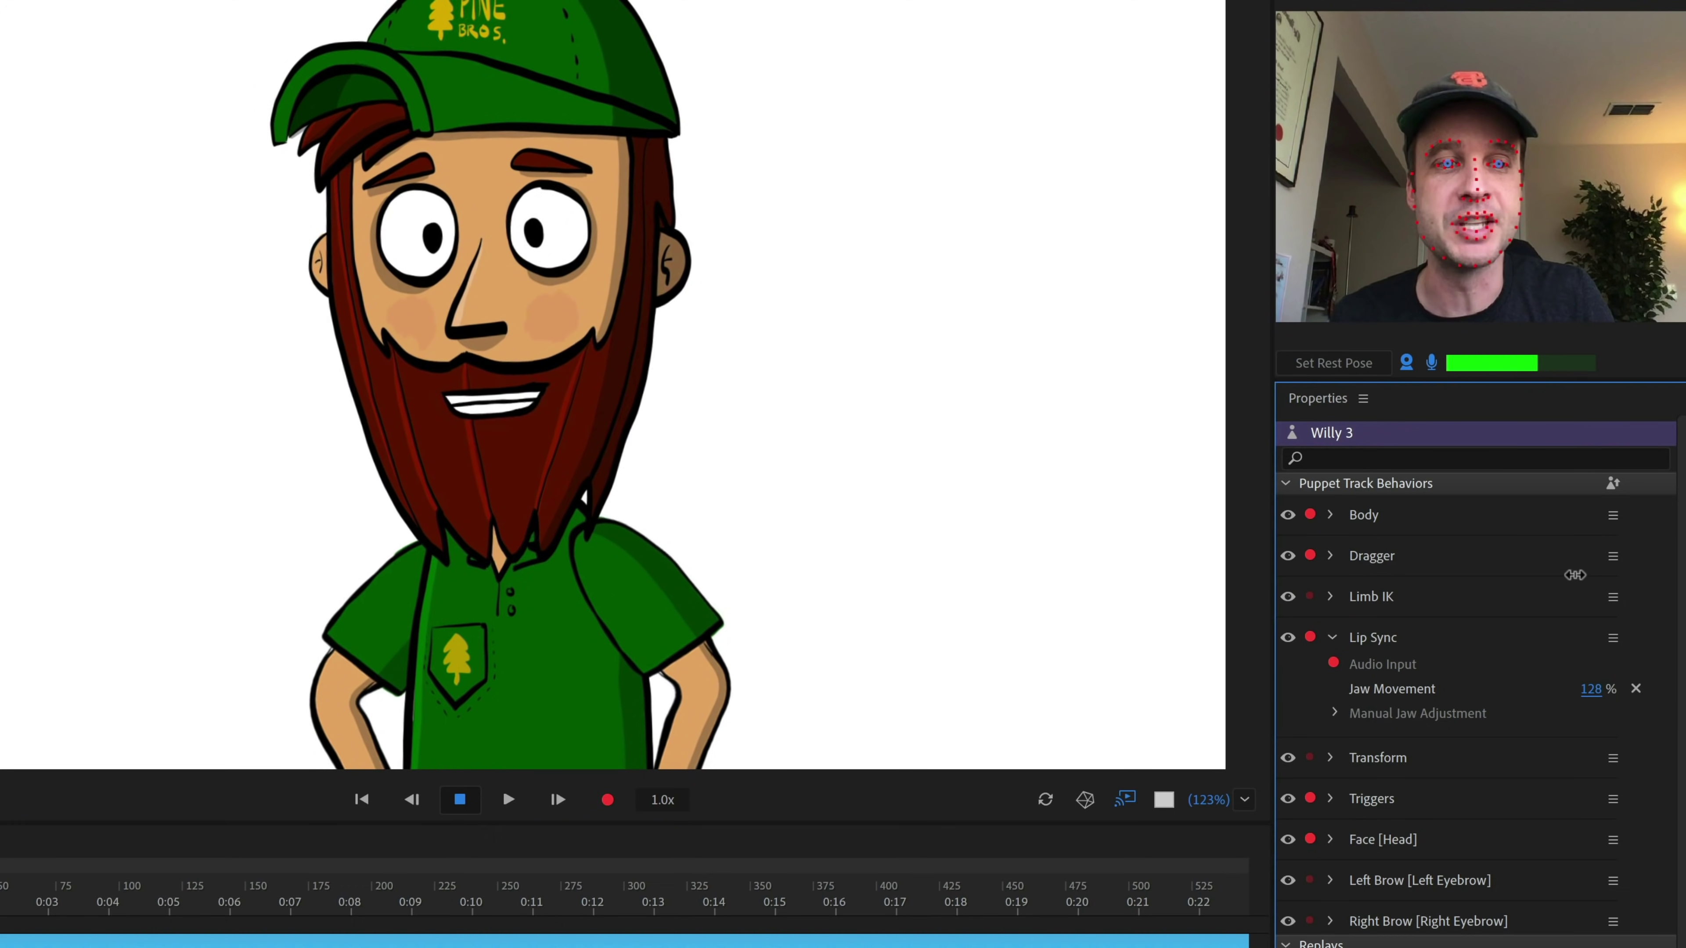
pyautogui.write('128')
pyautogui.press('Return')
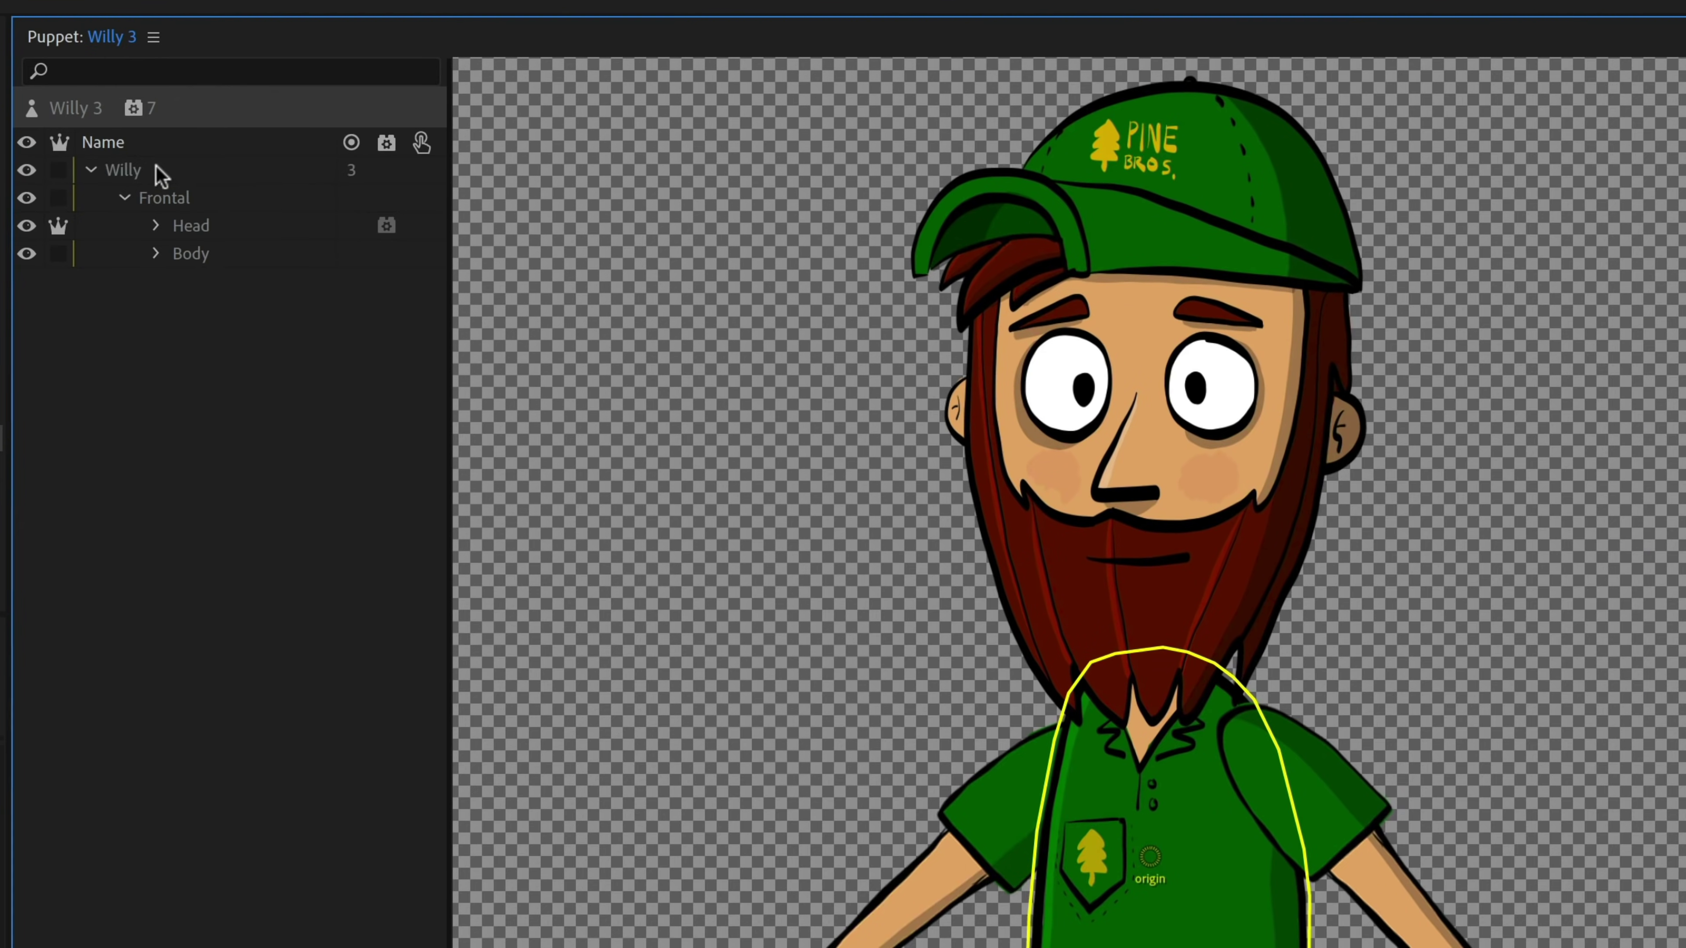
# Step: Examine the puppet hierarchy from Willy down to Head and Body, and the behaviors available for the Head group
pyautogui.click(351, 123)
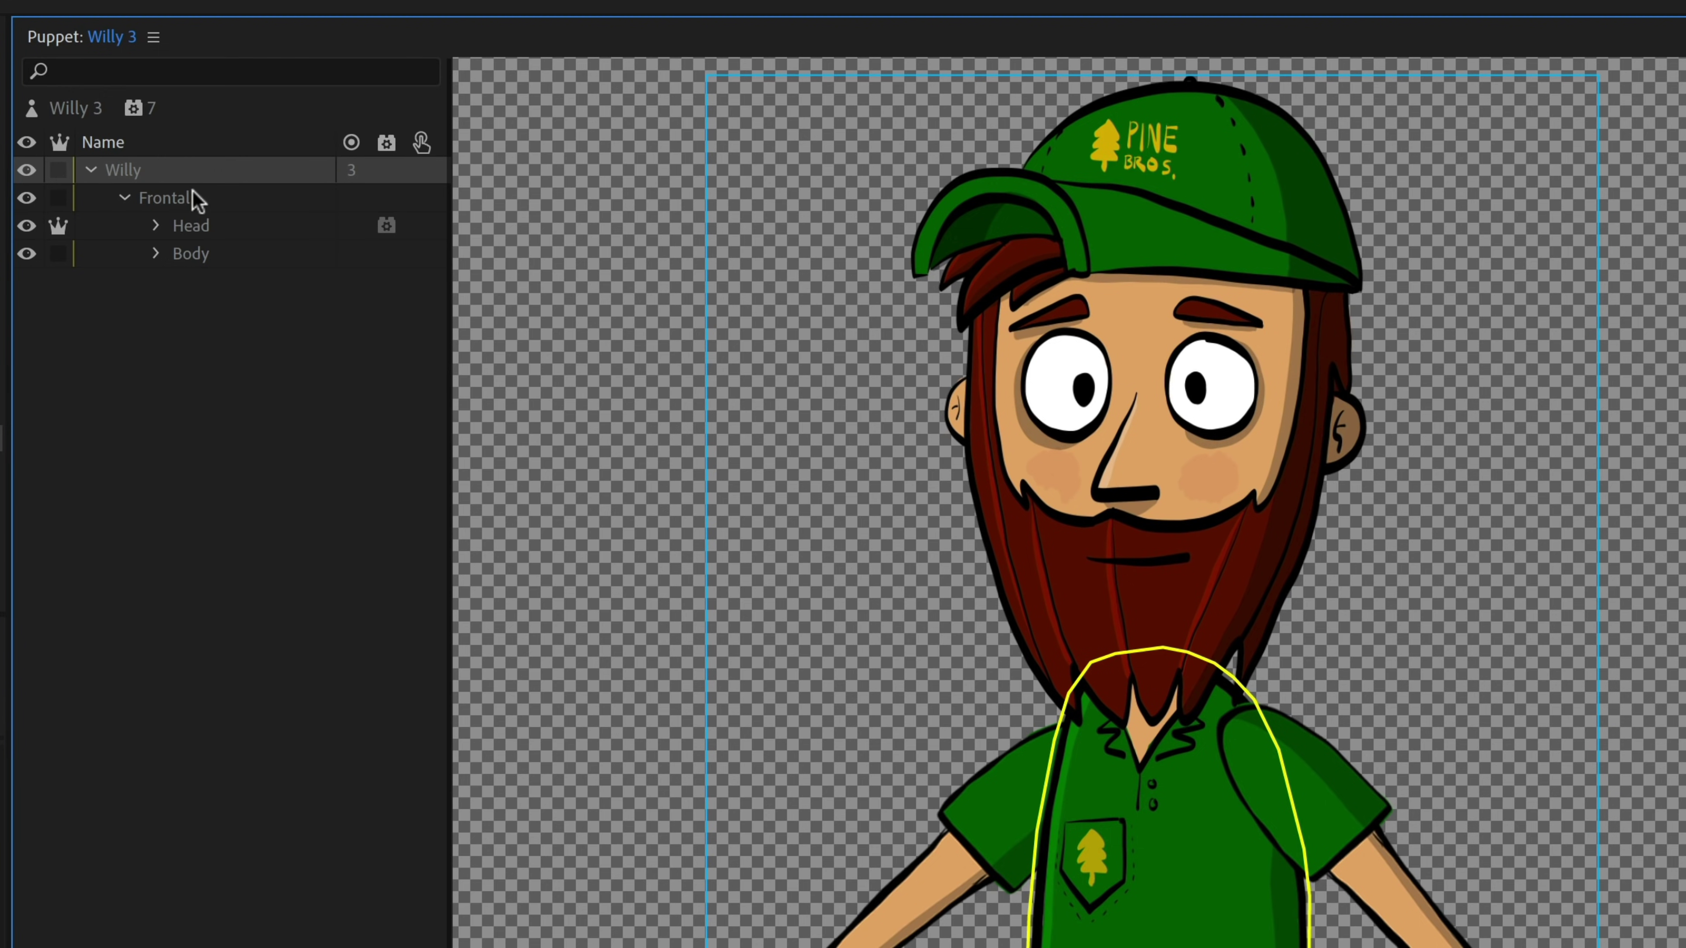
pyautogui.click(184, 198)
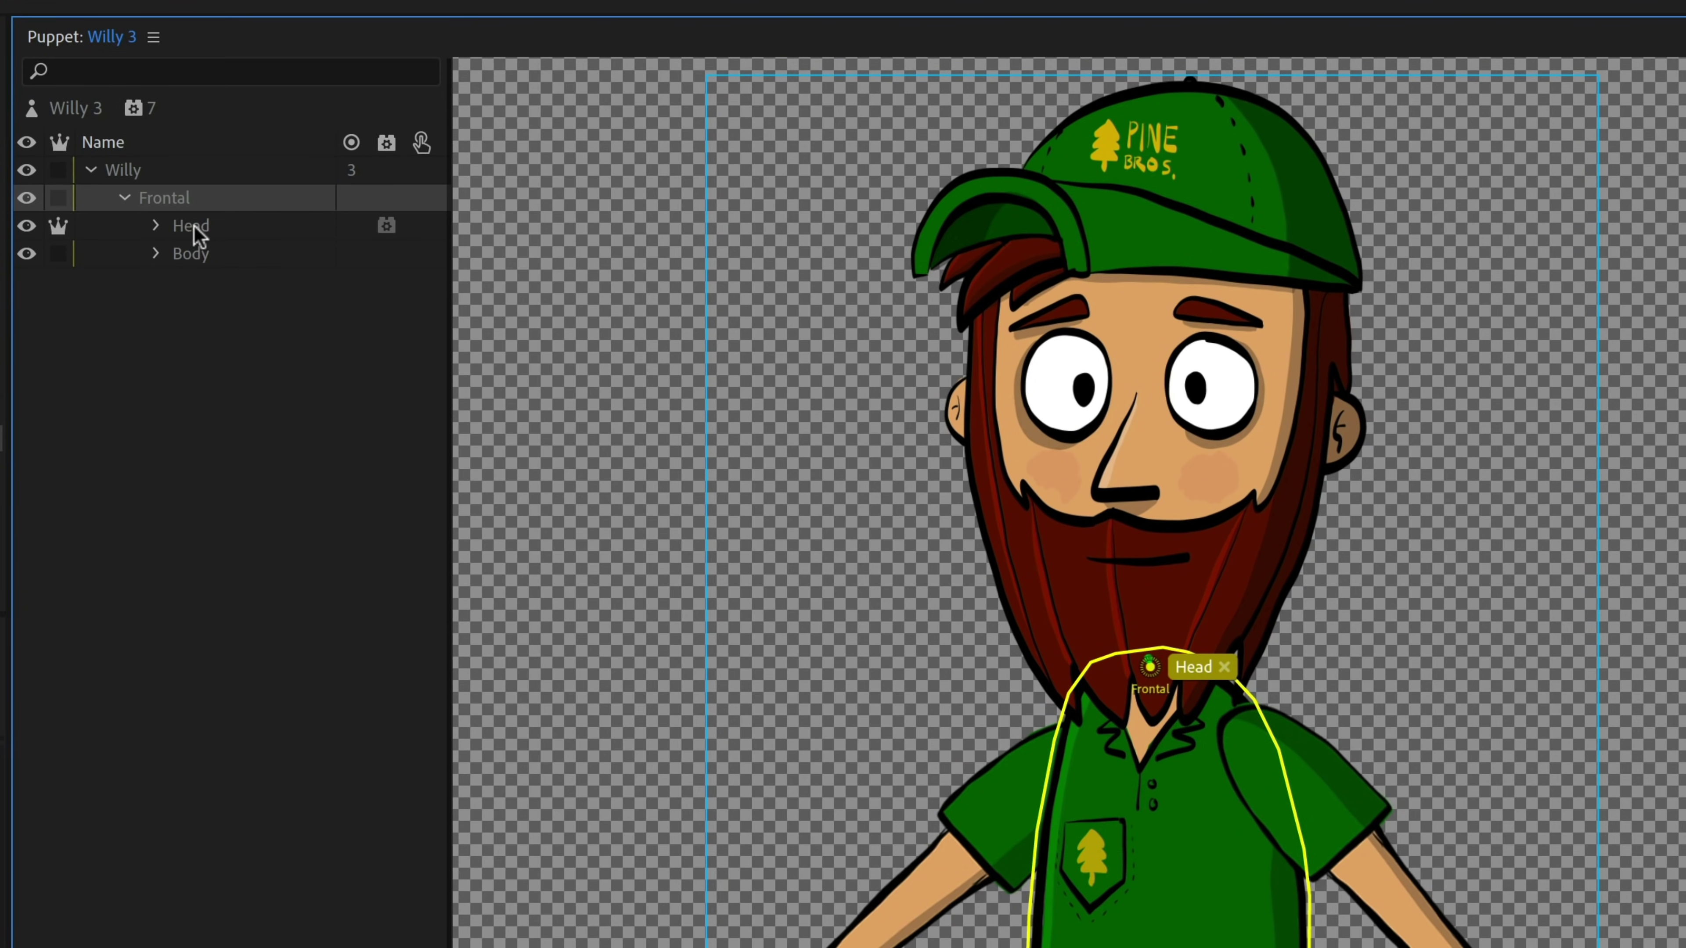
pyautogui.click(195, 230)
pyautogui.click(191, 256)
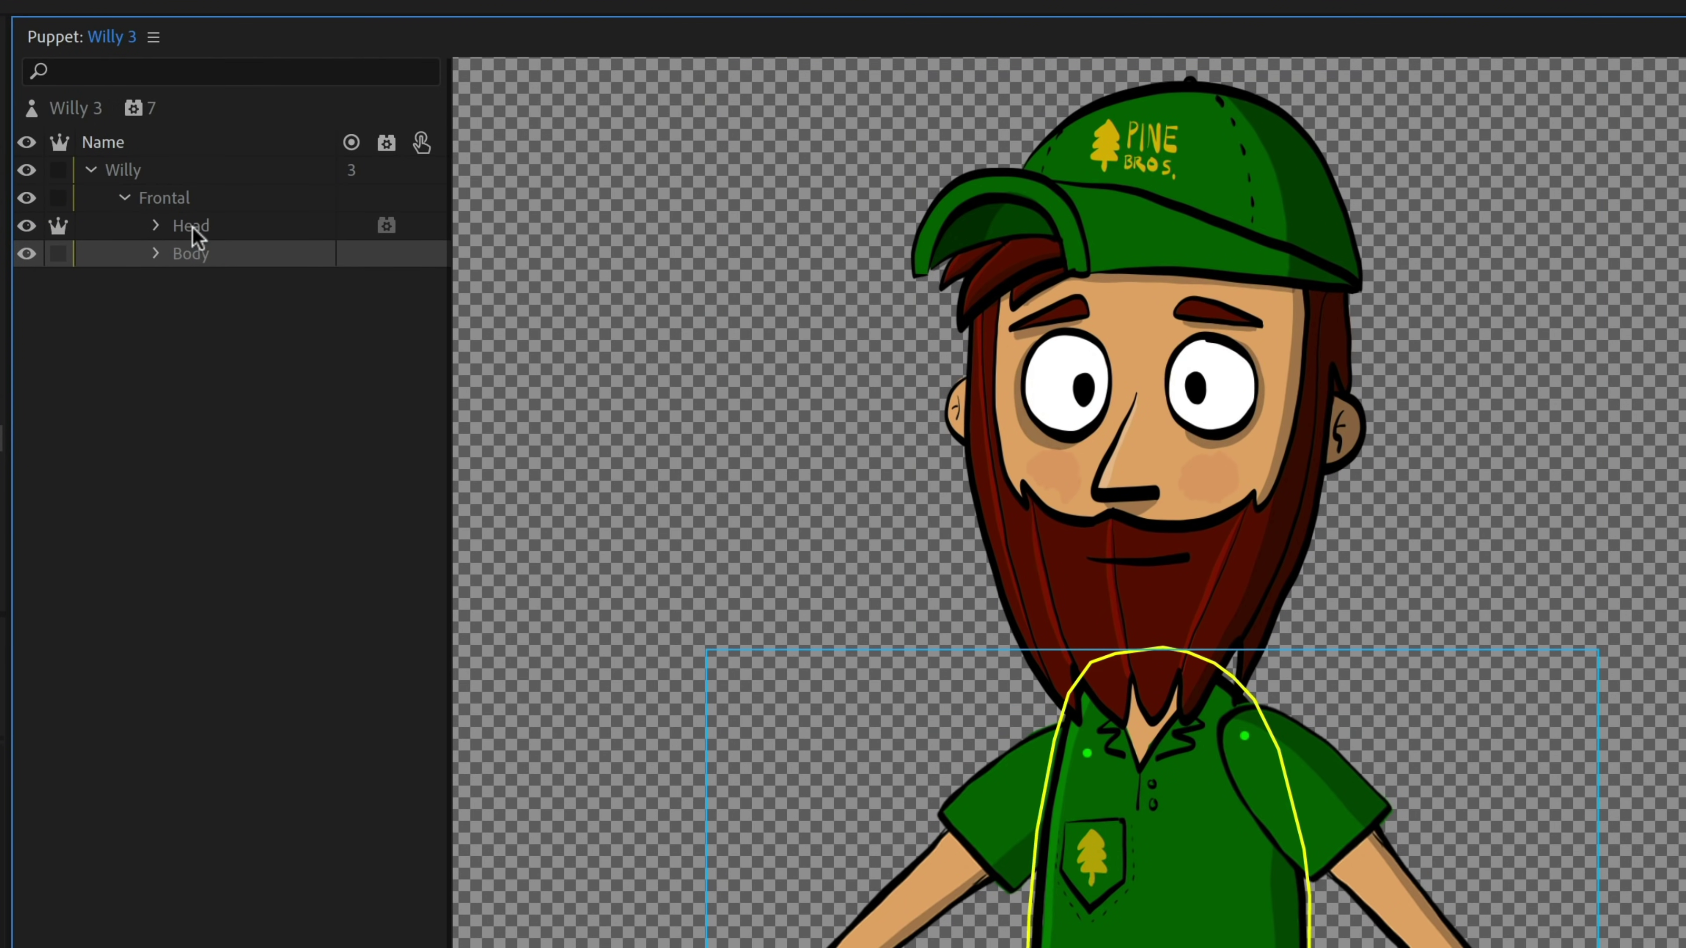
pyautogui.click(196, 229)
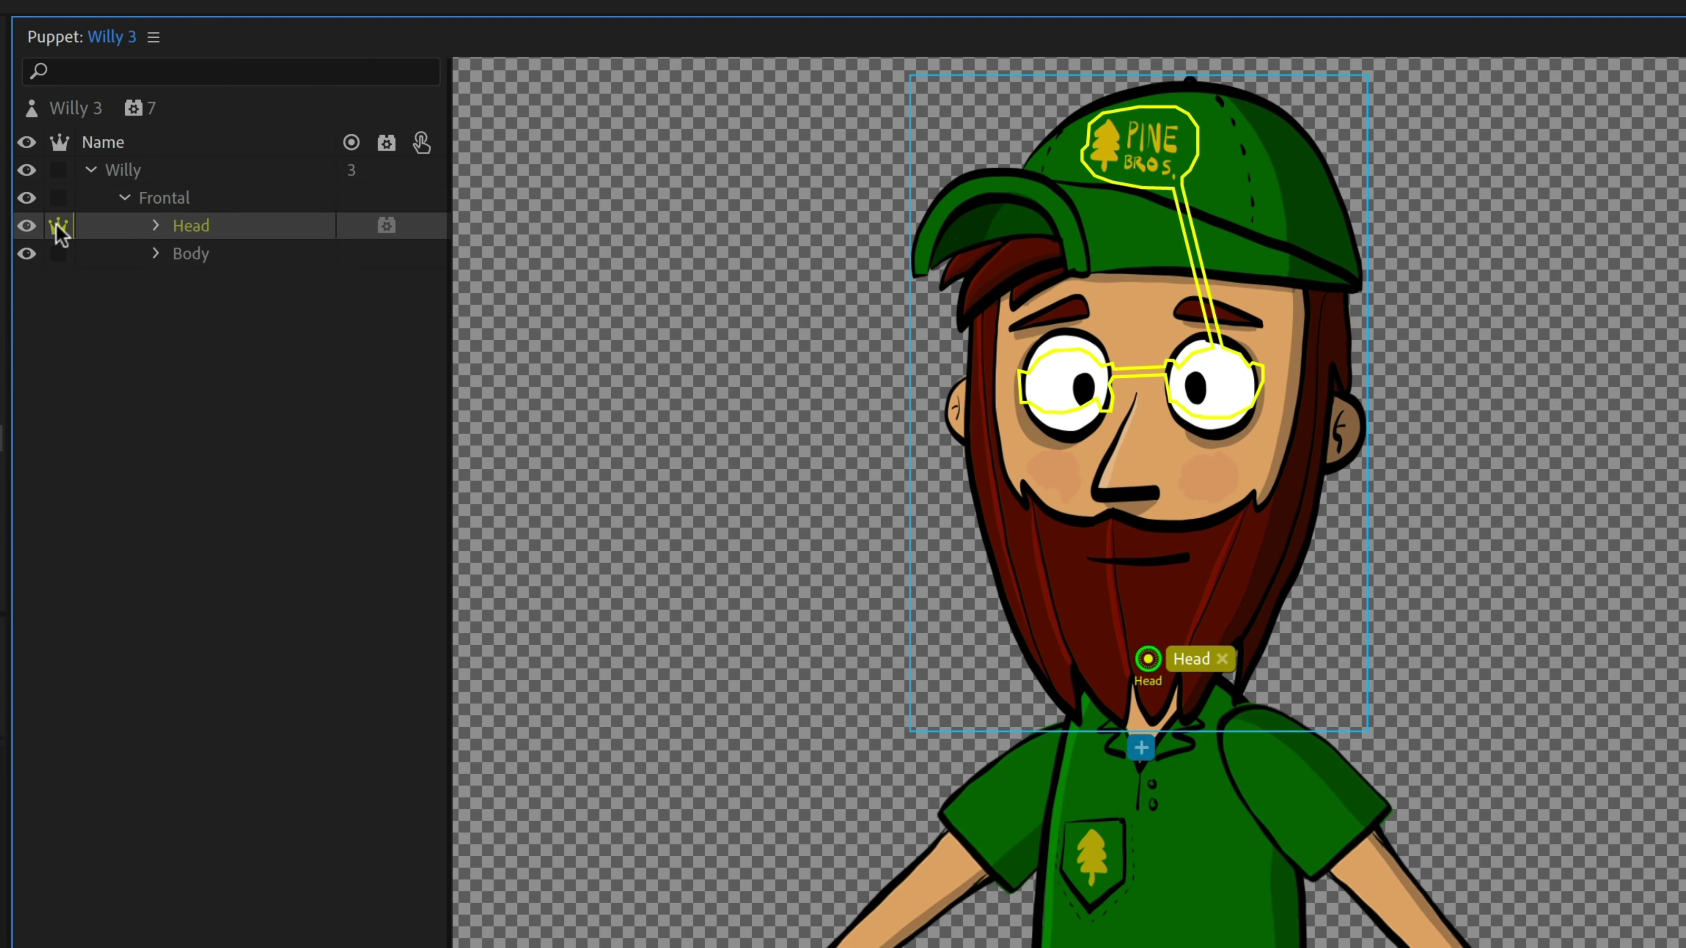
pyautogui.click(387, 229)
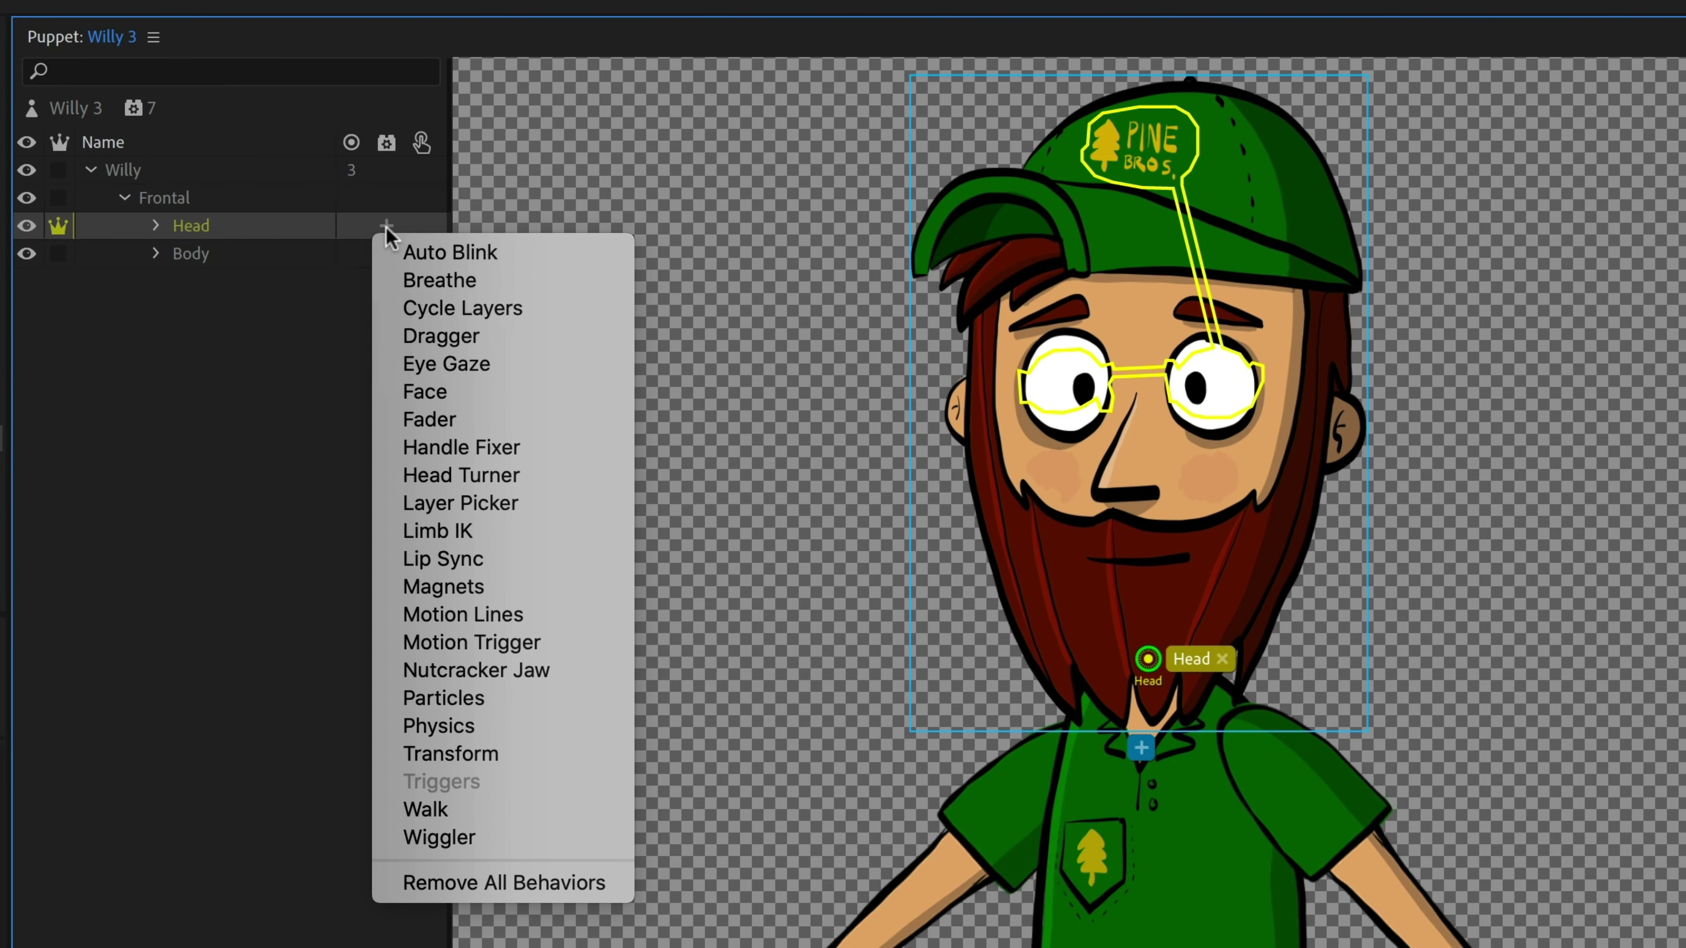
pyautogui.click(468, 398)
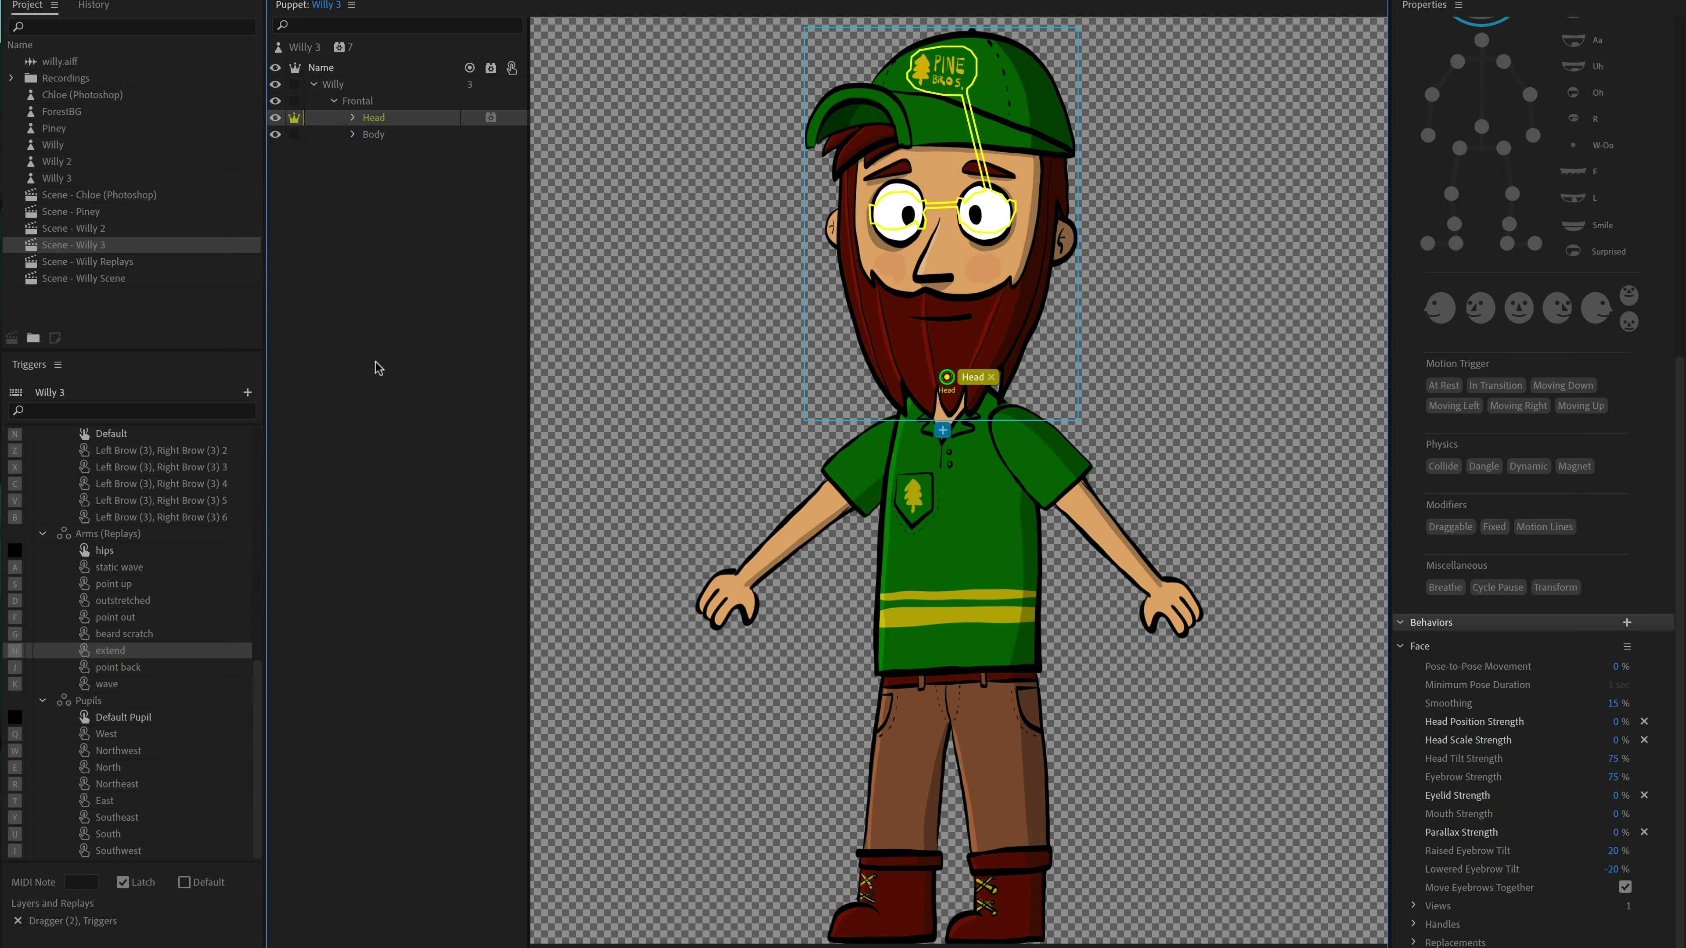
# Step: Select the root Willy 3 puppet, open the rename dialog for its Body behavior and close it with the name Body
pyautogui.click(315, 48)
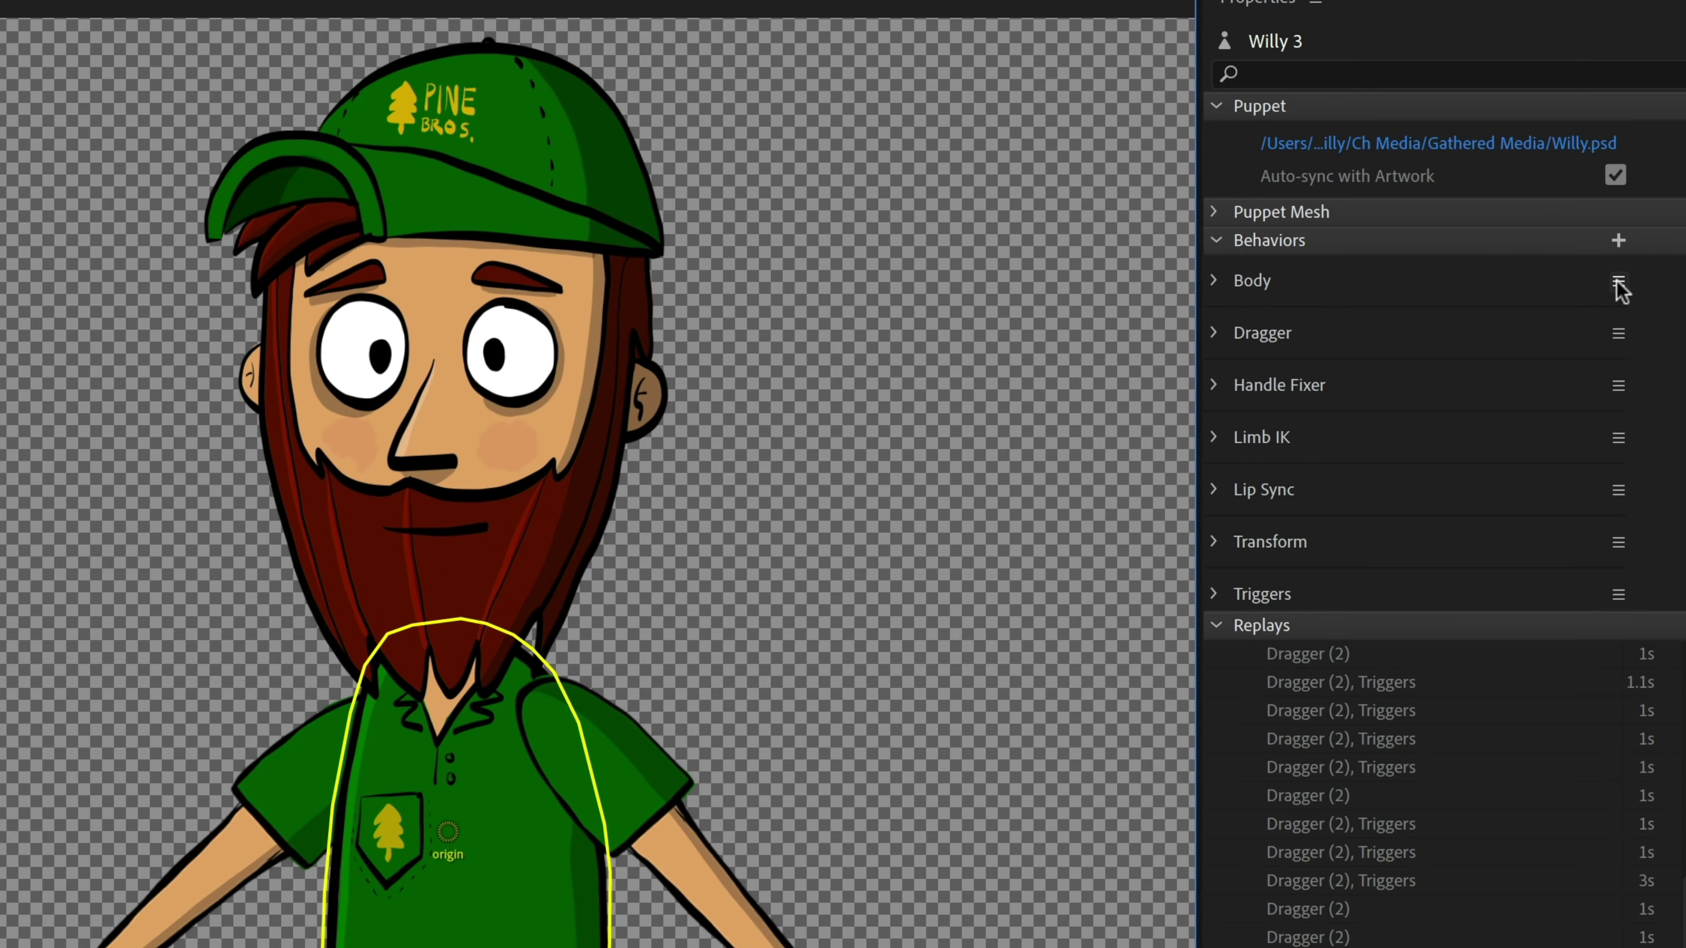
pyautogui.click(1637, 172)
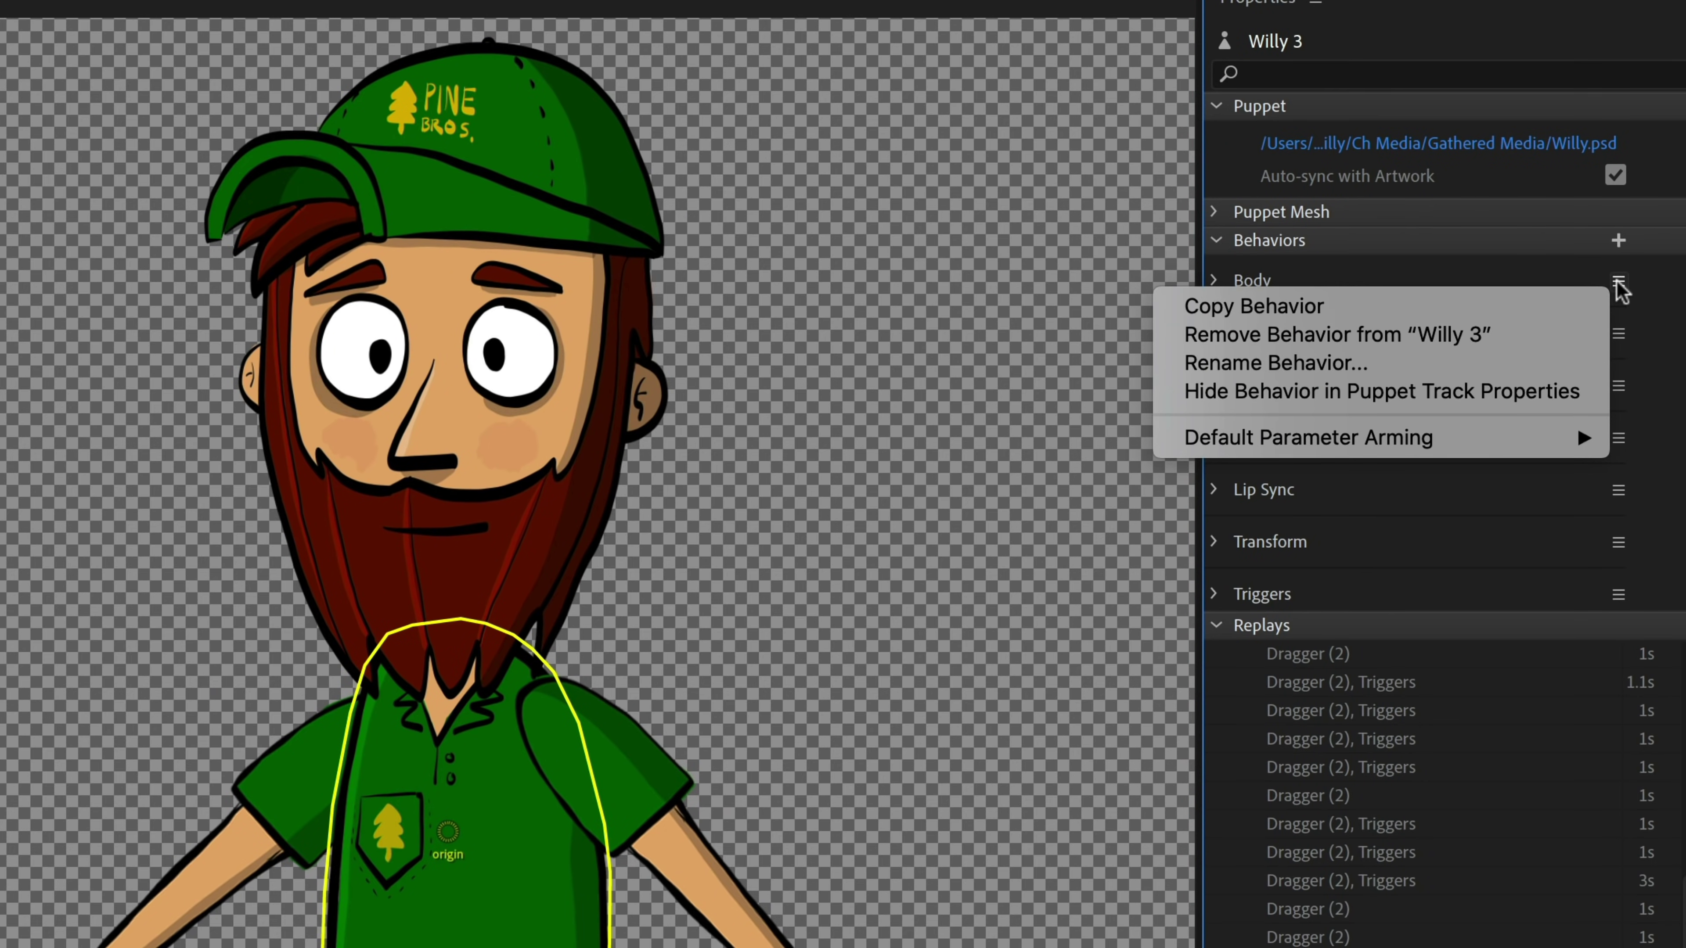
pyautogui.click(1468, 364)
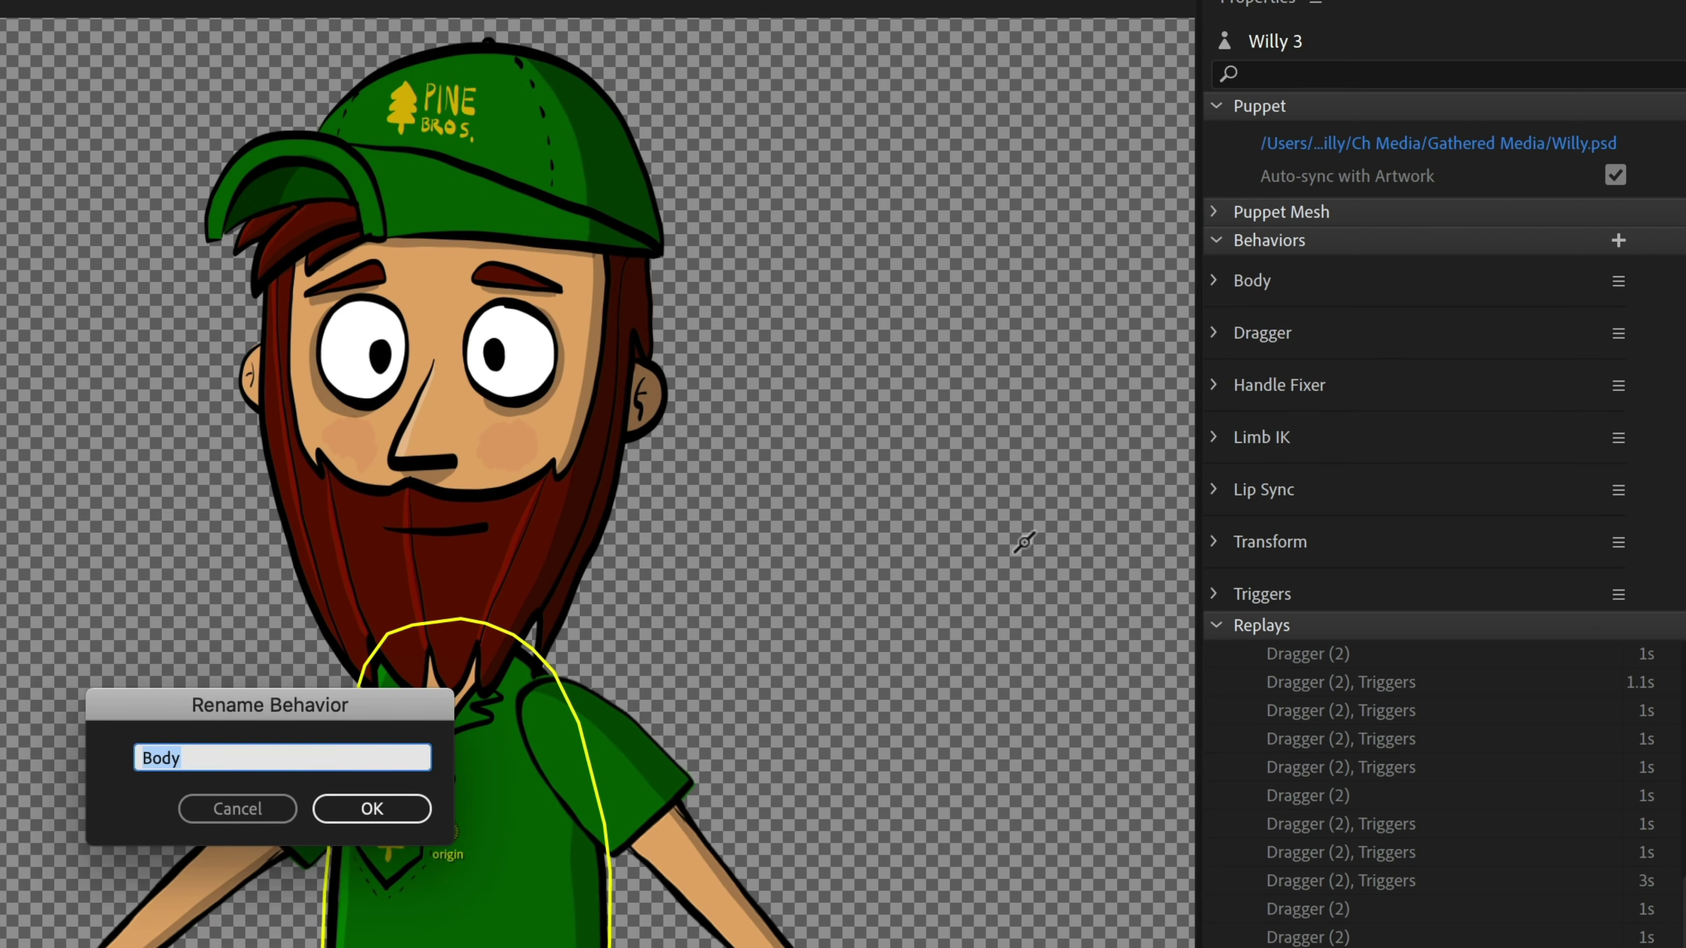
pyautogui.moveTo(288, 724); pyautogui.dragTo(846, 665)
pyautogui.click(928, 749)
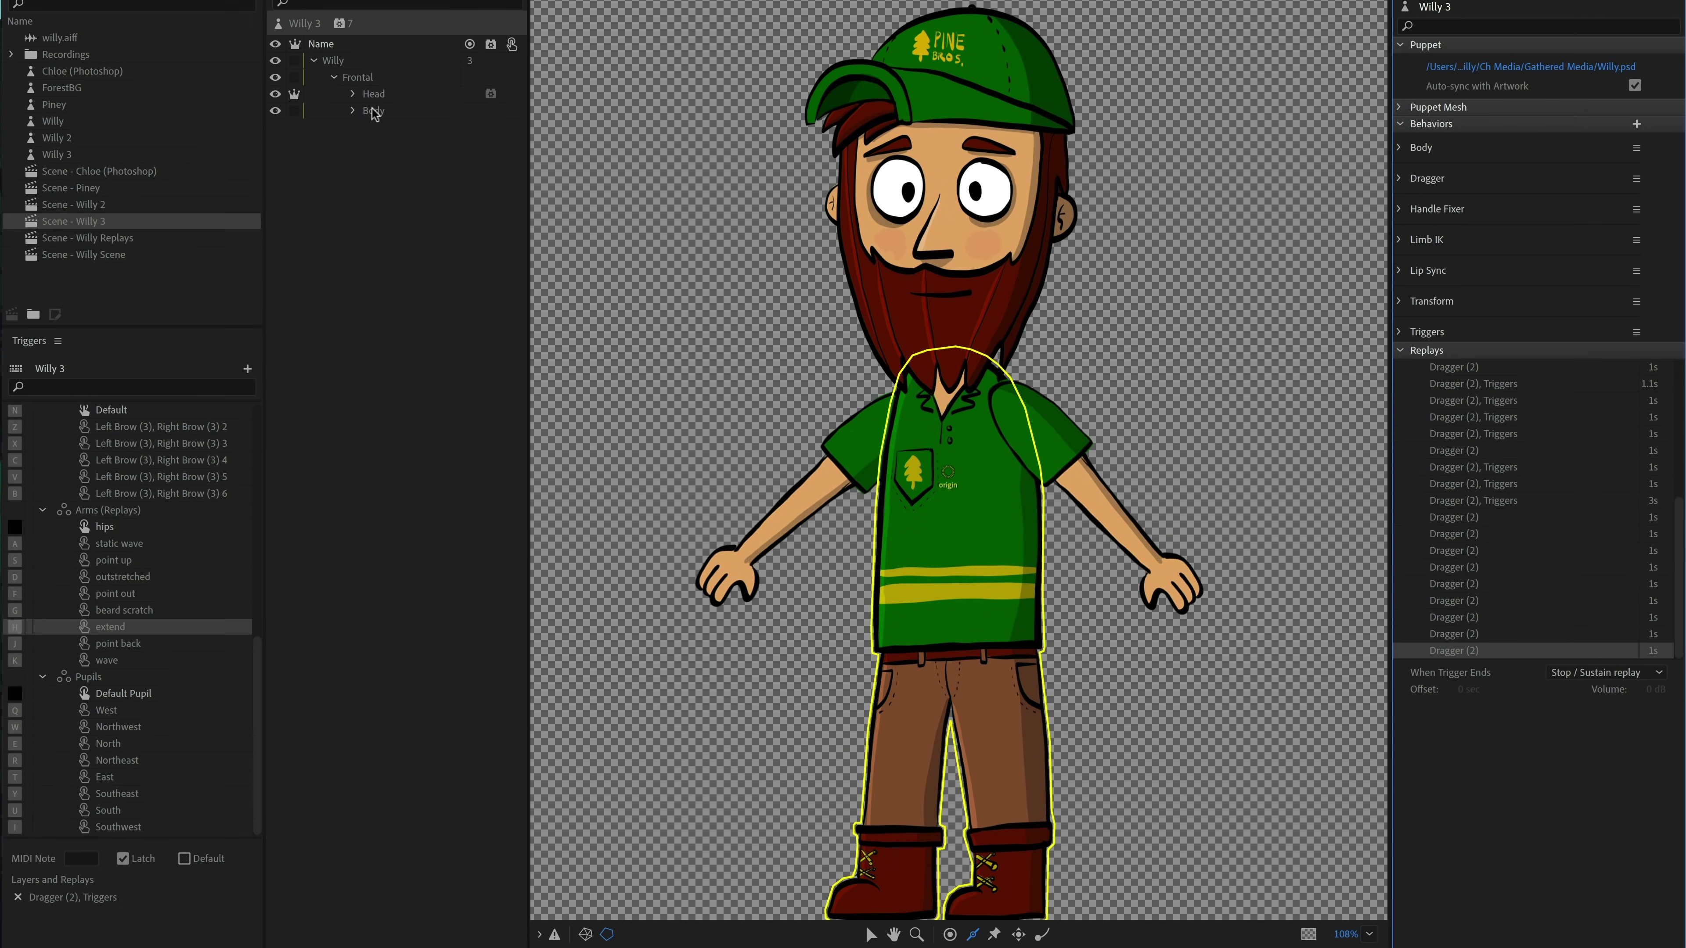
# Step: Examine the Body and Frontal layers, and compare the Body and Face behavior parameters on the Willy 3 track
pyautogui.click(375, 112)
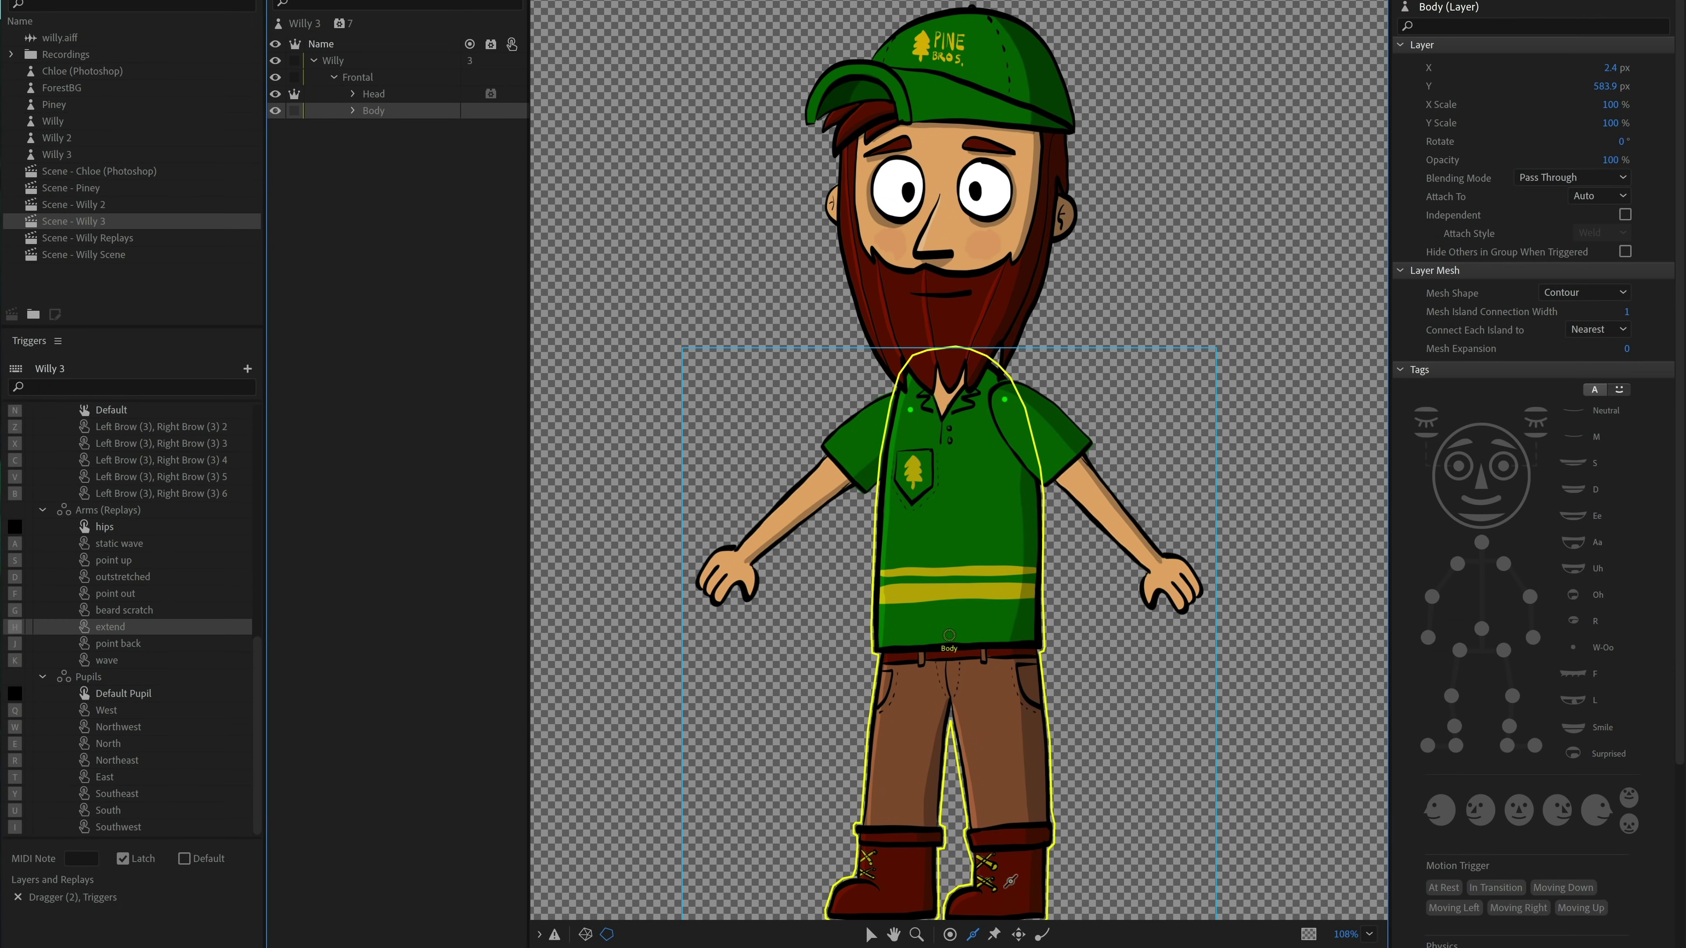
pyautogui.click(368, 63)
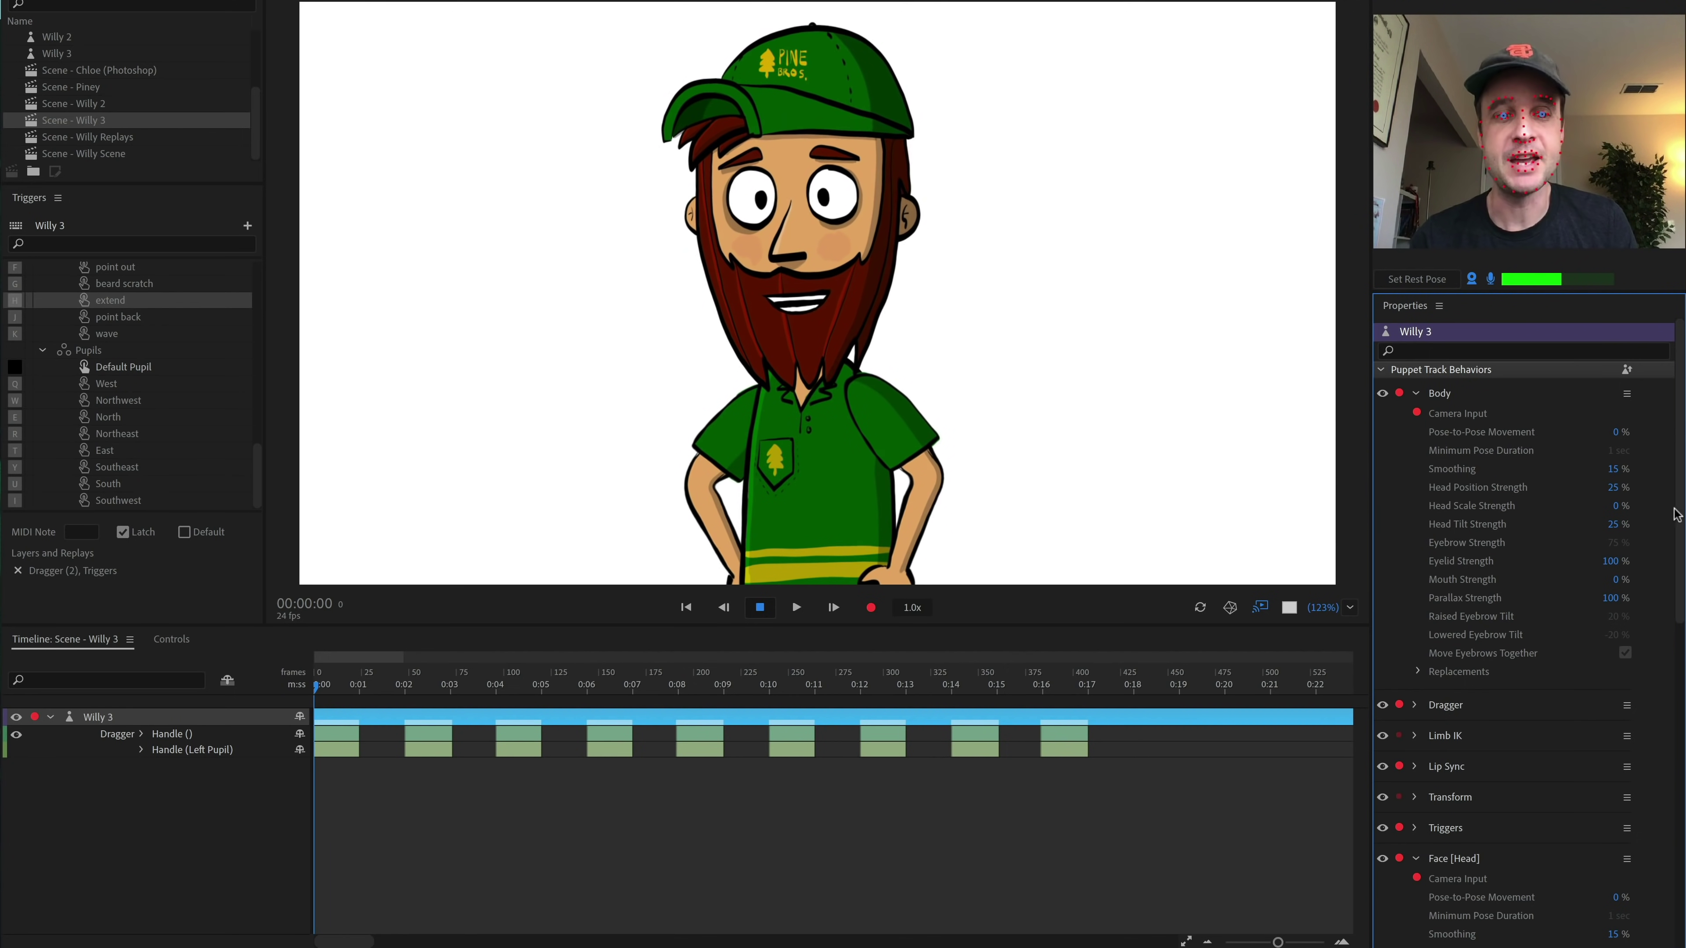
pyautogui.scroll(-5, 1671, 525)
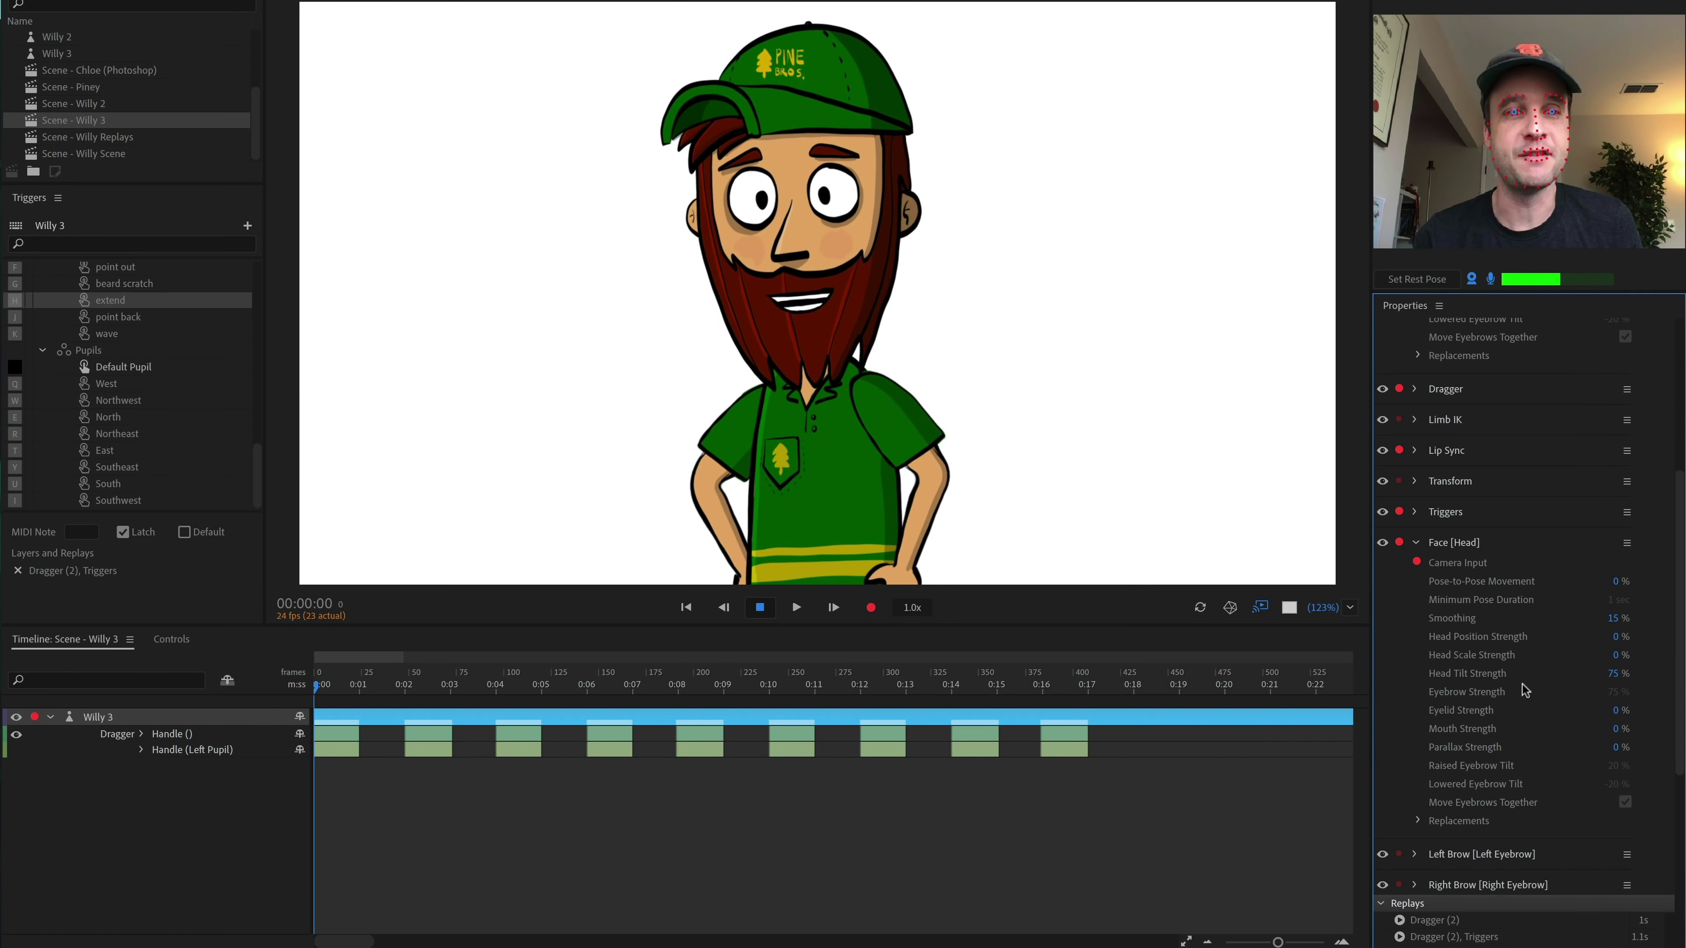
pyautogui.scroll(5, 1503, 646)
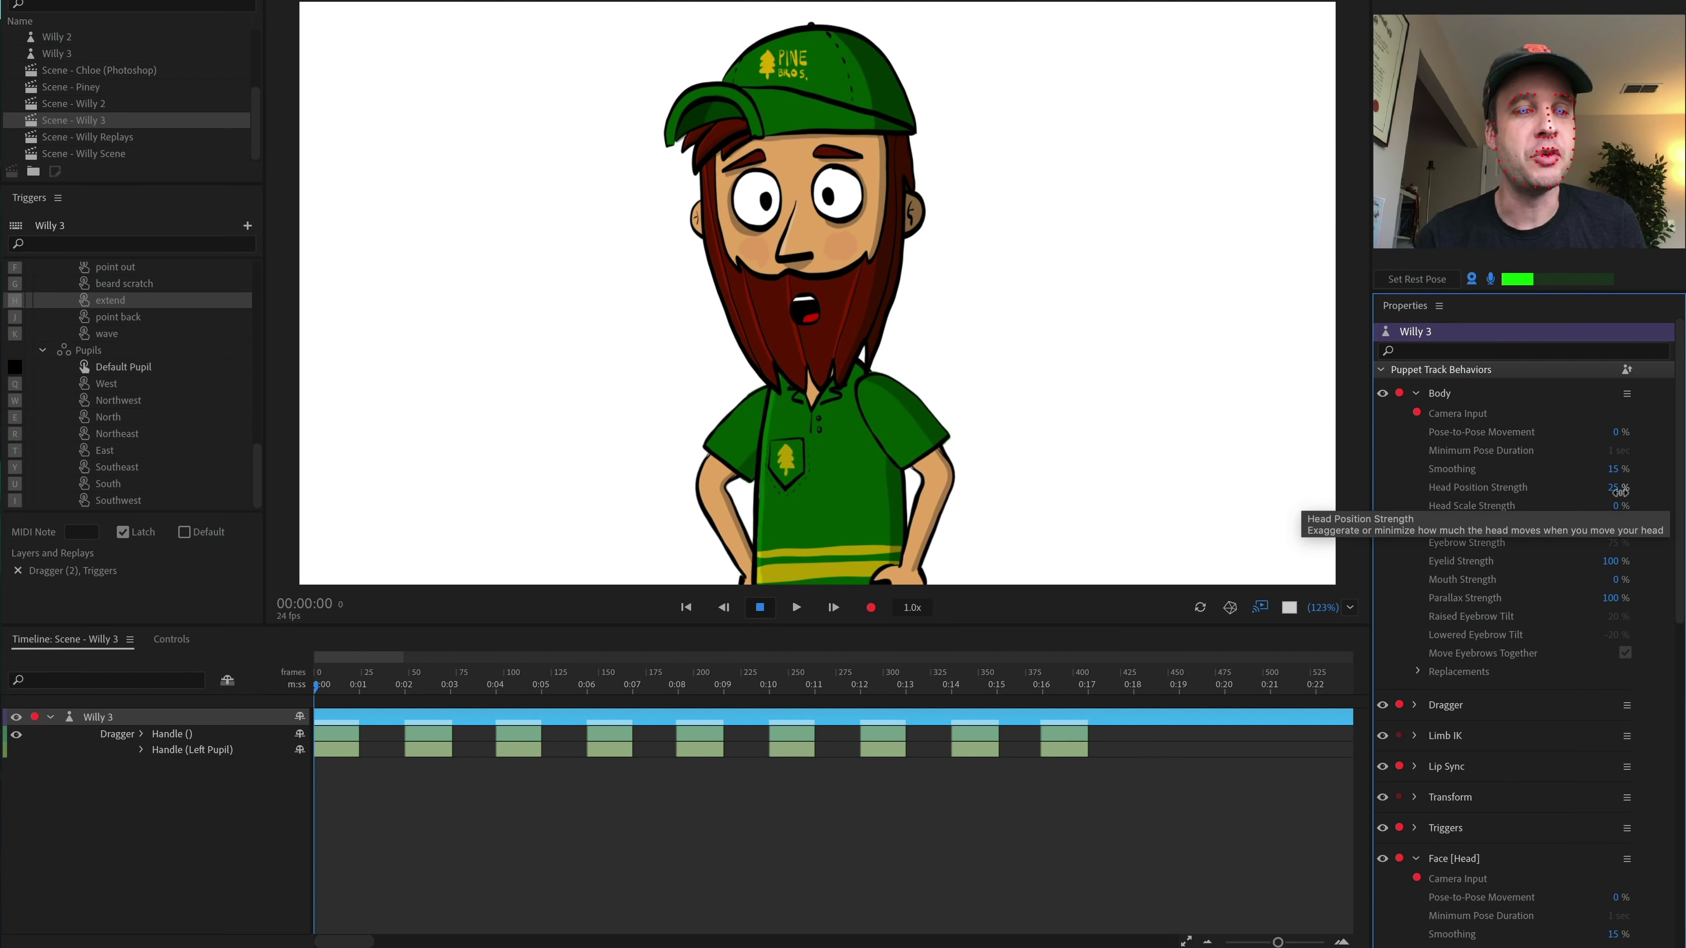
# Step: In the Body behavior, try a Head Position Strength of 169% and reset it, and raise Head Tilt Strength to 217%
pyautogui.moveTo(1620, 495); pyautogui.dragTo(1620, 367)
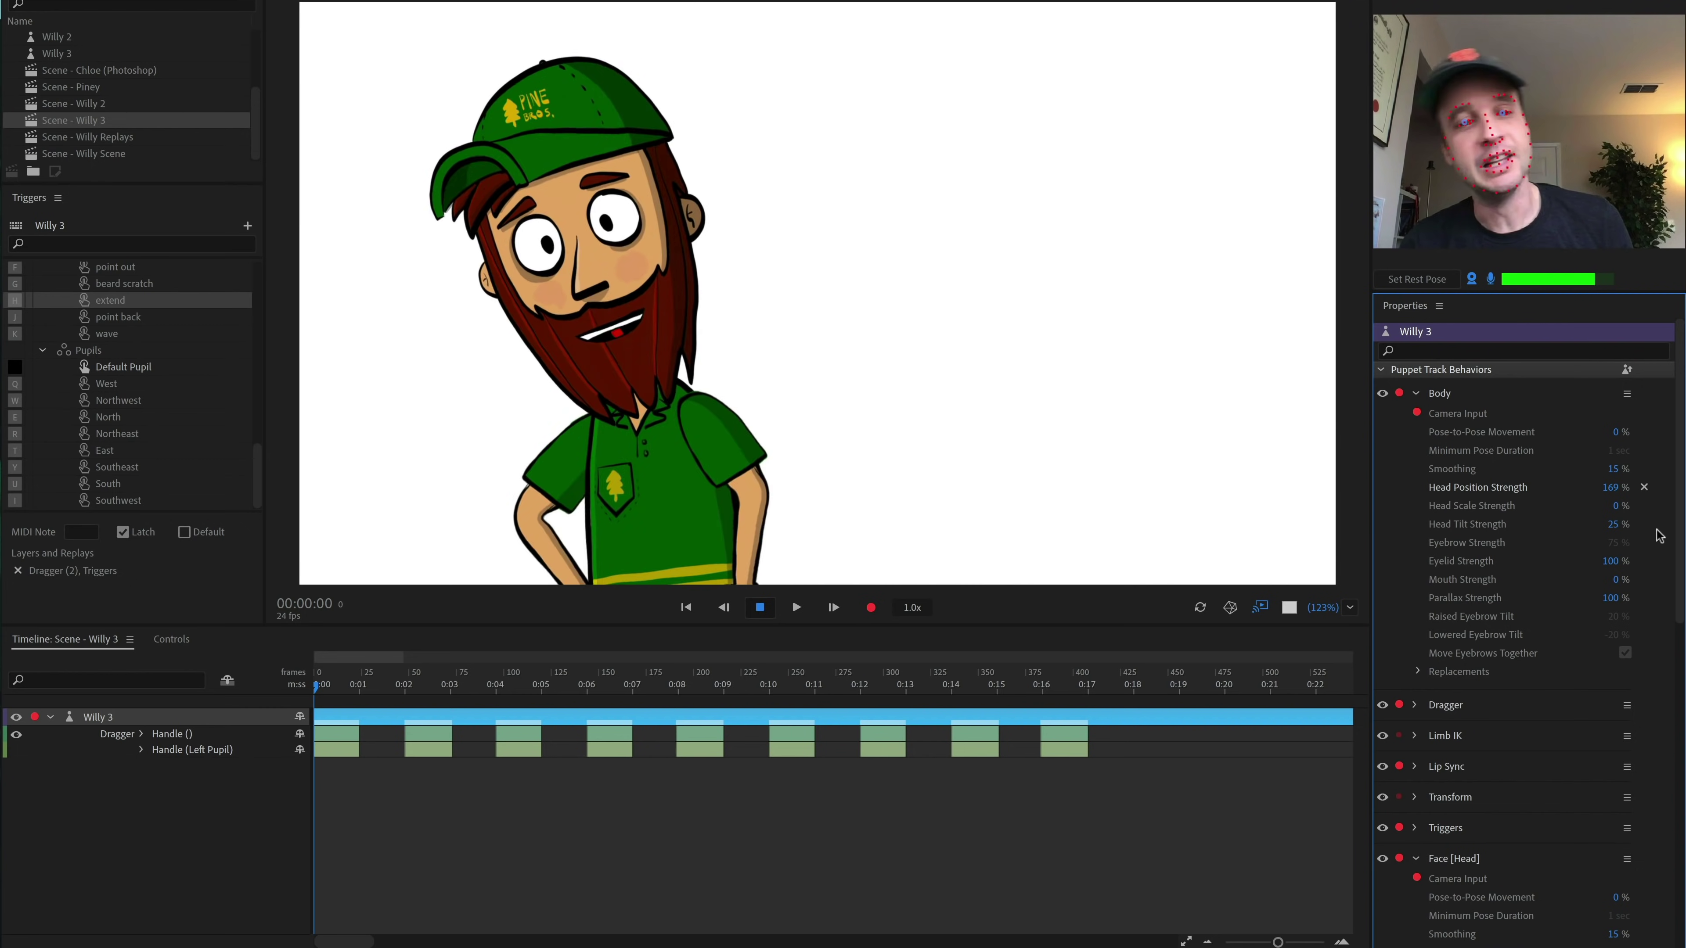
pyautogui.click(1644, 487)
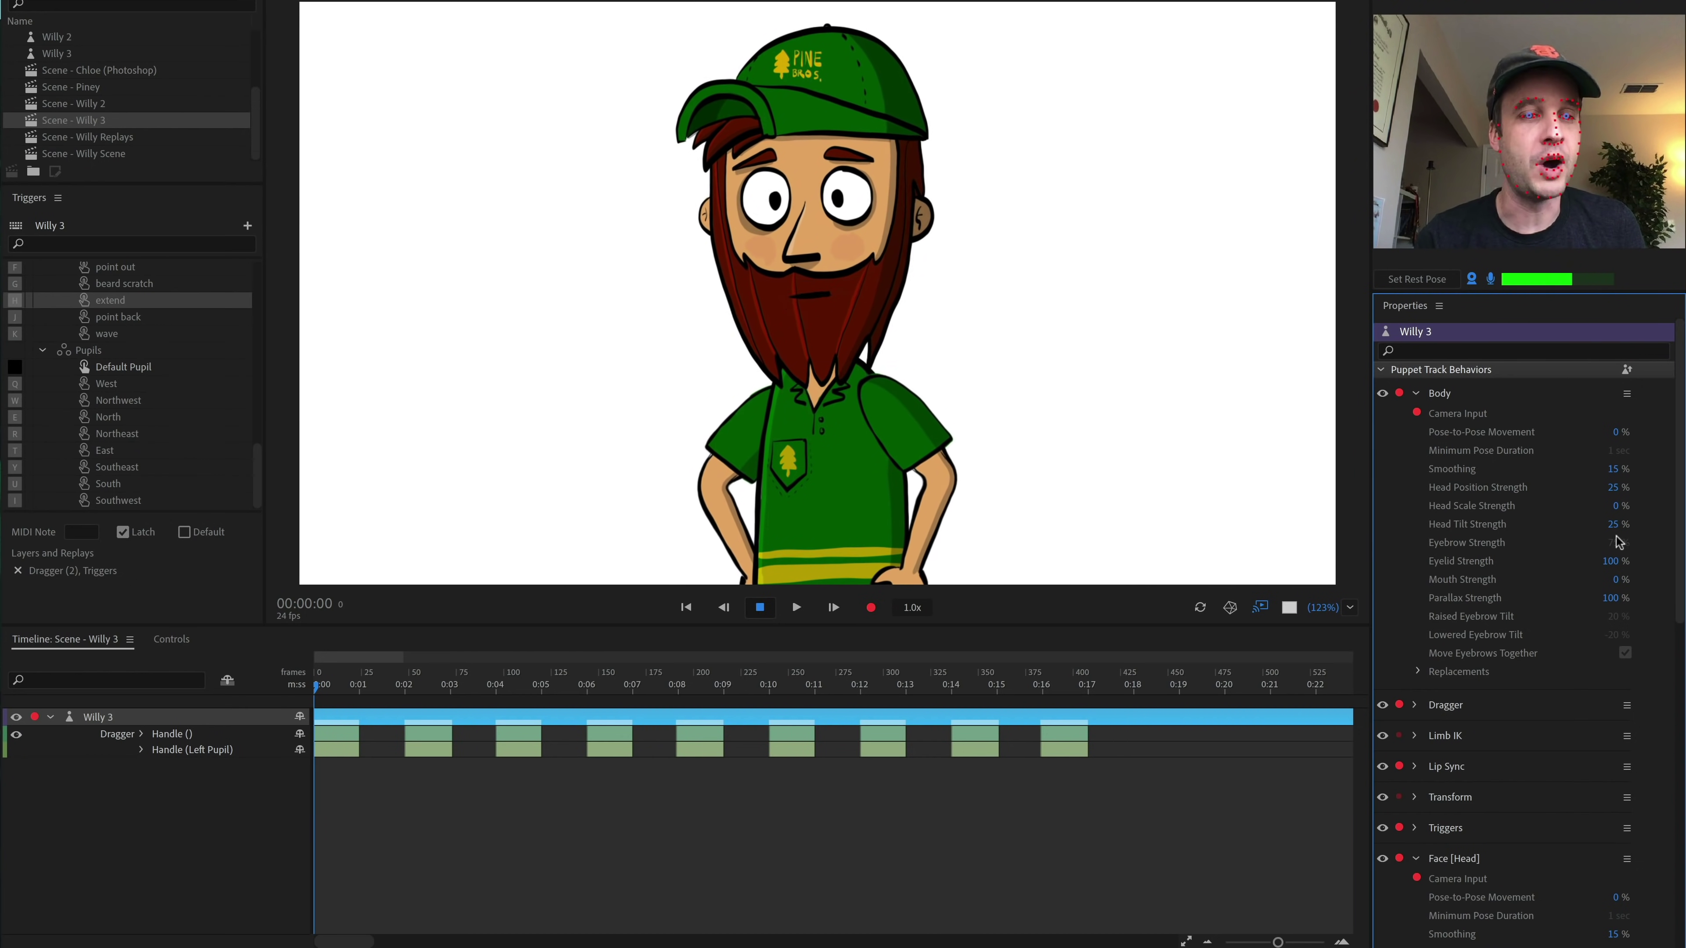
pyautogui.moveTo(1615, 526); pyautogui.dragTo(1606, 346)
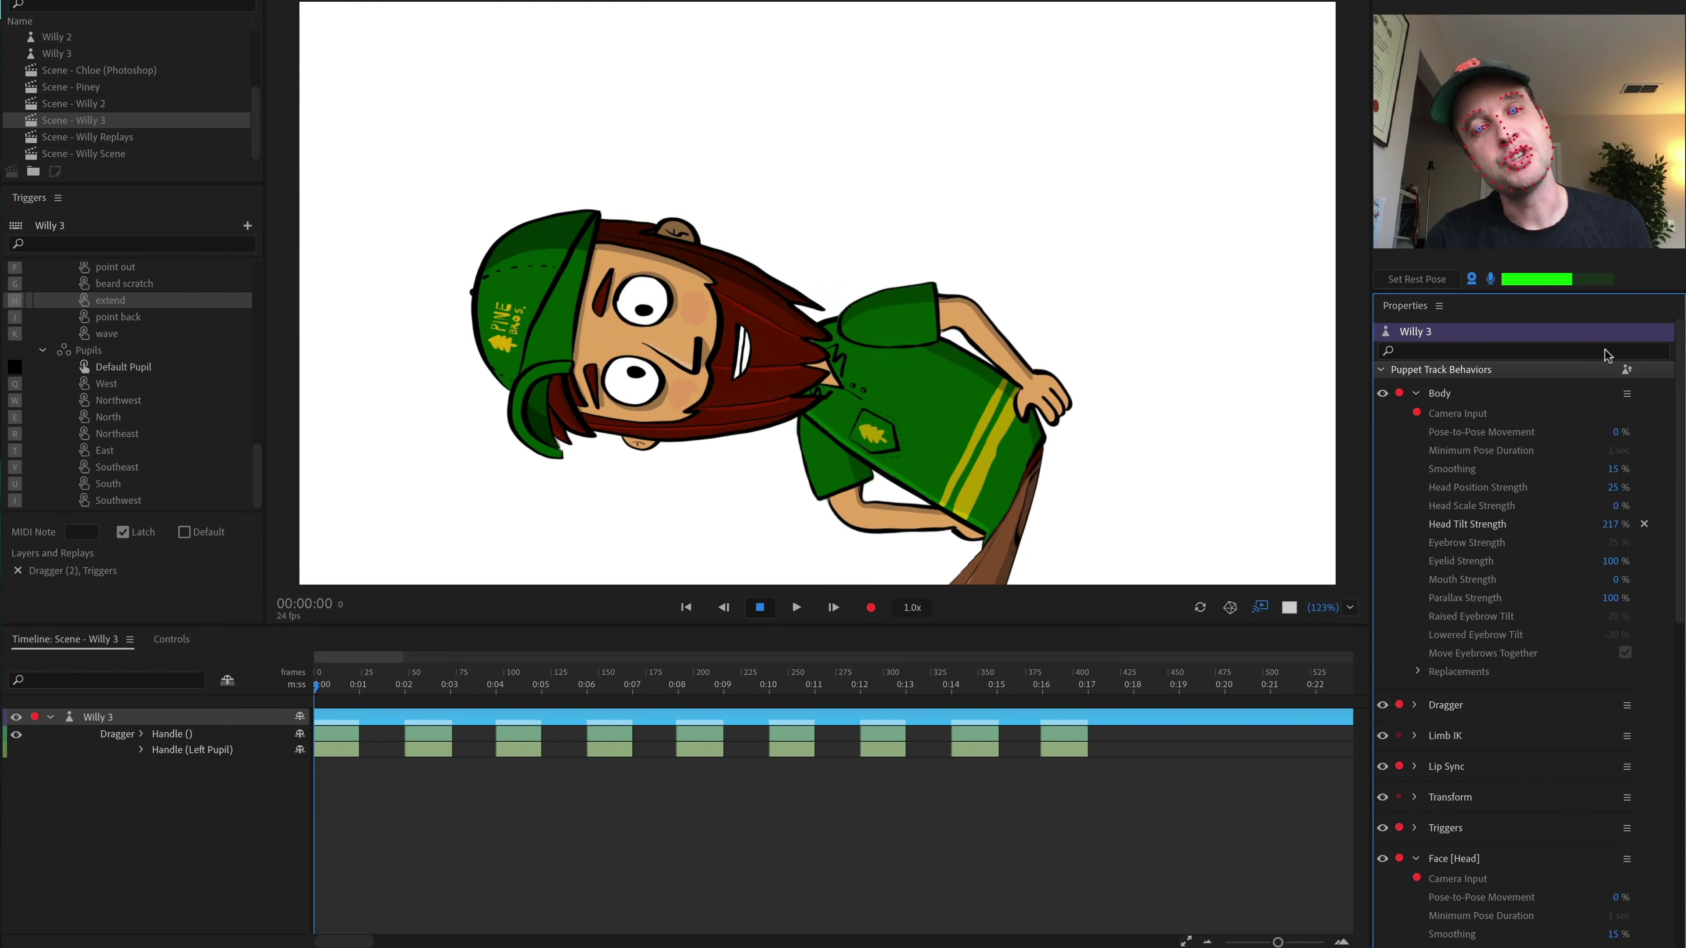
# Step: Reset the Body behavior's Head Tilt Strength, and try adjusting Head Tilt Strength and Head Position Strength in the Face [Head] behavior
pyautogui.click(1644, 525)
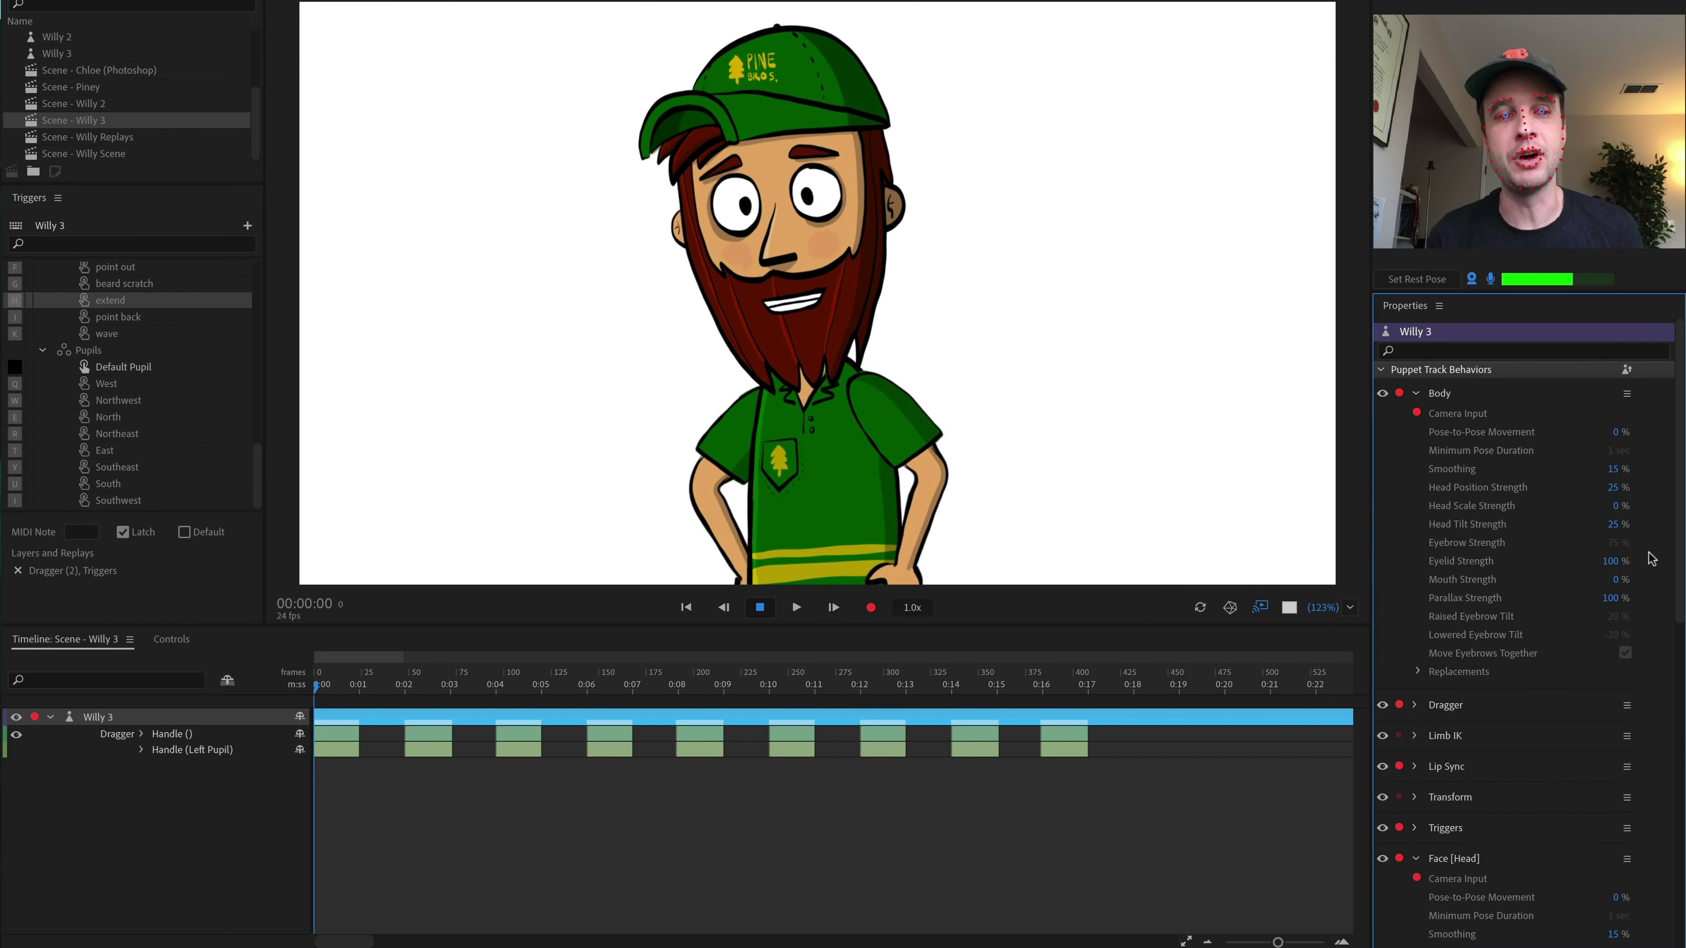
pyautogui.scroll(-5, 1652, 559)
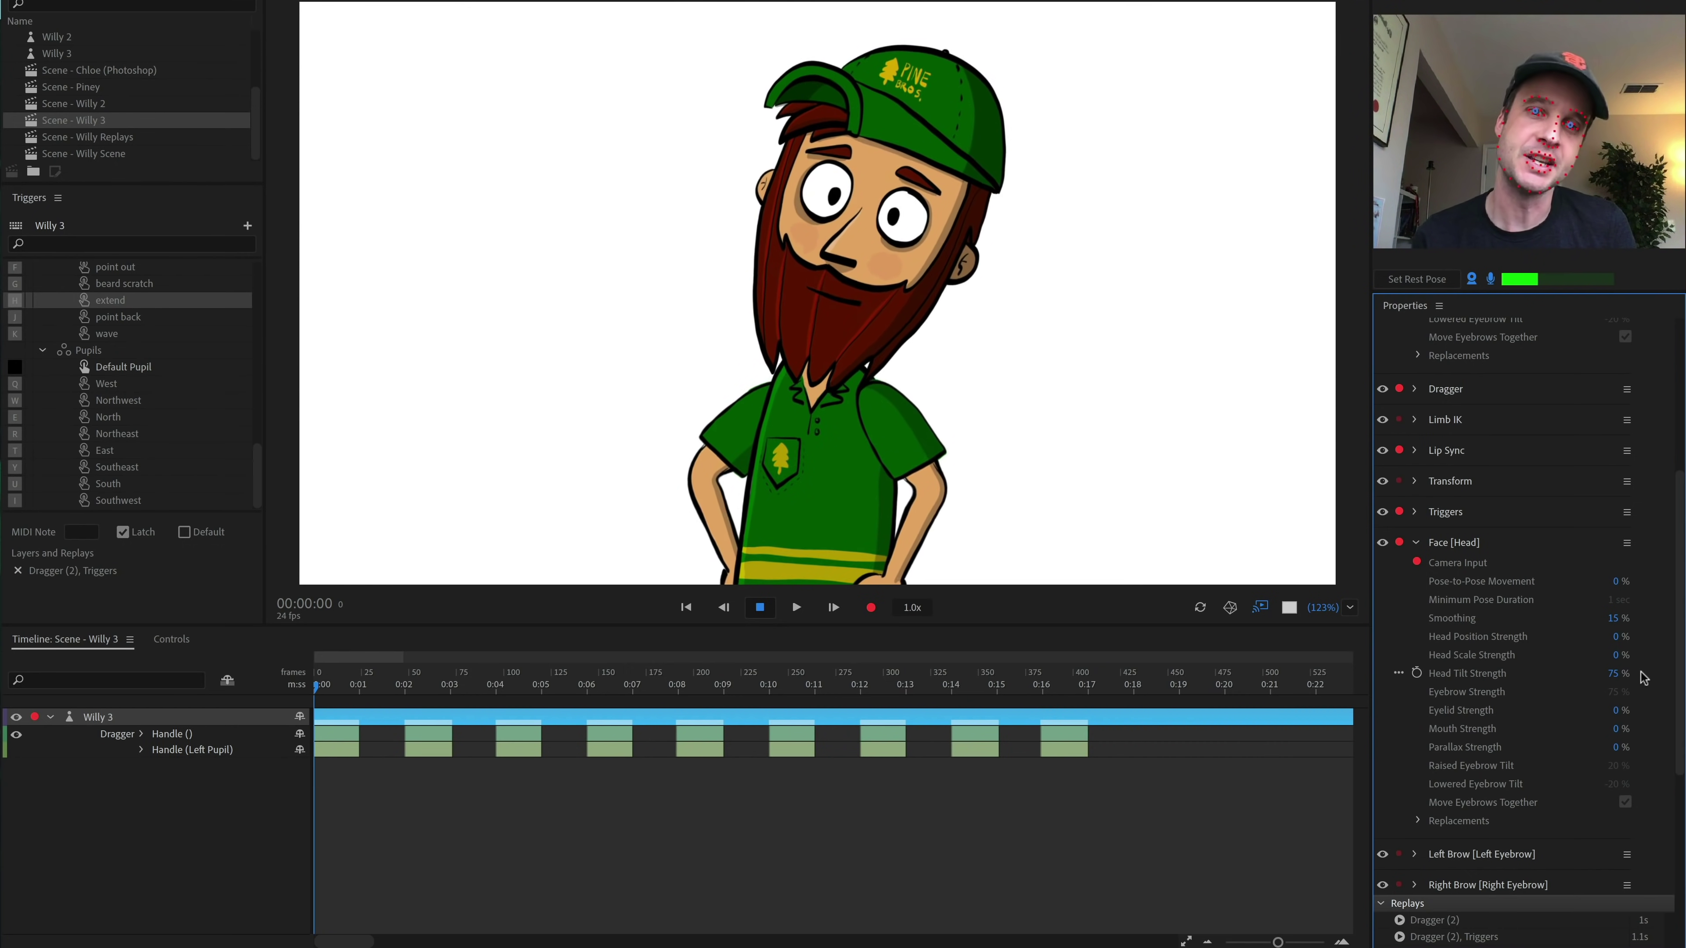
pyautogui.moveTo(1624, 681); pyautogui.dragTo(1631, 679)
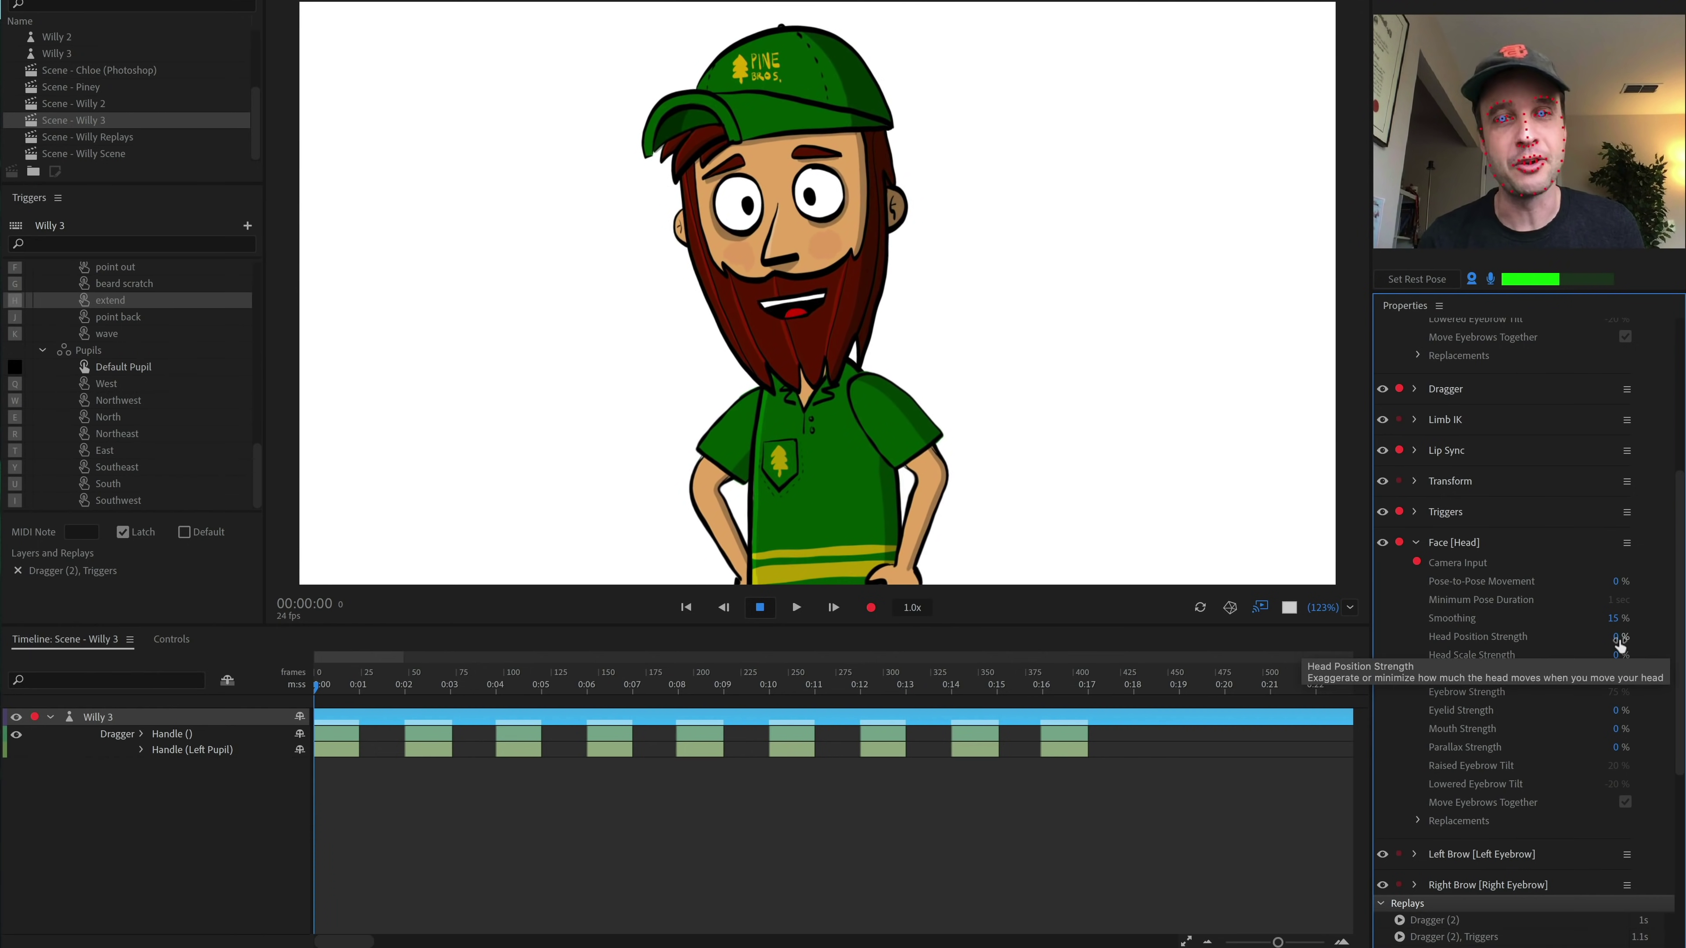
pyautogui.moveTo(1617, 638); pyautogui.dragTo(1634, 555)
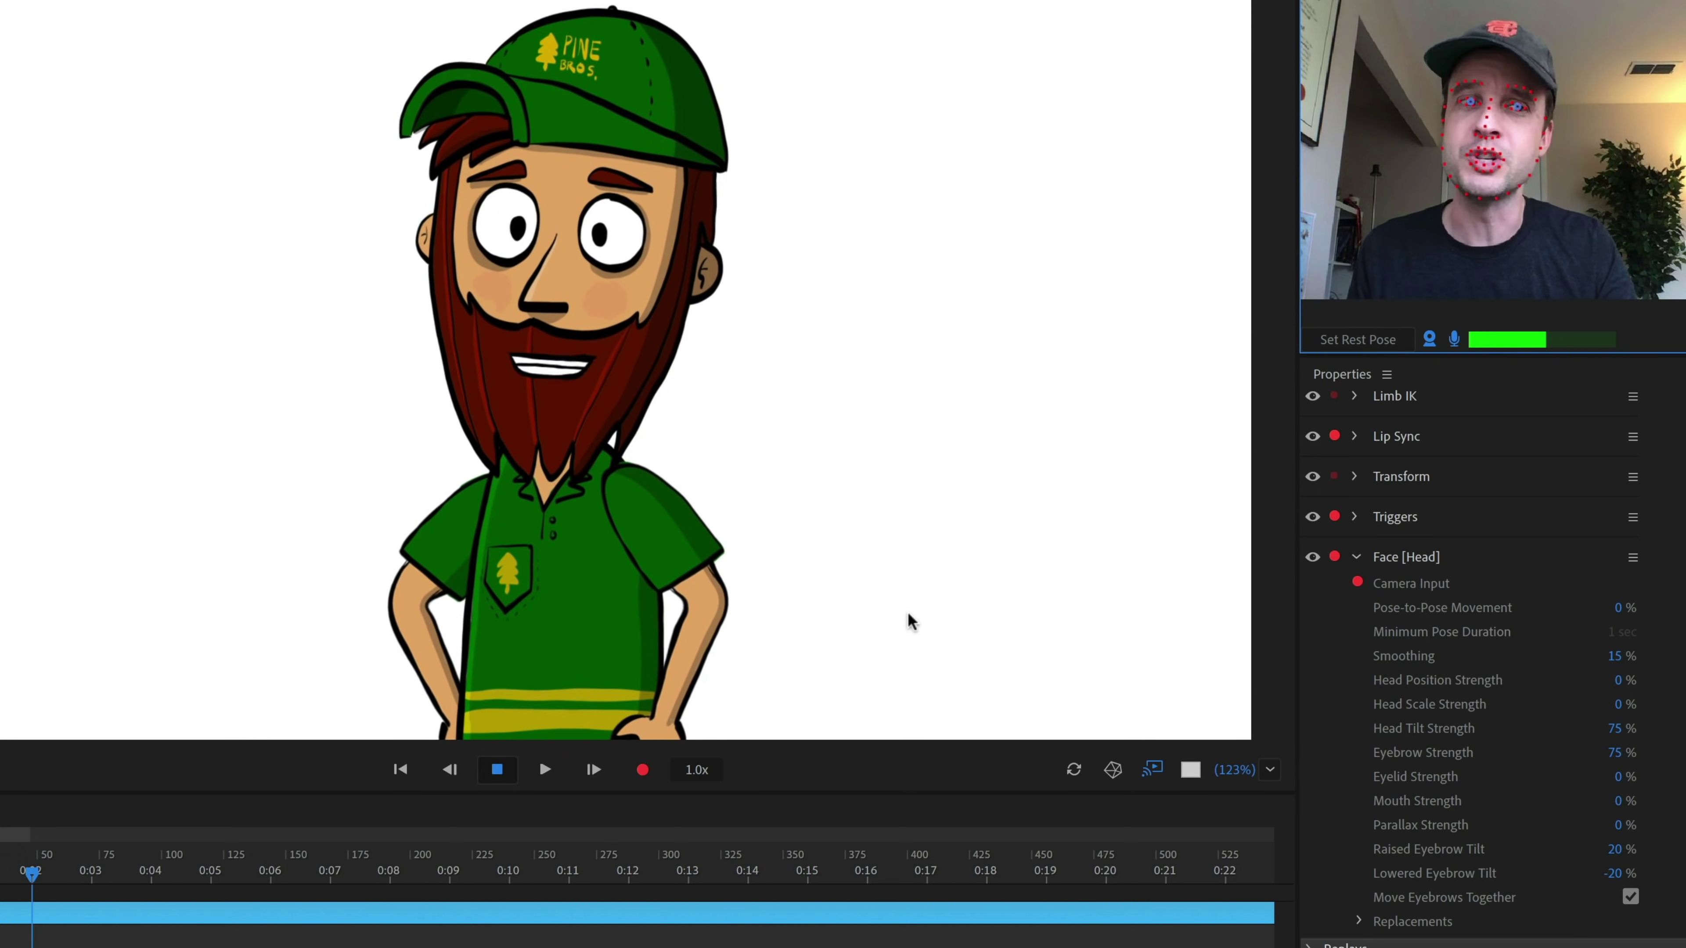
# Step: Turn off Move Eyebrows Together in the Face [Head] behavior and add a Transform behavior to the Left Eyebrow and Right Eyebrow layers
pyautogui.click(1631, 897)
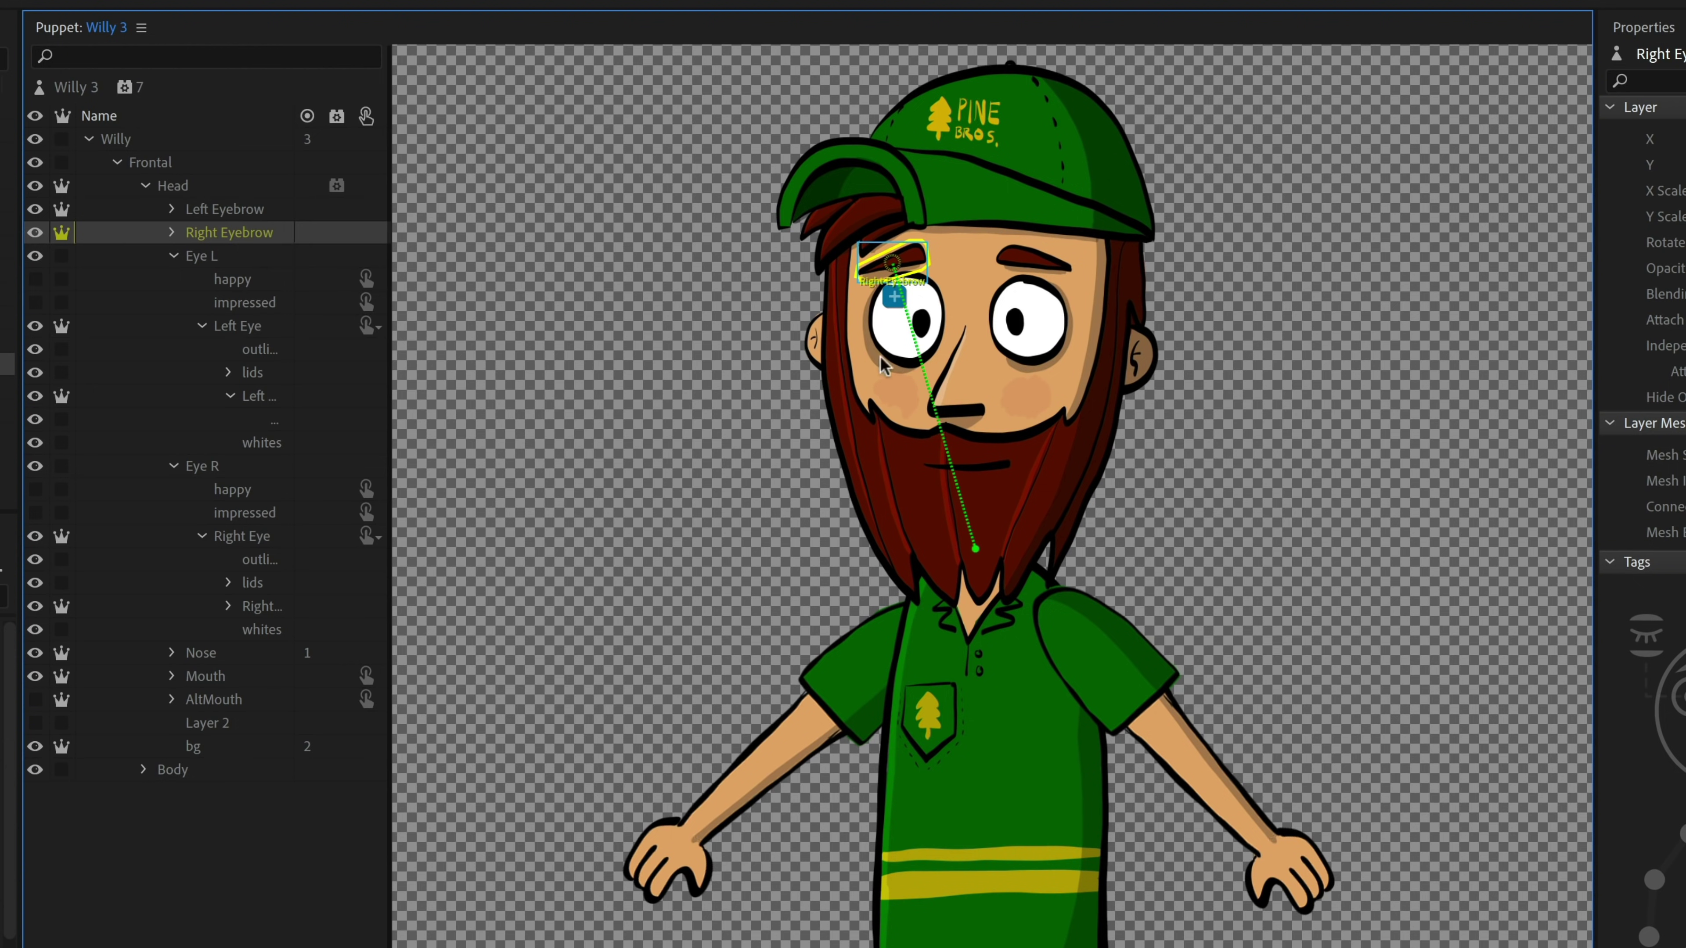
pyautogui.keyDown('ctrl'); pyautogui.click(245, 209); pyautogui.keyUp('ctrl')
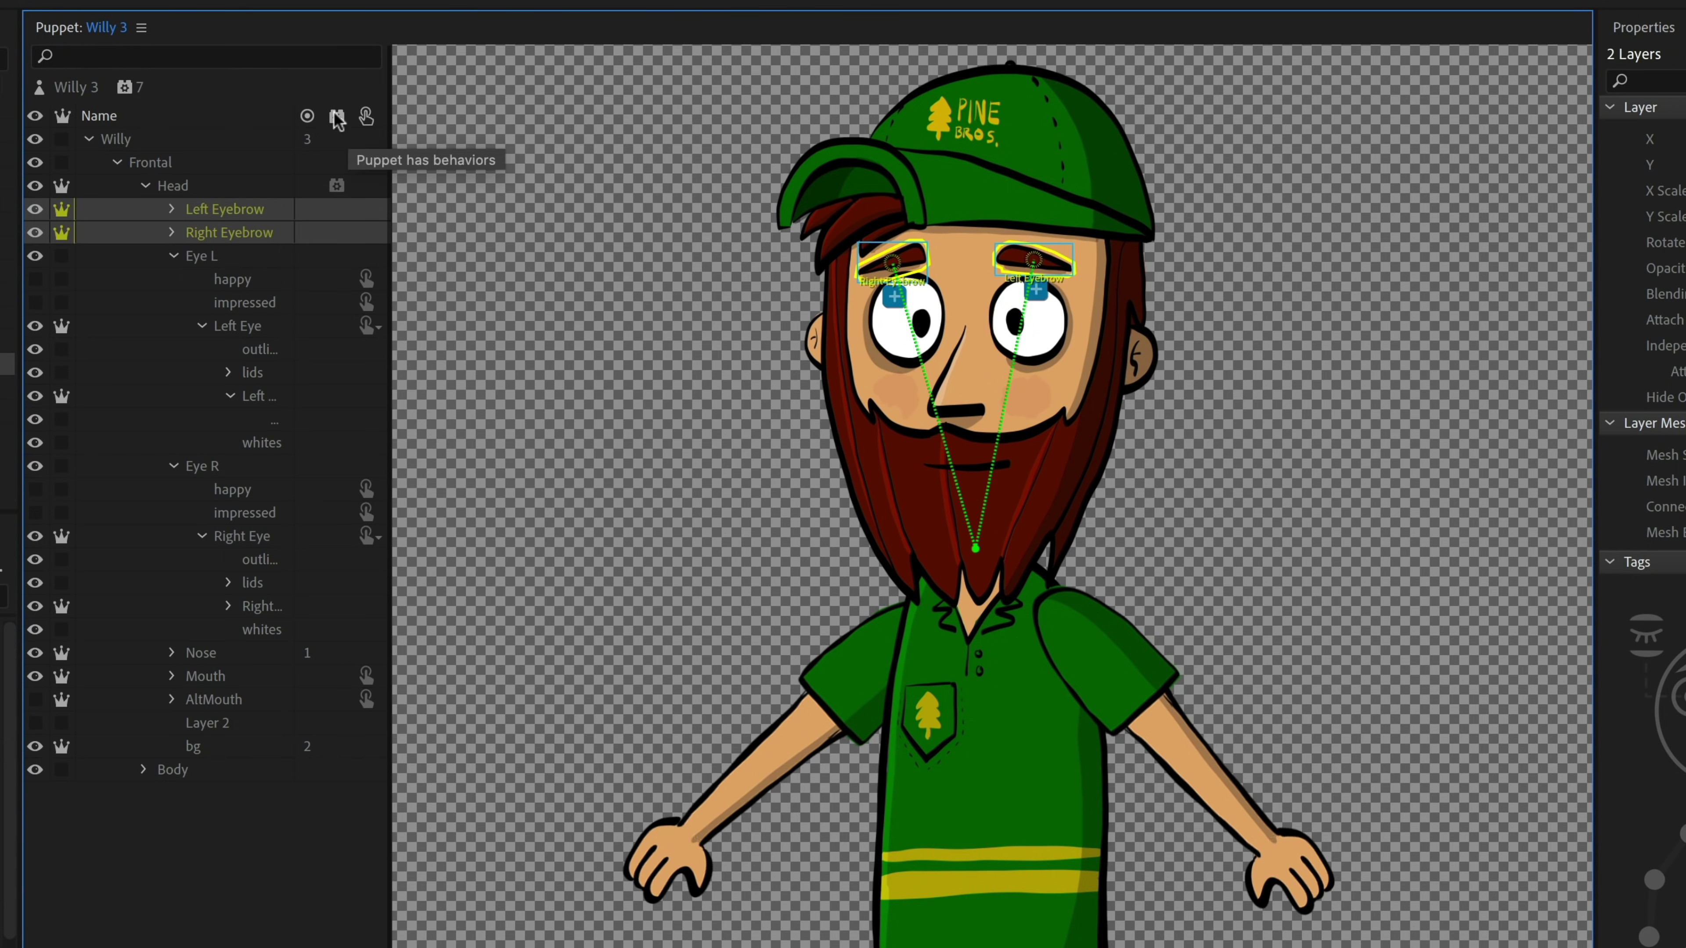
pyautogui.click(337, 211)
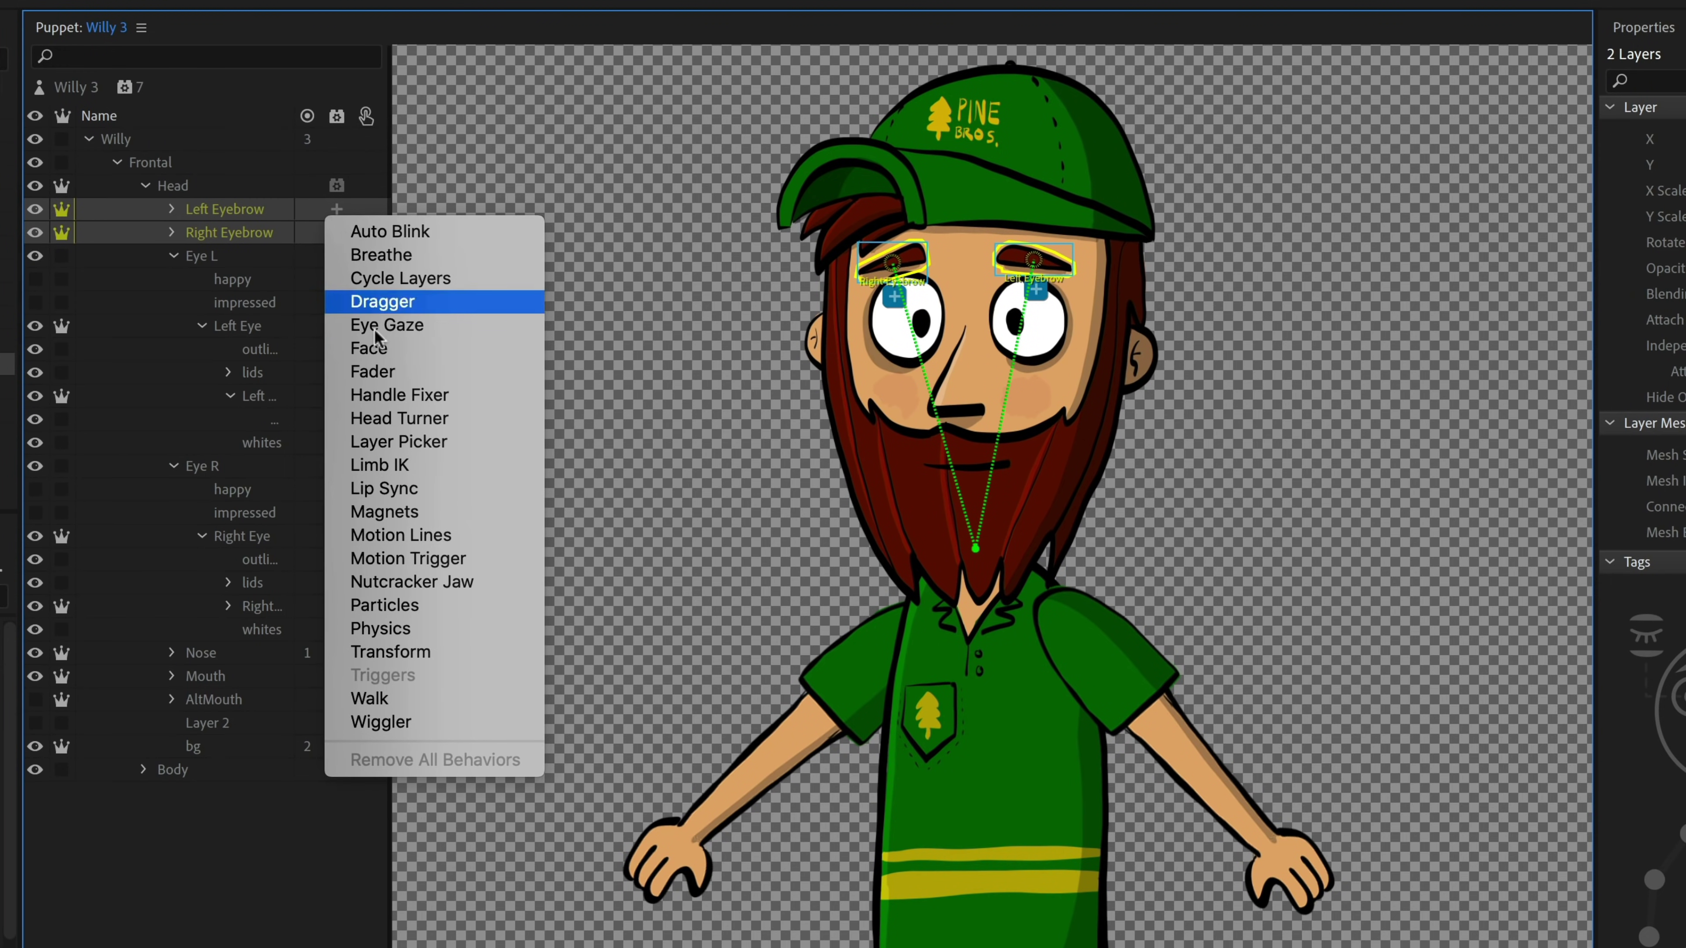
pyautogui.click(431, 649)
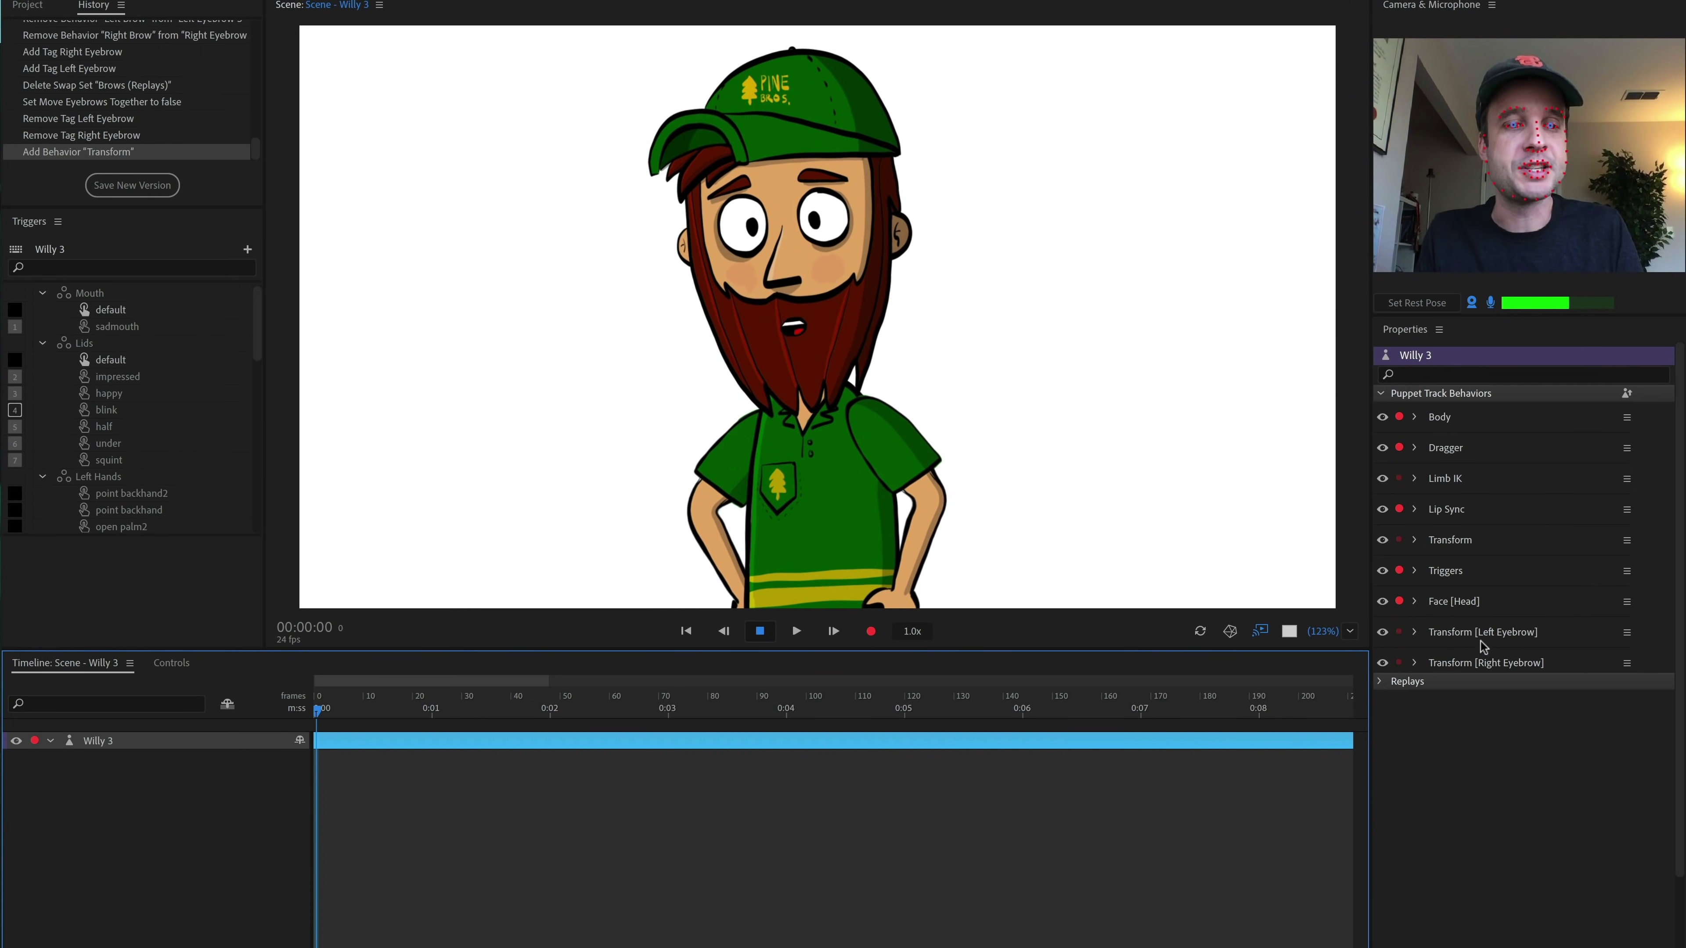
# Step: Enable Position X, Position Y and Rotation keyframes at the timeline start for both the Left Eyebrow and Right Eyebrow Transform behaviors
pyautogui.click(1416, 633)
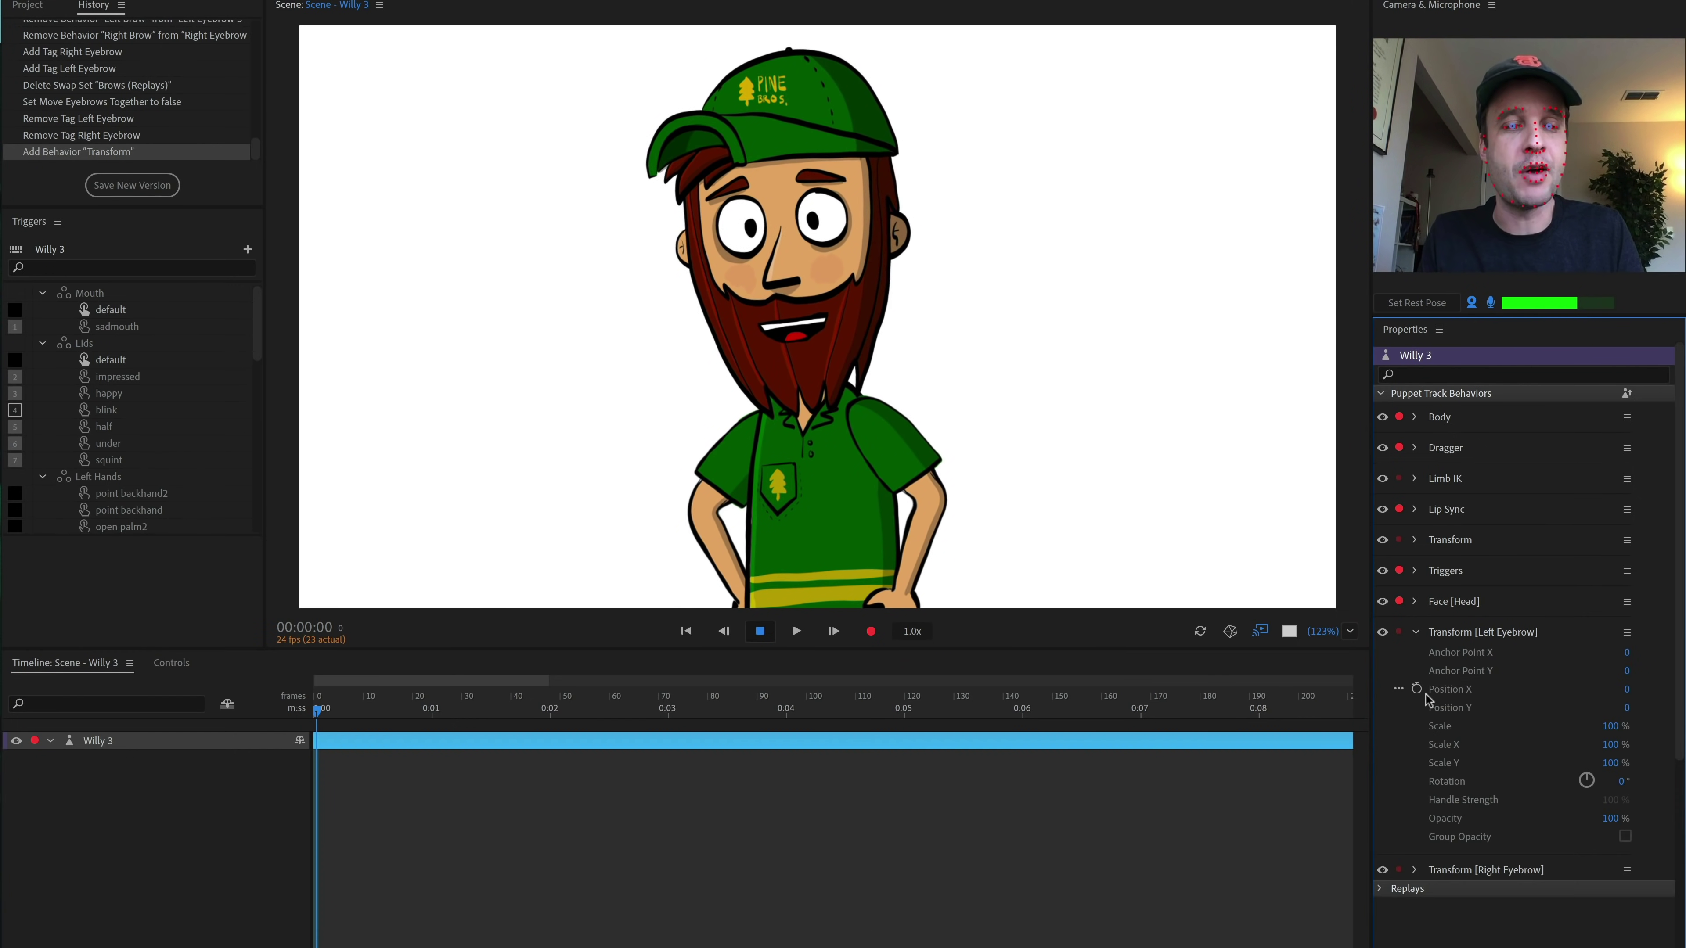
pyautogui.click(1416, 871)
pyautogui.scroll(-3, 1506, 702)
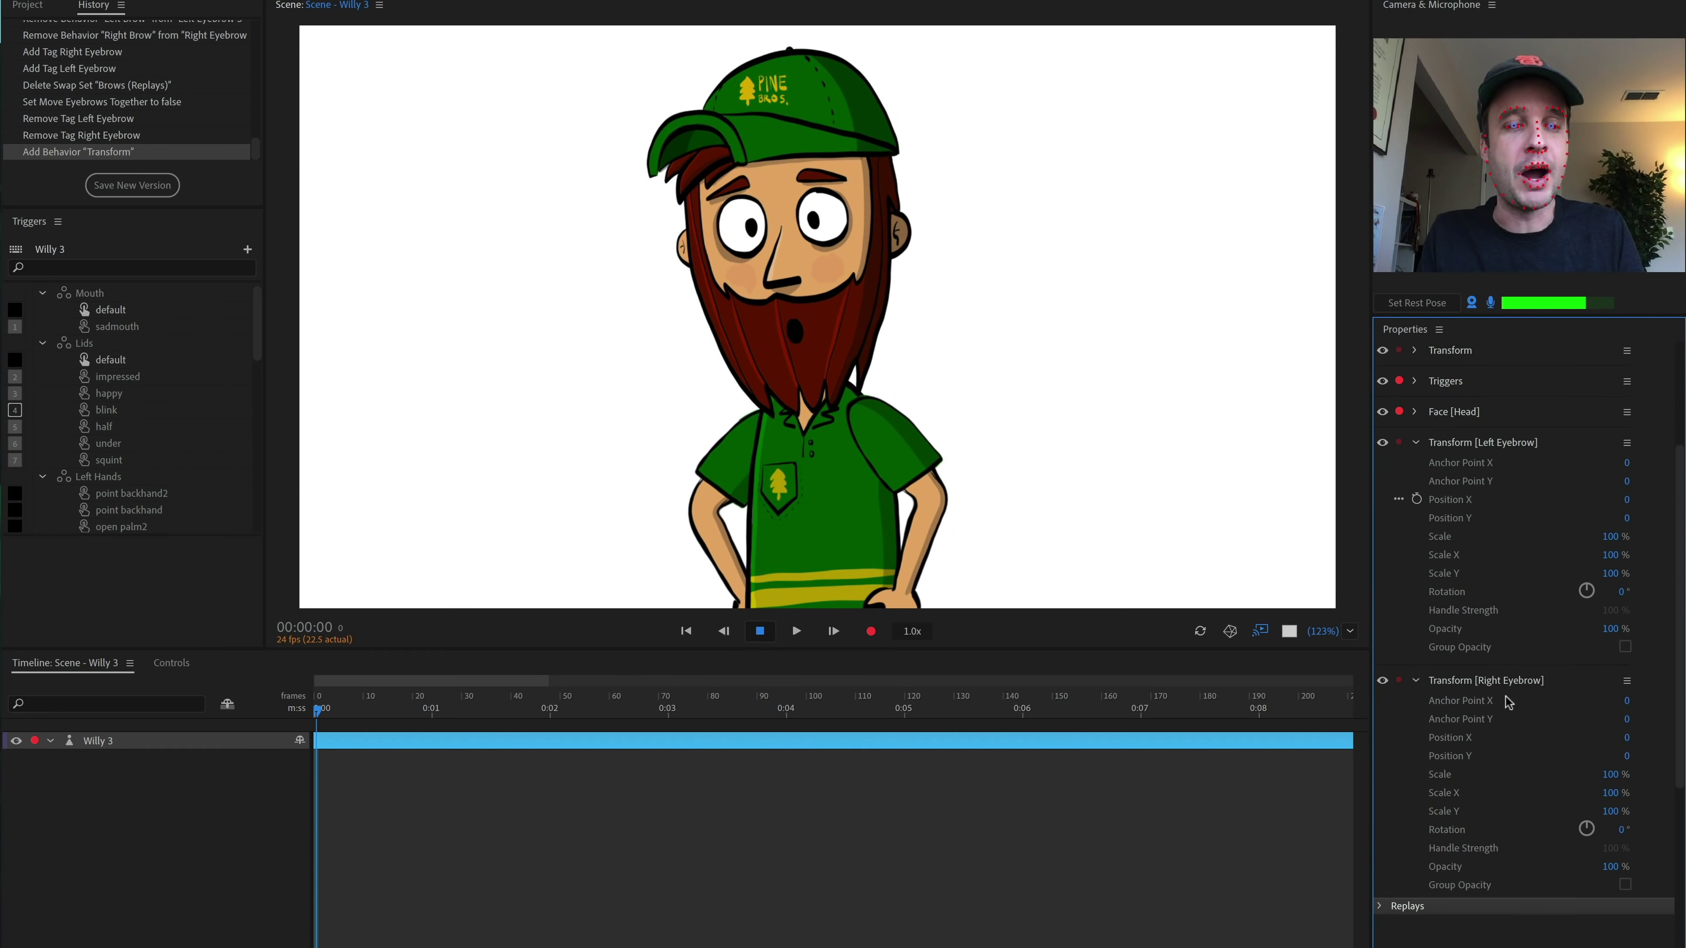
pyautogui.click(545, 712)
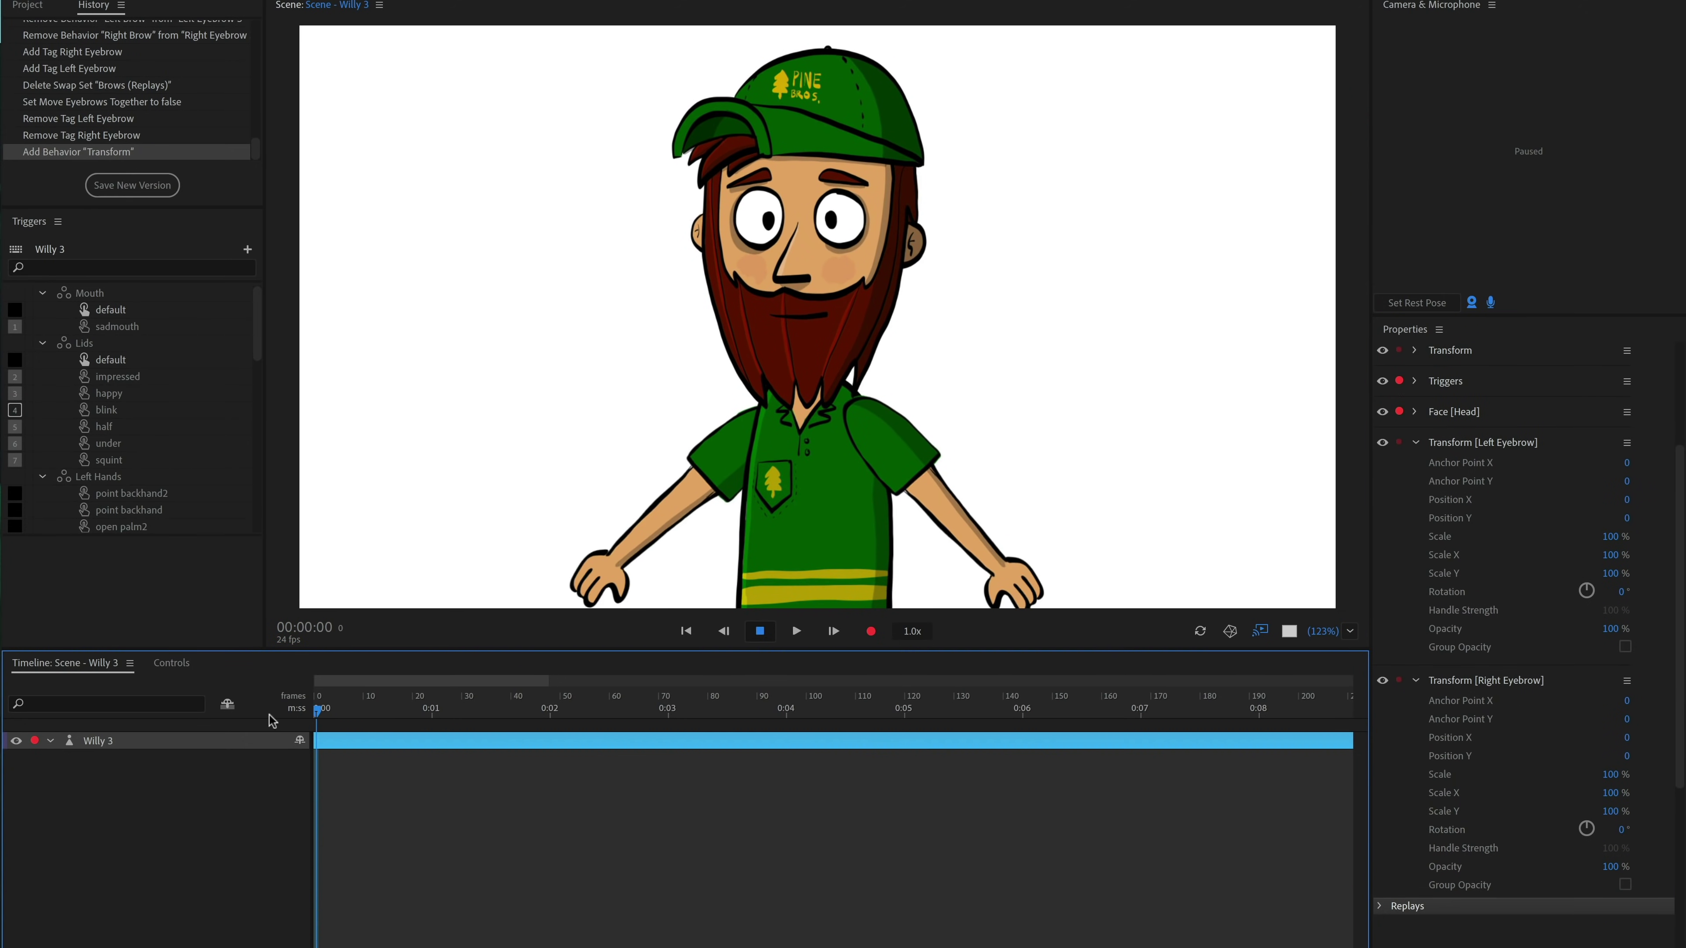
pyautogui.click(1214, 580)
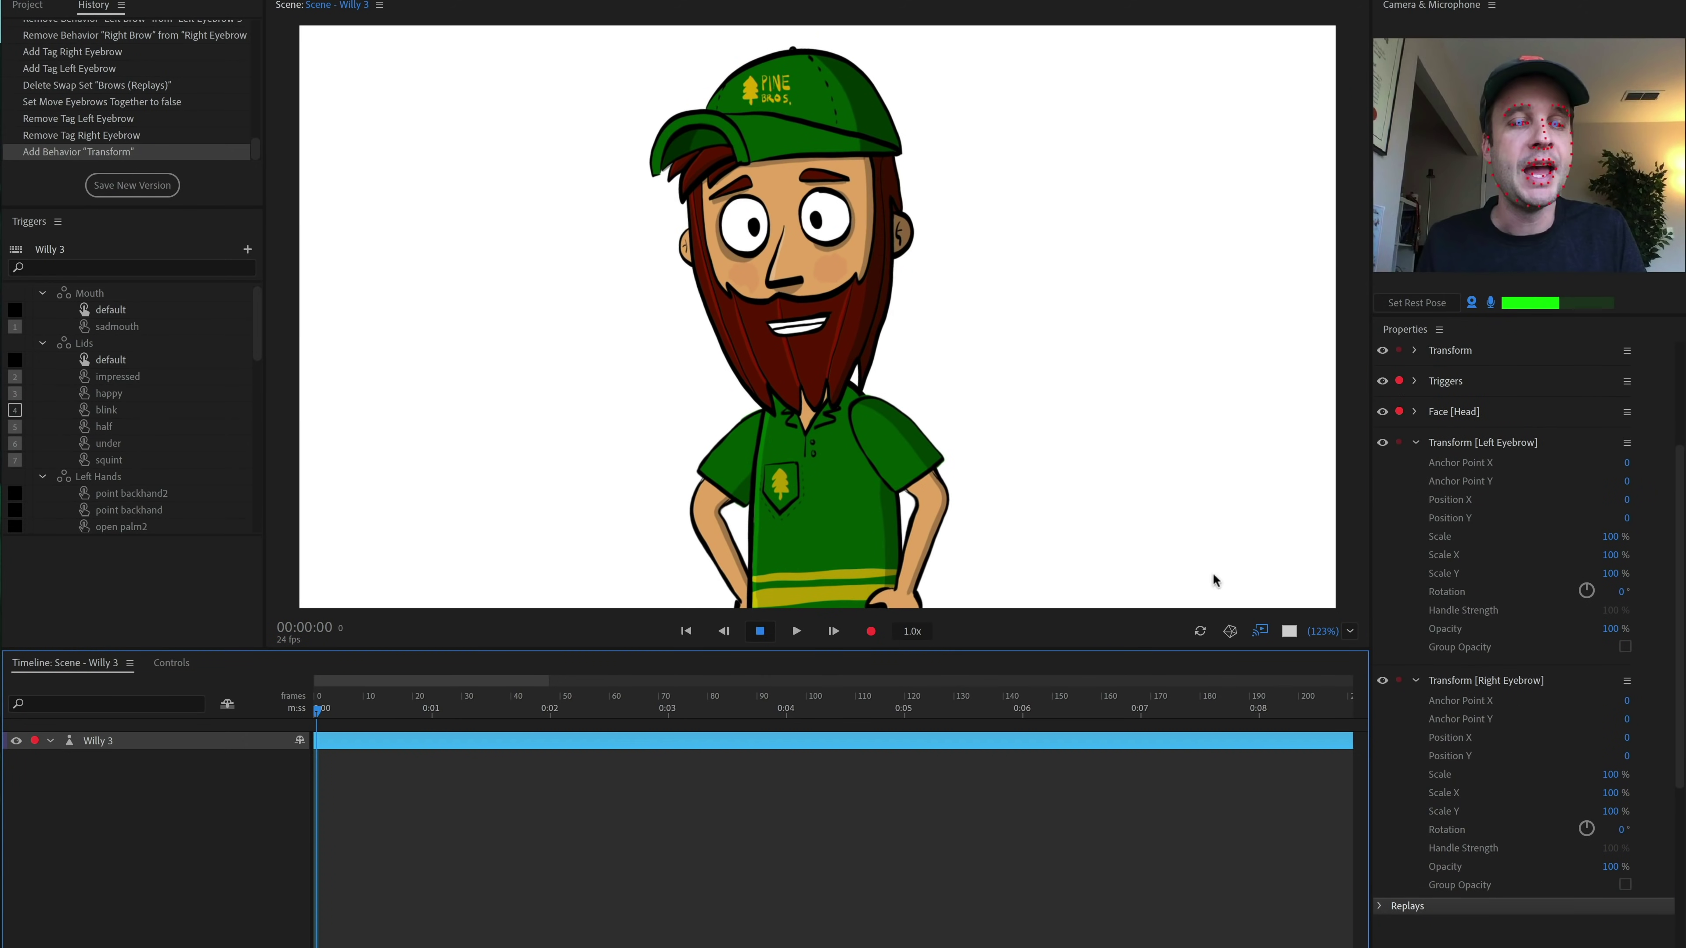
pyautogui.click(1416, 500)
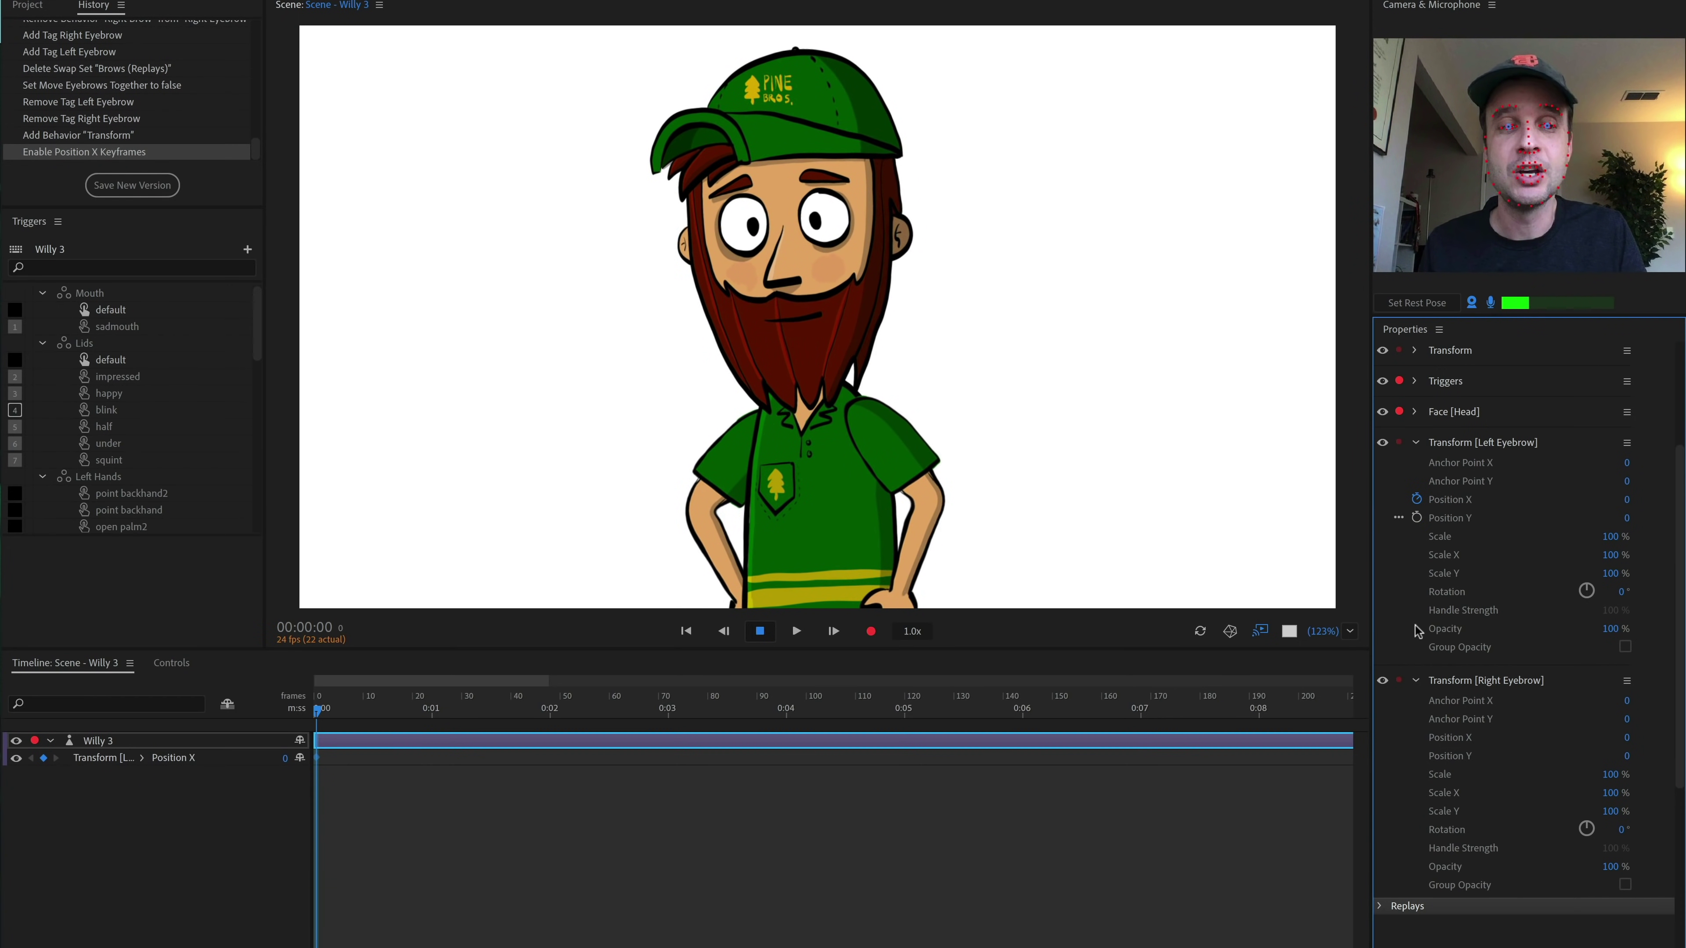
pyautogui.click(1417, 518)
pyautogui.click(1416, 591)
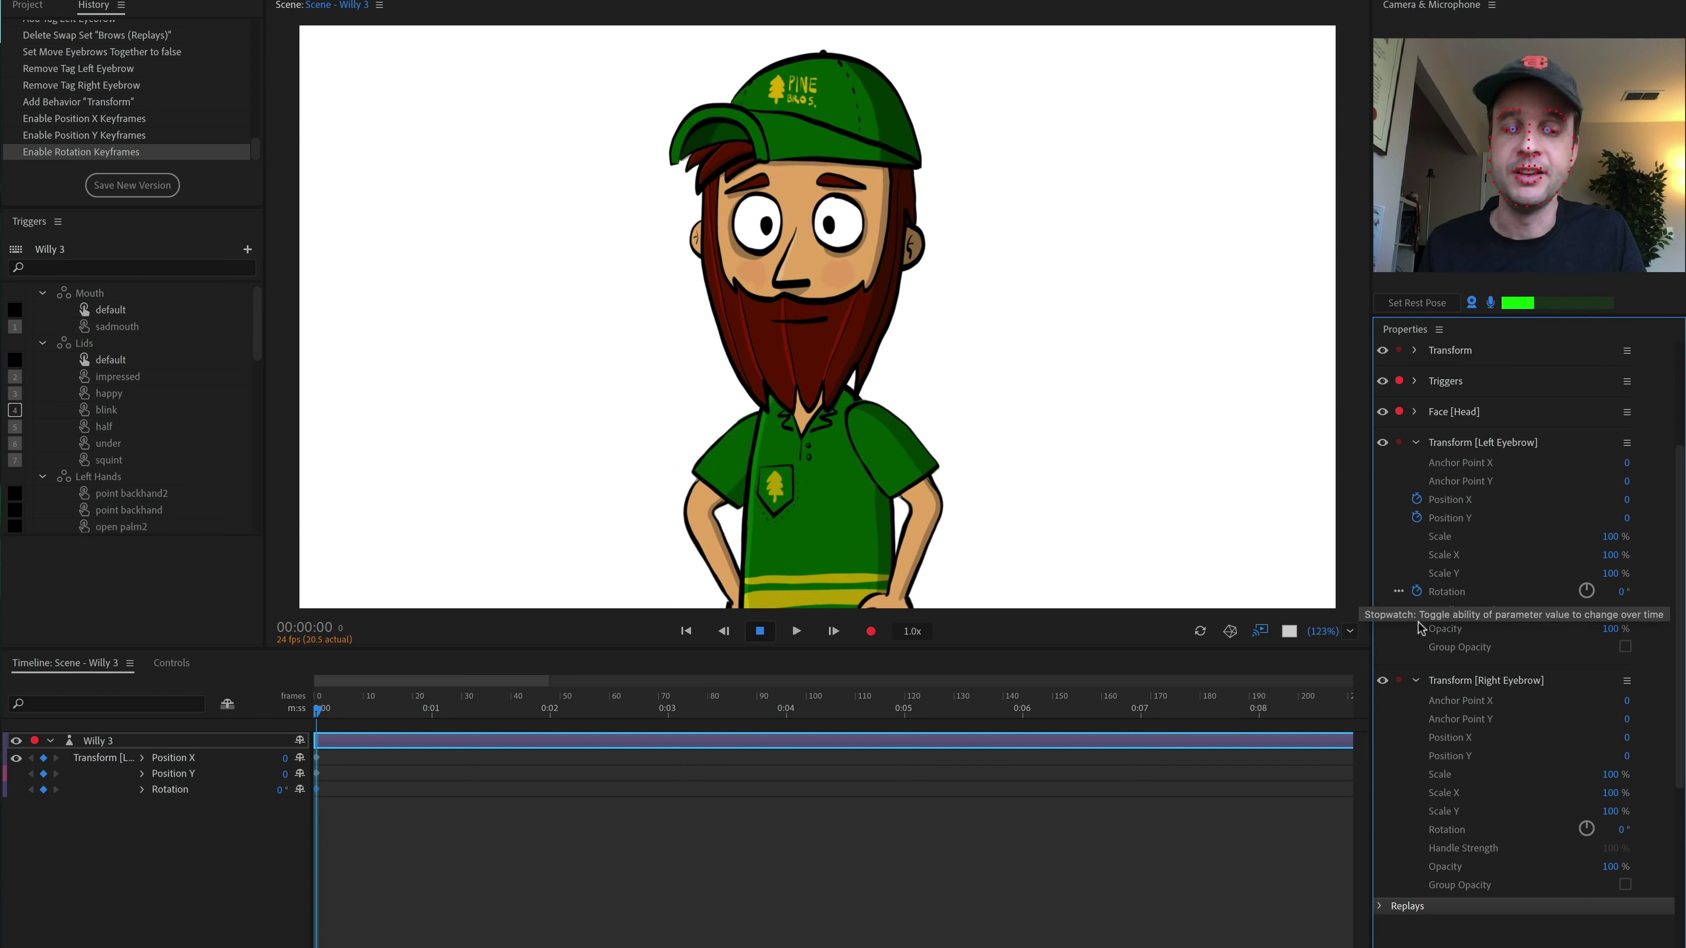
pyautogui.click(1416, 737)
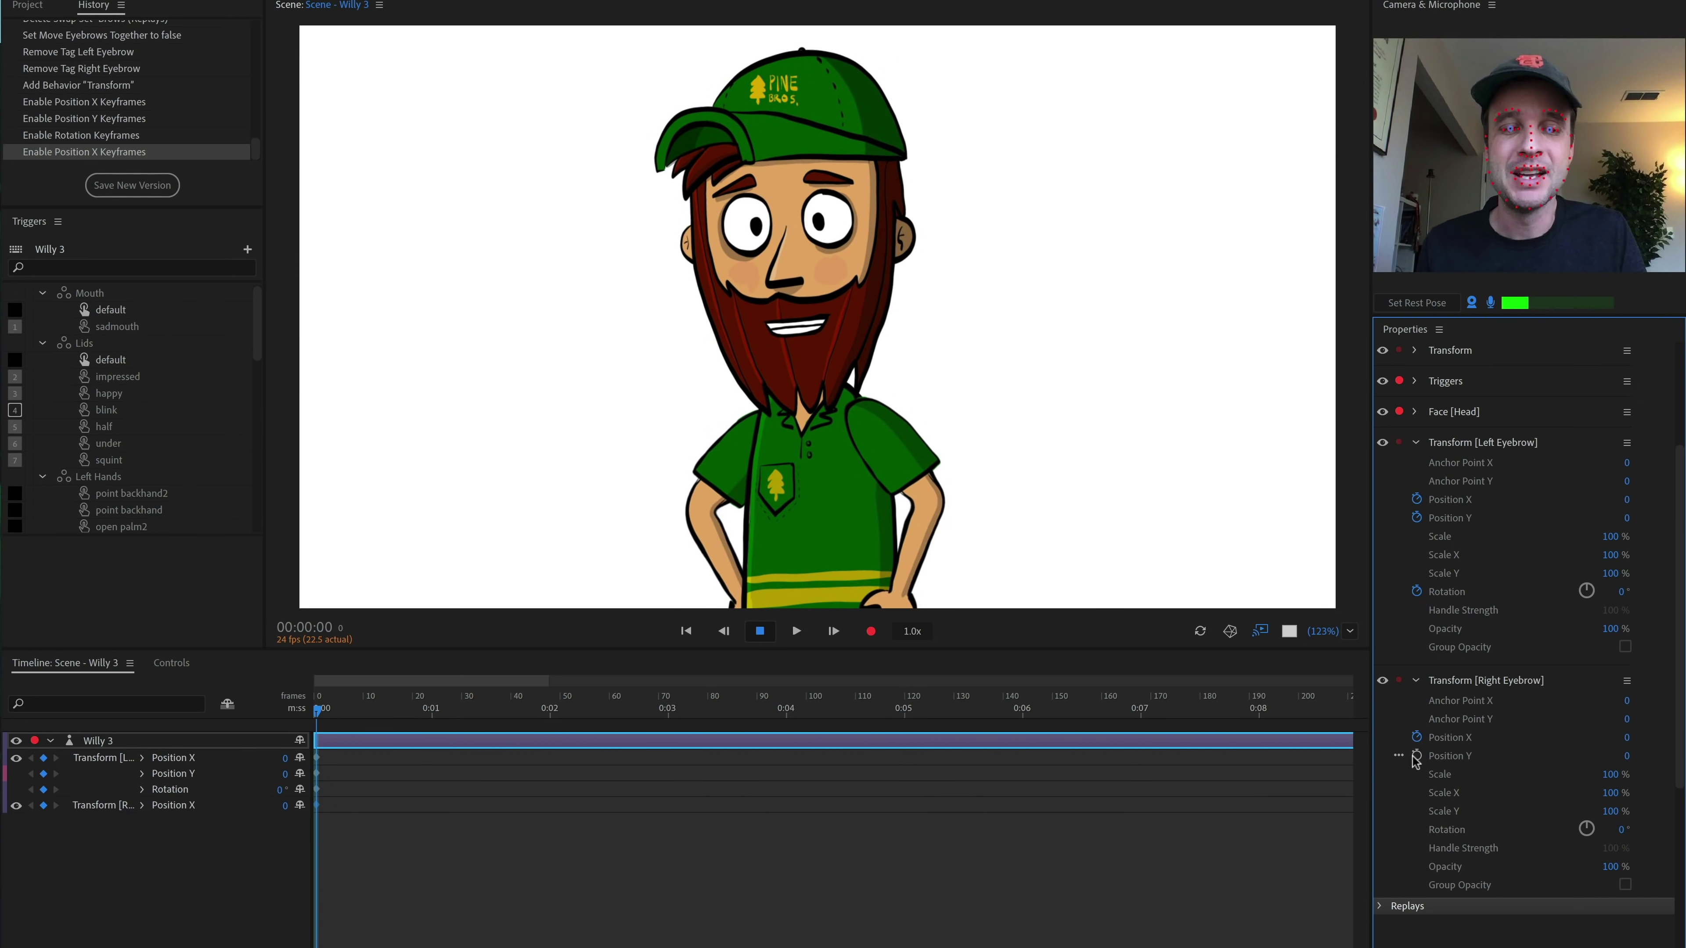
pyautogui.click(1417, 755)
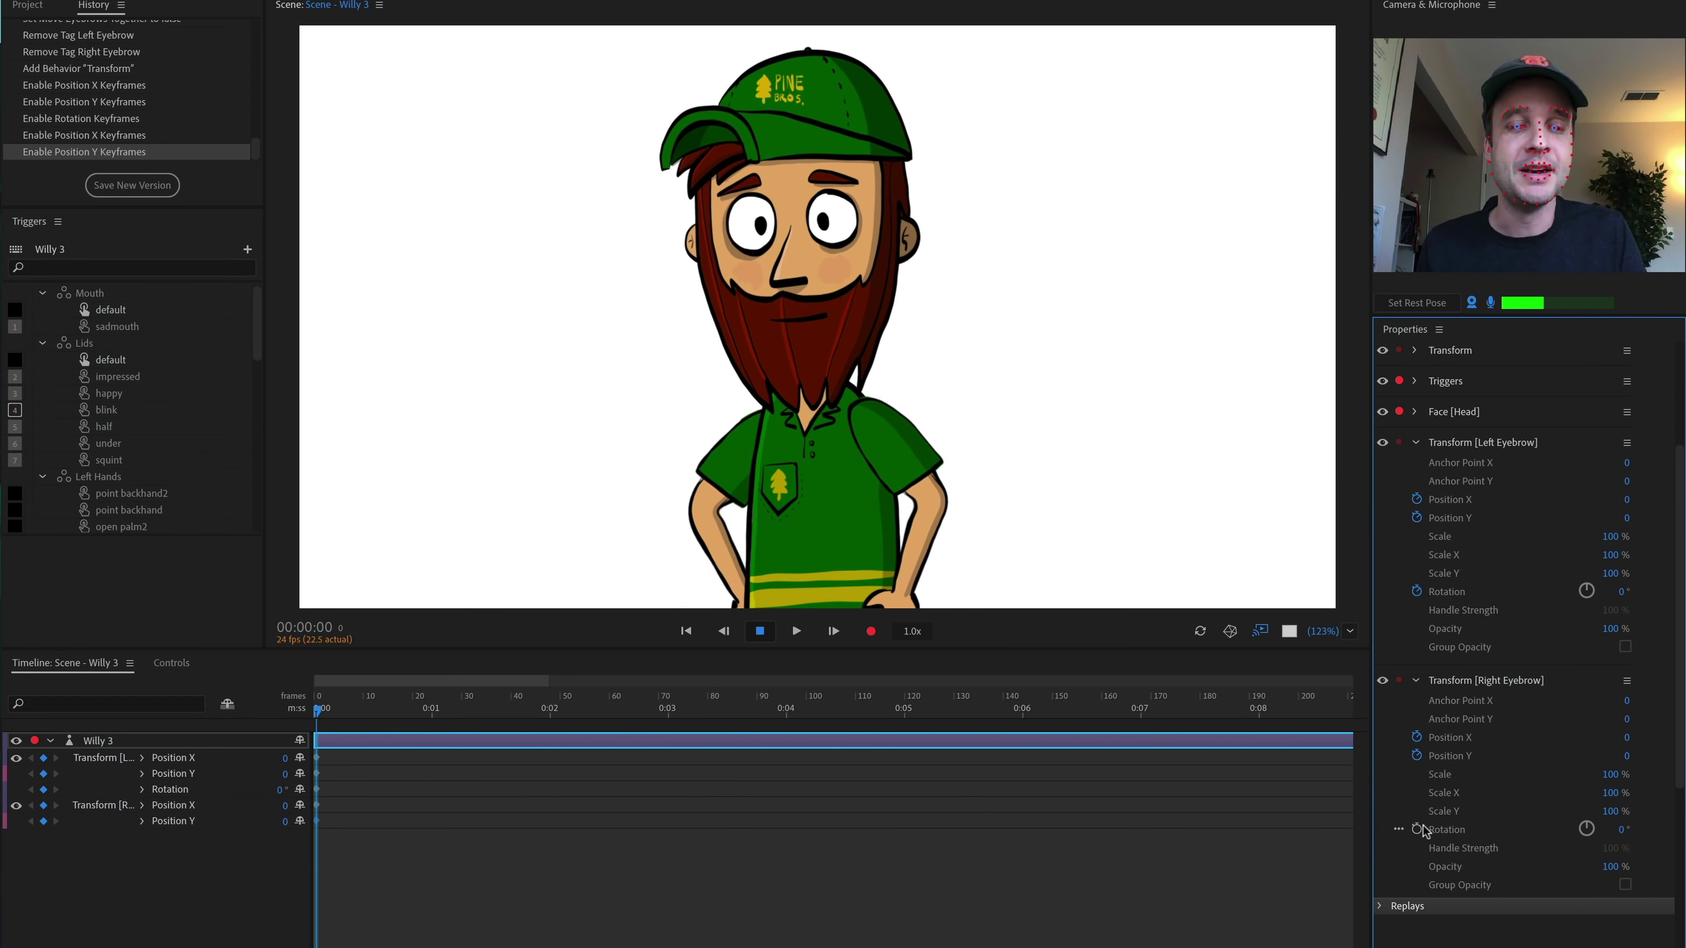
pyautogui.click(1418, 830)
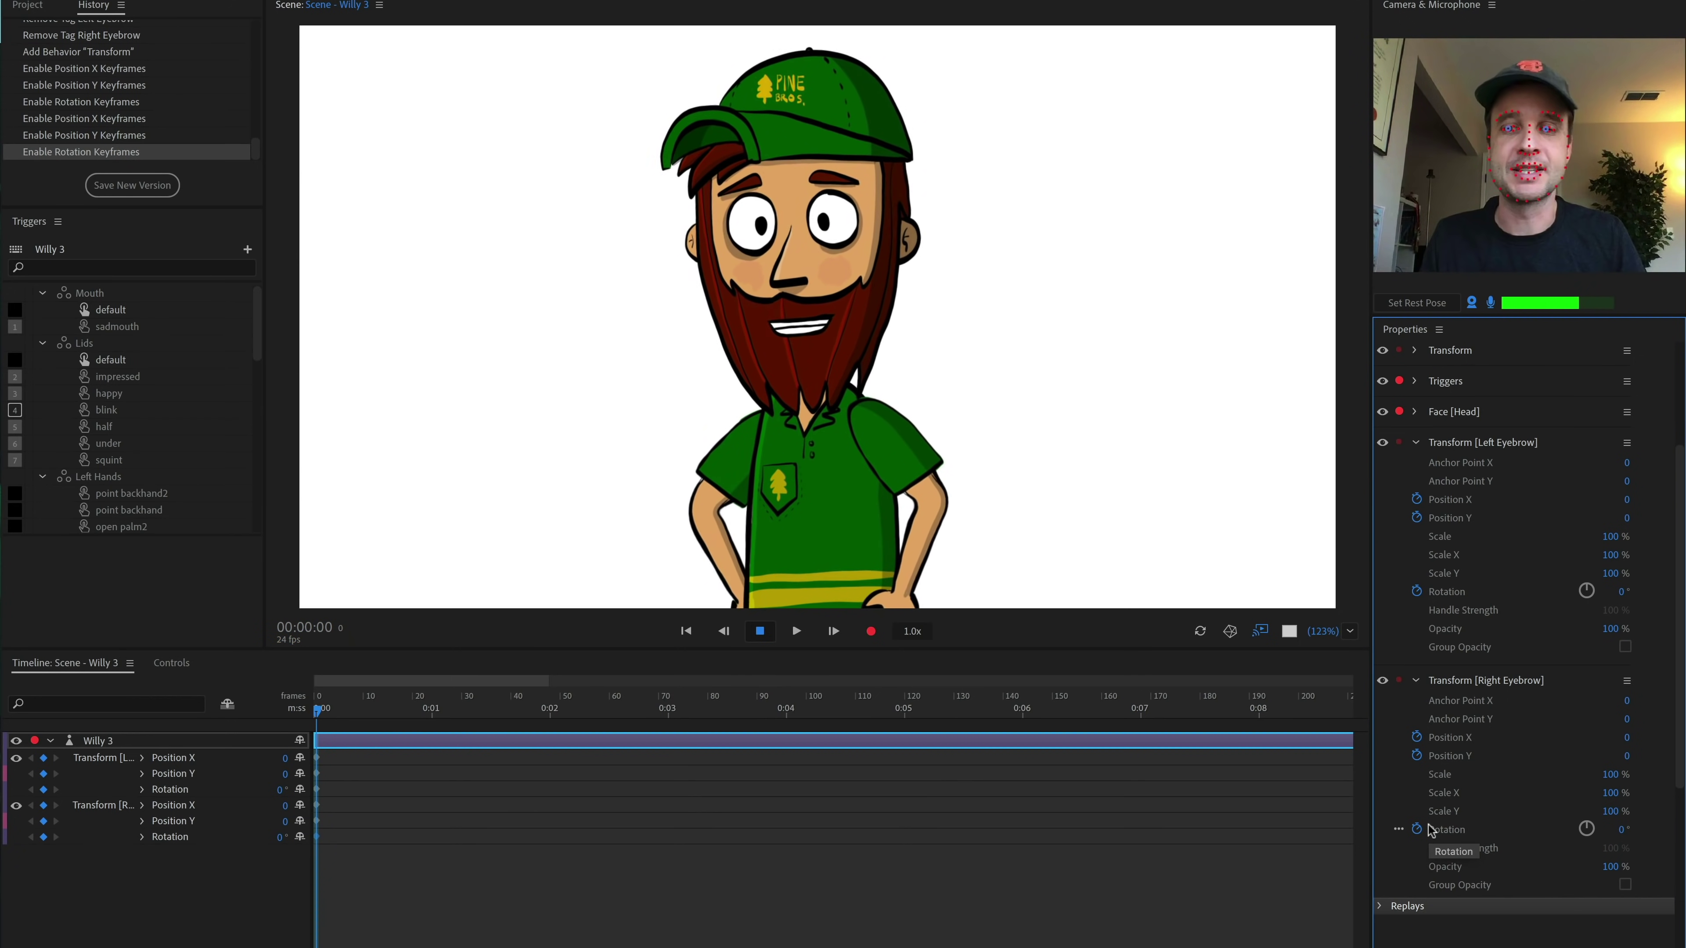
# Step: Copy the six starting eyebrow keyframes and paste them at 0:01 and 0:02 on the timeline
pyautogui.moveTo(414, 722); pyautogui.dragTo(425, 714)
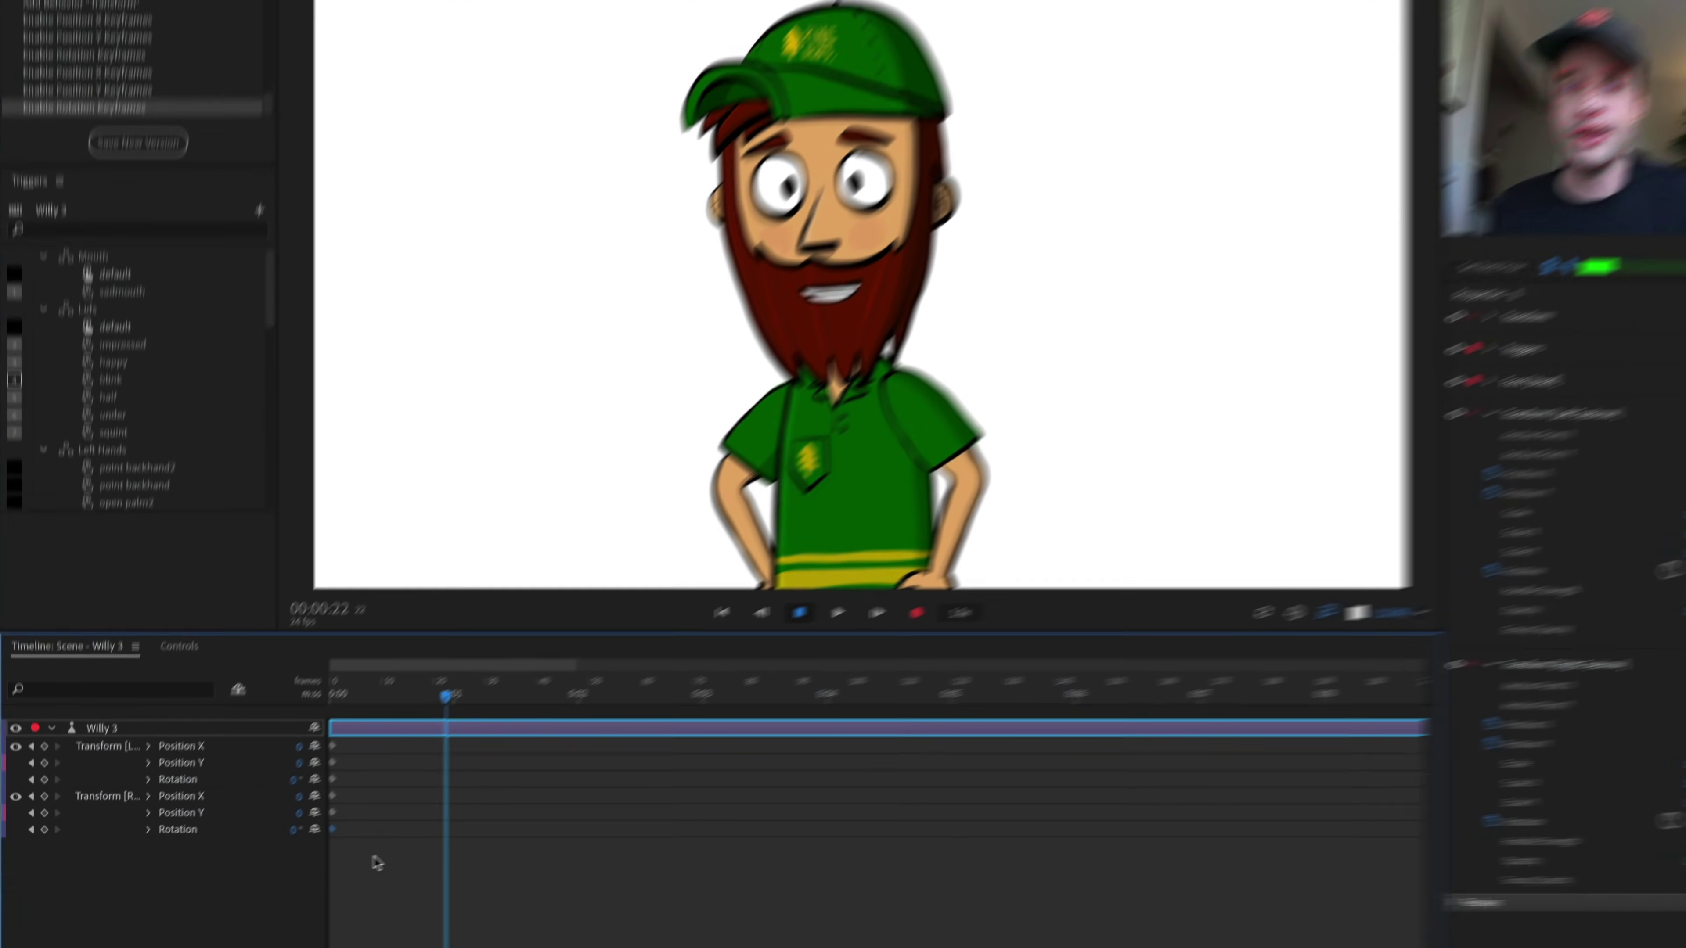
pyautogui.moveTo(343, 865); pyautogui.dragTo(305, 758)
pyautogui.moveTo(515, 607); pyautogui.dragTo(512, 612)
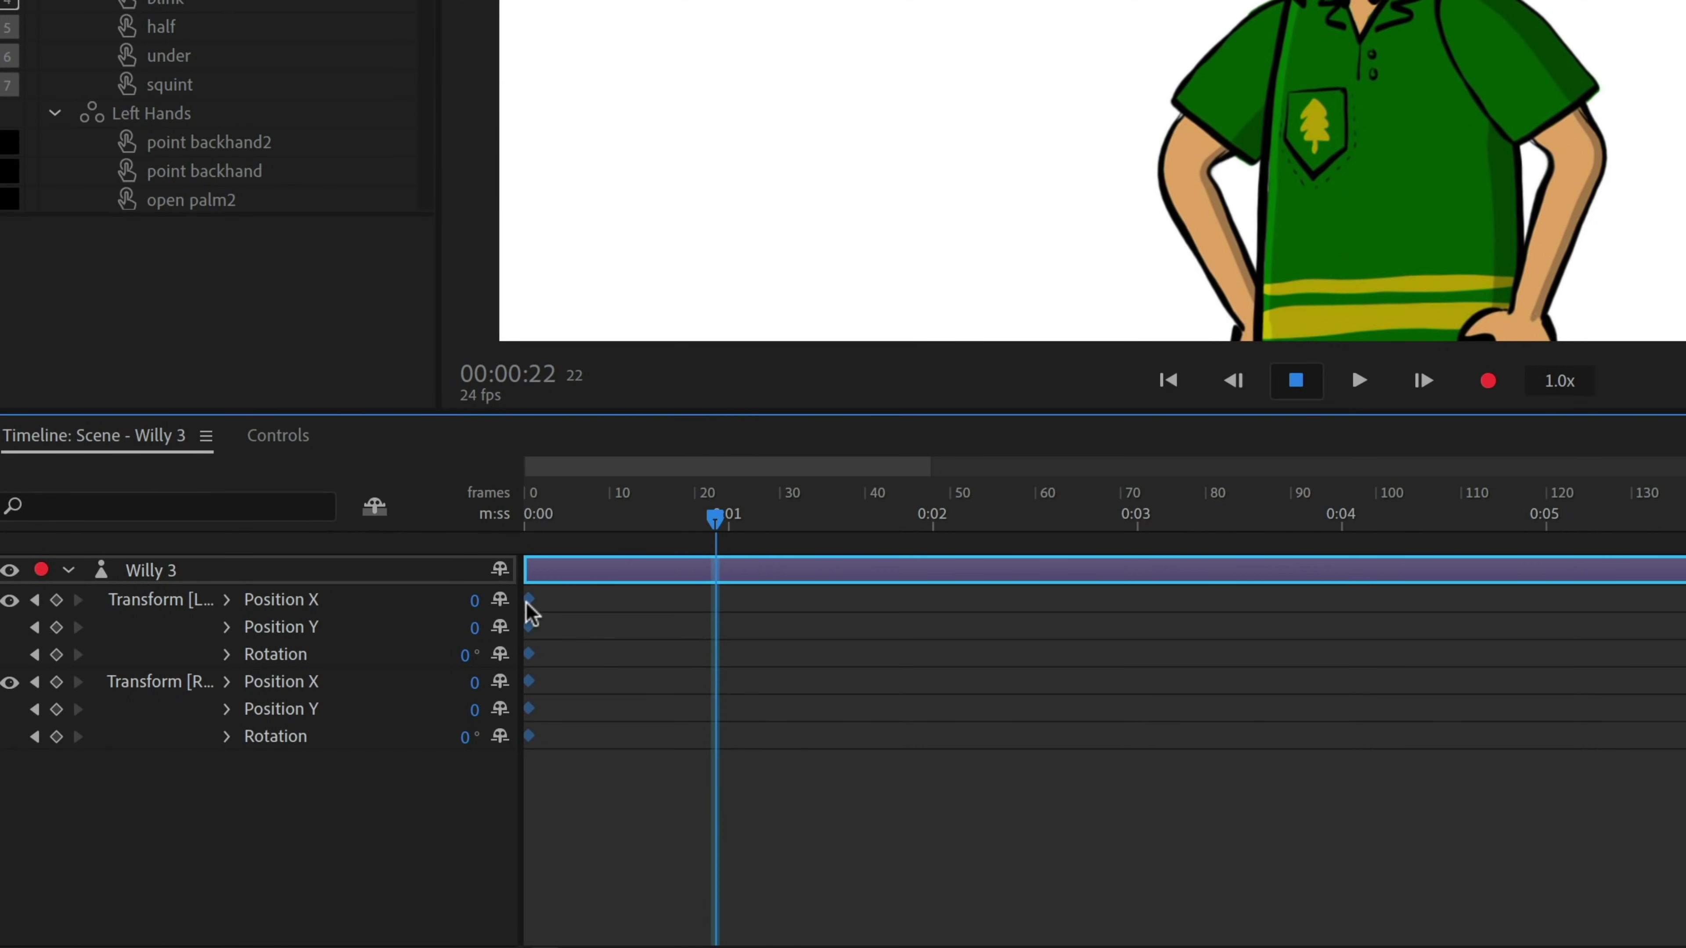
pyautogui.click(728, 517)
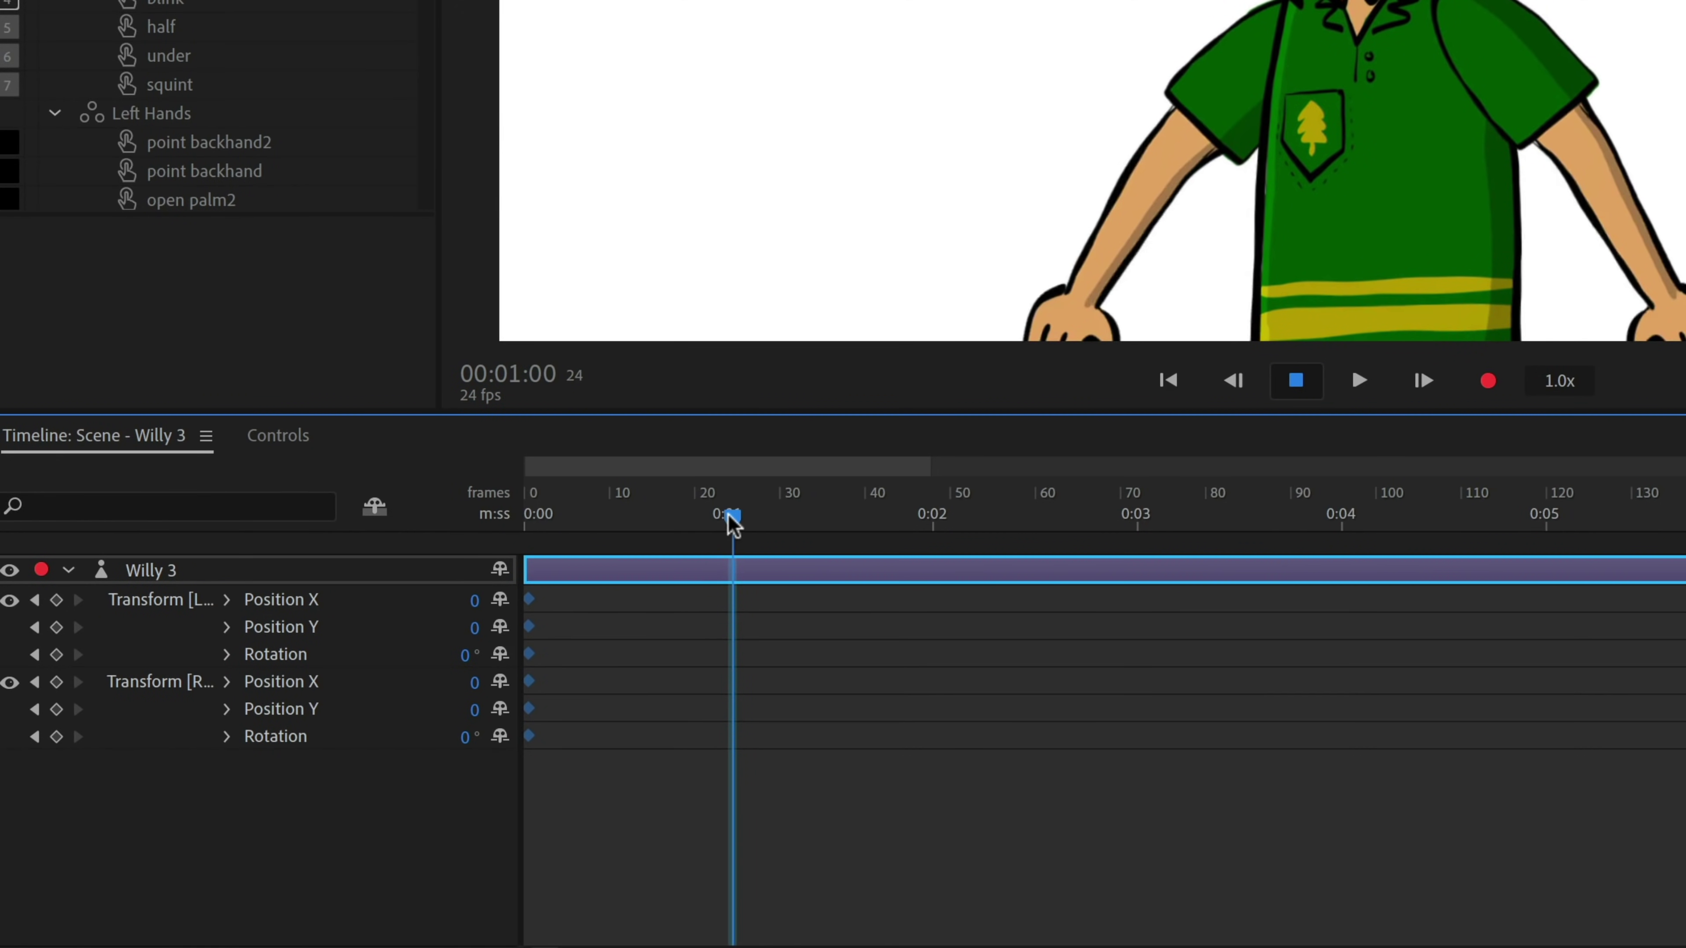
pyautogui.hotkey('ctrl', 'v')
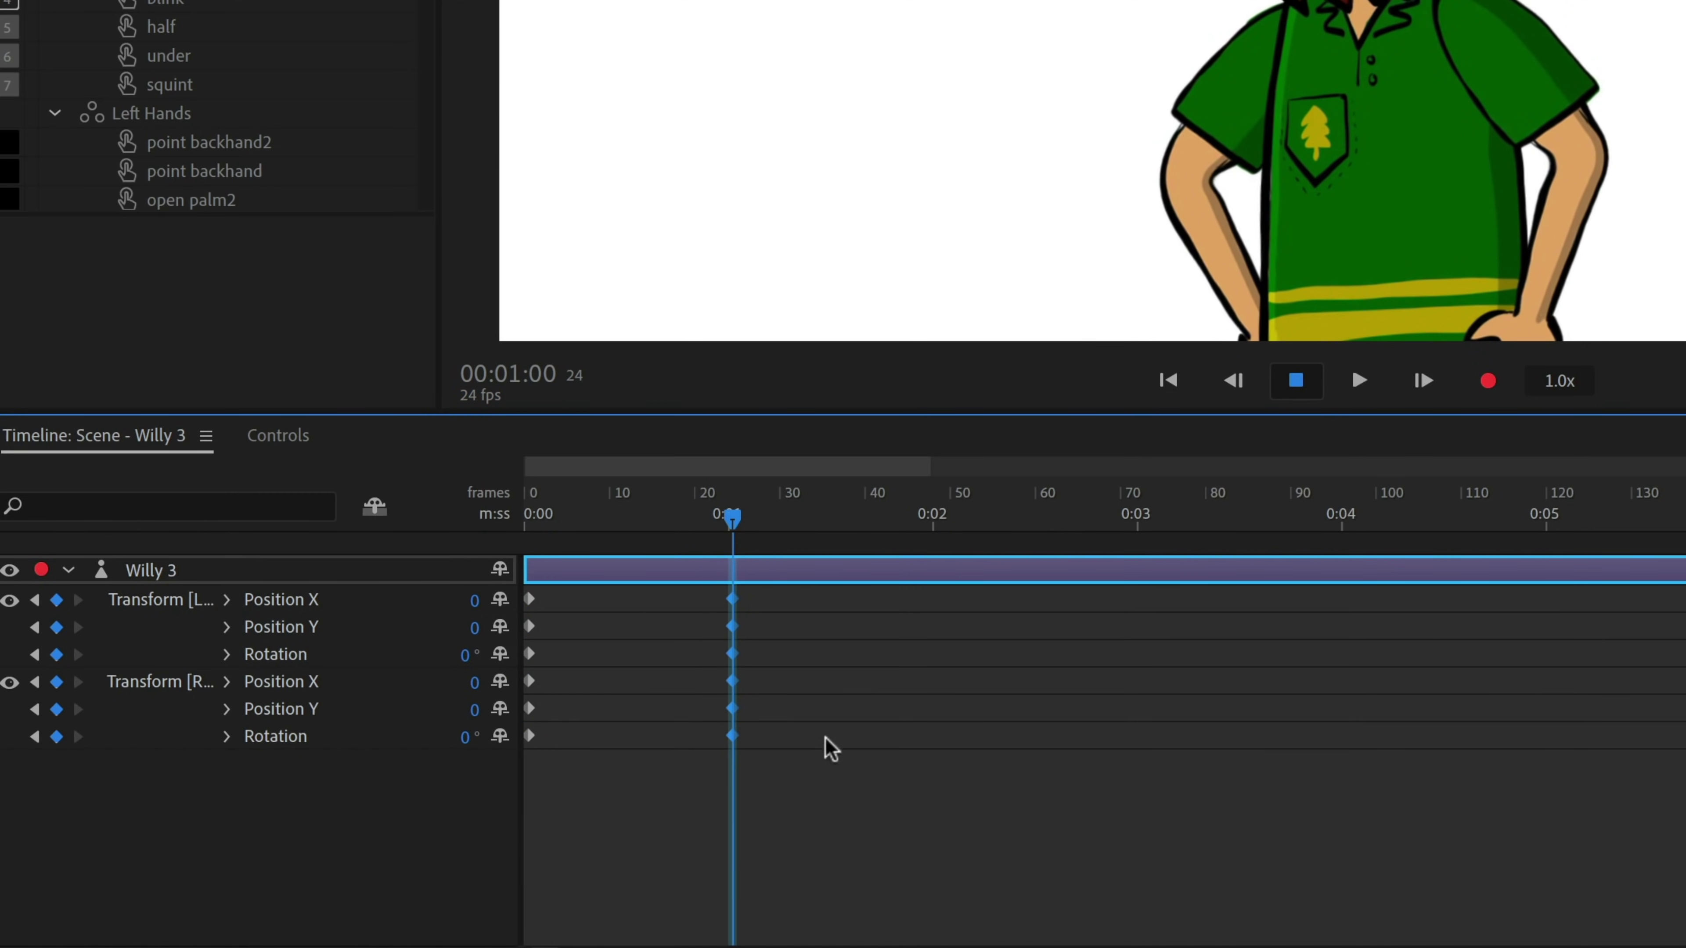
pyautogui.moveTo(722, 521); pyautogui.dragTo(529, 520)
pyautogui.moveTo(422, 624); pyautogui.dragTo(517, 631)
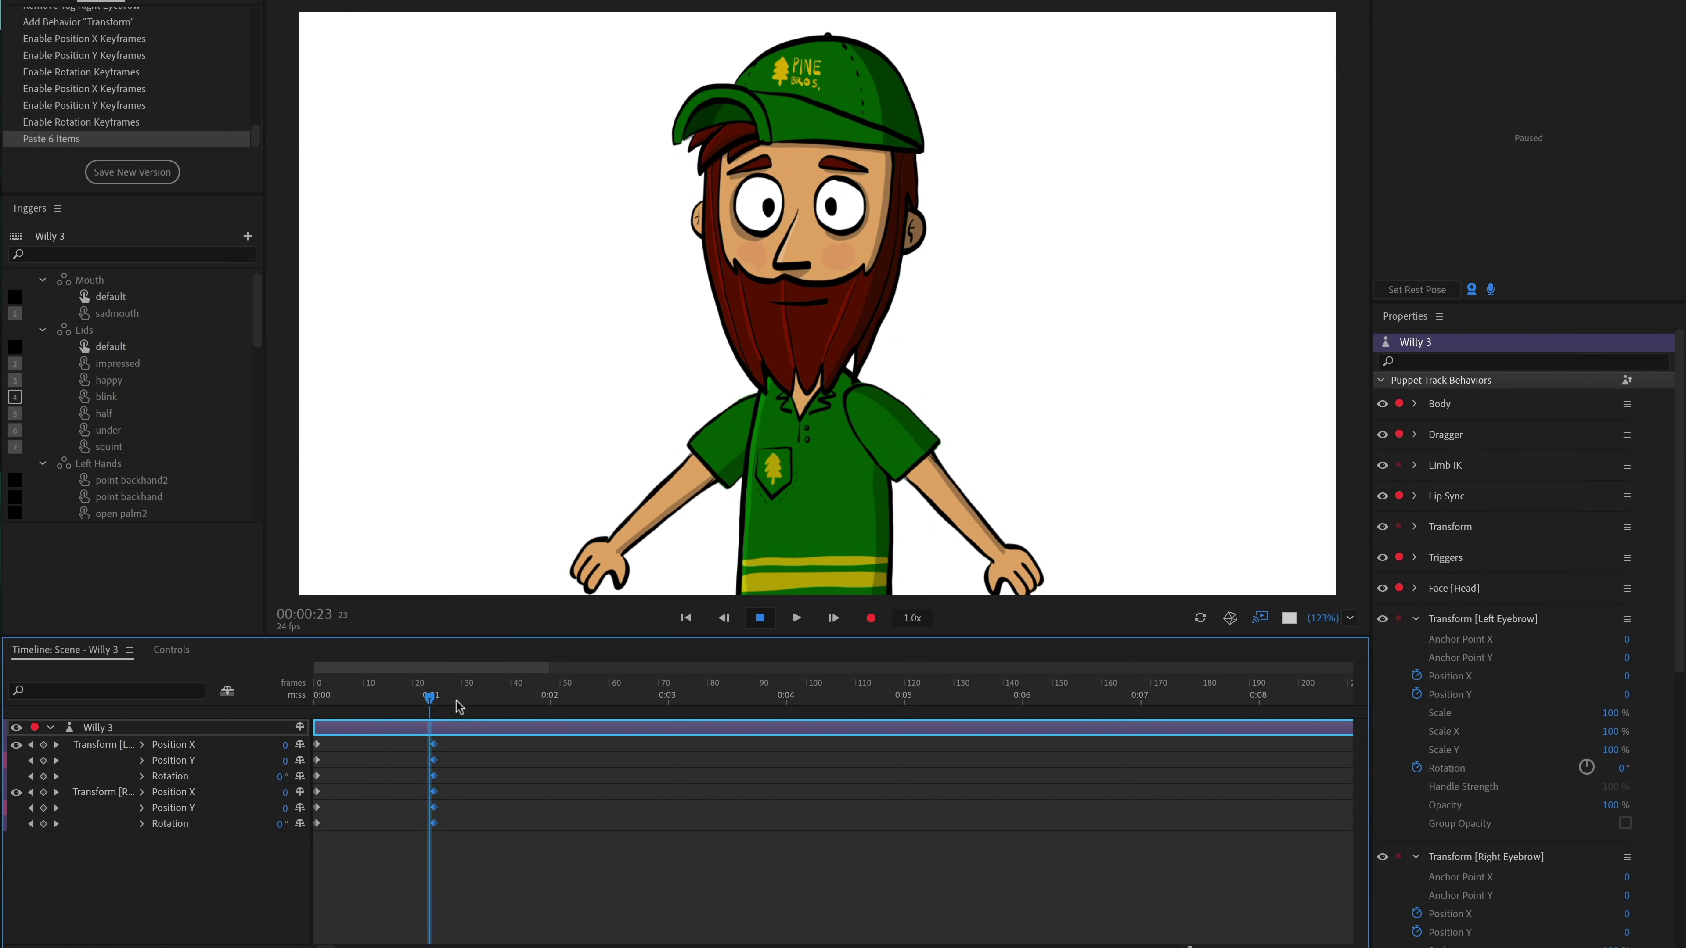
pyautogui.moveTo(391, 708); pyautogui.dragTo(412, 702)
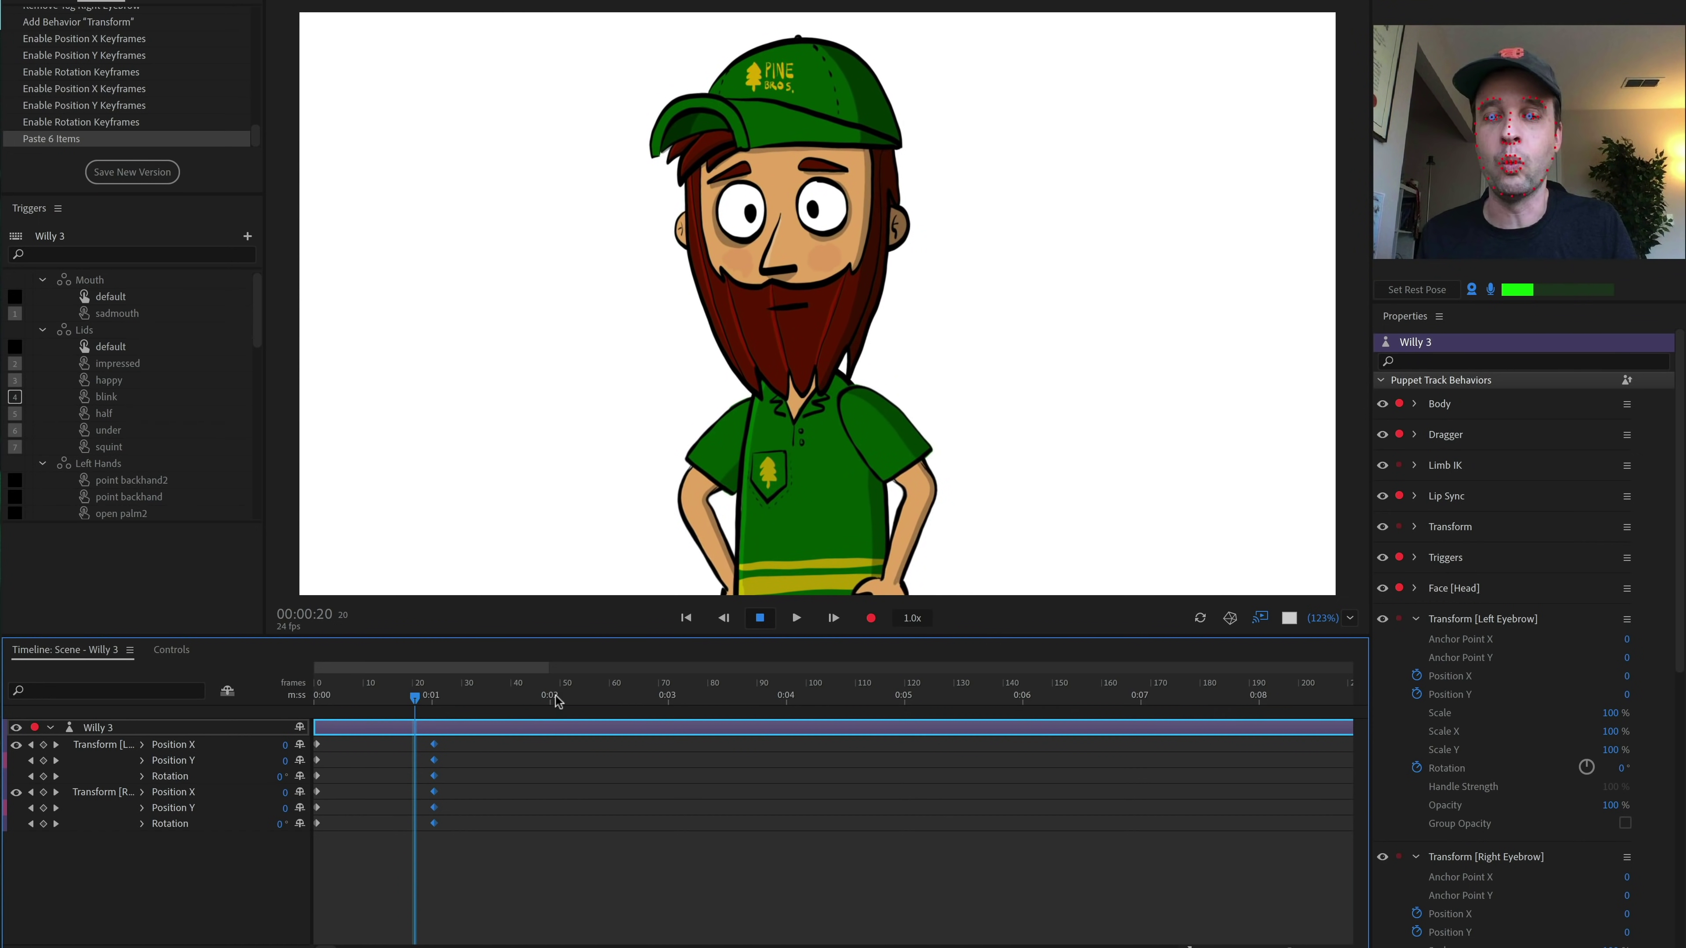
pyautogui.click(555, 696)
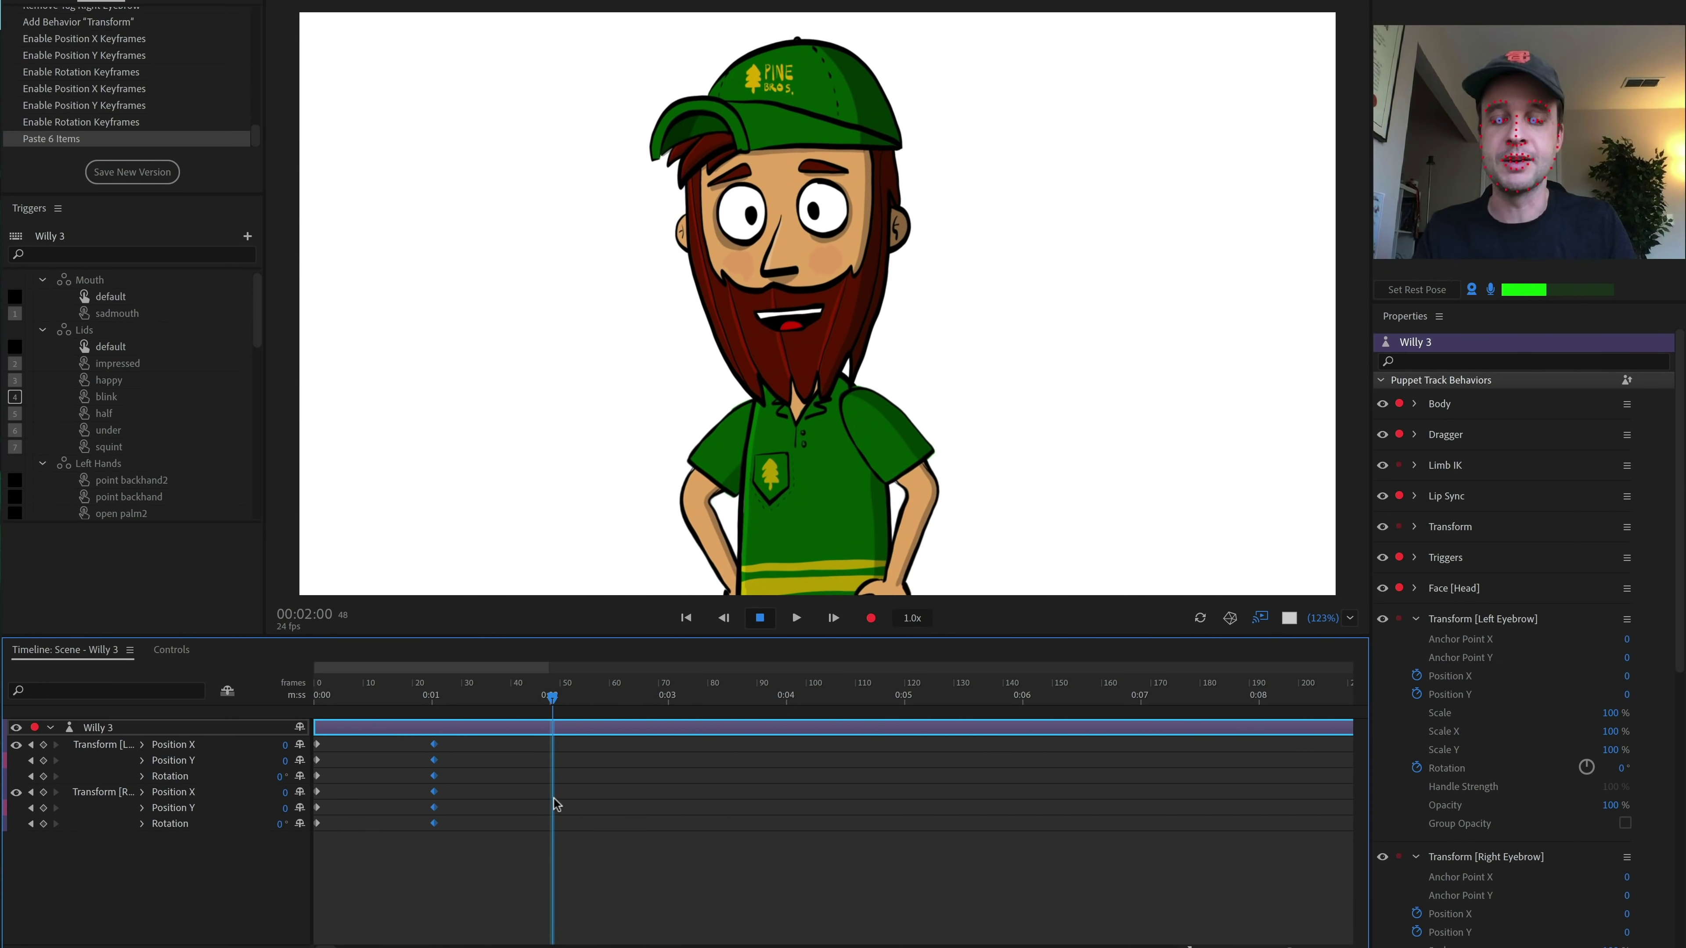
pyautogui.hotkey('ctrl', 'v')
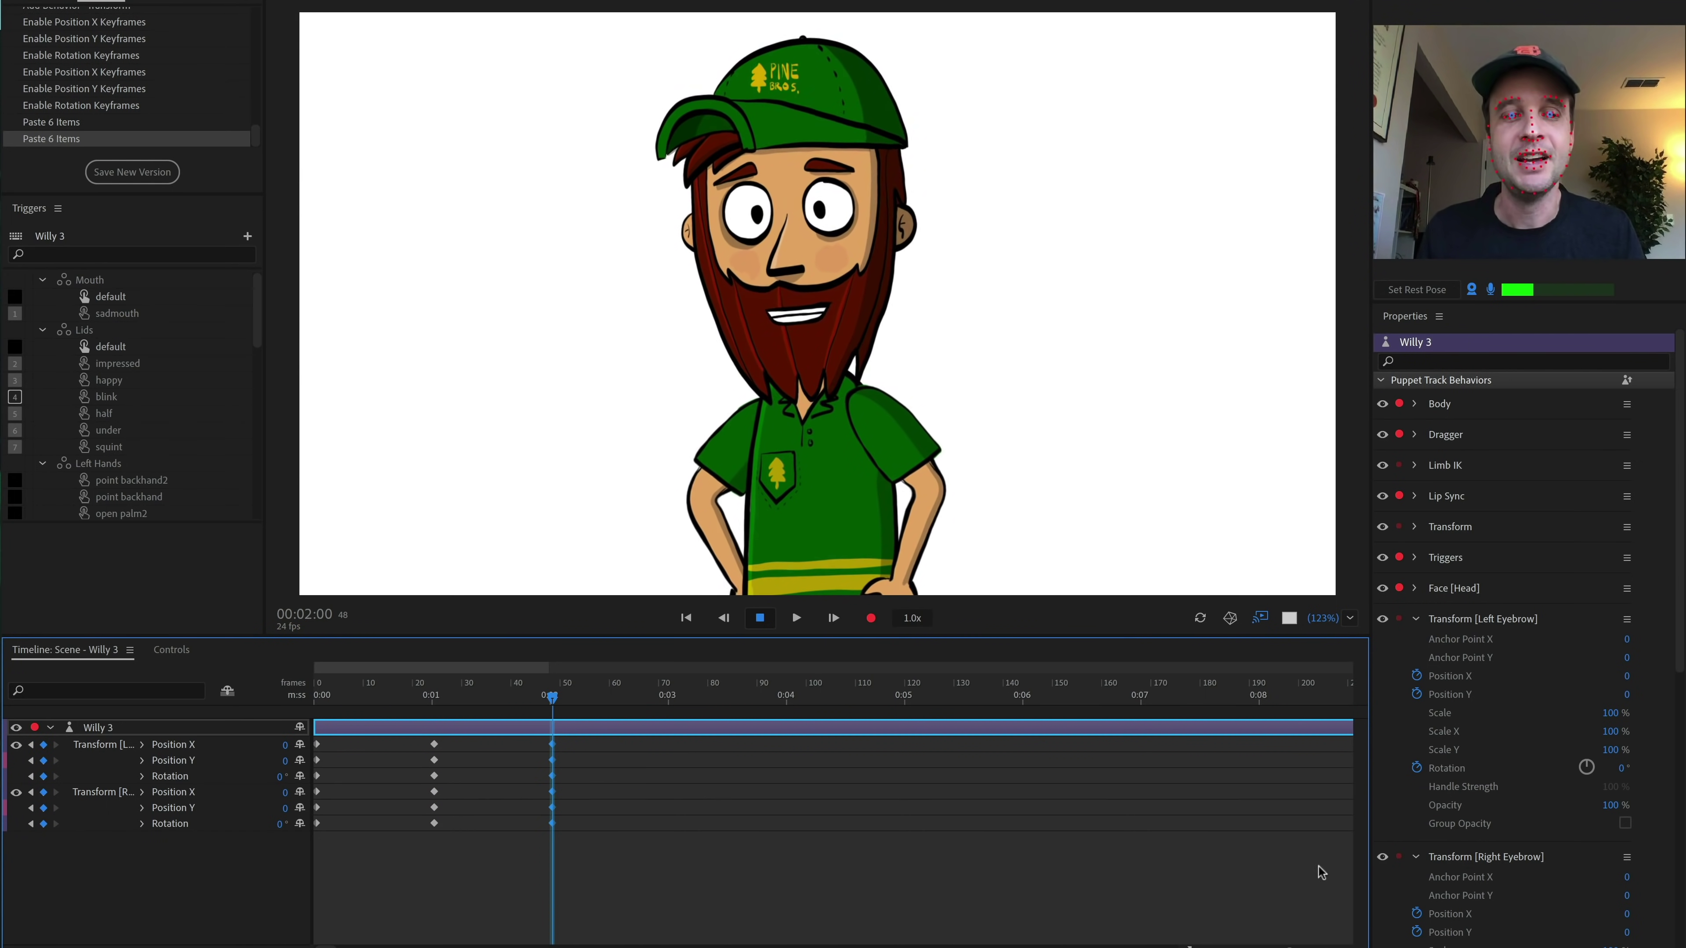
# Step: At 0:02, set the Left Eyebrow's Transform Rotation to 16° and its Position Y to -20
pyautogui.click(1623, 768)
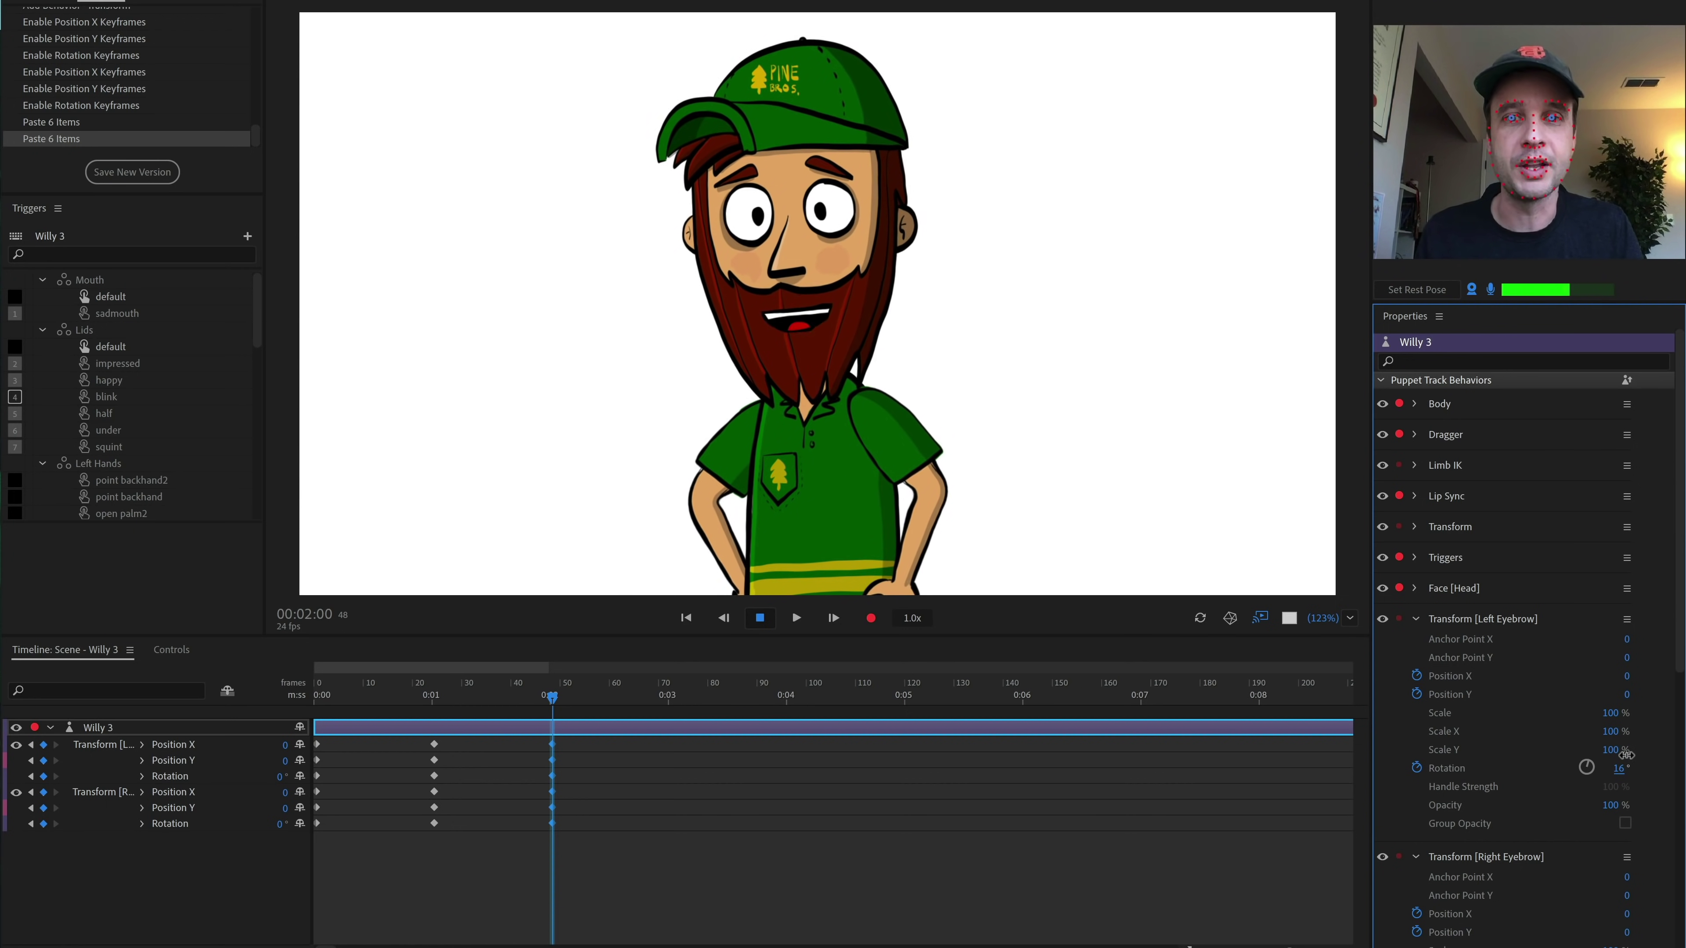
pyautogui.write('16')
pyautogui.press('Return')
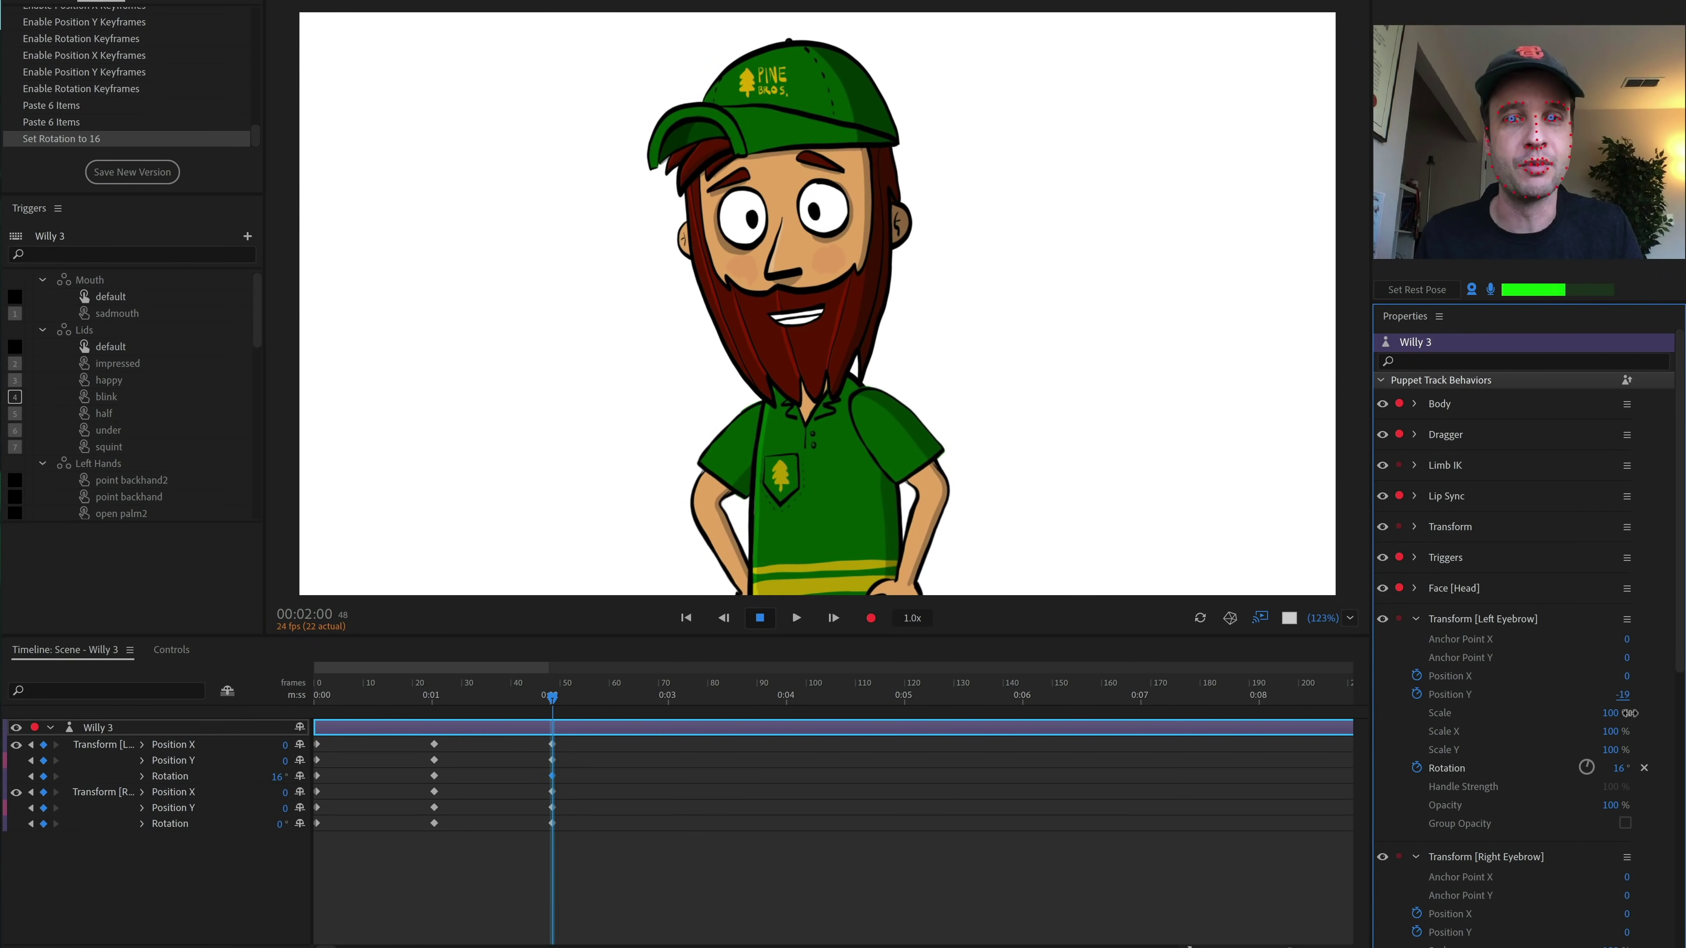
pyautogui.moveTo(1630, 712); pyautogui.dragTo(1646, 839)
# Step: At 0:02, set the Right Eyebrow's Transform Position X to 25, Position Y to -32 and Rotation to -7°
pyautogui.scroll(-6, 1652, 836)
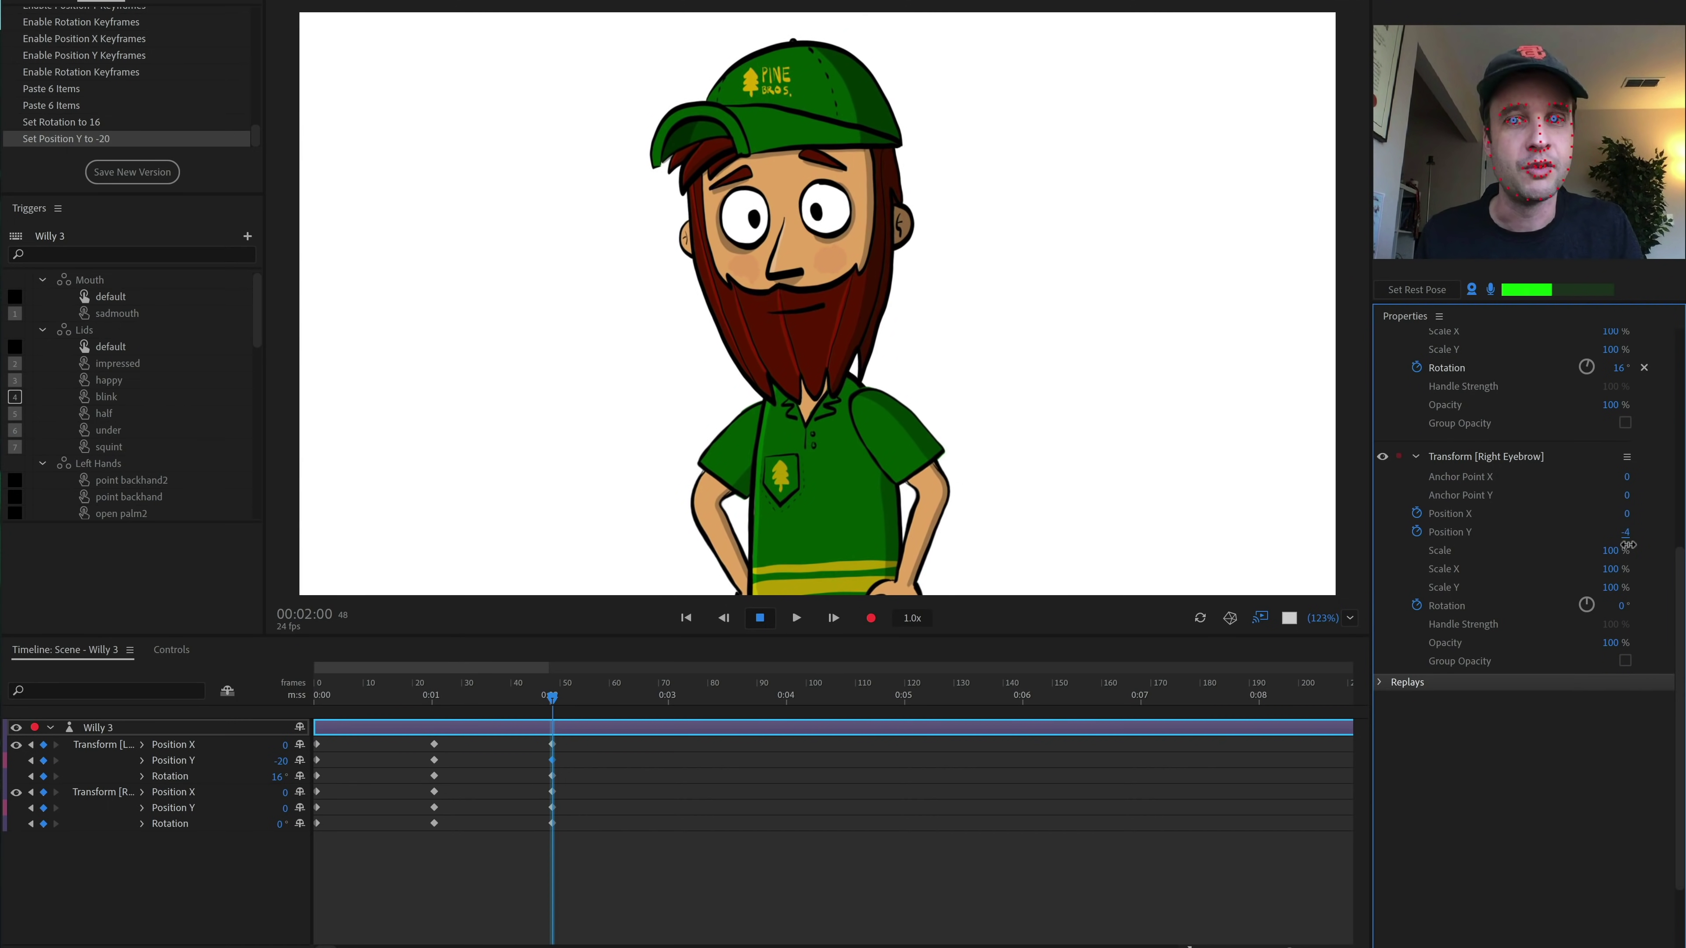
pyautogui.moveTo(1628, 550); pyautogui.dragTo(1628, 492)
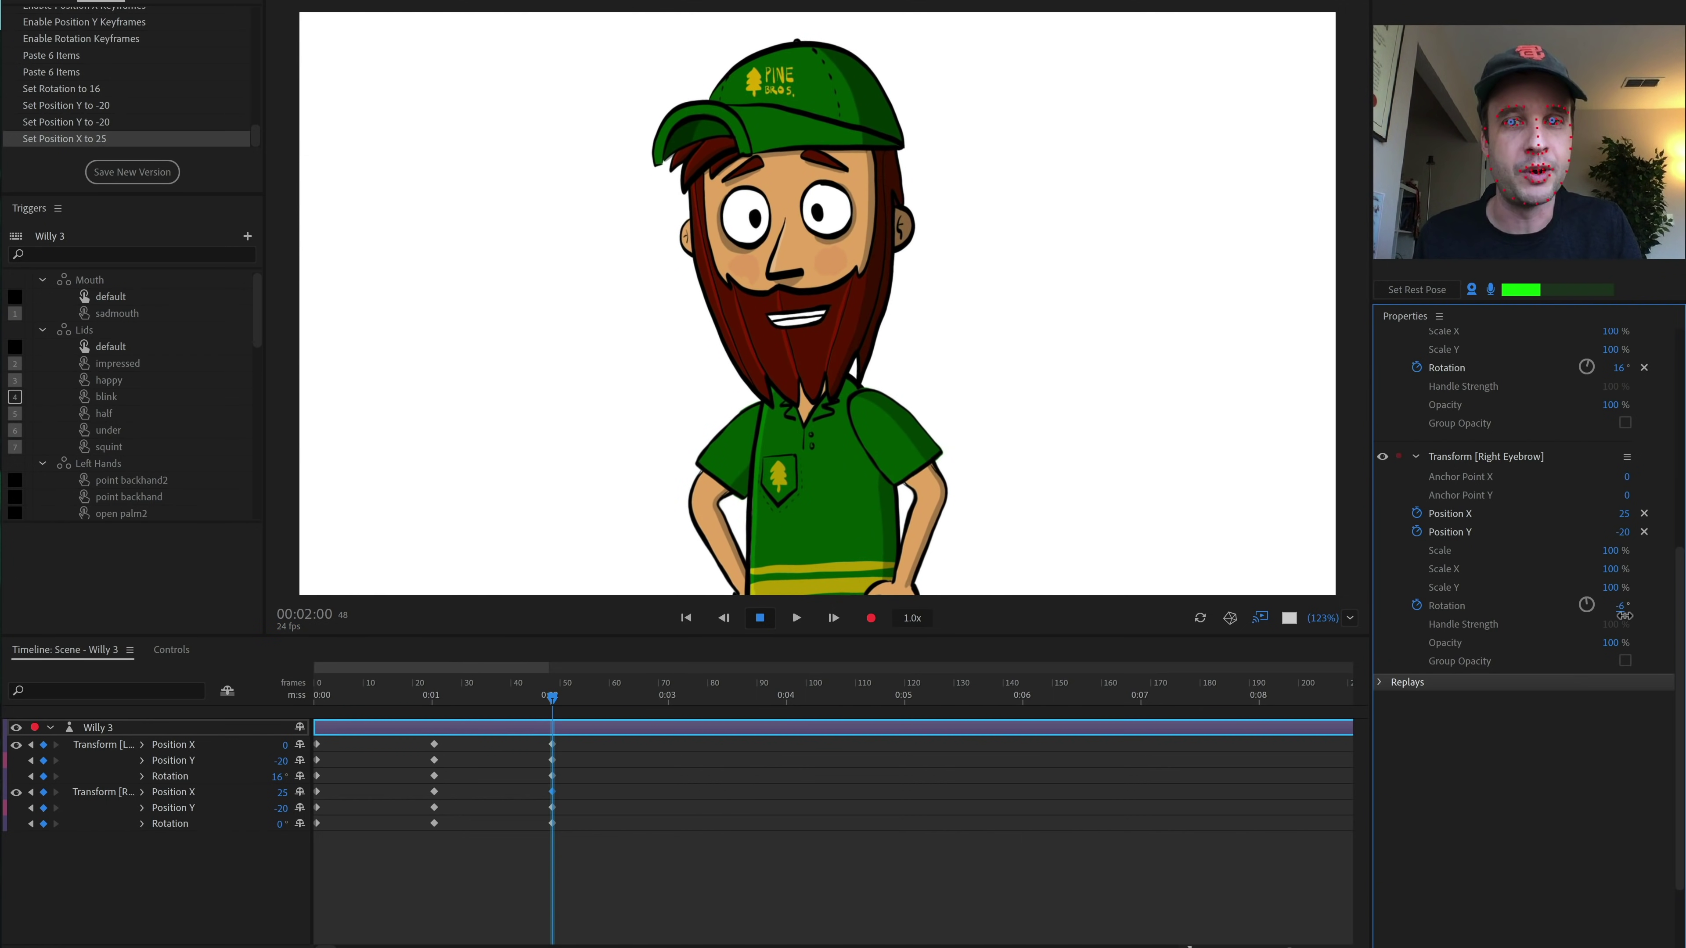
pyautogui.moveTo(1624, 615); pyautogui.dragTo(1625, 615)
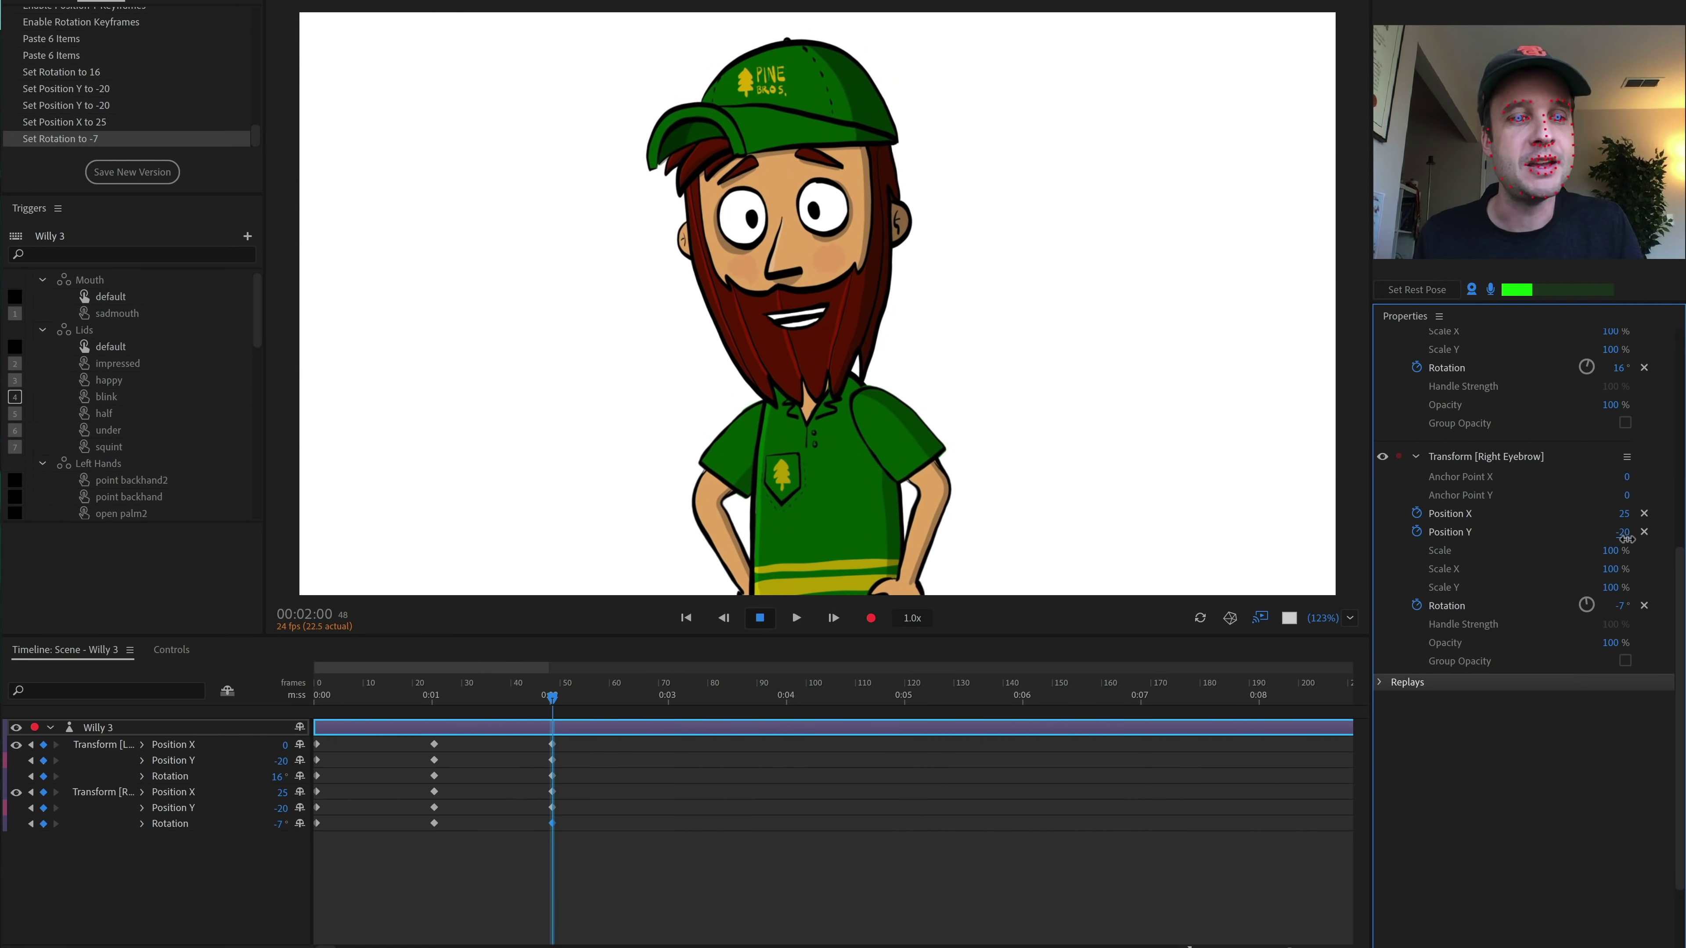
pyautogui.moveTo(1627, 544); pyautogui.dragTo(1628, 545)
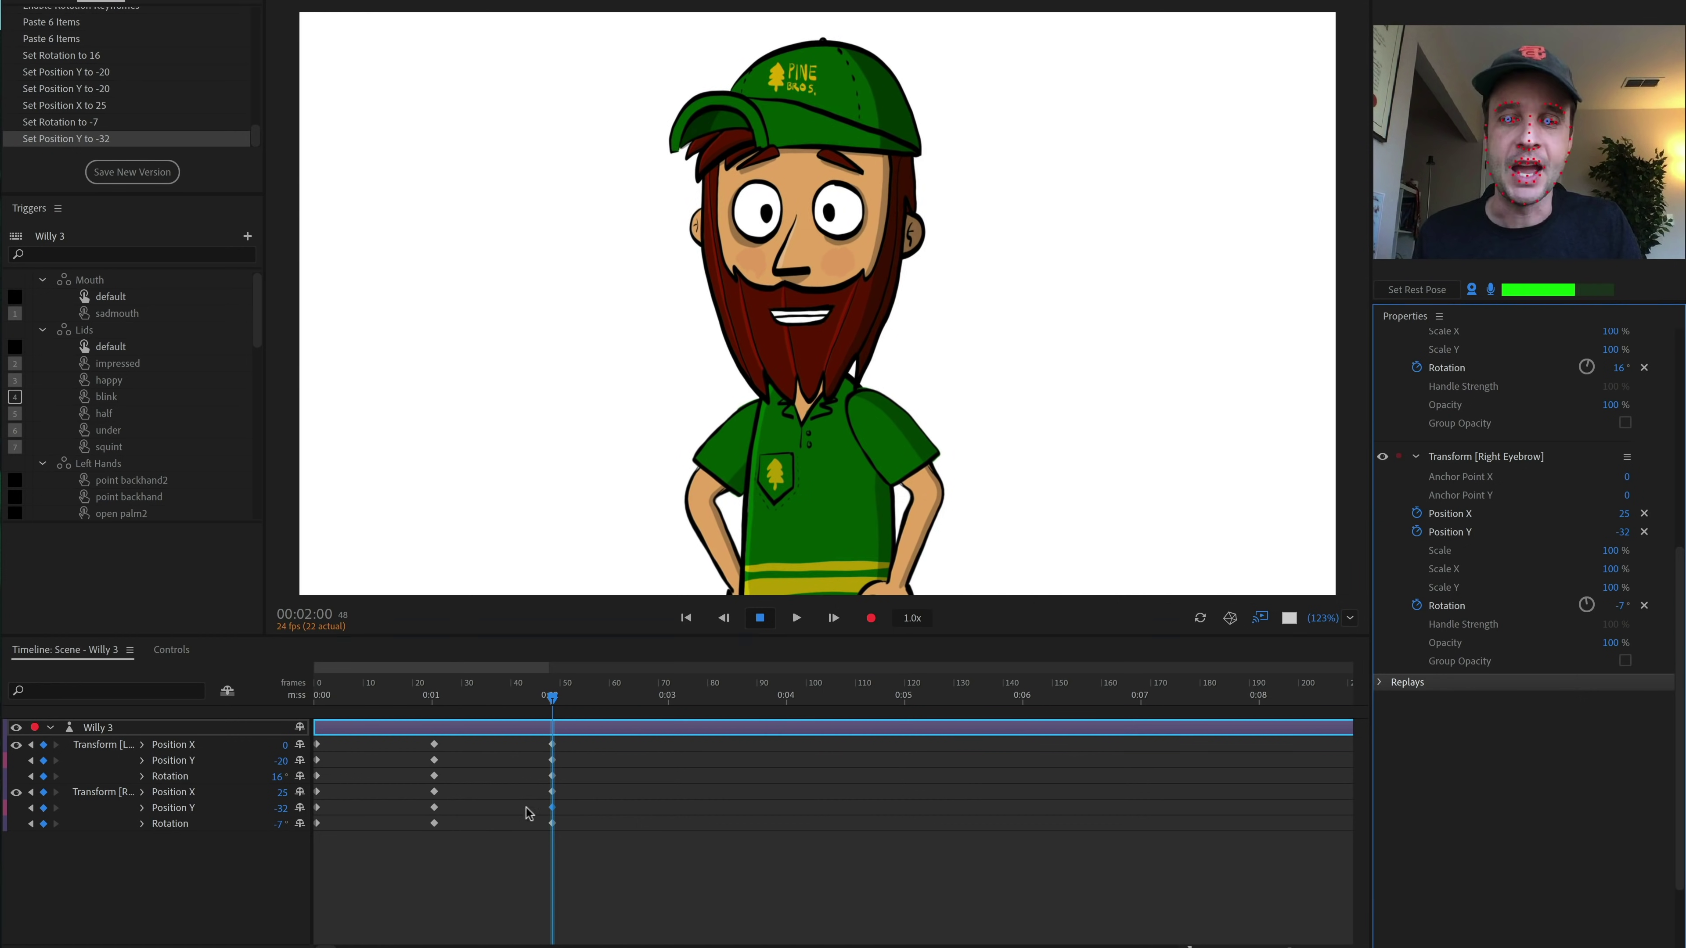
# Step: Copy the six raised-eyebrow keyframes from 0:02 and paste them at 0:03 to hold the pose
pyautogui.moveTo(584, 853); pyautogui.dragTo(517, 741)
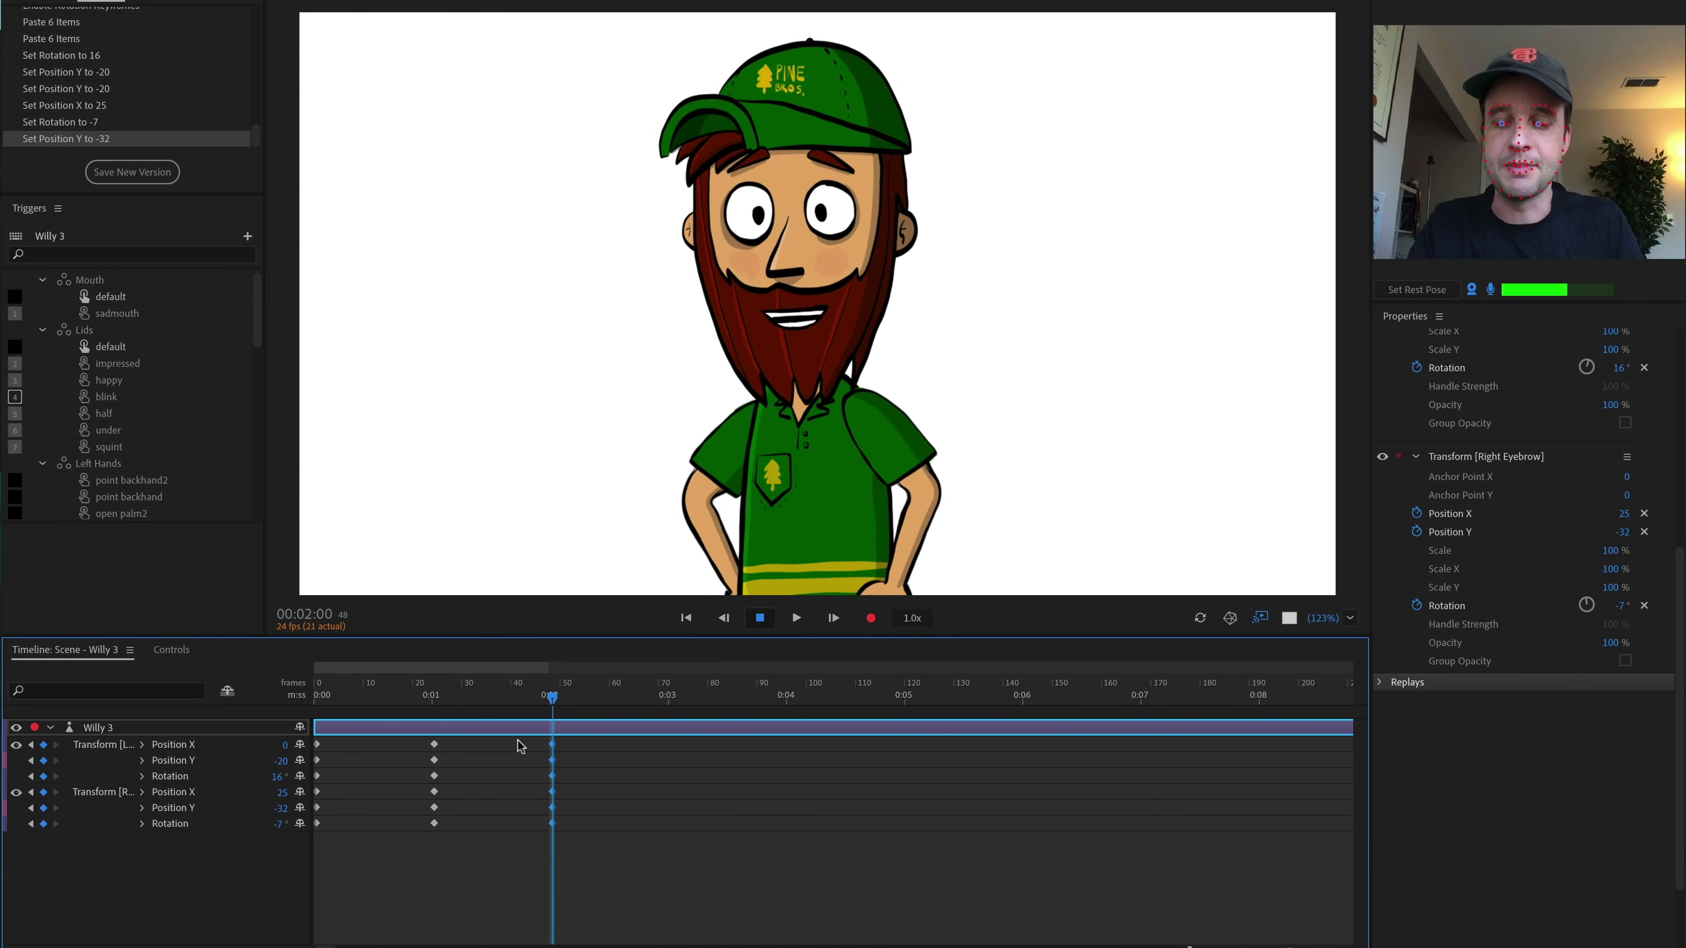
pyautogui.click(668, 699)
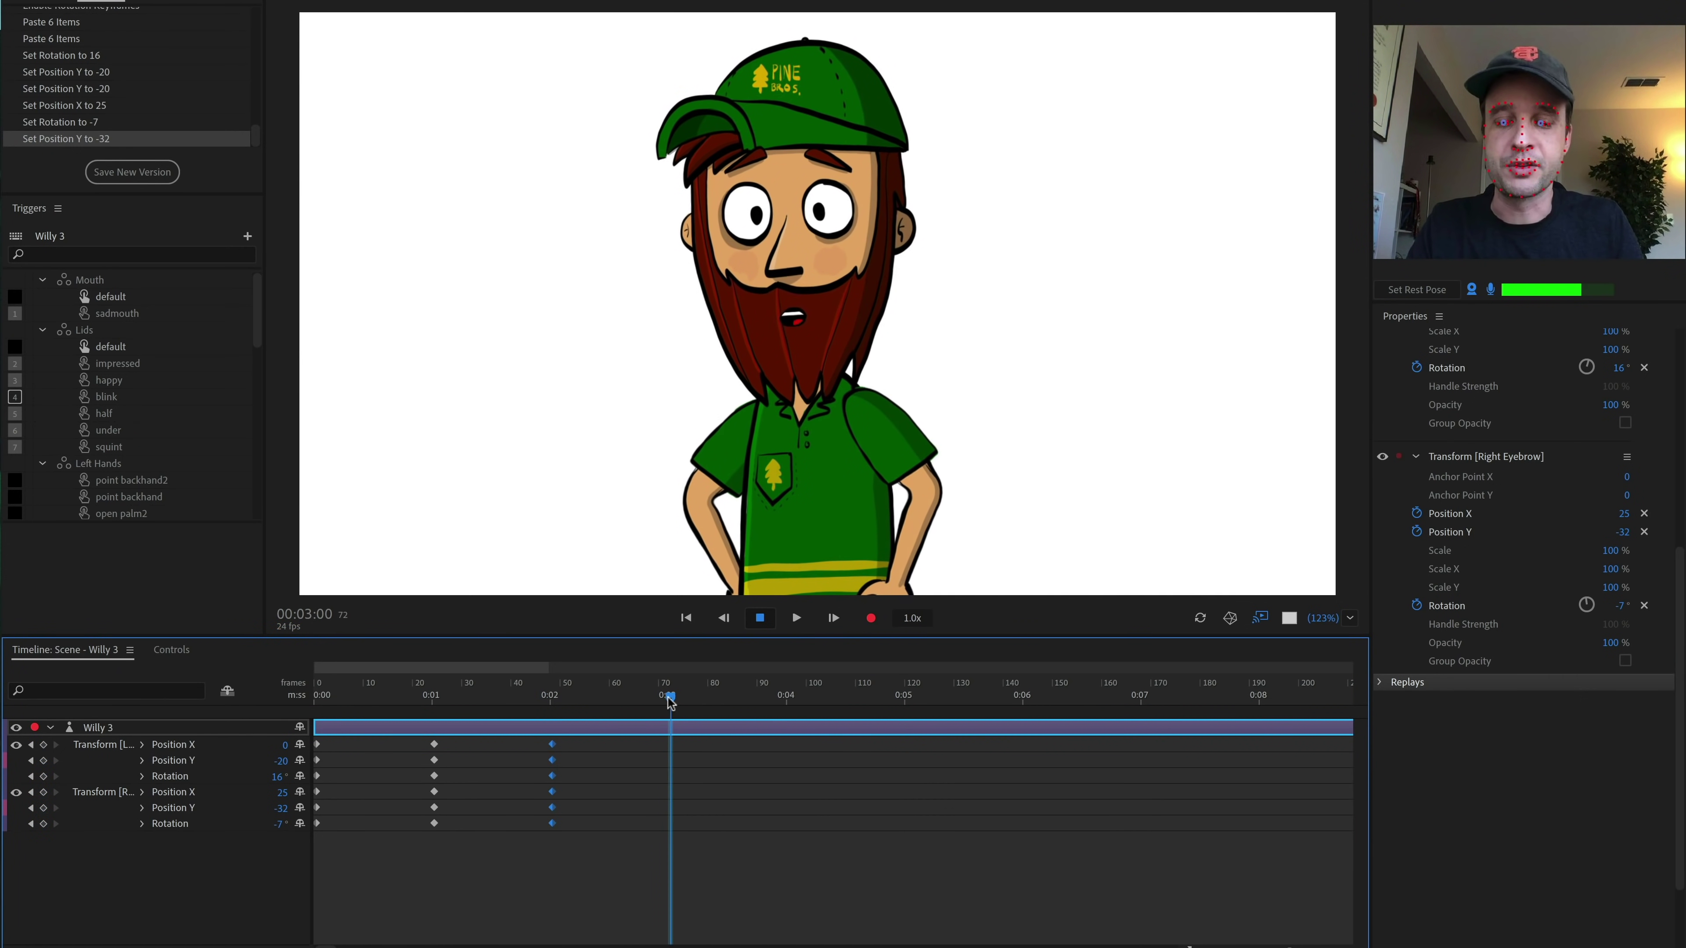
pyautogui.hotkey('ctrl', 'v')
# Step: Copy the six neutral eyebrow keyframes from 0:01 and paste them just before 0:04
pyautogui.moveTo(629, 697); pyautogui.dragTo(785, 724)
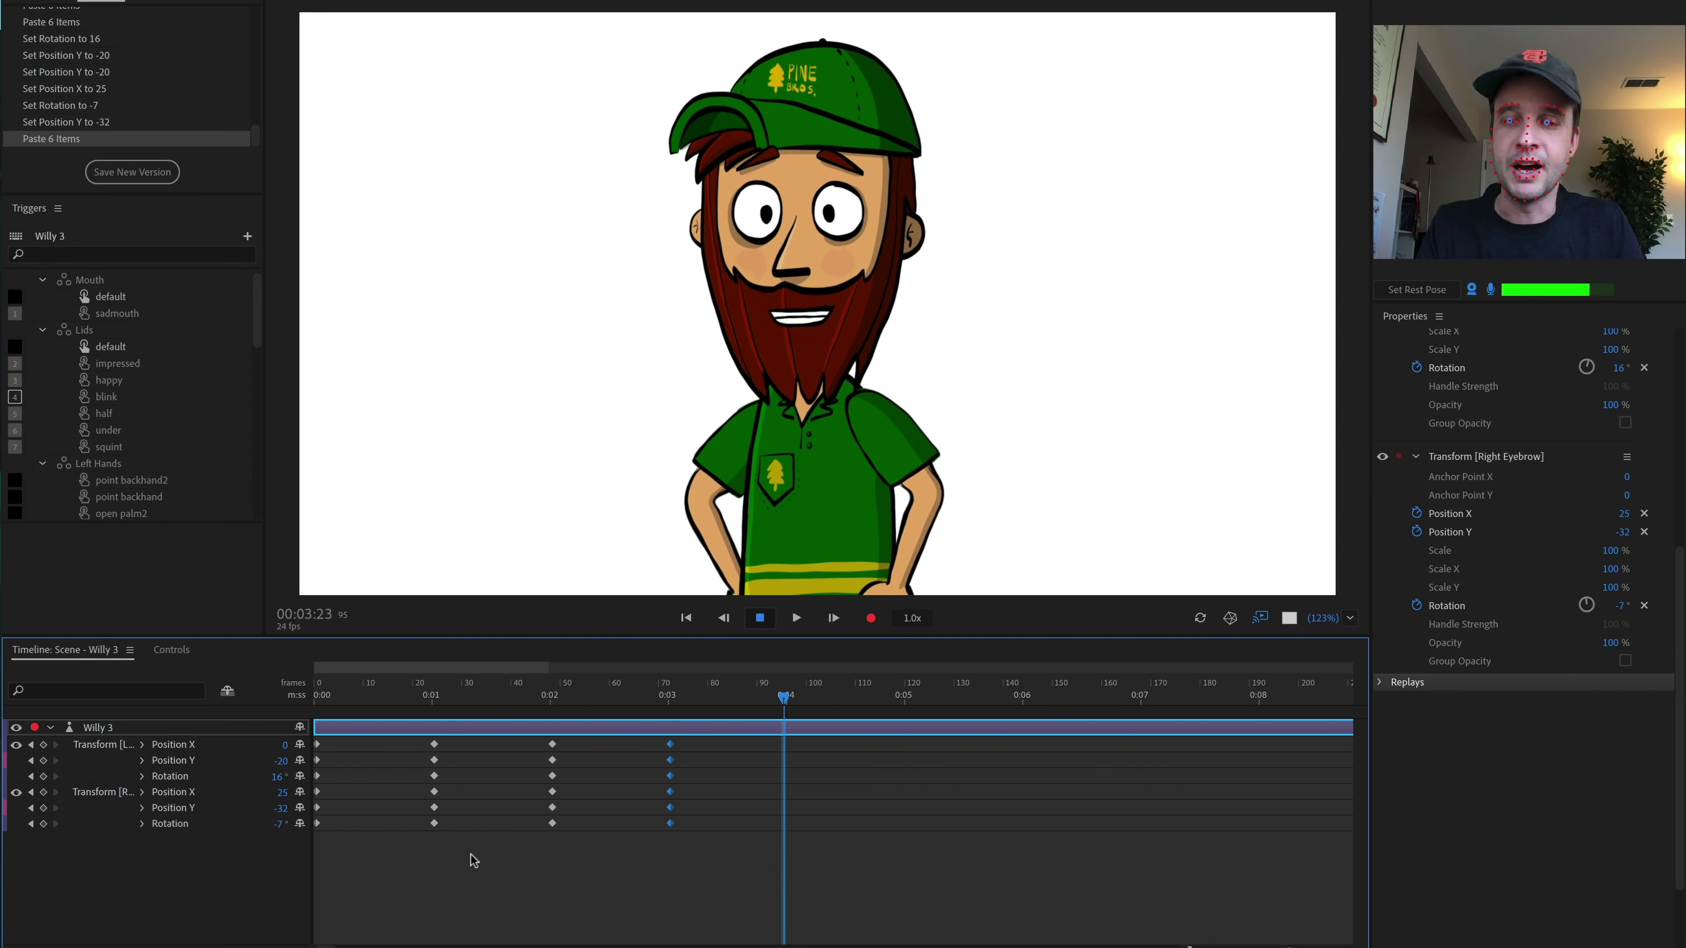
pyautogui.moveTo(473, 860); pyautogui.dragTo(424, 751)
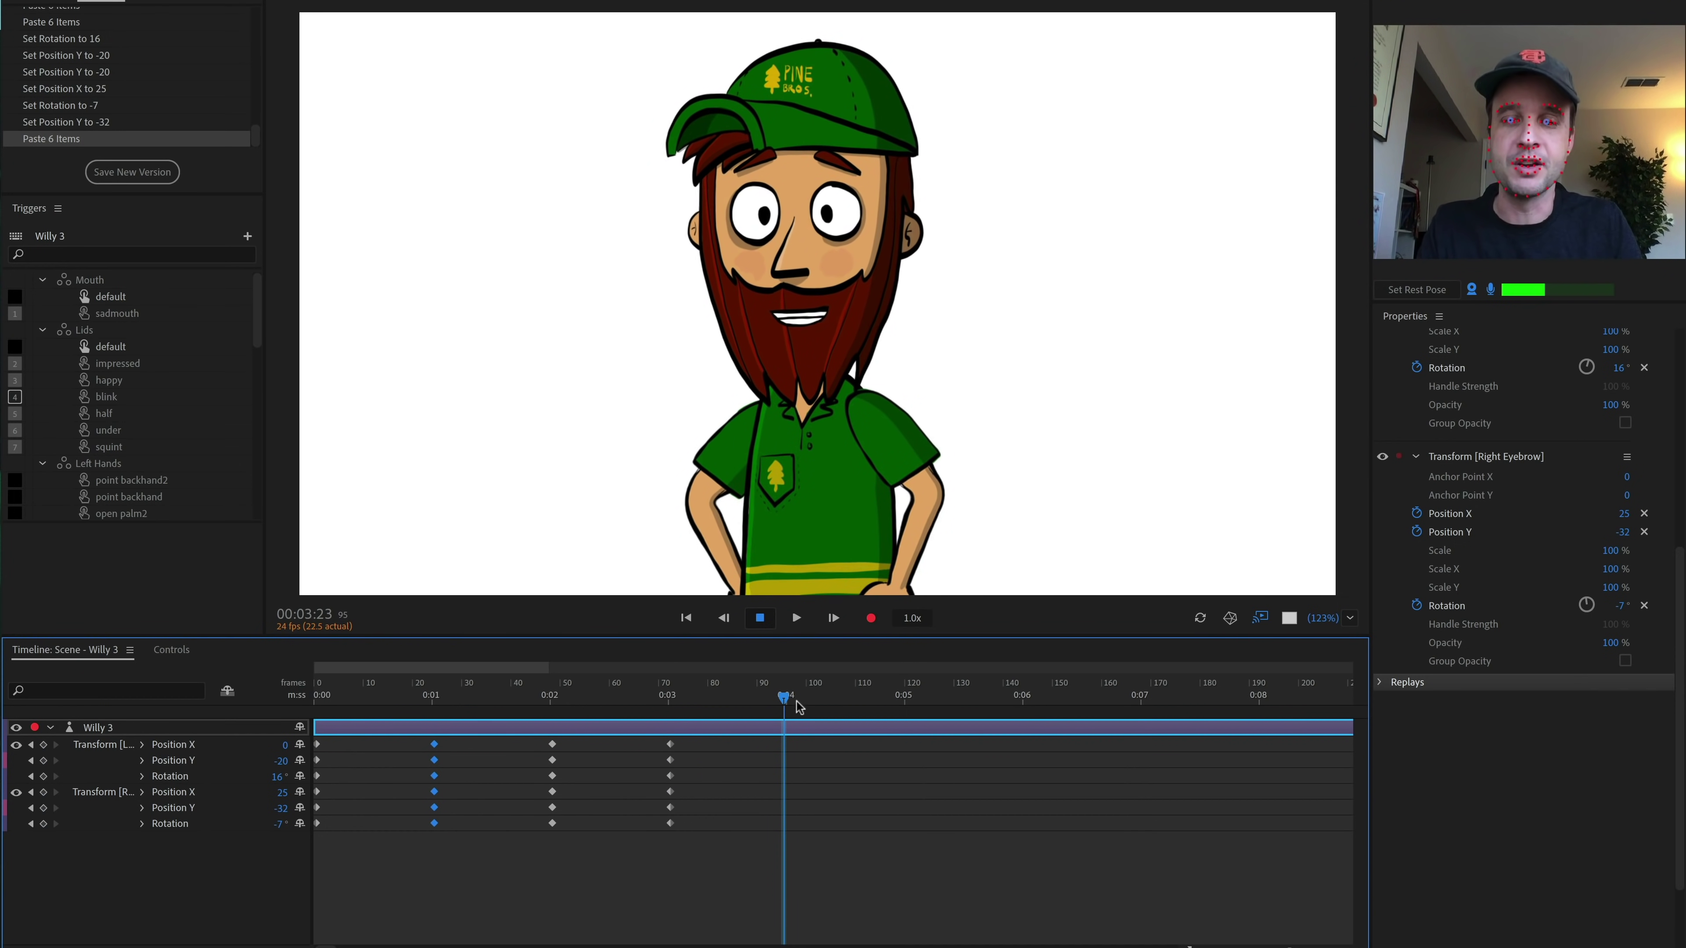
pyautogui.hotkey('ctrl', 'v')
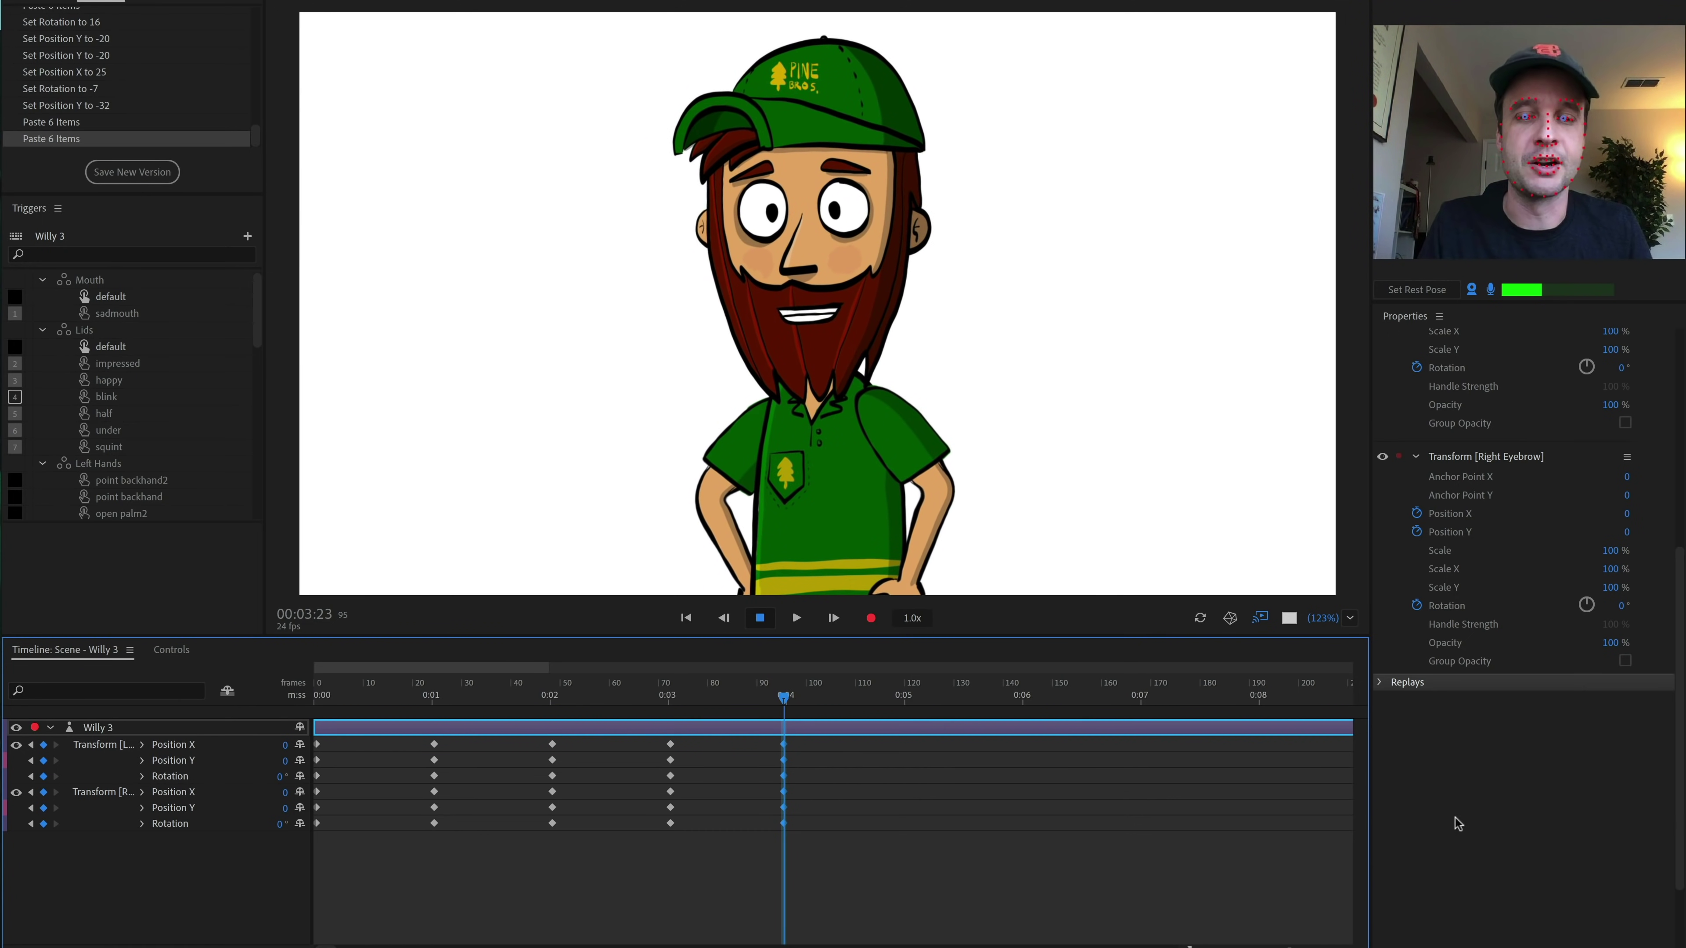
# Step: Just before 0:04, set Left Eyebrow Rotation to 14° and Position Y to -26, and Right Eyebrow Rotation to 19°, Position X to 20 and Position Y to 16
pyautogui.scroll(3, 1567, 538)
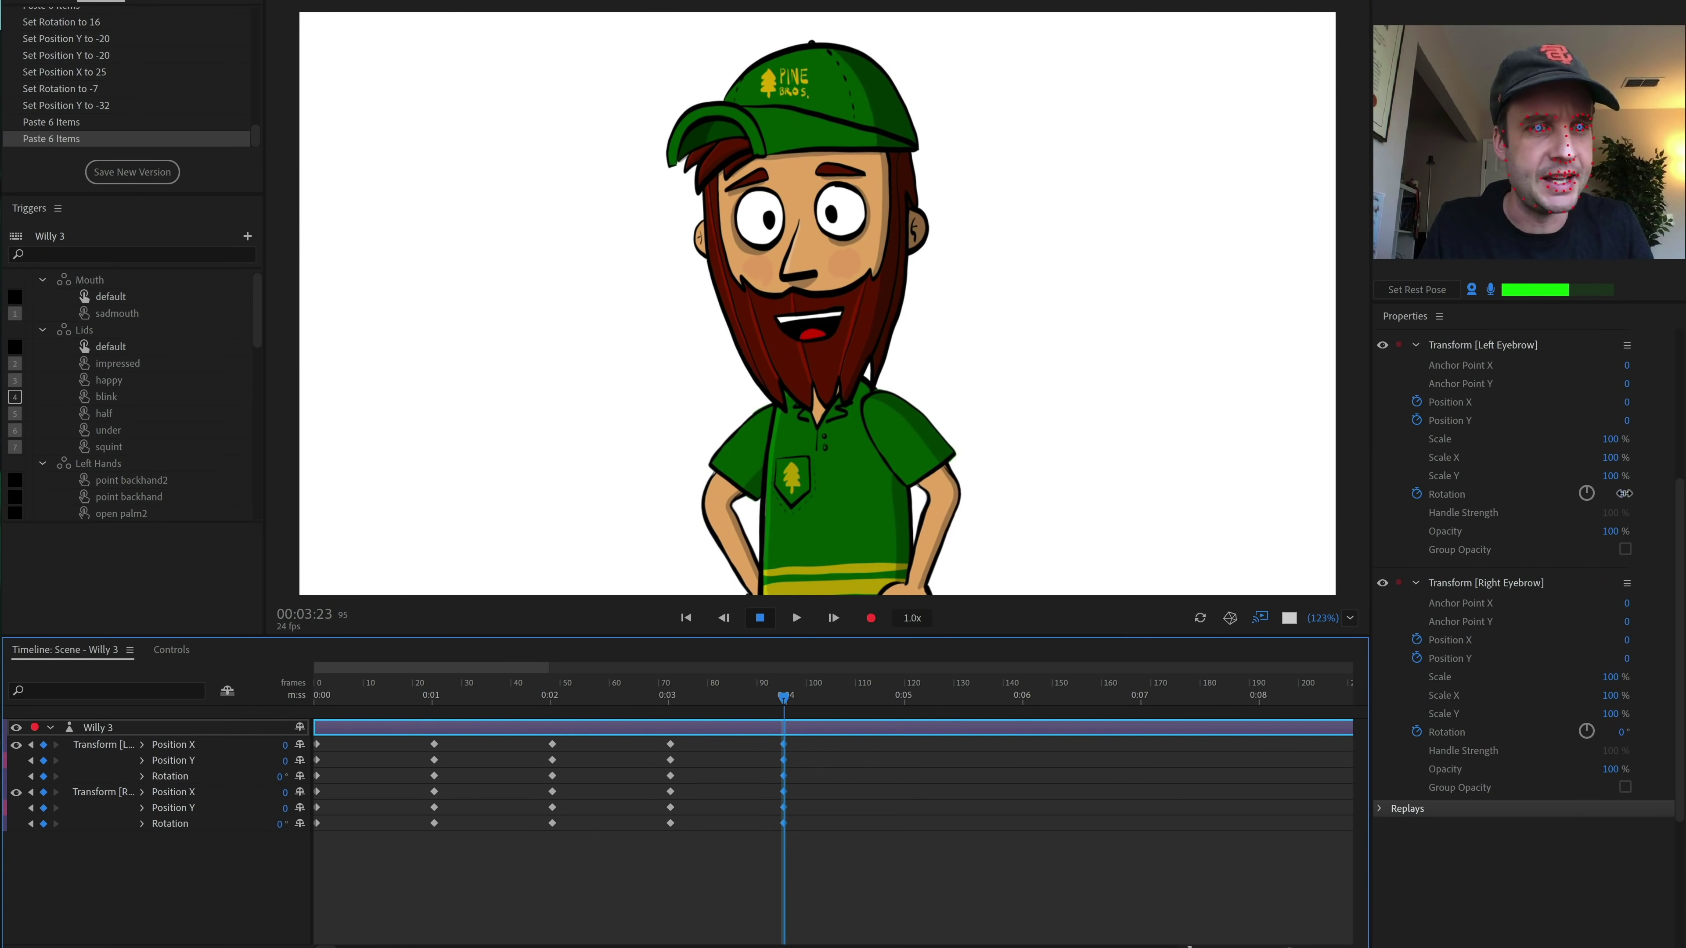
pyautogui.moveTo(1623, 493); pyautogui.dragTo(1632, 491)
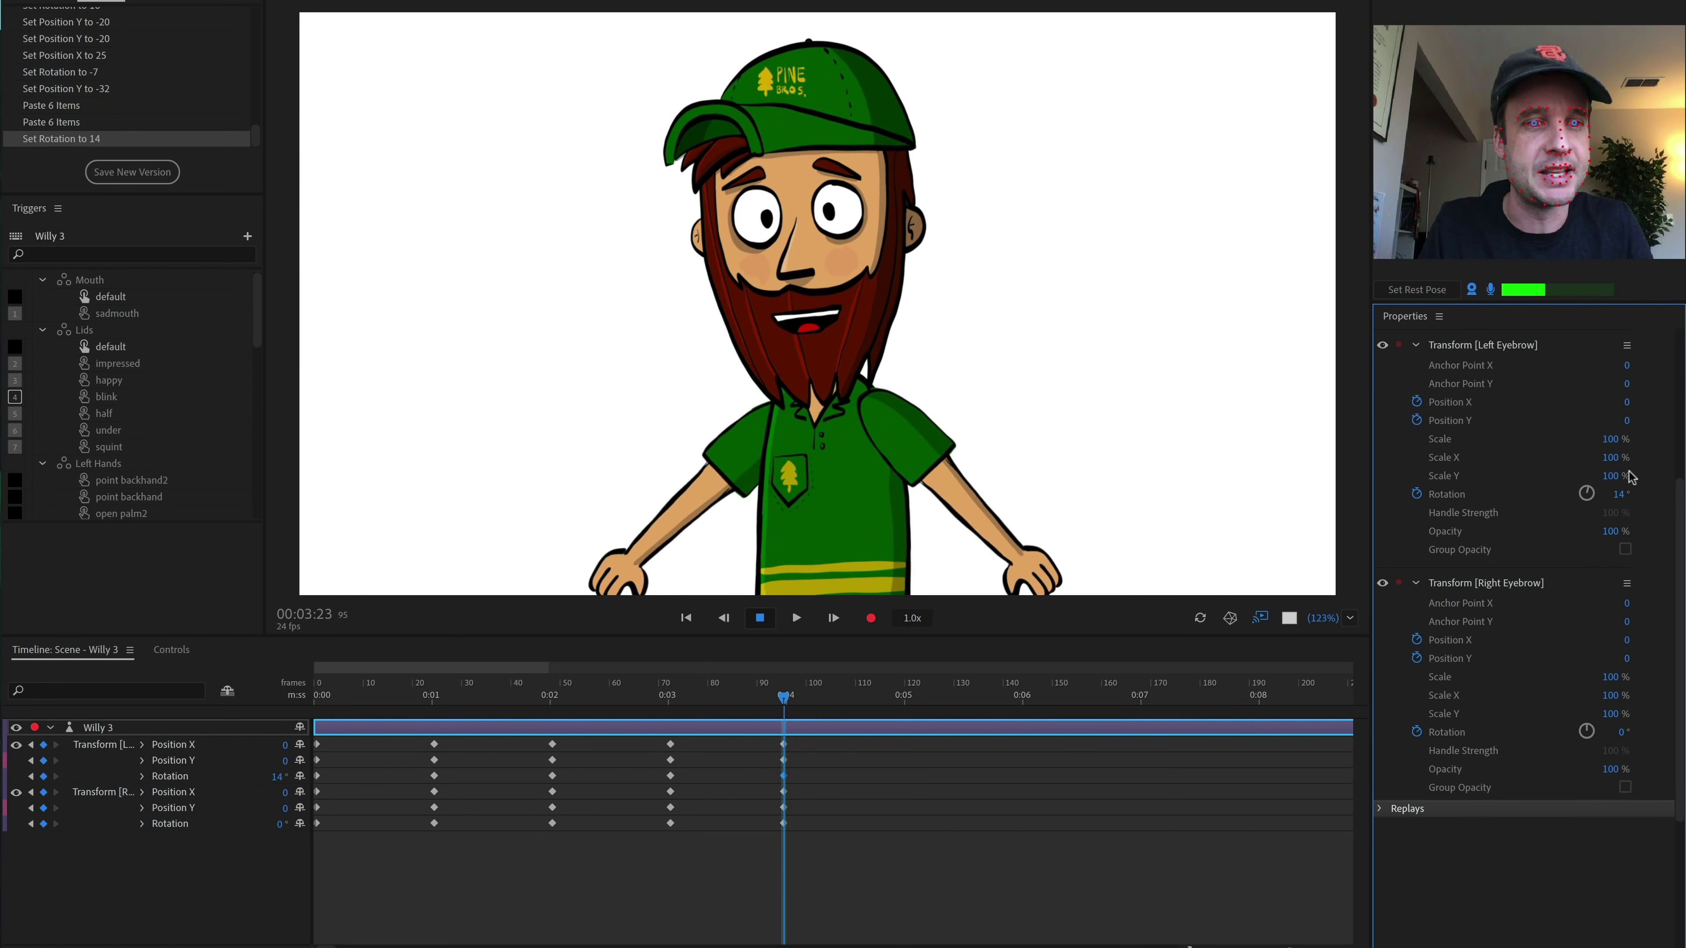
pyautogui.moveTo(1626, 420); pyautogui.dragTo(1629, 442)
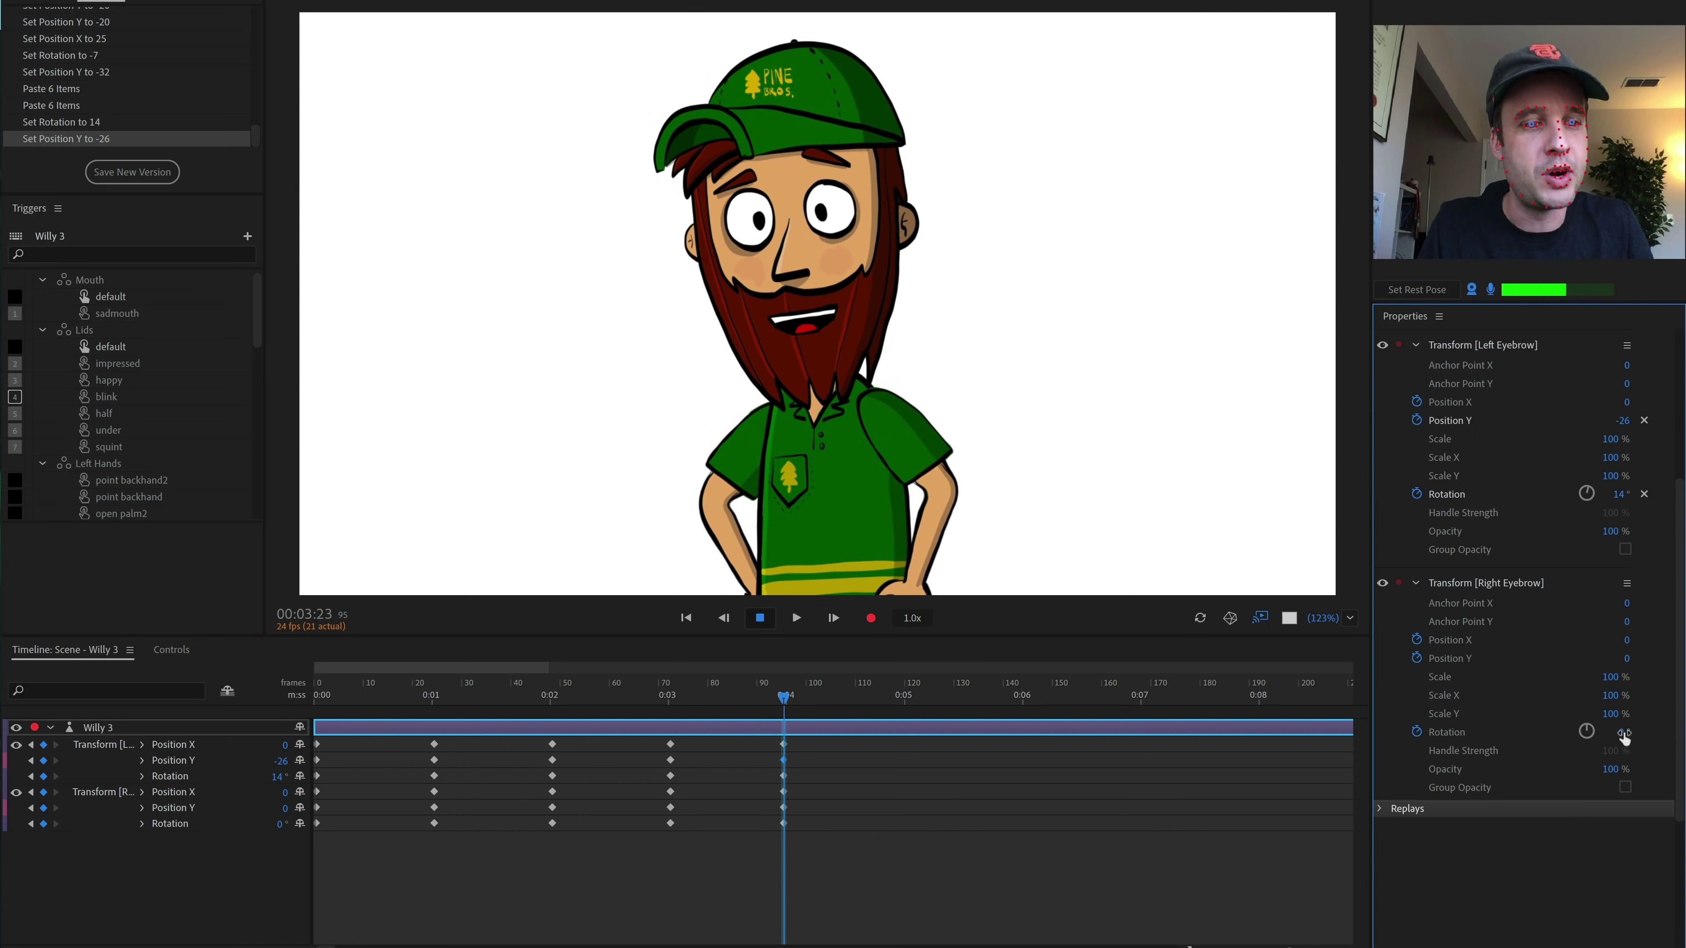
pyautogui.moveTo(1622, 715); pyautogui.dragTo(1623, 715)
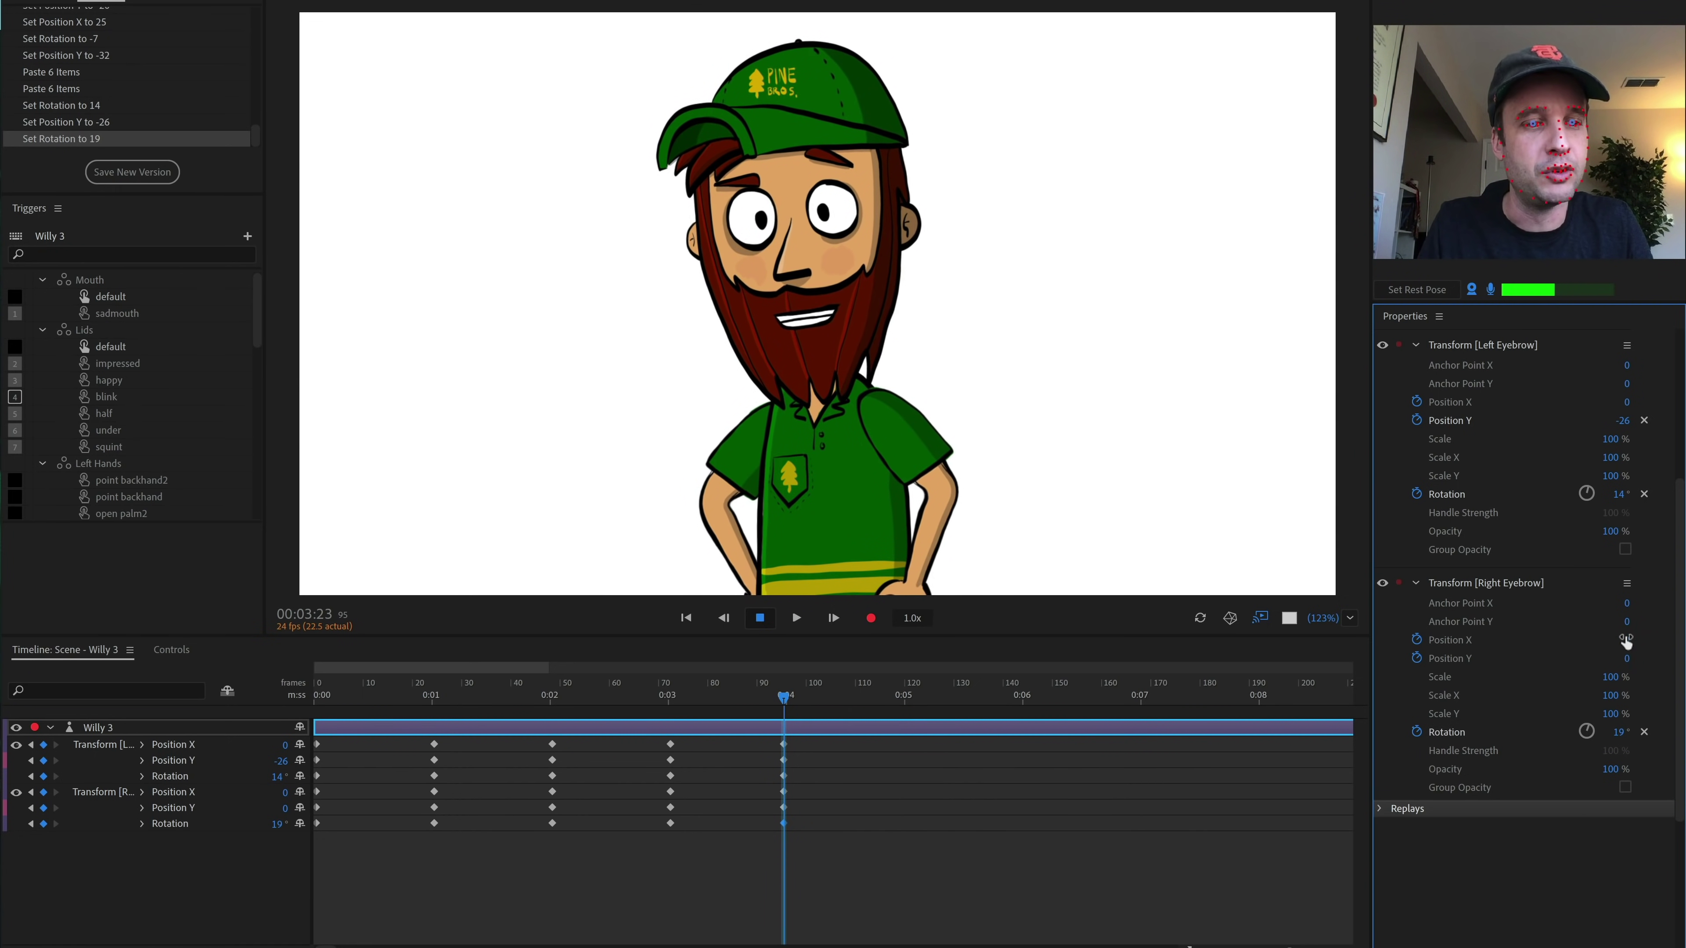
pyautogui.moveTo(1626, 620); pyautogui.dragTo(1628, 640)
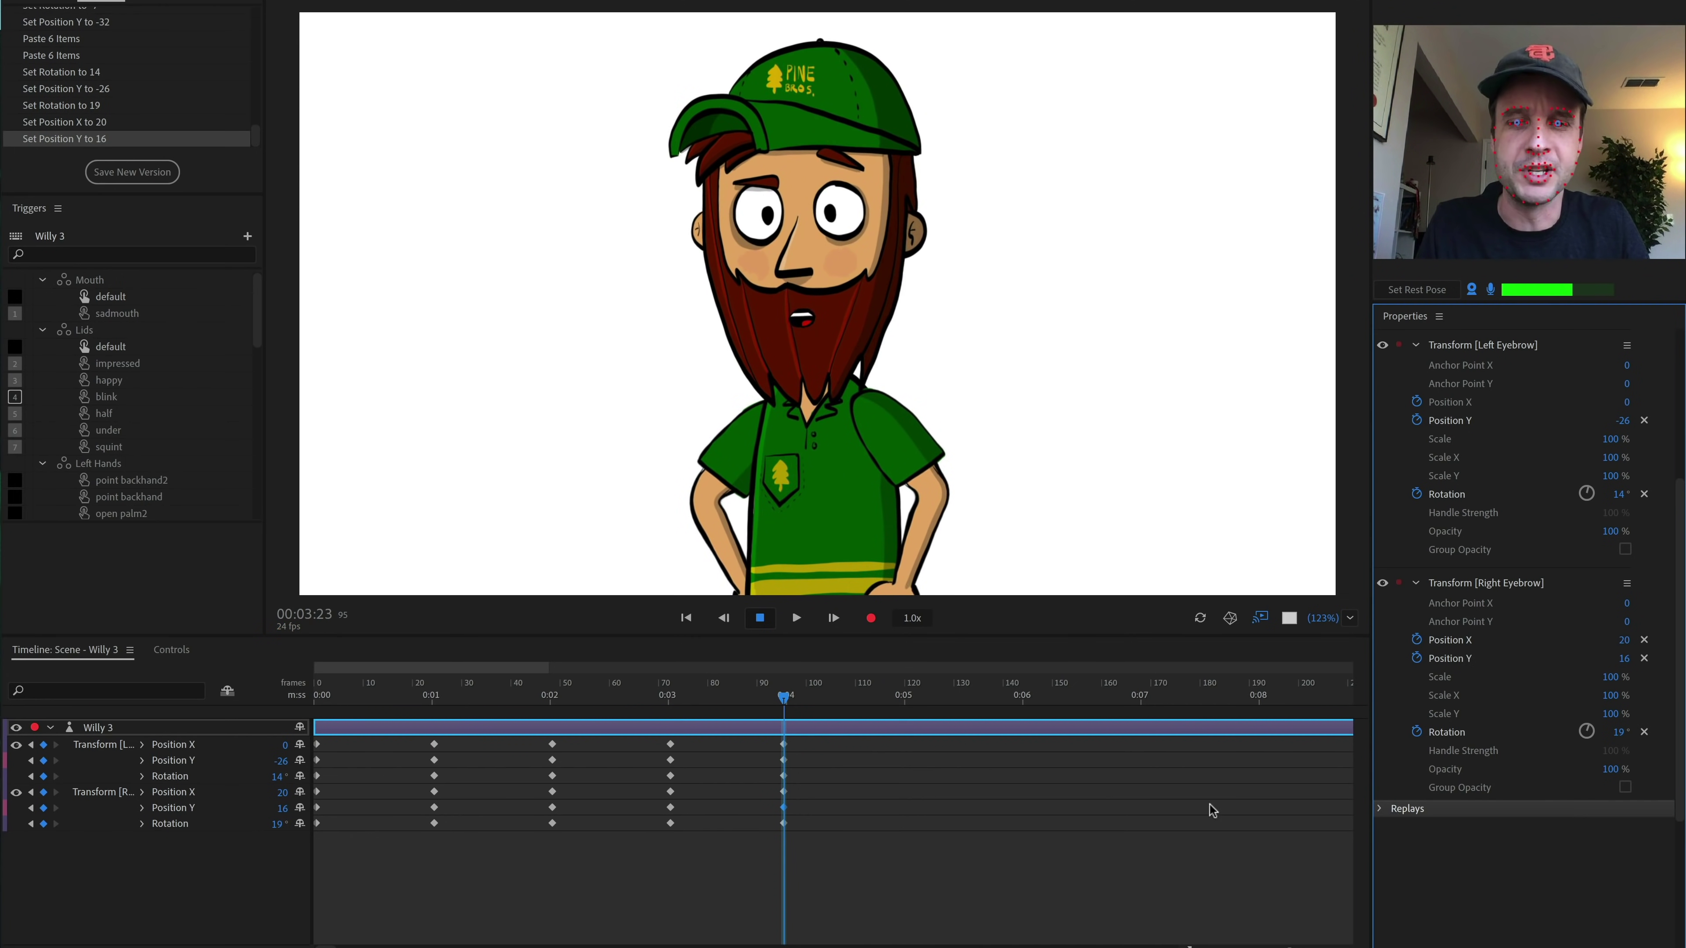
# Step: Copy the six adjusted eyebrow keyframes near 0:04 and paste them at 0:05 to hold the pose
pyautogui.moveTo(828, 878); pyautogui.dragTo(767, 750)
pyautogui.click(903, 699)
pyautogui.hotkey('ctrl', 'v')
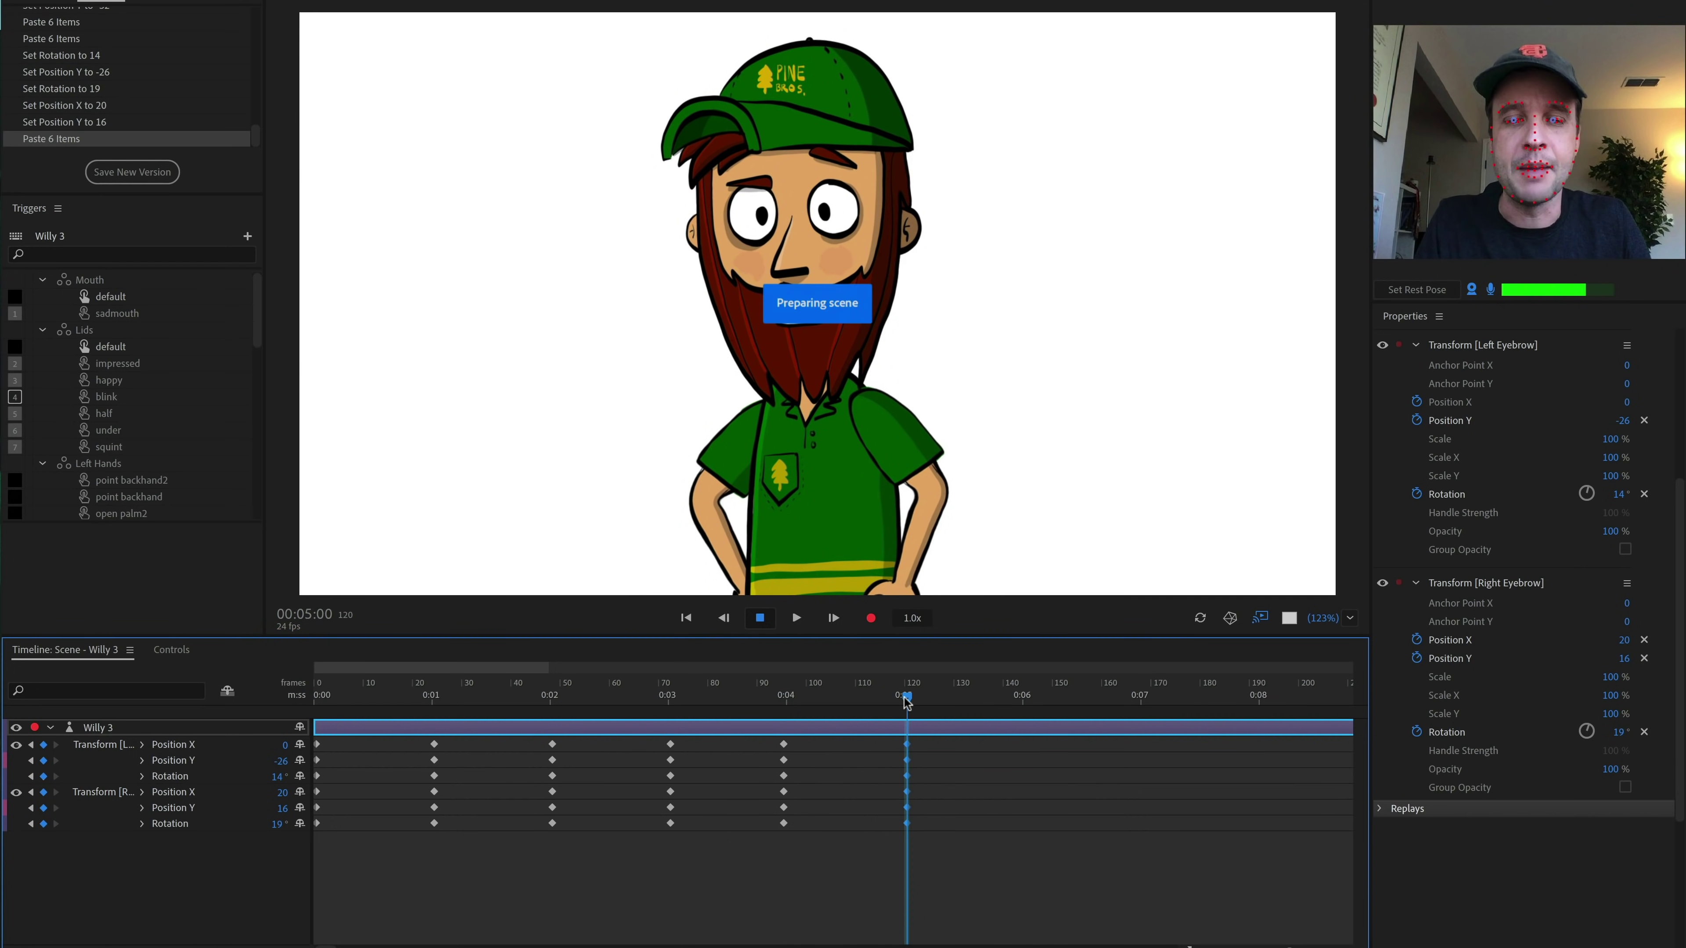
pyautogui.click(823, 698)
pyautogui.moveTo(868, 702); pyautogui.dragTo(615, 703)
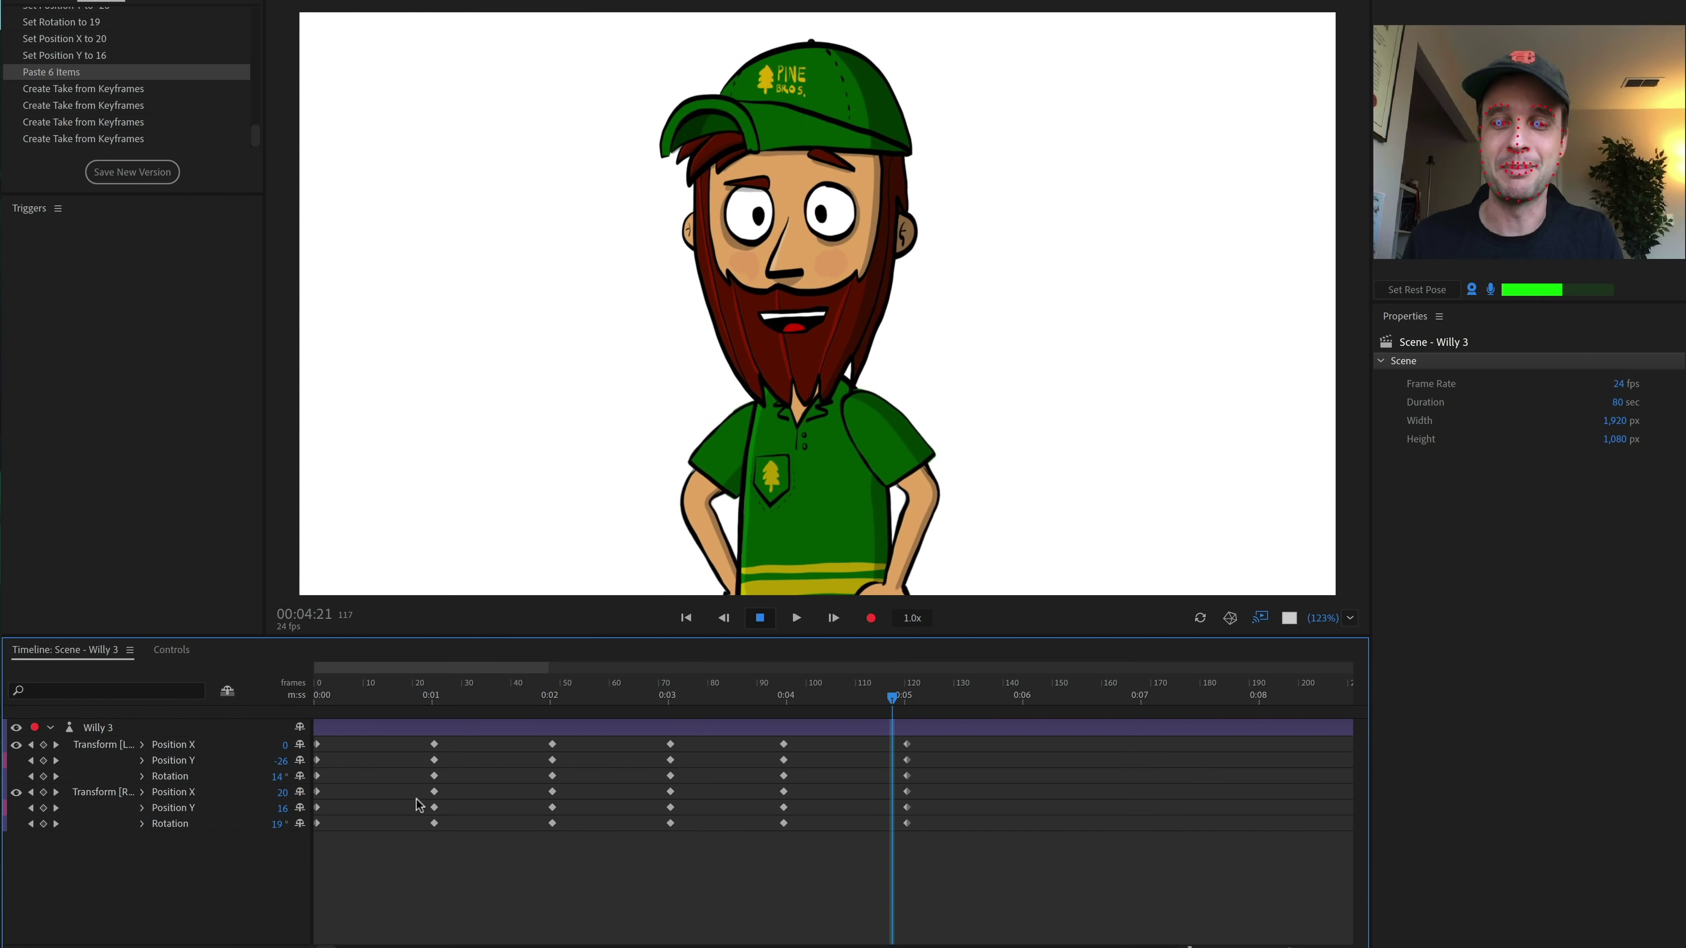
pyautogui.moveTo(421, 698); pyautogui.dragTo(370, 697)
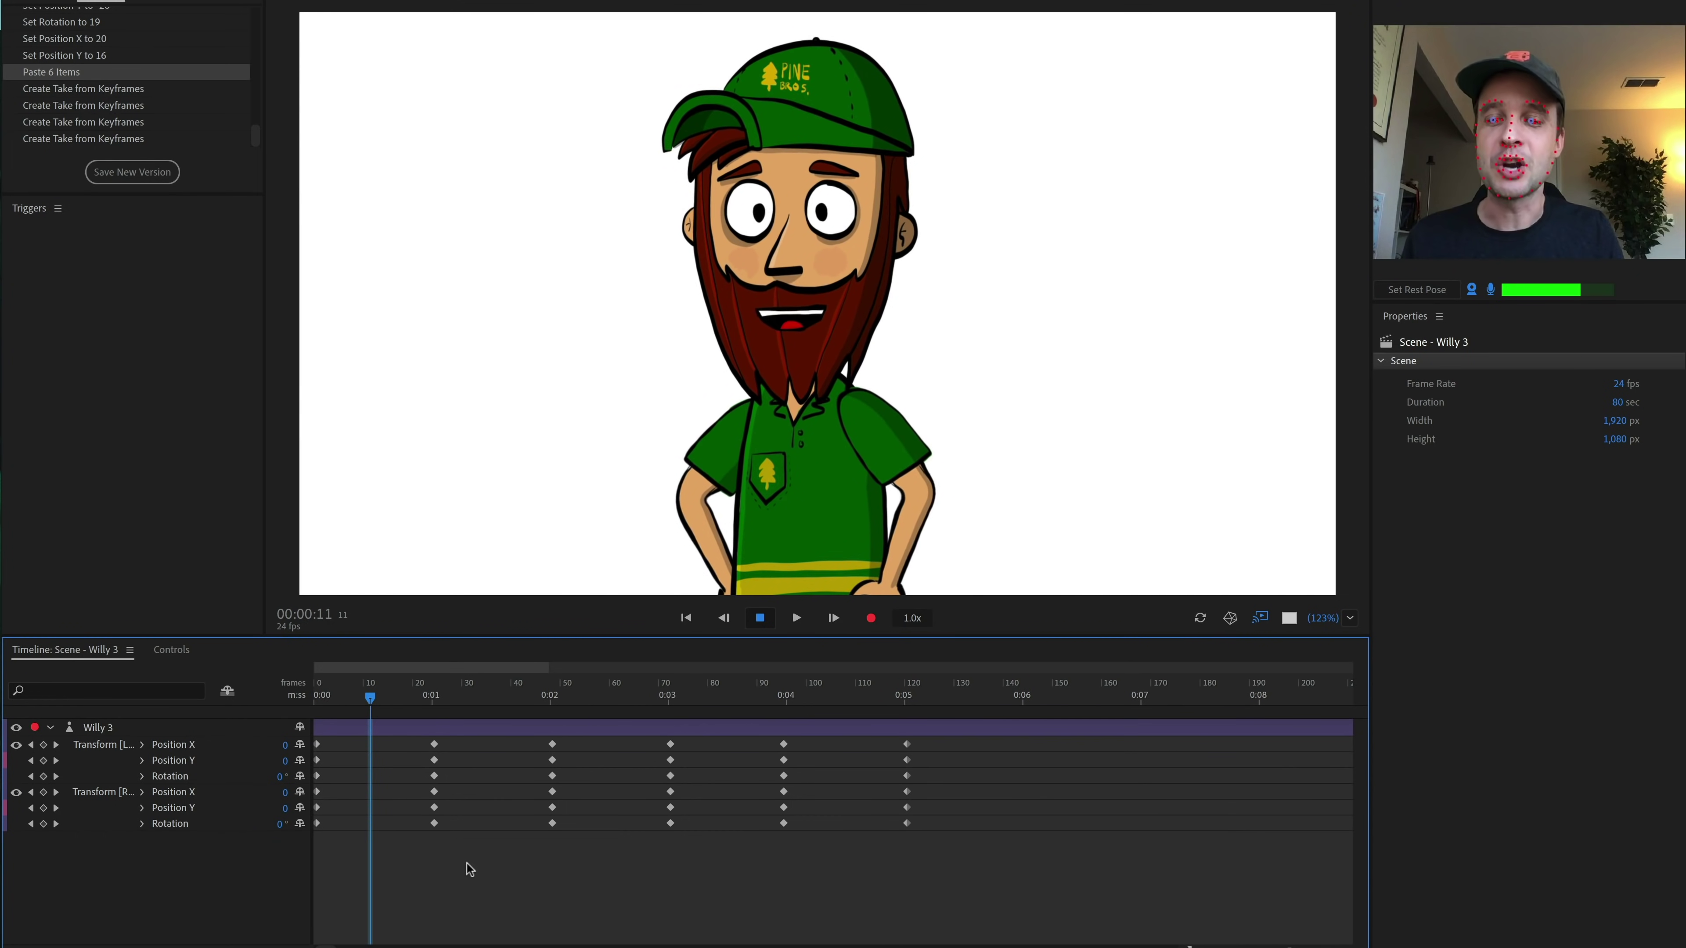
# Step: Create takes from the eyebrow keyframes at 0:00 and 0:01
pyautogui.moveTo(414, 821); pyautogui.dragTo(313, 744)
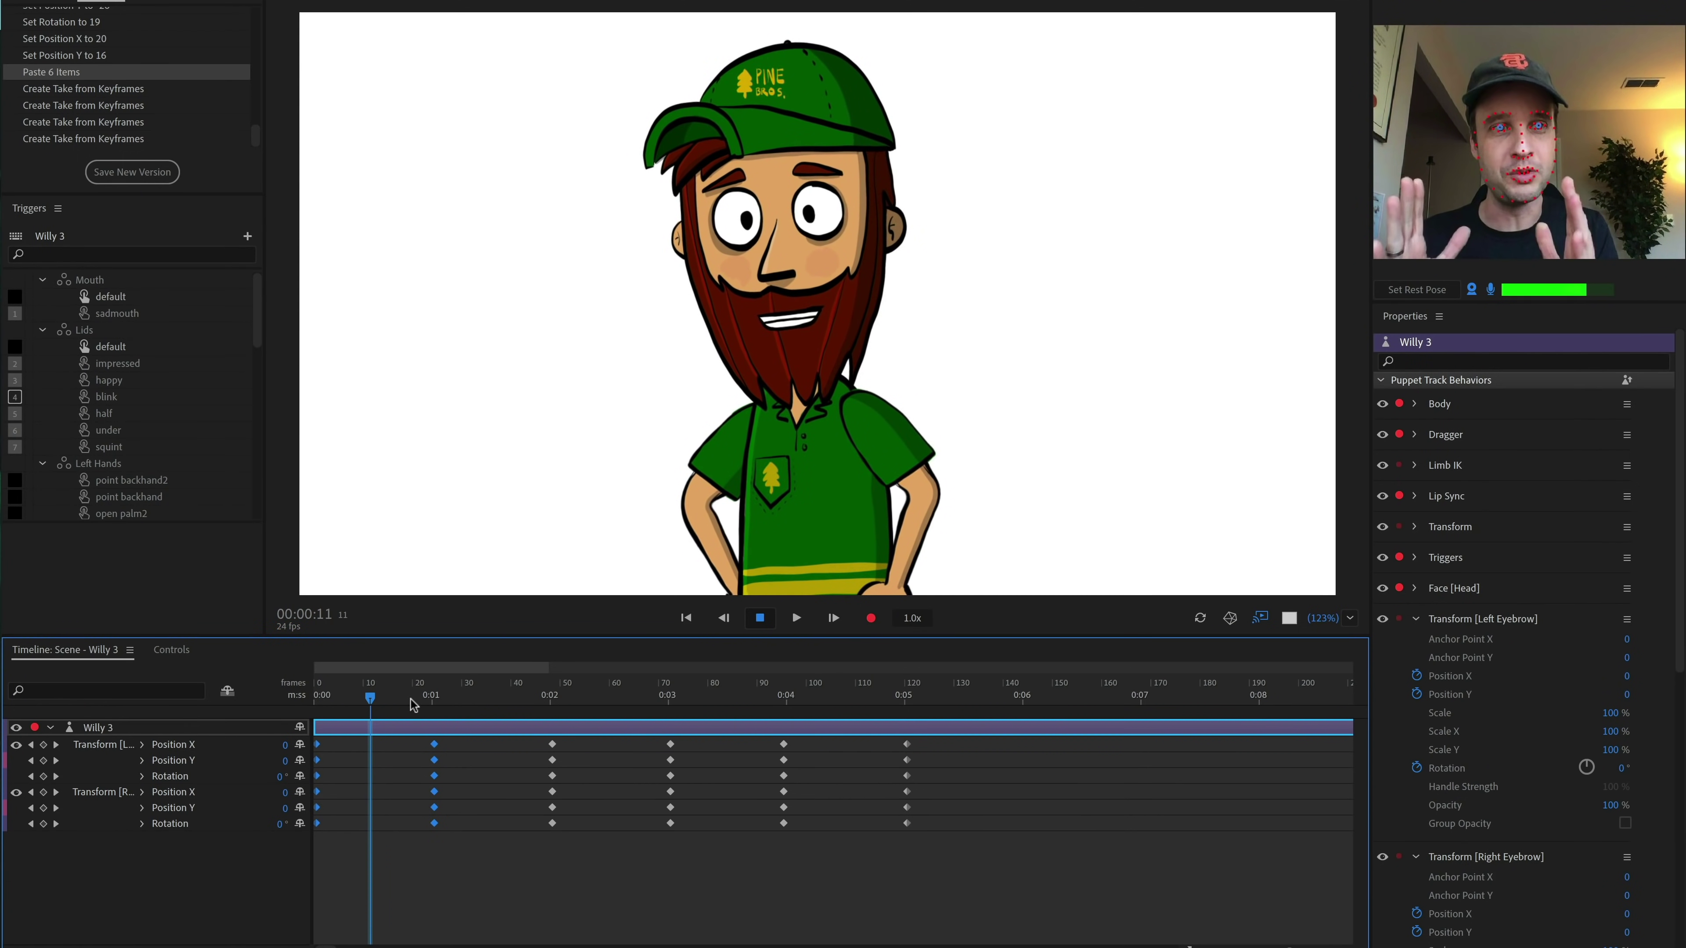
pyautogui.rightClick(435, 761)
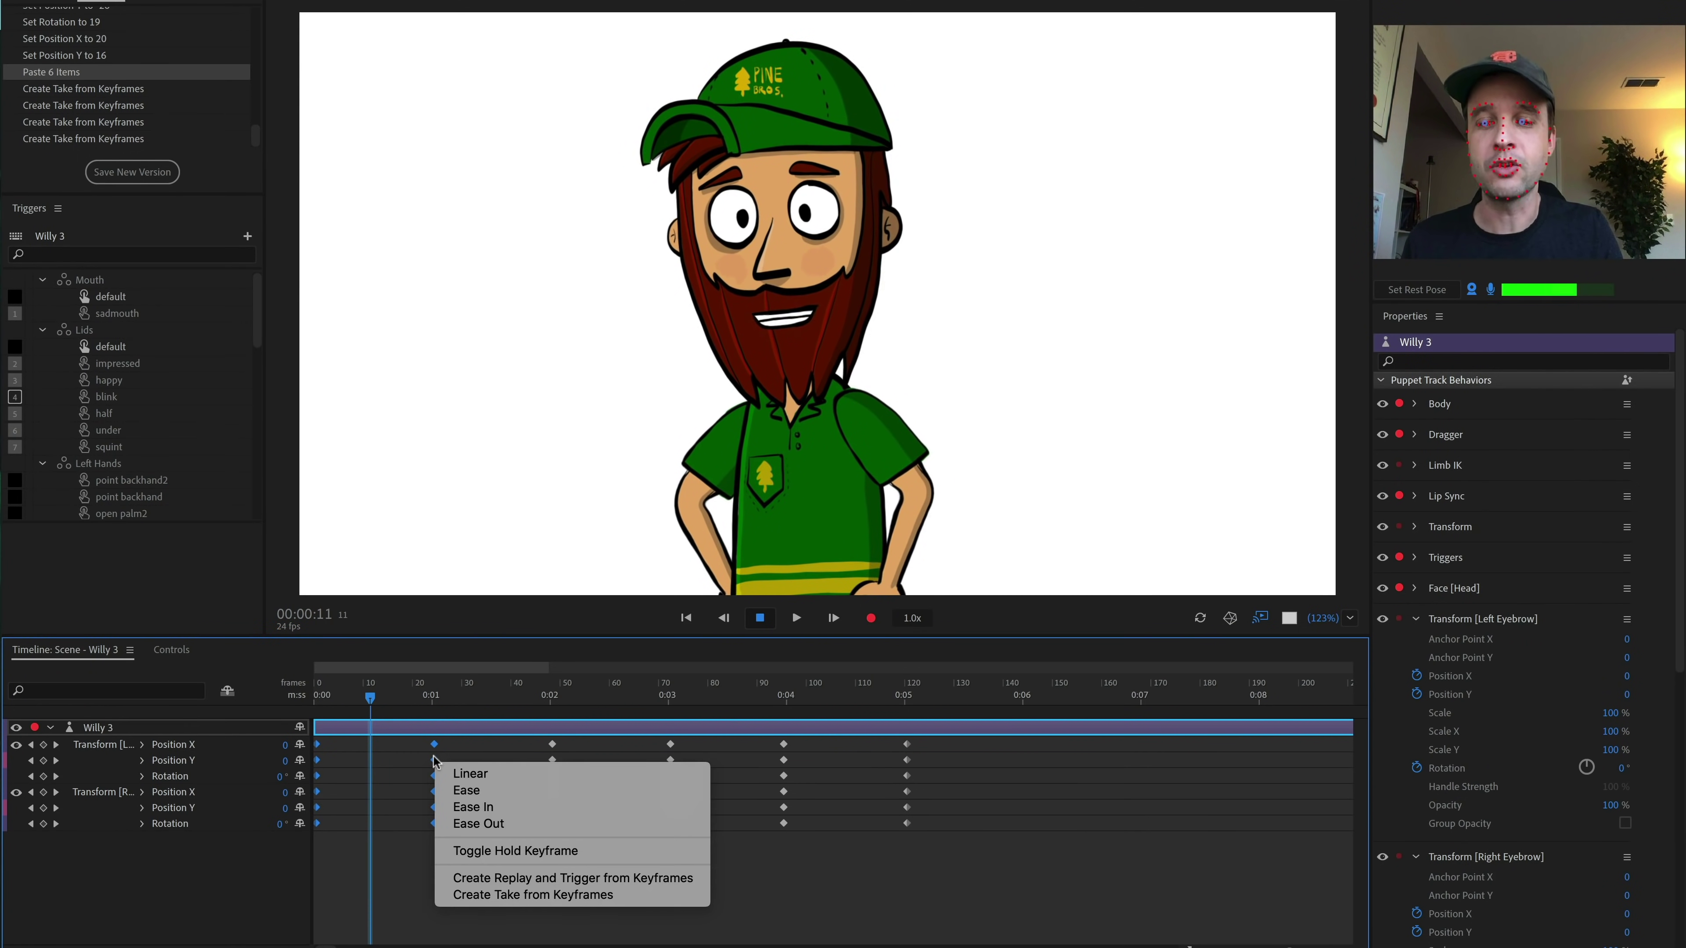
pyautogui.click(613, 896)
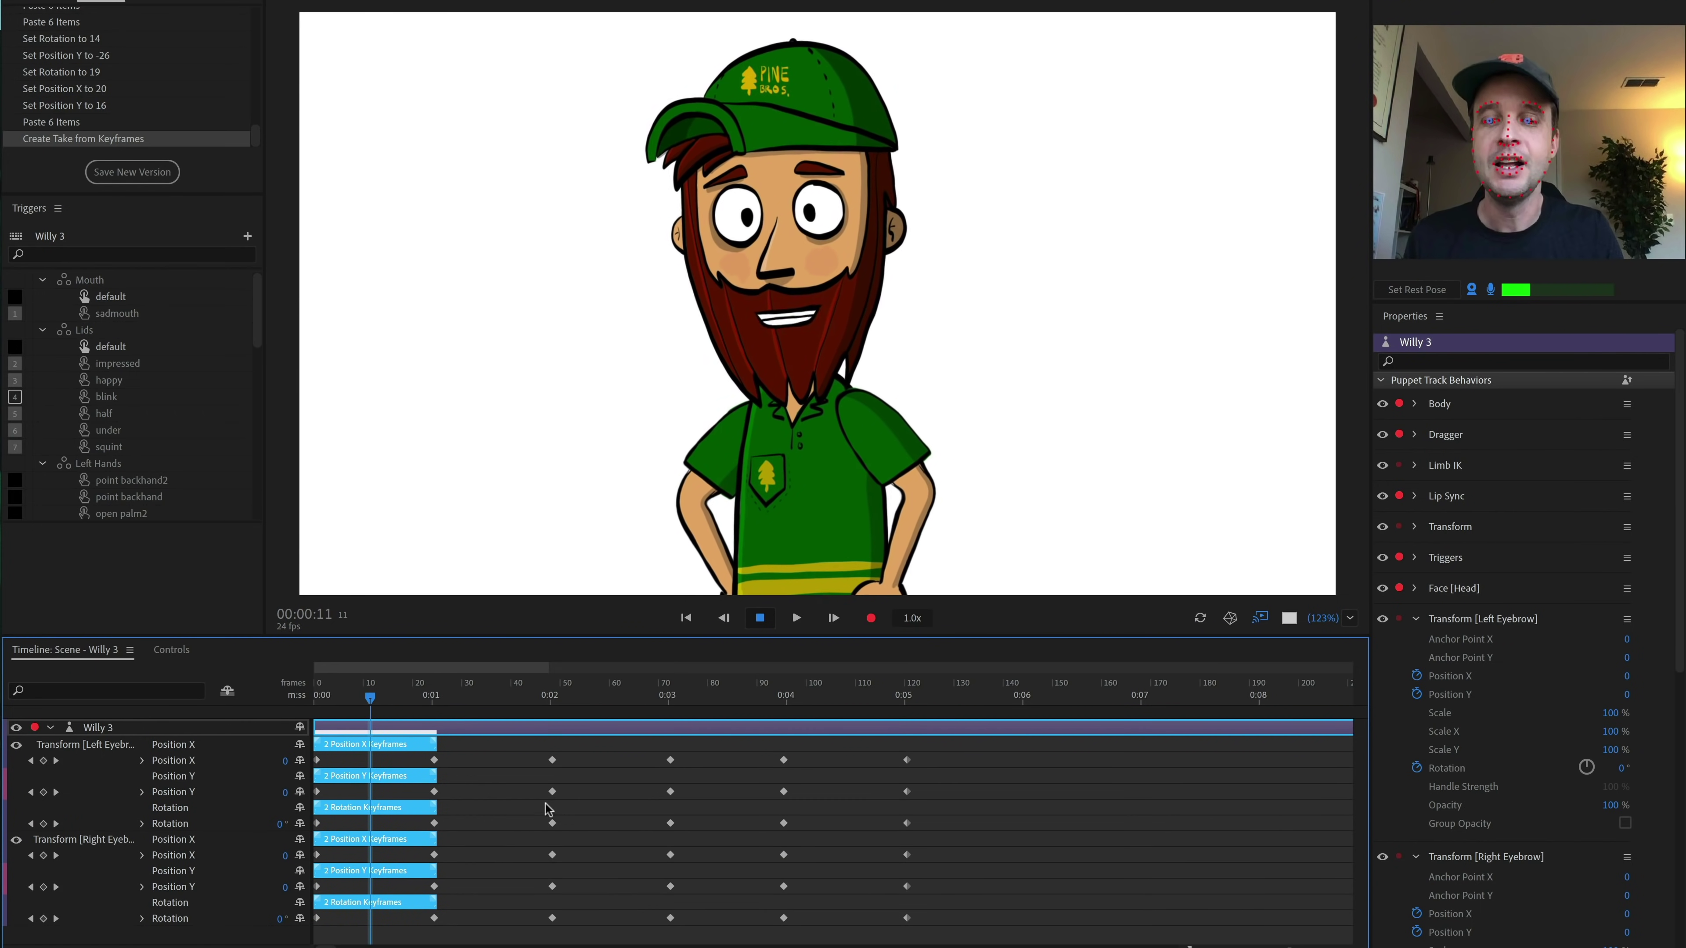
# Step: Create takes from the eyebrow keyframes at 0:02 and 0:03
pyautogui.moveTo(529, 751); pyautogui.dragTo(698, 945)
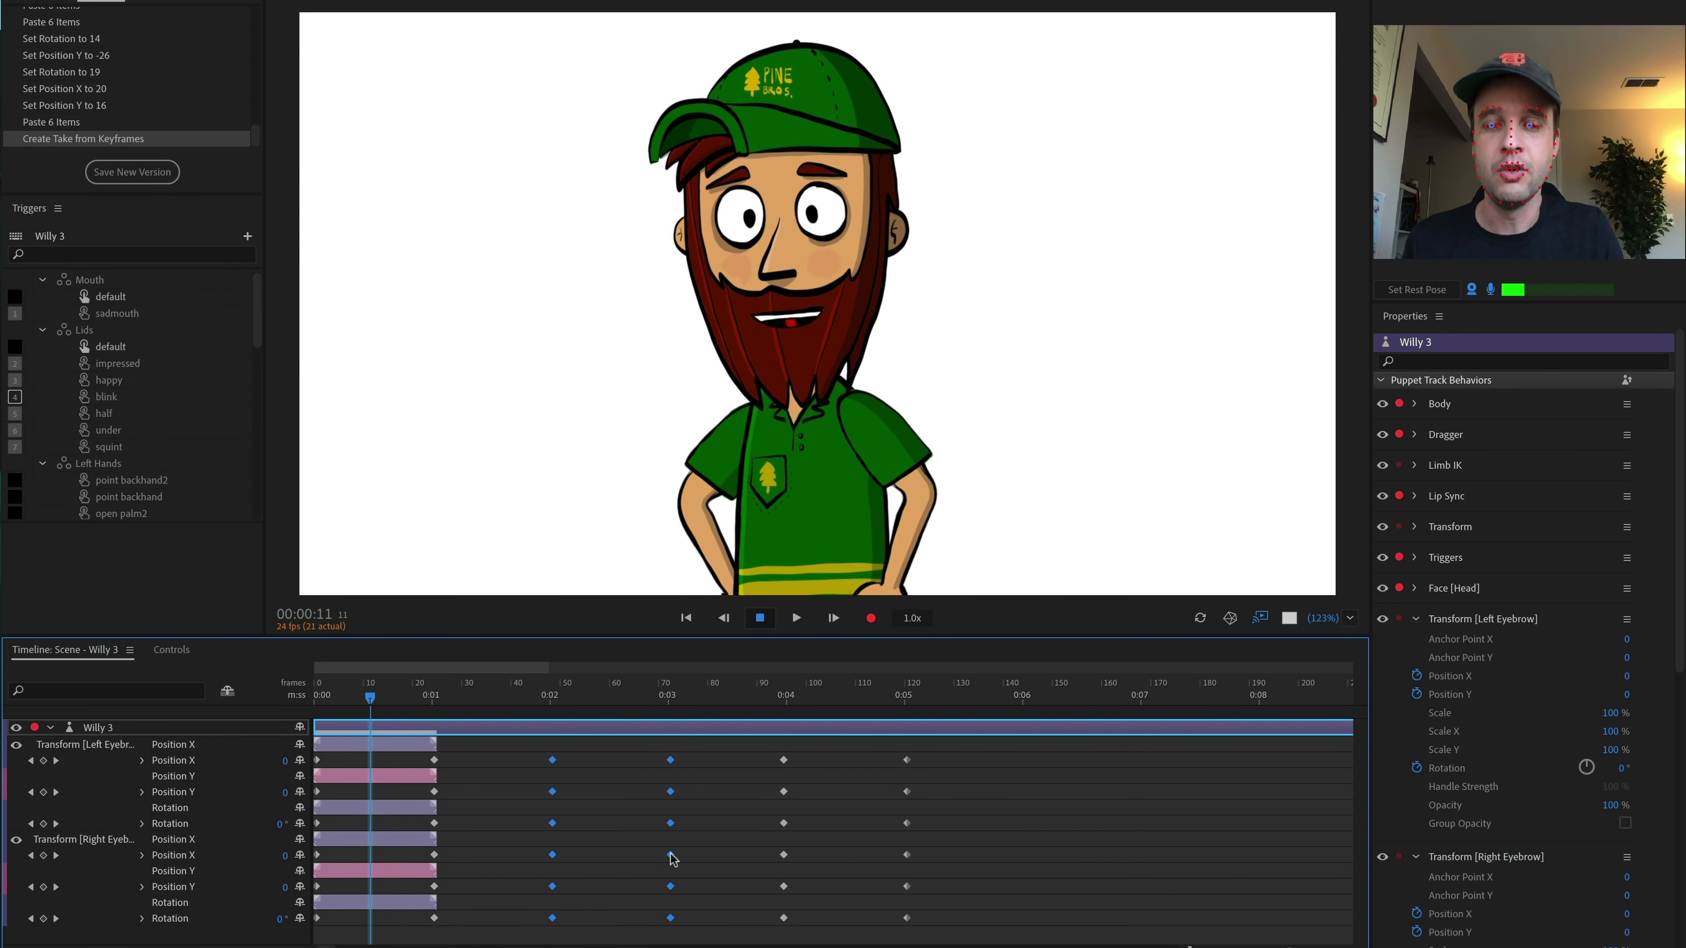
pyautogui.rightClick(671, 859)
pyautogui.click(730, 930)
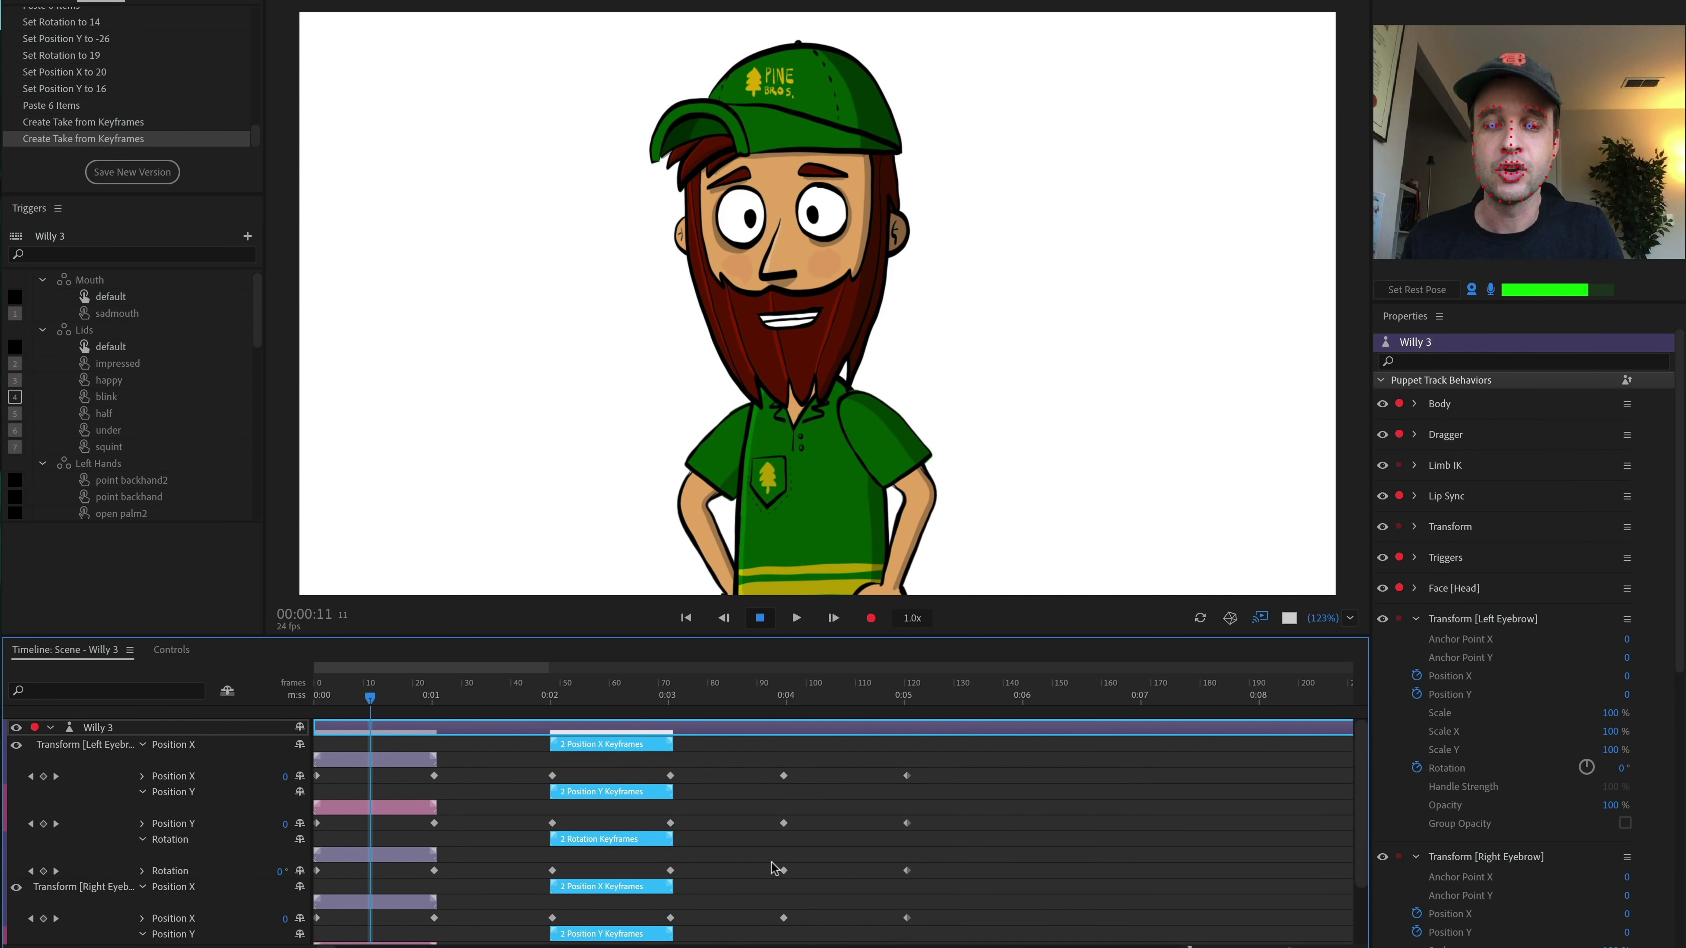
# Step: Create takes from the eyebrow keyframes at 0:04 and 0:05
pyautogui.moveTo(777, 761); pyautogui.dragTo(915, 917)
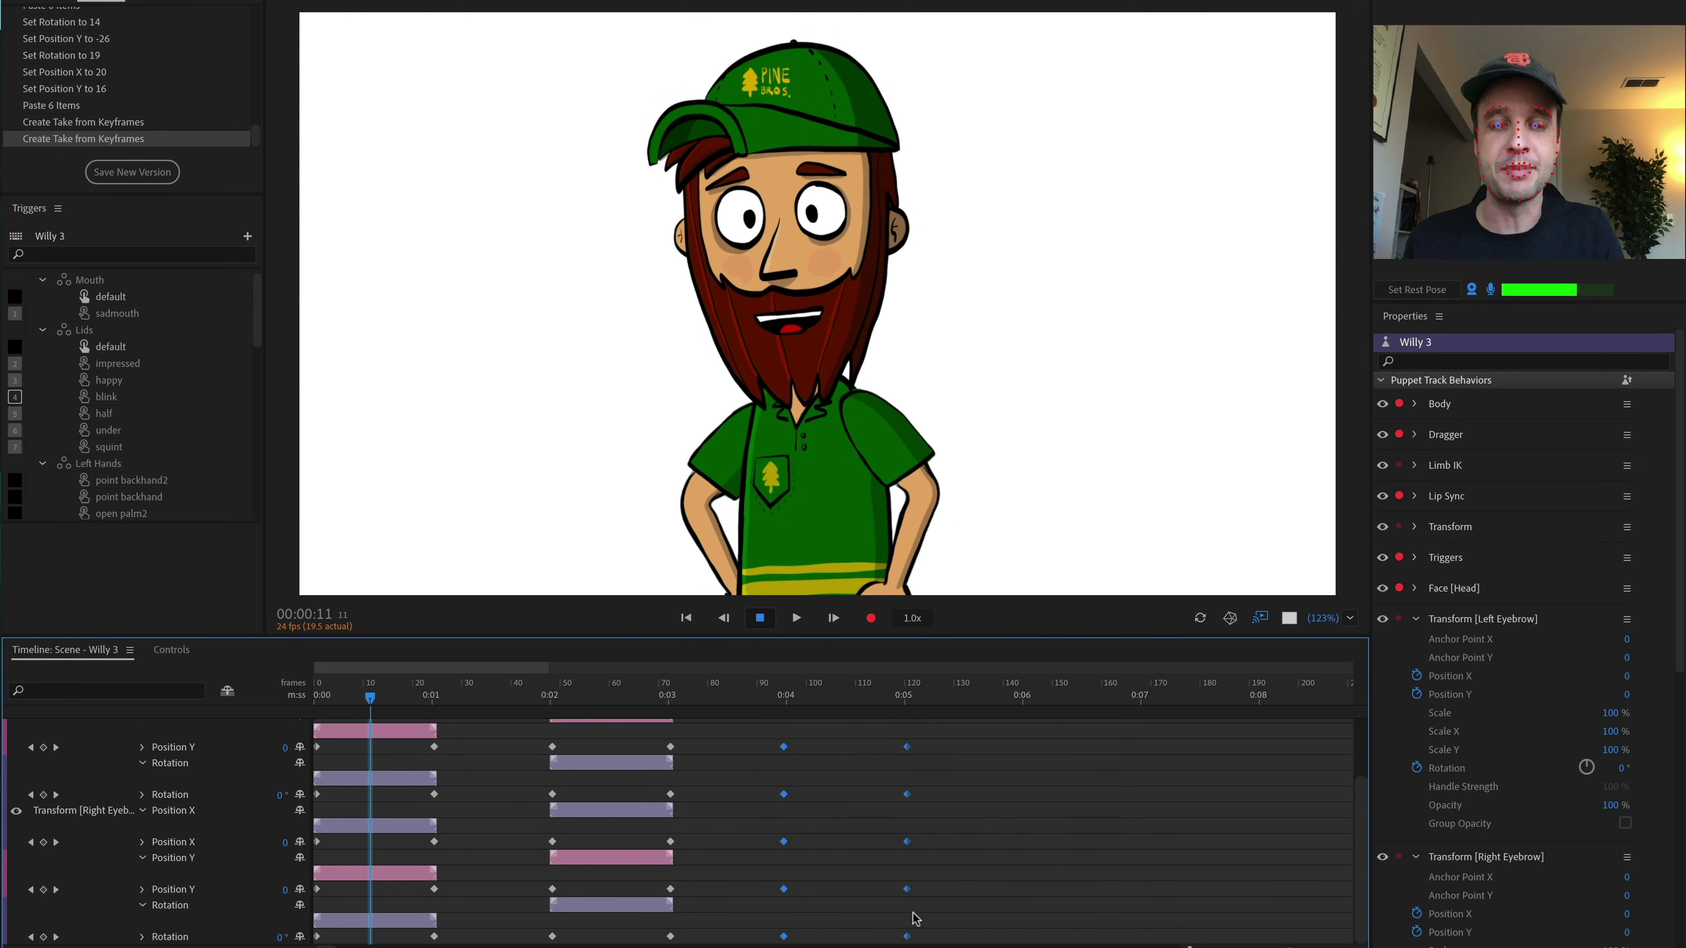
pyautogui.rightClick(907, 889)
pyautogui.click(973, 941)
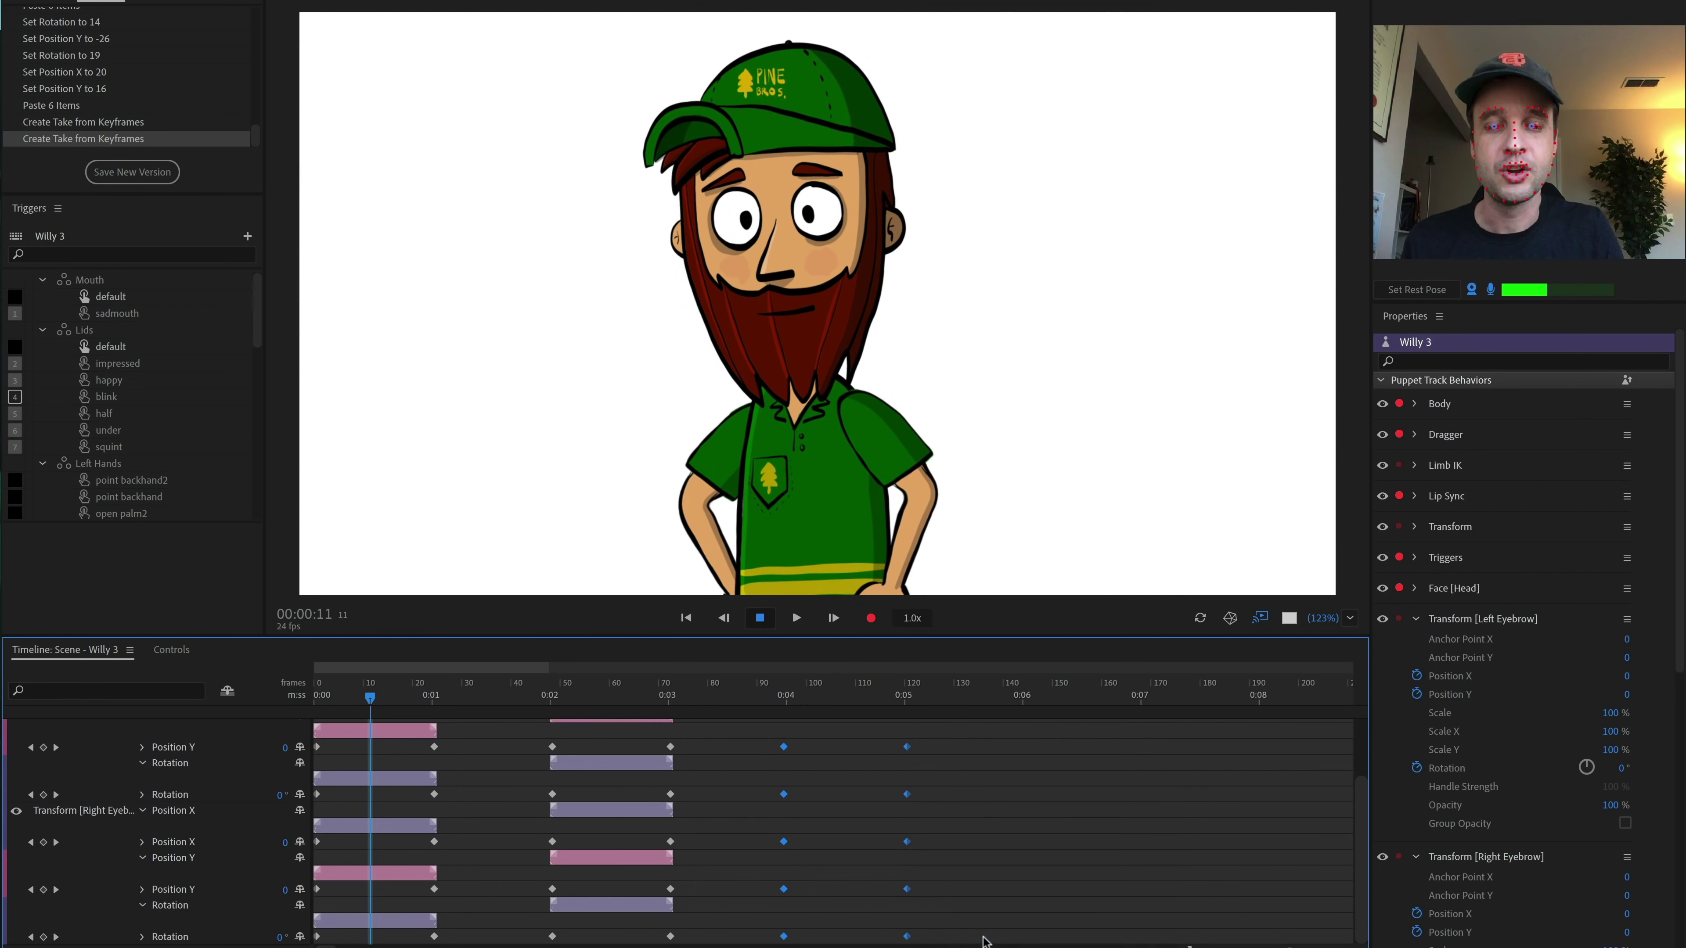
# Step: Collapse the Position X, Position Y and Rotation take groups of both eyebrow Transforms in the timeline
pyautogui.scroll(2, 275, 758)
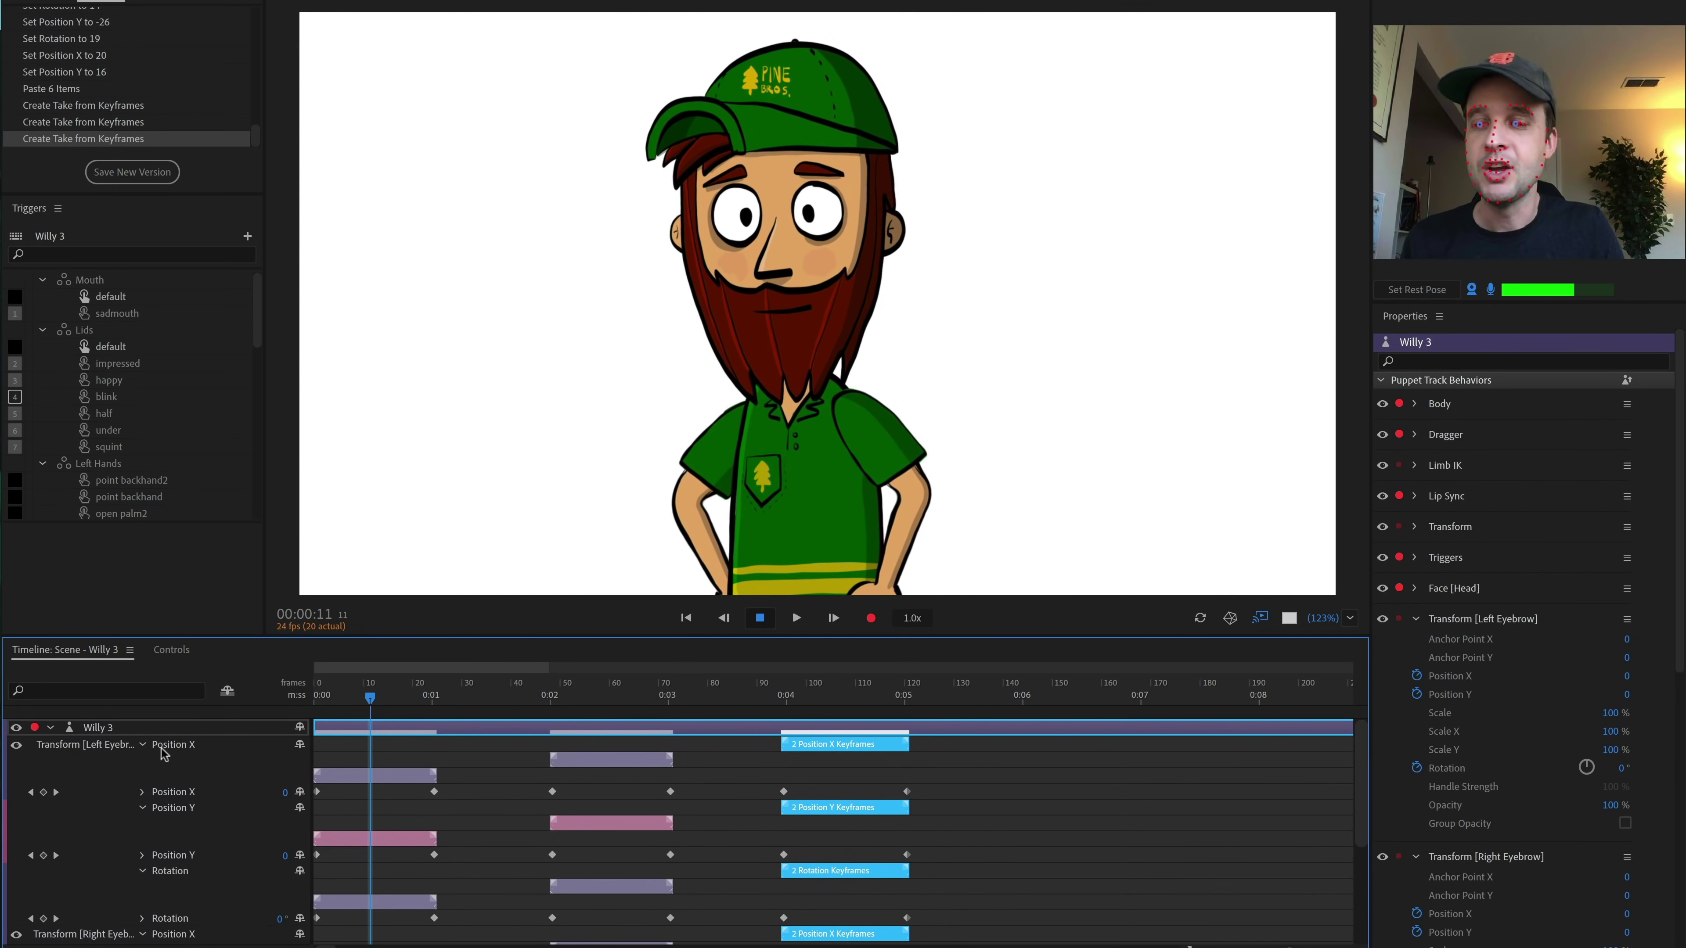
pyautogui.click(142, 745)
pyautogui.click(146, 808)
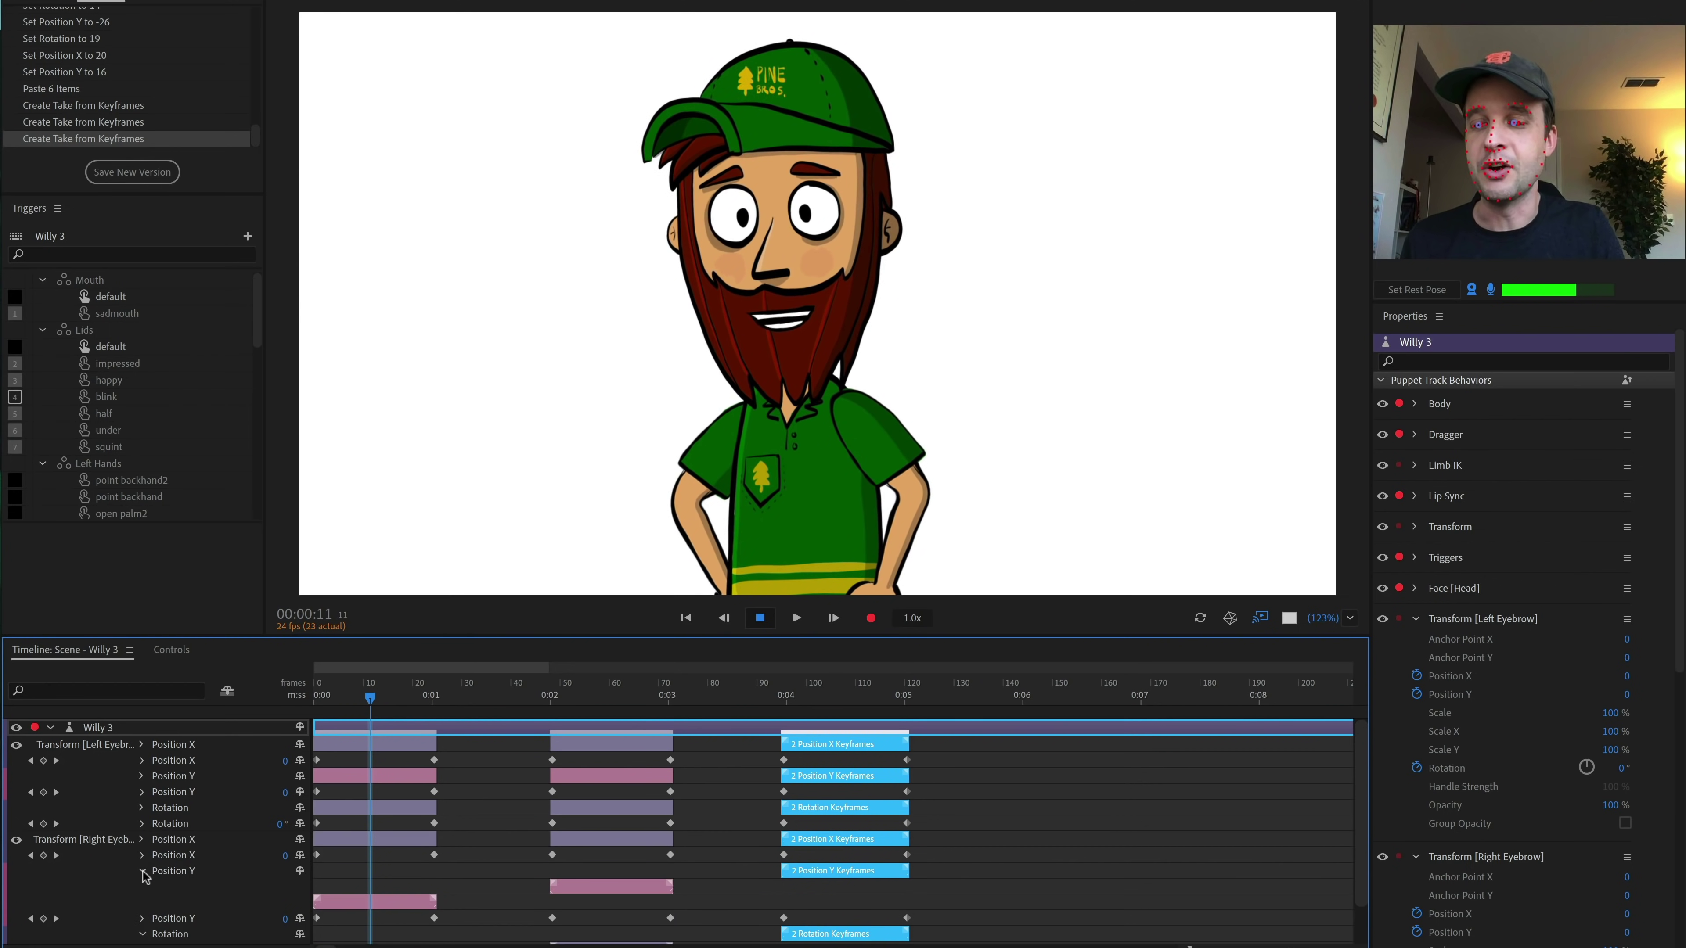
pyautogui.click(143, 872)
pyautogui.click(142, 904)
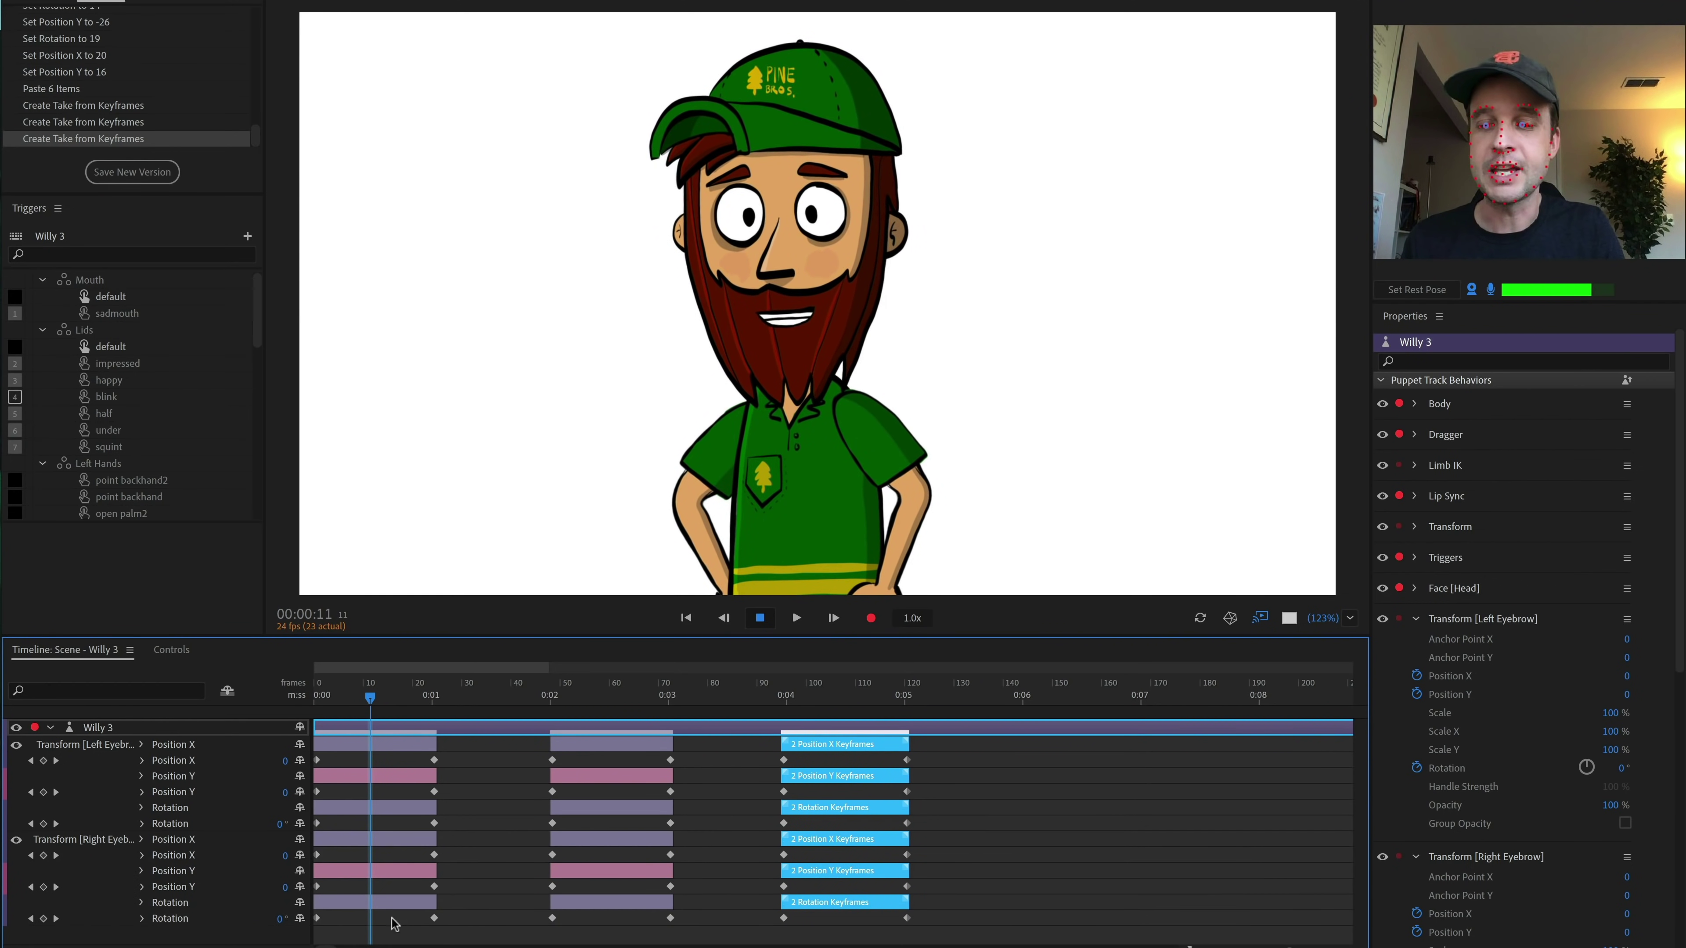
# Step: Delete the original Rotation, Position Y and Position X keyframes of both eyebrows, leaving only the takes
pyautogui.click(988, 882)
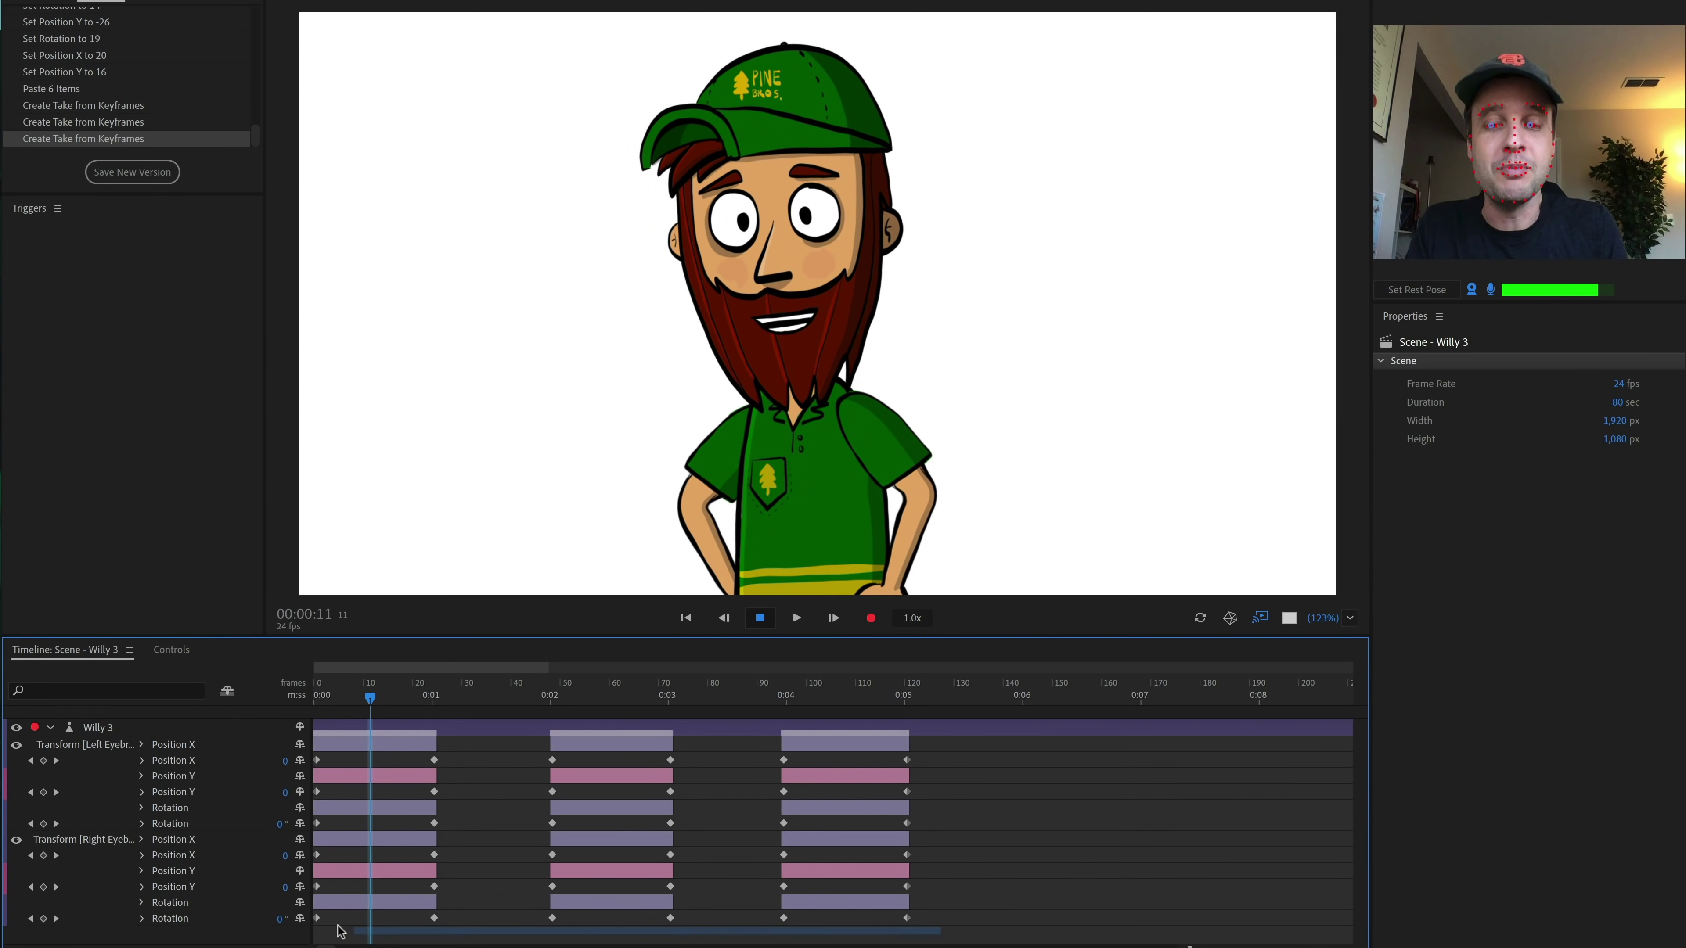
pyautogui.click(319, 921)
pyautogui.press('Delete')
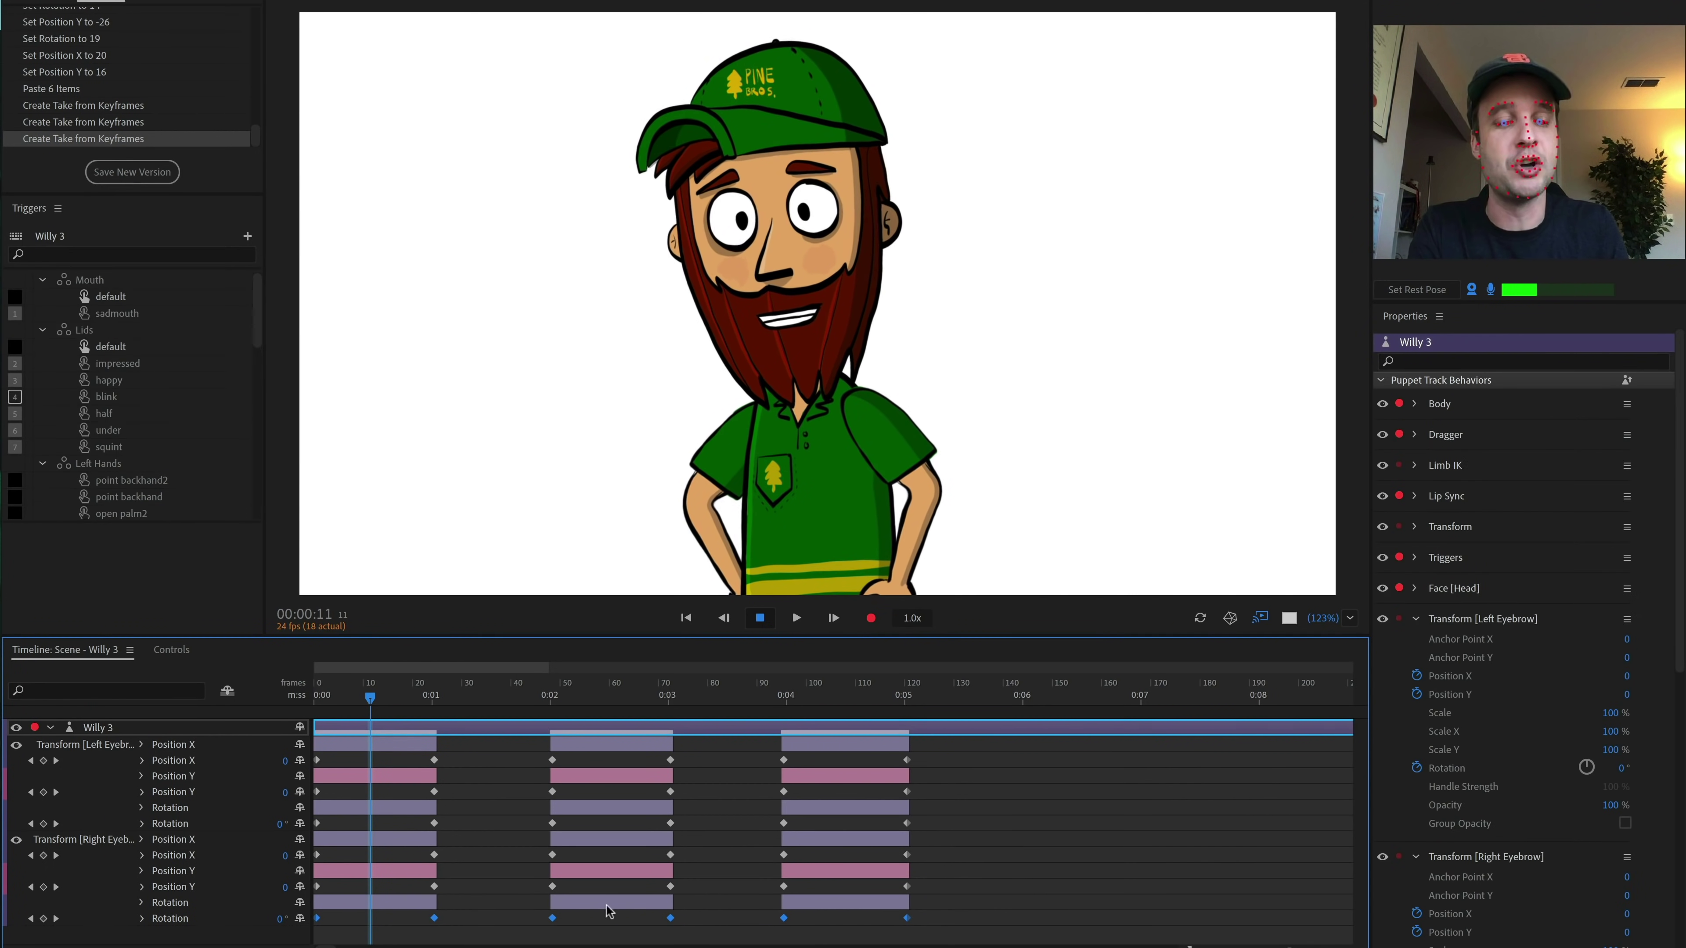
pyautogui.moveTo(922, 891); pyautogui.dragTo(315, 887)
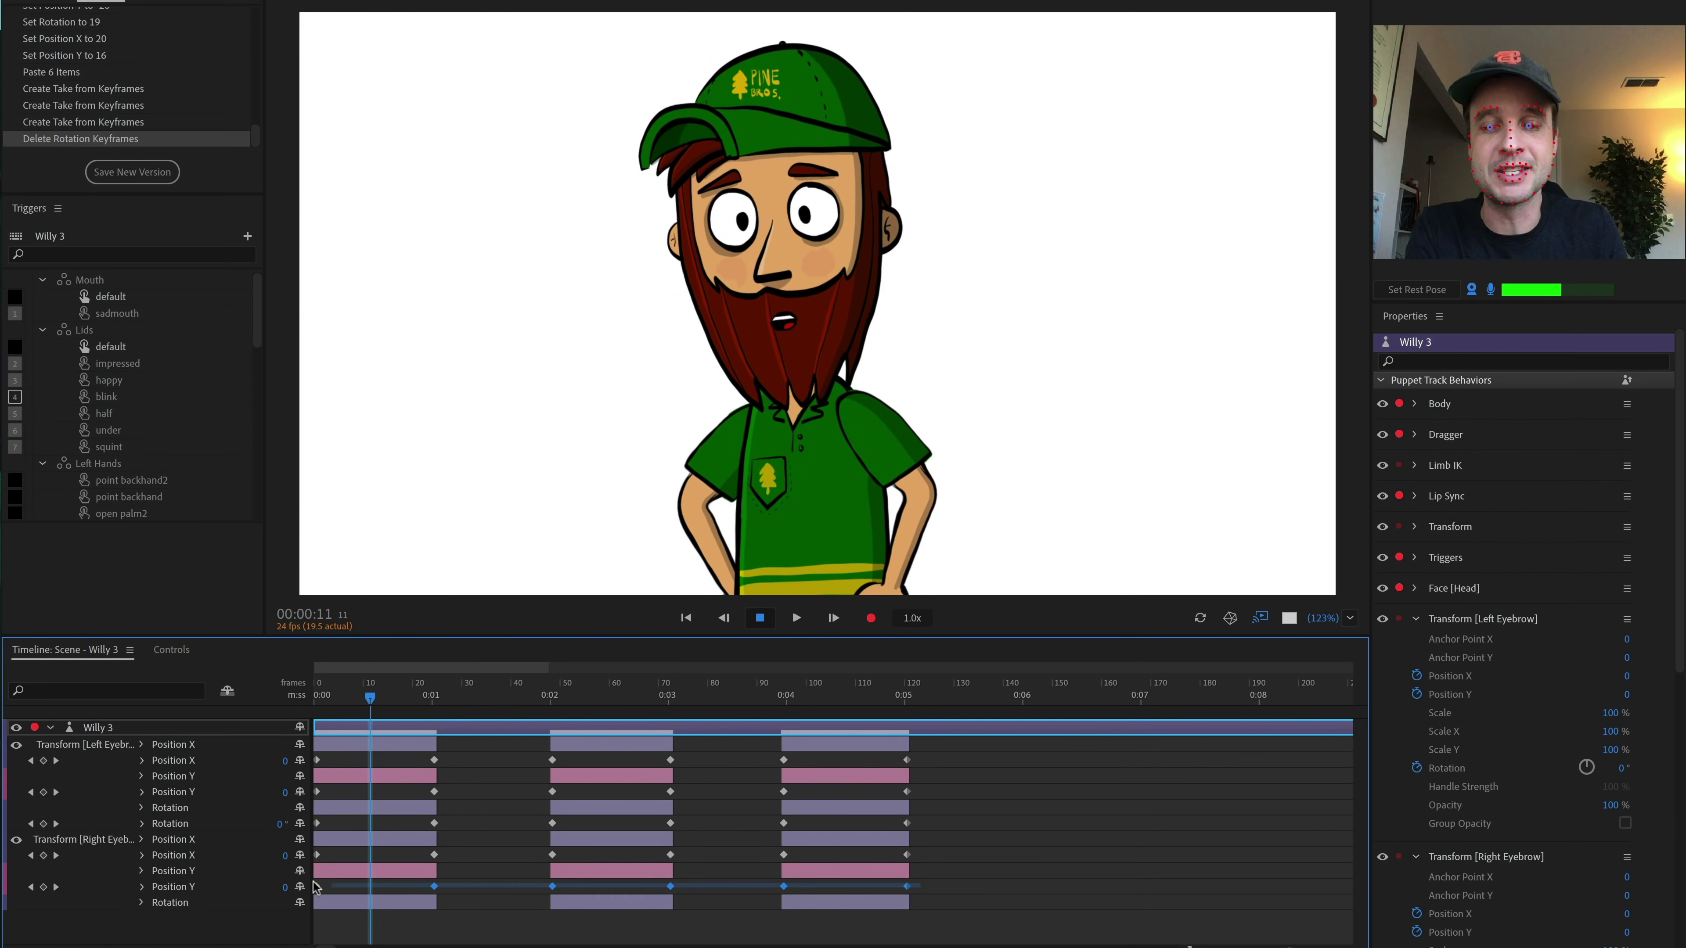
pyautogui.press('Delete')
pyautogui.moveTo(943, 860); pyautogui.dragTo(314, 857)
pyautogui.press('Delete')
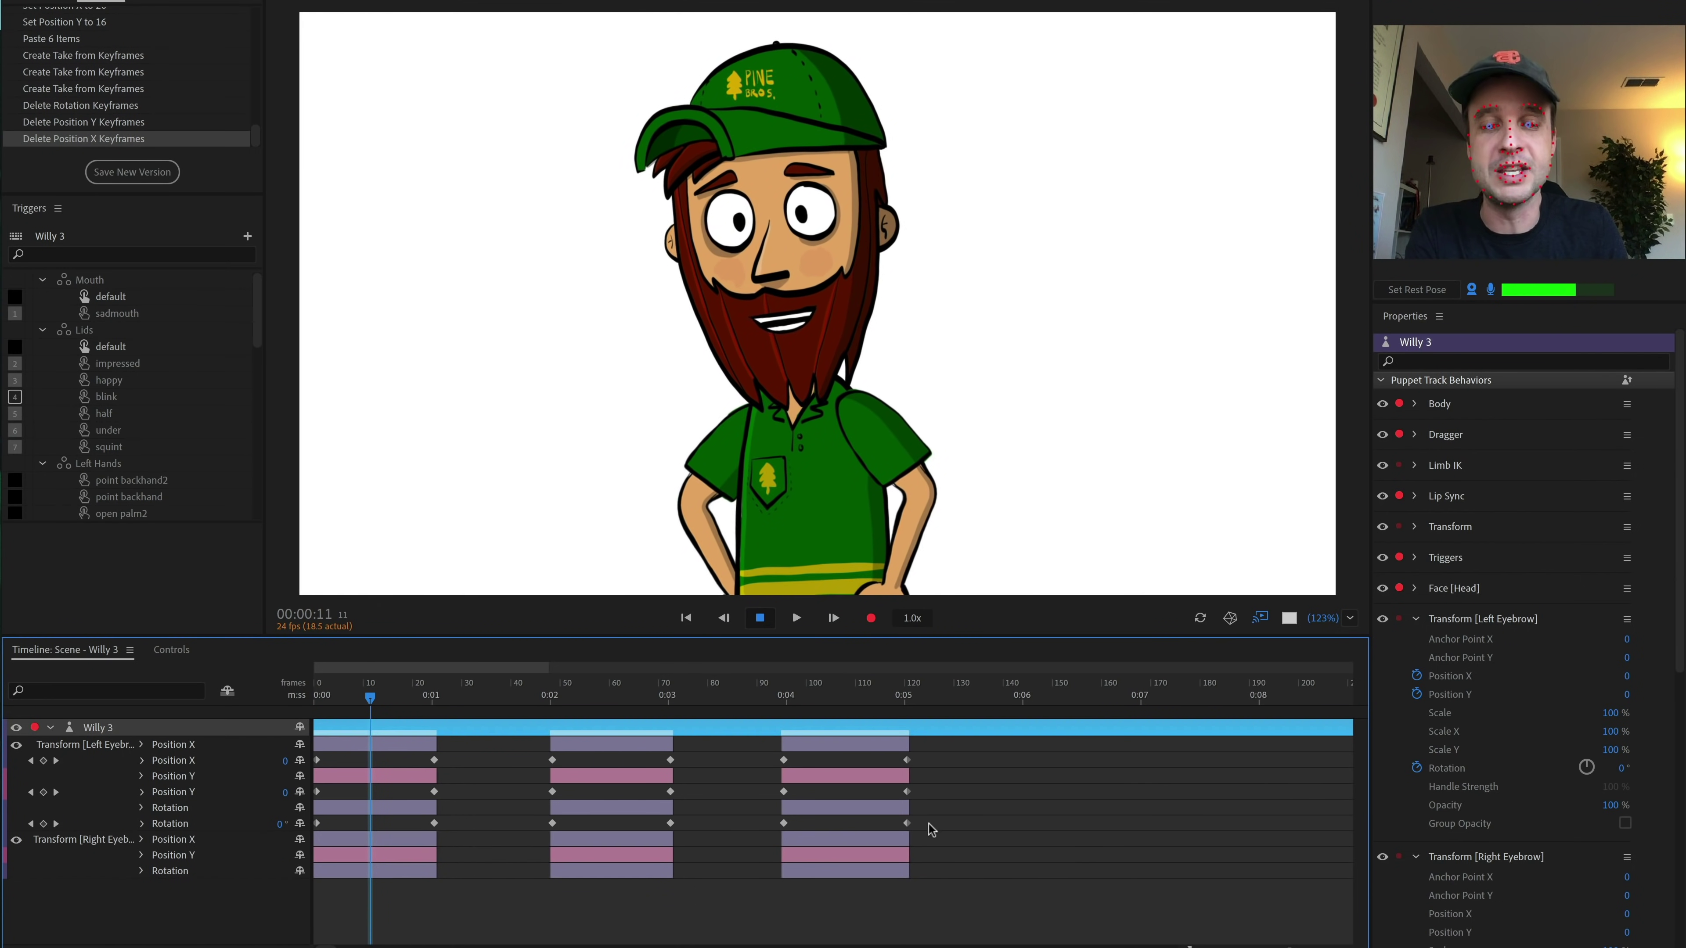
pyautogui.moveTo(932, 829); pyautogui.dragTo(331, 830)
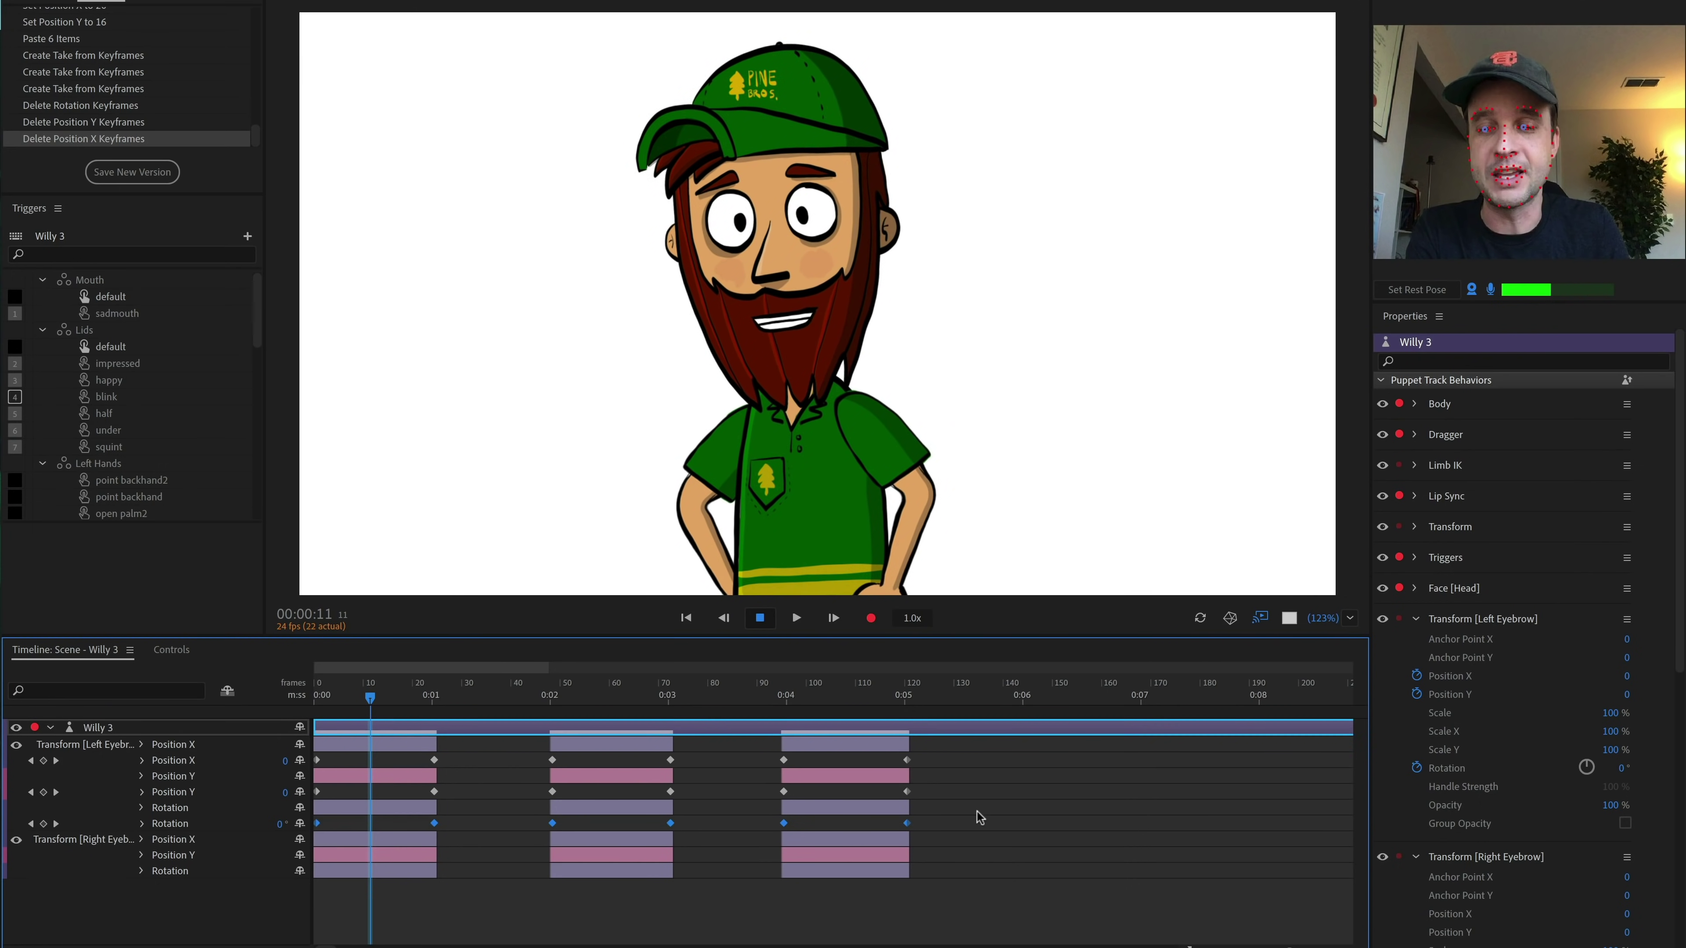
pyautogui.press('Delete')
# Step: Give all eyebrow takes a short blend in and a longer blend out, and scrub the timeline to check the motion
pyautogui.moveTo(982, 888); pyautogui.dragTo(343, 745)
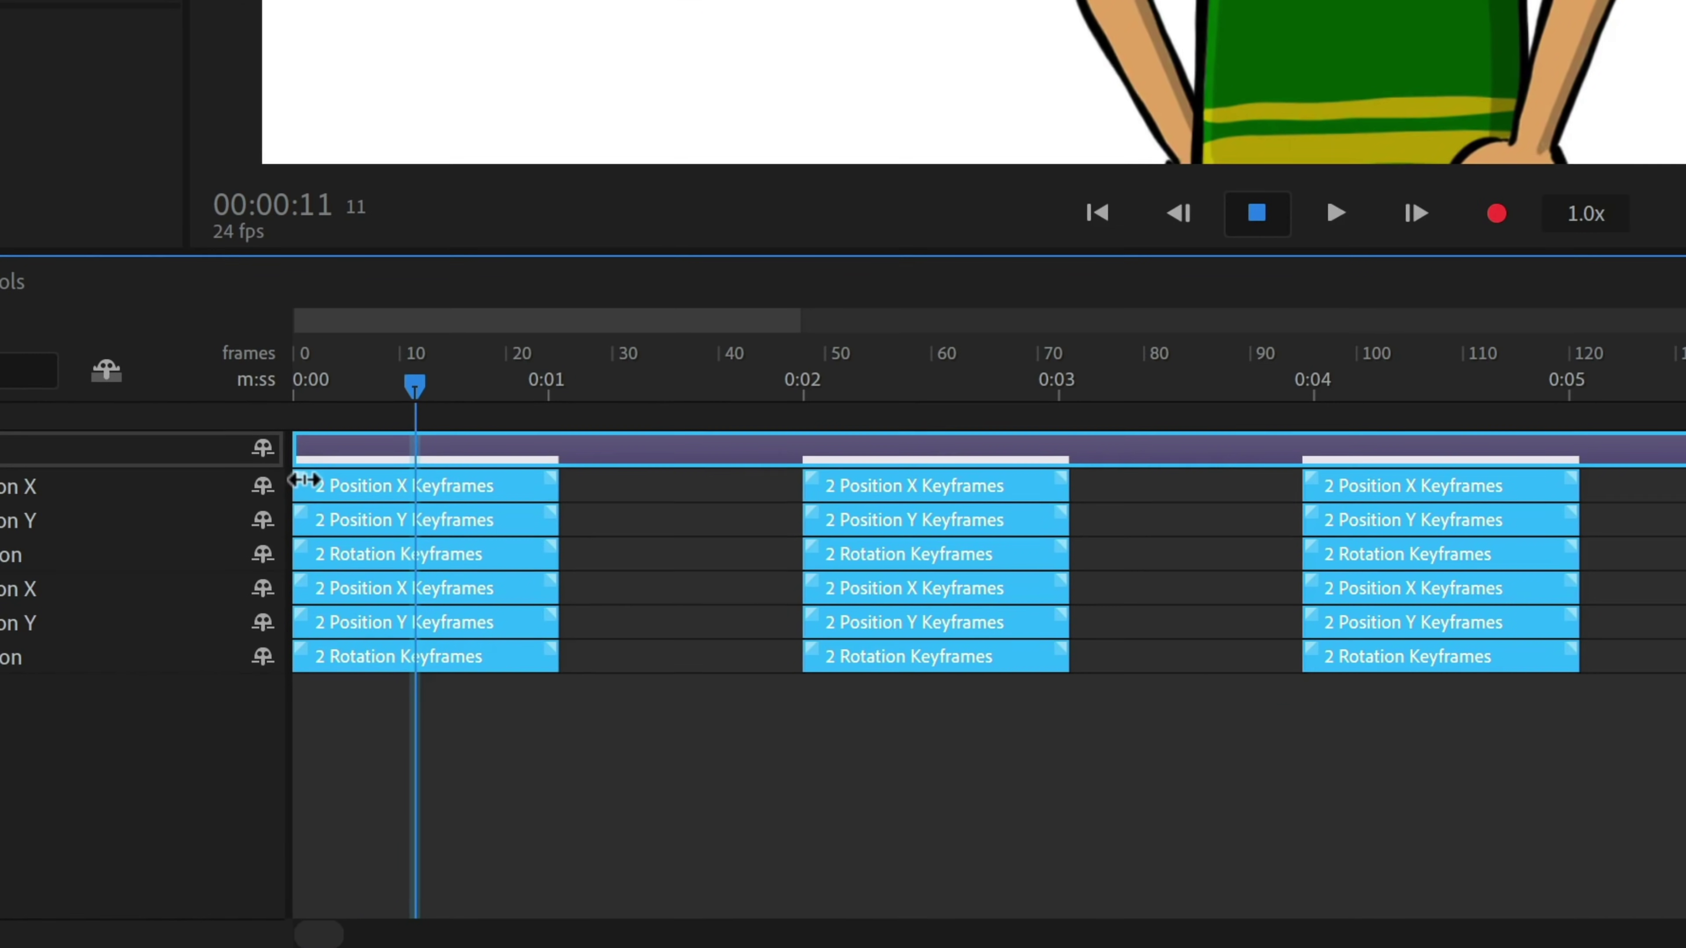
pyautogui.moveTo(303, 479); pyautogui.dragTo(330, 477)
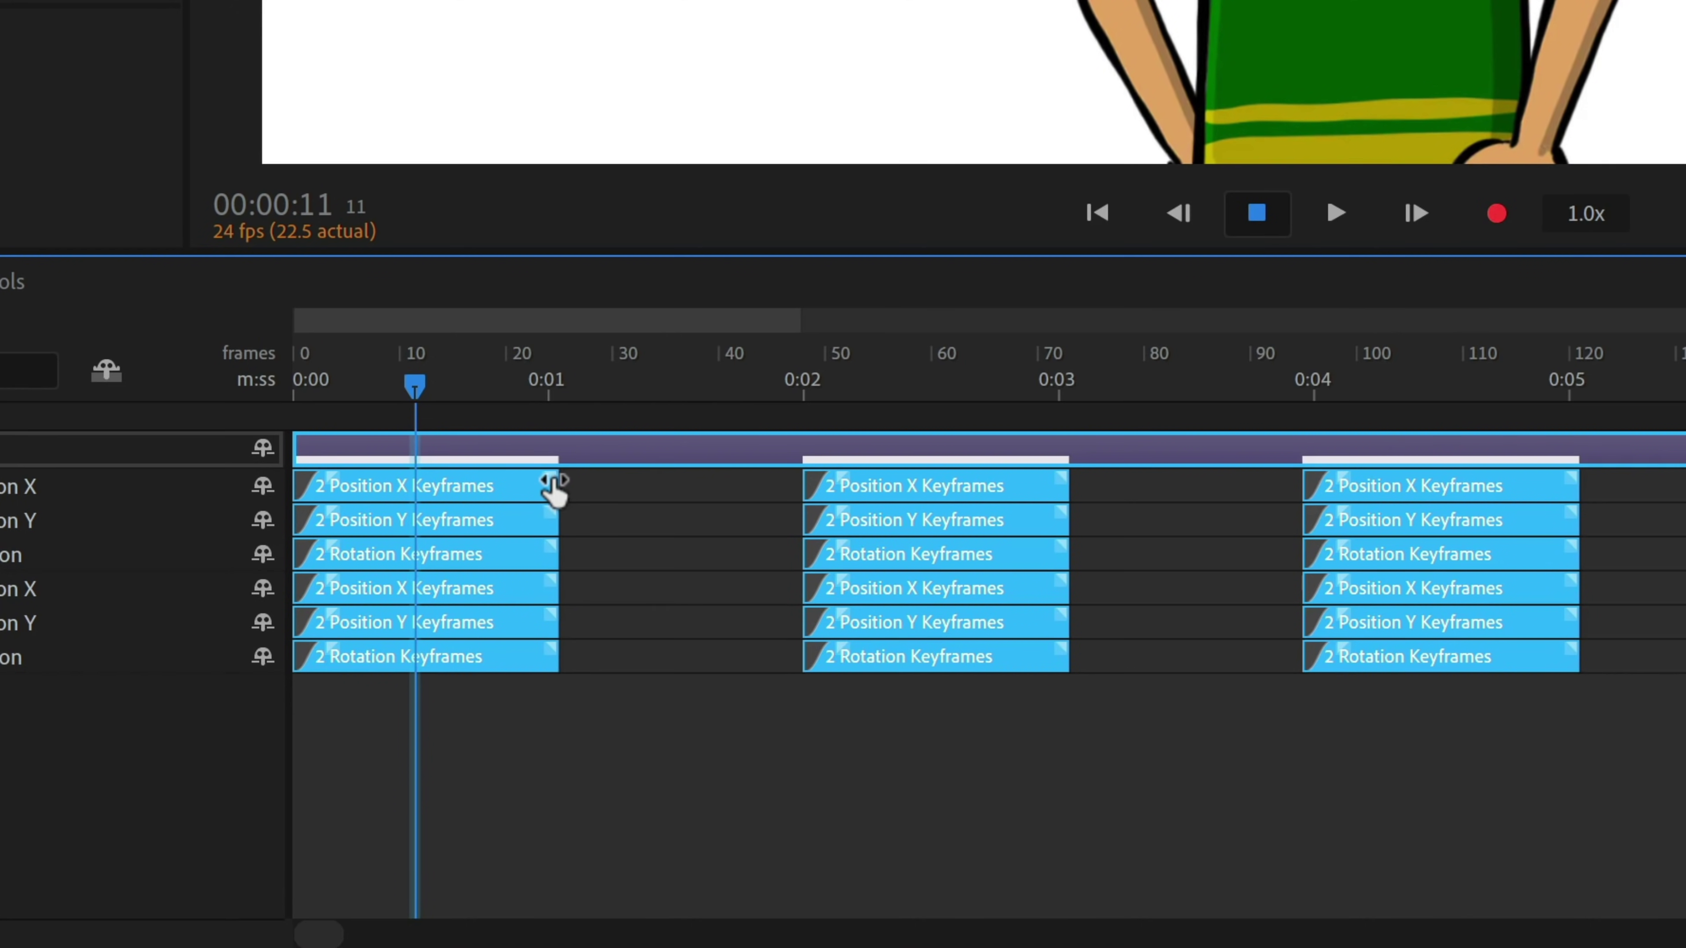
pyautogui.moveTo(546, 474); pyautogui.dragTo(388, 472)
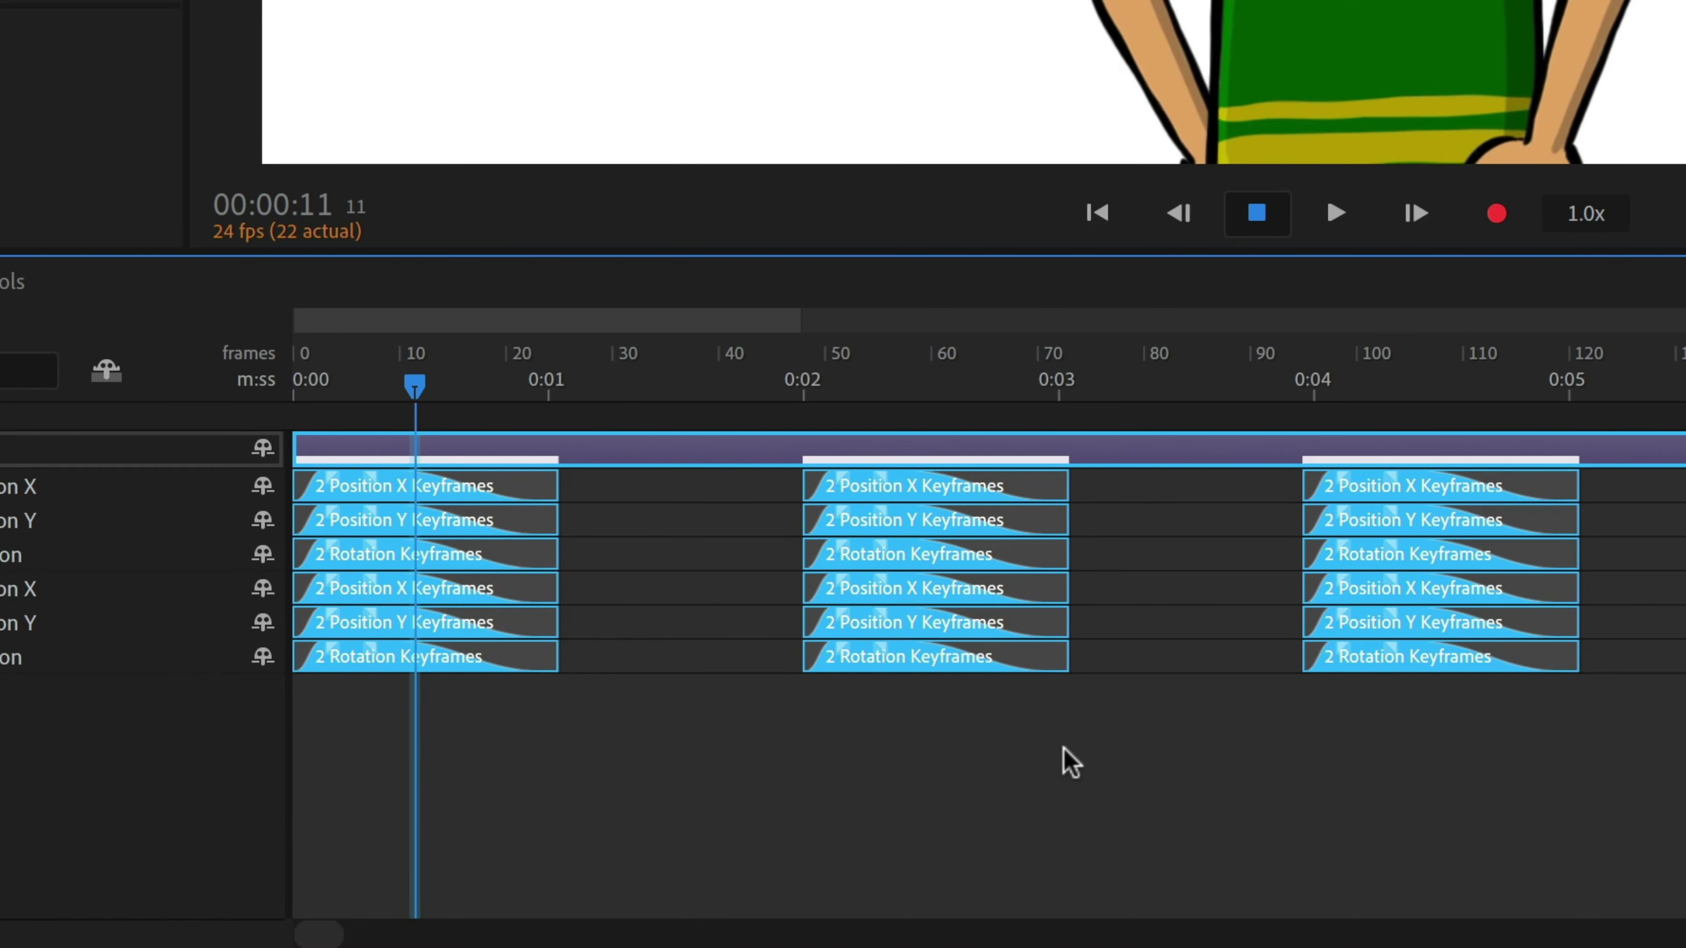
pyautogui.click(1061, 761)
pyautogui.click(367, 350)
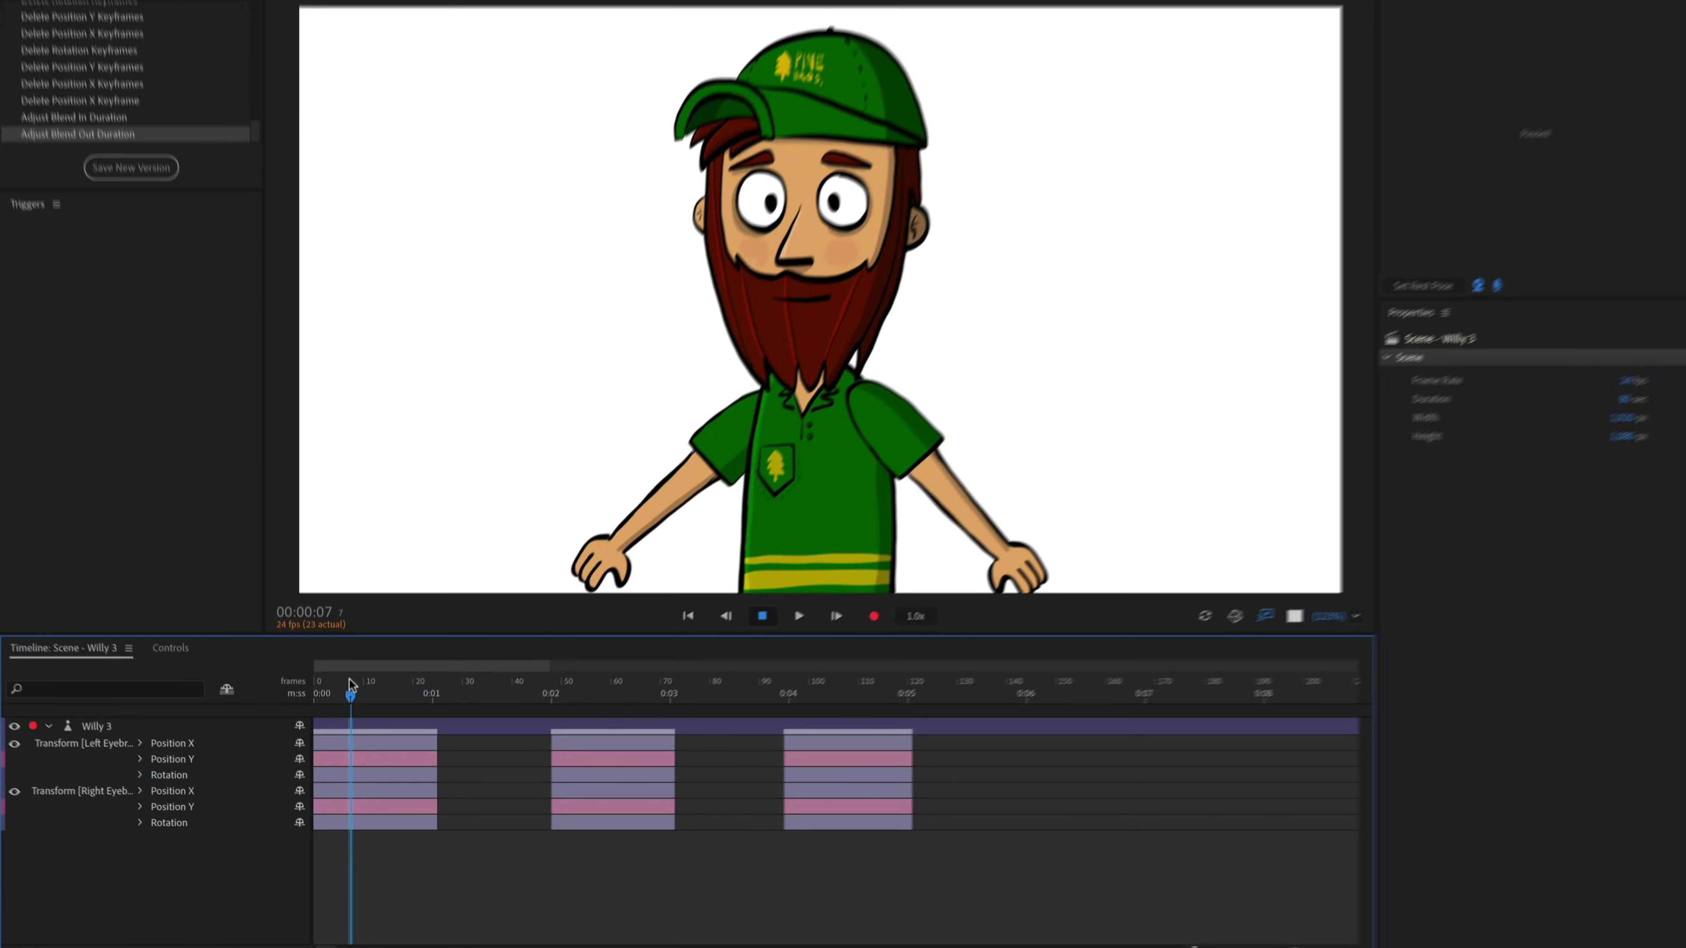
pyautogui.moveTo(350, 684); pyautogui.dragTo(468, 716)
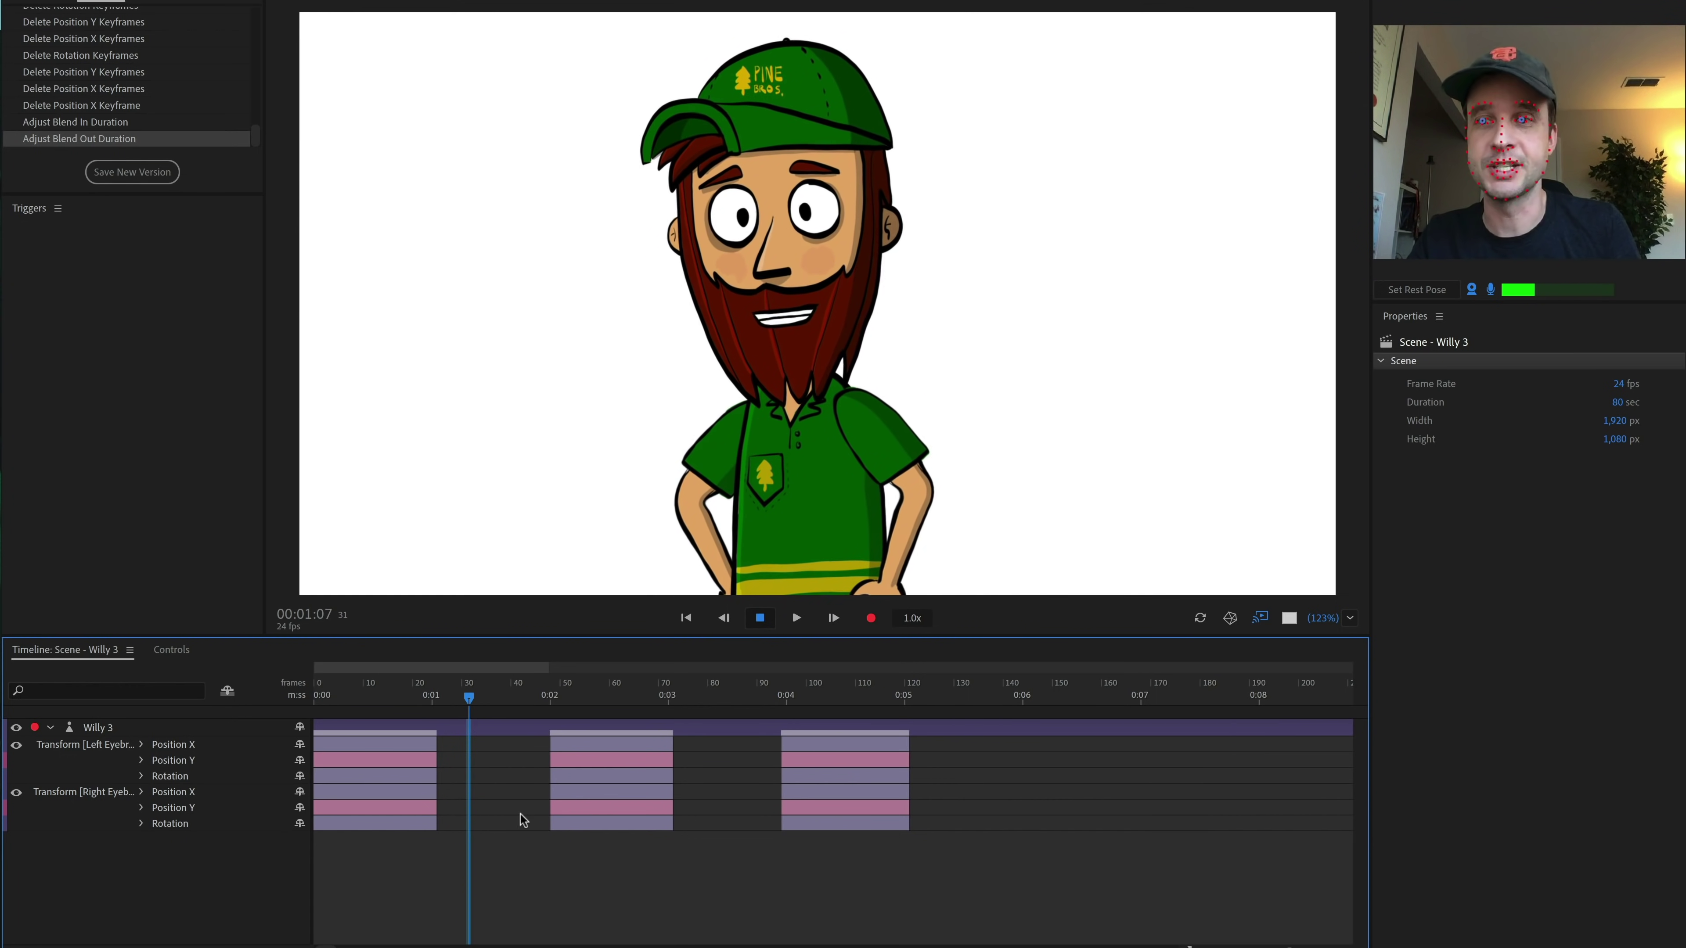
# Step: Create a new swap set in Willy 3's triggers and name it Brows
pyautogui.click(143, 736)
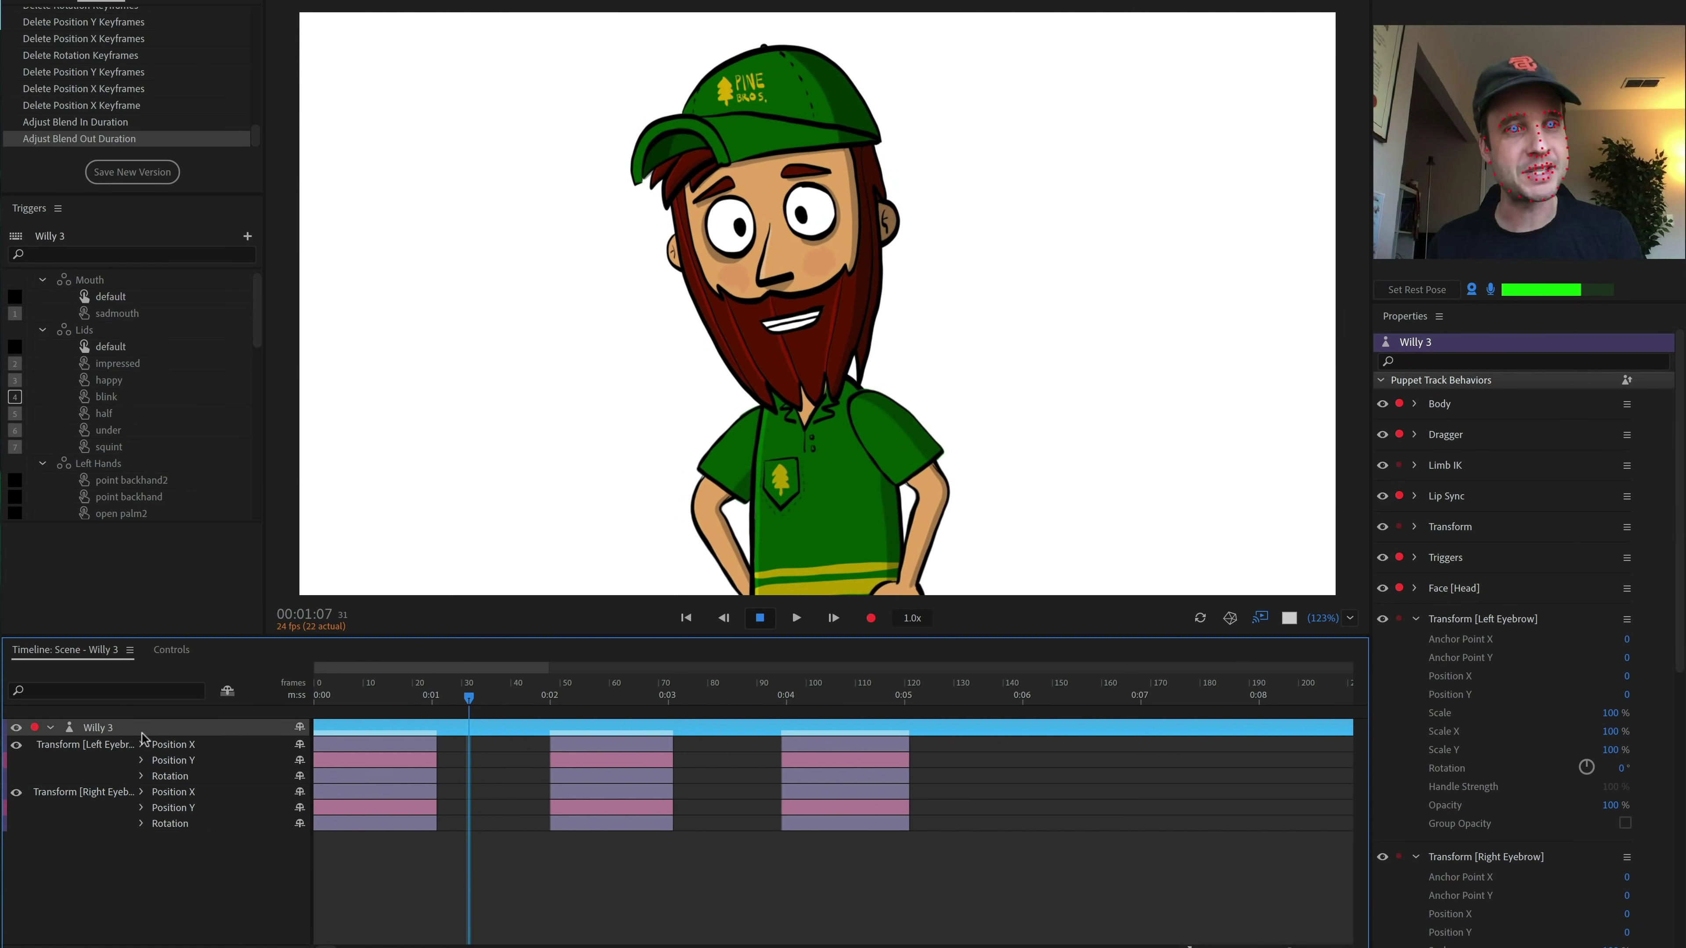
pyautogui.click(248, 237)
pyautogui.click(292, 281)
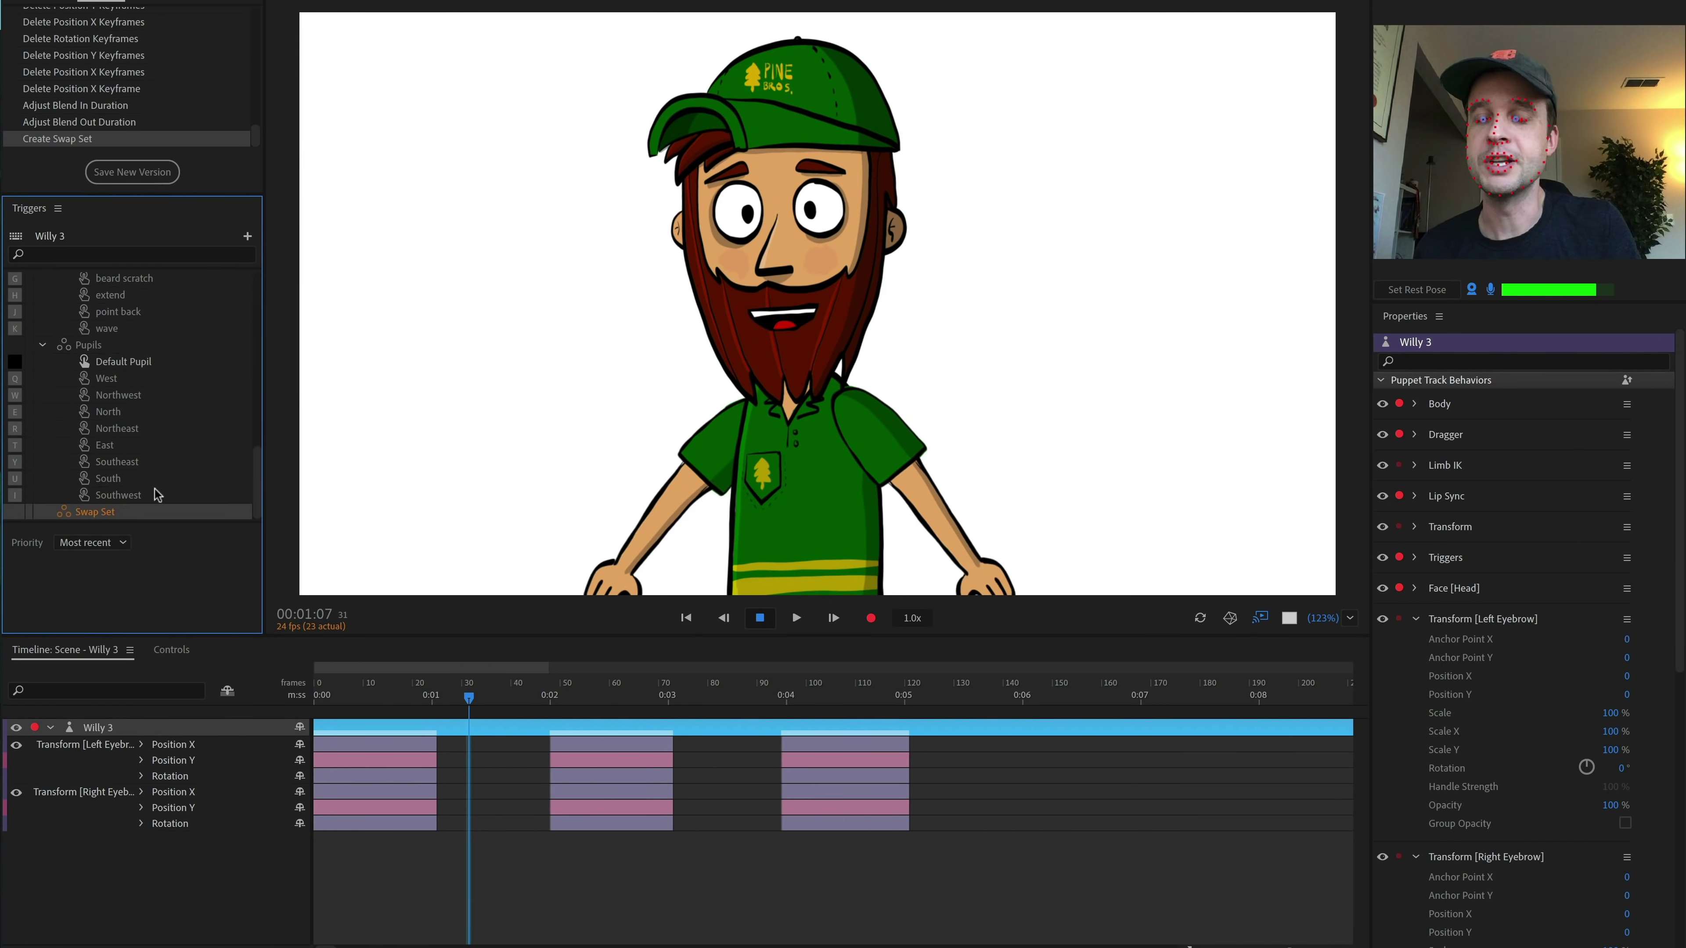
pyautogui.doubleClick(108, 513)
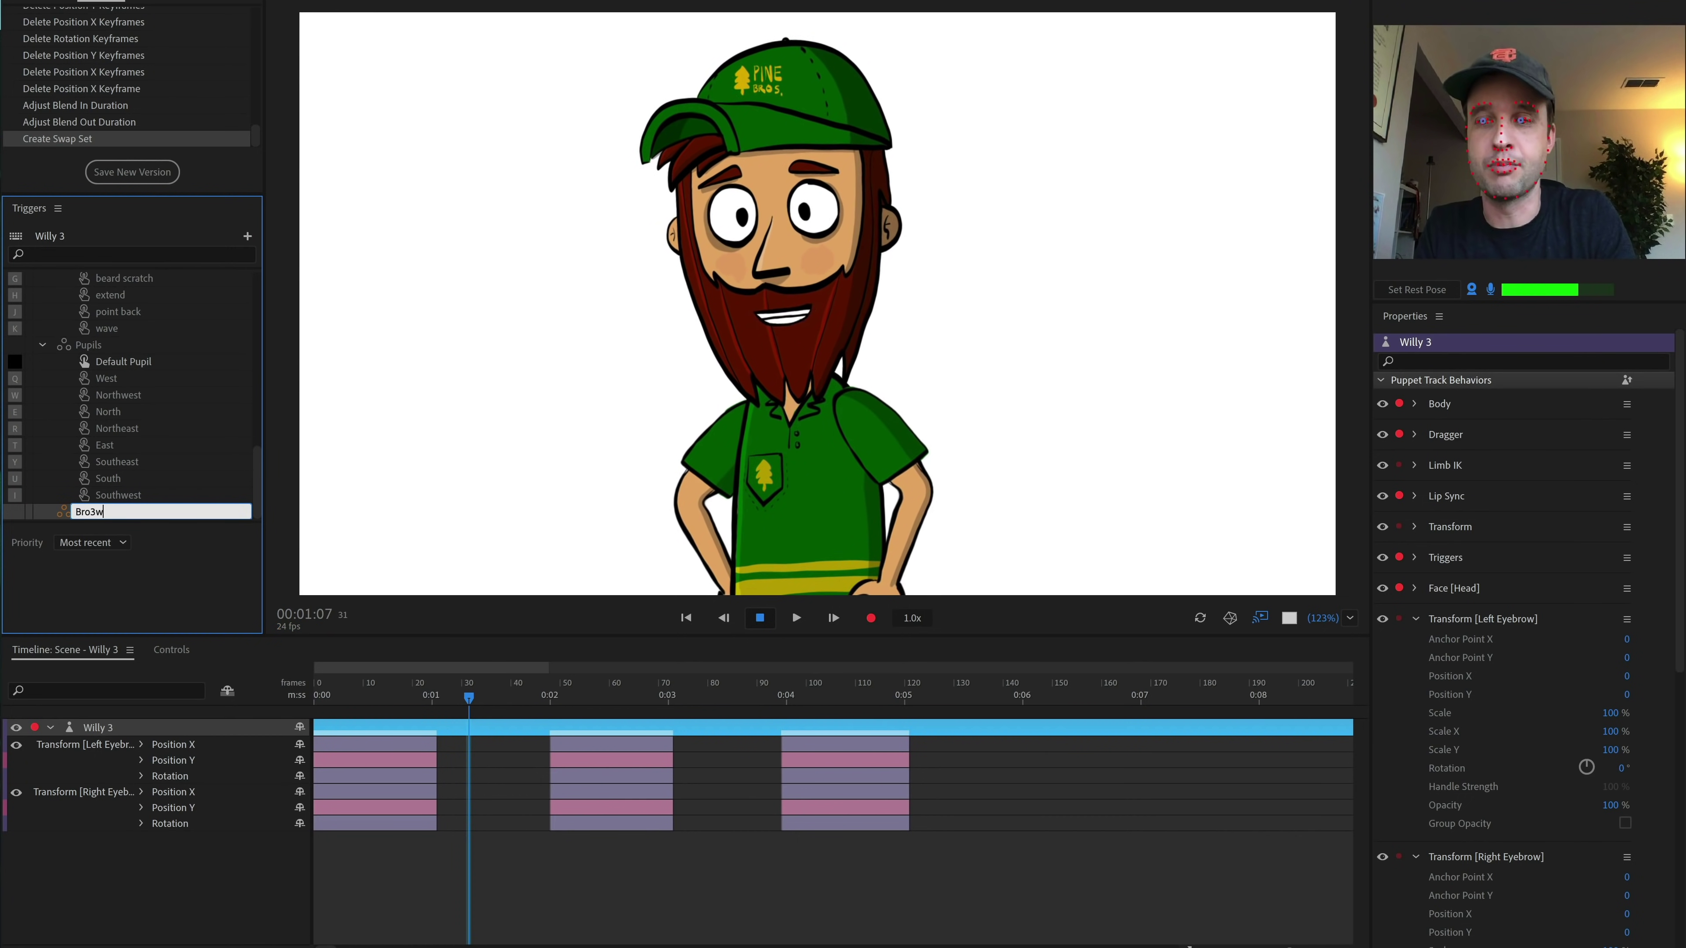
pyautogui.press('Return')
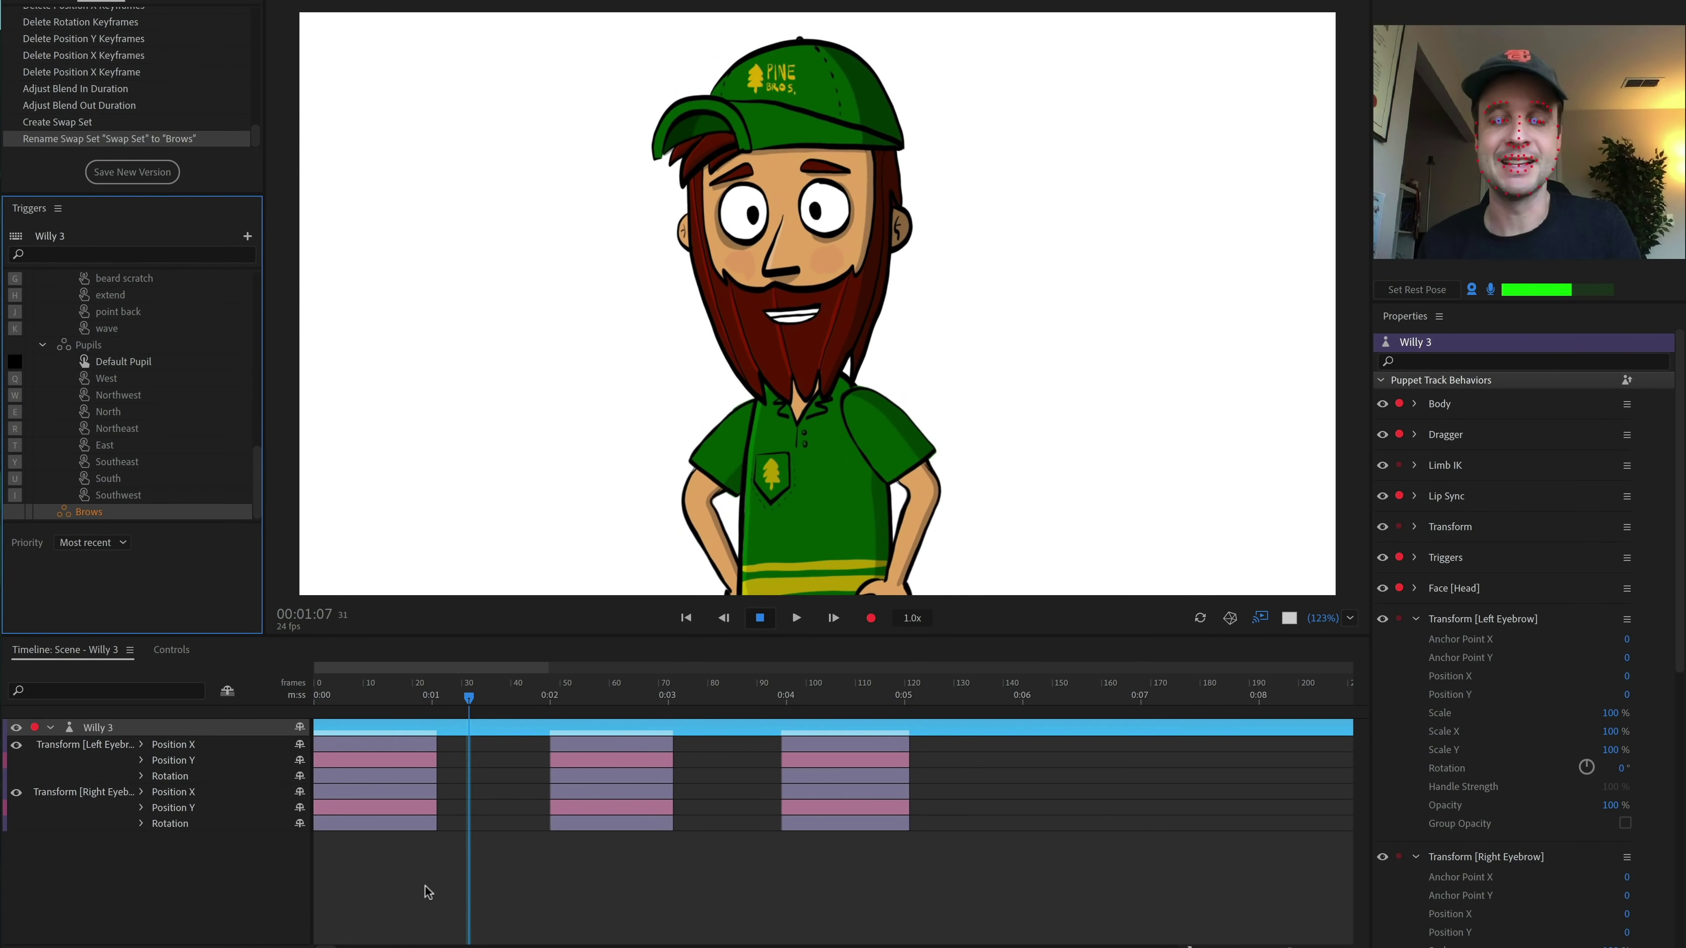
# Step: Create a replay and trigger in the Brows swap set from each of the three groups of eyebrow takes
pyautogui.moveTo(434, 893); pyautogui.dragTo(353, 747)
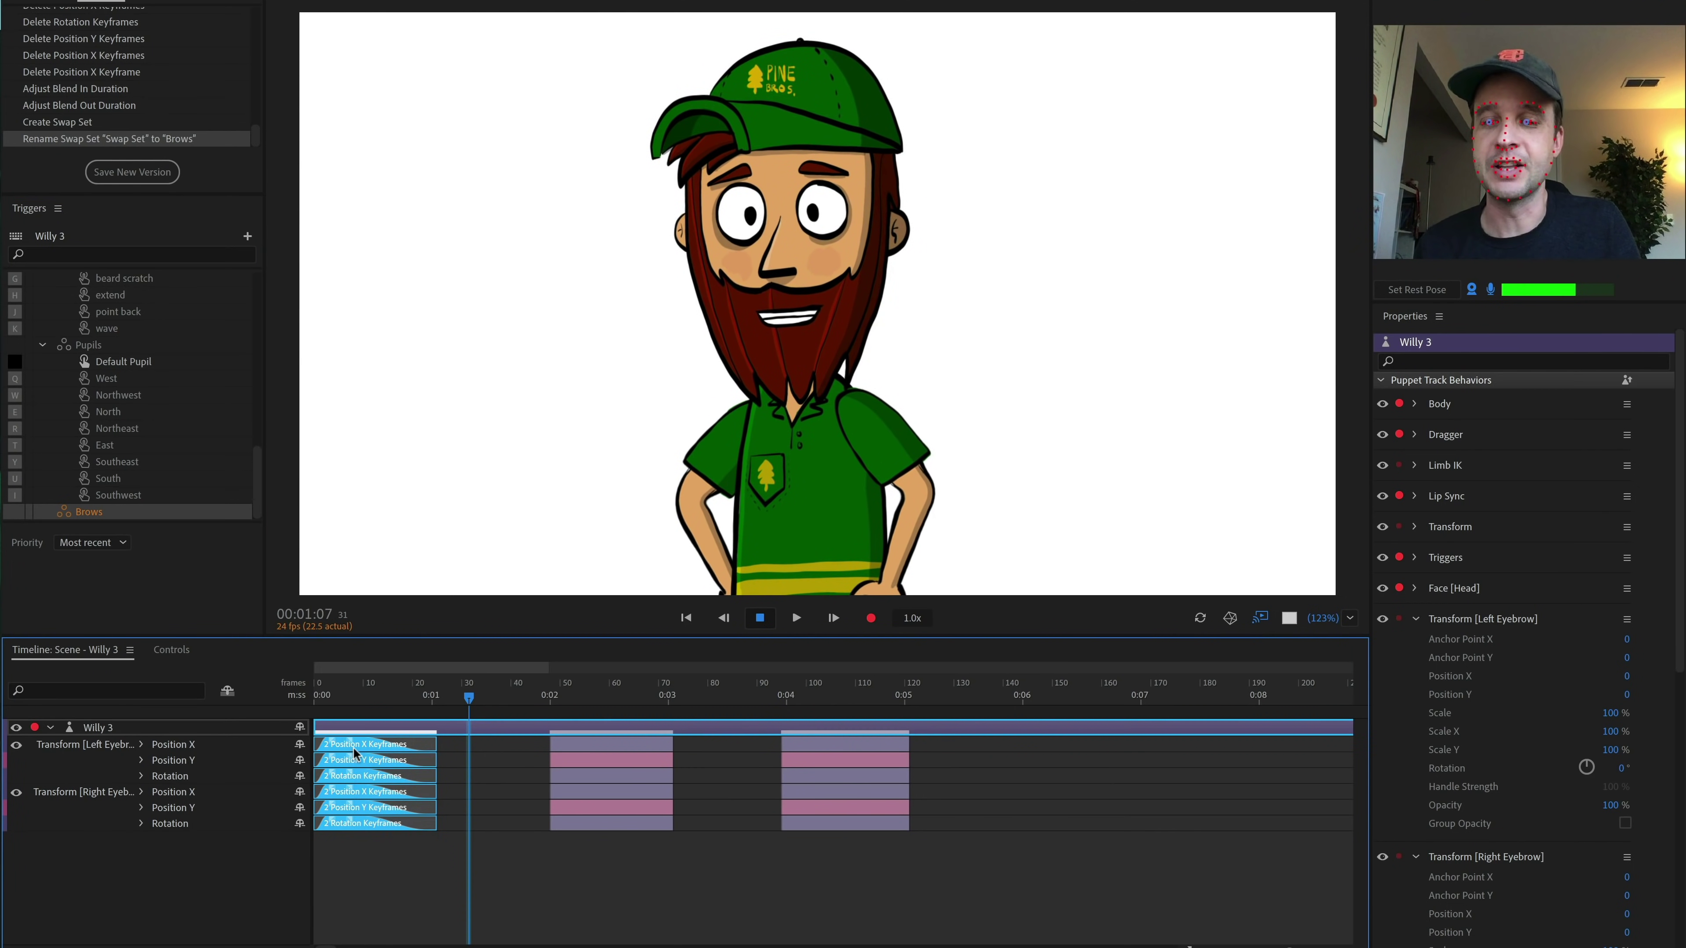
pyautogui.rightClick(350, 743)
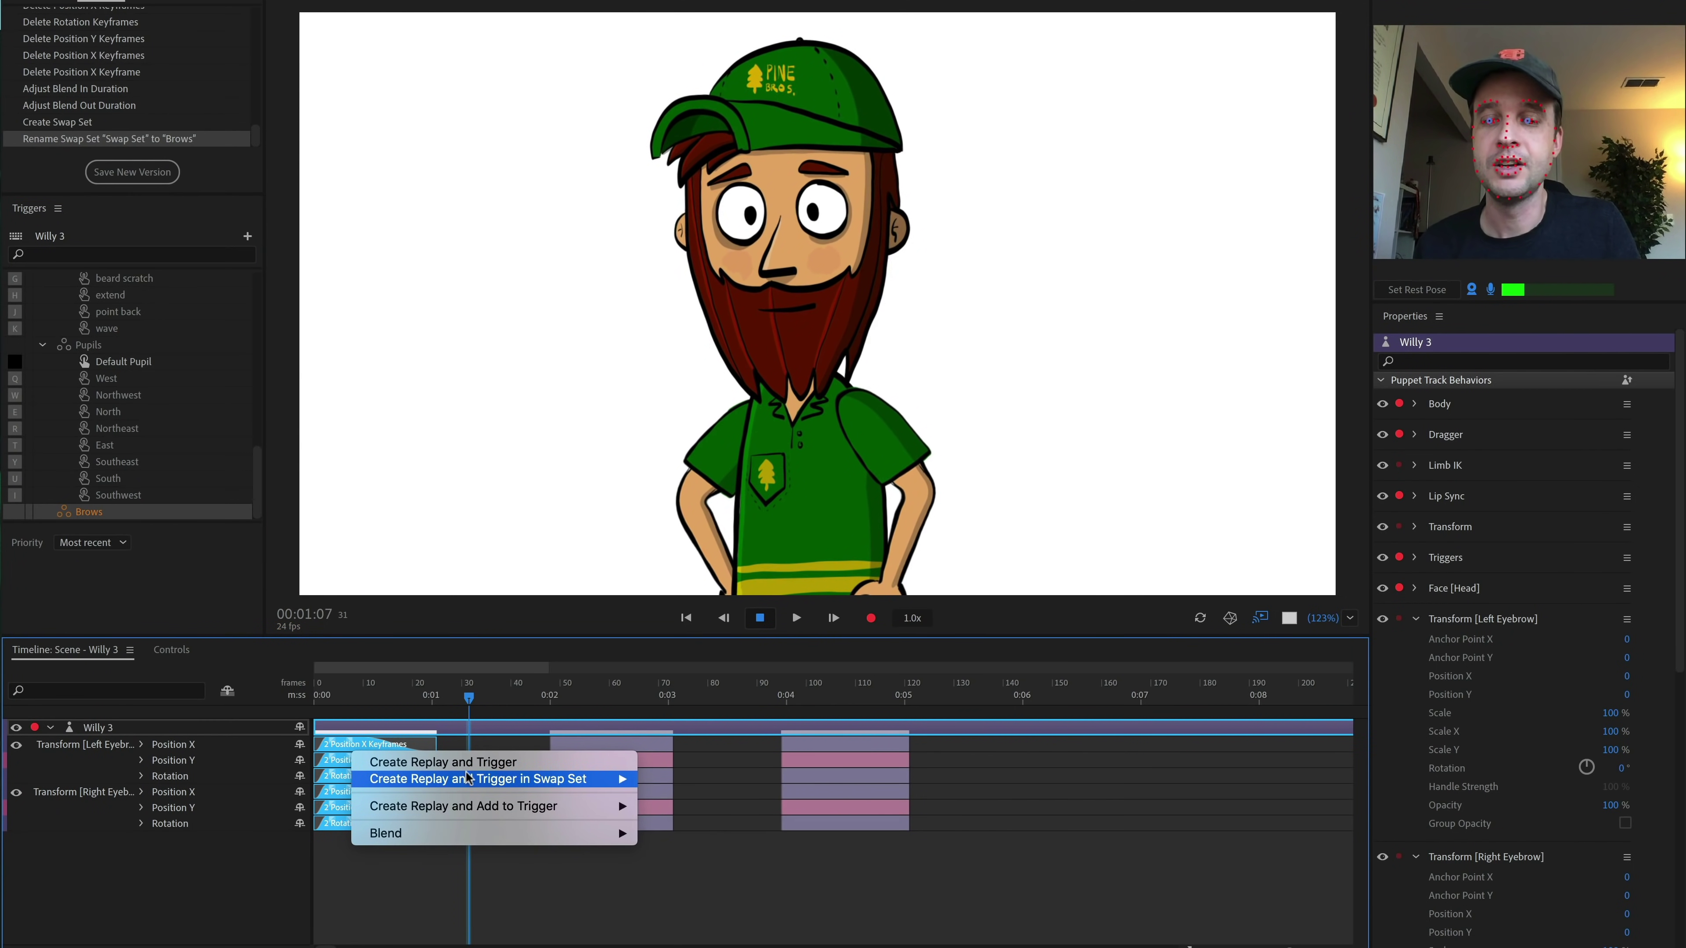
pyautogui.moveTo(468, 776)
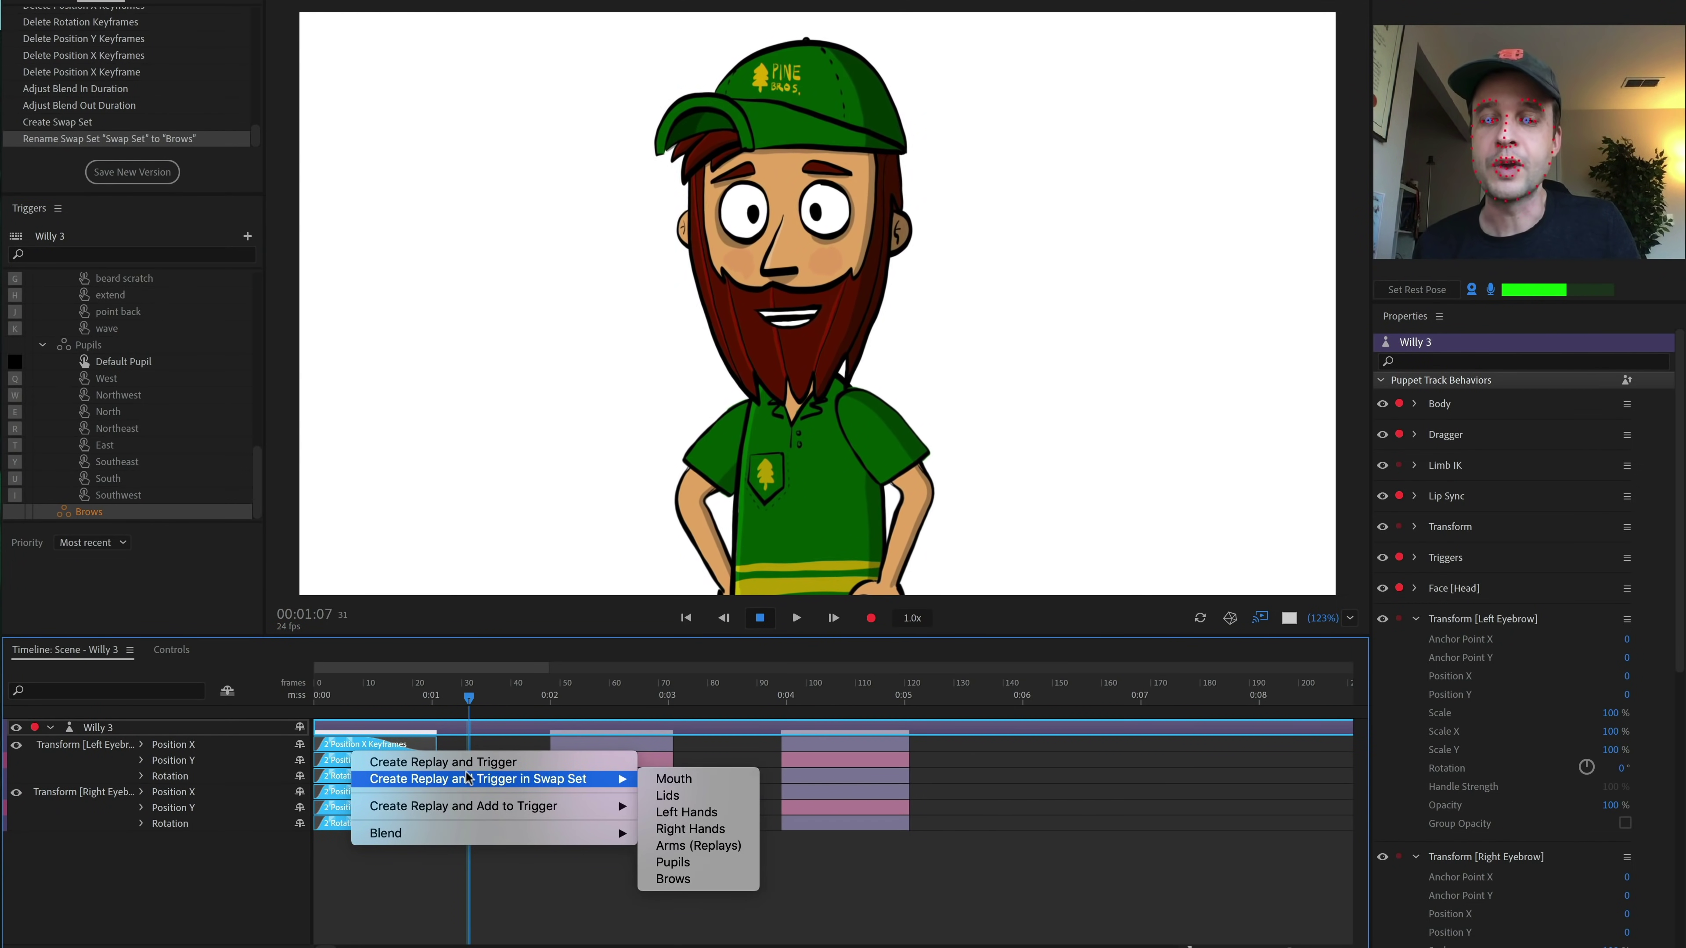
pyautogui.click(724, 880)
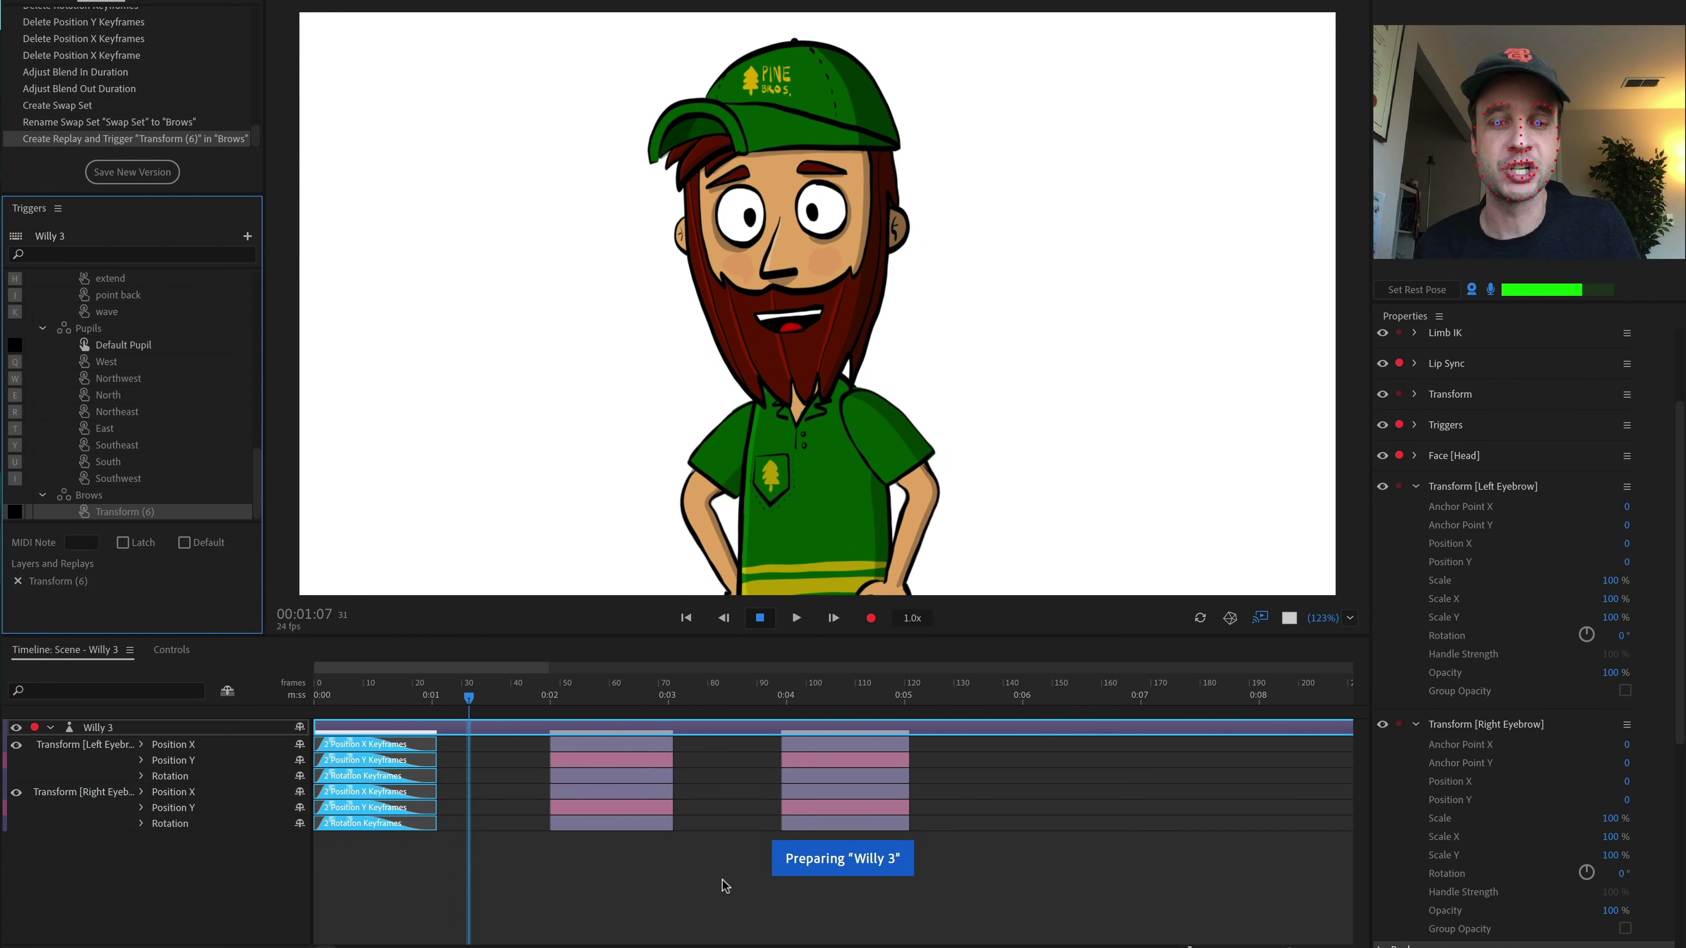
pyautogui.moveTo(711, 874); pyautogui.dragTo(571, 742)
pyautogui.rightClick(575, 742)
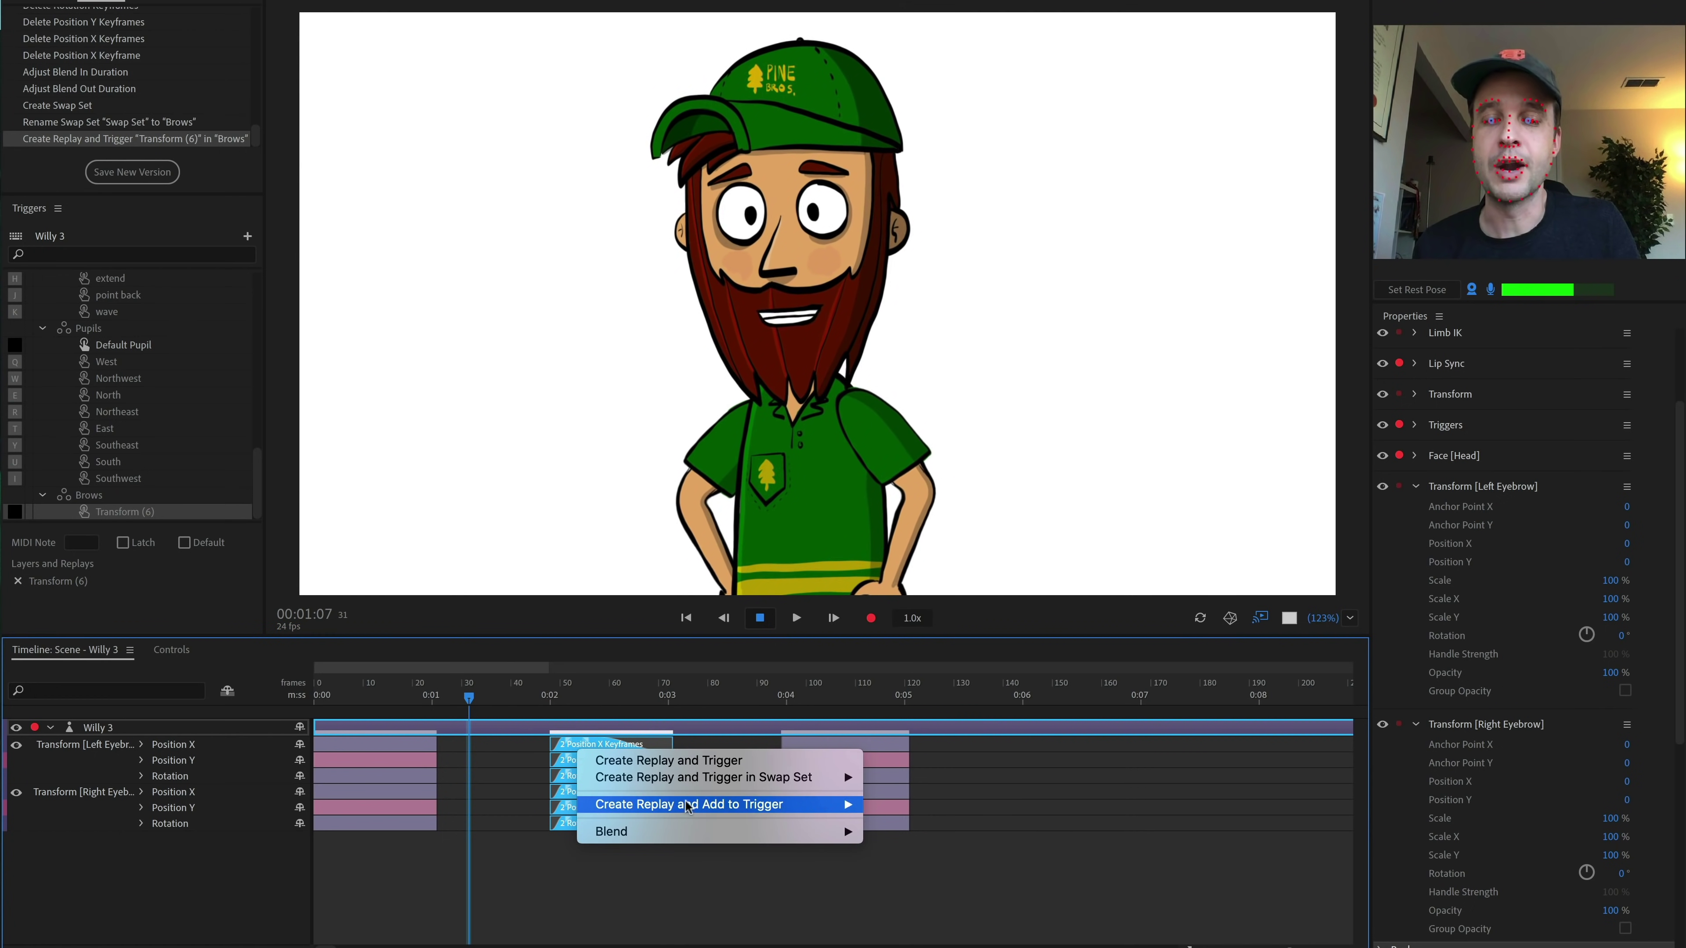
pyautogui.moveTo(698, 783)
pyautogui.click(960, 880)
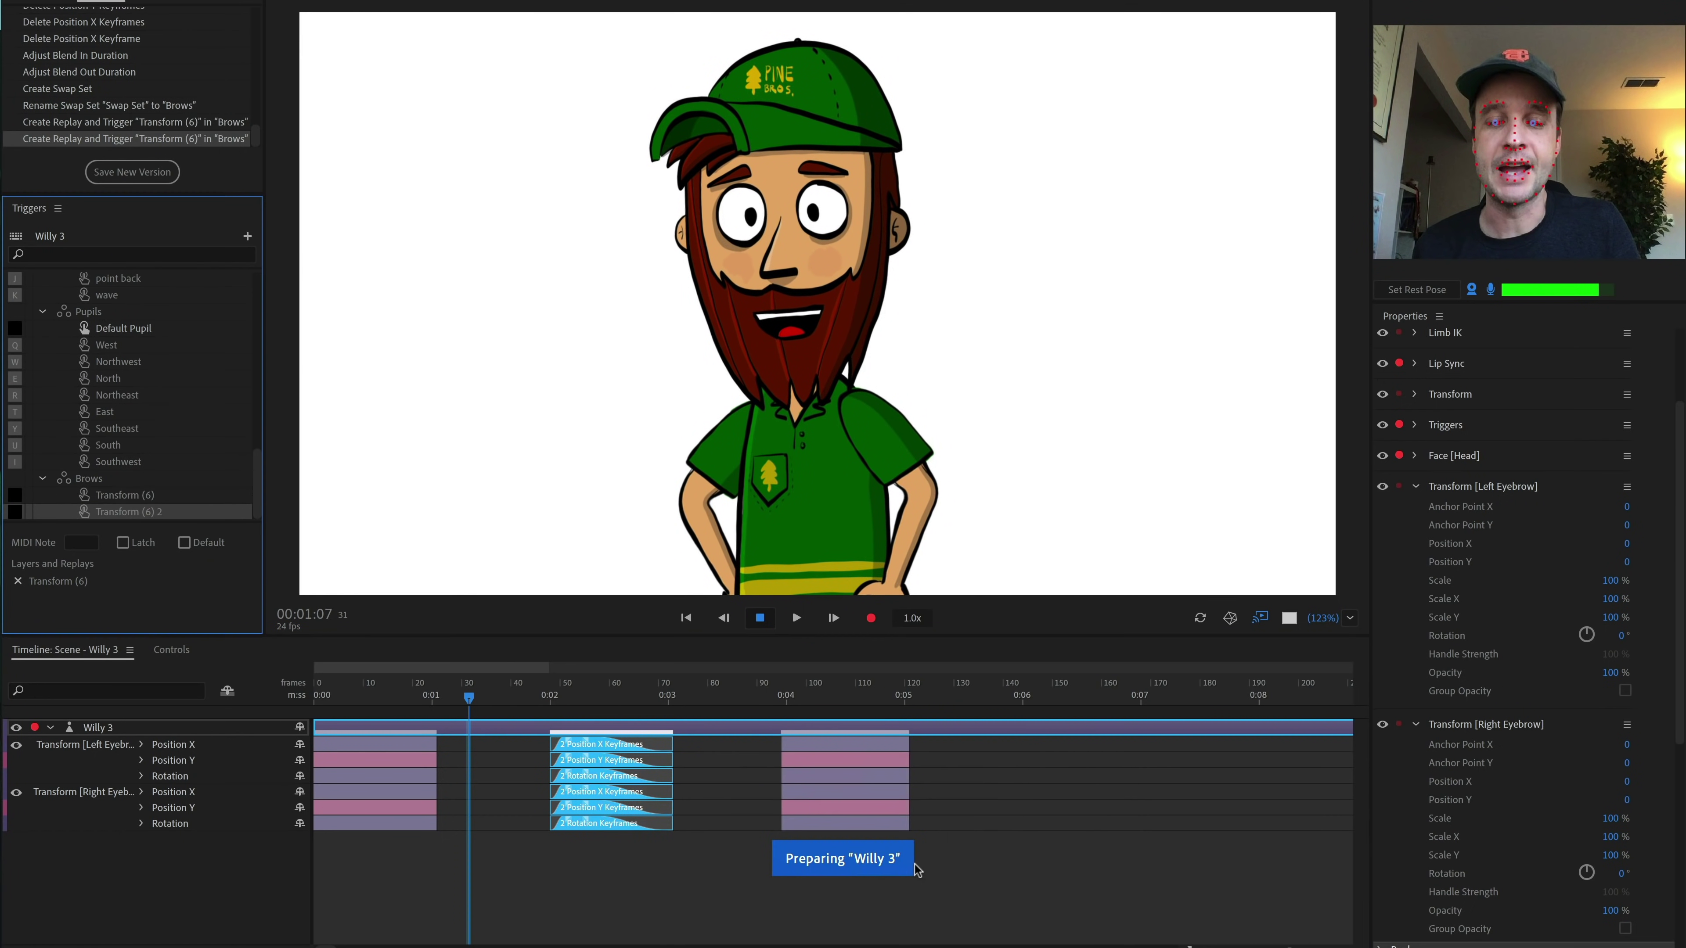
pyautogui.moveTo(975, 875); pyautogui.dragTo(784, 747)
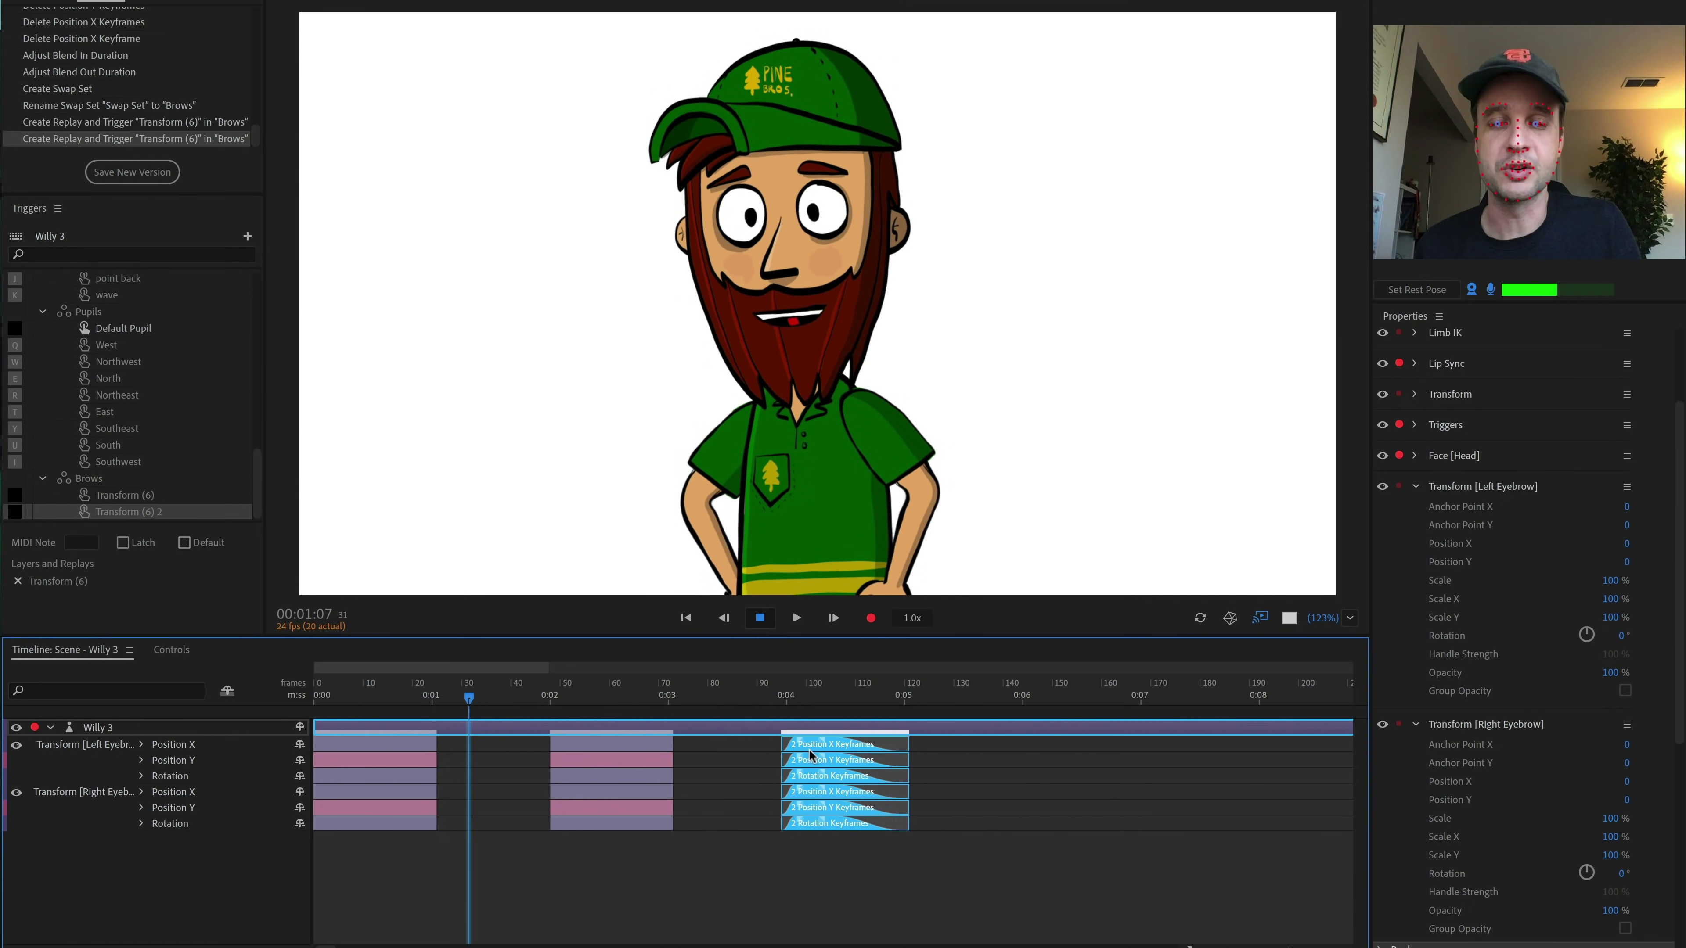
pyautogui.rightClick(811, 744)
pyautogui.moveTo(917, 782)
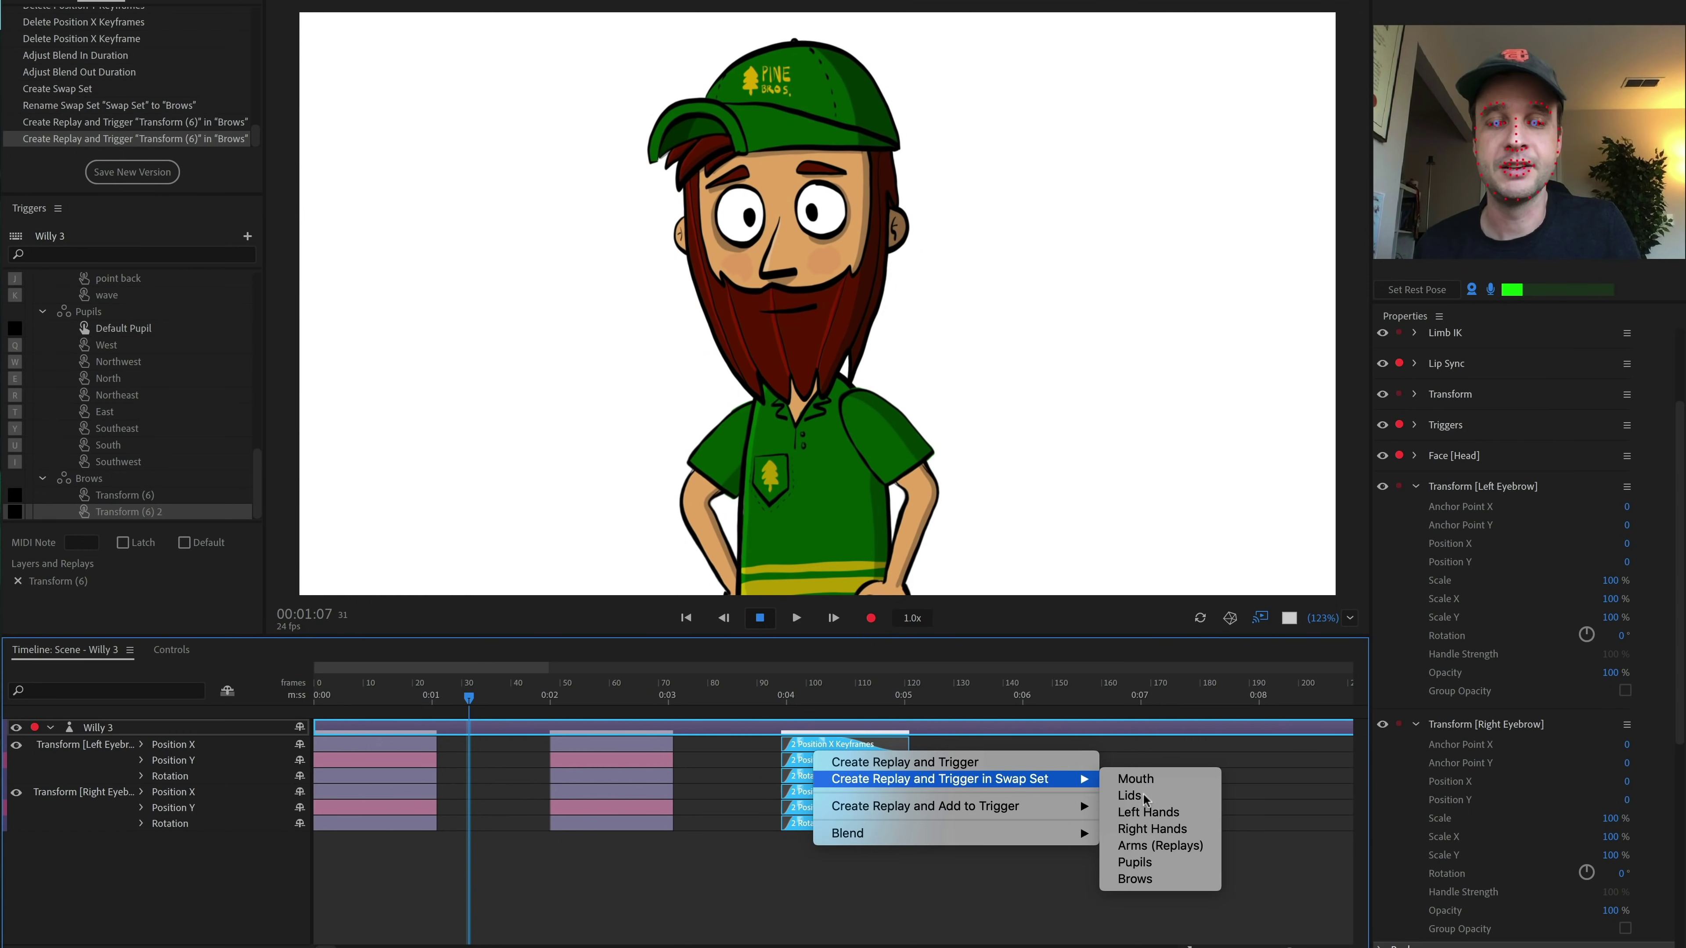
pyautogui.click(1178, 880)
# Step: Rename the three Brows triggers, in order, Default, Raised and Quizzical
pyautogui.doubleClick(106, 479)
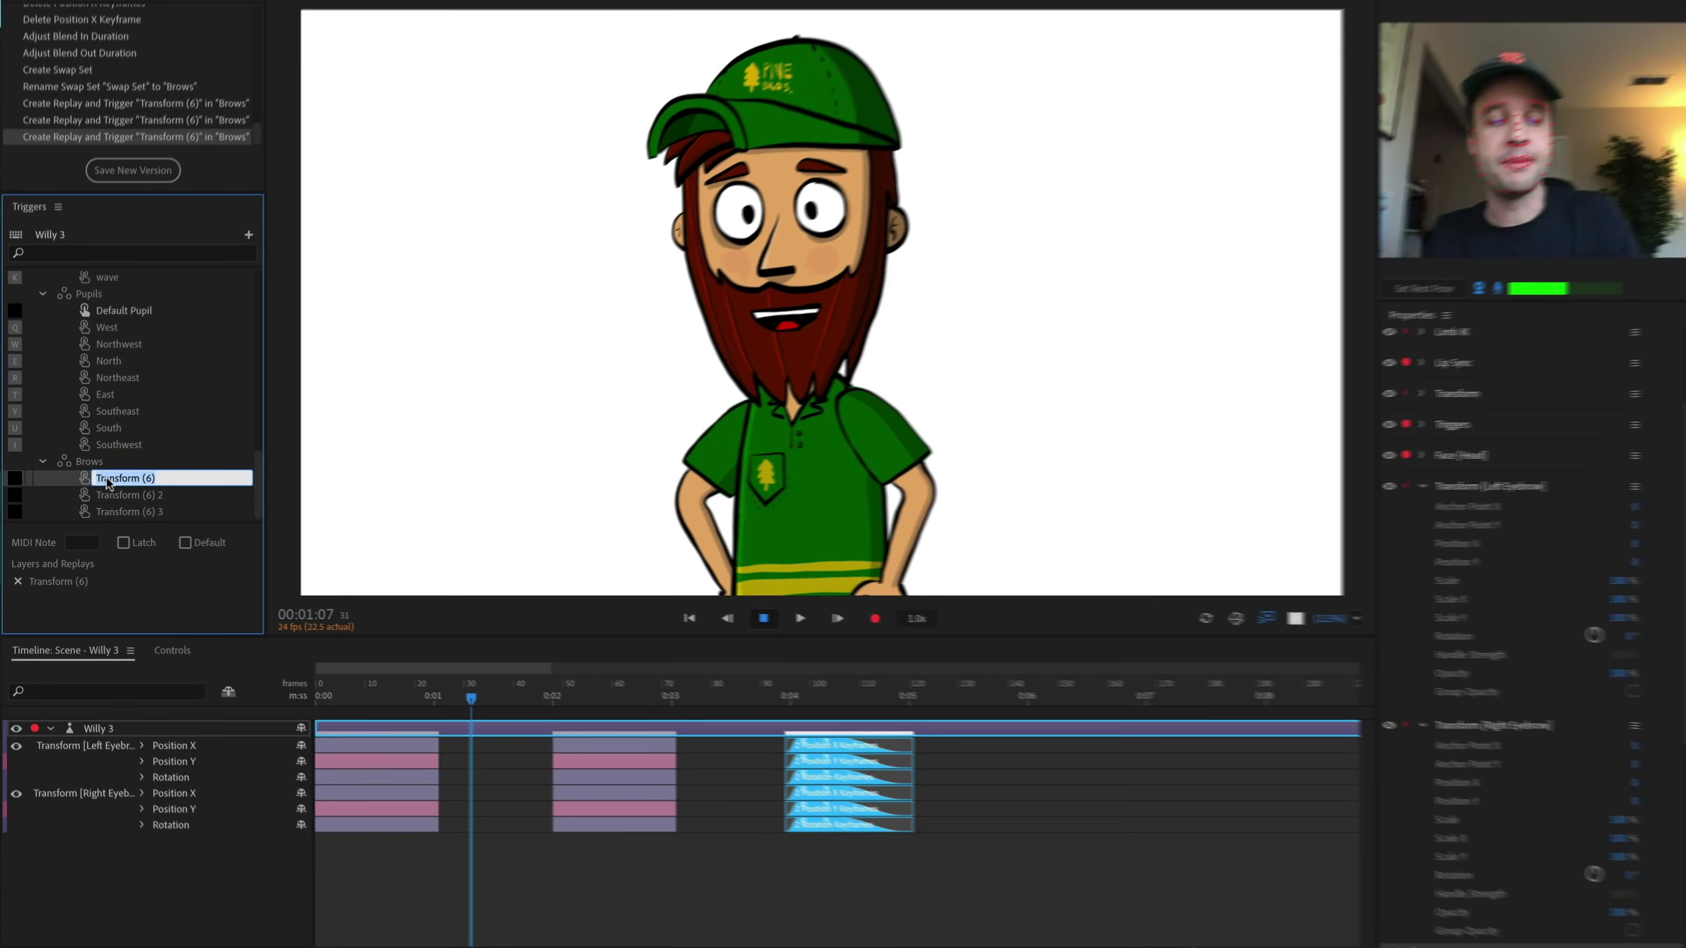
pyautogui.write('Default')
pyautogui.press('Return')
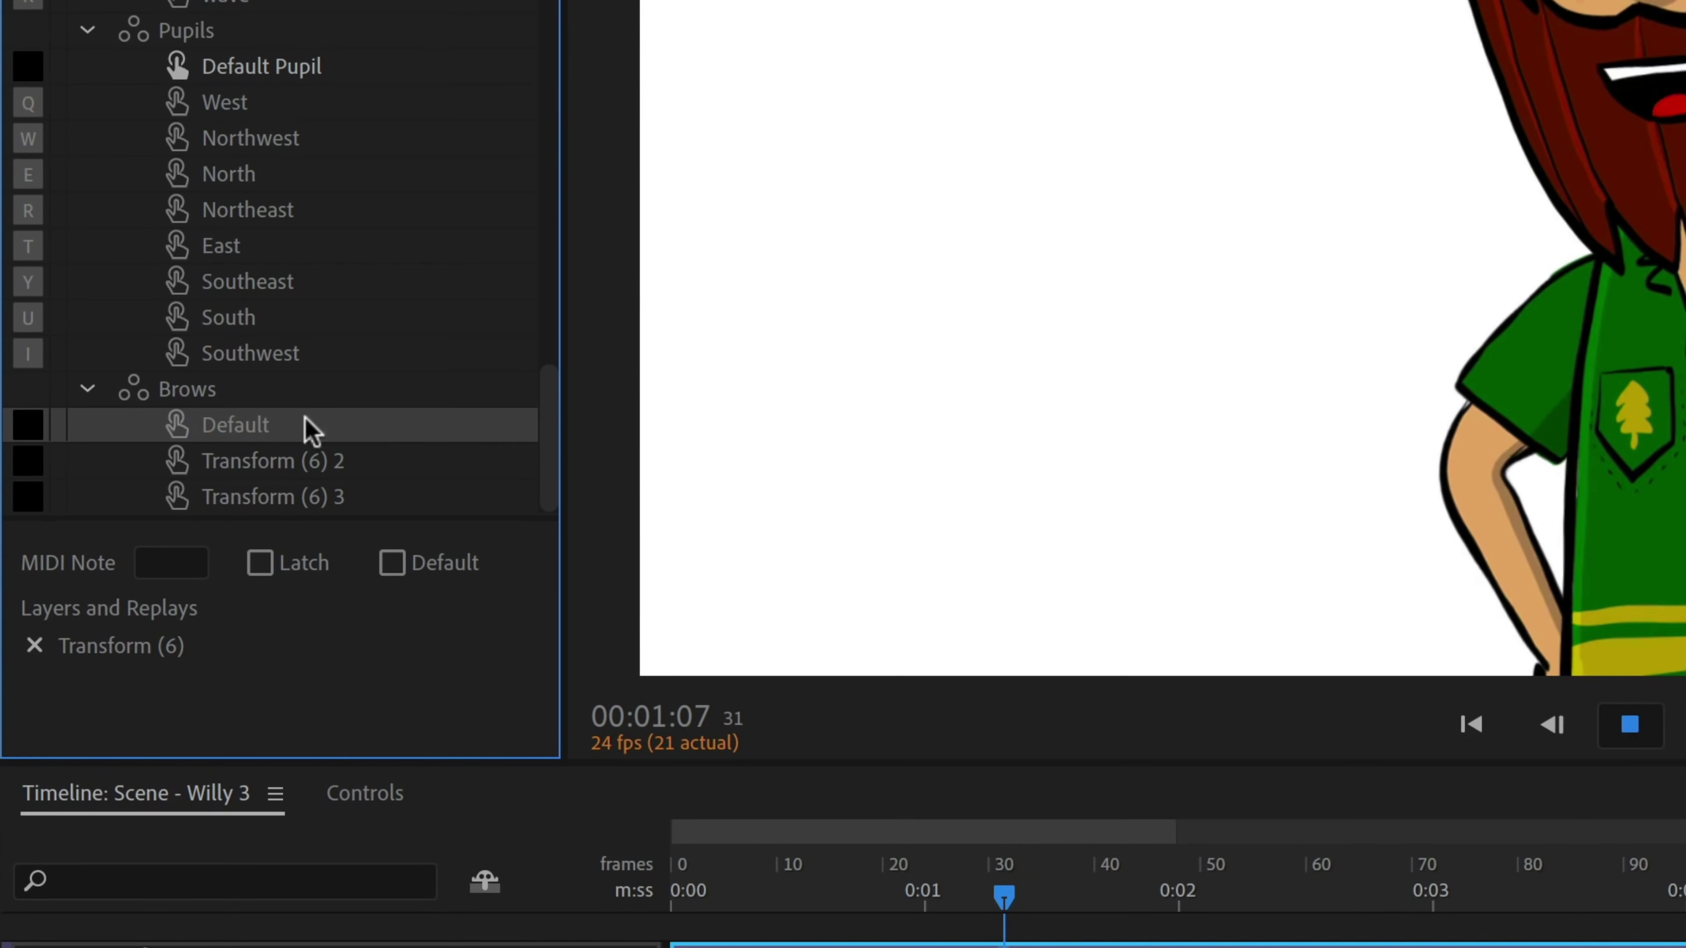
pyautogui.doubleClick(317, 468)
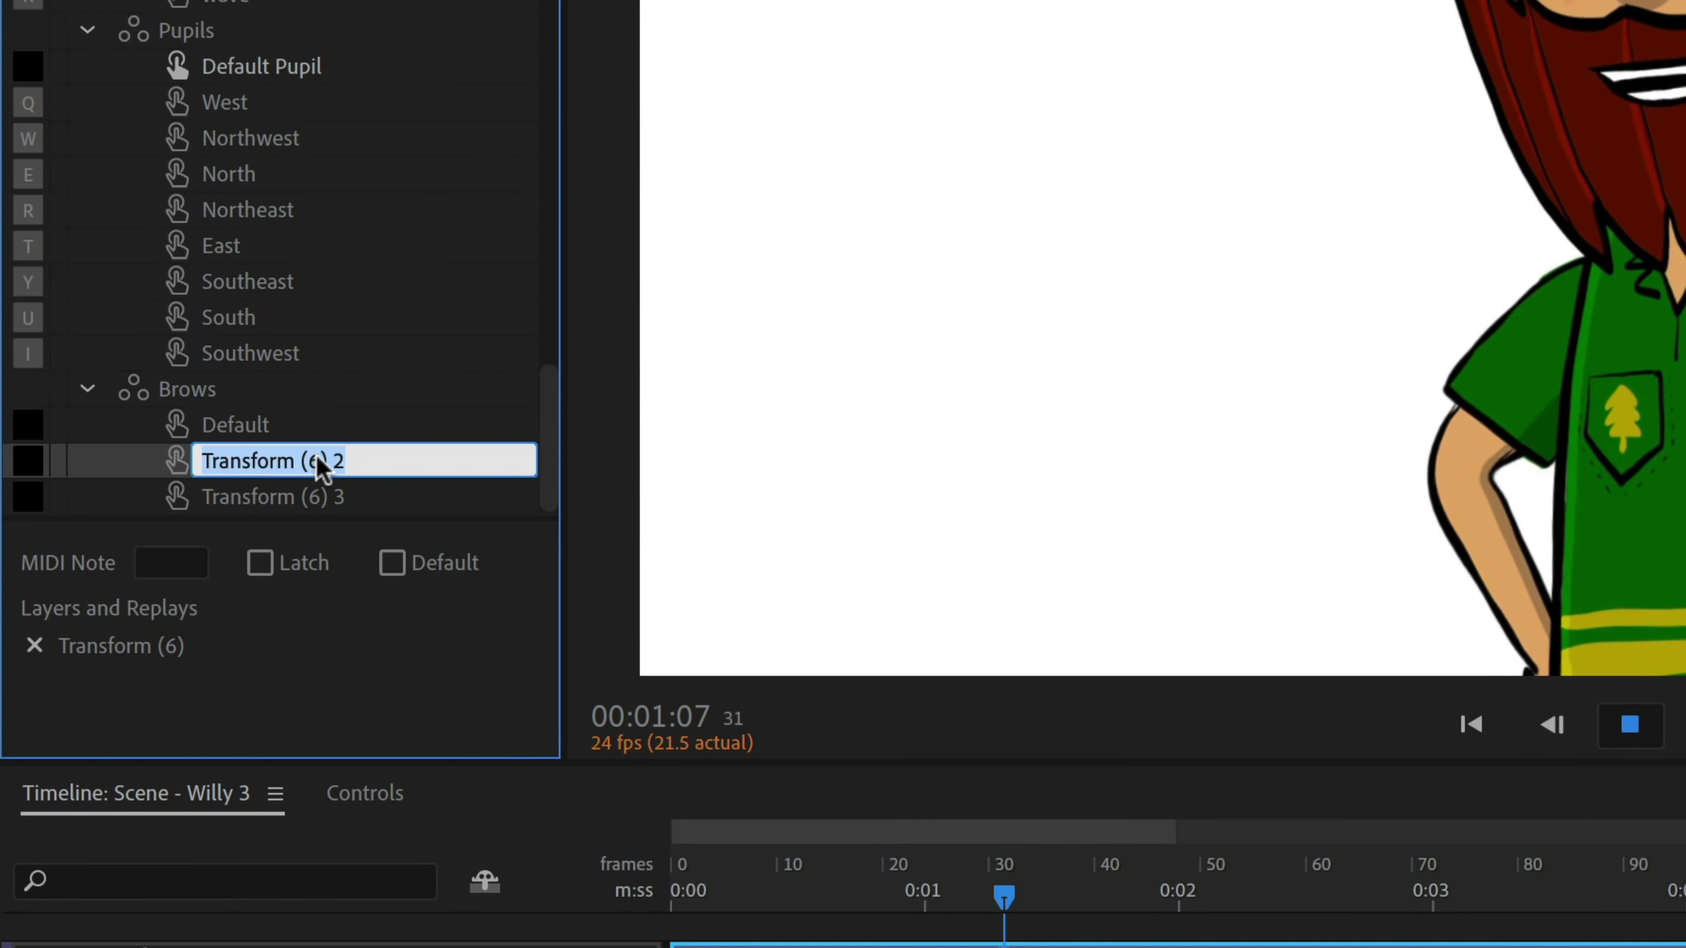
pyautogui.write('Raised')
pyautogui.press('Return')
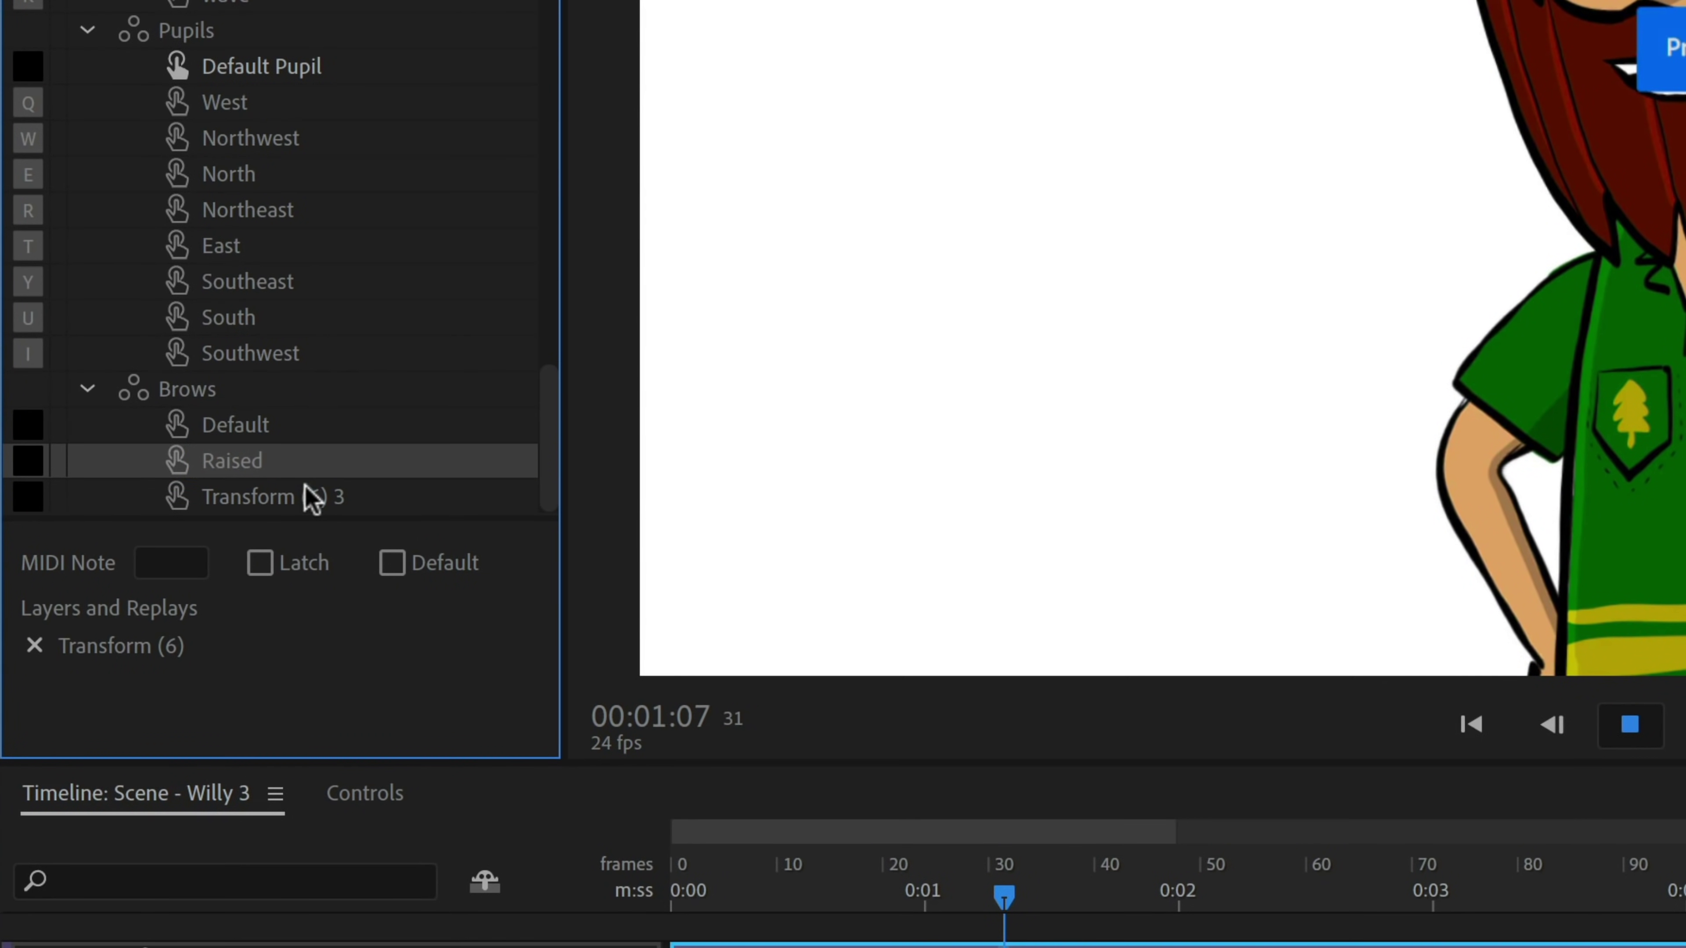
pyautogui.doubleClick(306, 491)
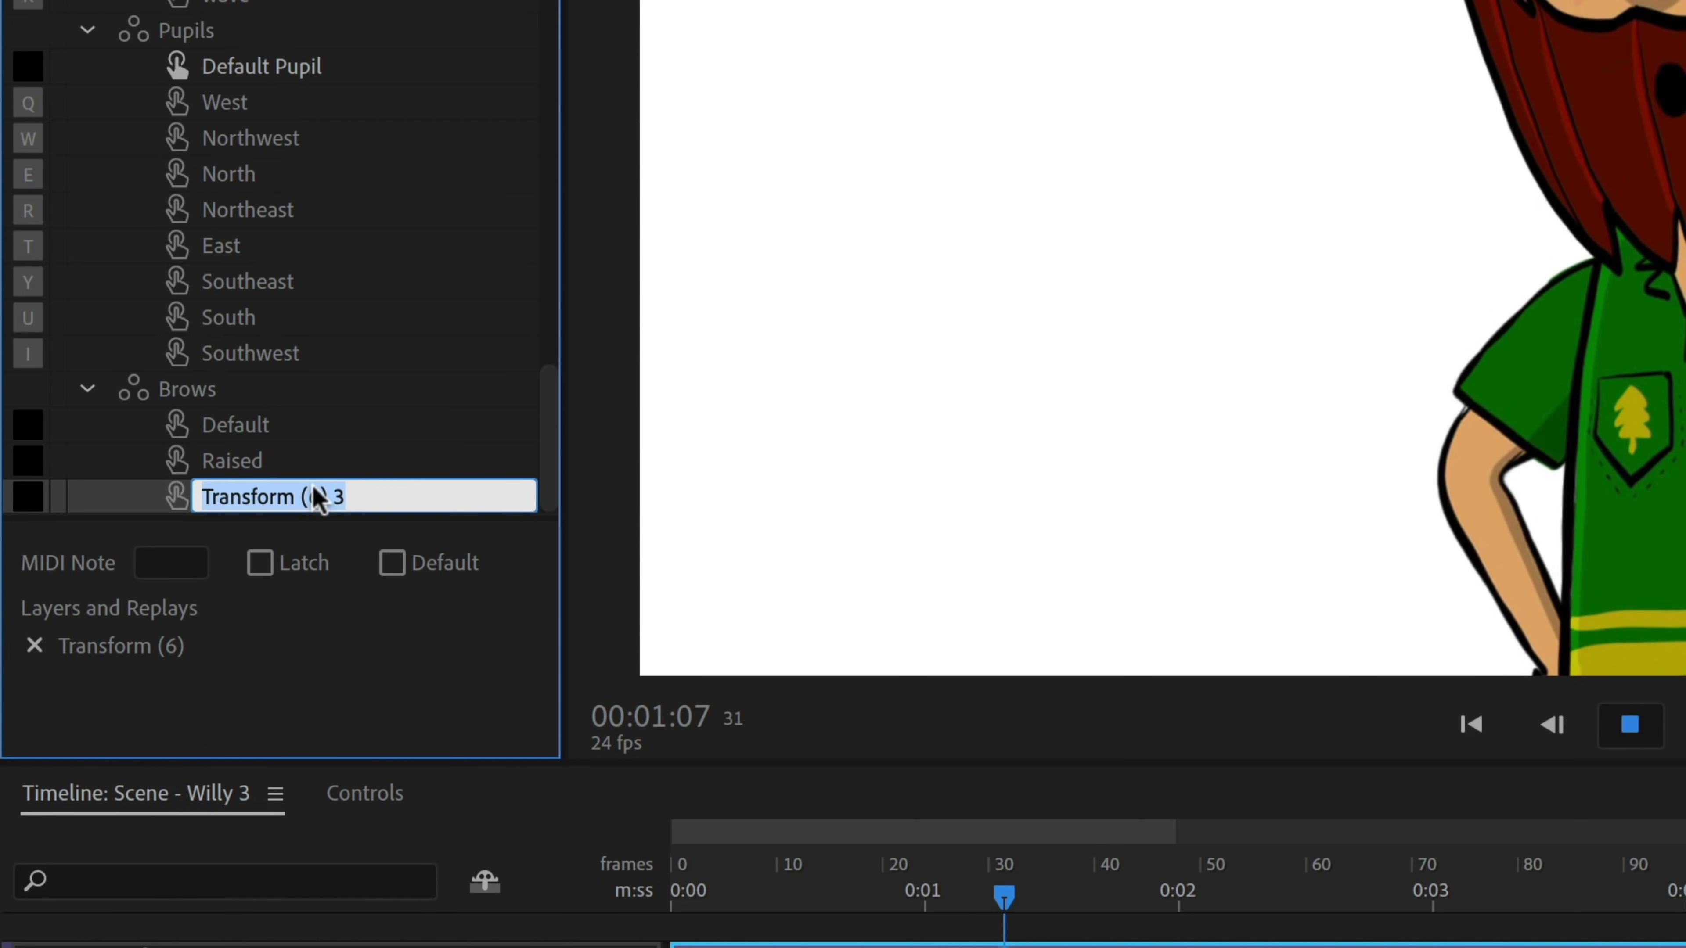
pyautogui.write('Quizzical')
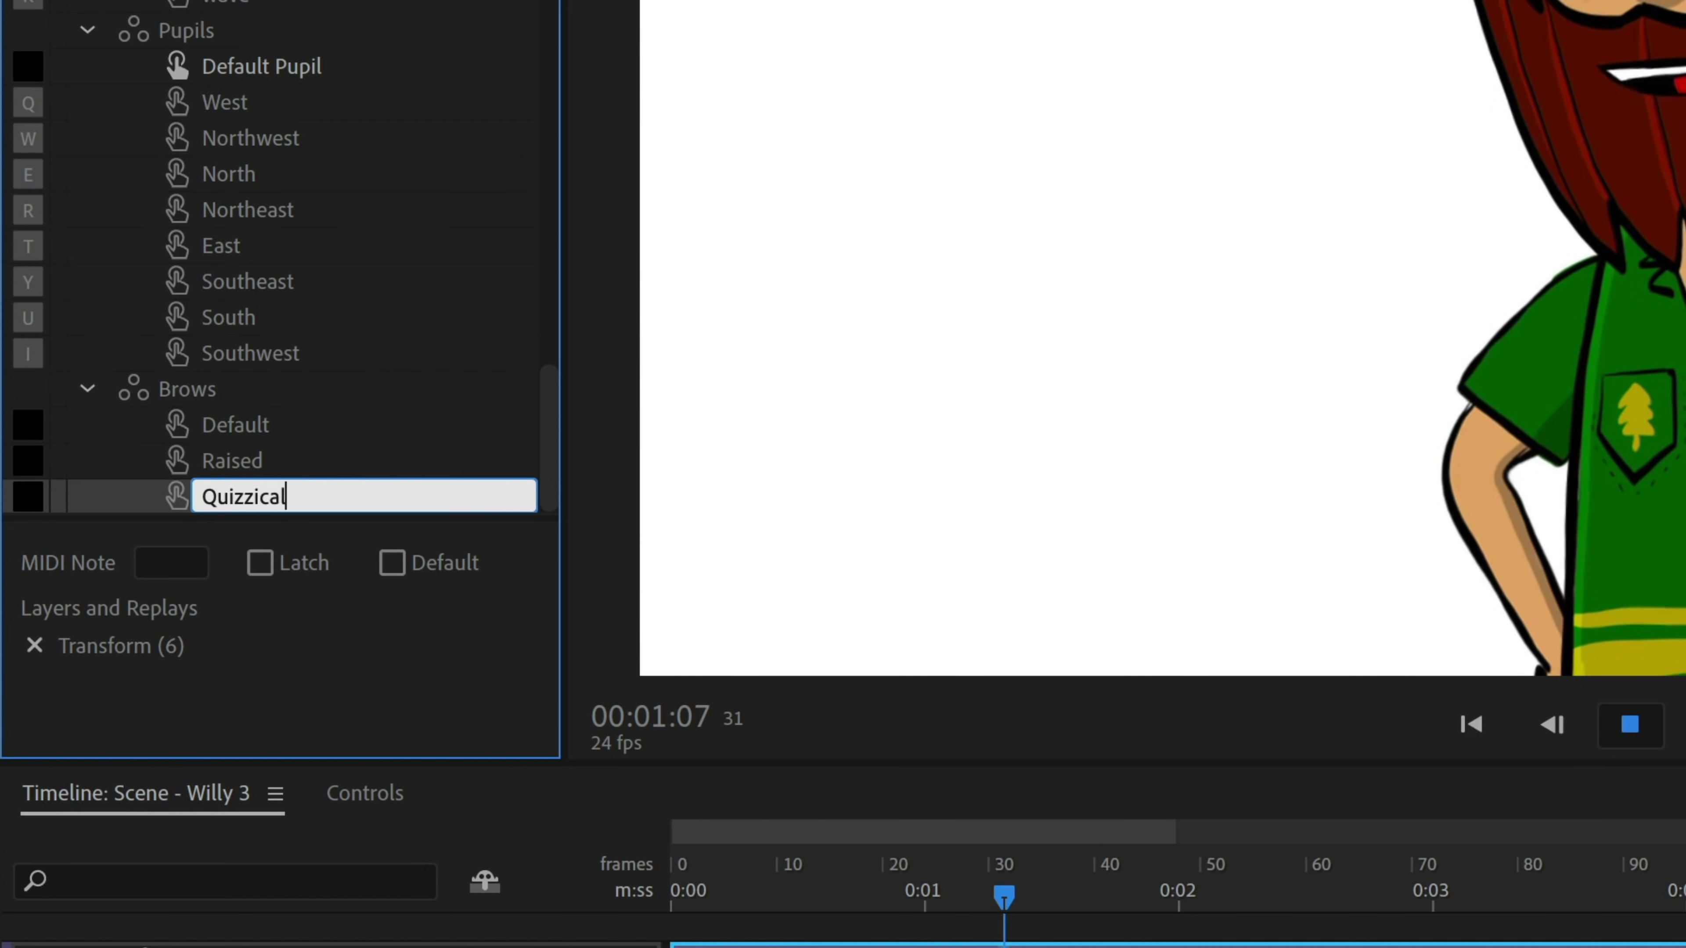
pyautogui.press('Return')
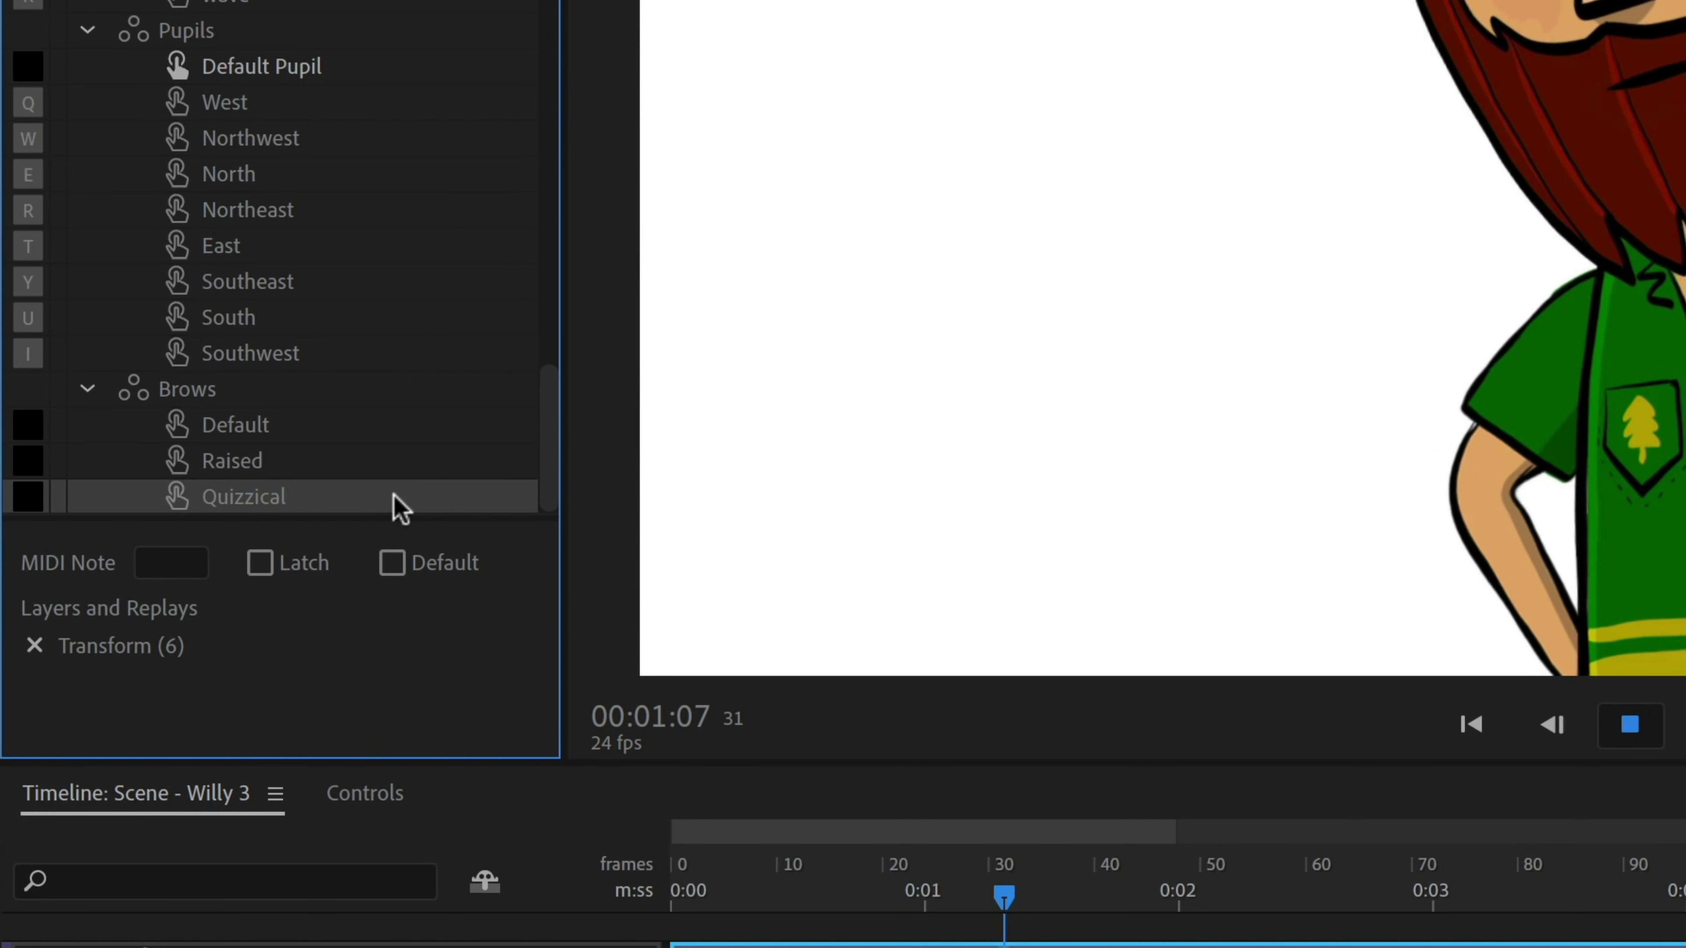
# Step: Make Default the default trigger of the Brows swap set and assign key O to Raised and P to Quizzical
pyautogui.click(183, 432)
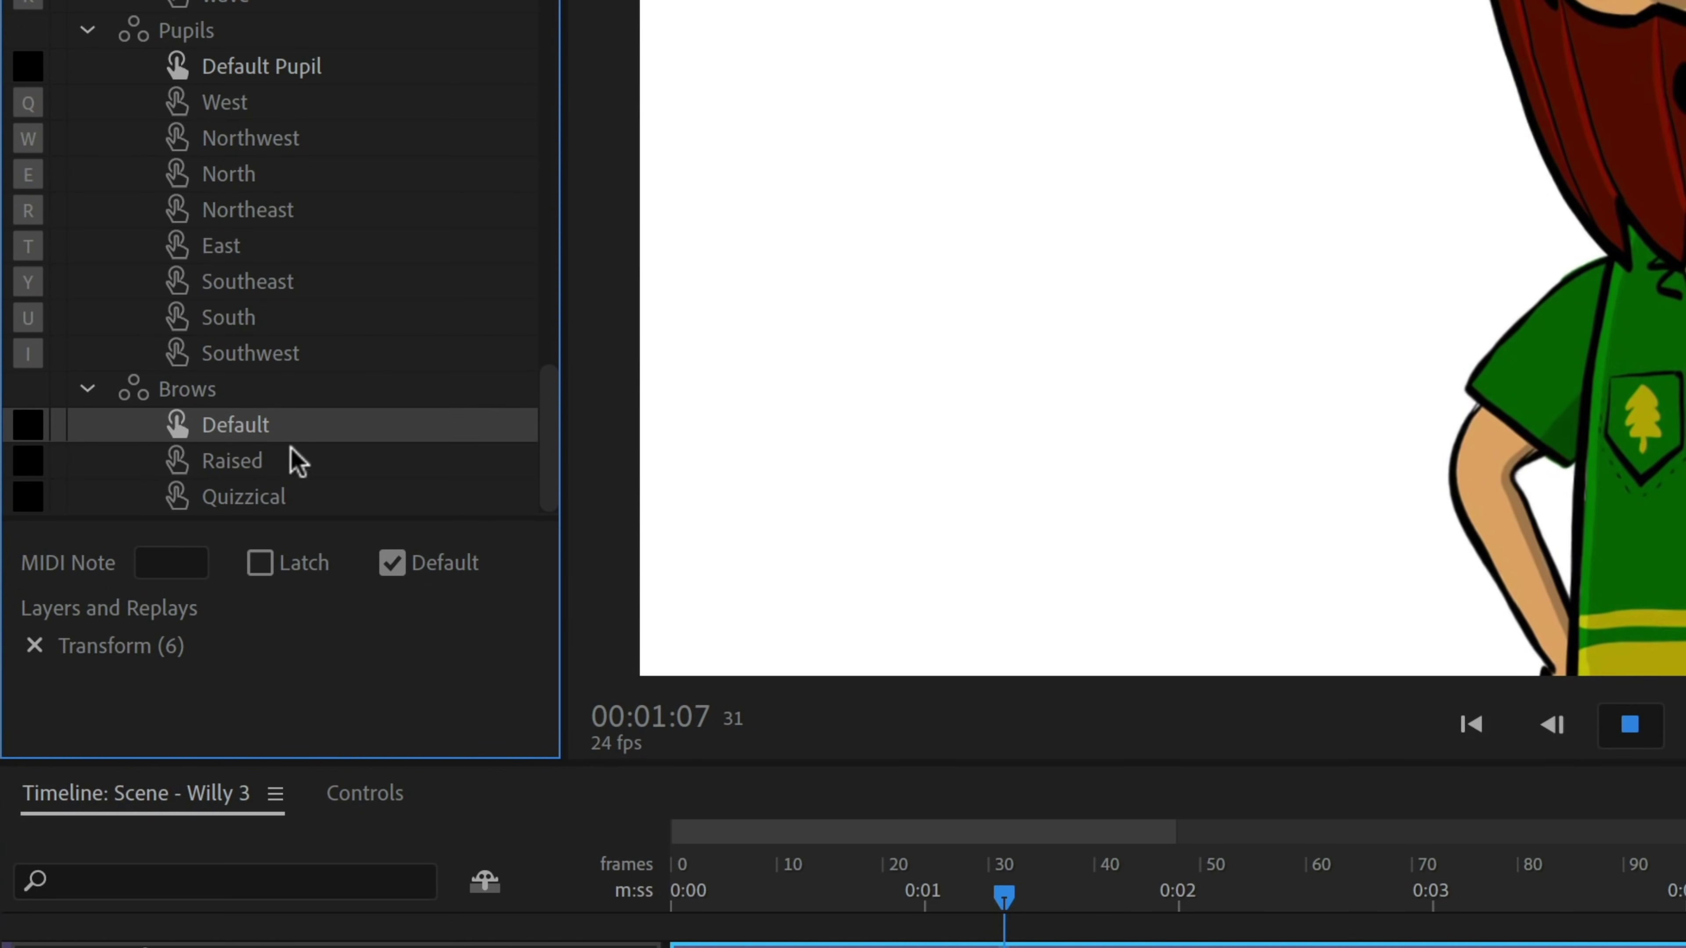
pyautogui.click(226, 460)
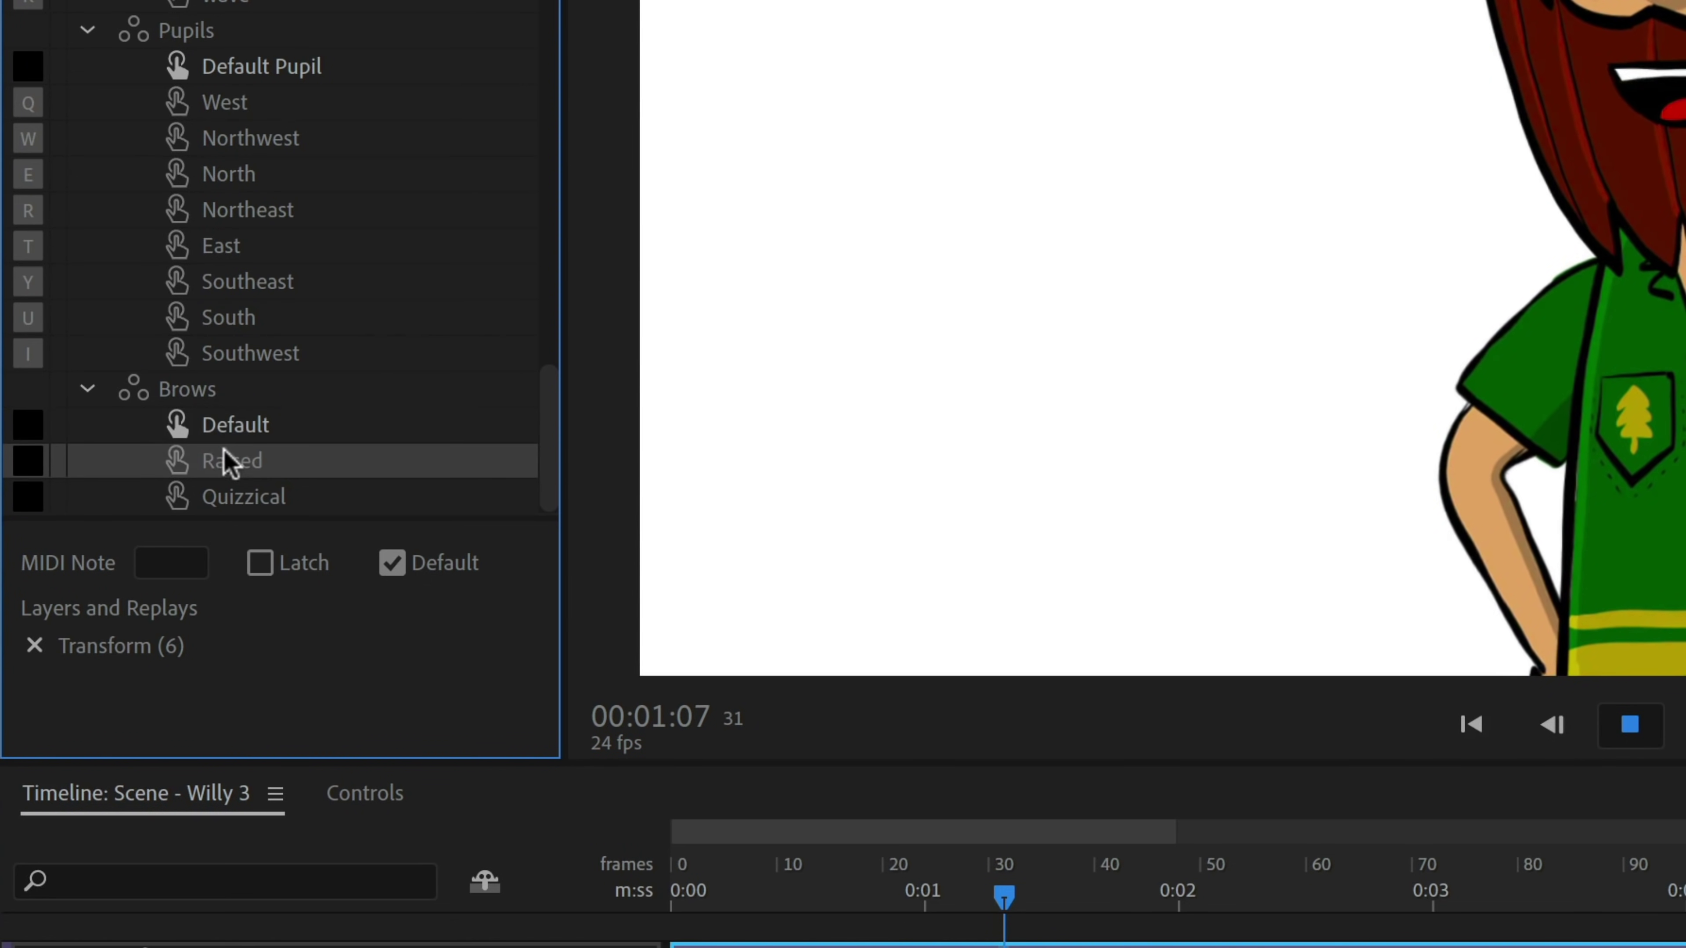
pyautogui.click(27, 460)
pyautogui.click(41, 499)
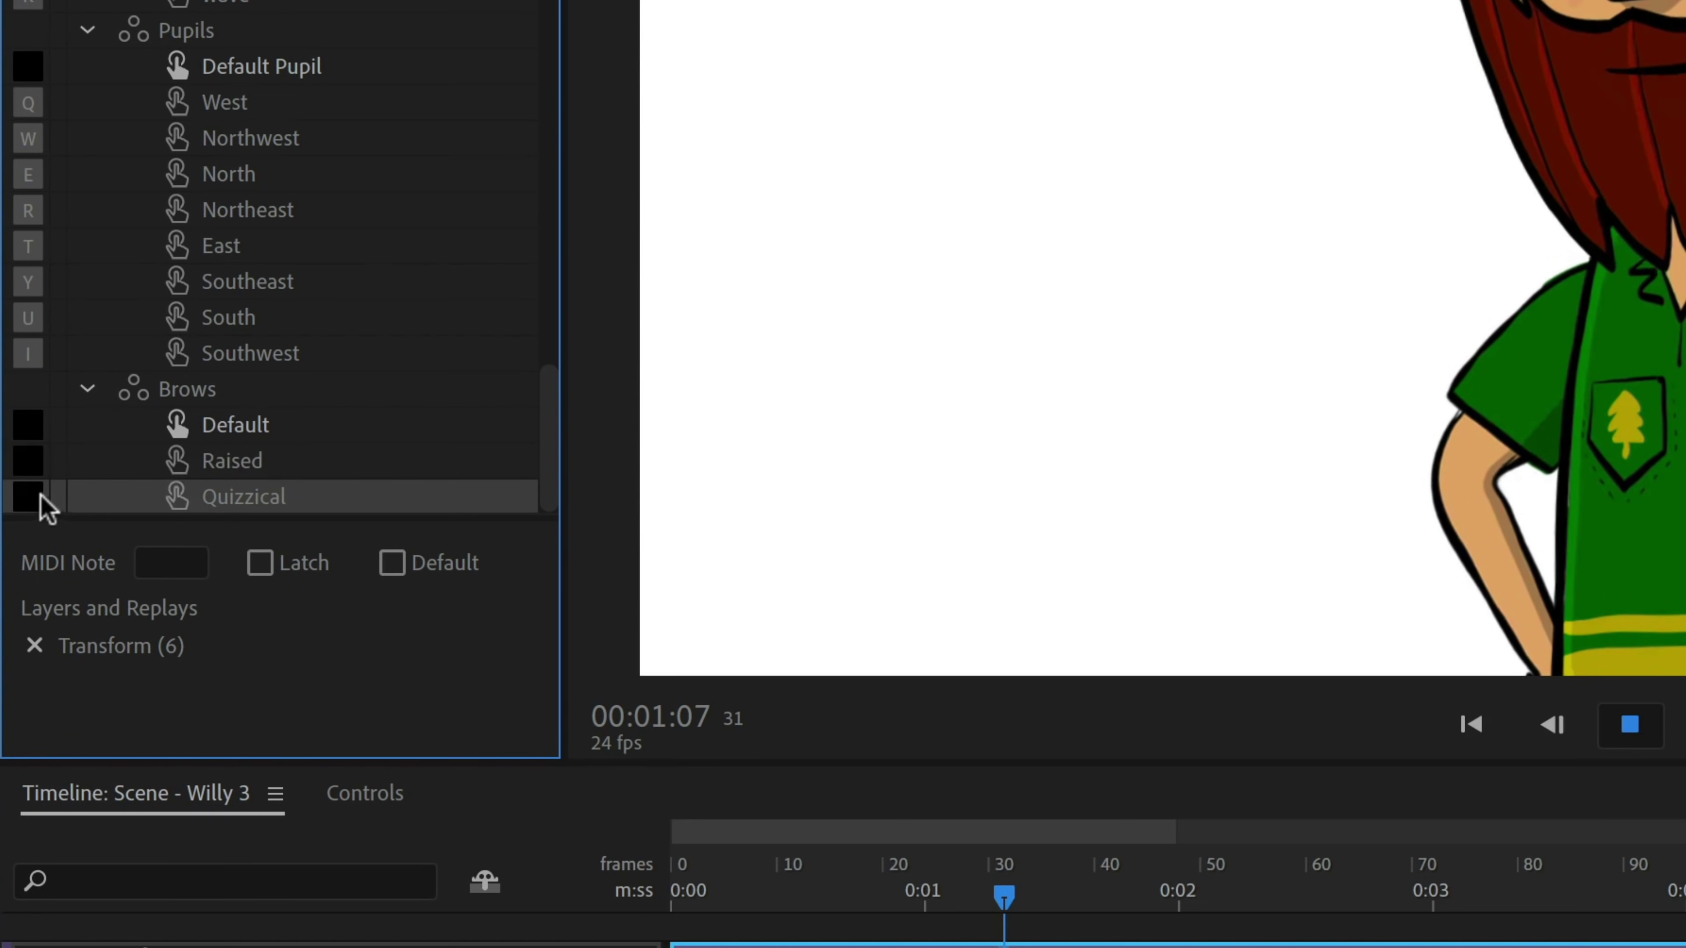
pyautogui.click(30, 498)
pyautogui.write('p')
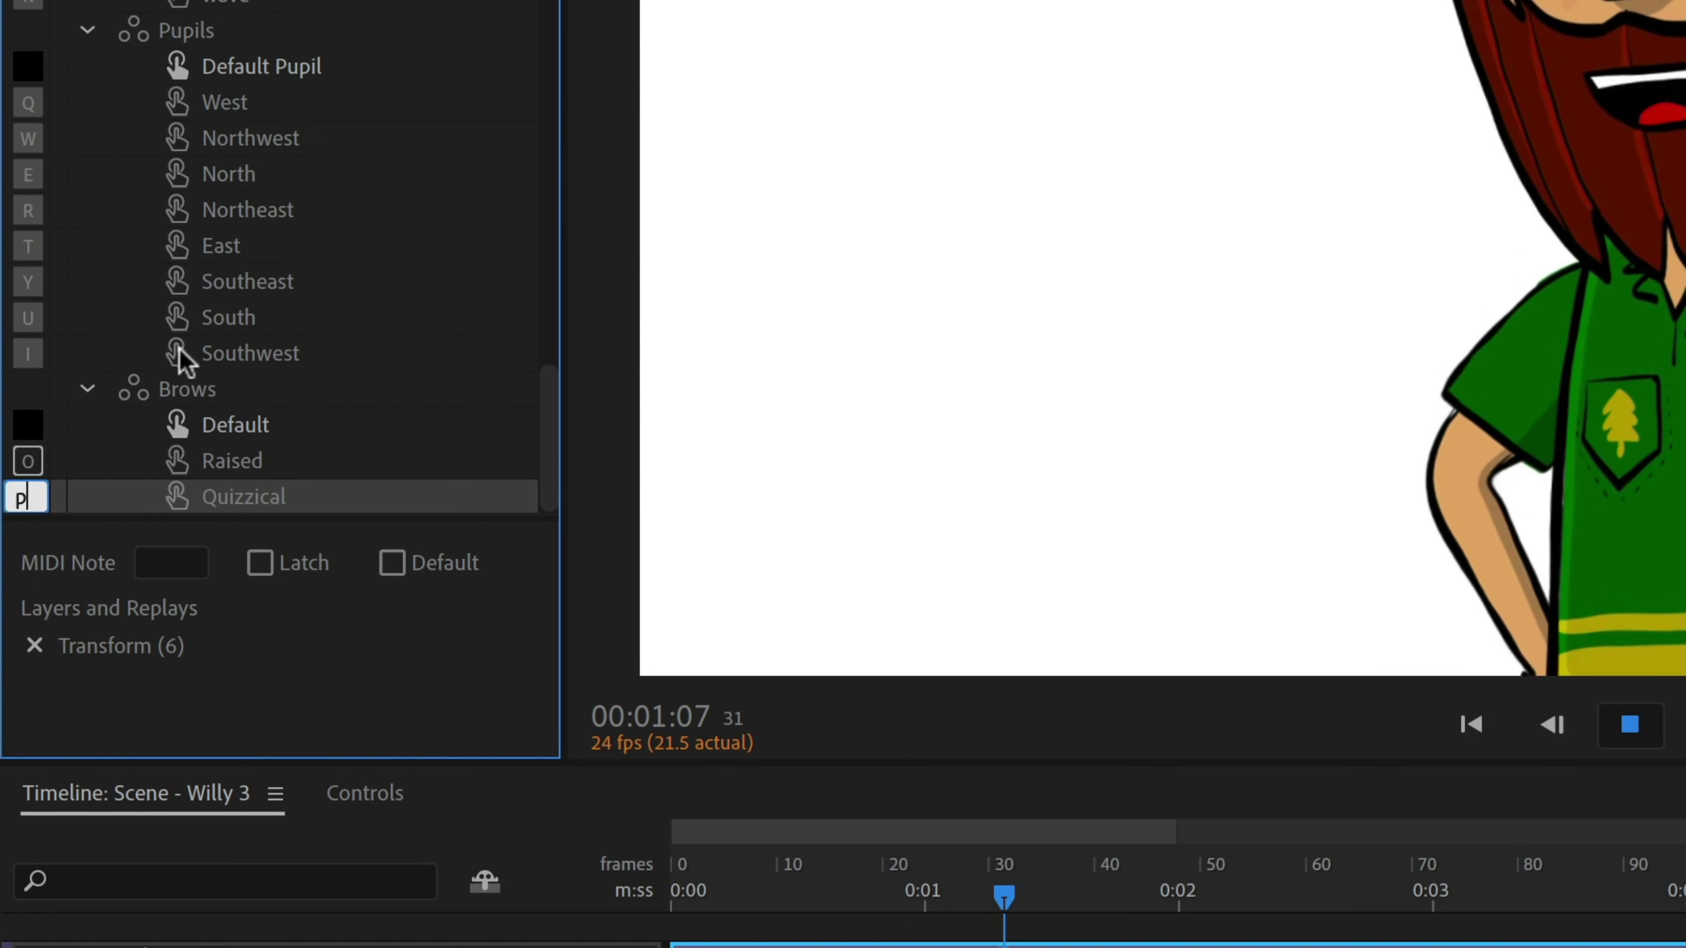
# Step: Turn on Latch for the Raised and Quizzical brow triggers together
pyautogui.click(265, 465)
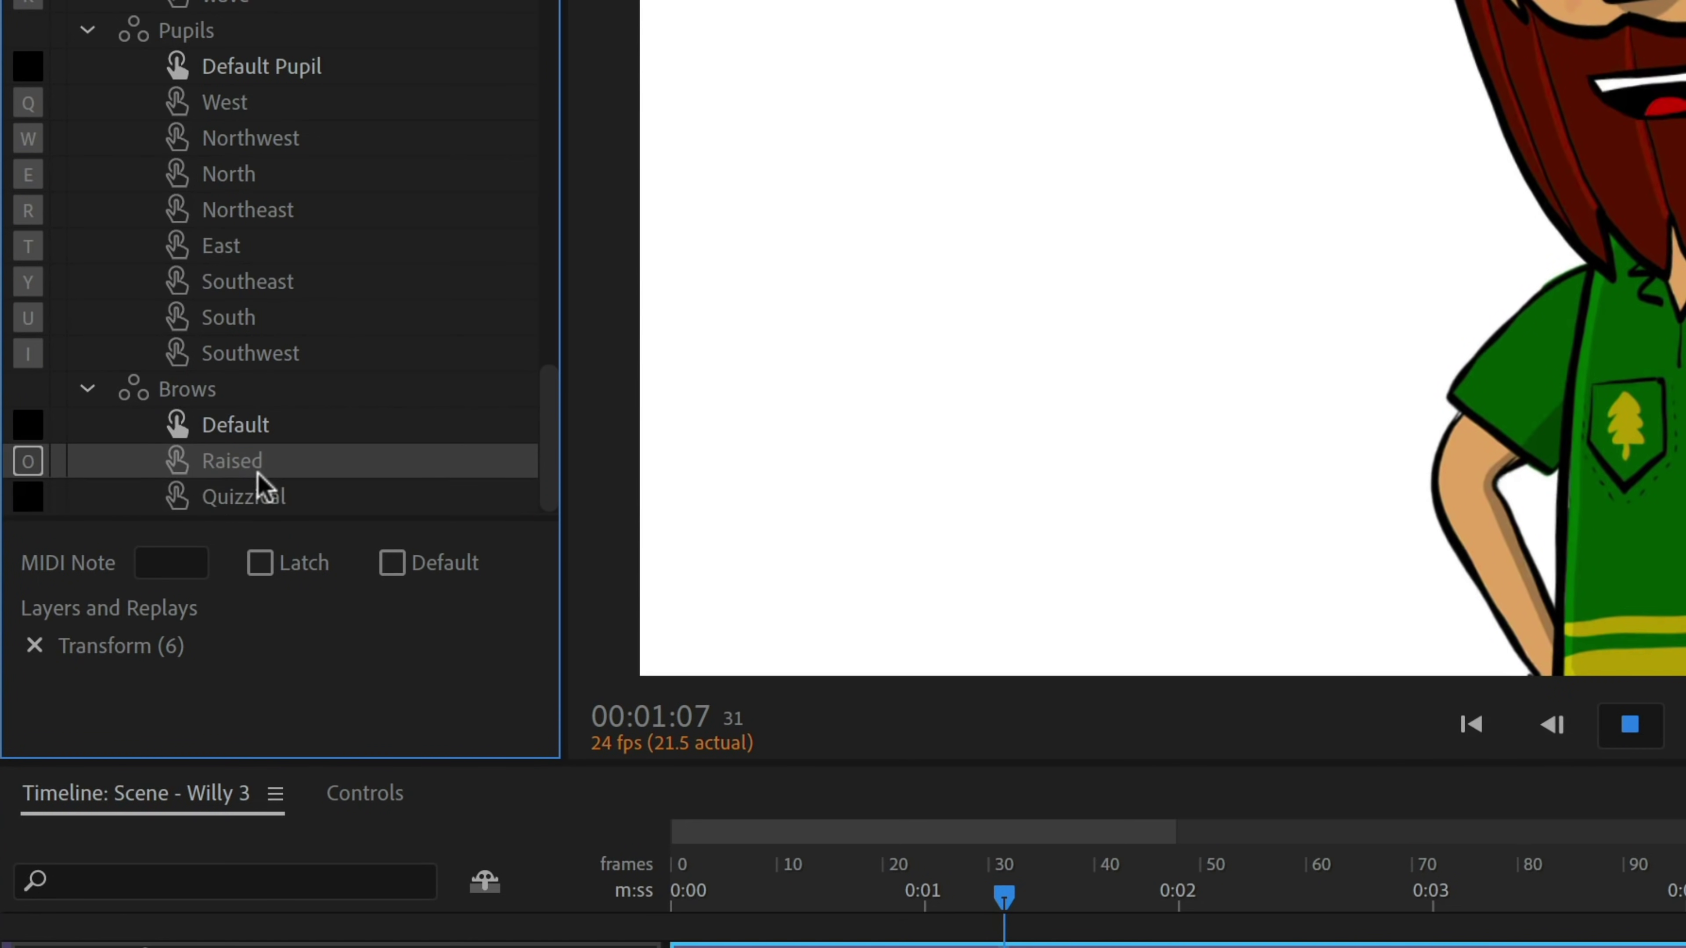
pyautogui.keyDown('shift'); pyautogui.click(266, 500); pyautogui.keyUp('shift')
pyautogui.click(259, 565)
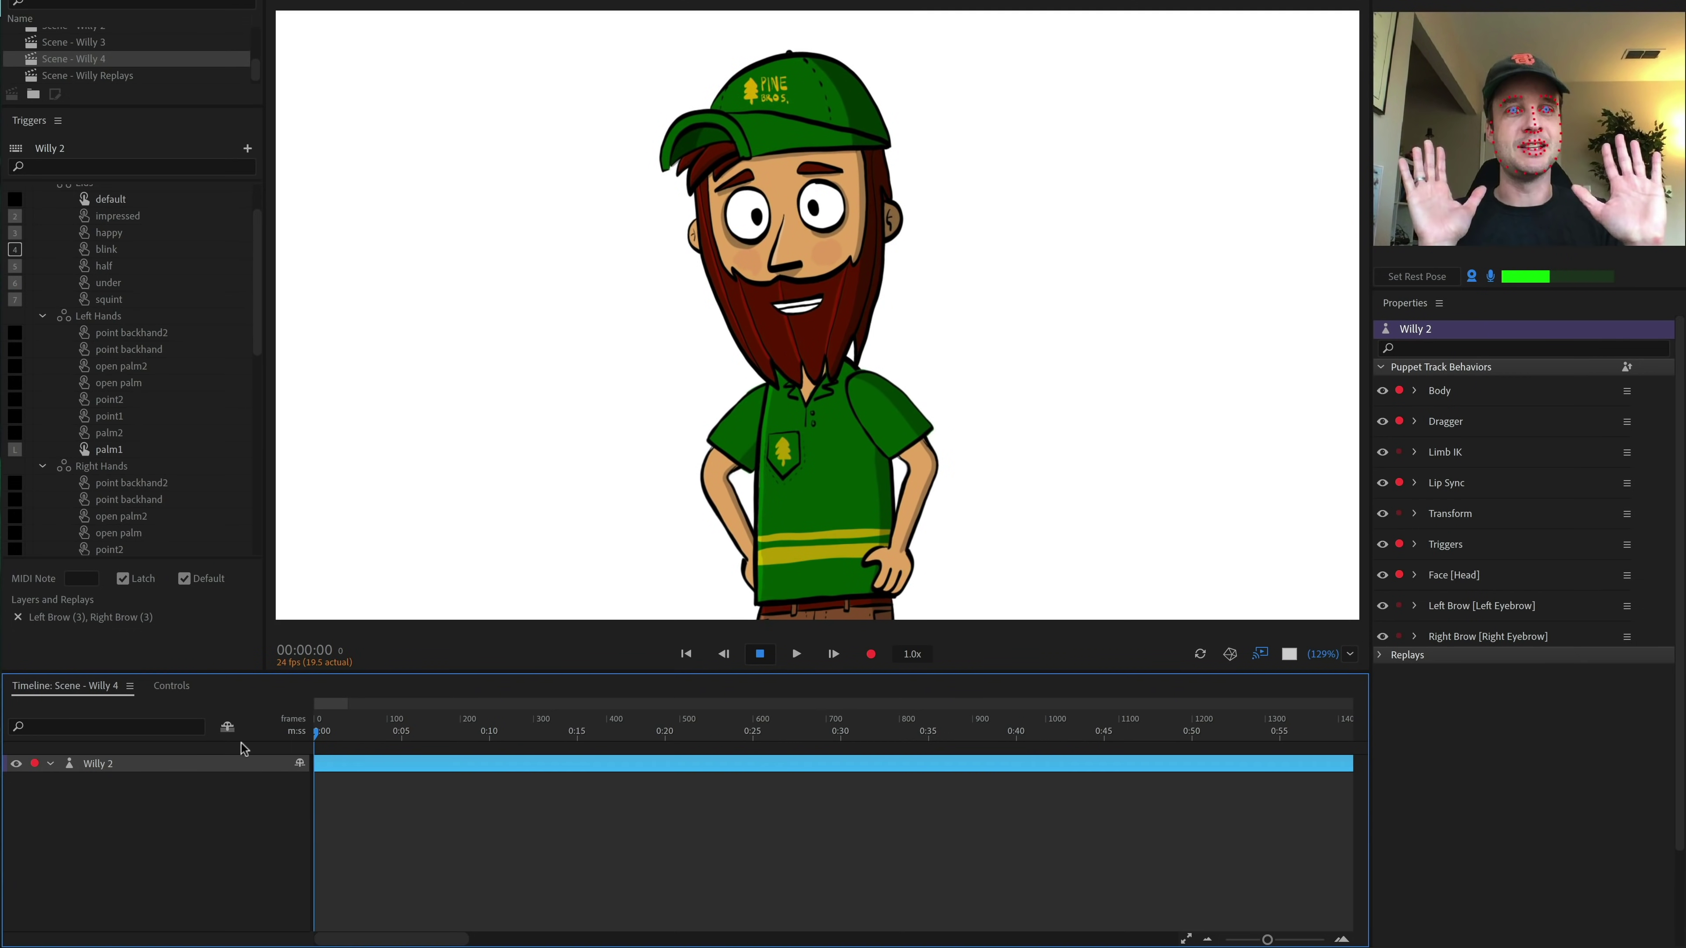
# Step: Record a live performance of Willy 2 for about 7 seconds and enlarge the timeline view of the recorded takes
pyautogui.click(869, 654)
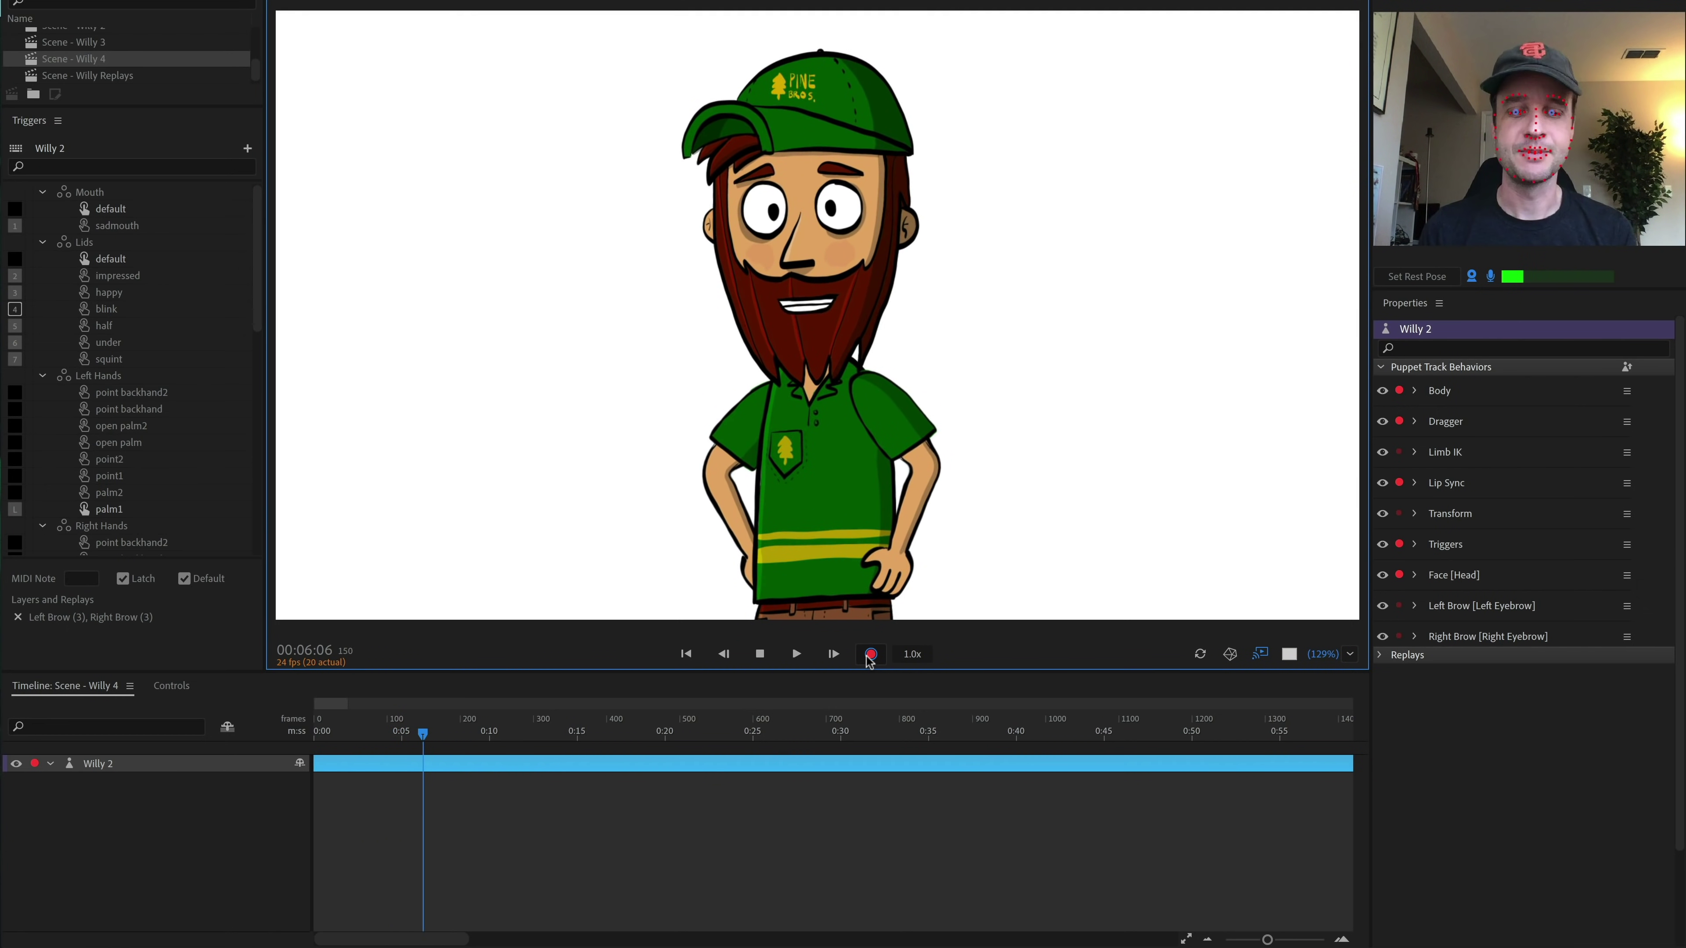
pyautogui.click(871, 654)
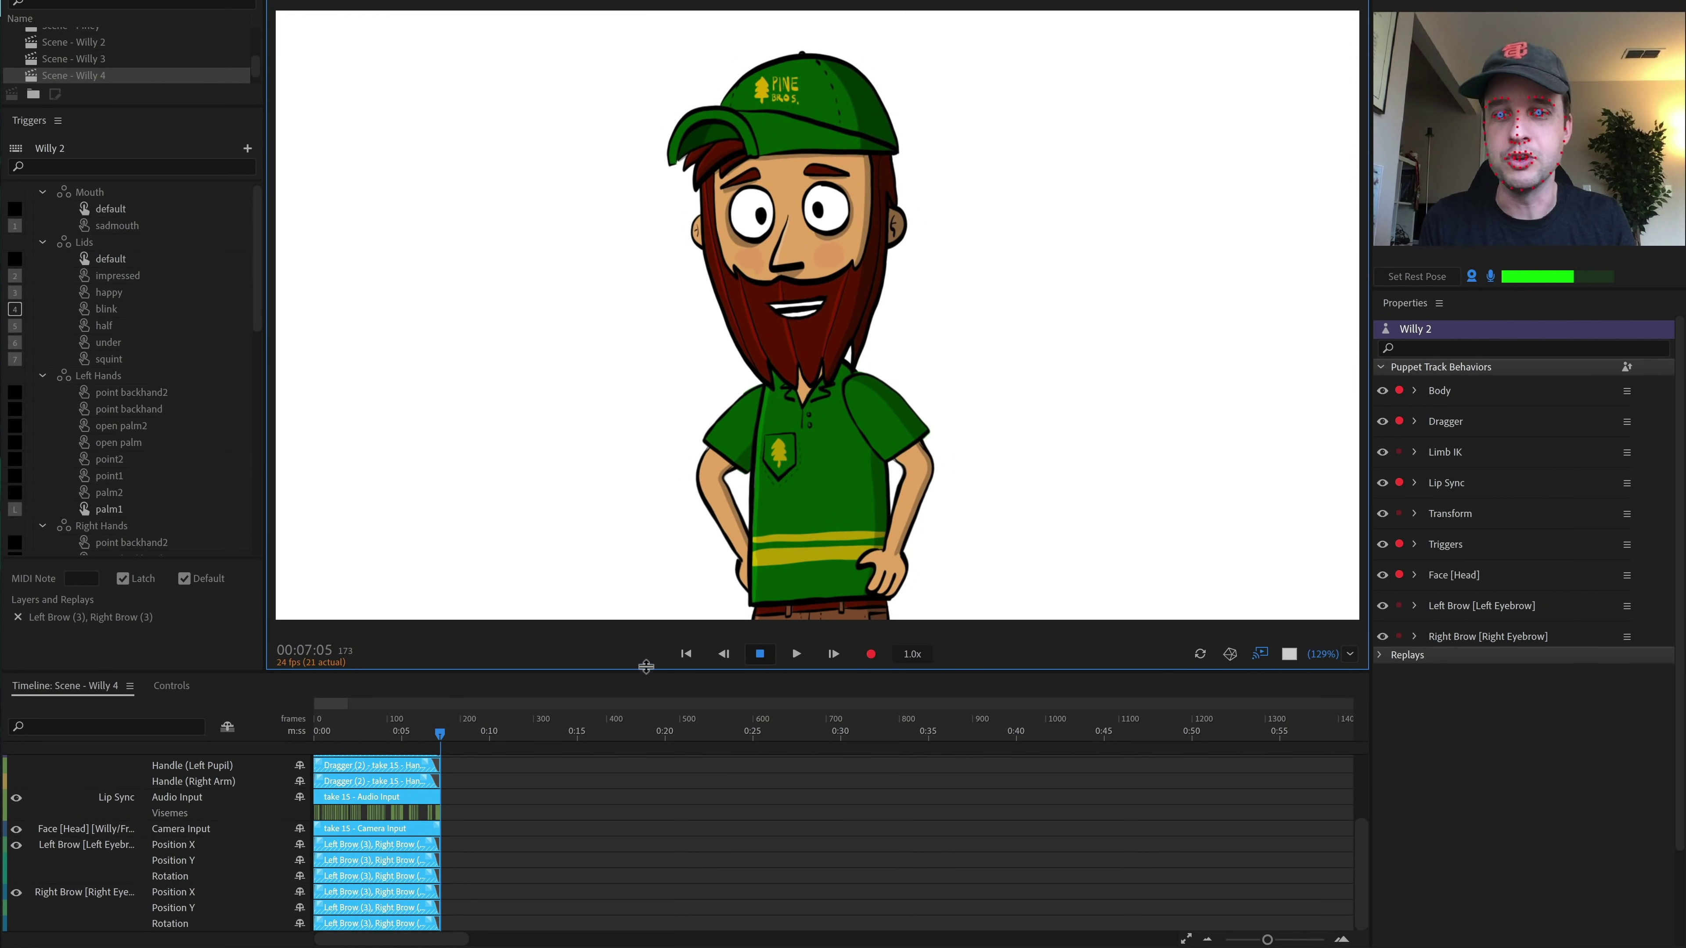
pyautogui.moveTo(660, 487); pyautogui.dragTo(659, 485)
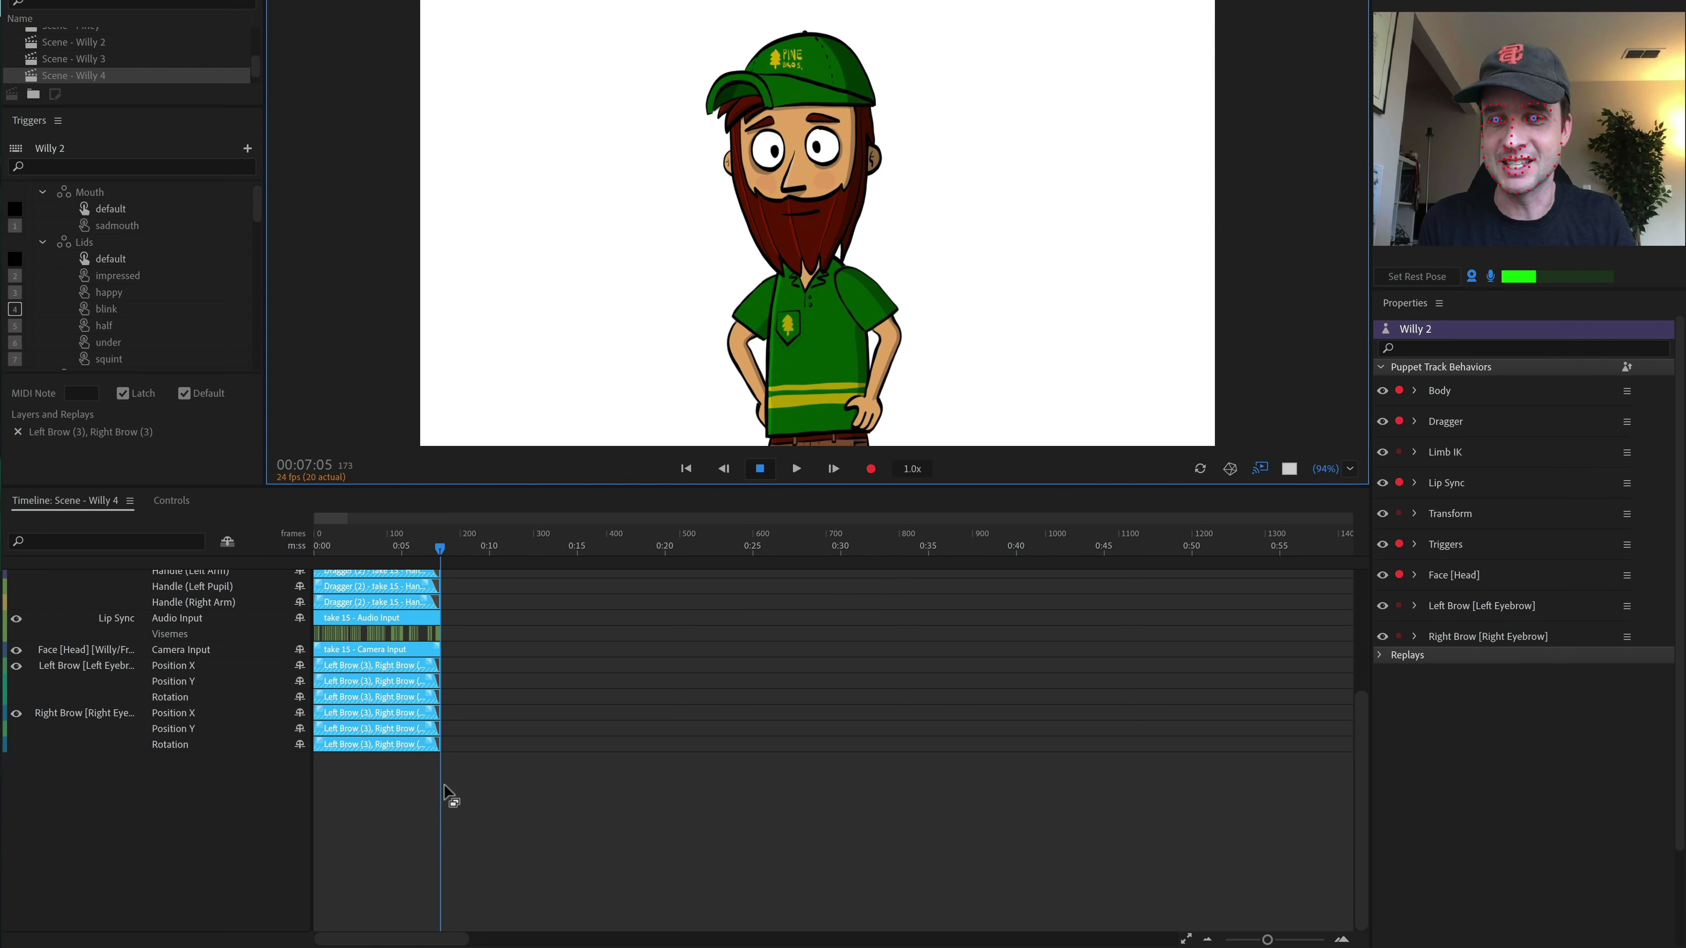
pyautogui.click(492, 694)
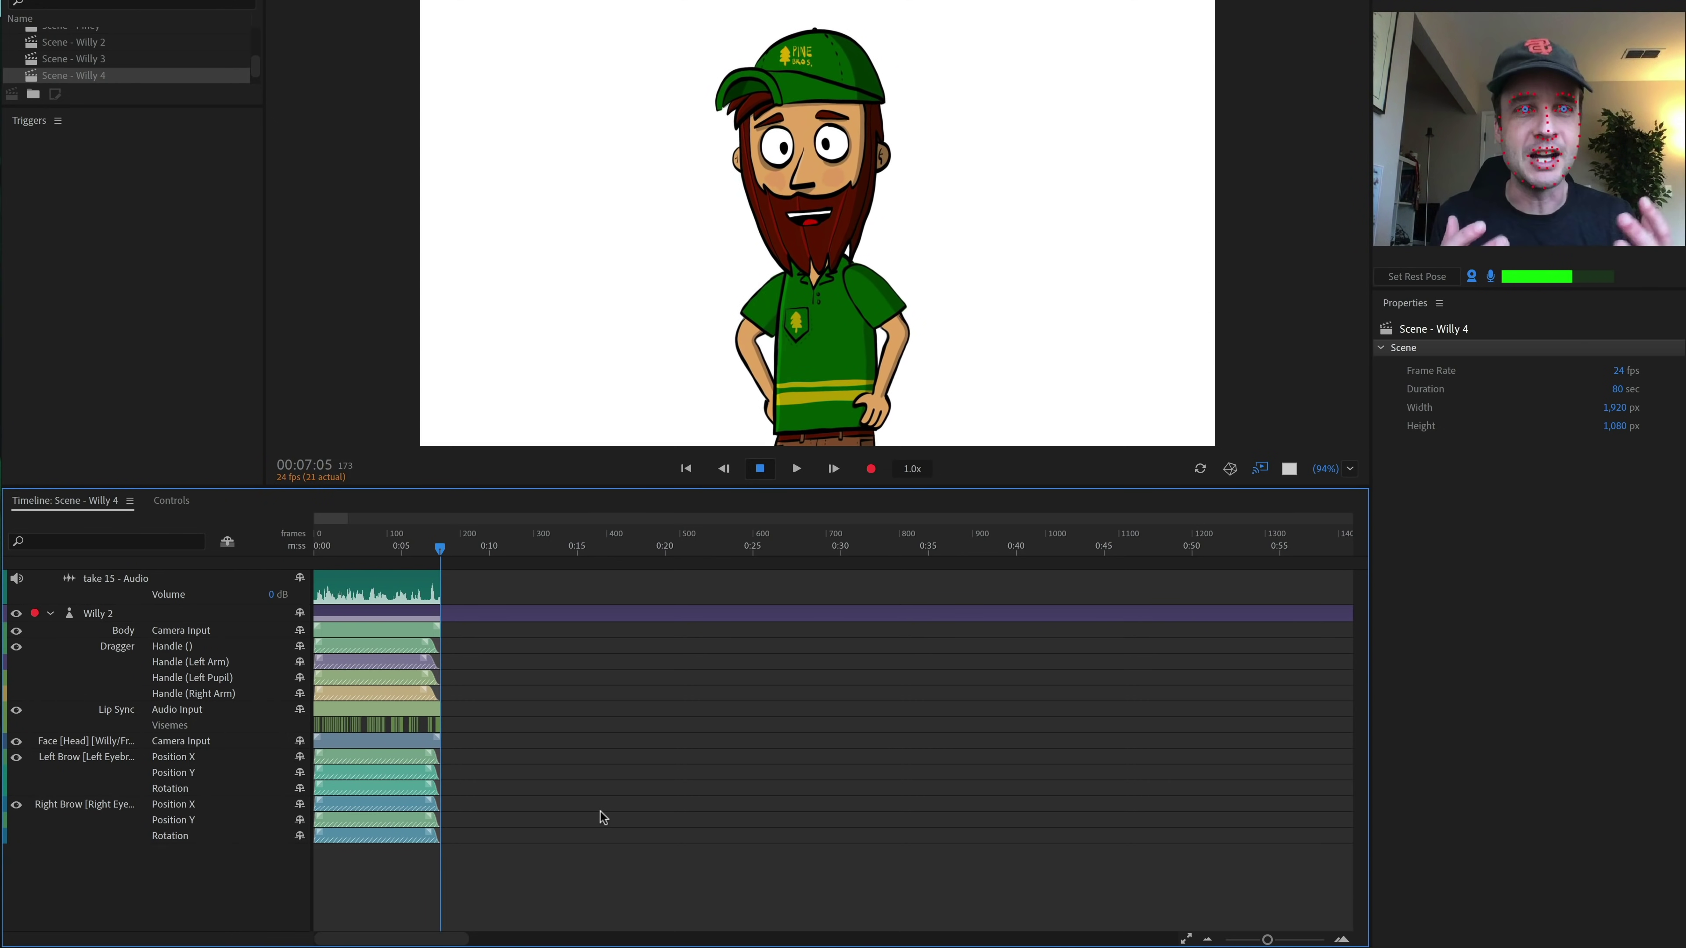
pyautogui.press('=')
pyautogui.press('=')
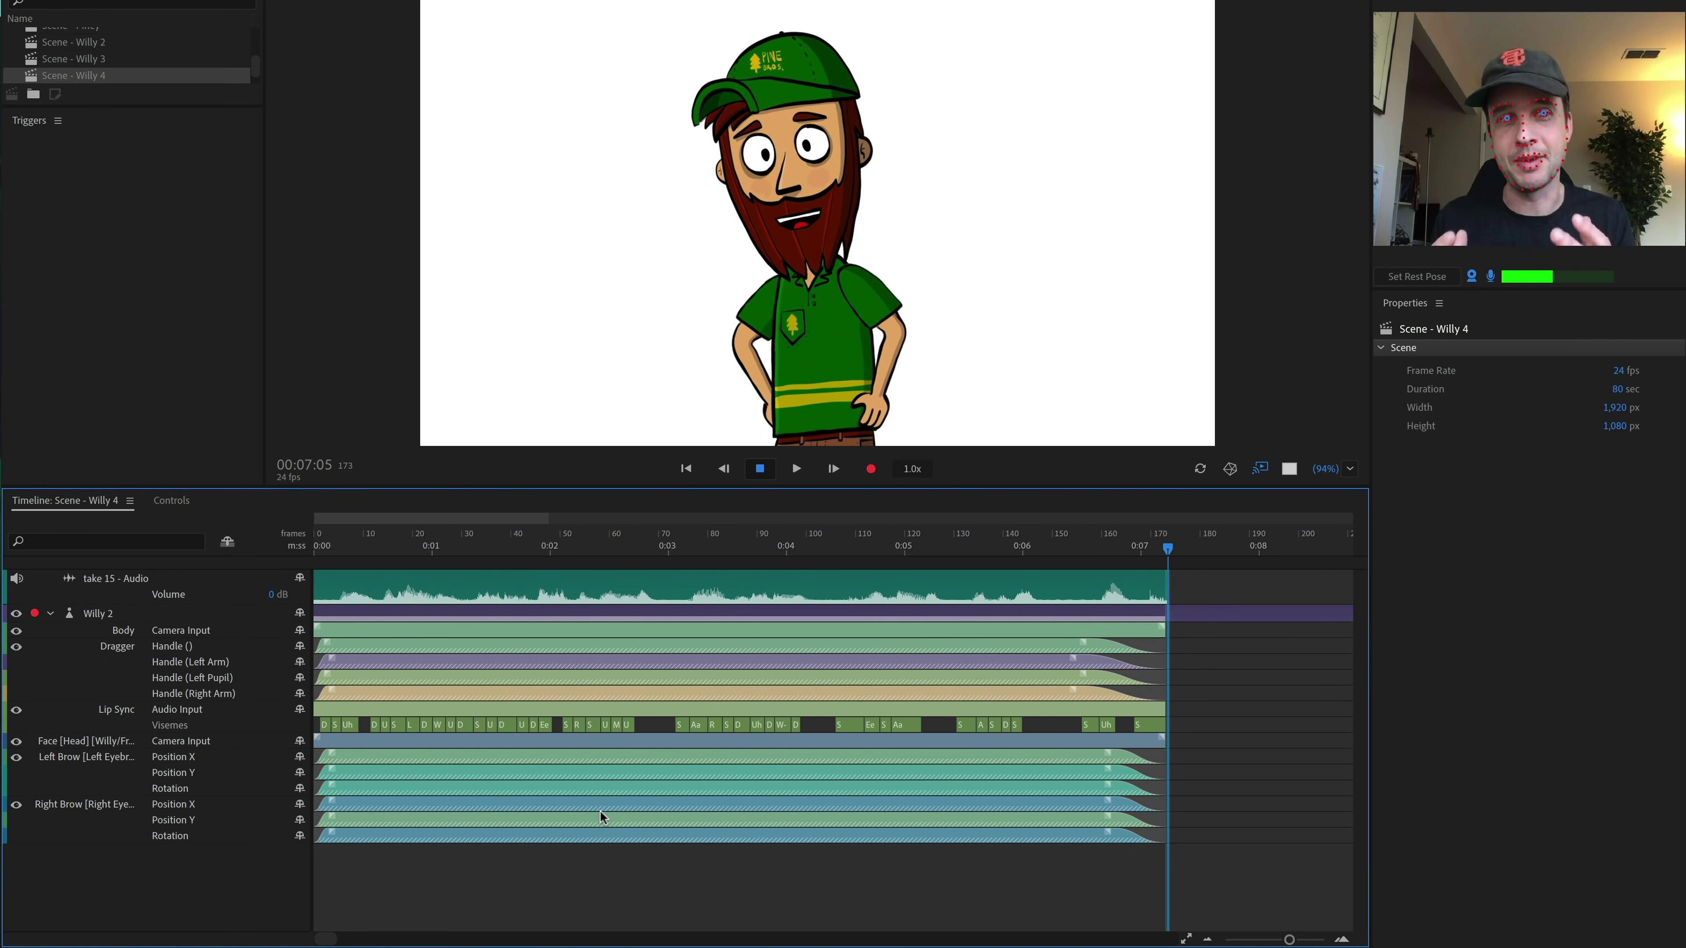
# Step: Examine Willy 2's triggers to check which ones are defaults in the hand, Brows (Replays) and Arms (Replays) swap sets
pyautogui.click(107, 613)
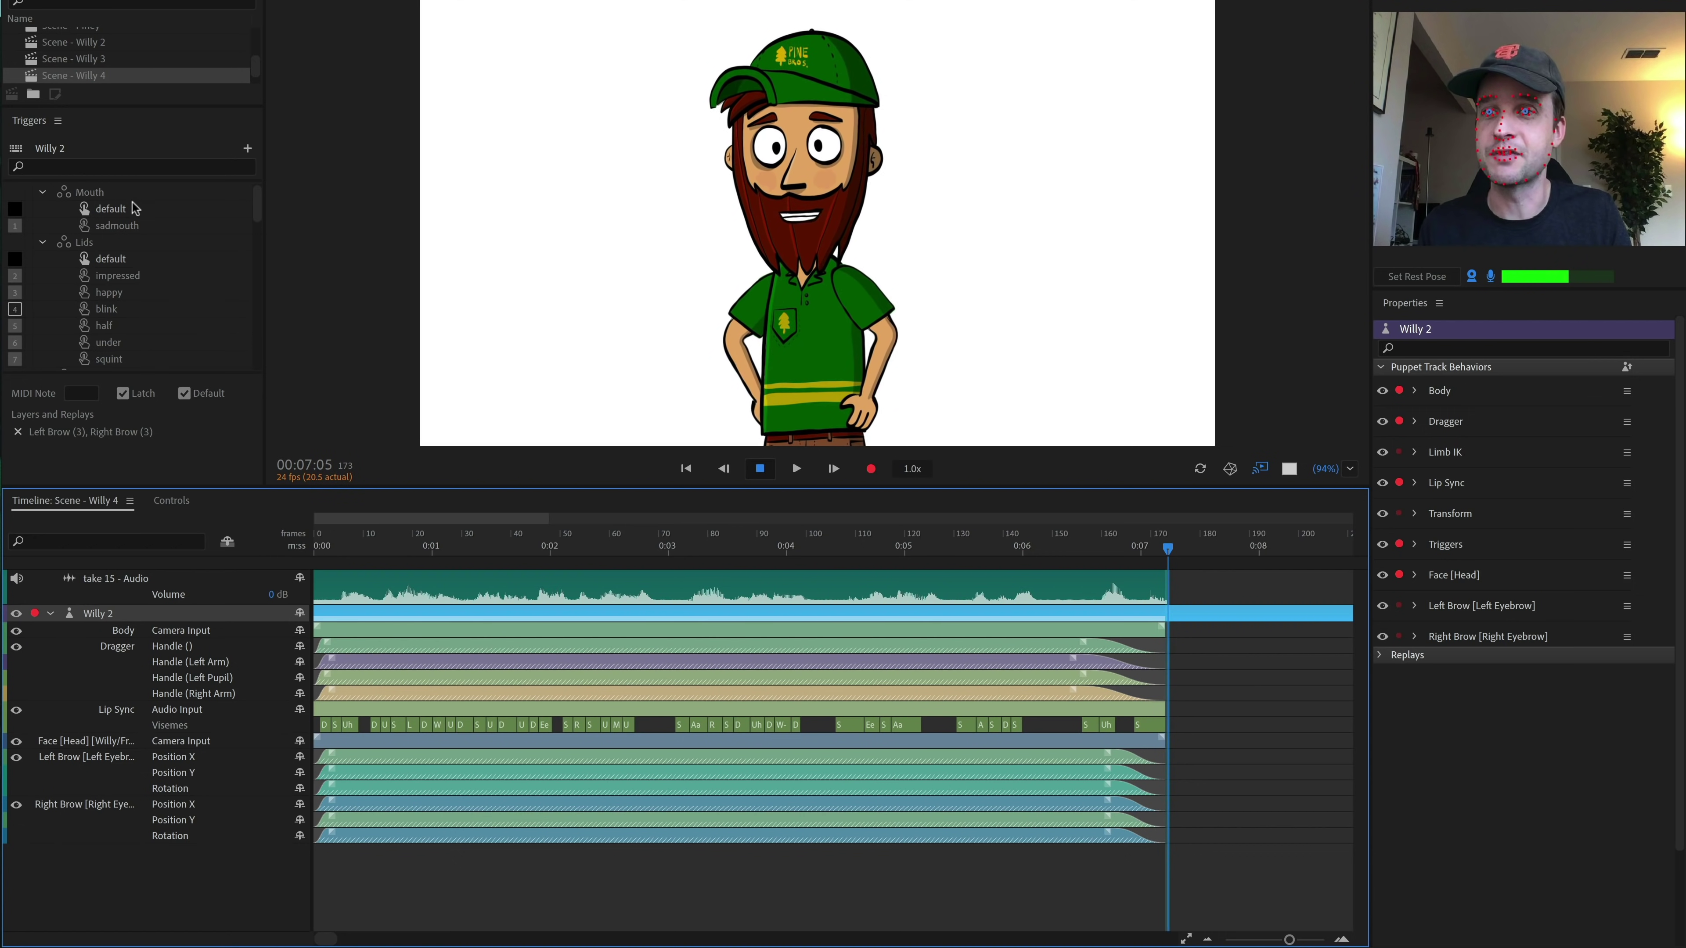
pyautogui.scroll(-3, 123, 252)
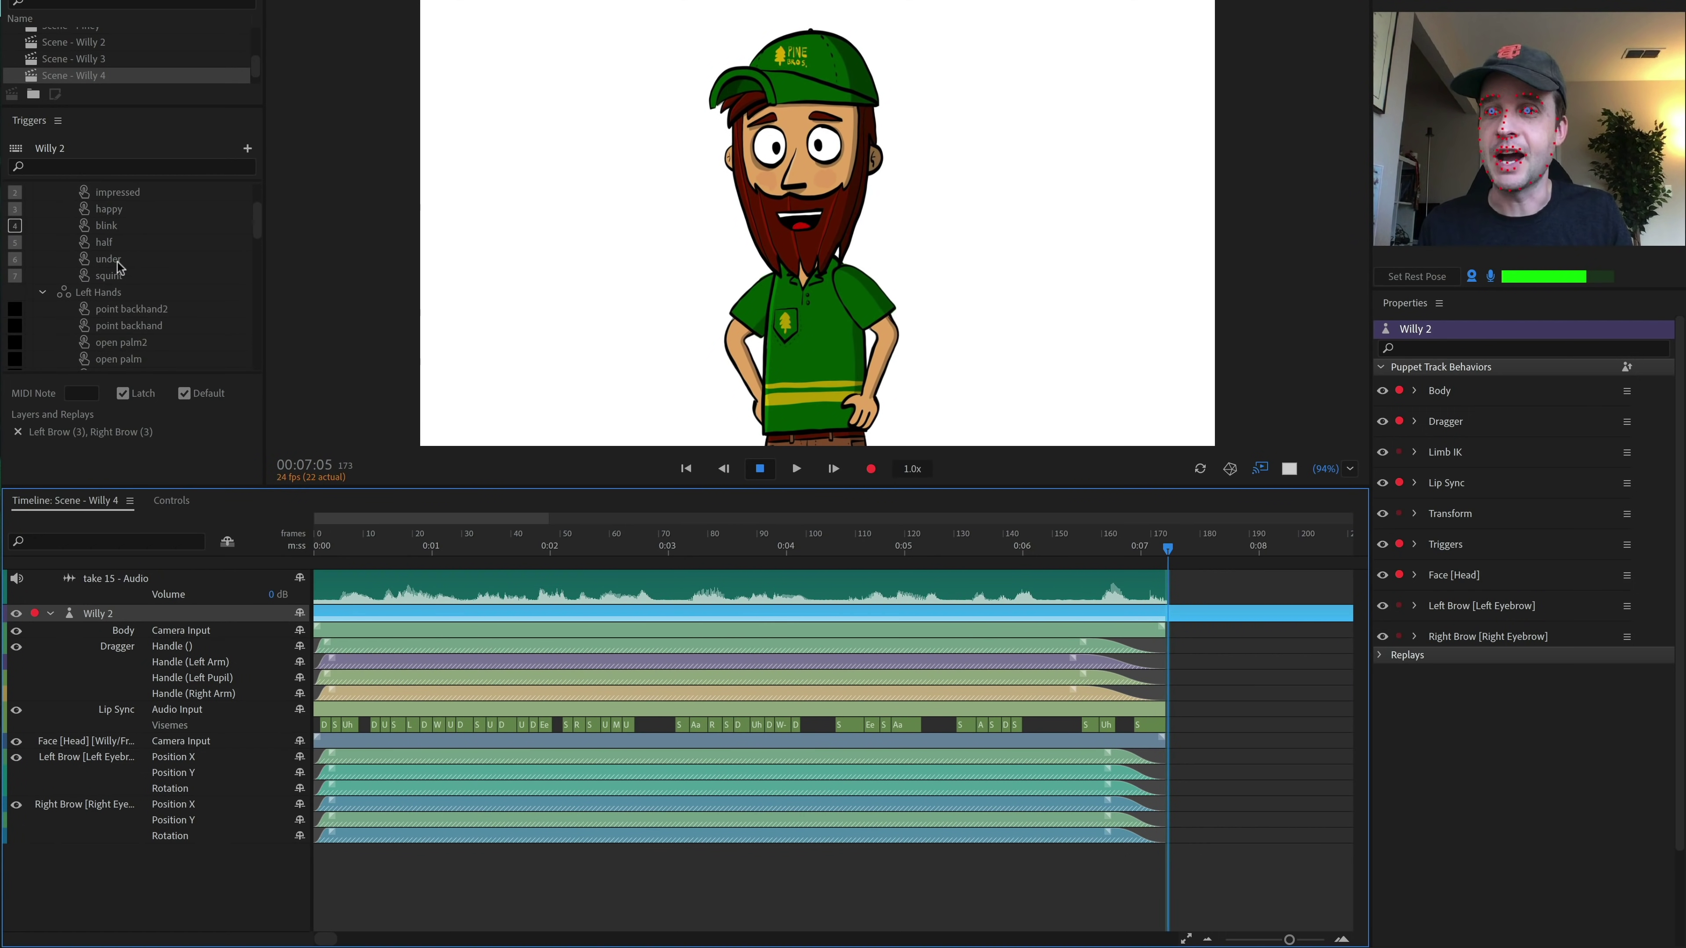
pyautogui.scroll(-6, 119, 272)
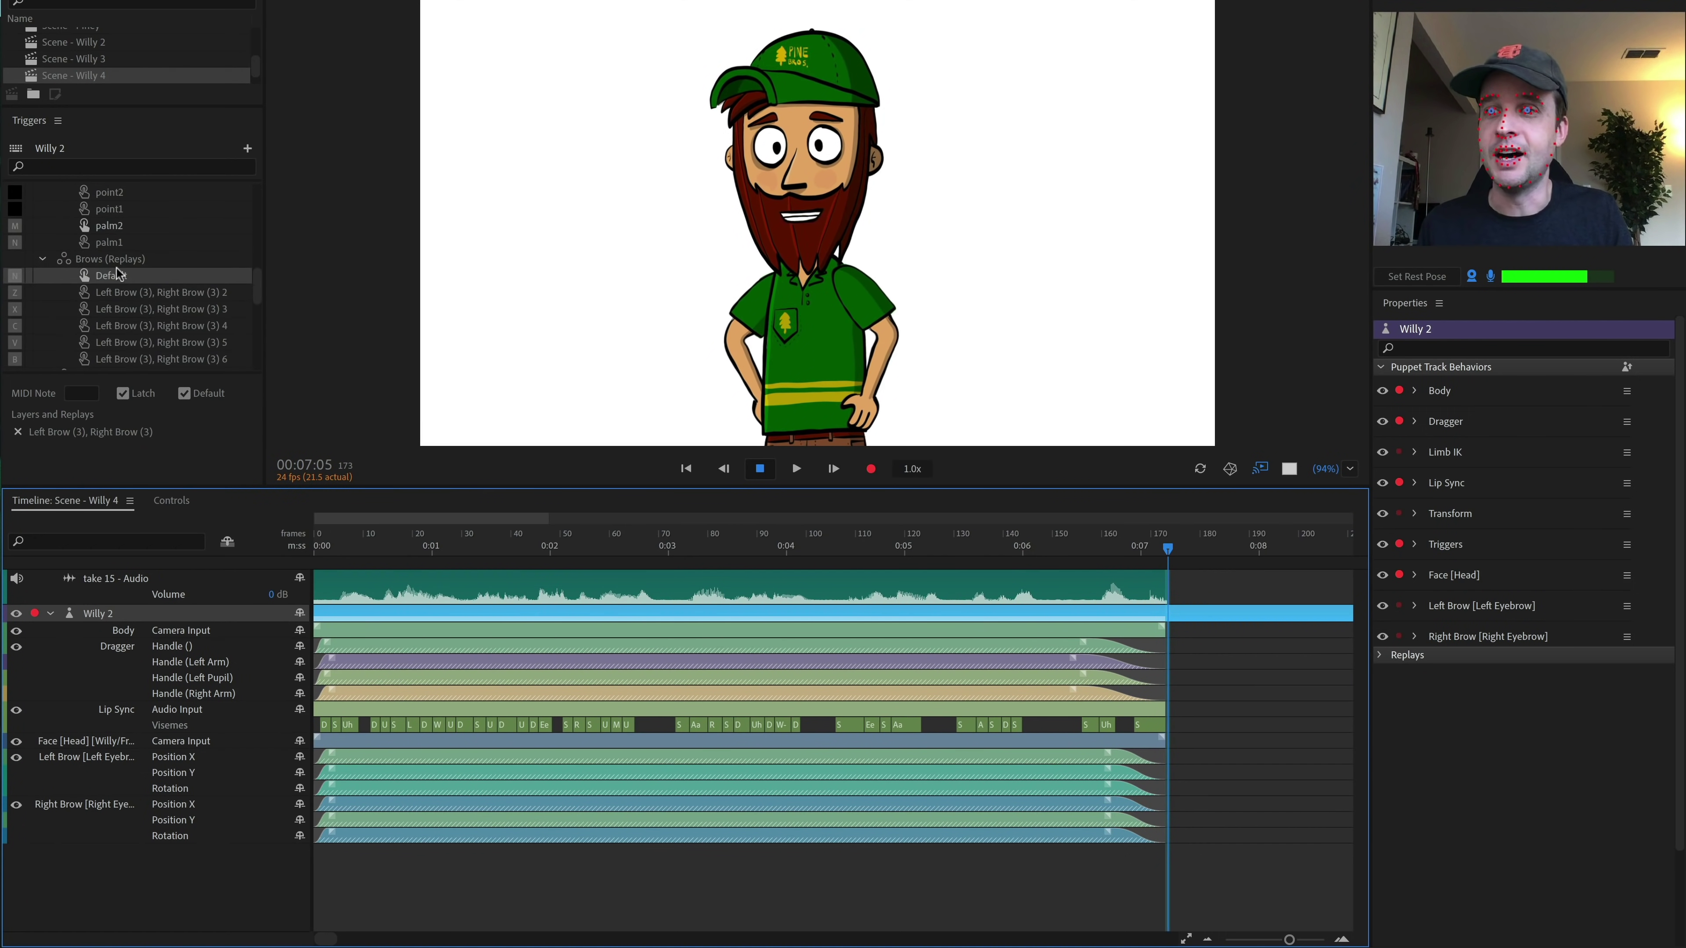
pyautogui.scroll(-6, 123, 279)
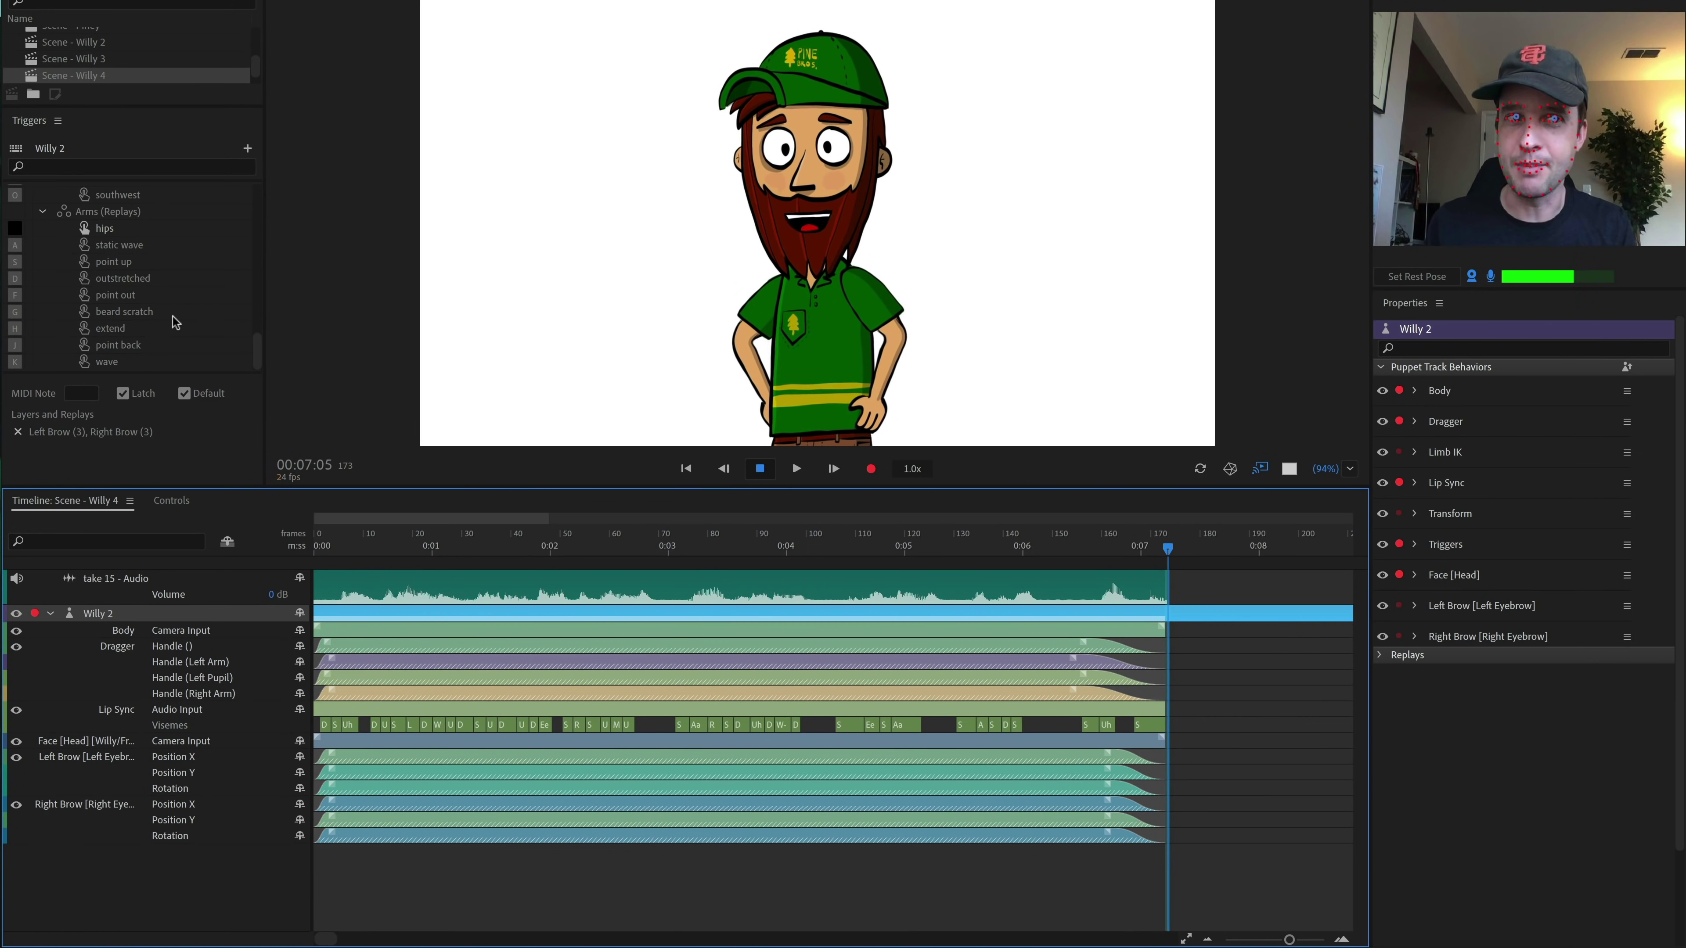
pyautogui.scroll(5, 151, 340)
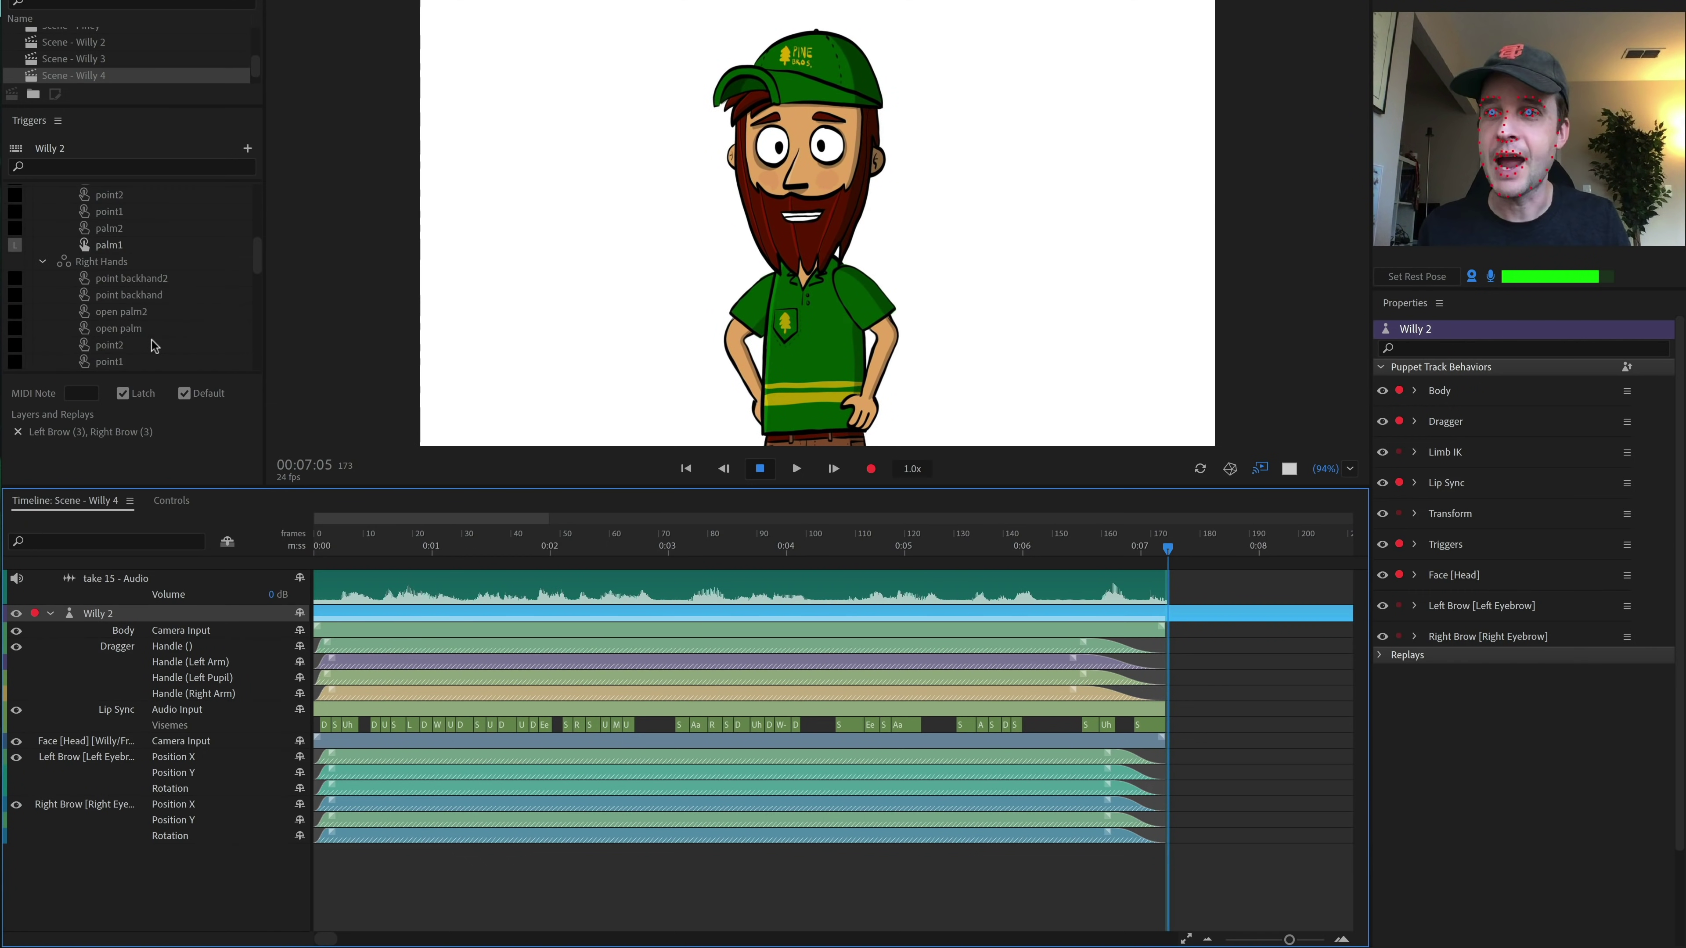
pyautogui.click(123, 277)
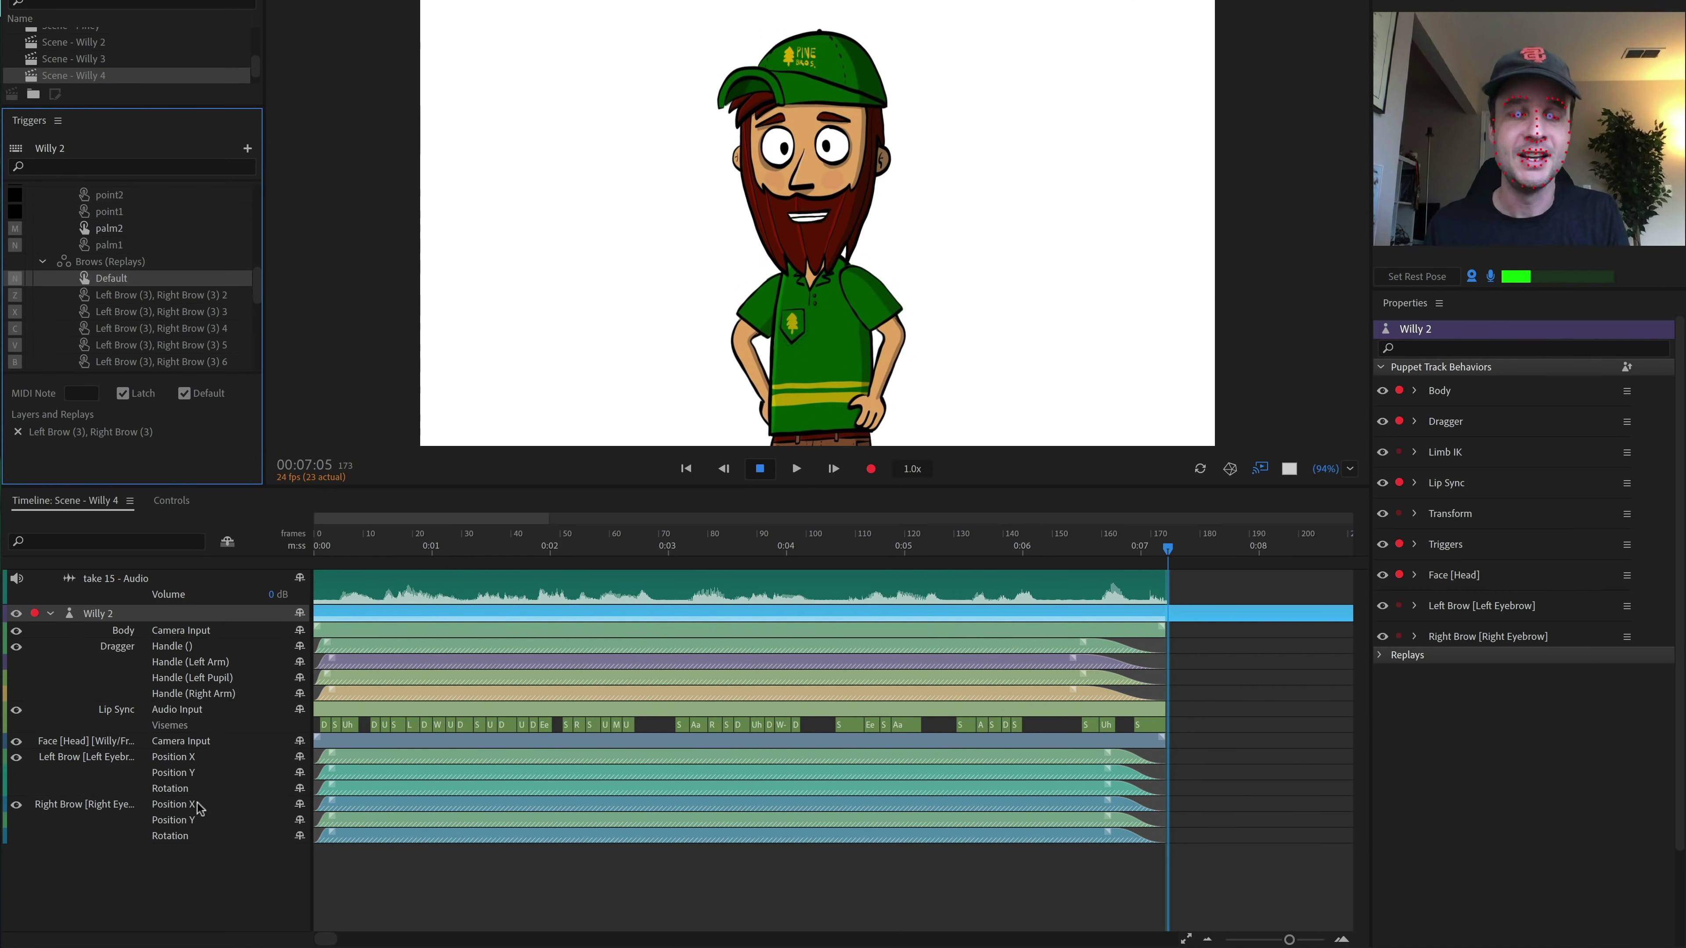
# Step: Undo the recorded performance of Willy 2
pyautogui.hotkey('ctrl', 'z')
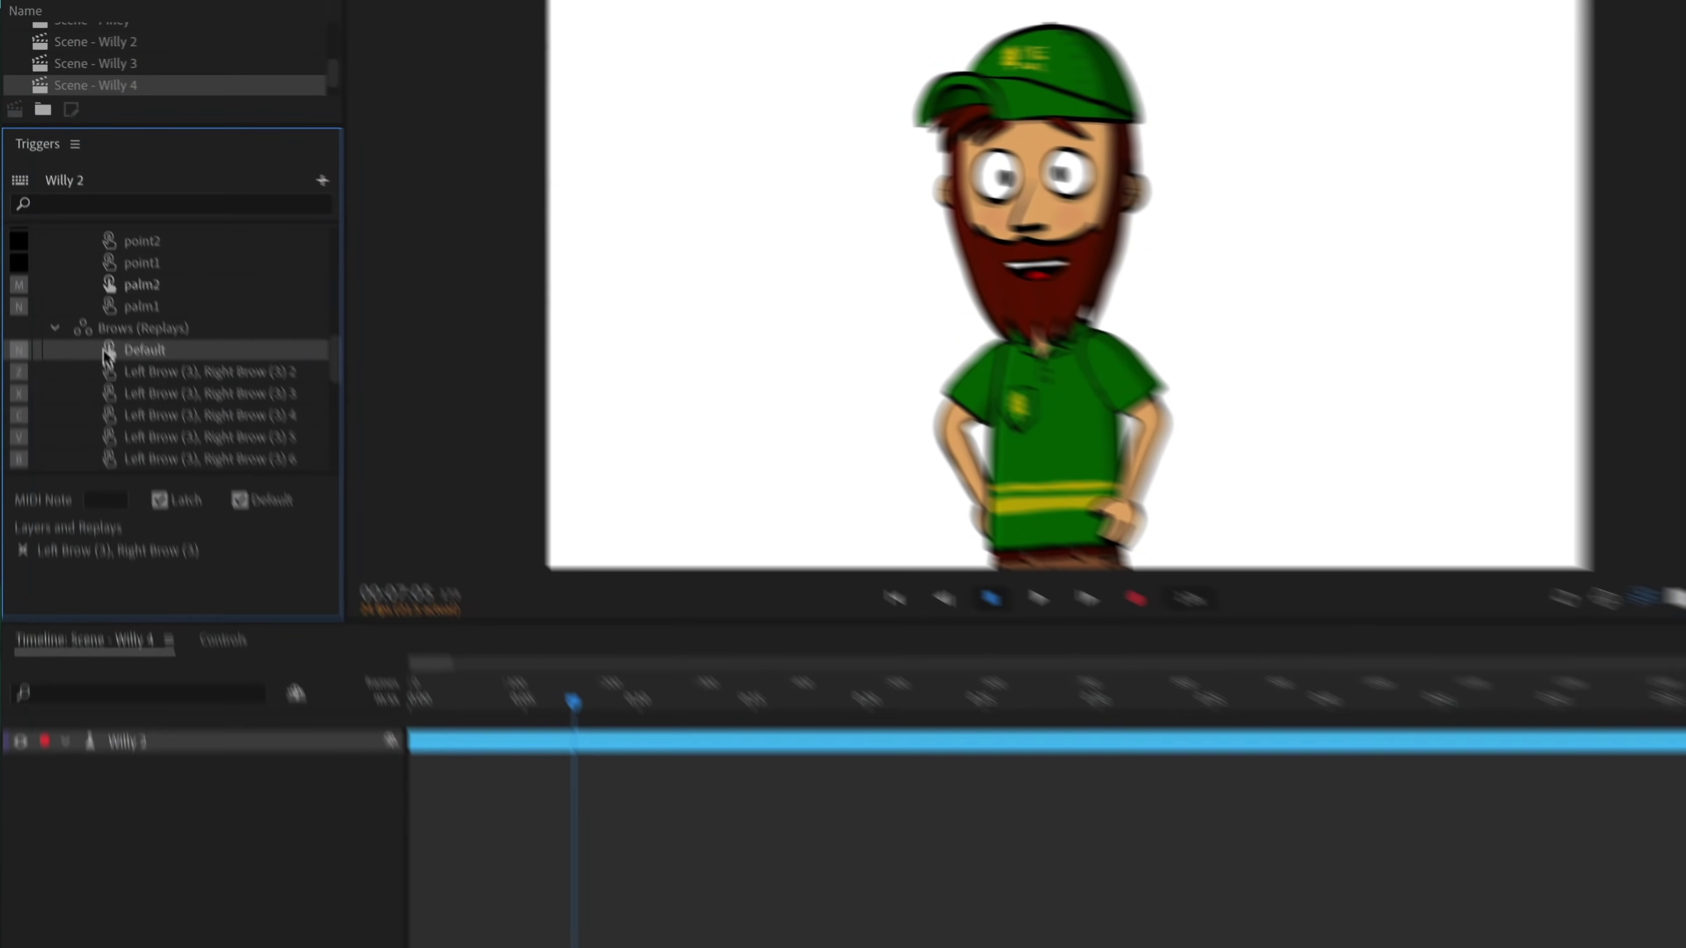
# Step: Remove the default status from the Default trigger in Brows (Replays), hips in Arms (Replays), and default in Pupils (Replays)
pyautogui.click(86, 289)
pyautogui.scroll(10, 86, 289)
pyautogui.scroll(-15, 143, 451)
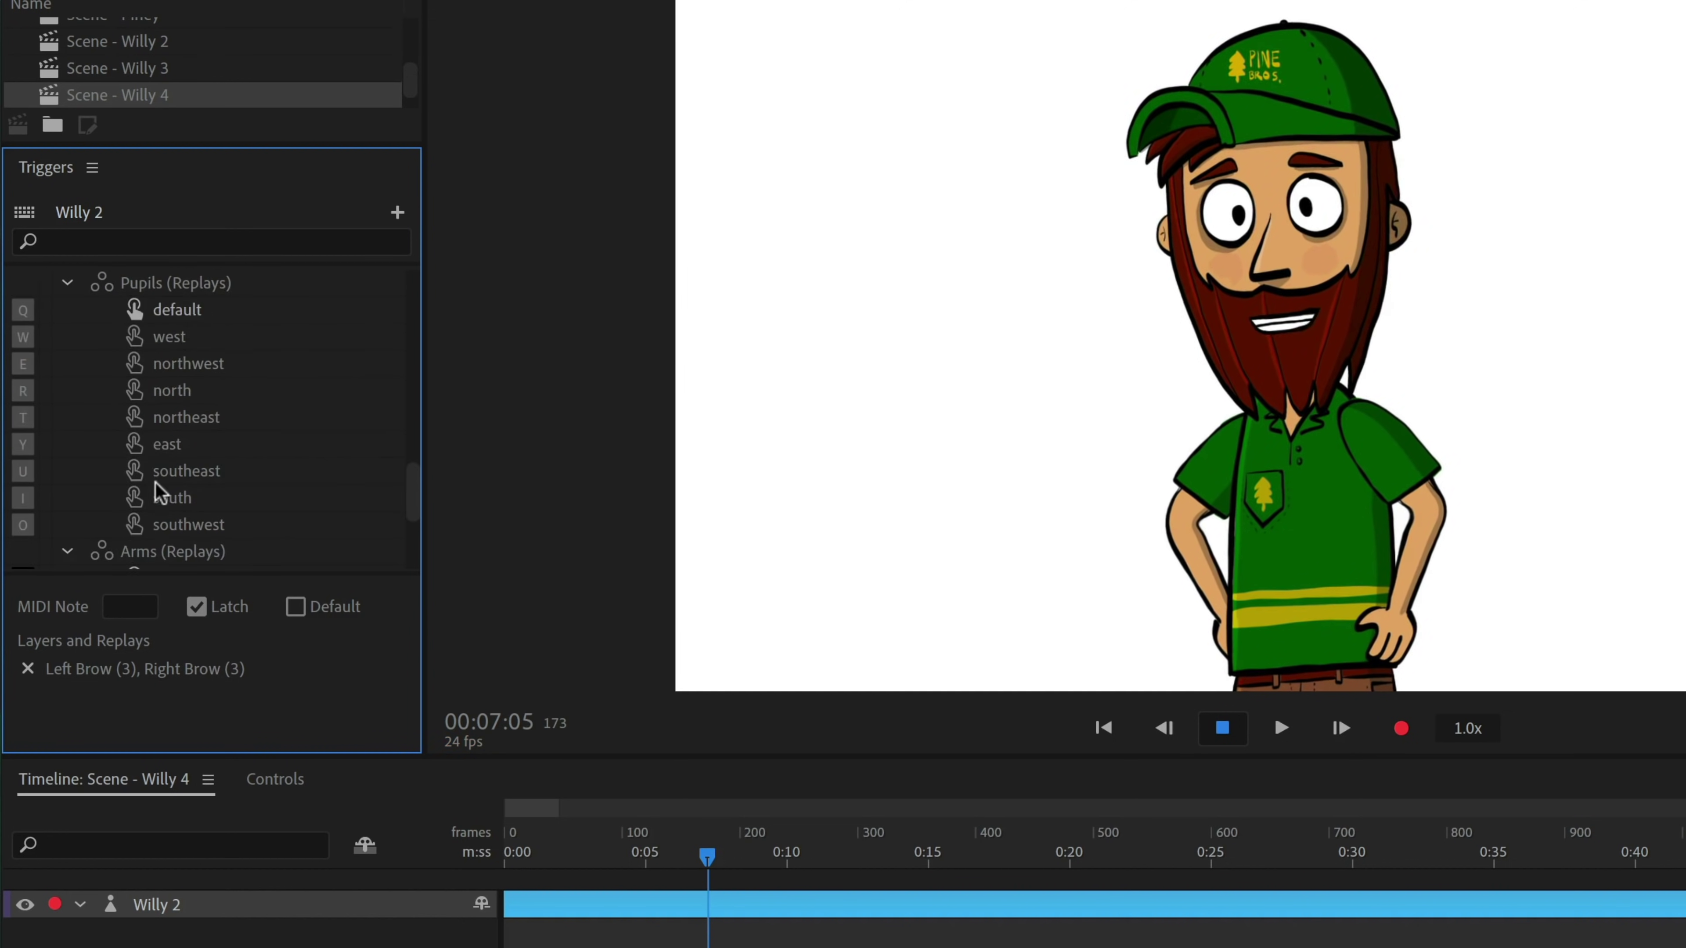
pyautogui.click(139, 339)
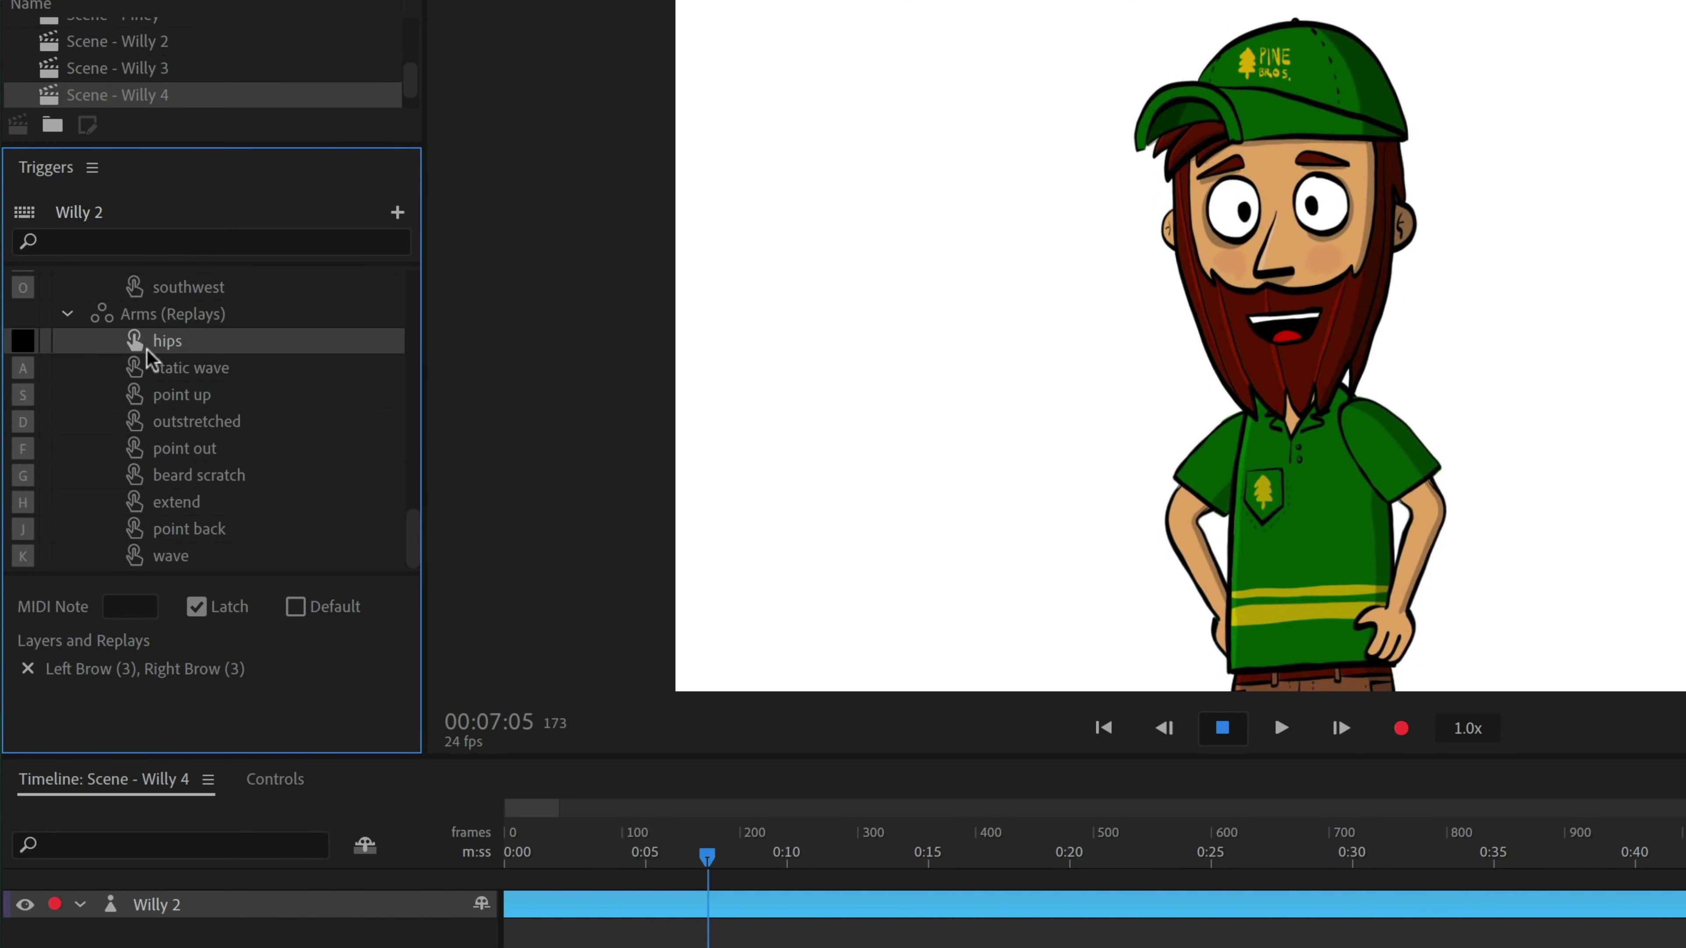
pyautogui.scroll(3, 232, 473)
pyautogui.scroll(5, 230, 474)
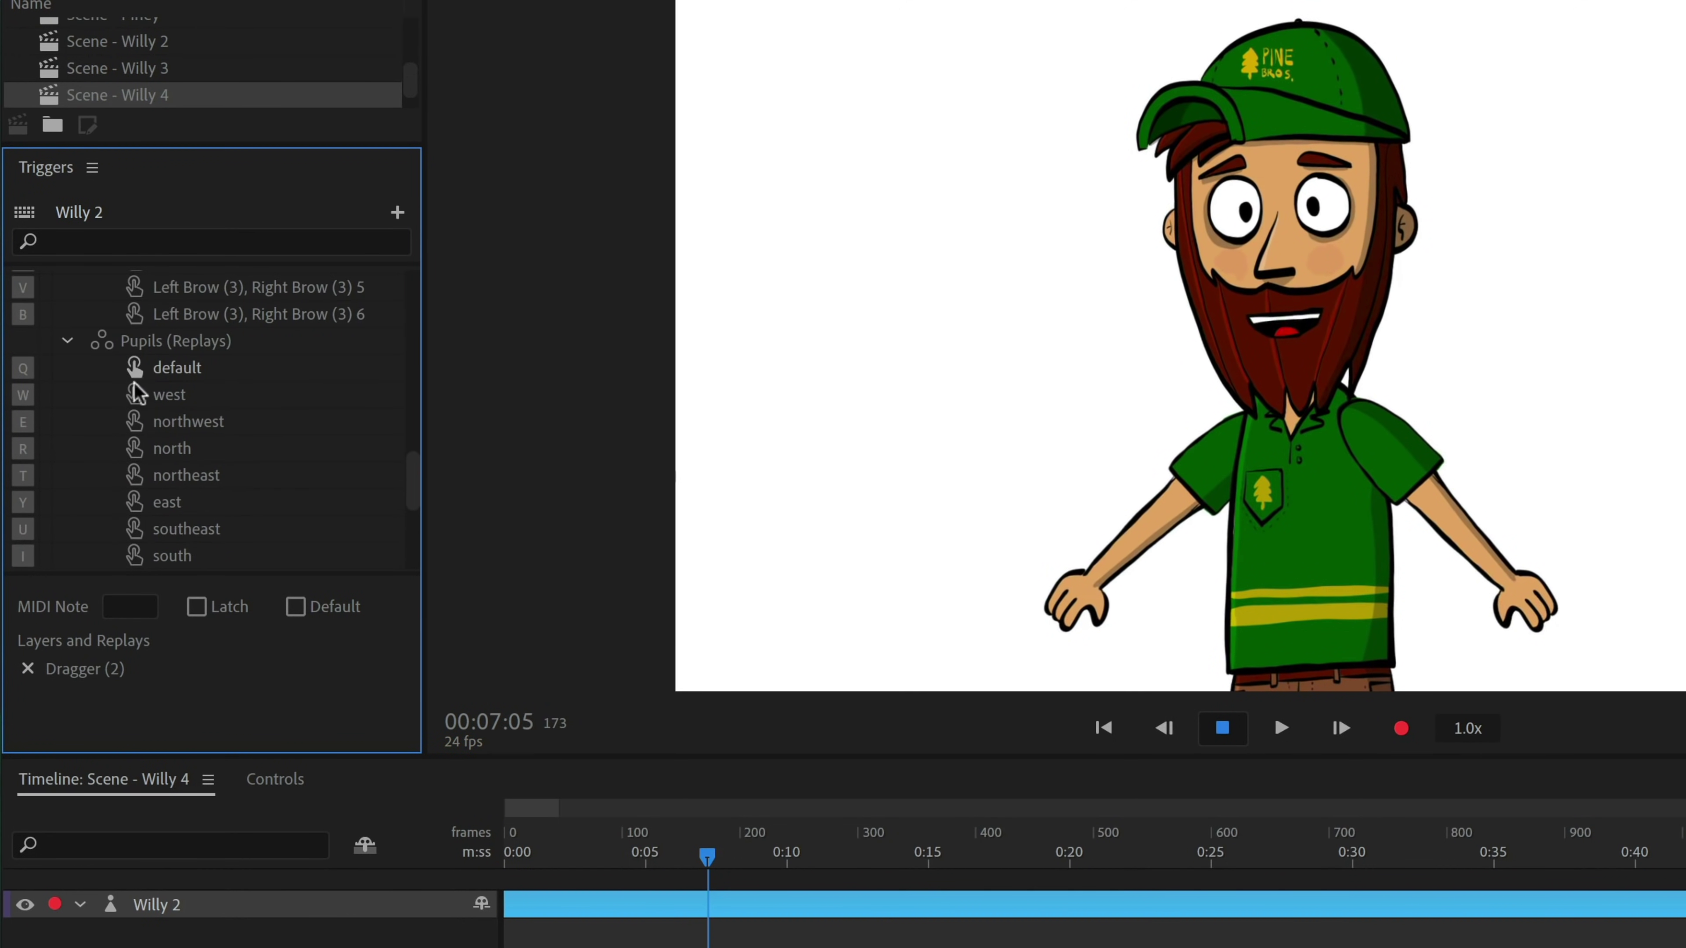
pyautogui.press('q')
pyautogui.scroll(8, 226, 471)
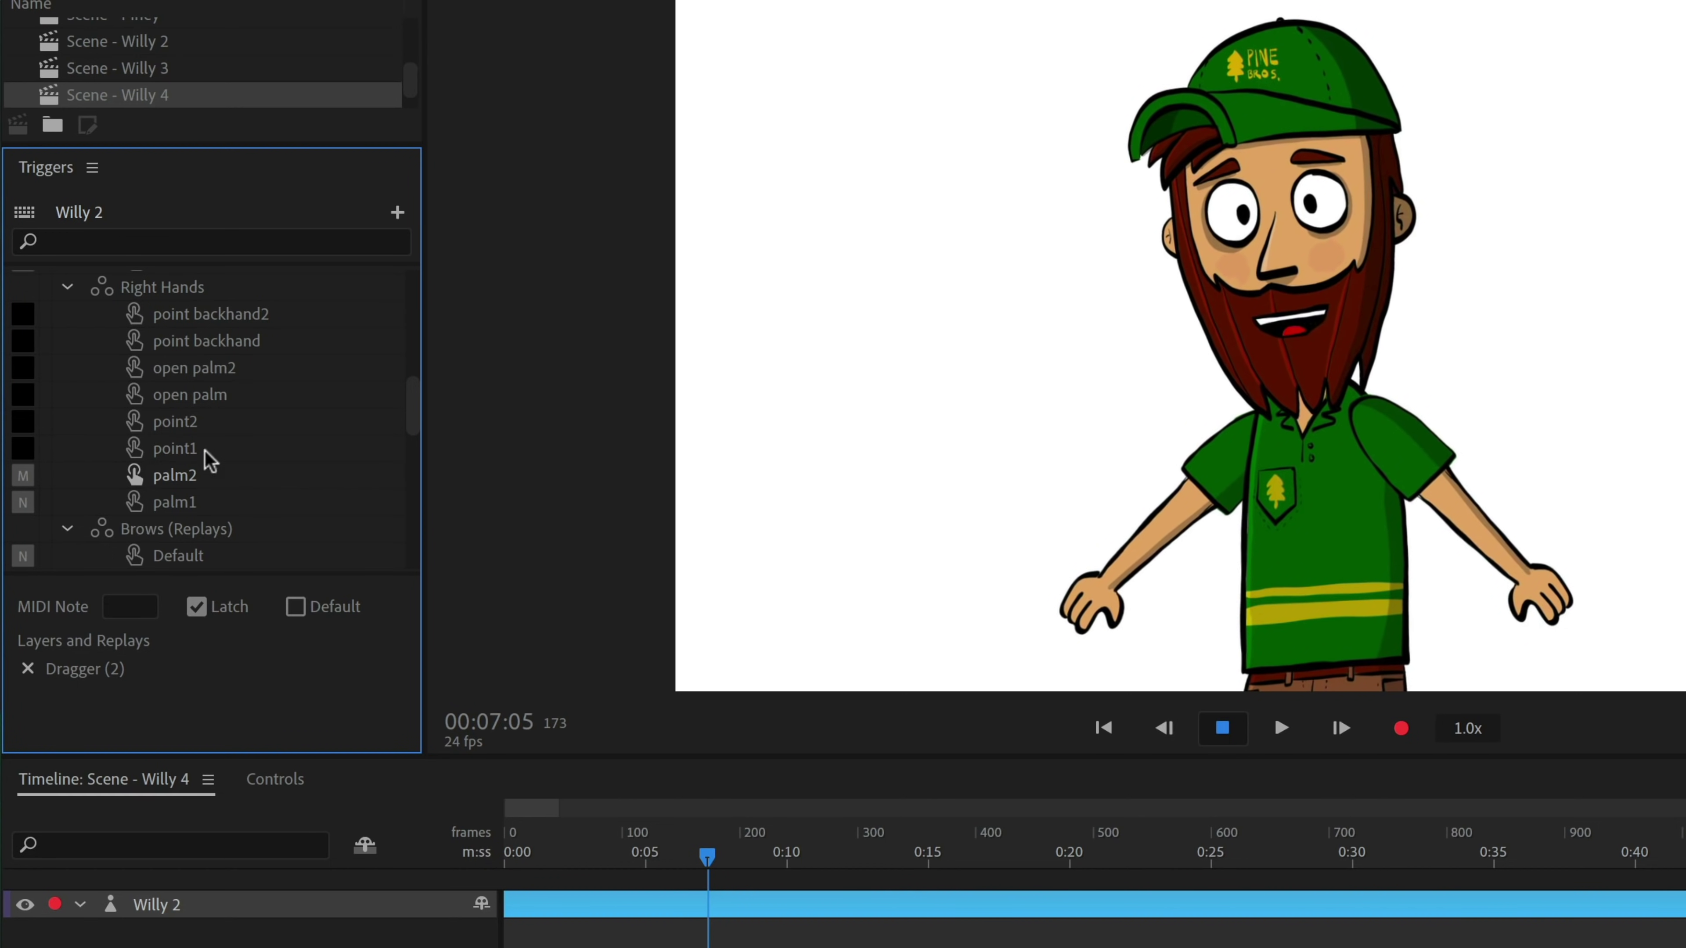
# Step: Switch the Mouth and Lids default triggers off and back on, and check the default trigger in the hand swap sets
pyautogui.scroll(5, 206, 450)
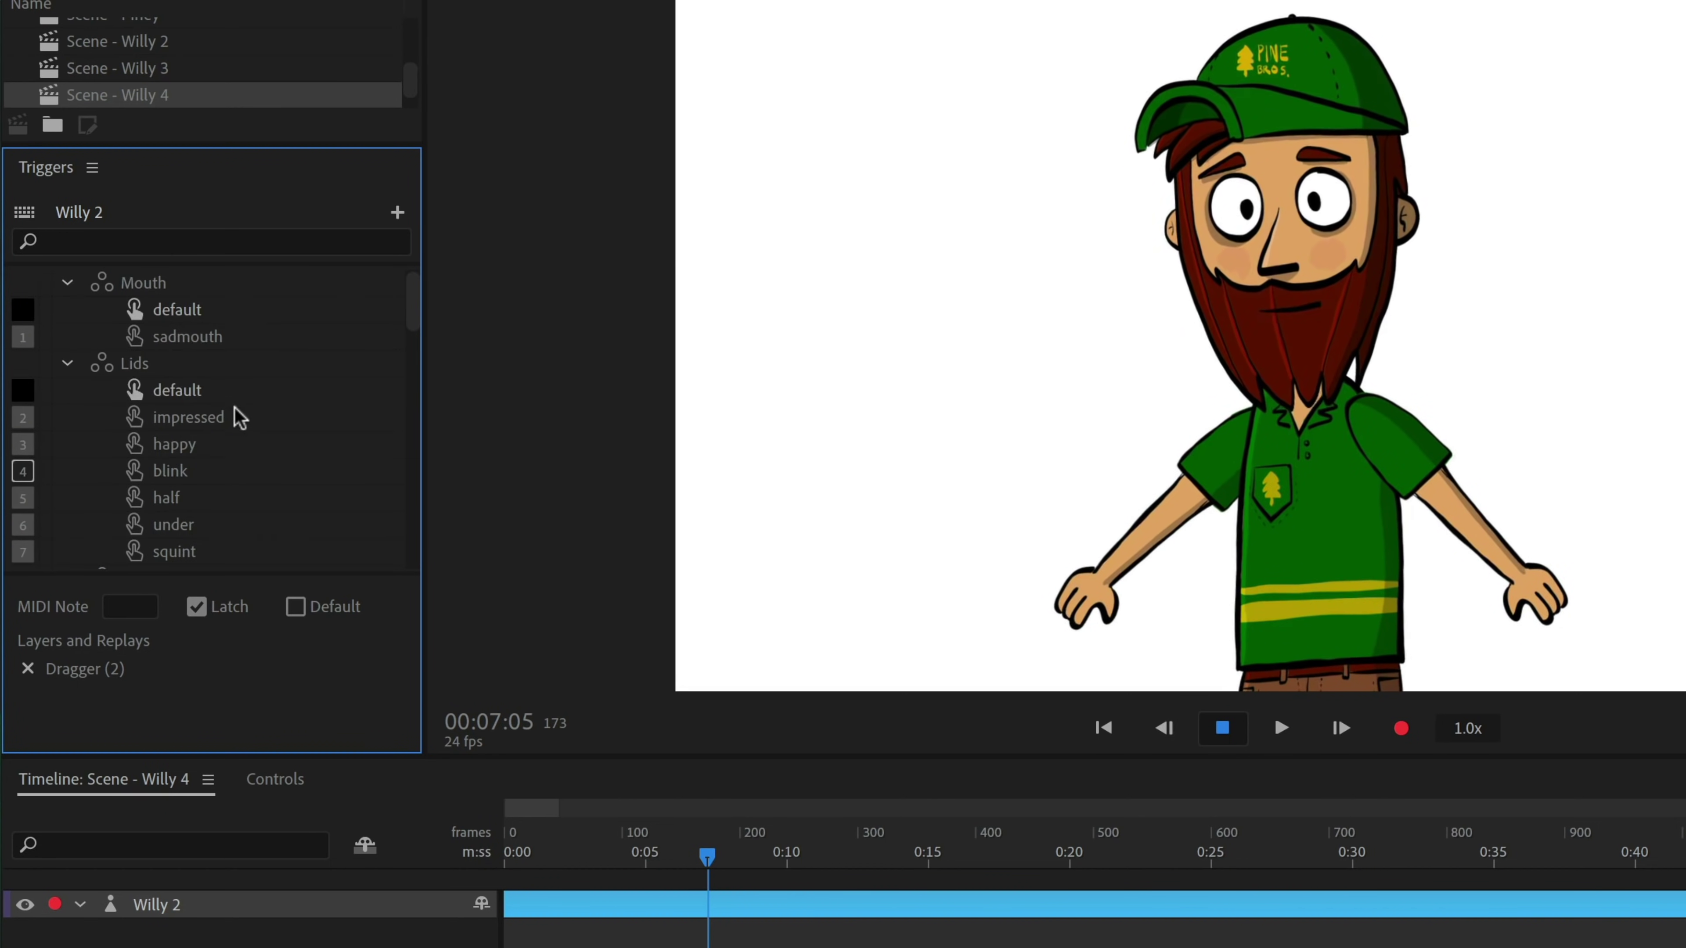
pyautogui.click(136, 313)
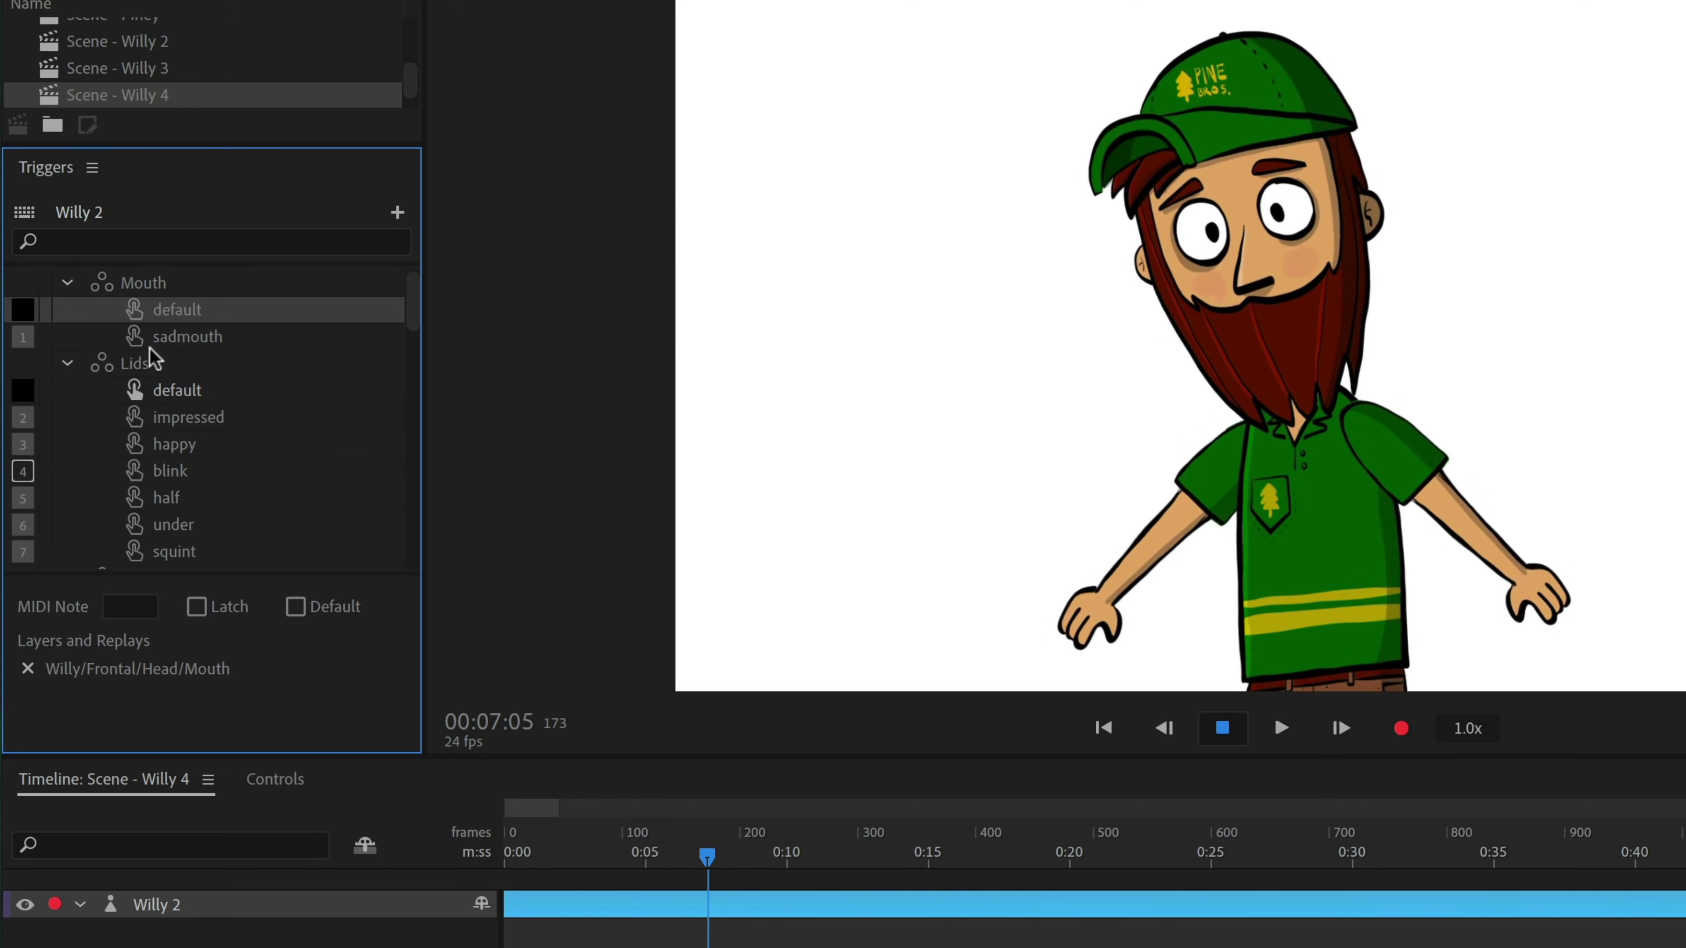
pyautogui.click(136, 308)
pyautogui.click(132, 389)
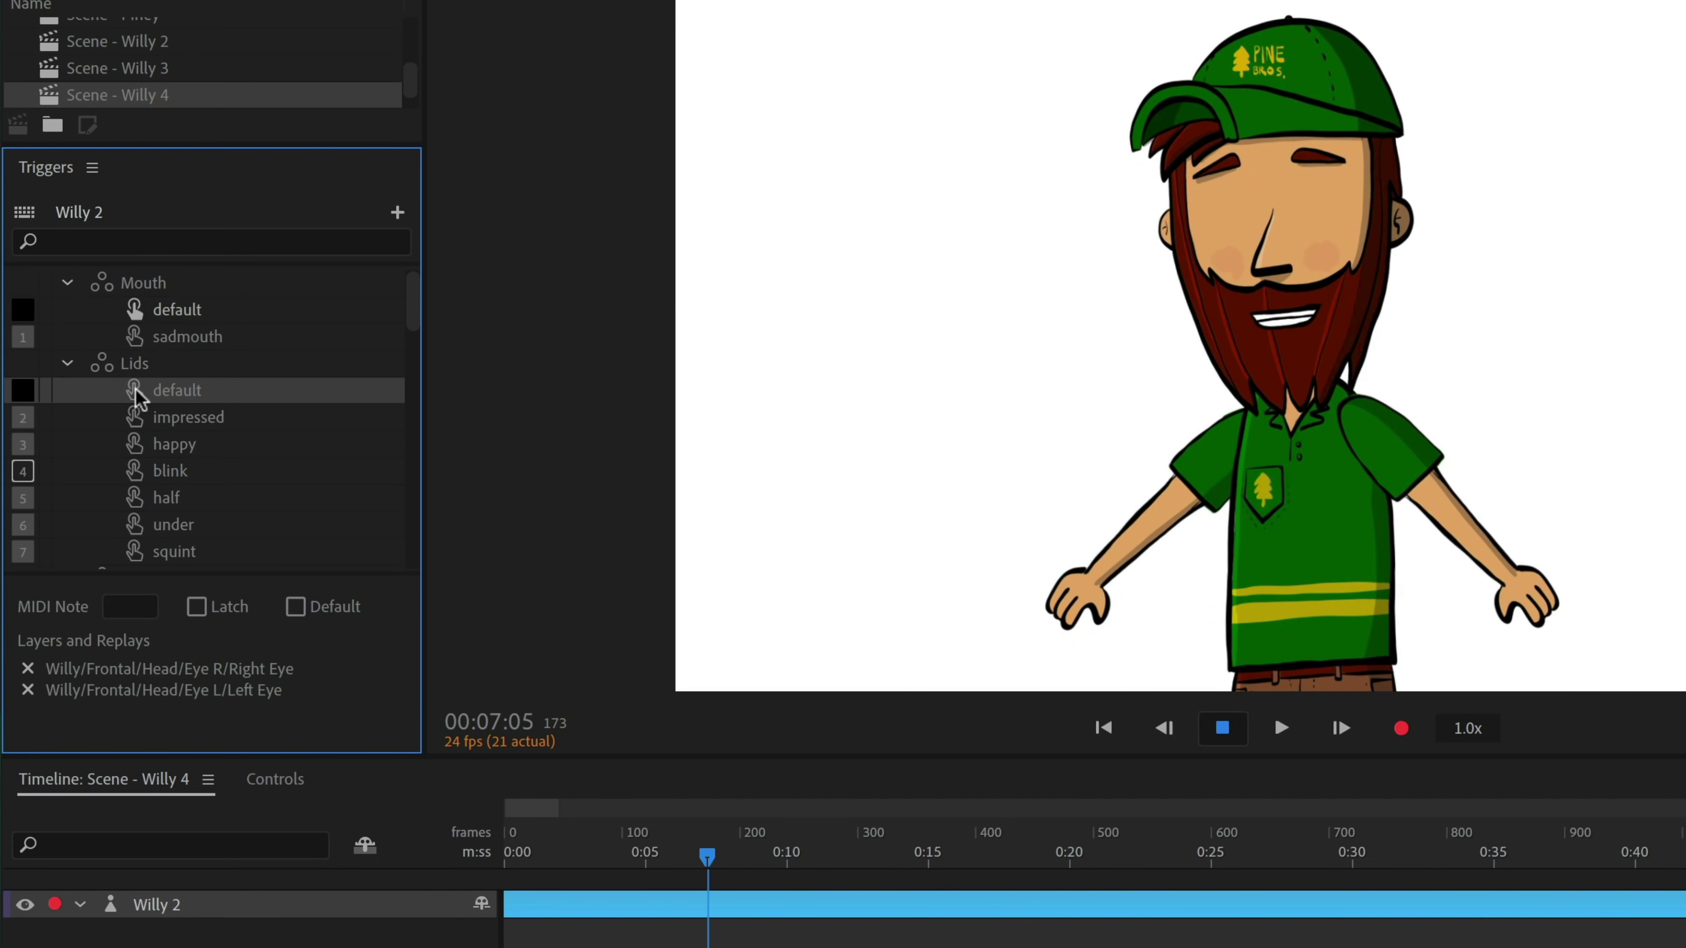
pyautogui.click(135, 390)
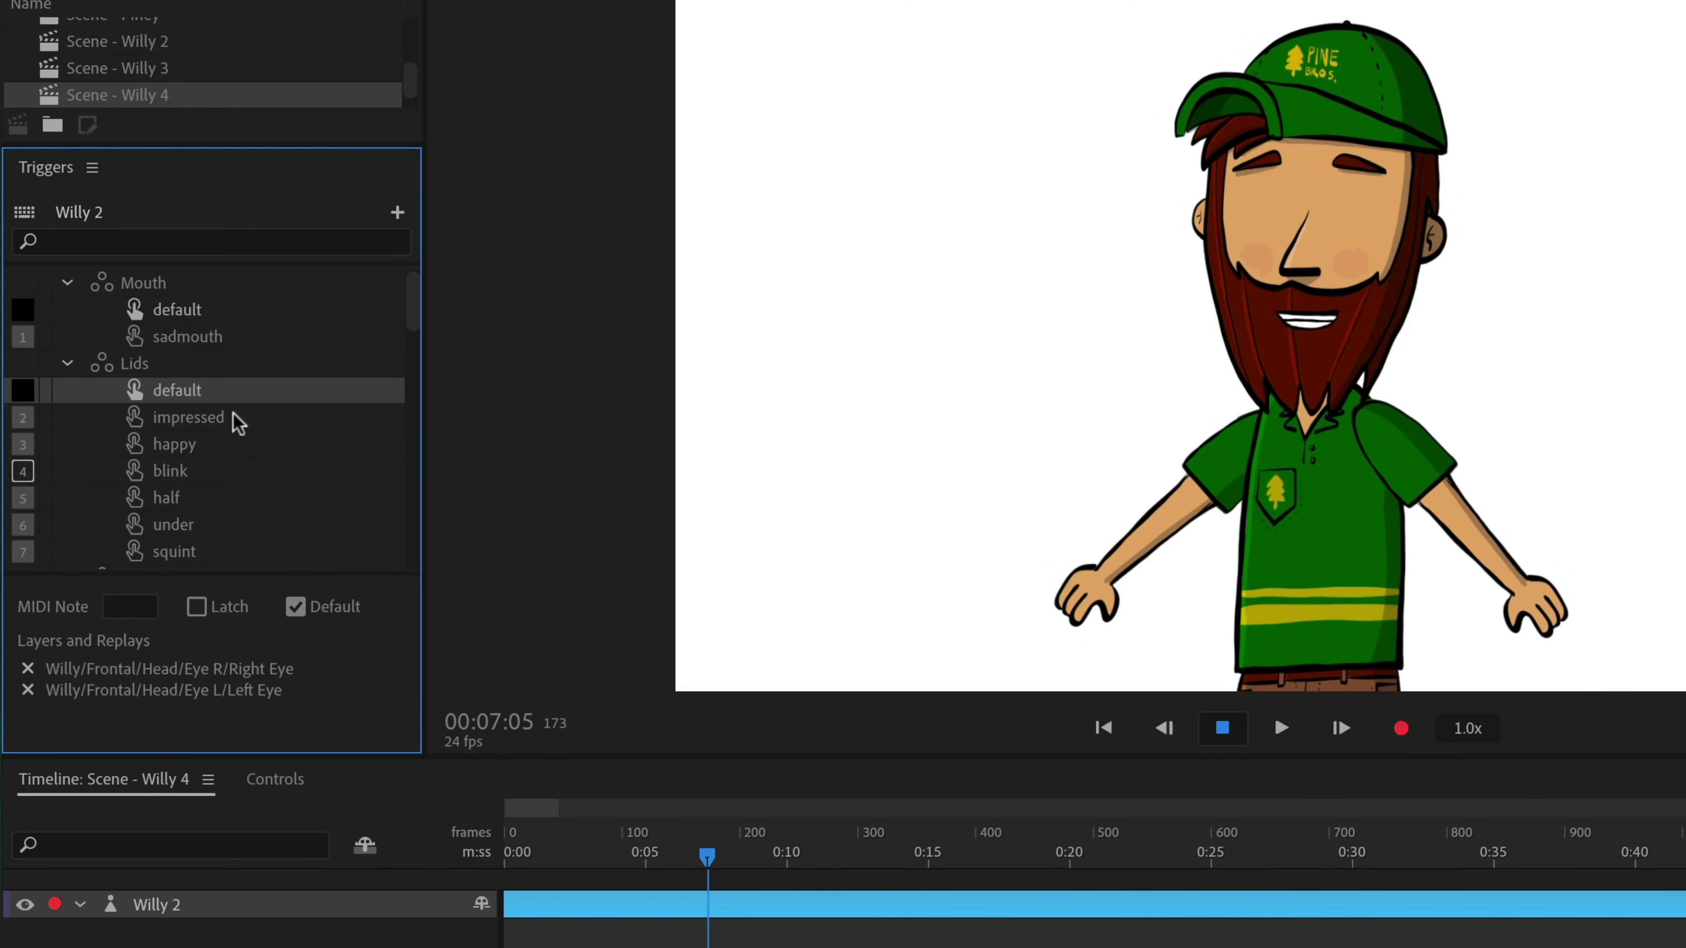
pyautogui.scroll(-5, 229, 417)
pyautogui.click(137, 472)
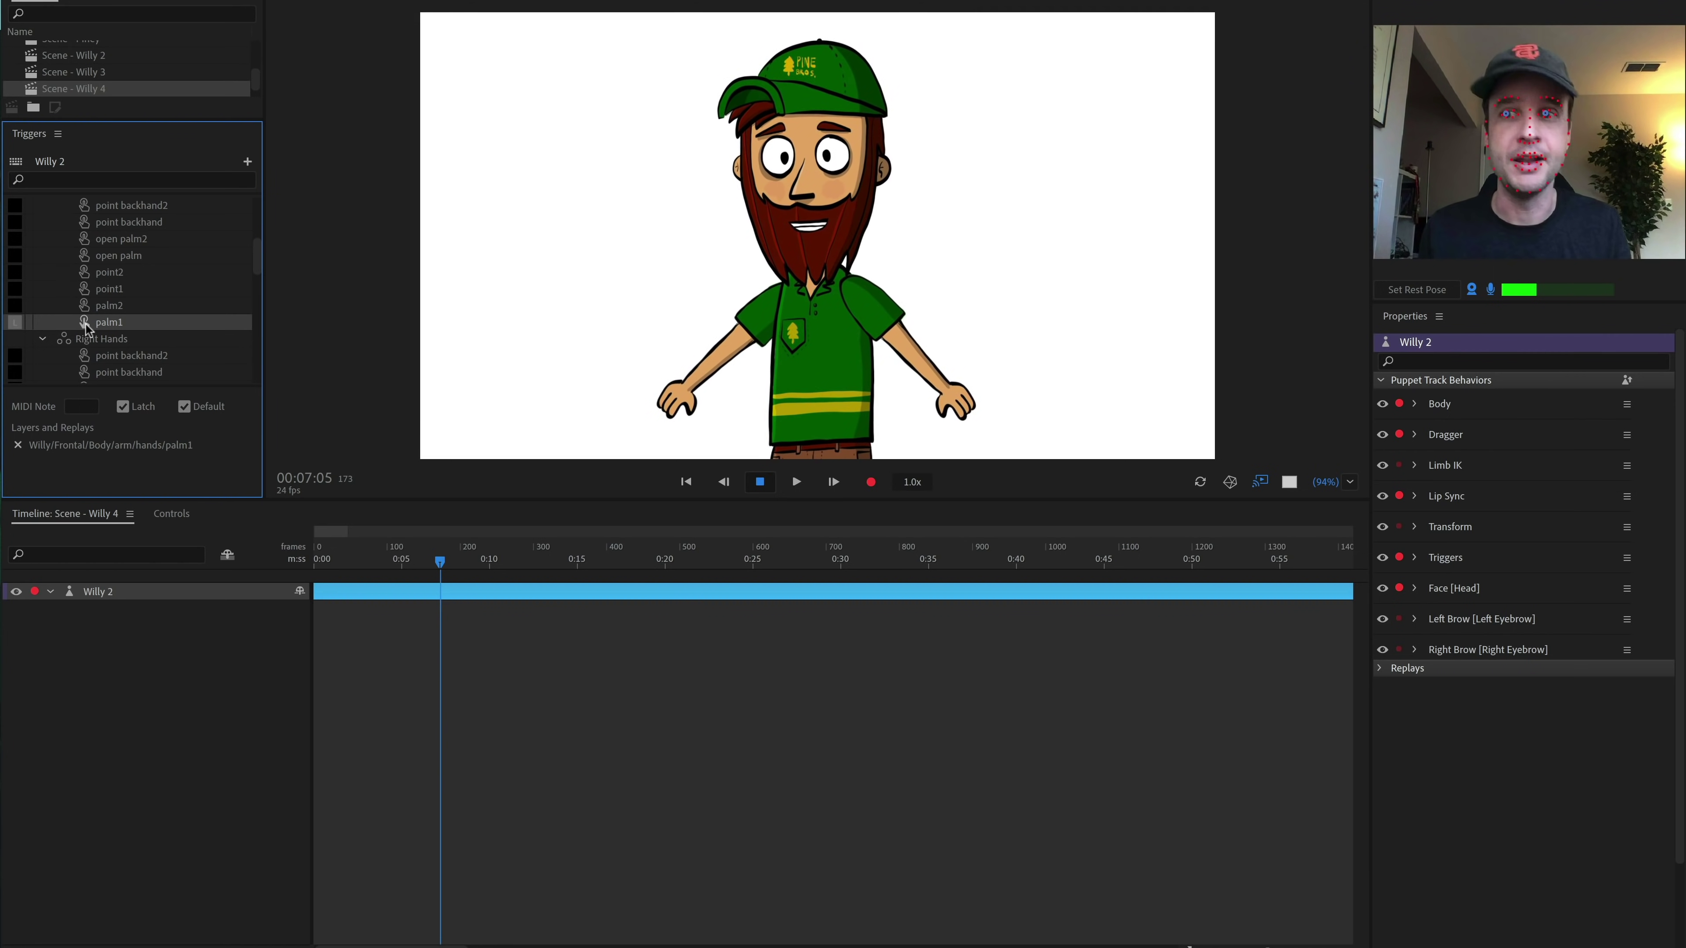
pyautogui.scroll(-3, 90, 329)
pyautogui.scroll(-1, 106, 338)
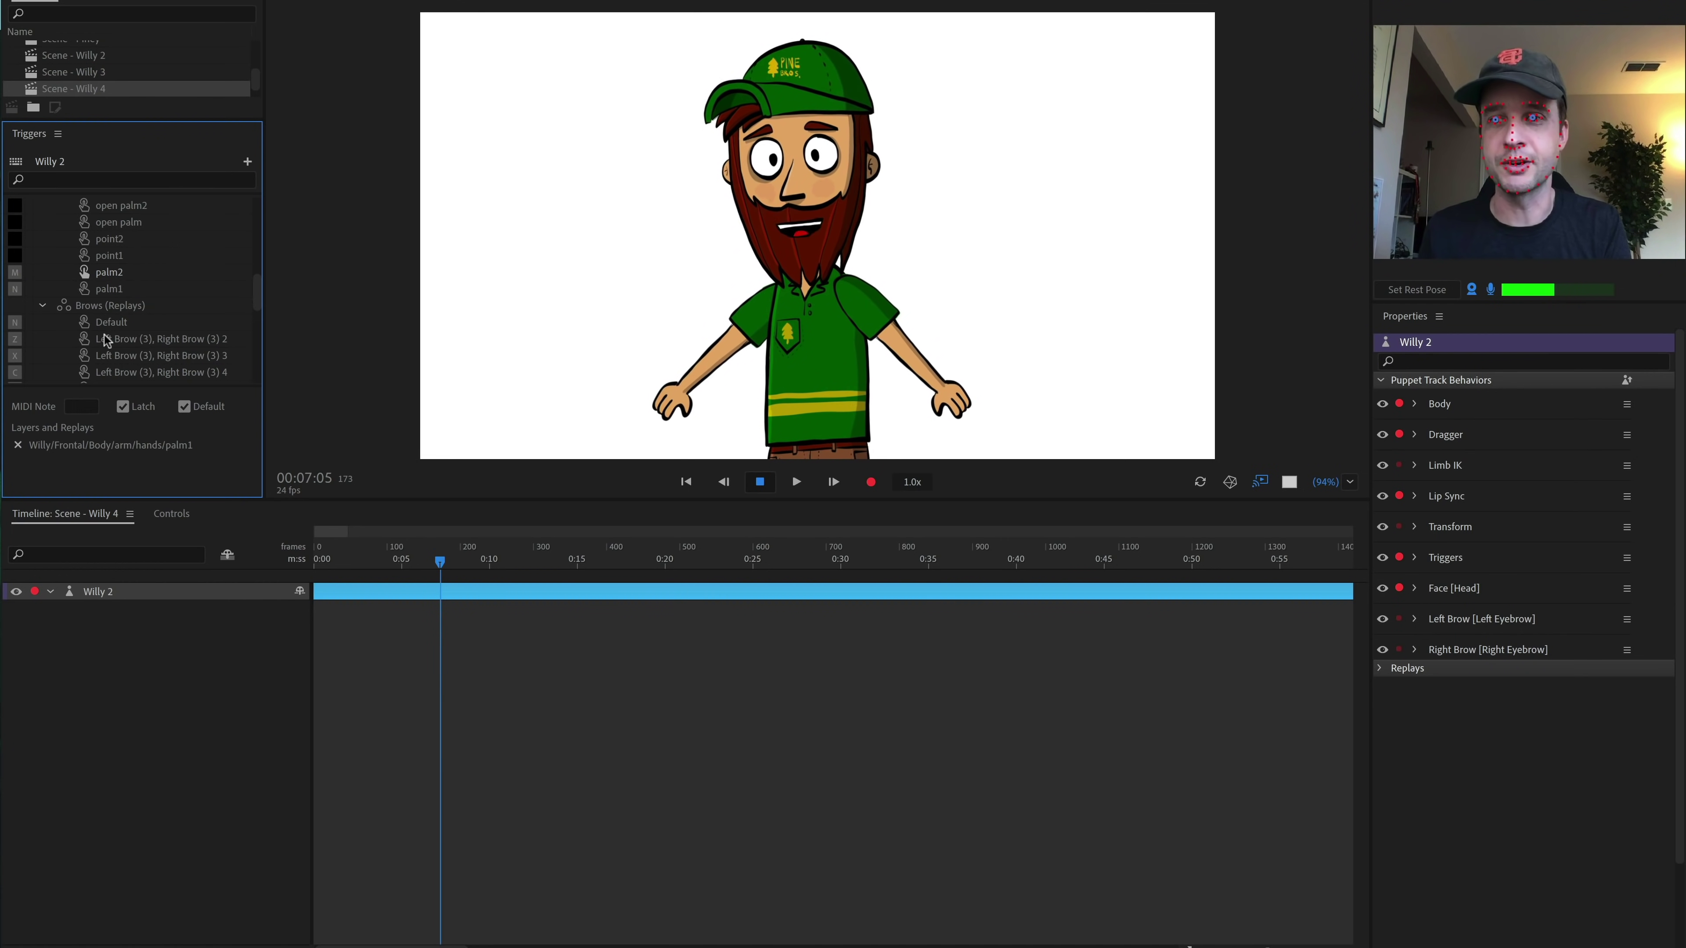
# Step: Record a live performance of Willy 2 from the start of the scene for about 5 seconds and inspect the recorded takes
pyautogui.click(686, 677)
pyautogui.press('Home')
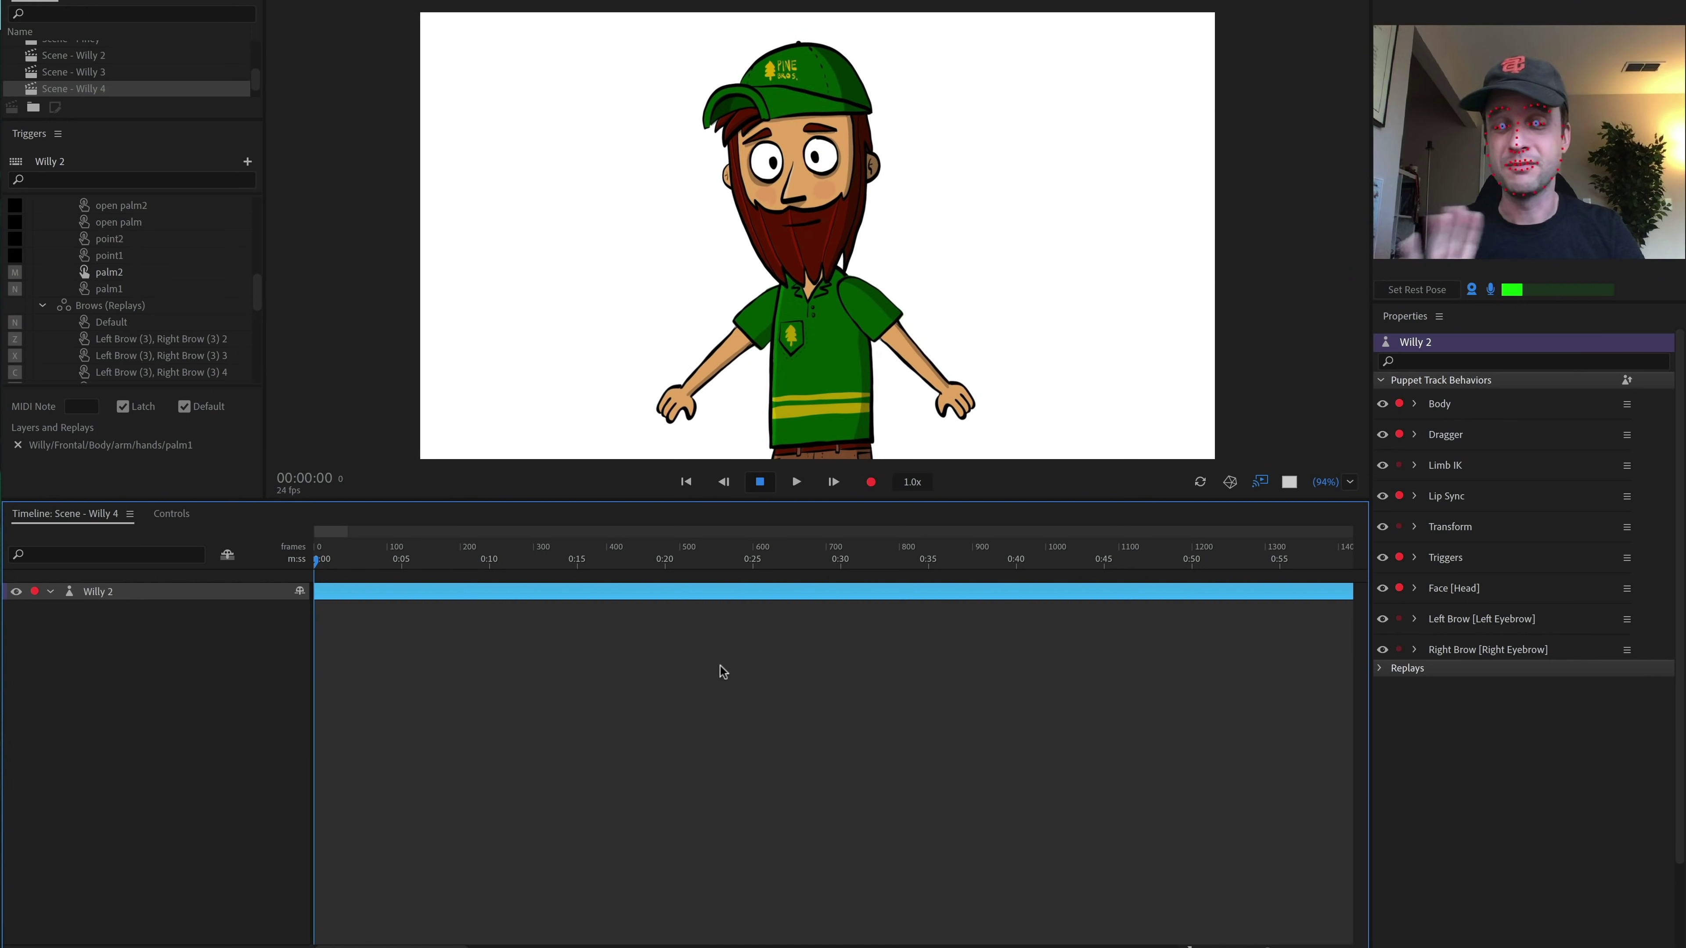
pyautogui.click(870, 482)
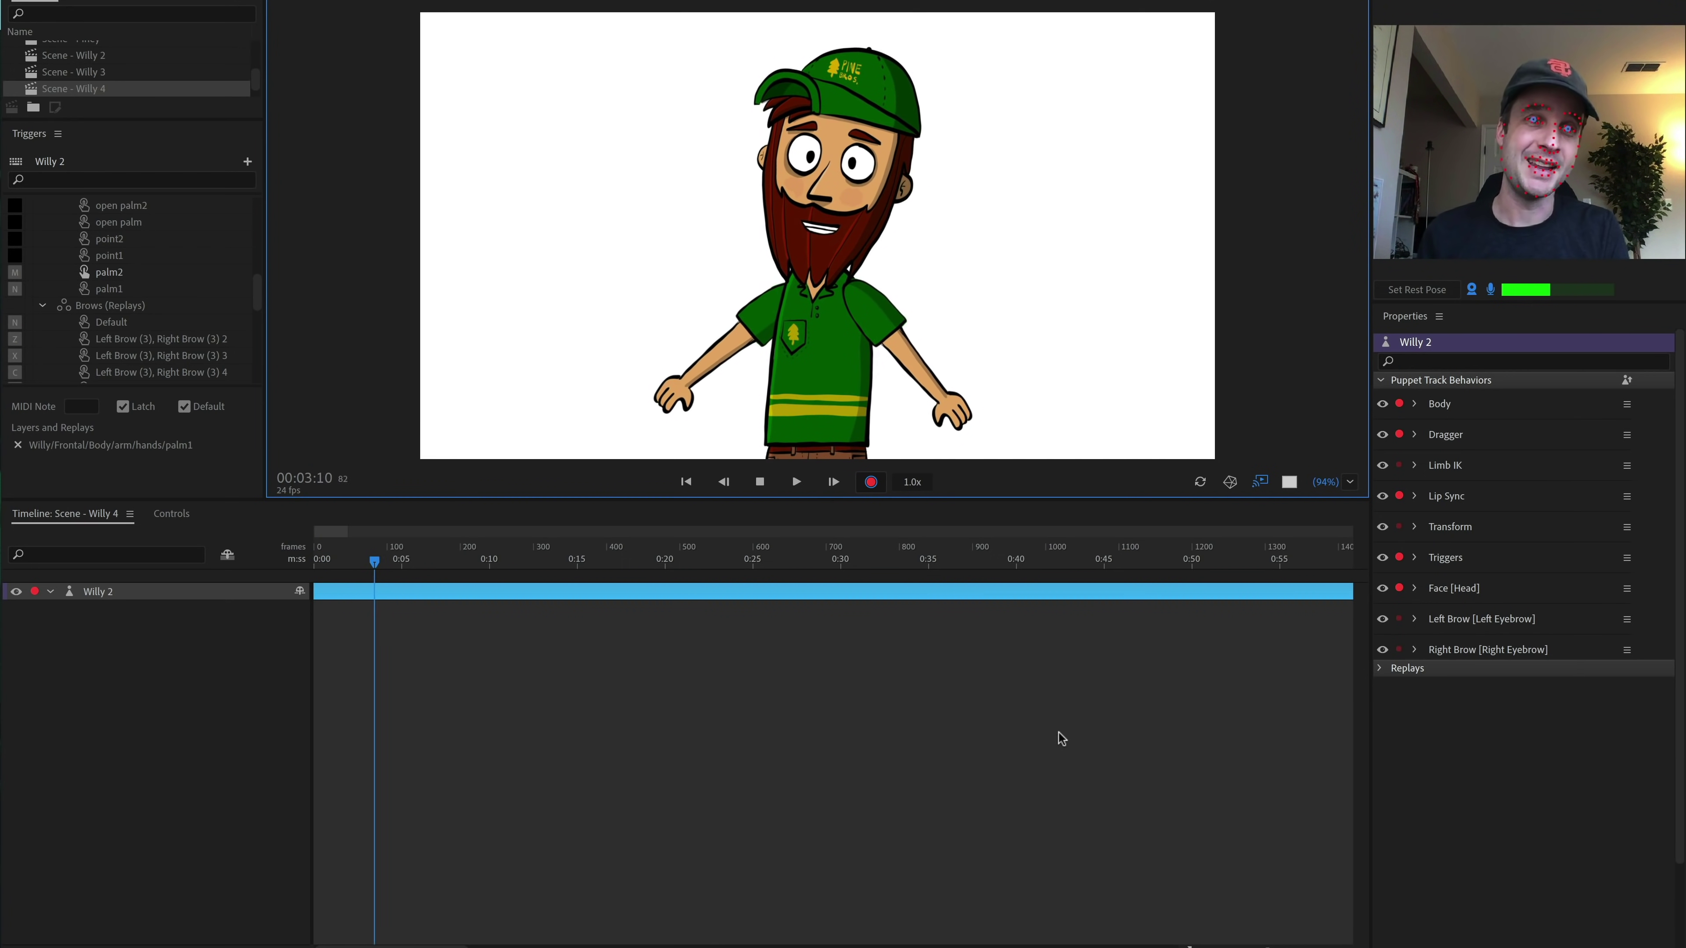
pyautogui.press('space')
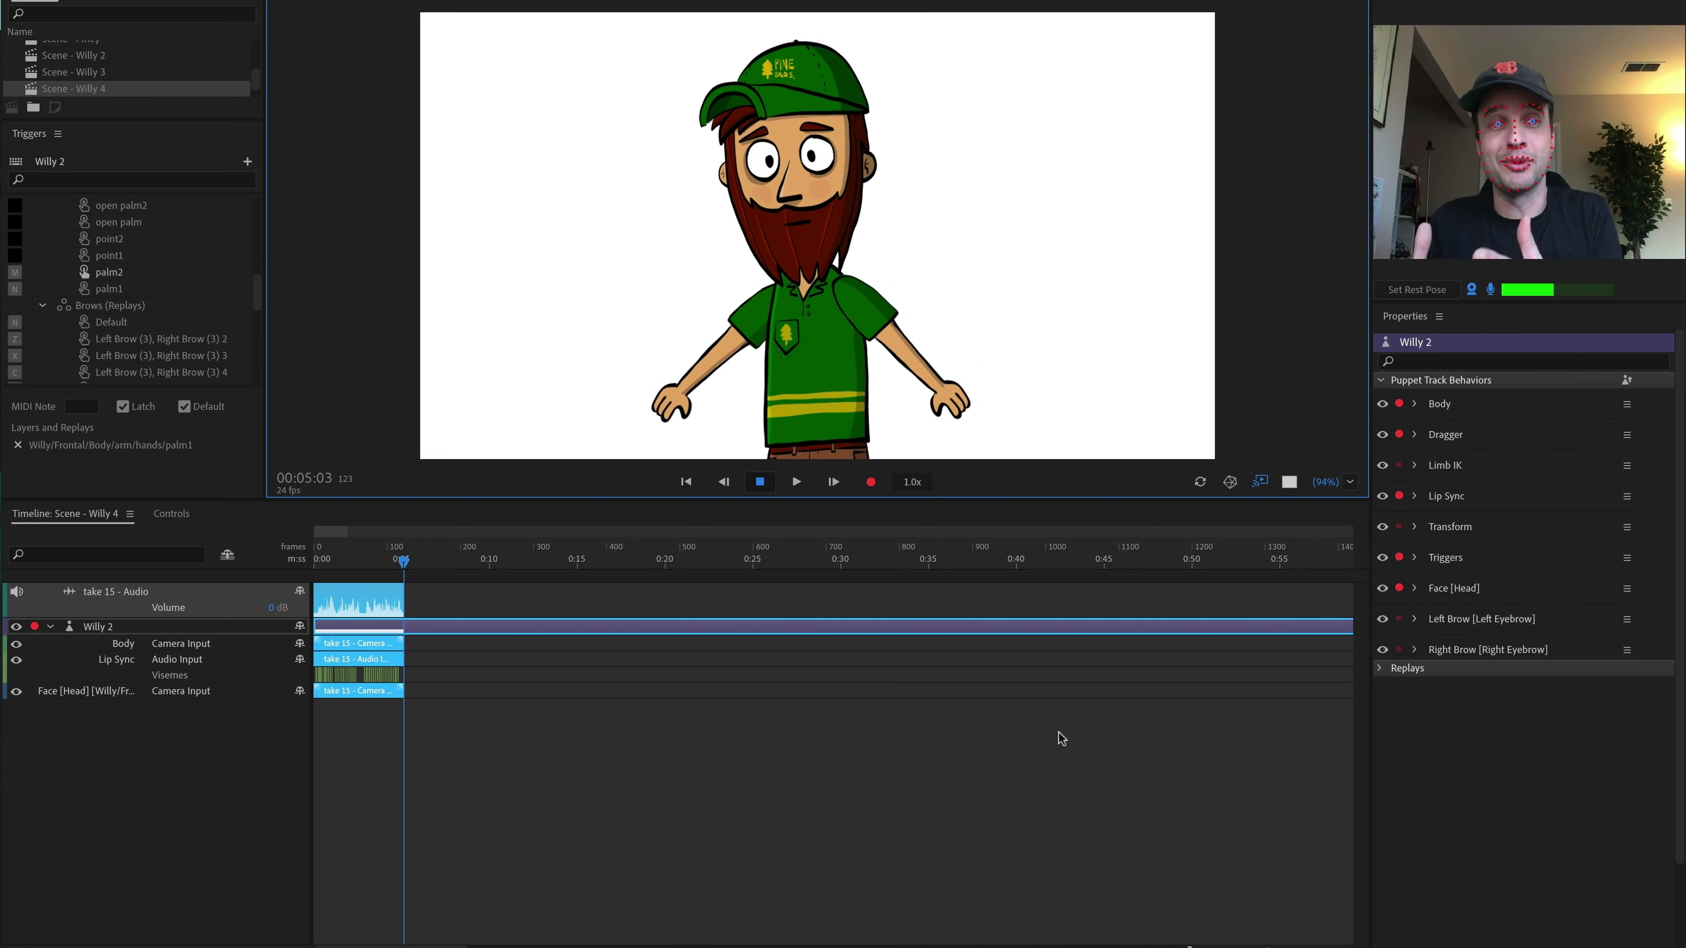
pyautogui.click(608, 704)
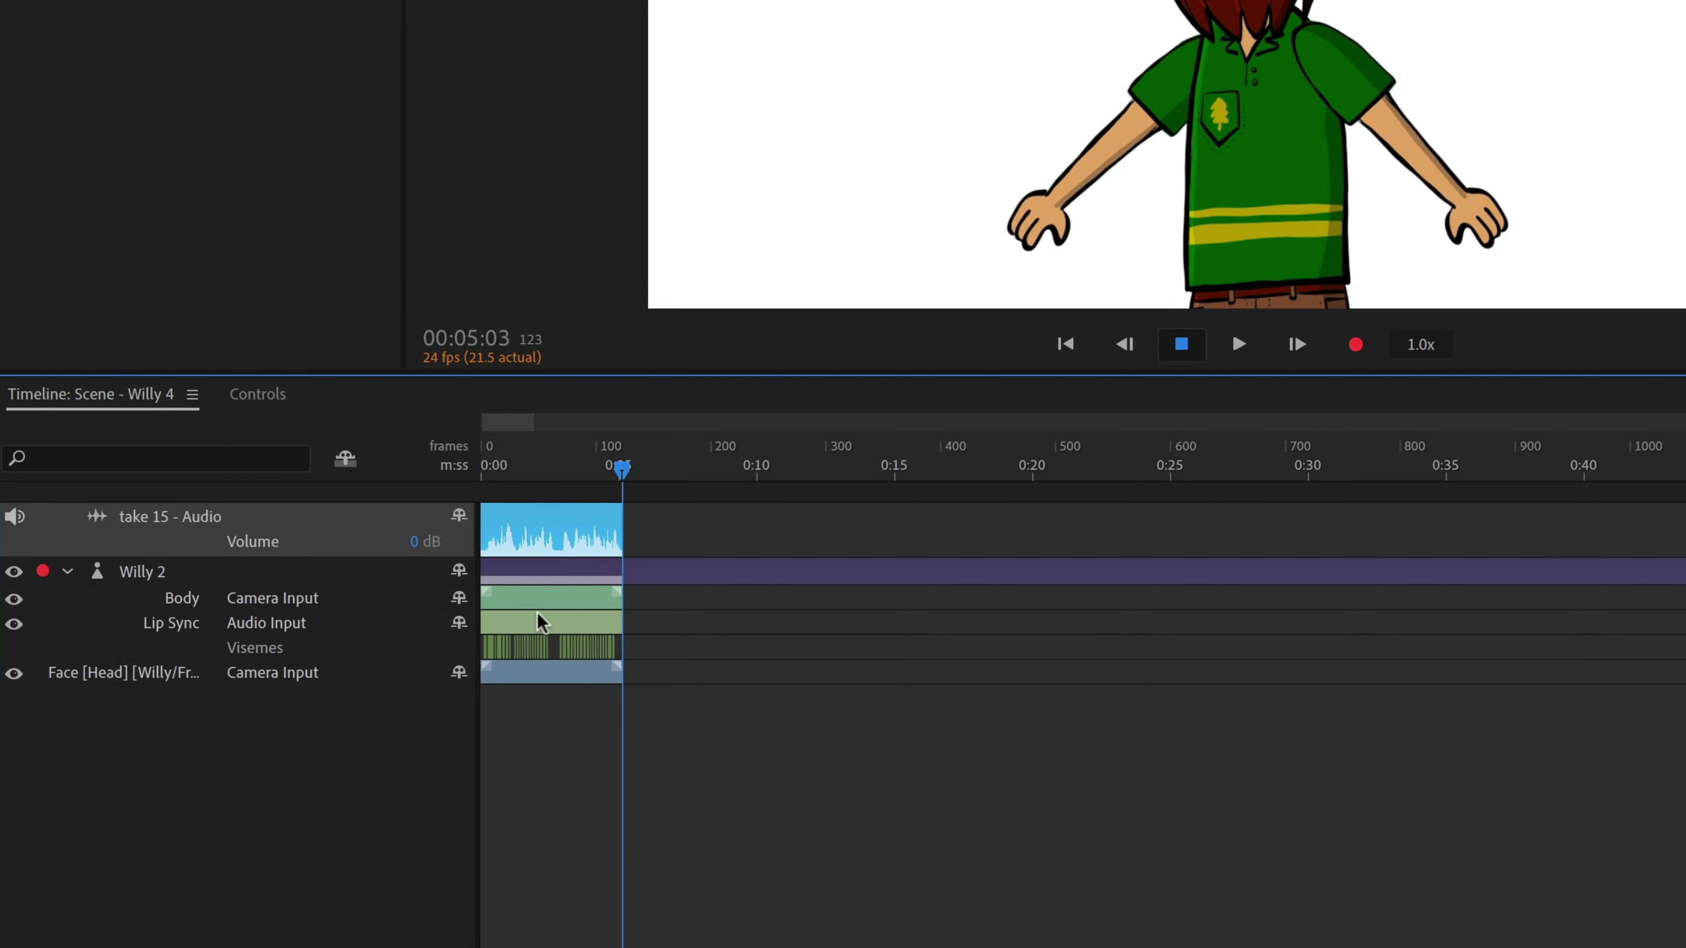
pyautogui.click(541, 621)
pyautogui.click(549, 676)
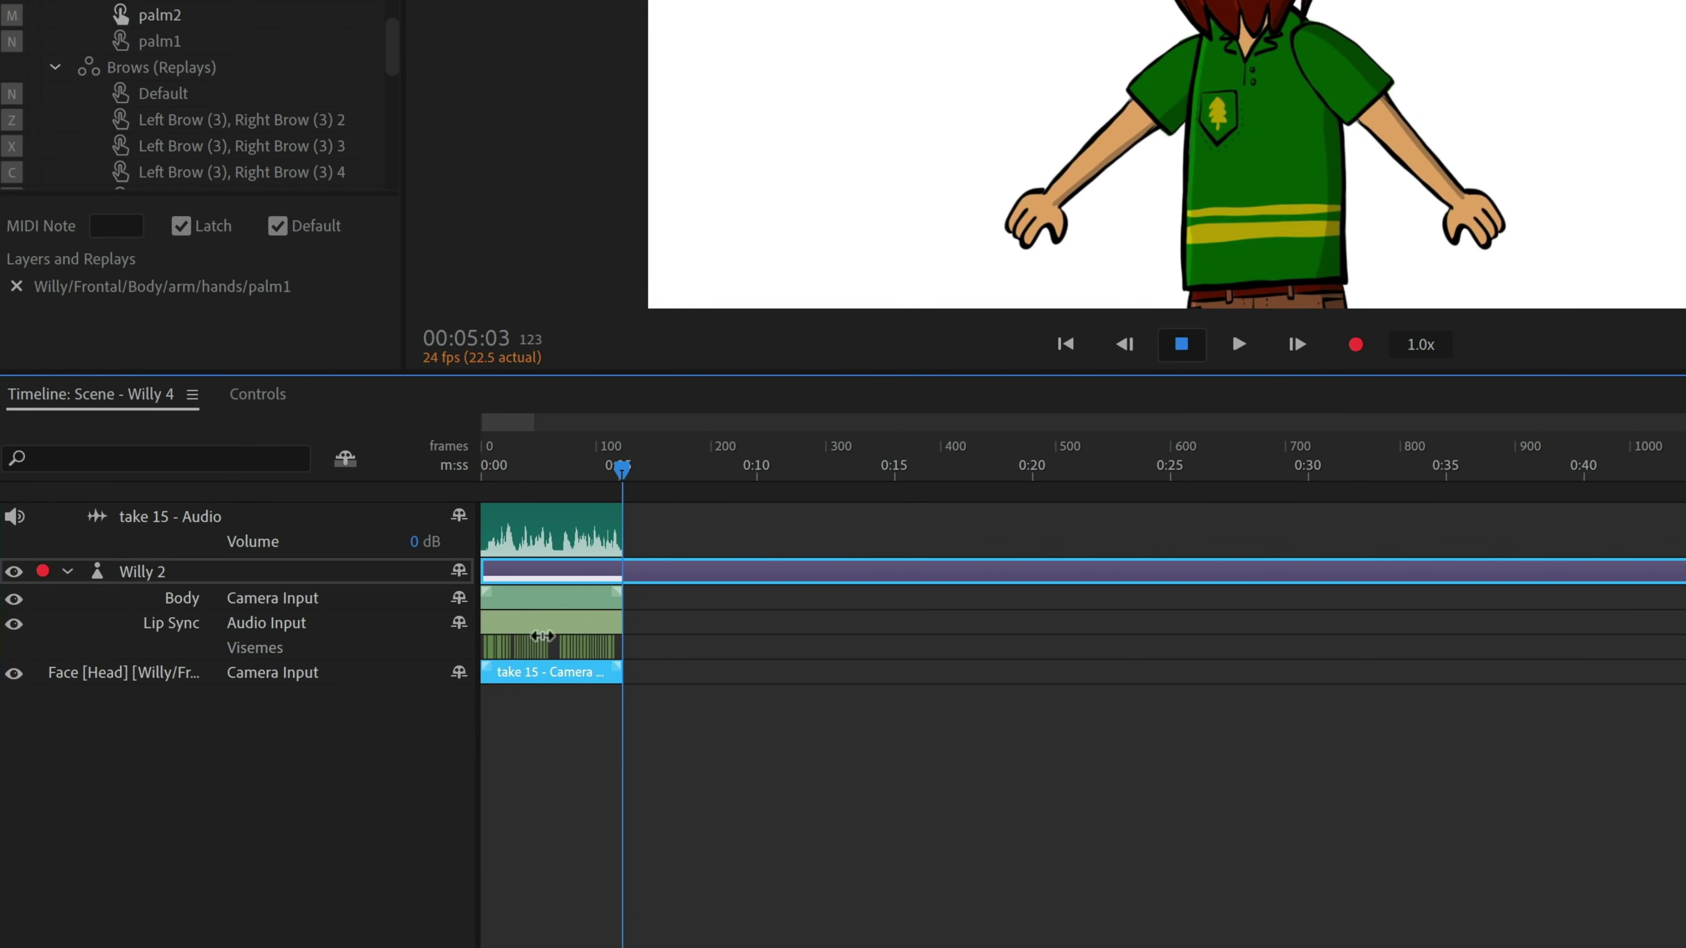
pyautogui.click(539, 588)
pyautogui.click(552, 672)
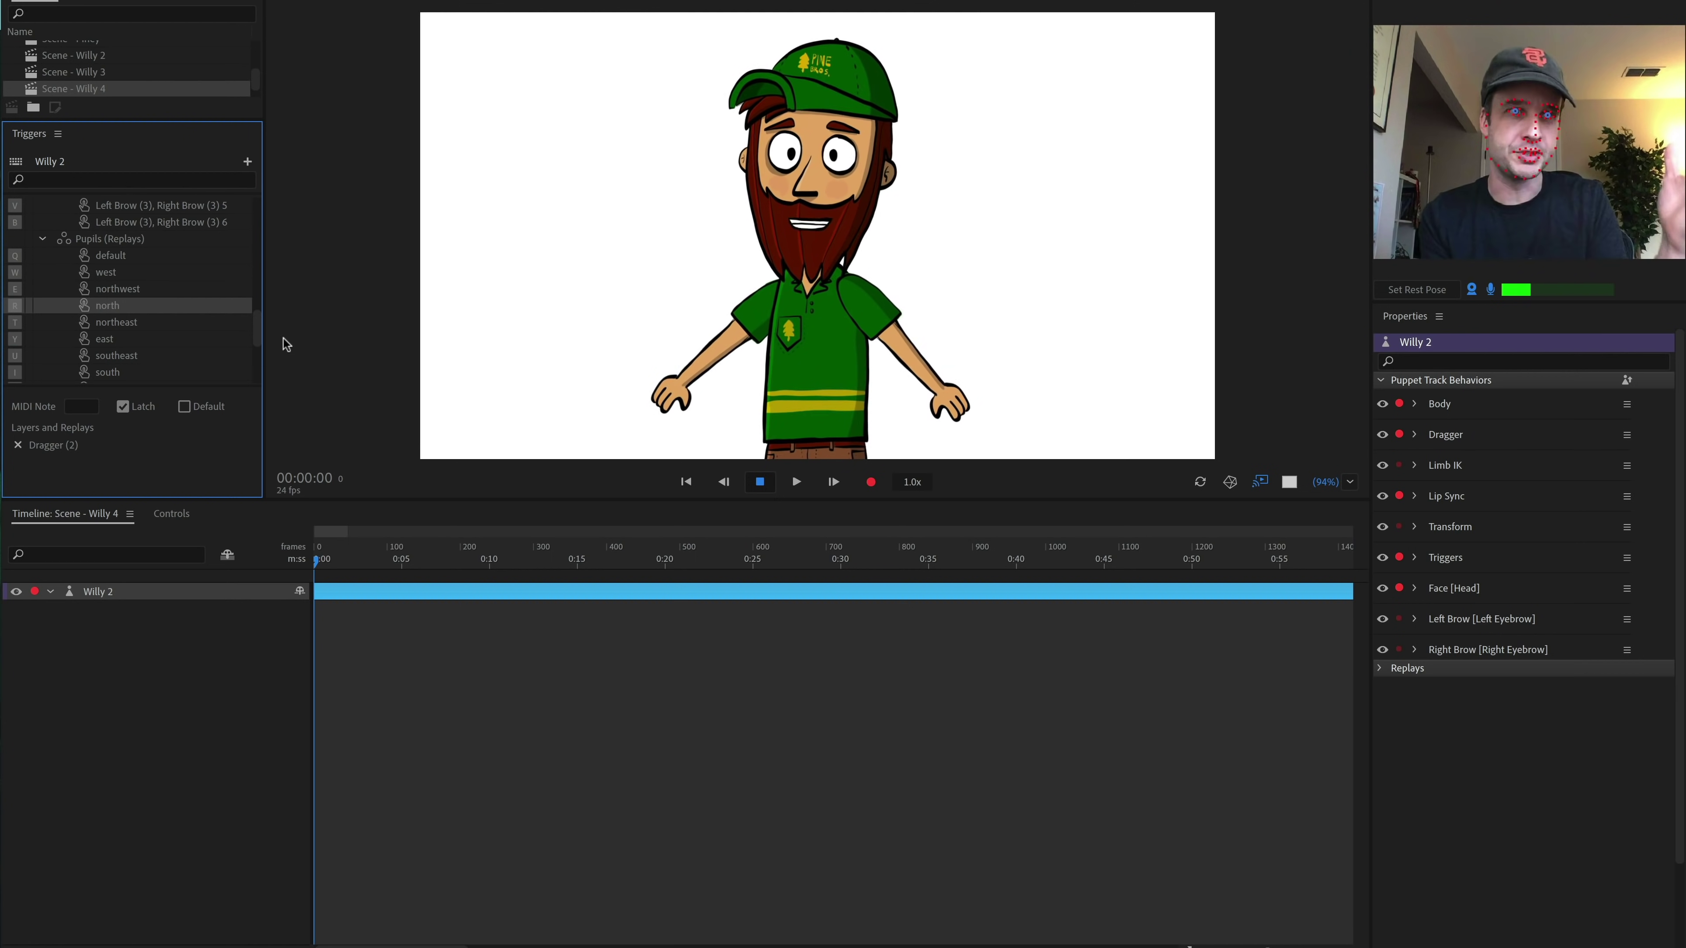
# Step: Make the default trigger the default of the Pupils (Replays) swap set
pyautogui.scroll(4, 129, 285)
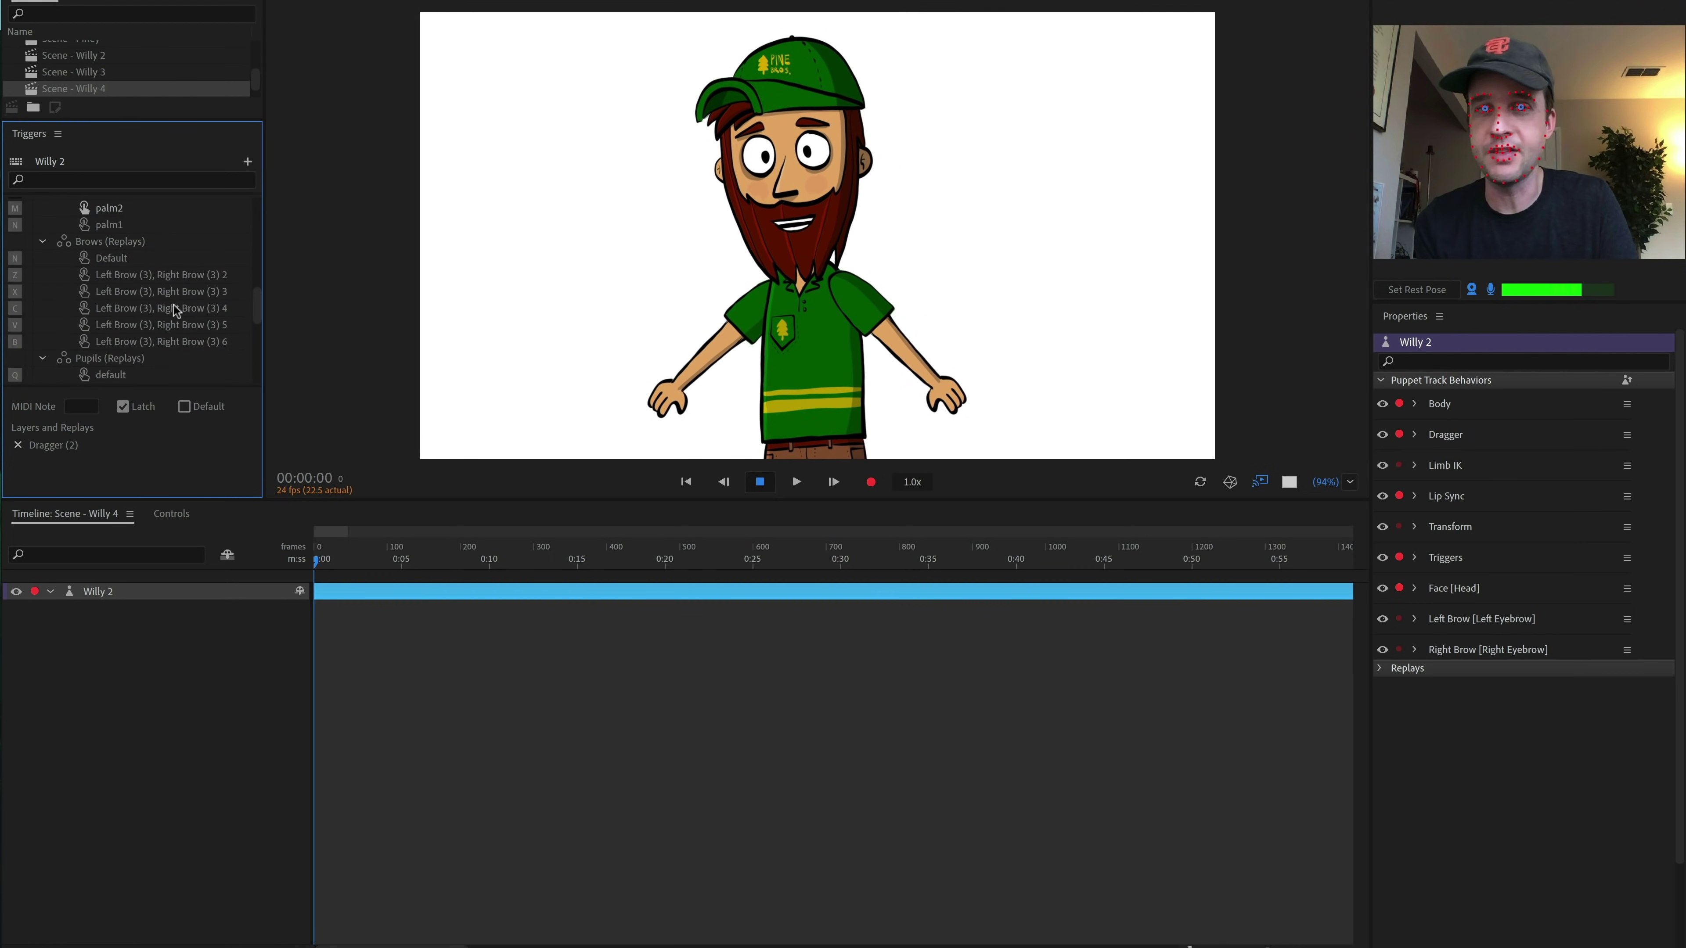
pyautogui.scroll(-3, 173, 306)
pyautogui.scroll(-1, 174, 308)
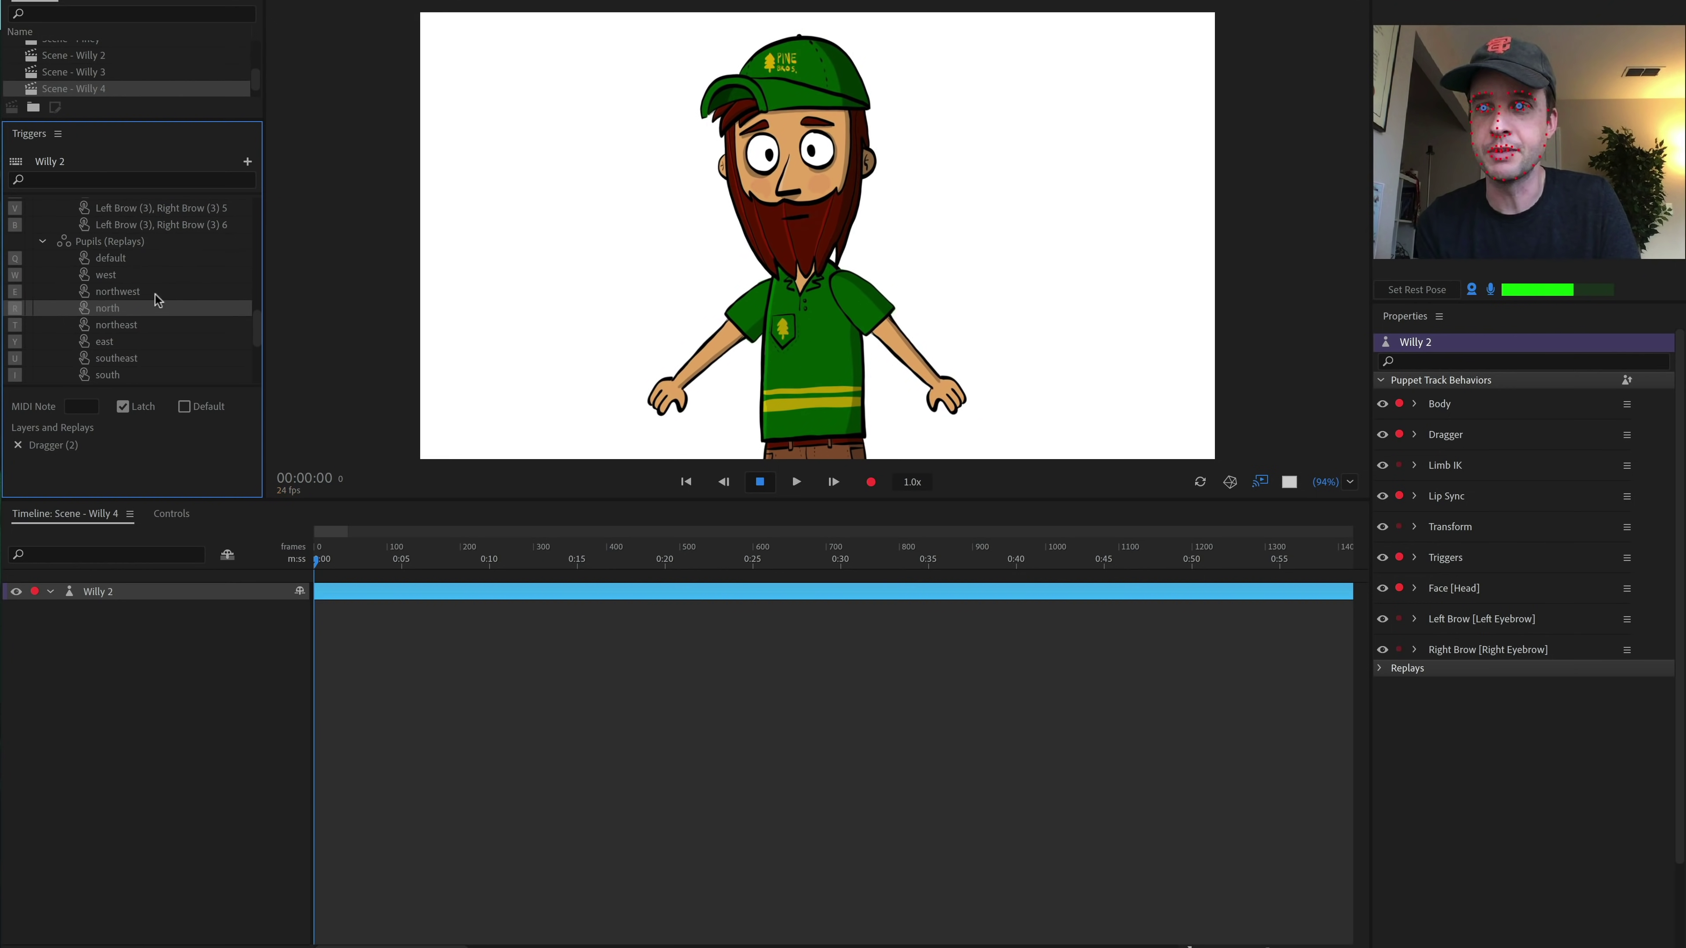
pyautogui.click(86, 264)
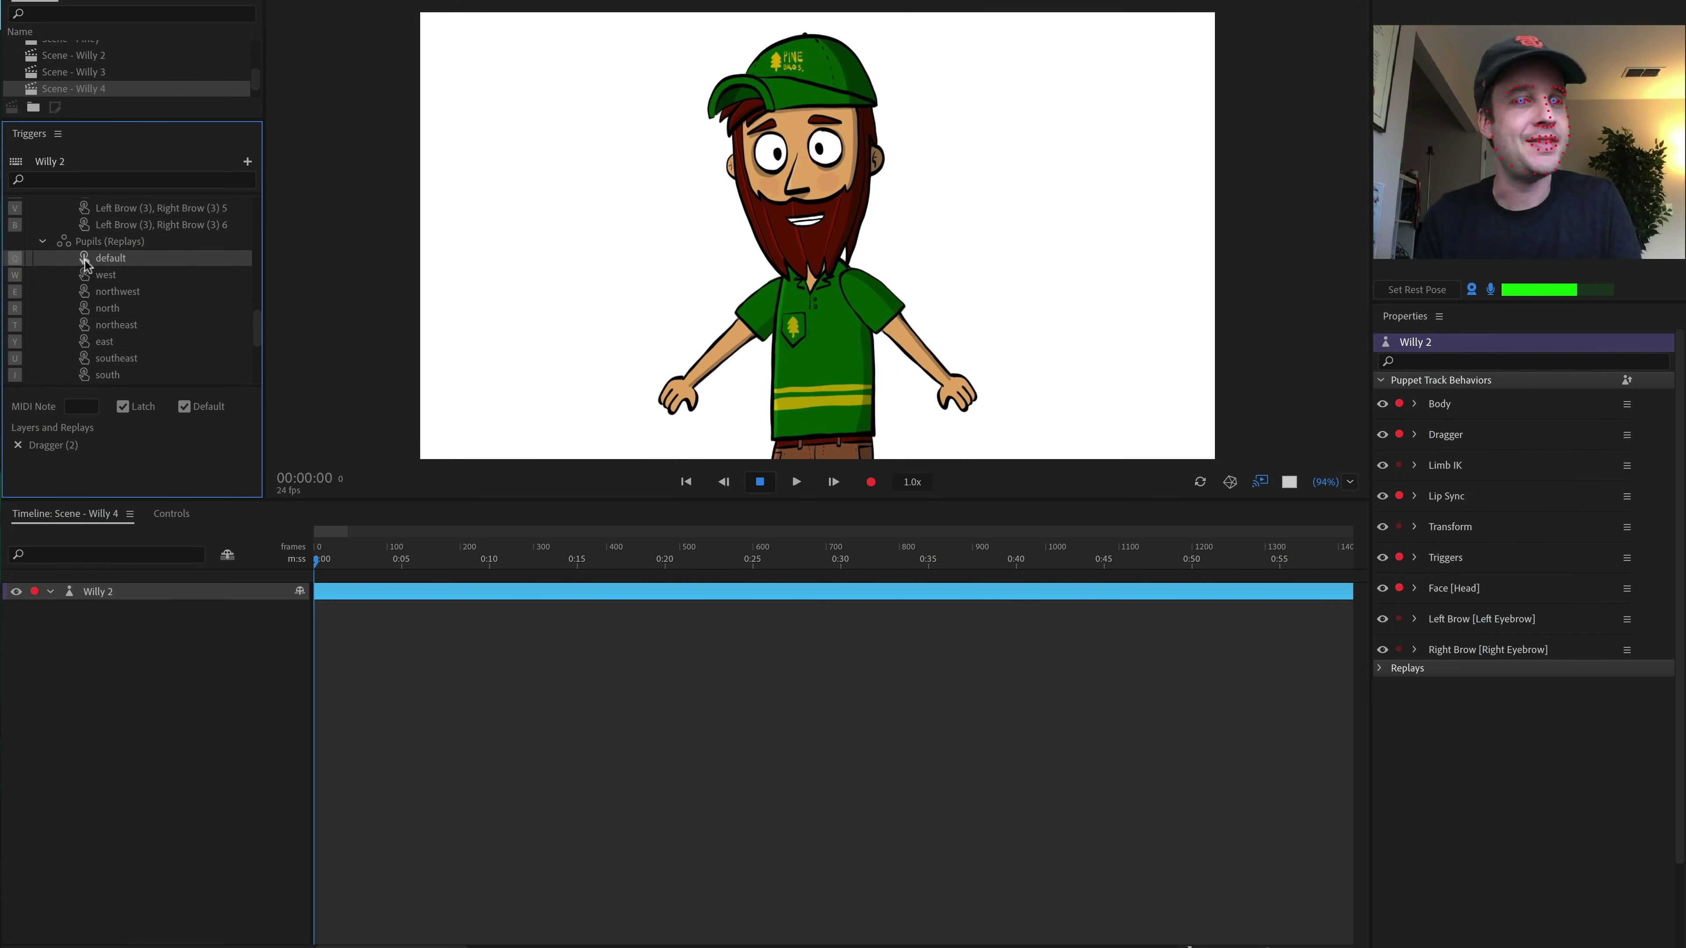
# Step: Arm only the Triggers behavior of Willy 2 and record triggered pupil replays for about 15 seconds
pyautogui.keyDown('super'); pyautogui.click(1400, 403); pyautogui.keyUp('super')
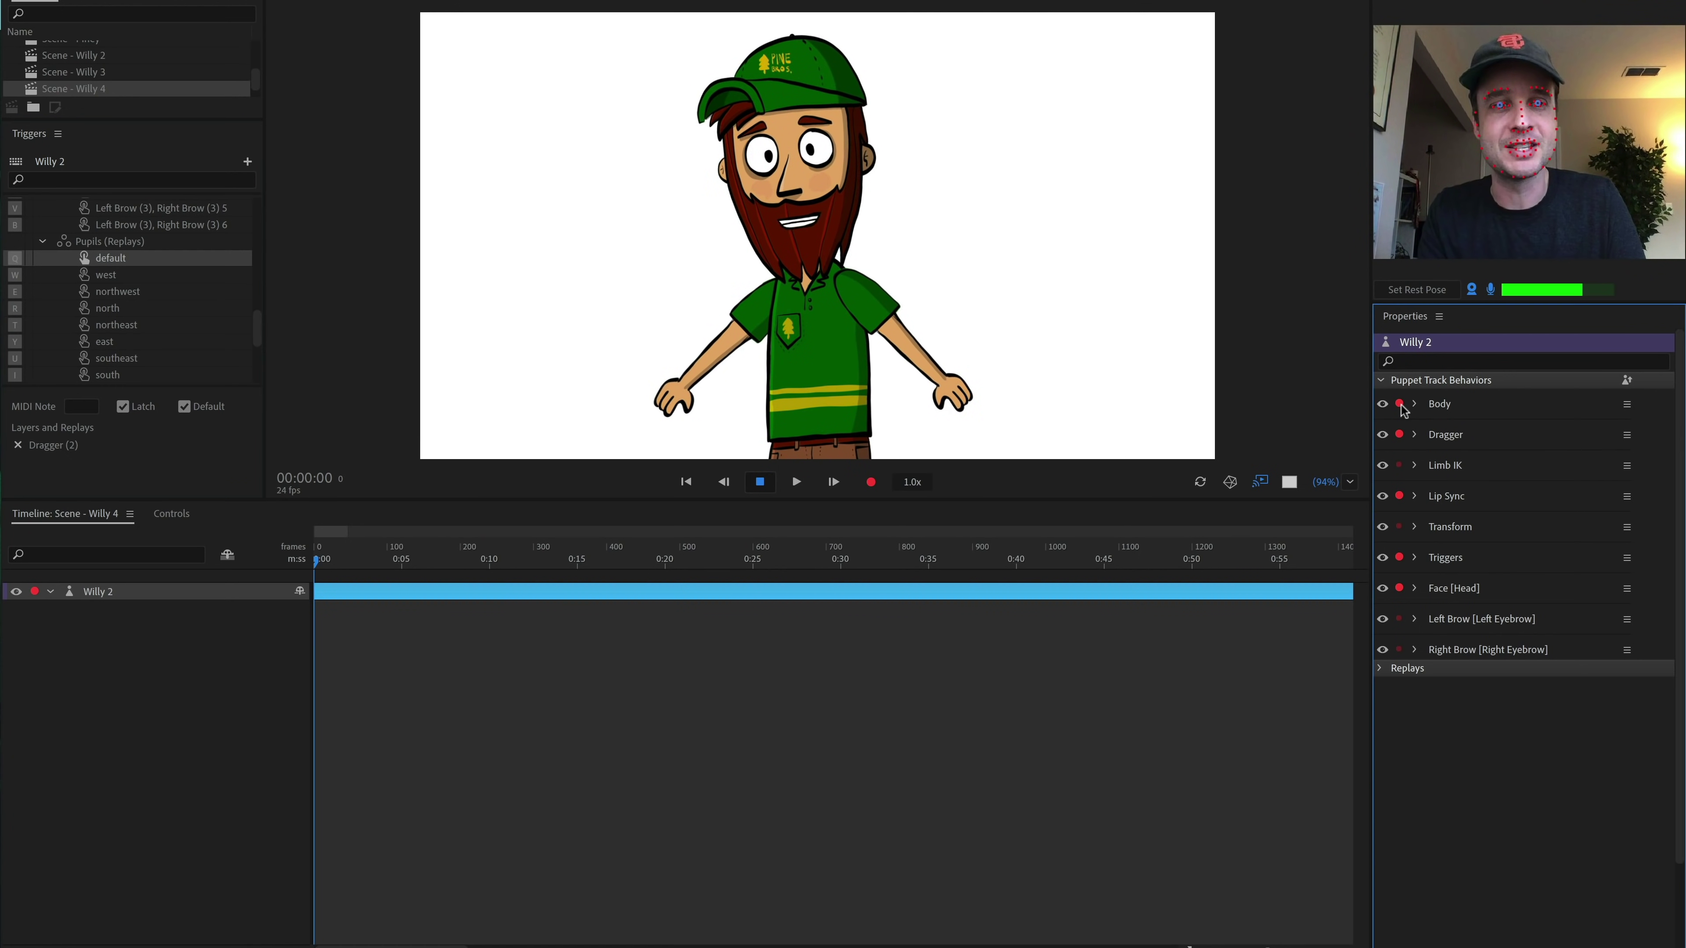
pyautogui.click(1400, 557)
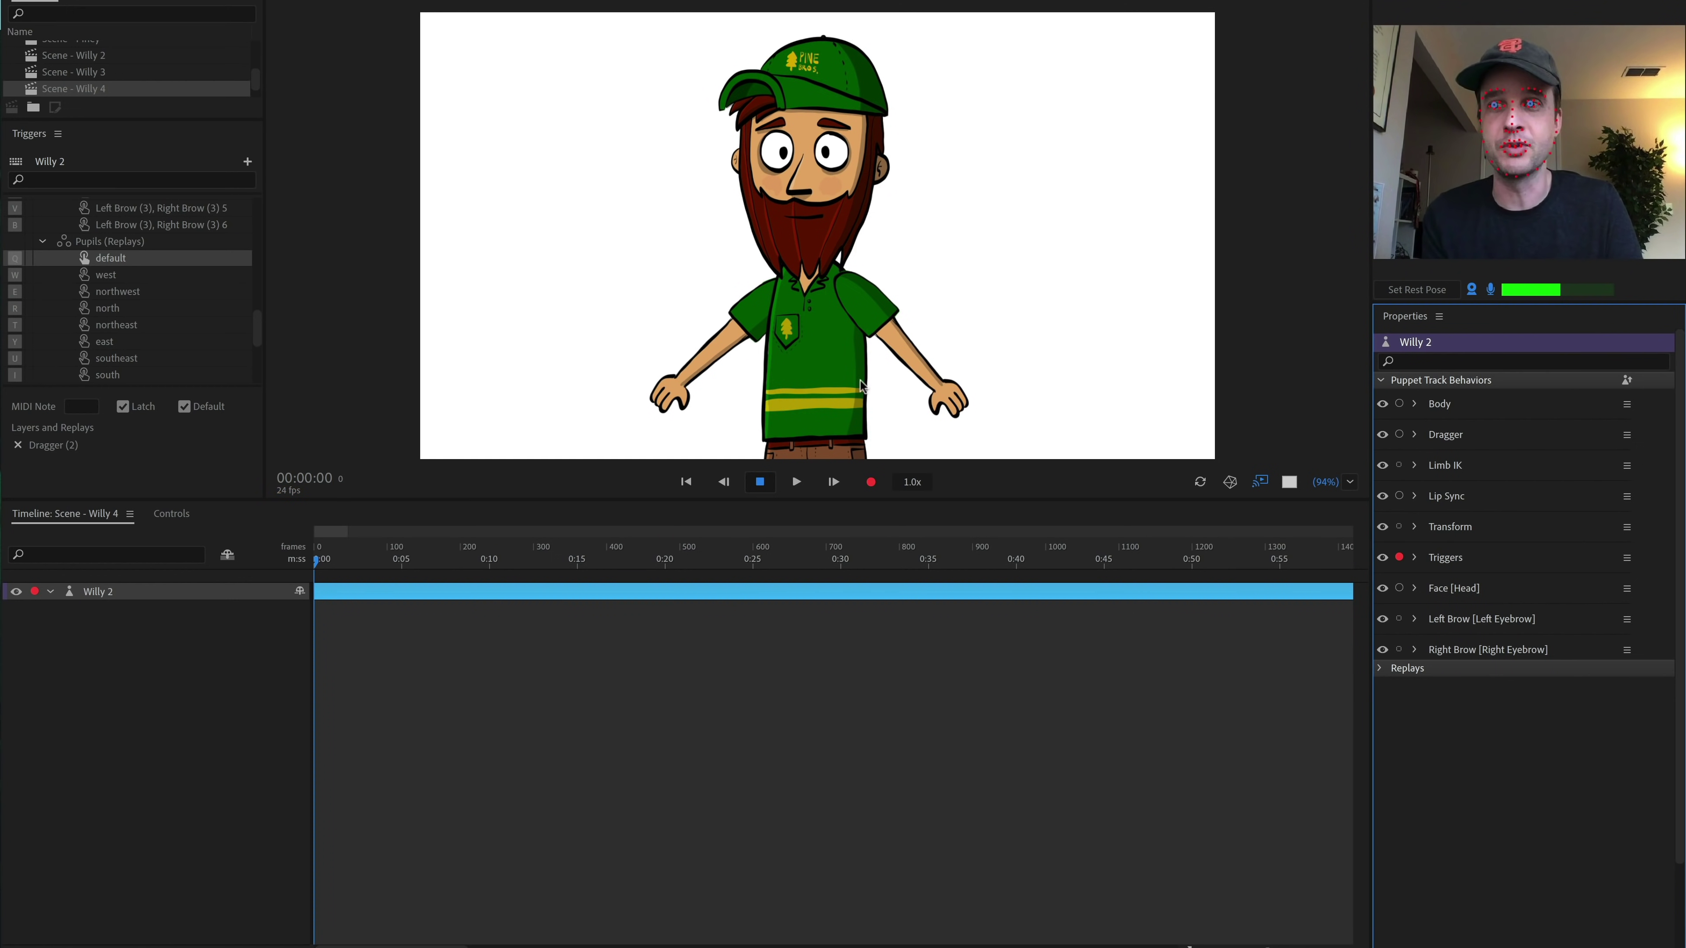
pyautogui.click(878, 489)
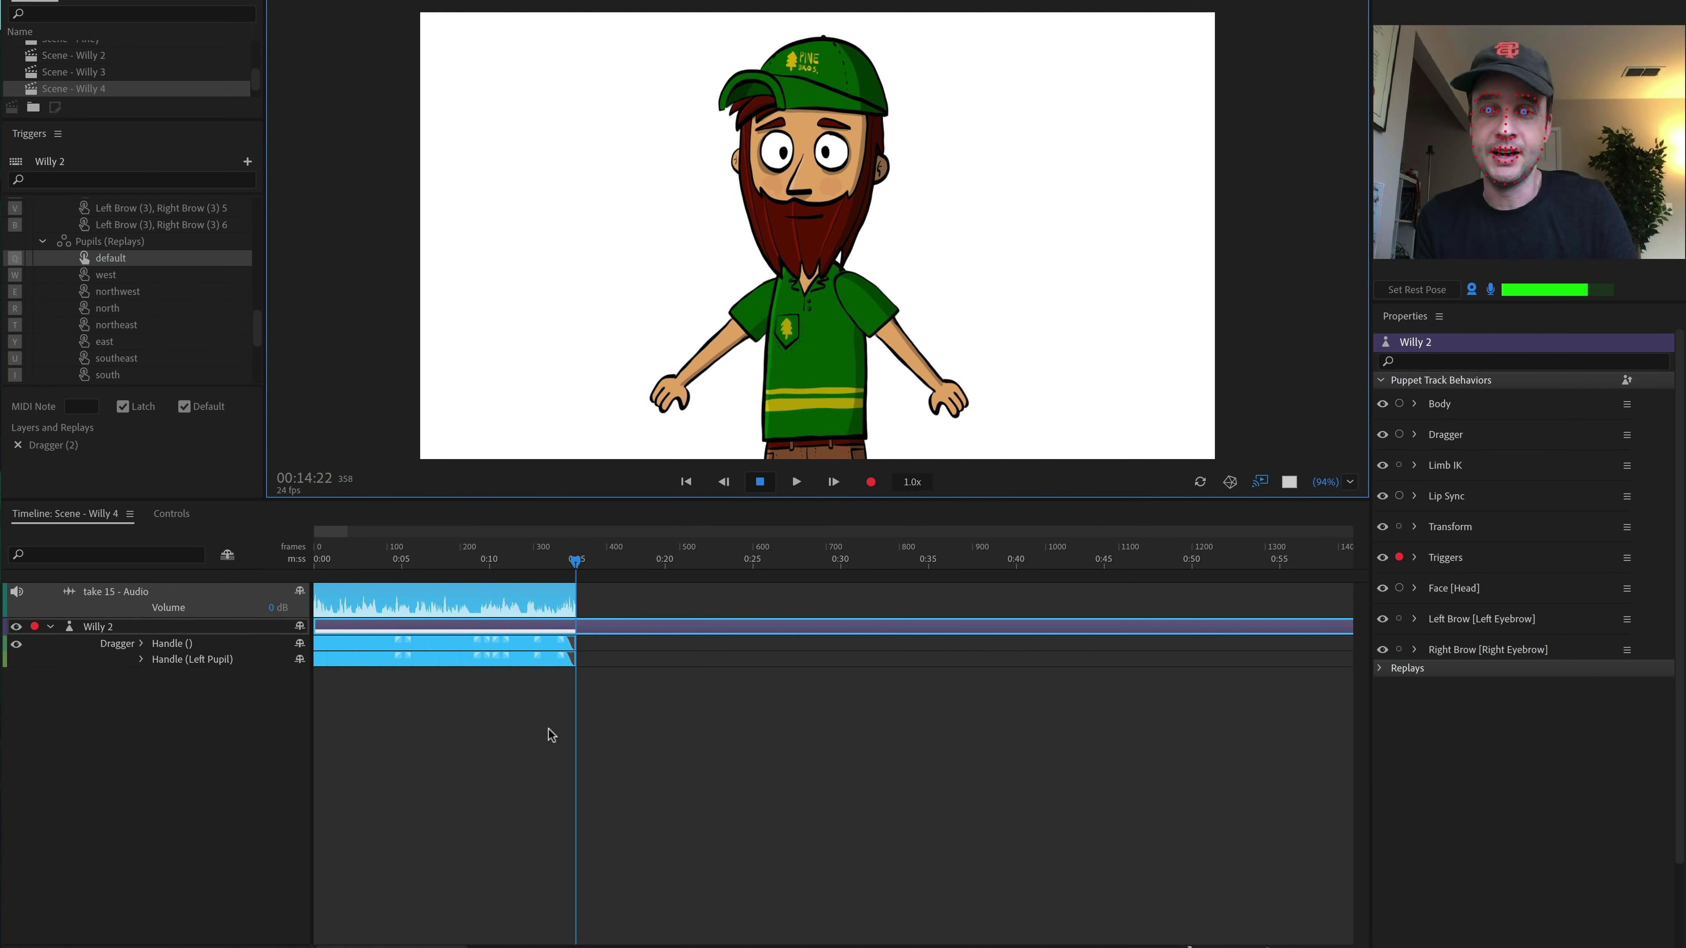
# Step: Examine the recorded takes under both Dragger handle rows and scrub through the pupil performance
pyautogui.click(498, 695)
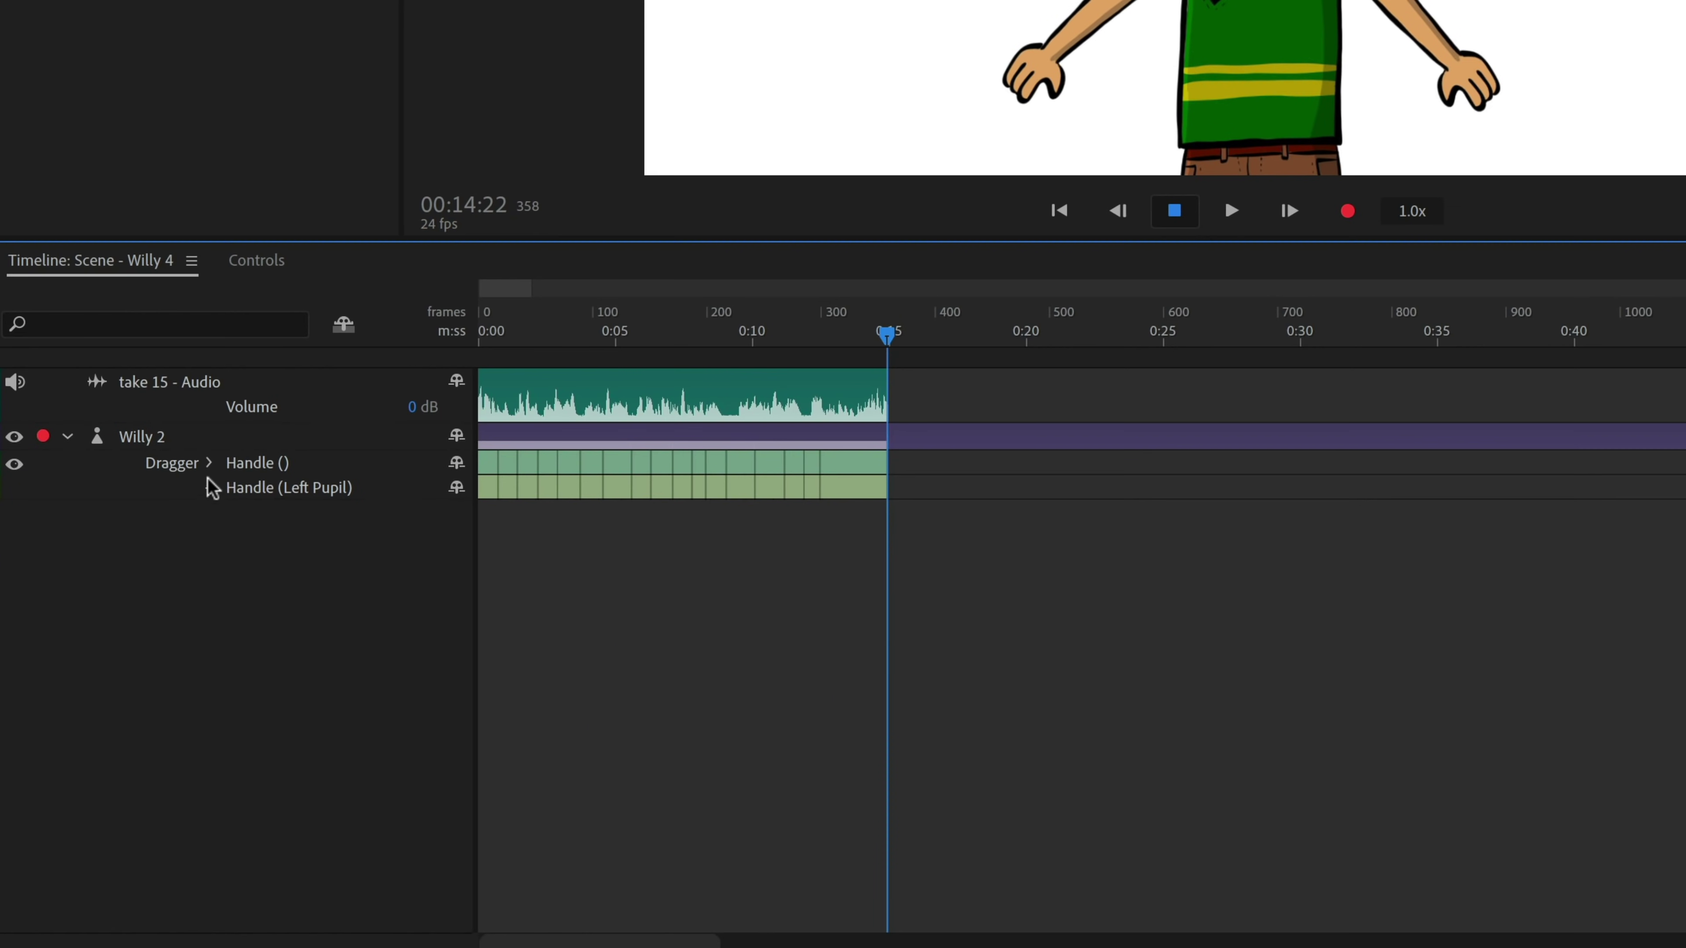
pyautogui.click(209, 465)
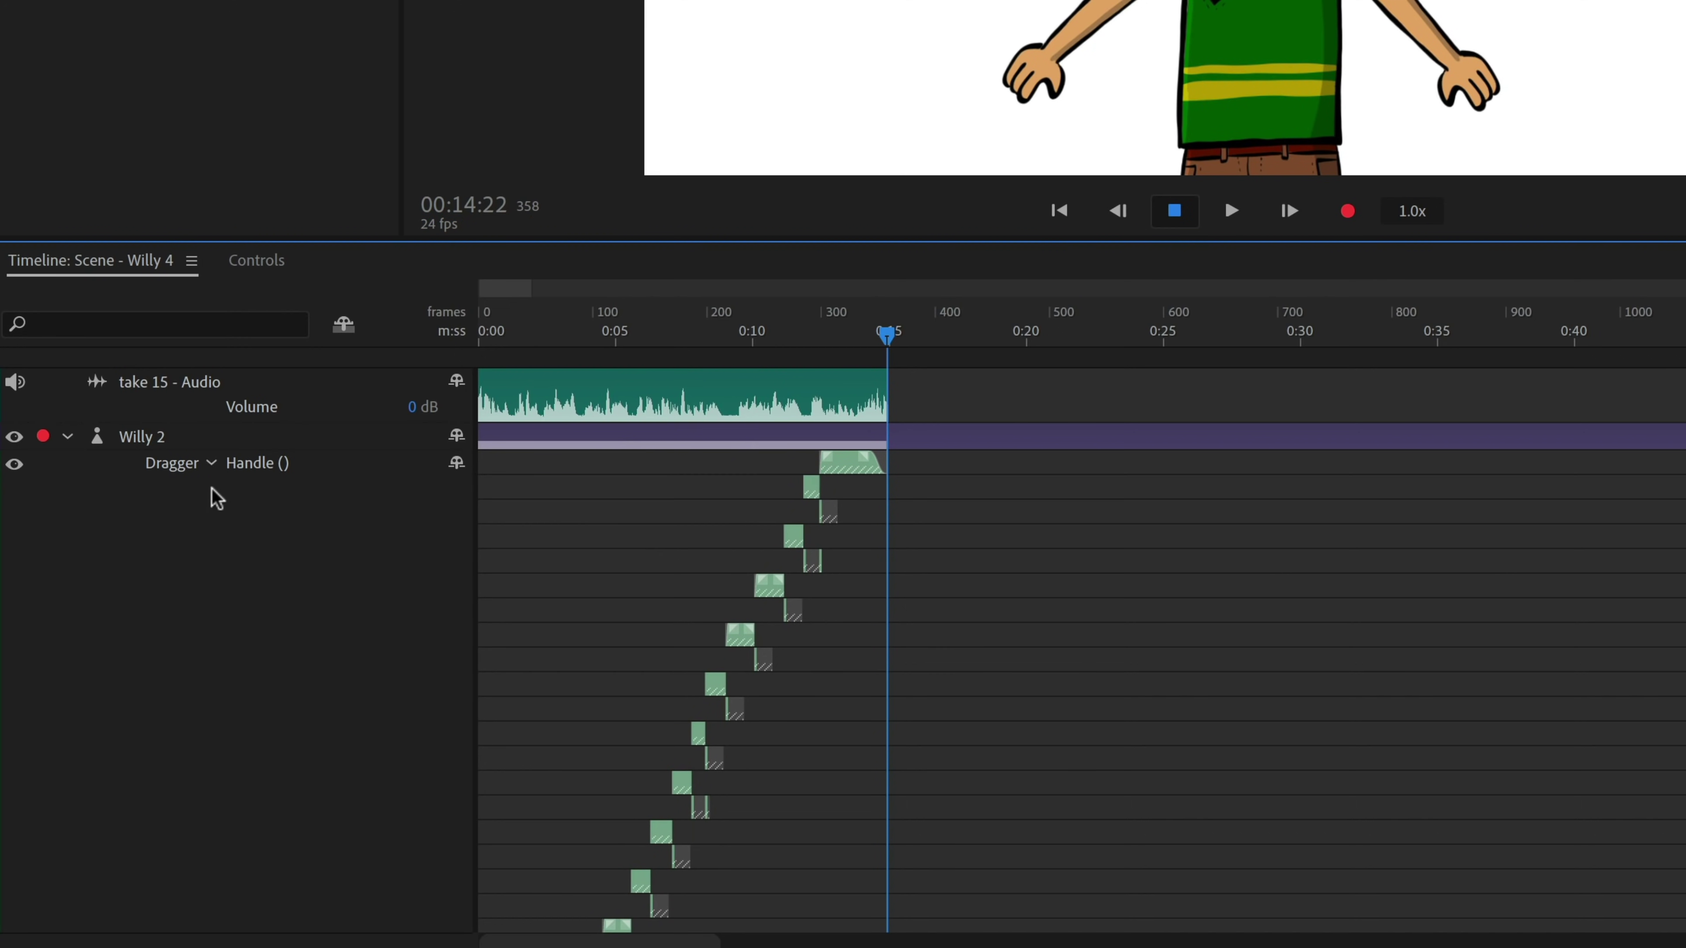
pyautogui.click(214, 459)
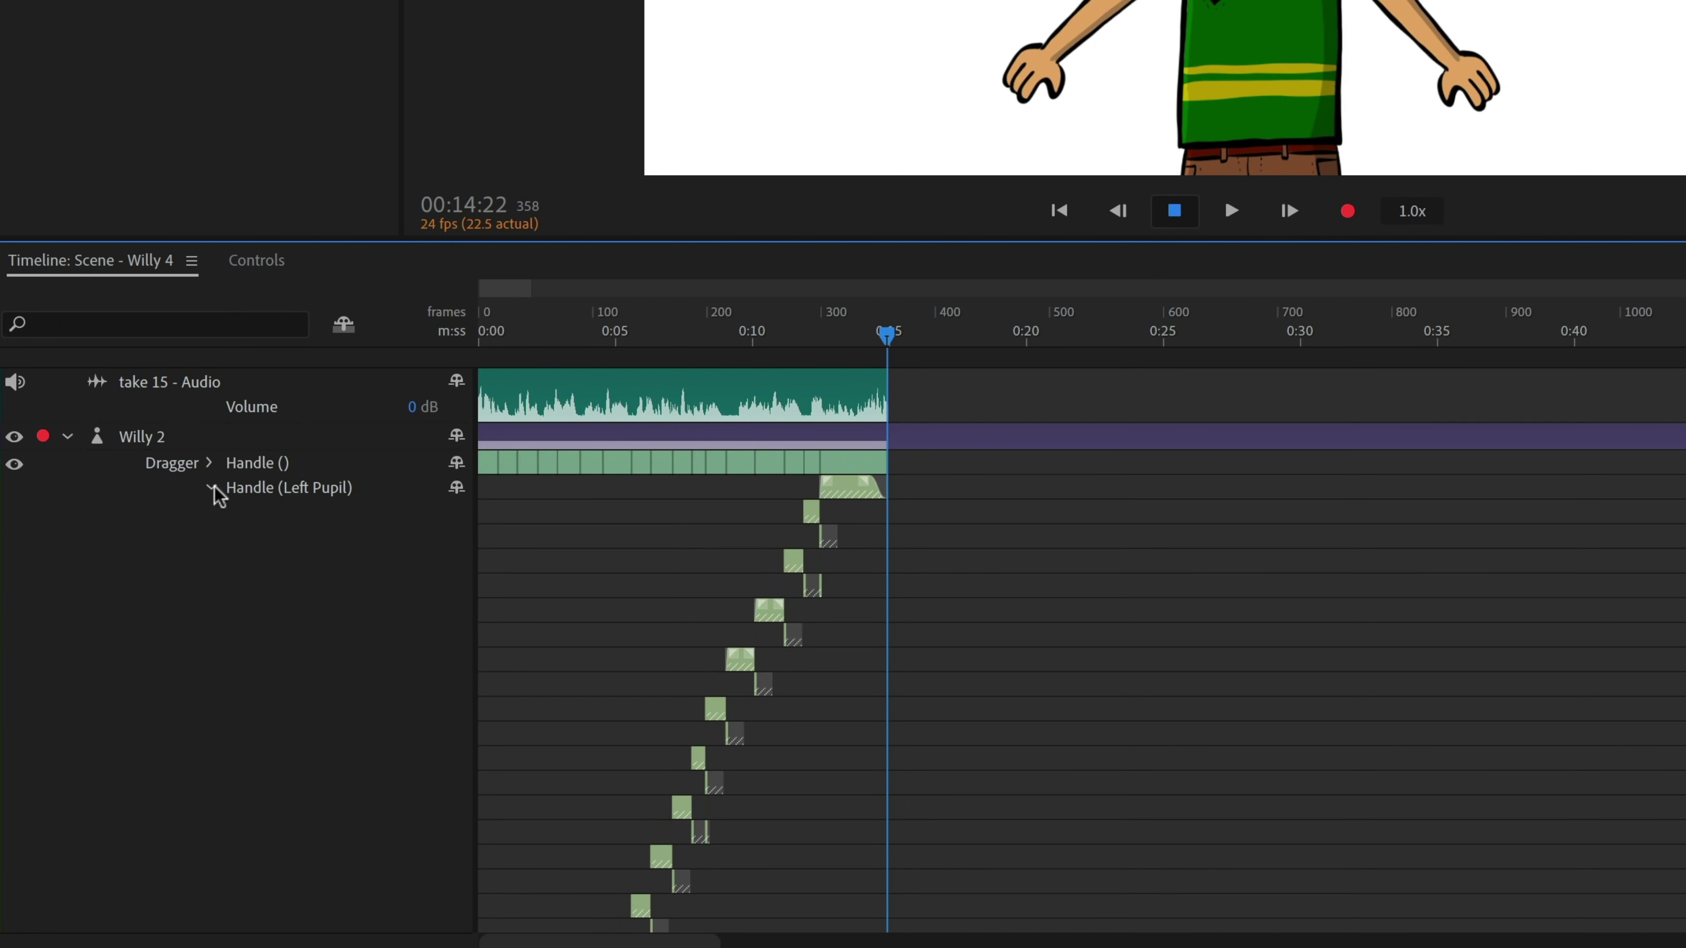
pyautogui.click(211, 487)
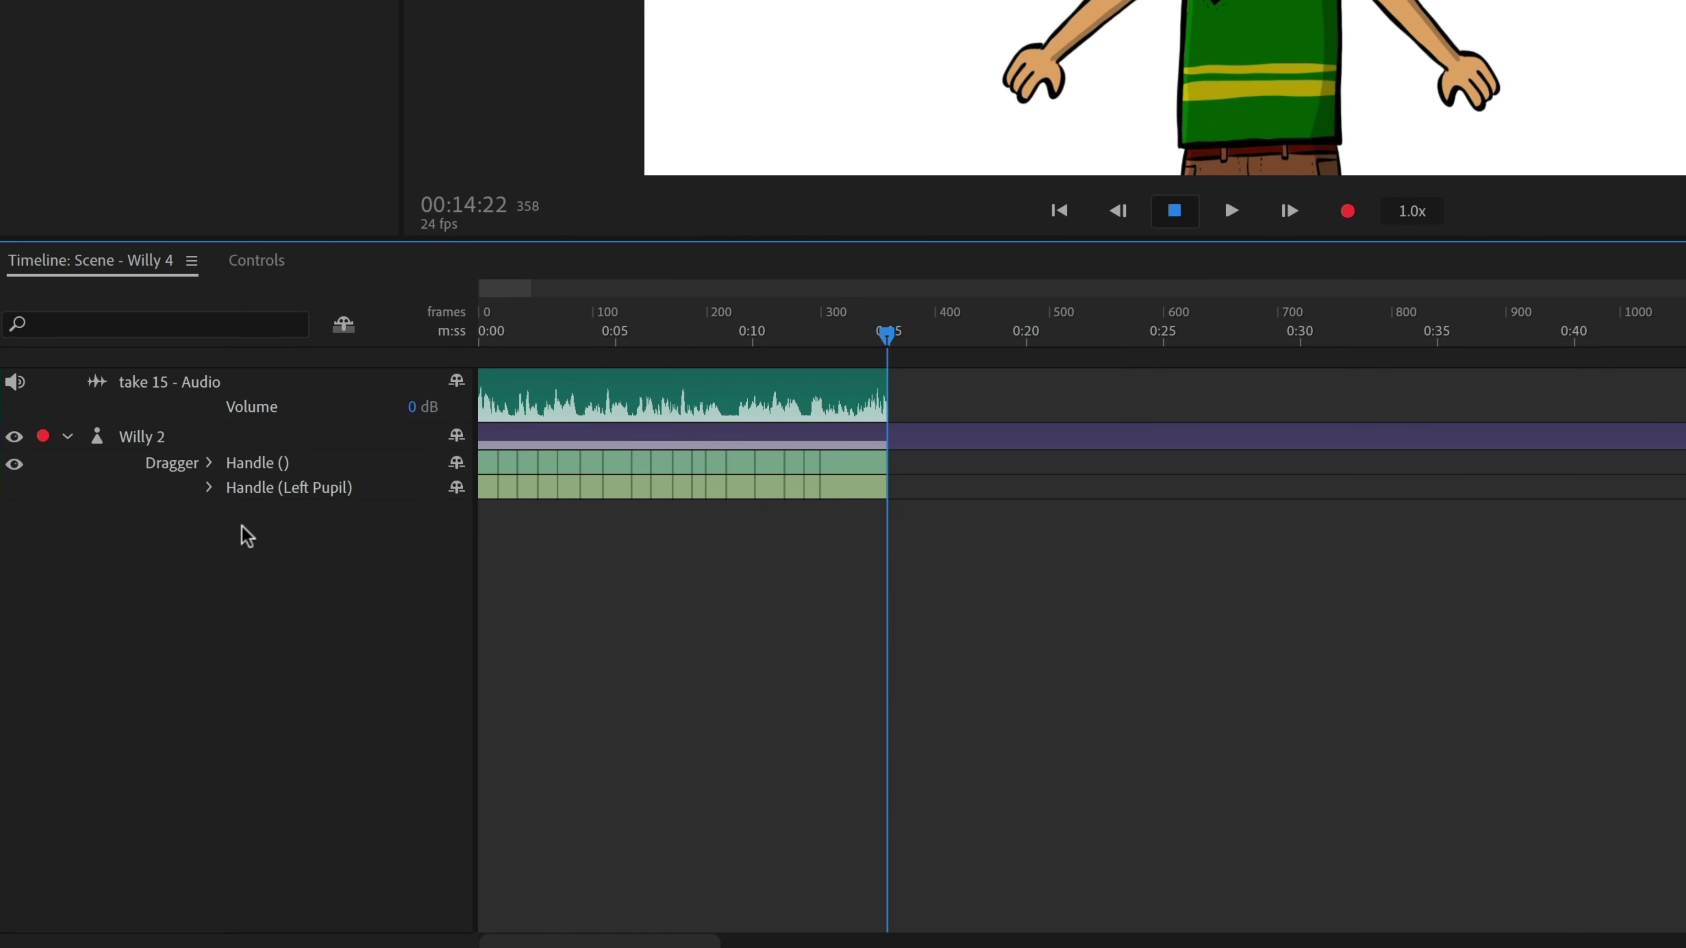
pyautogui.moveTo(483, 342); pyautogui.dragTo(919, 340)
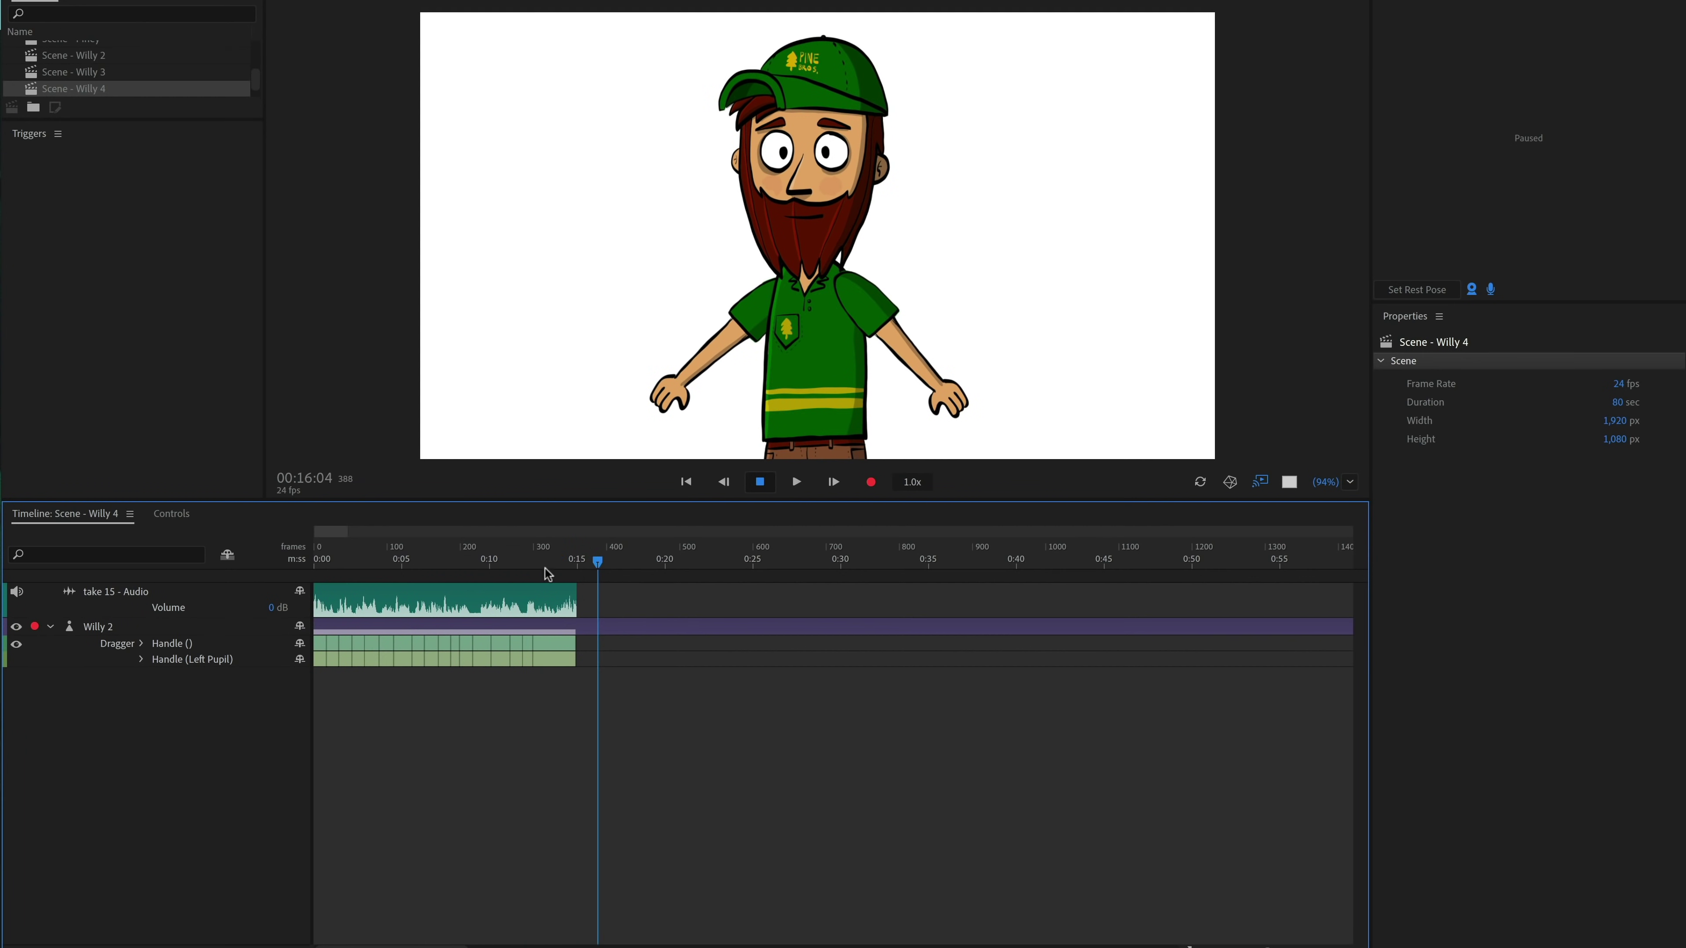
pyautogui.moveTo(546, 569); pyautogui.dragTo(399, 576)
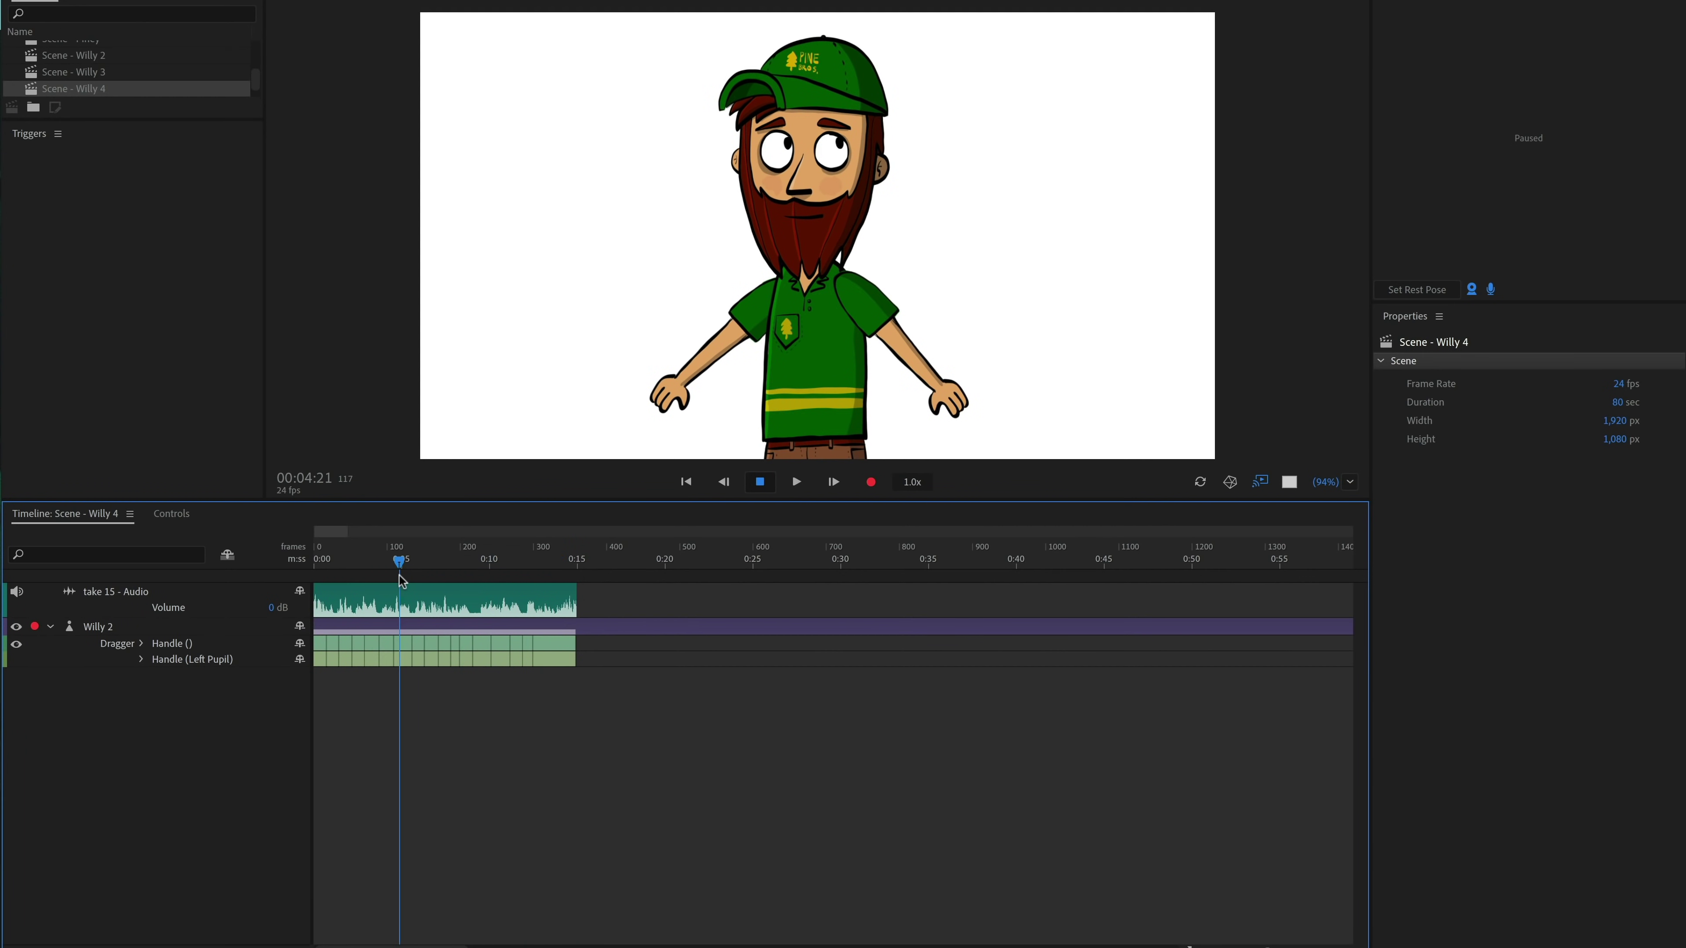
# Step: Delete the recorded take 15 audio track from the scene
pyautogui.click(499, 607)
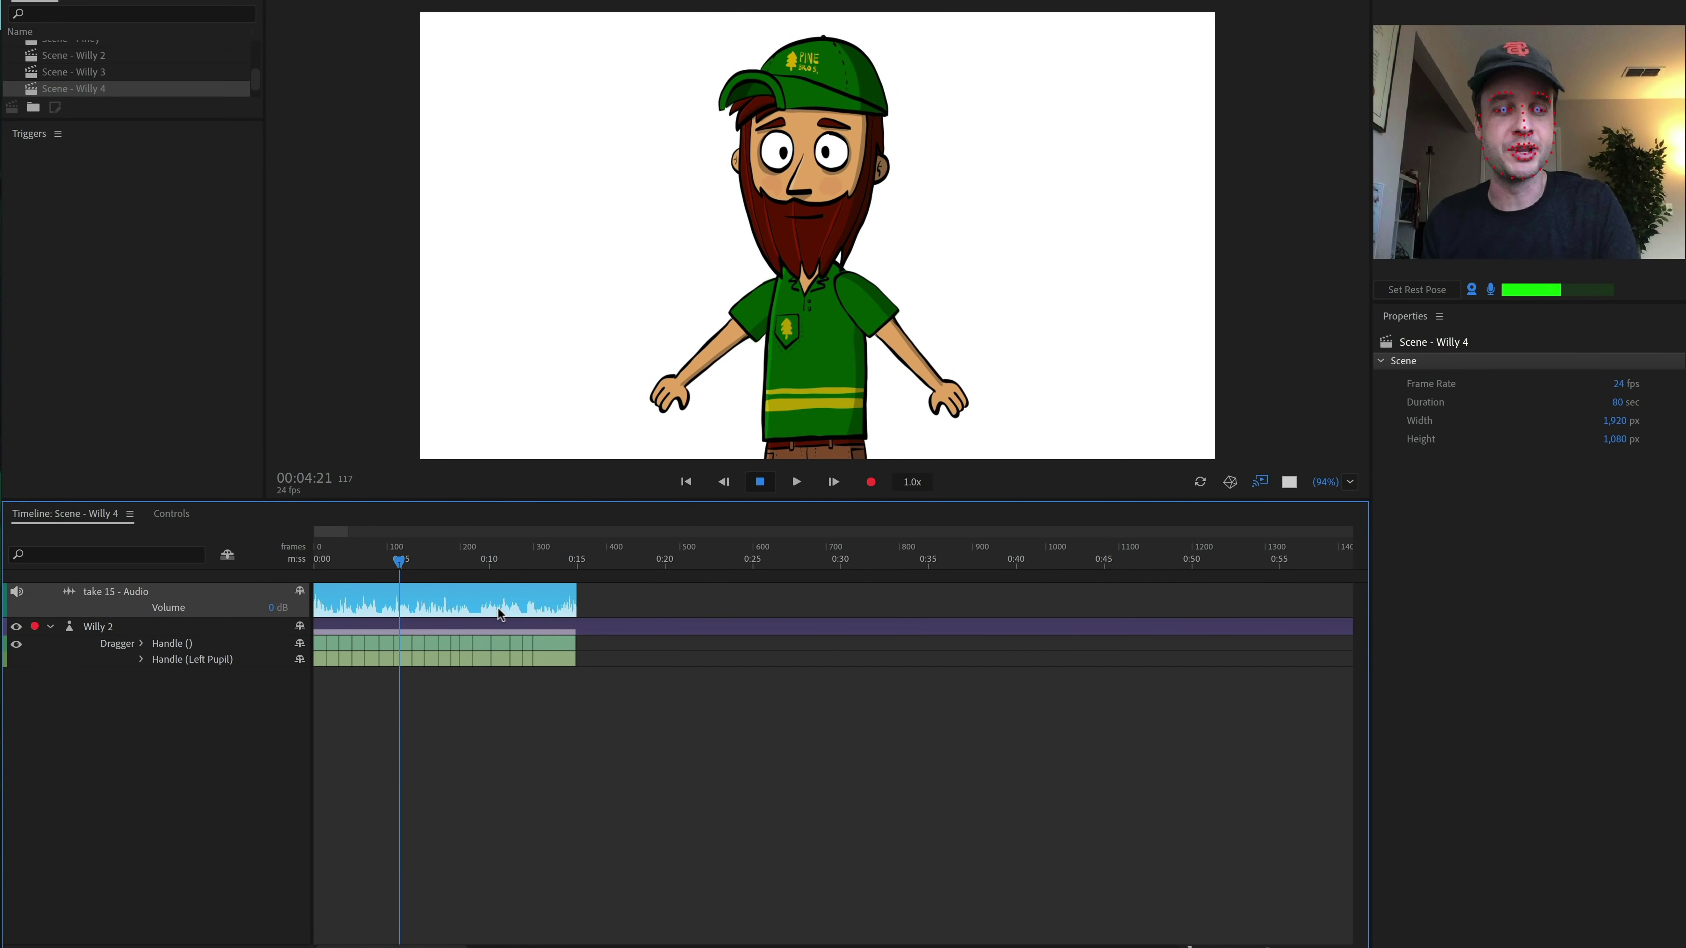
pyautogui.press('Delete')
# Step: Enlarge the timeline and select the matching pair of Dragger takes between 1 and 2 seconds to inspect the pupil replay there
pyautogui.moveTo(406, 561)
pyautogui.mouseDown()
pyautogui.moveTo(578, 557)
pyautogui.moveTo(373, 566)
pyautogui.moveTo(406, 577)
pyautogui.mouseUp()
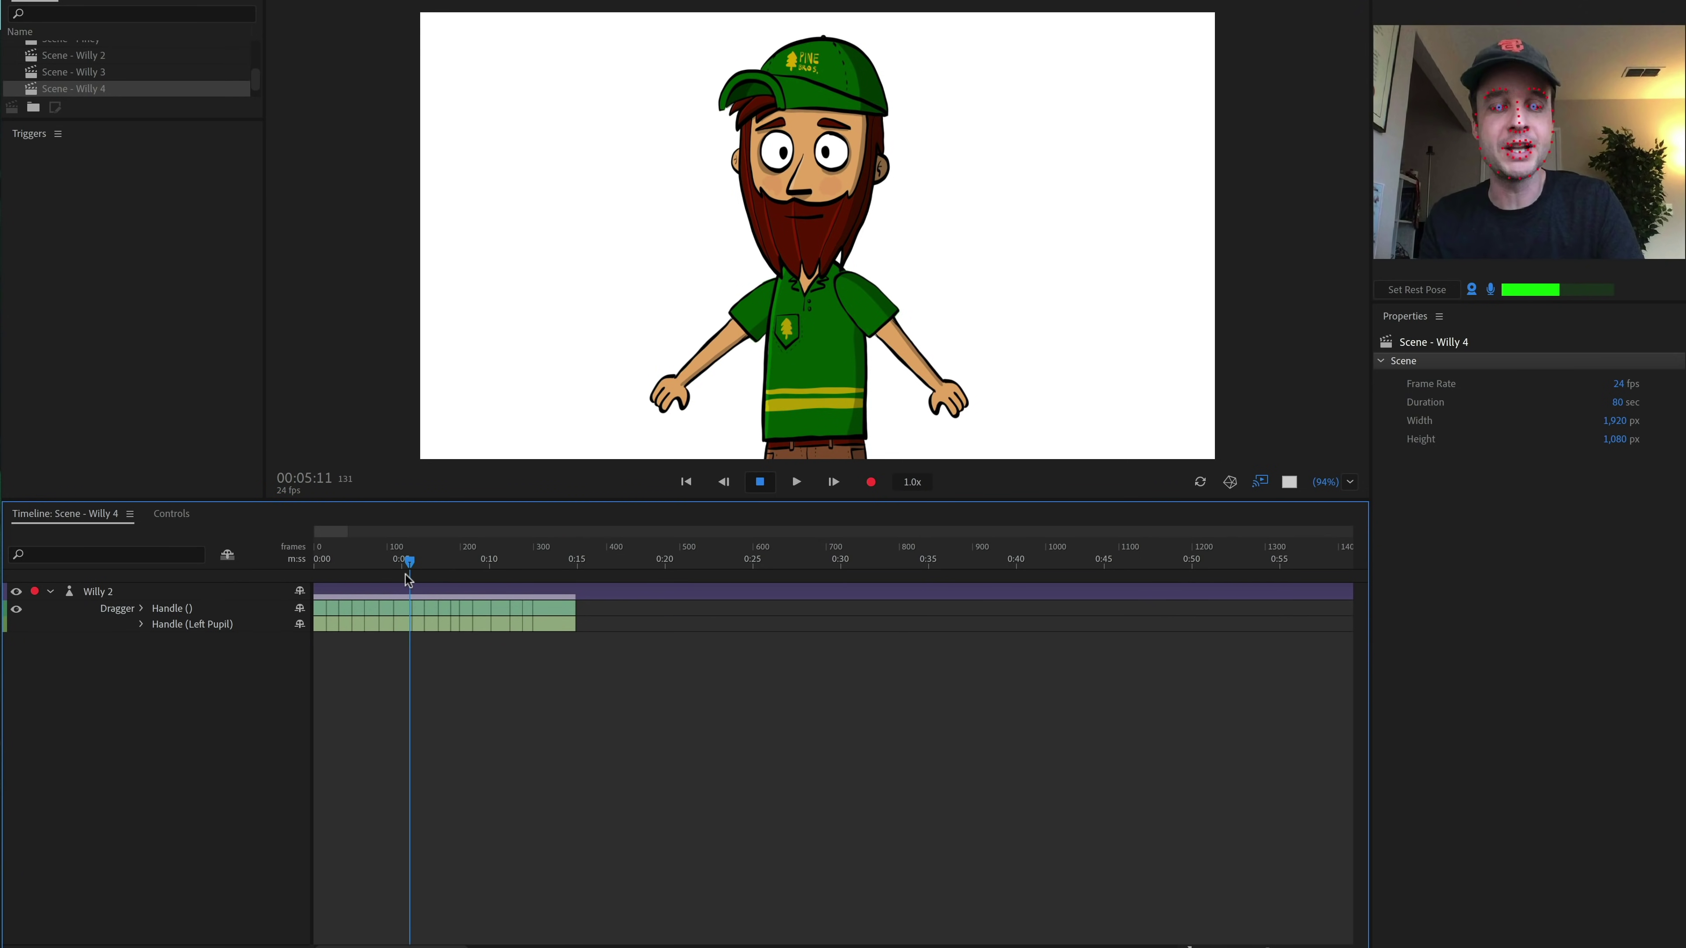
pyautogui.press('=')
pyautogui.press('=')
pyautogui.press('=')
pyautogui.press('=')
pyautogui.click(540, 625)
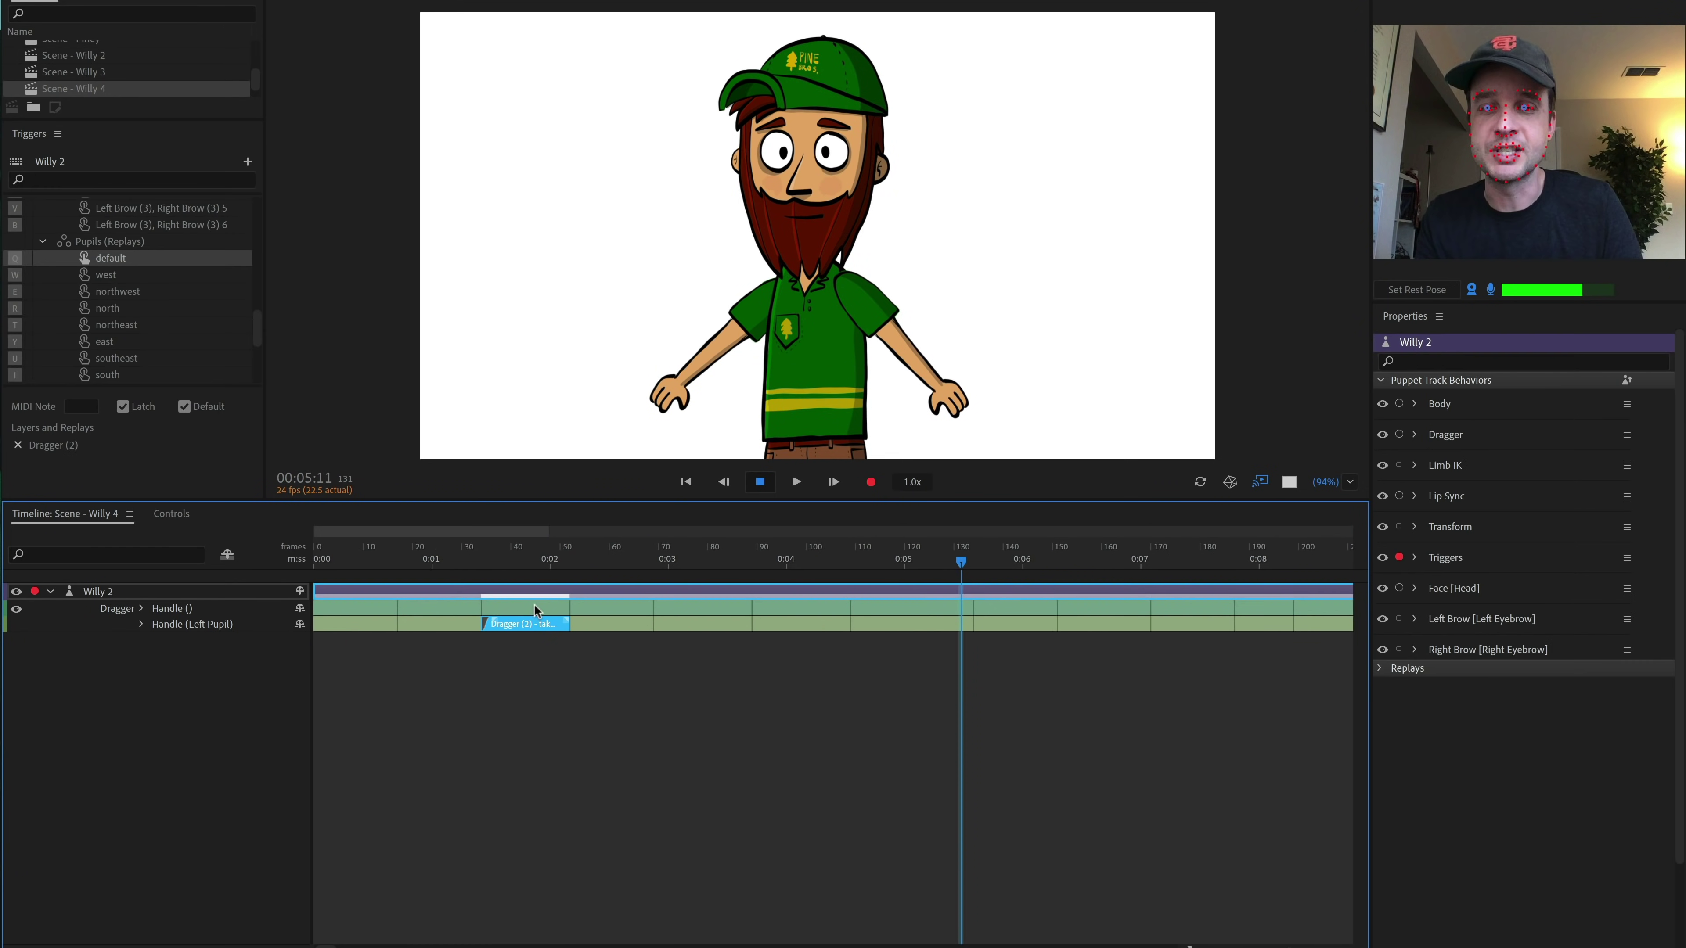
pyautogui.click(516, 566)
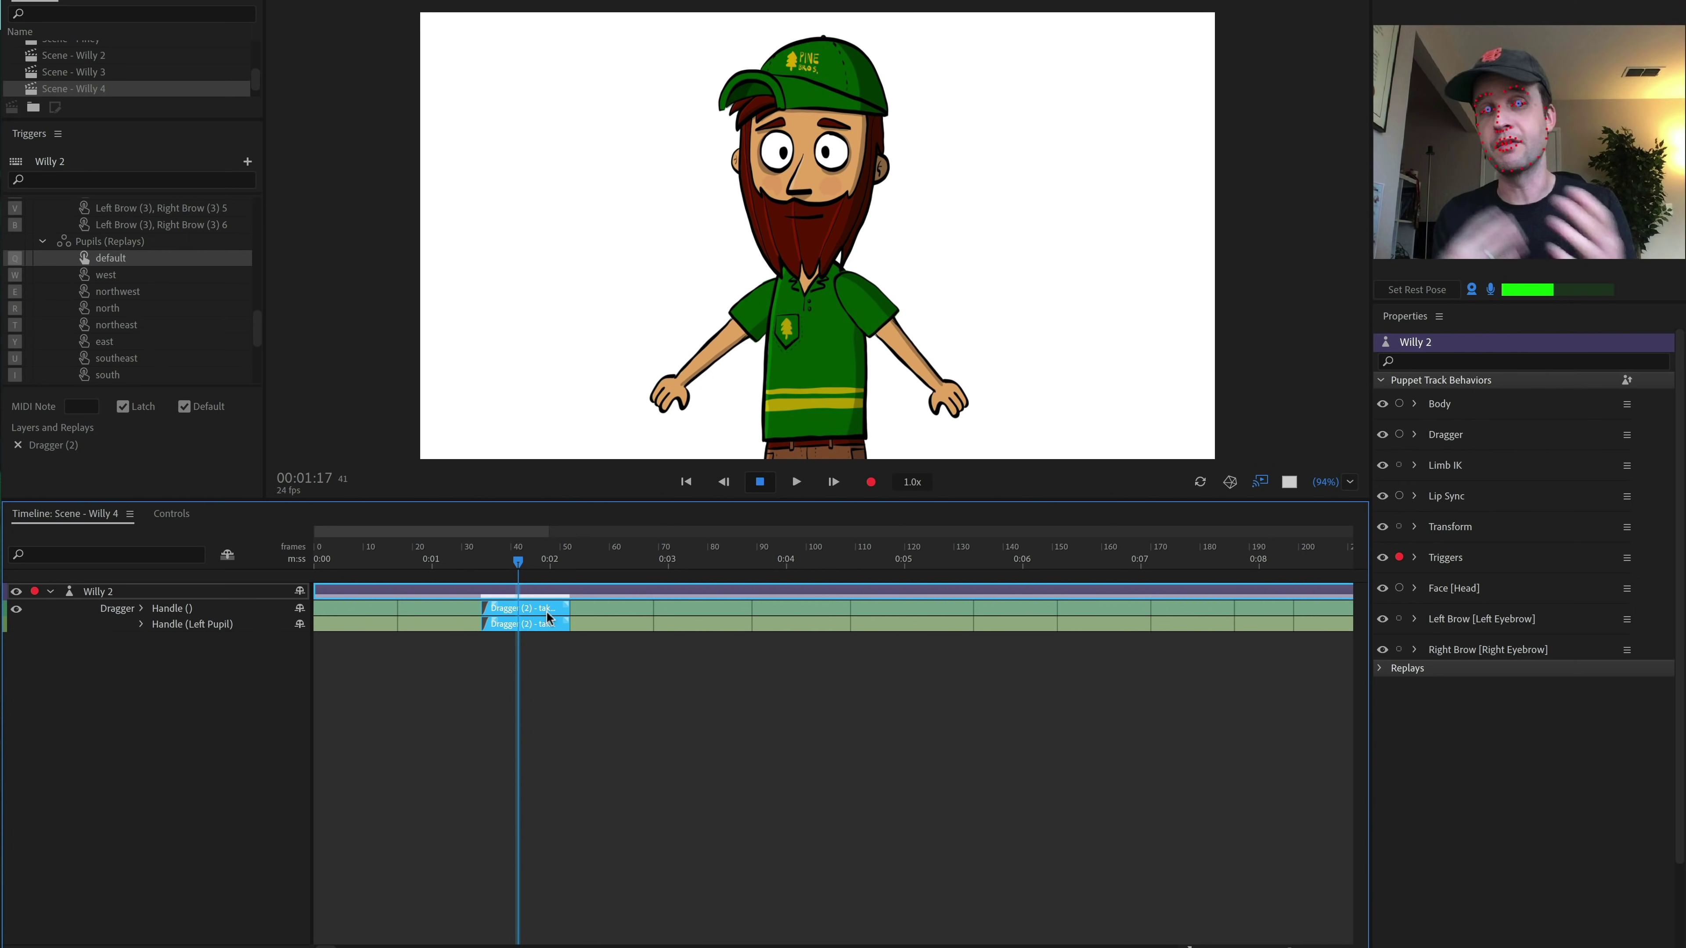
# Step: Mark the Handle () and Handle (Left Pupil) rows of Willy 2 as shy and enable Hide Shy in the timeline
pyautogui.click(93, 593)
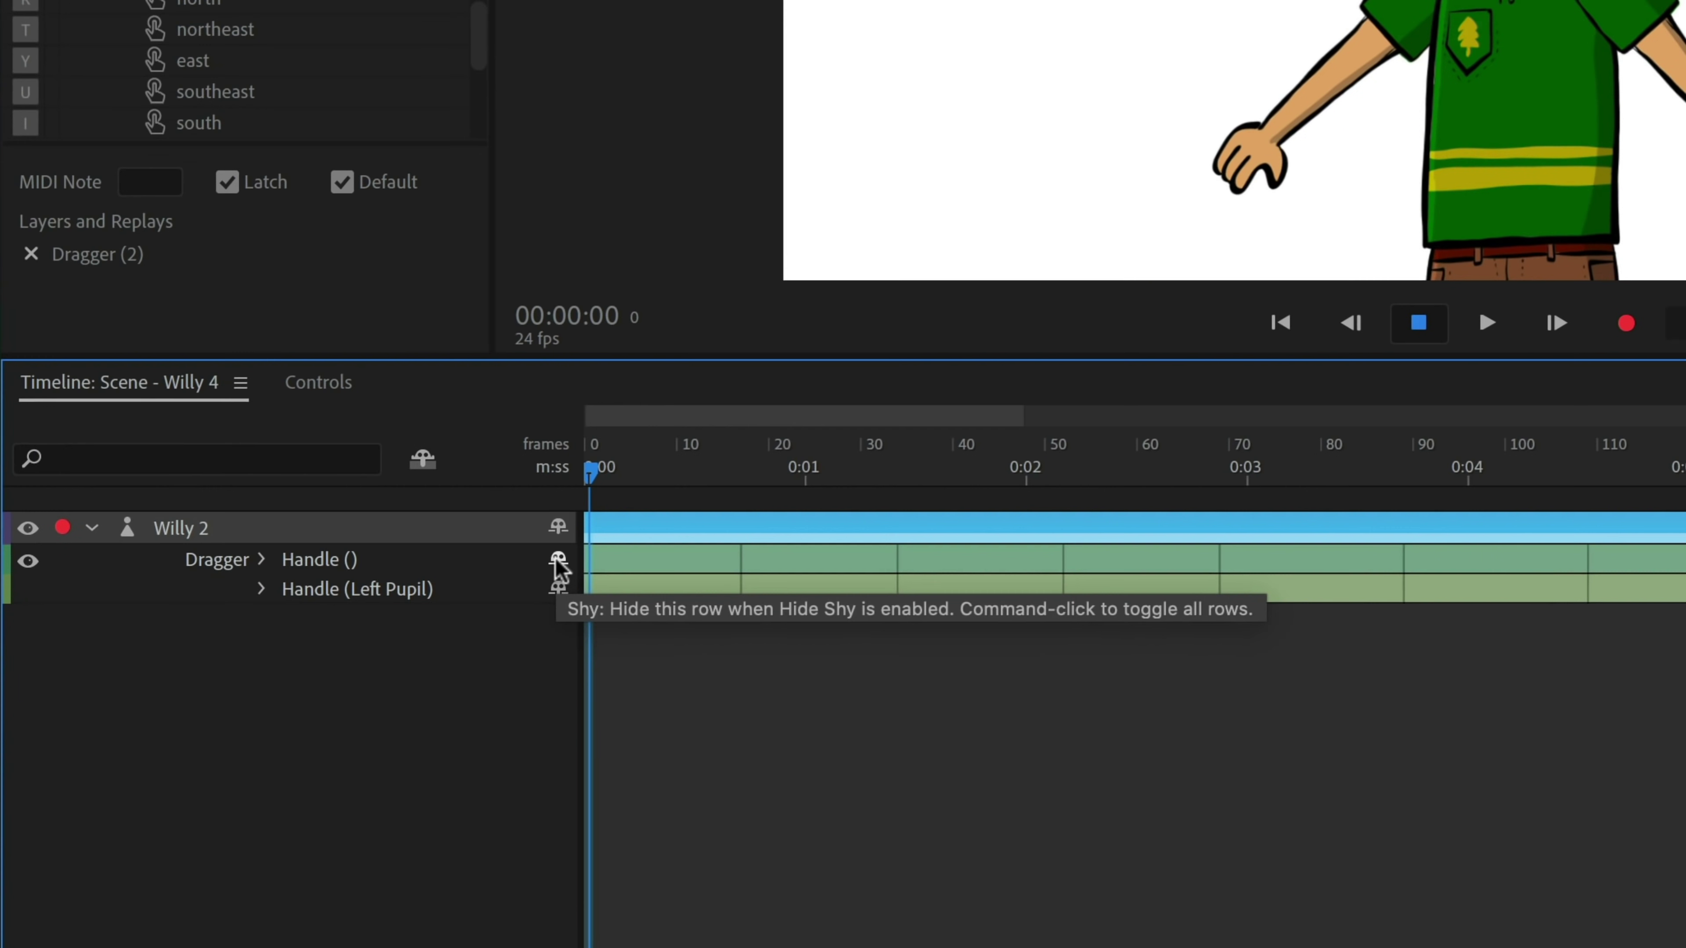
pyautogui.click(558, 561)
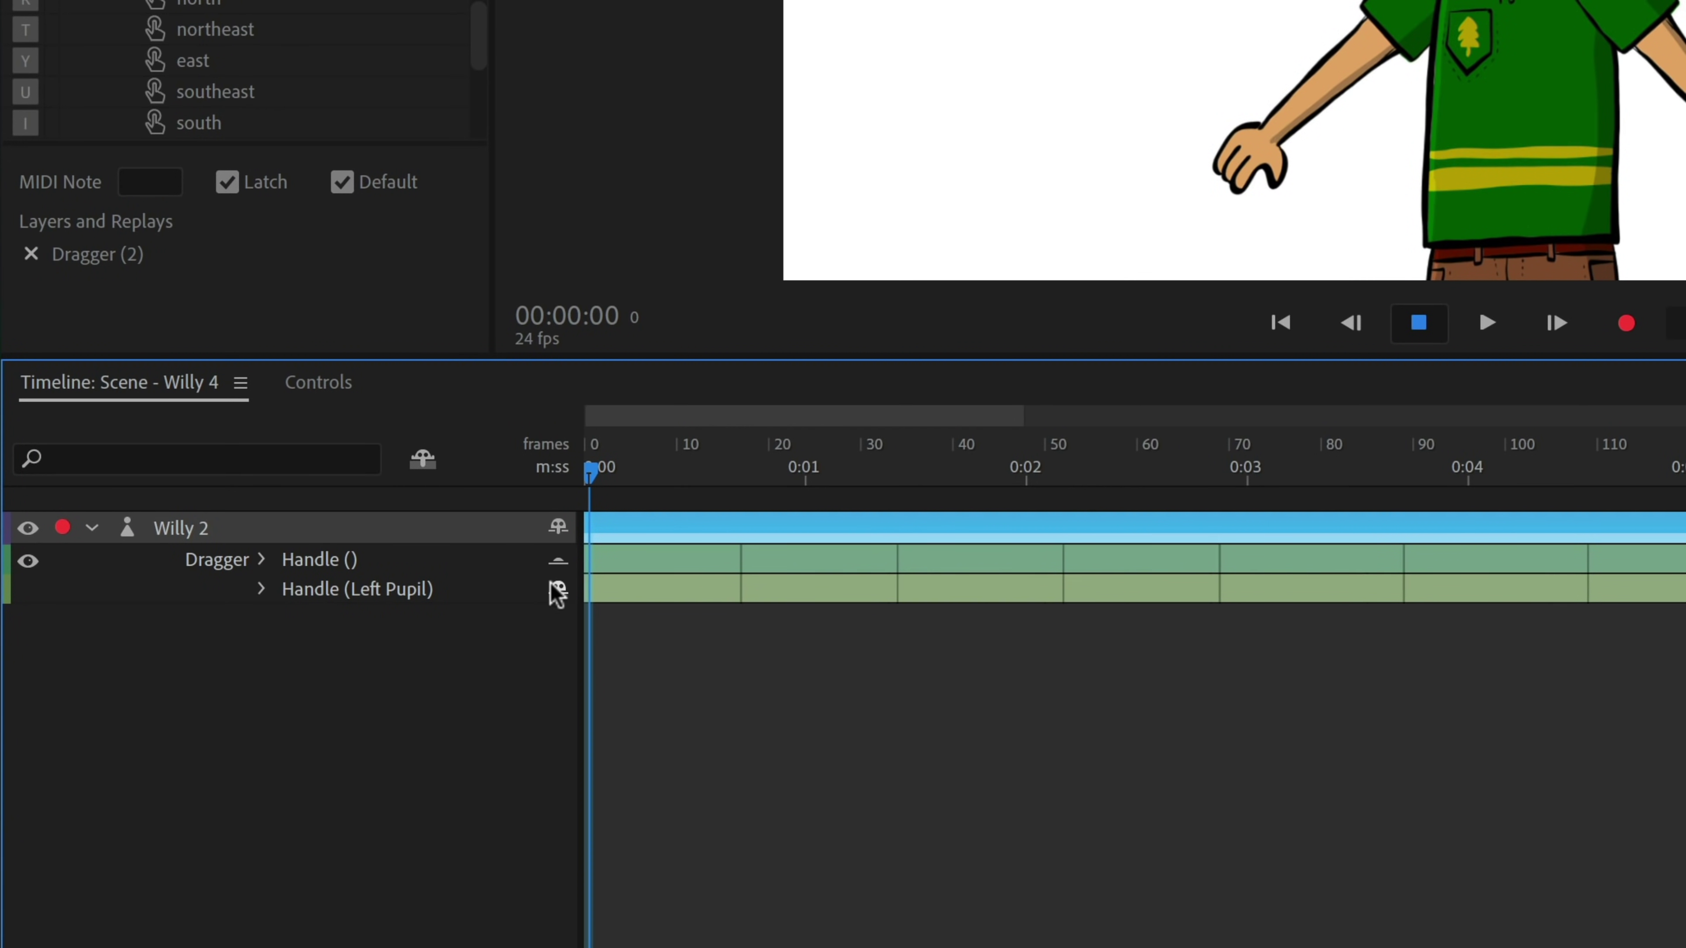
pyautogui.click(557, 589)
pyautogui.click(435, 462)
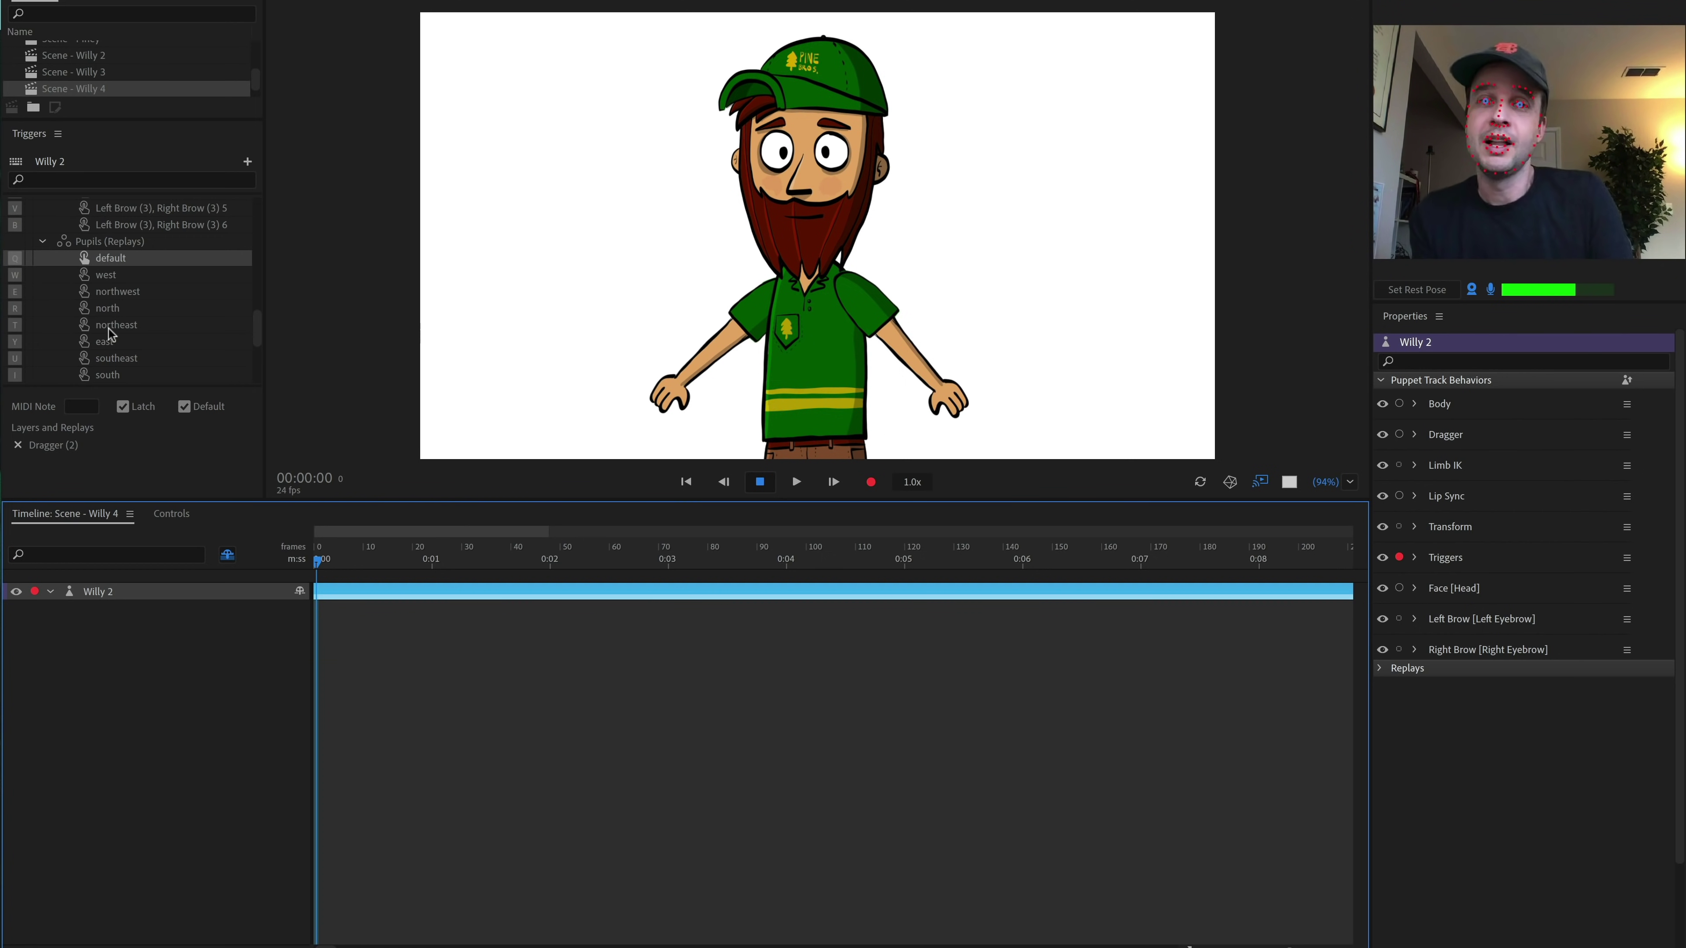
# Step: Turn off Default for the default trigger in Pupils (Replays) and make the Default trigger in Brows (Replays) the default
pyautogui.scroll(1, 121, 318)
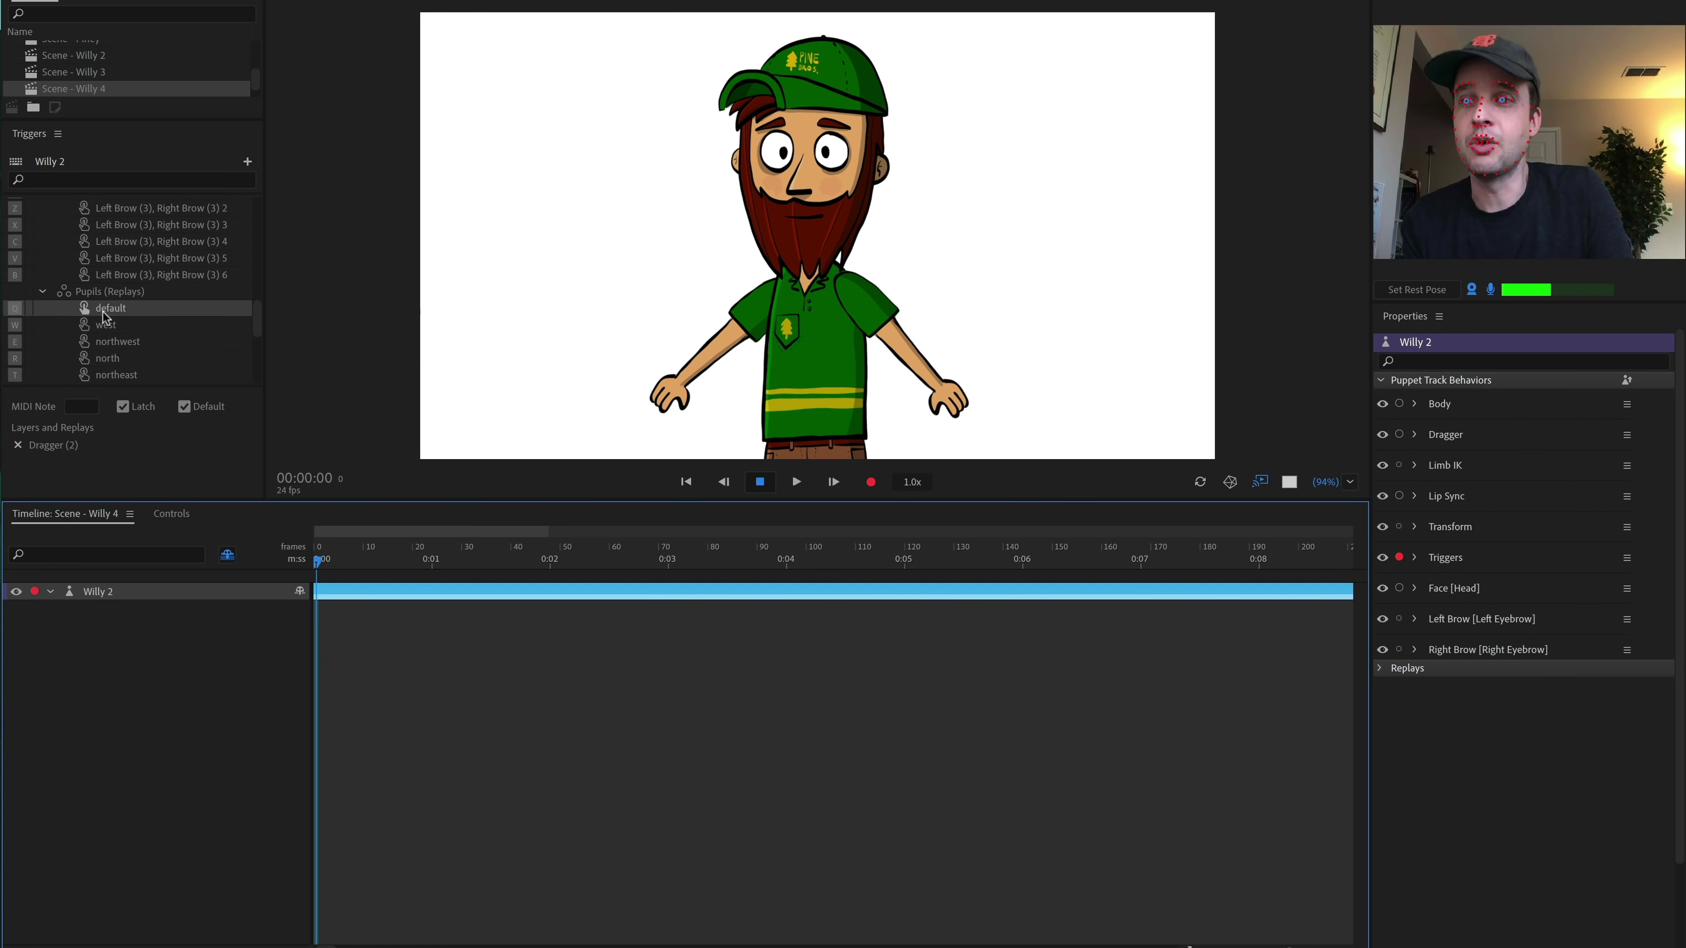
pyautogui.click(87, 308)
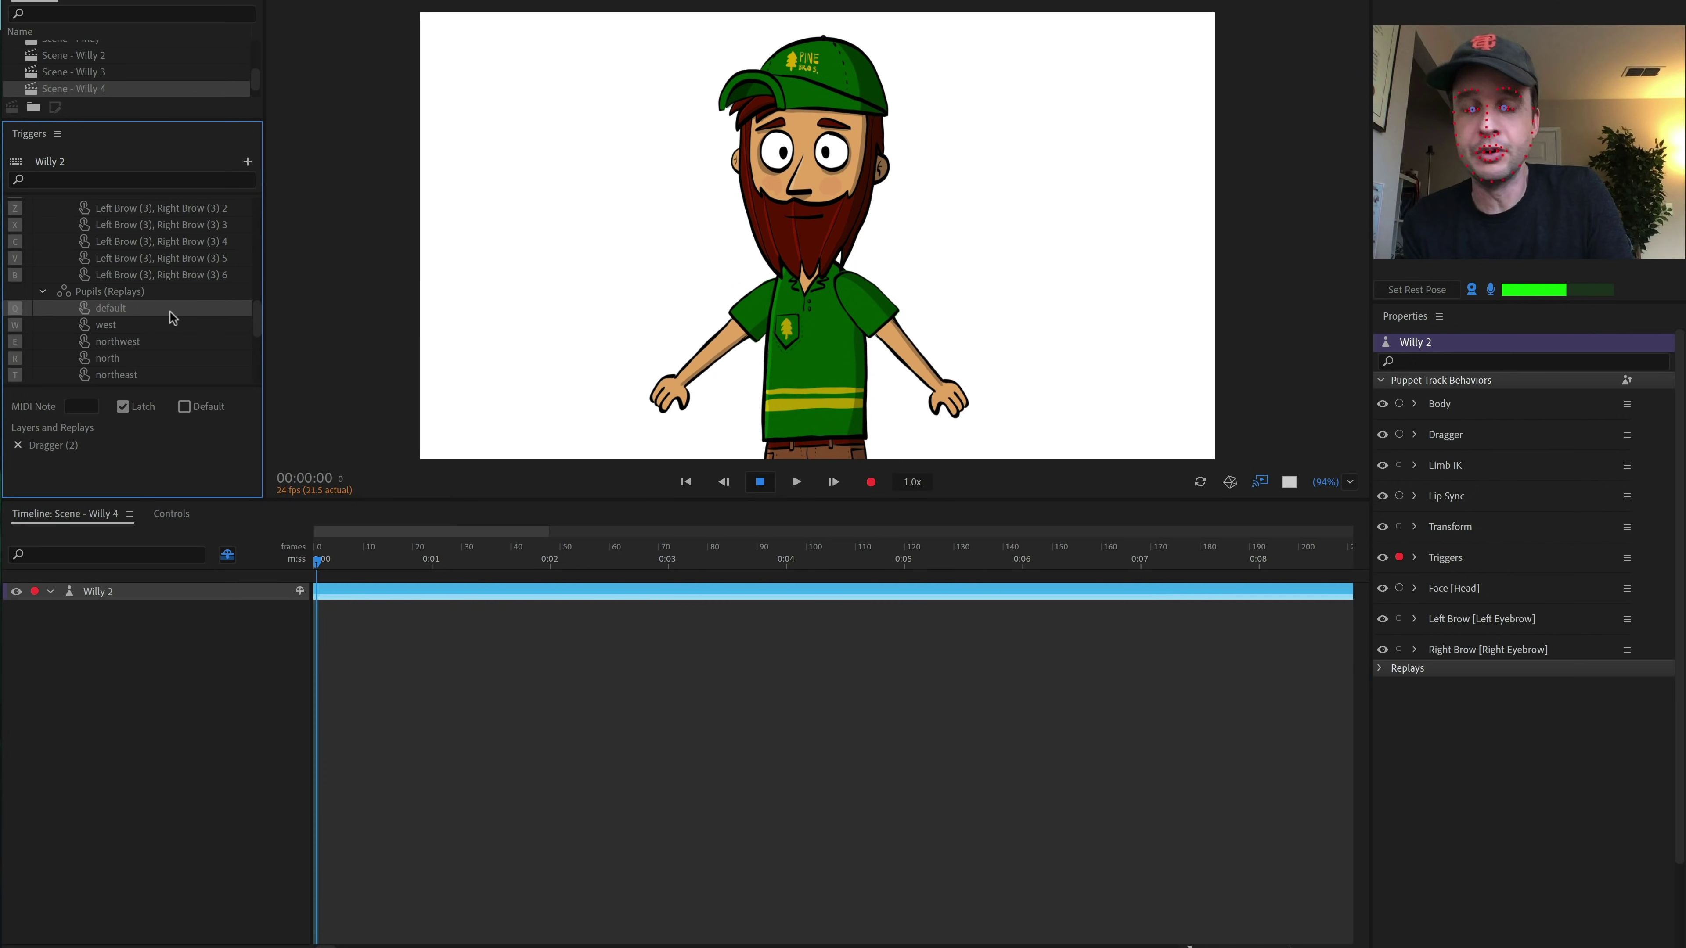
pyautogui.scroll(1, 169, 312)
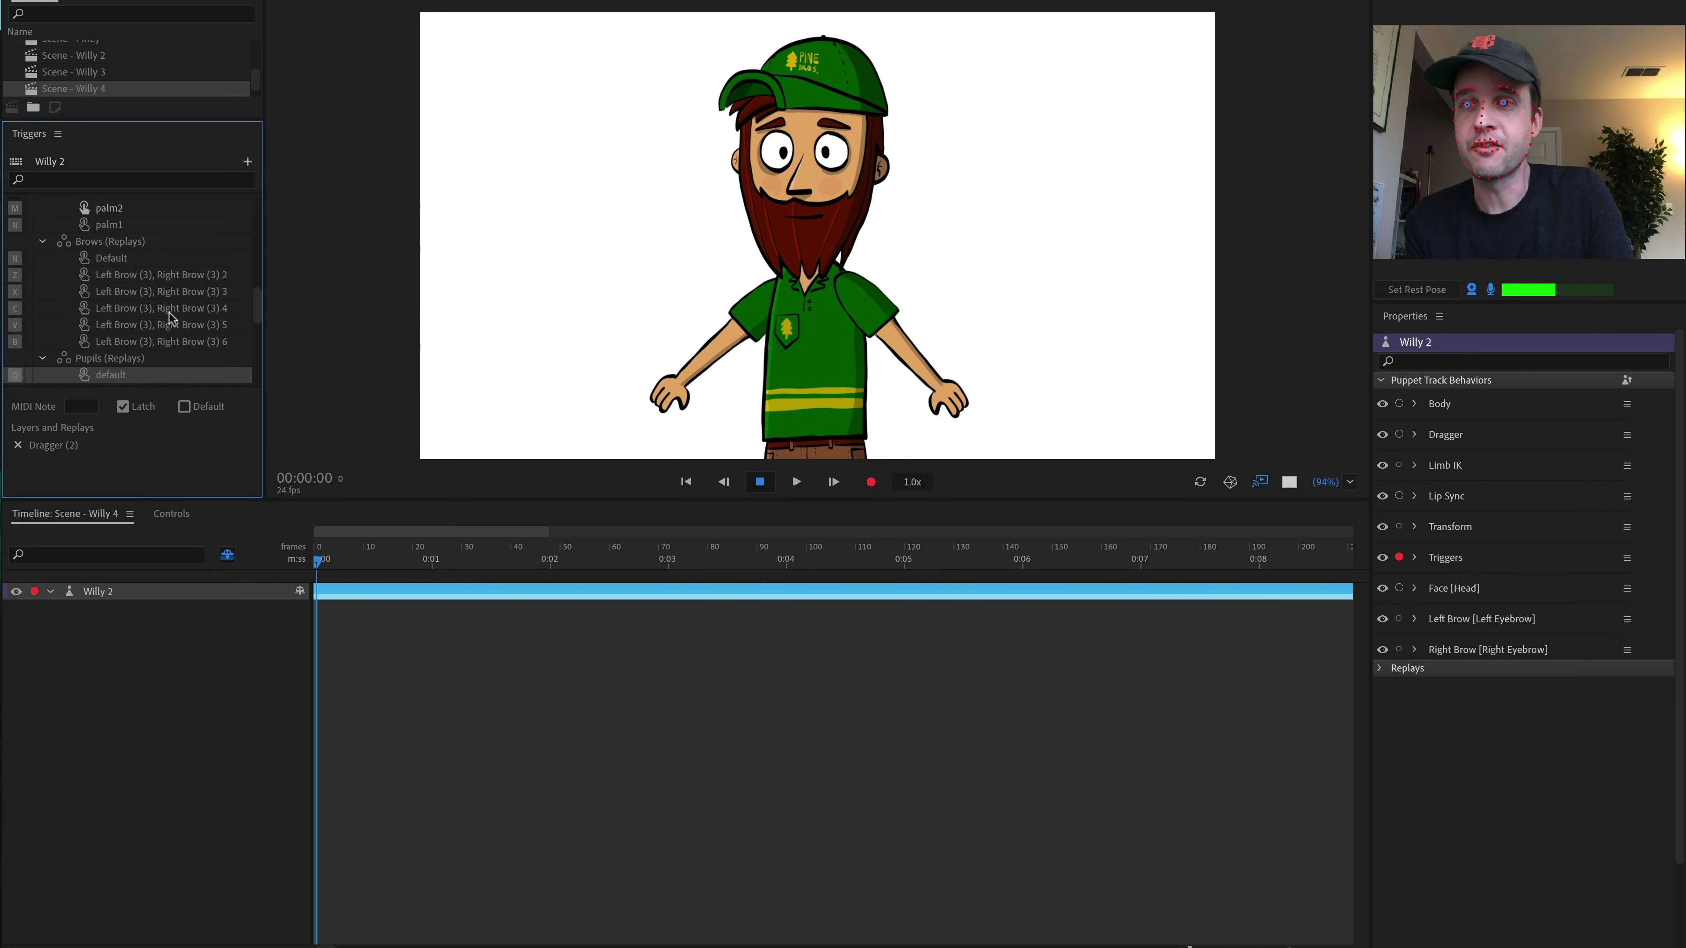
pyautogui.click(85, 260)
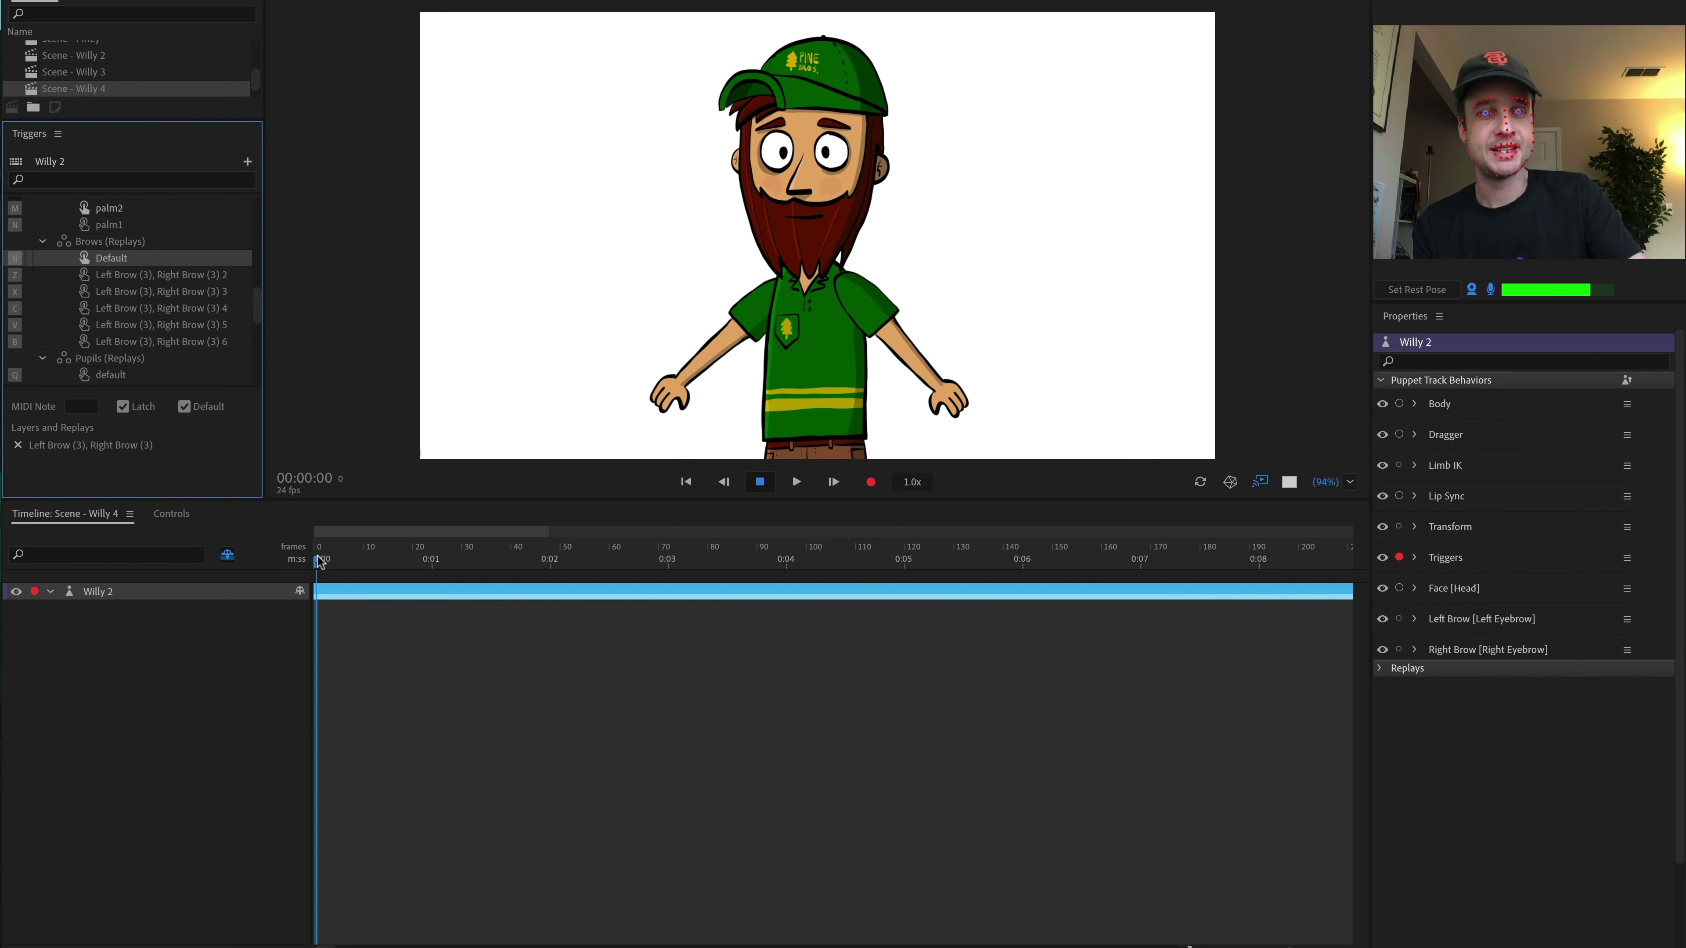
# Step: Record a performance of about 10 seconds on Willy 2 by triggering the brow replays
pyautogui.click(870, 482)
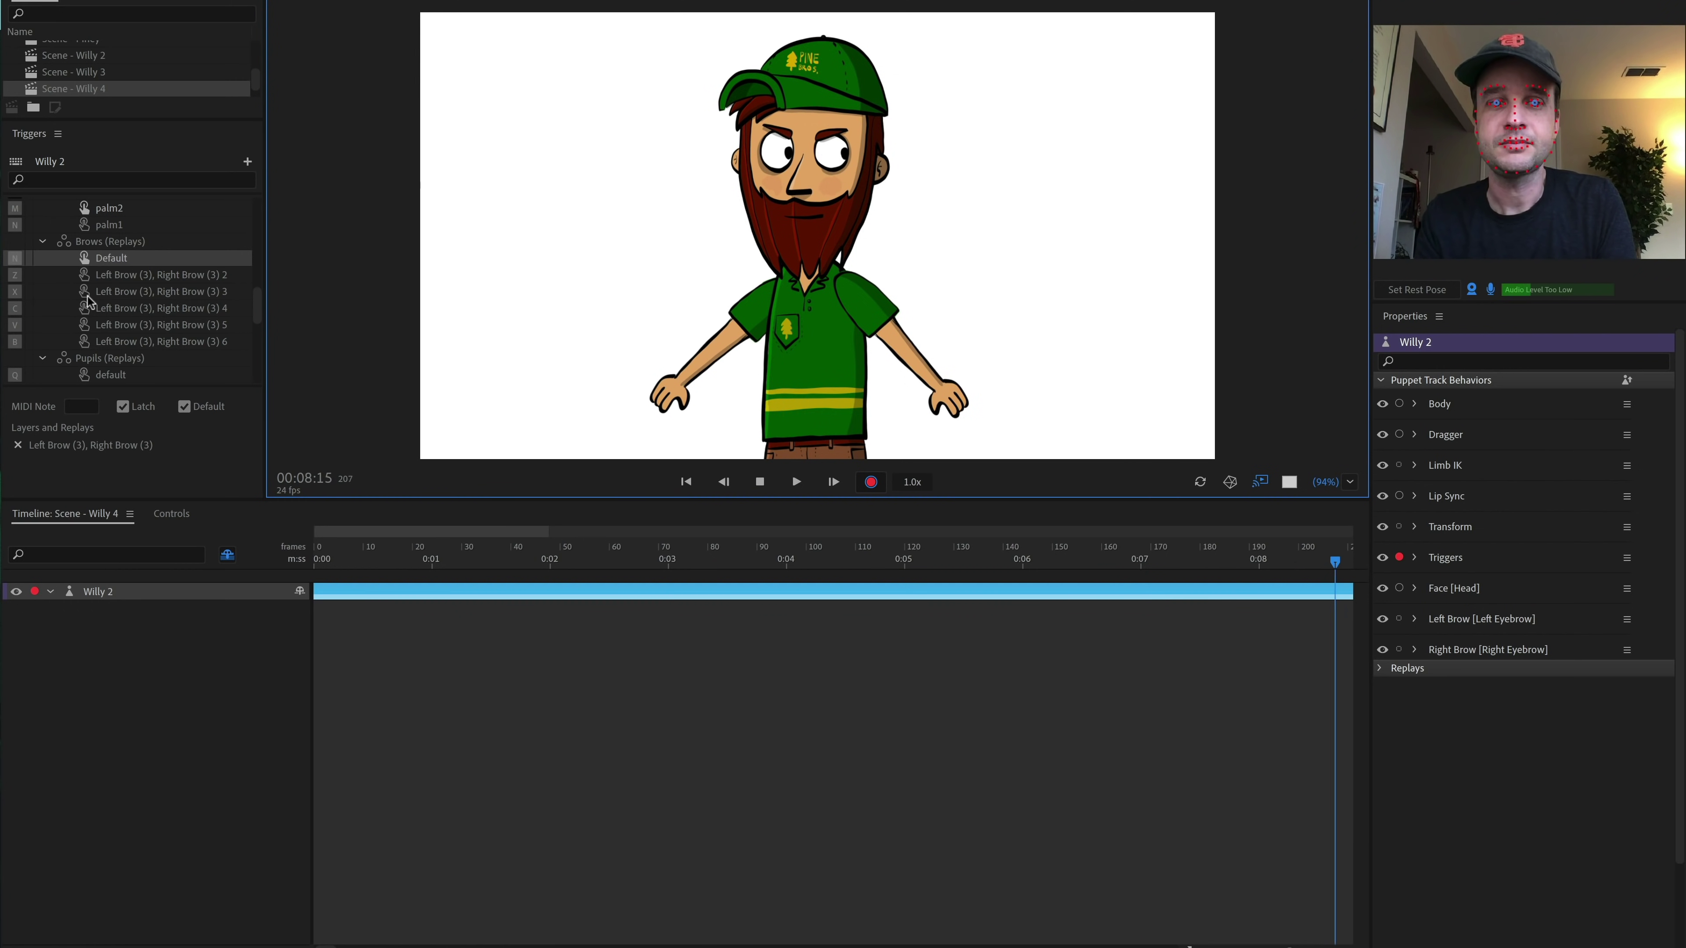
pyautogui.press('space')
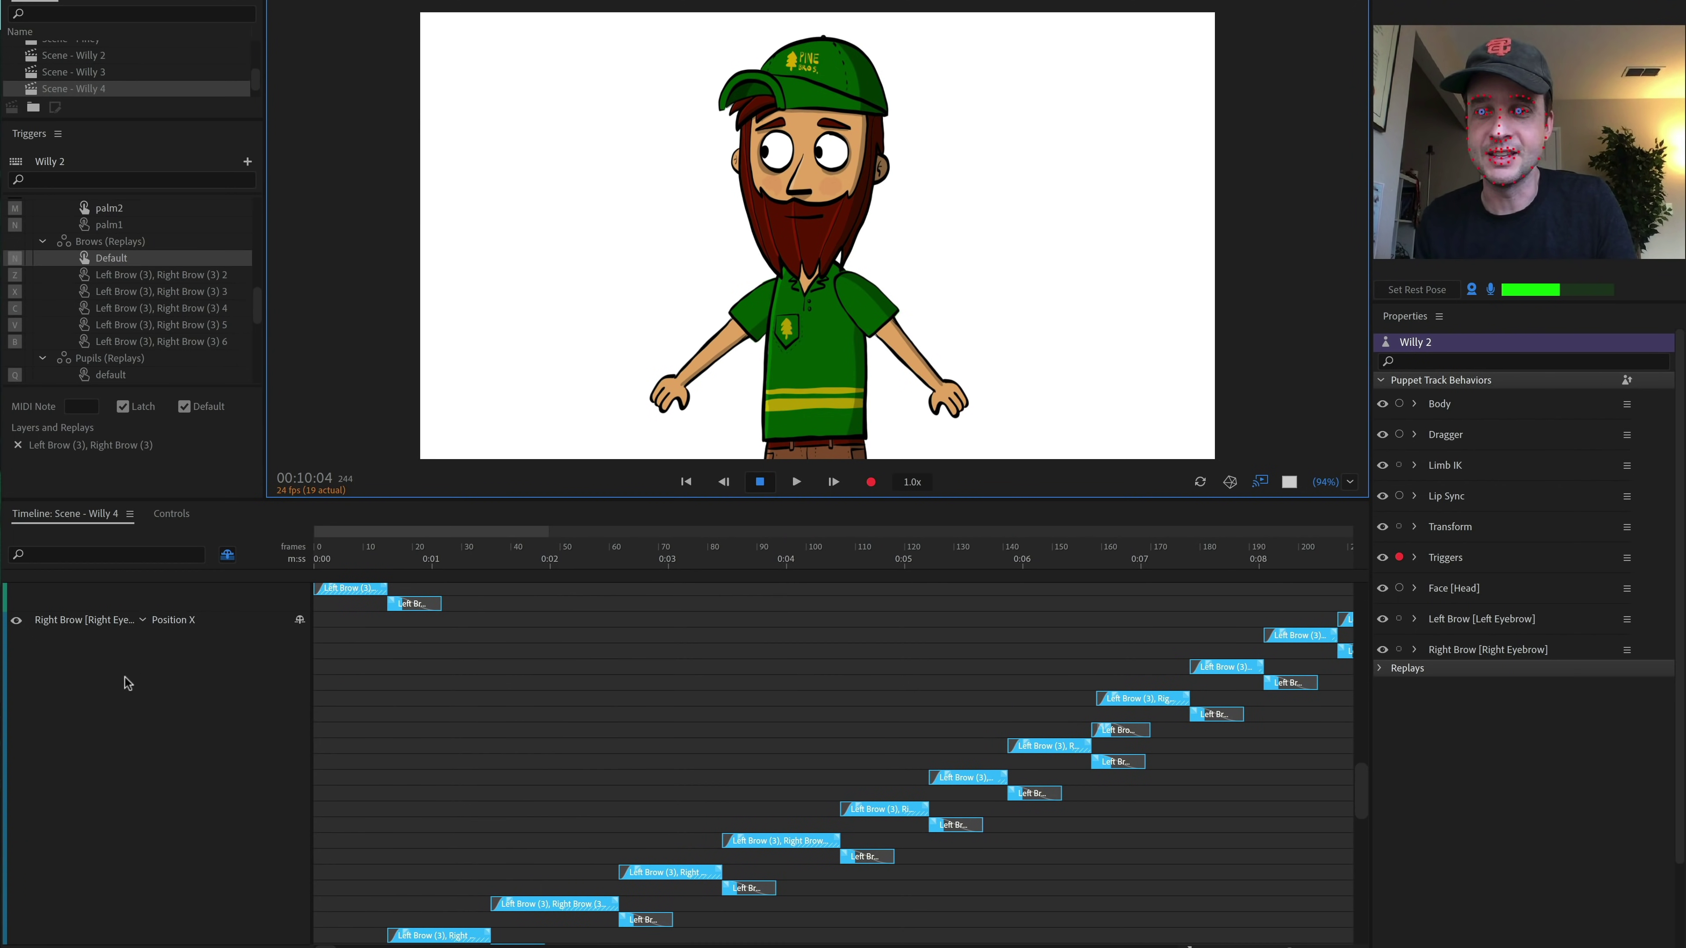
# Step: Collapse the recorded takes under the Position X, Position Y and Rotation rows of Left Brow and Right Brow
pyautogui.click(139, 619)
pyautogui.scroll(-3, 166, 671)
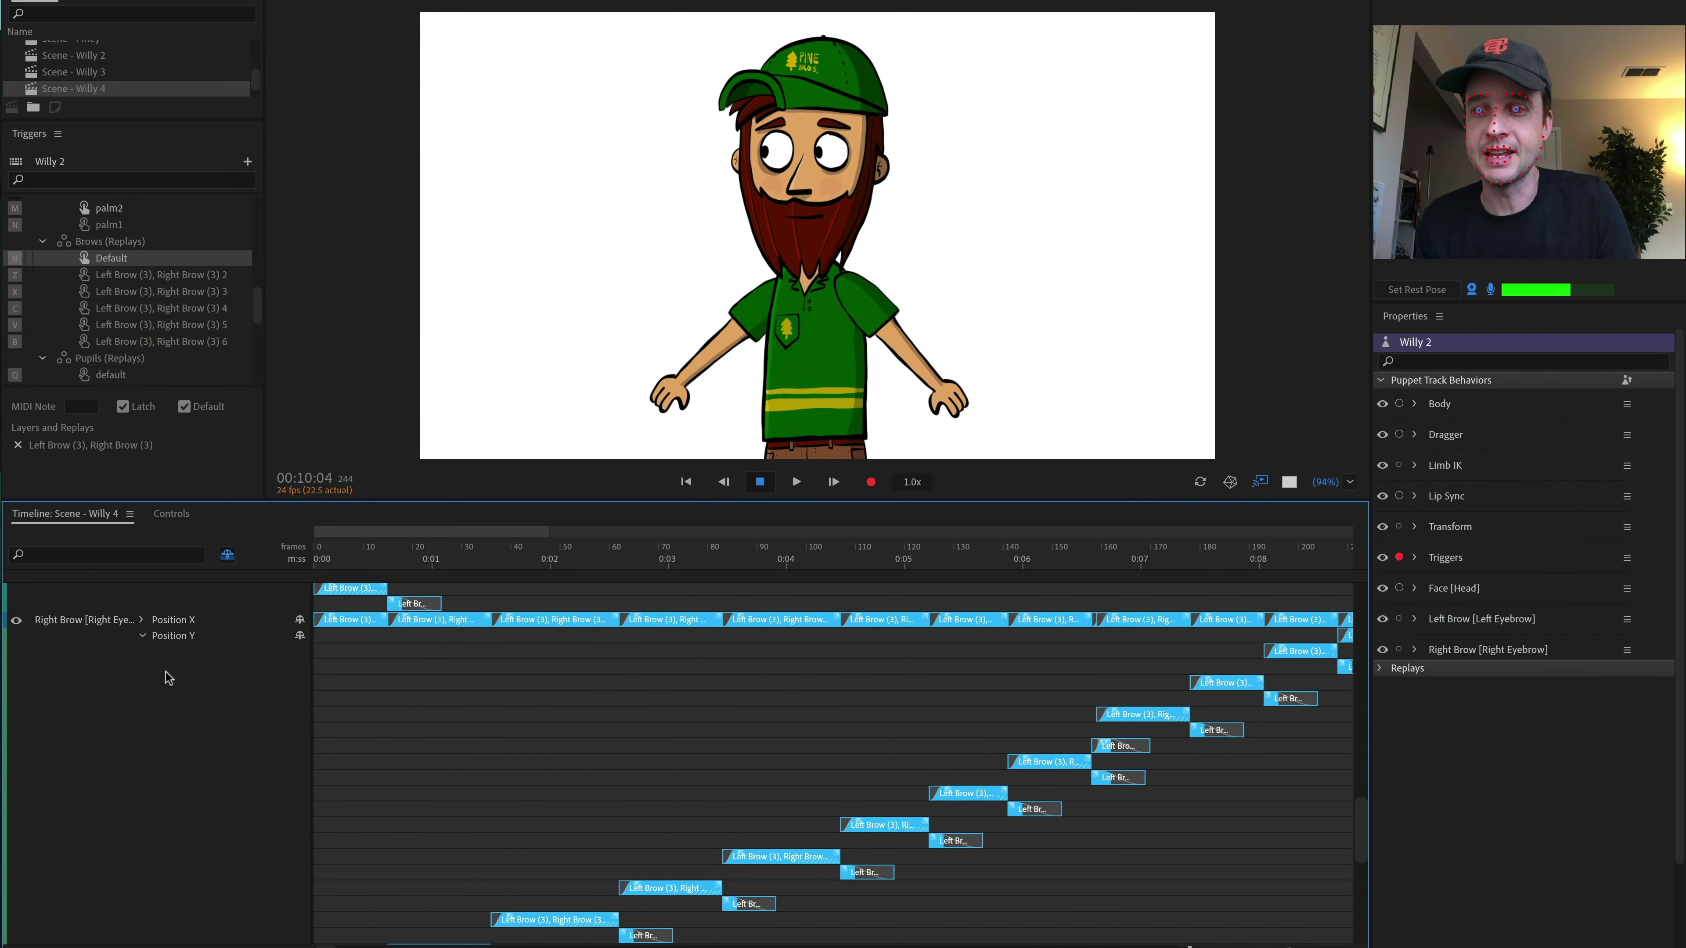
pyautogui.scroll(3, 162, 671)
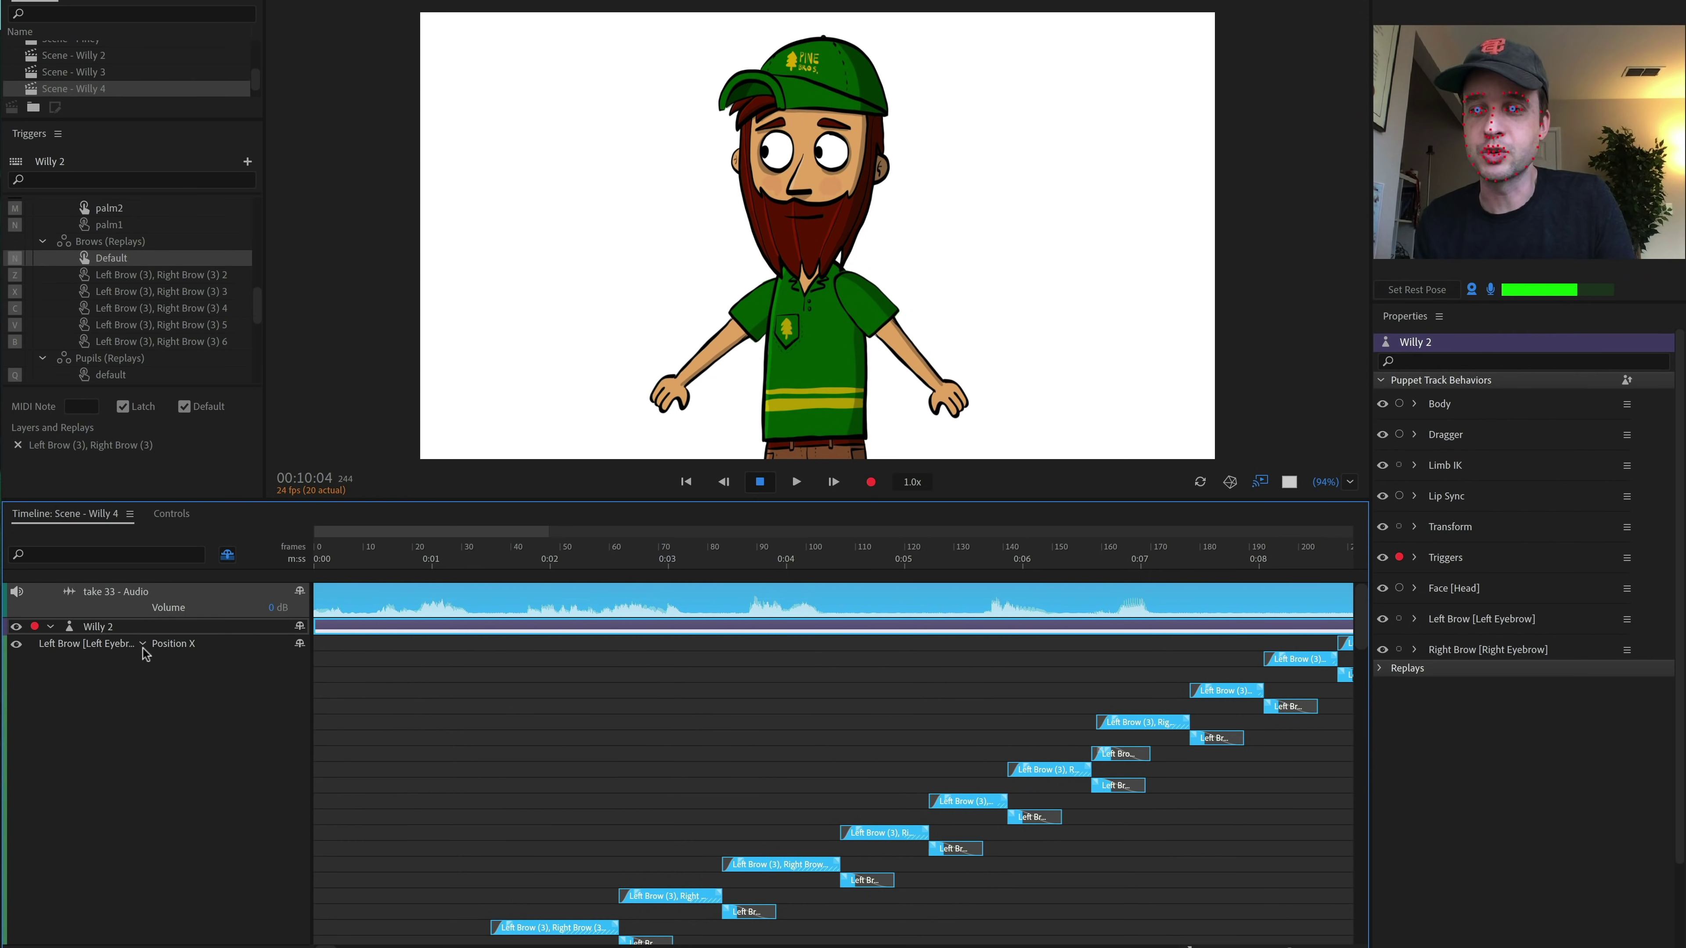
pyautogui.click(142, 644)
pyautogui.click(143, 660)
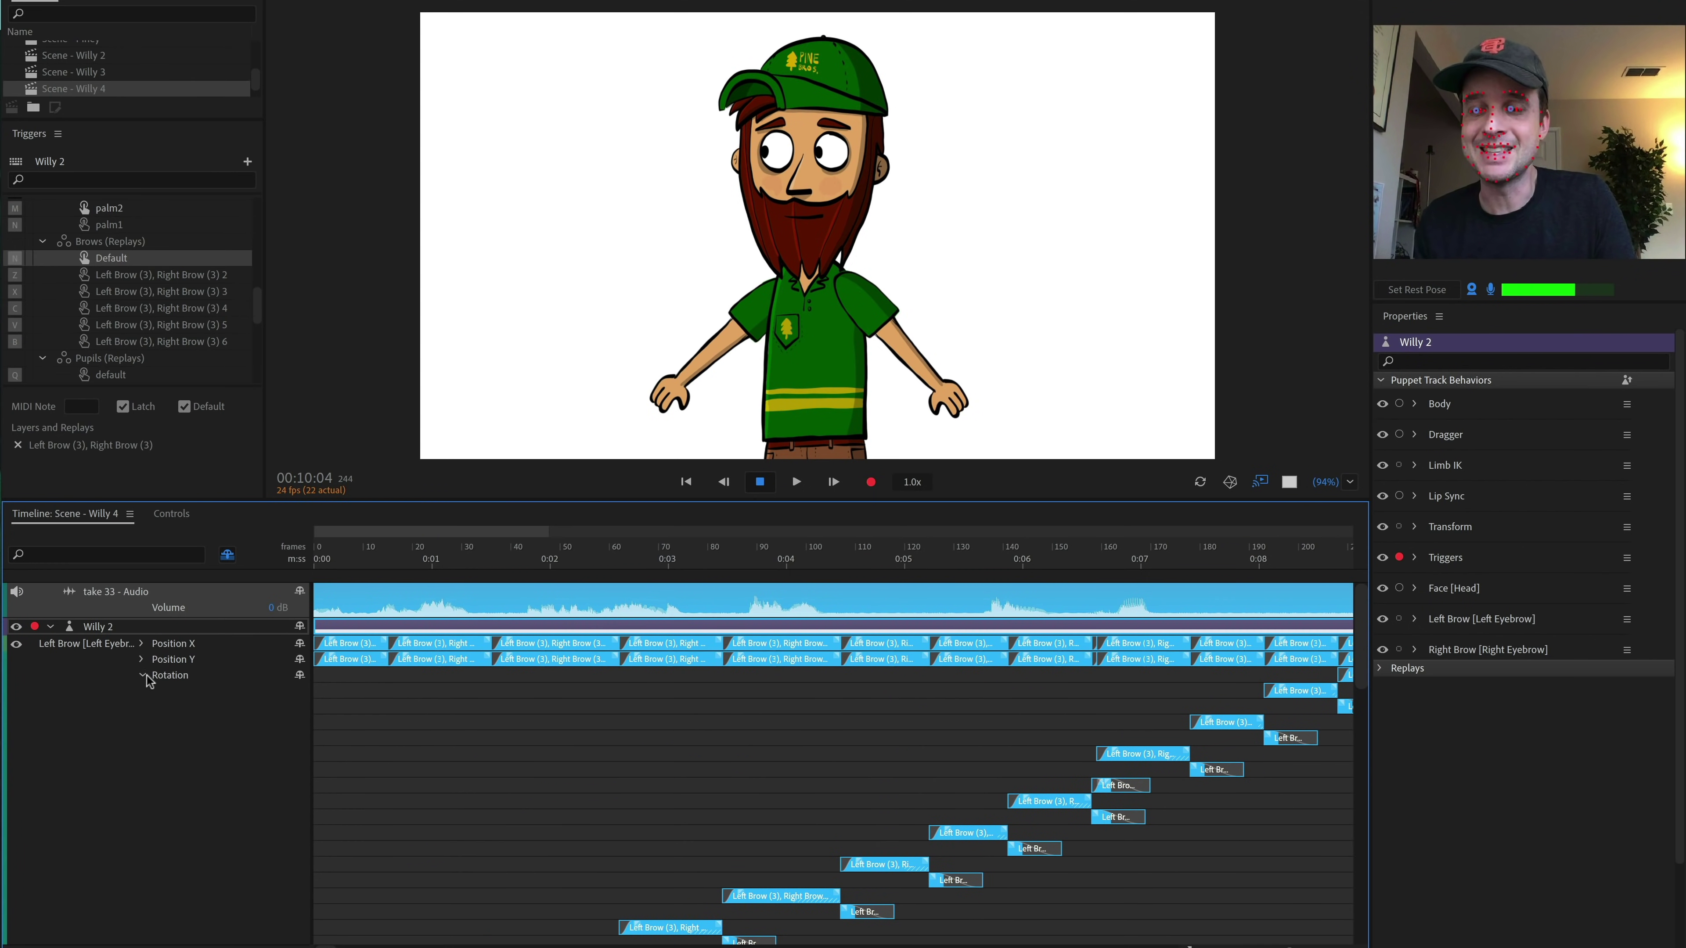
pyautogui.click(143, 676)
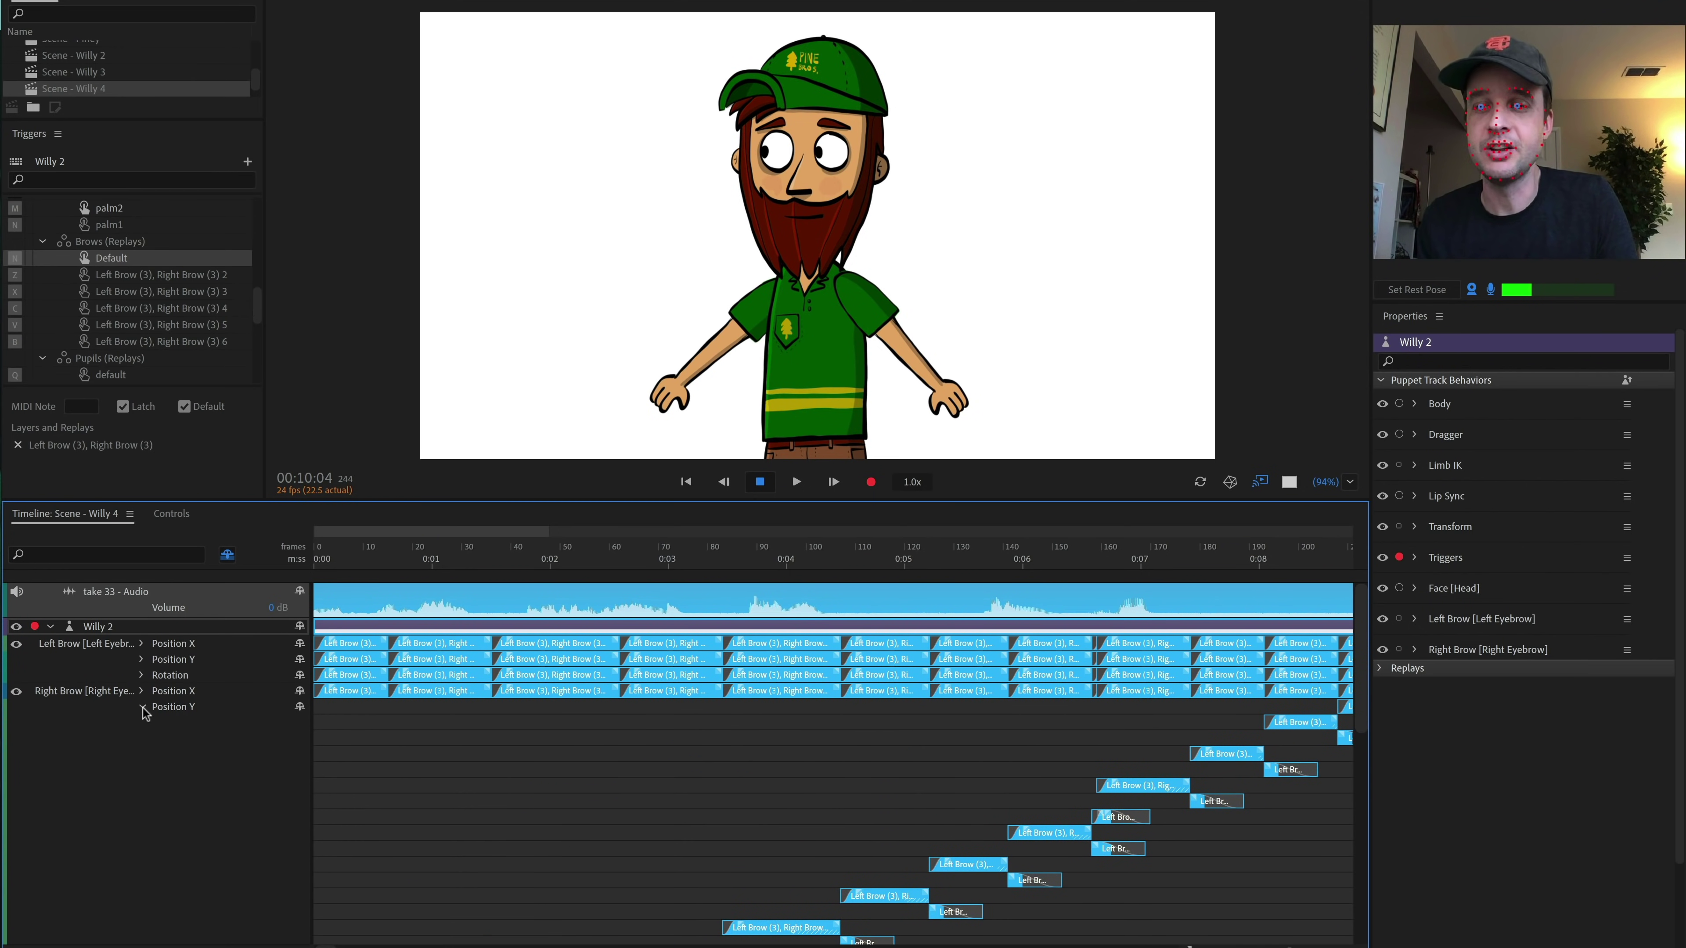
pyautogui.click(143, 707)
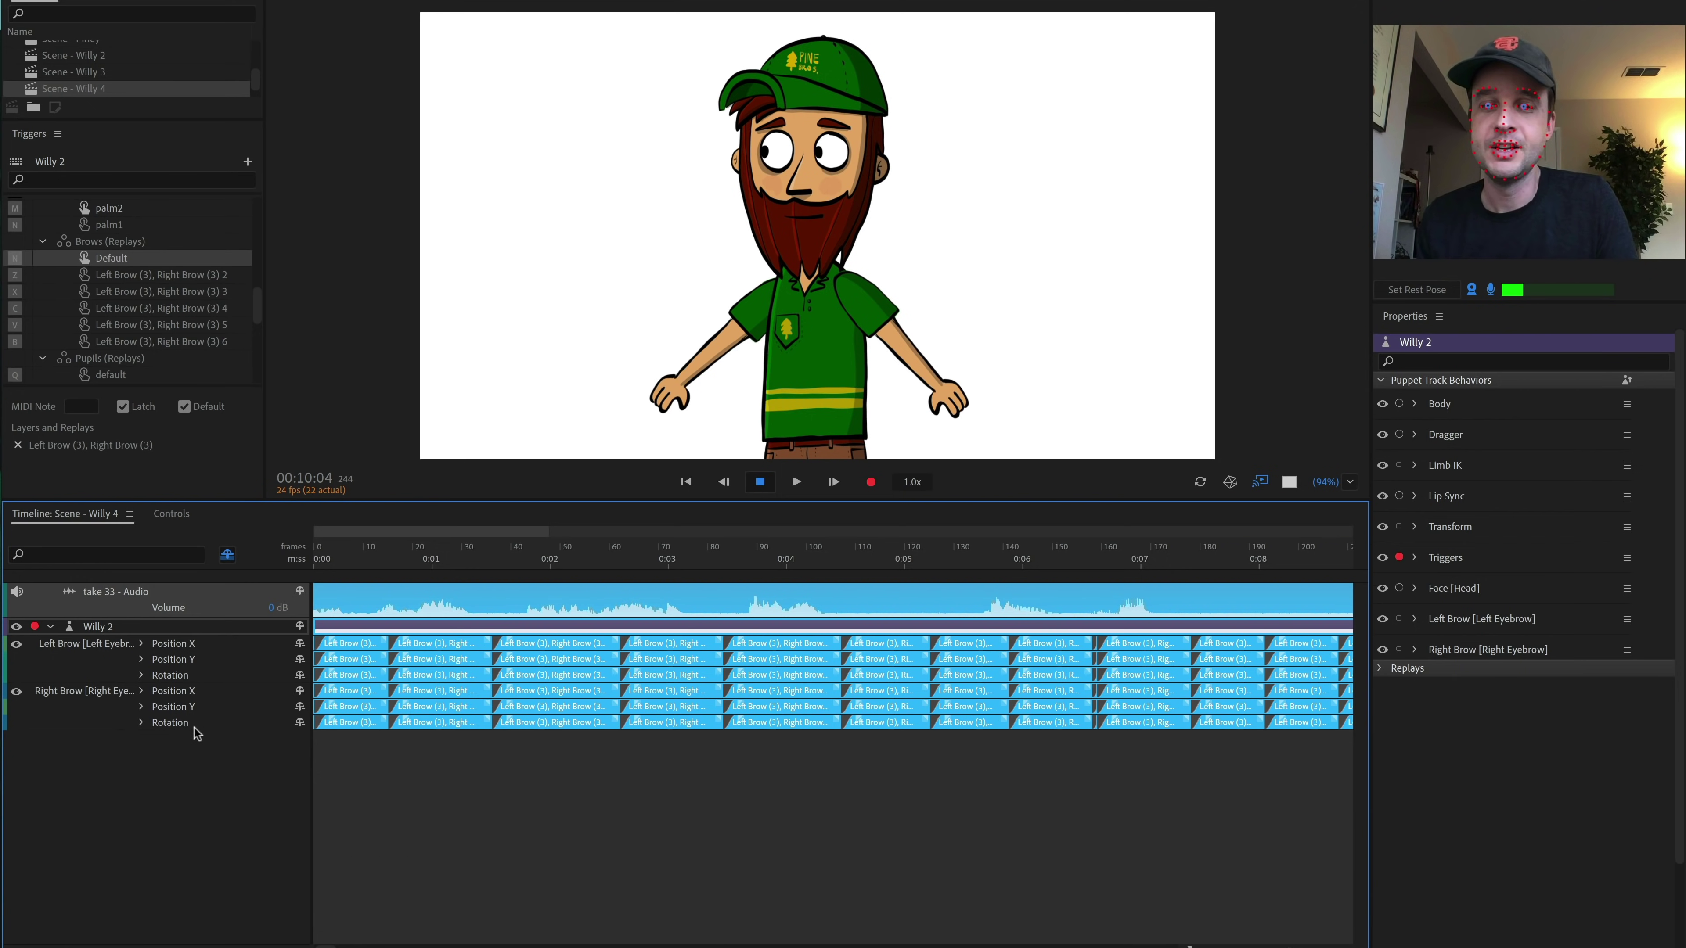
# Step: Deselect the recorded brow takes and delete the take 33 audio track from the scene
pyautogui.click(467, 775)
pyautogui.click(973, 740)
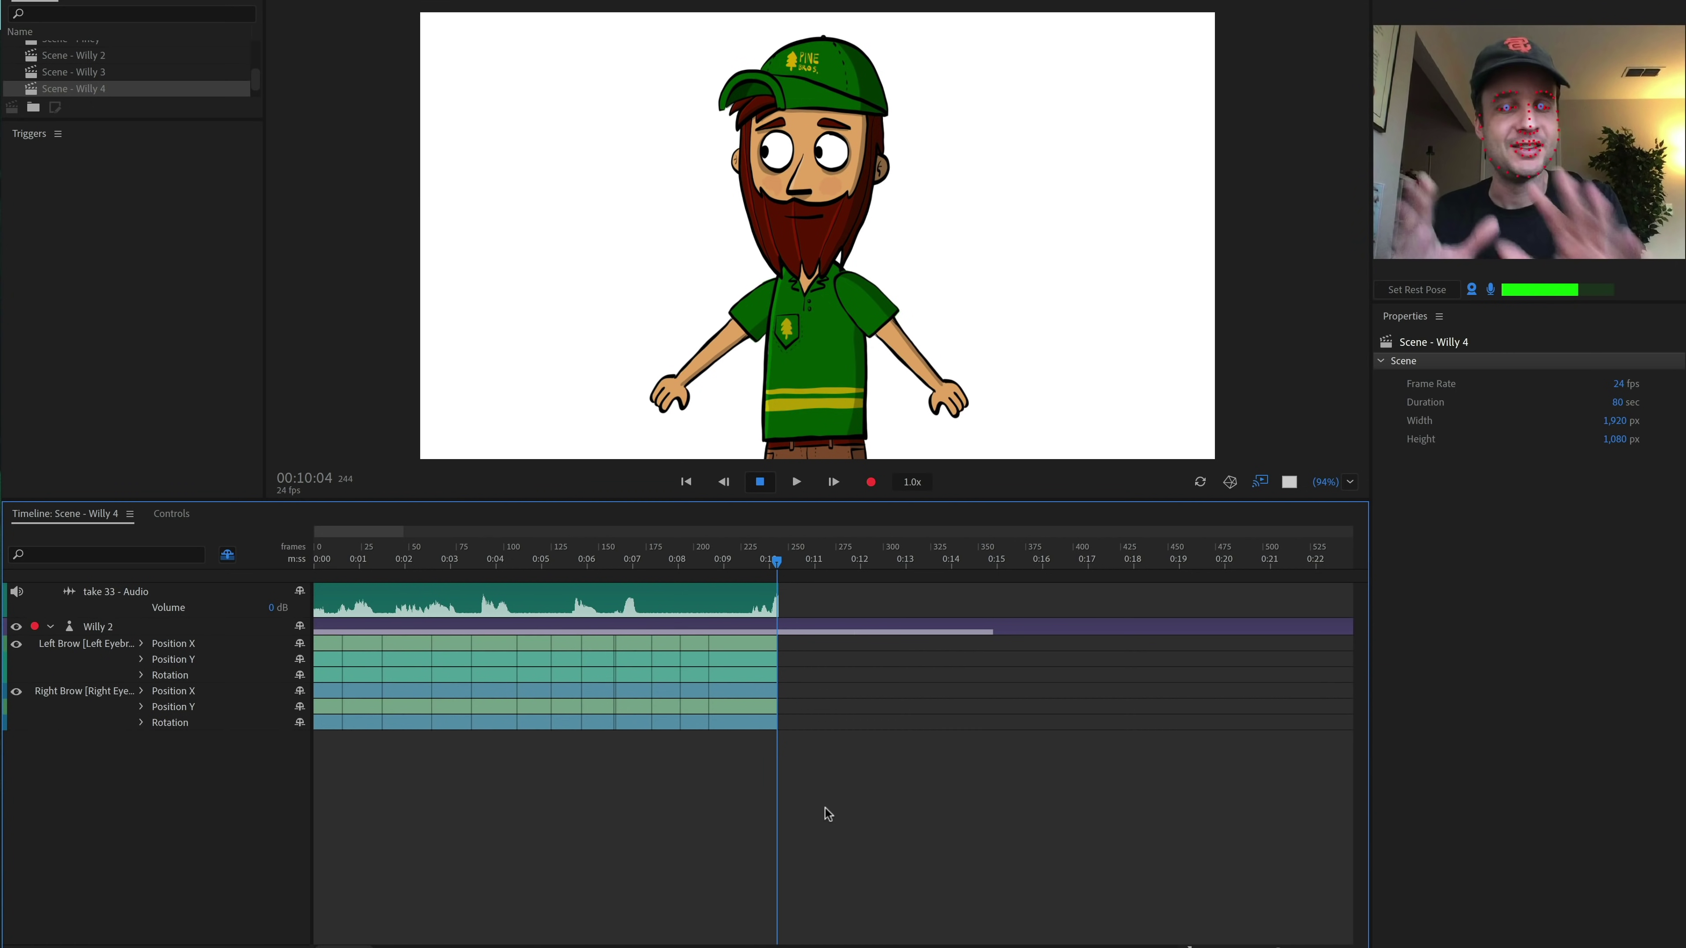
pyautogui.click(705, 608)
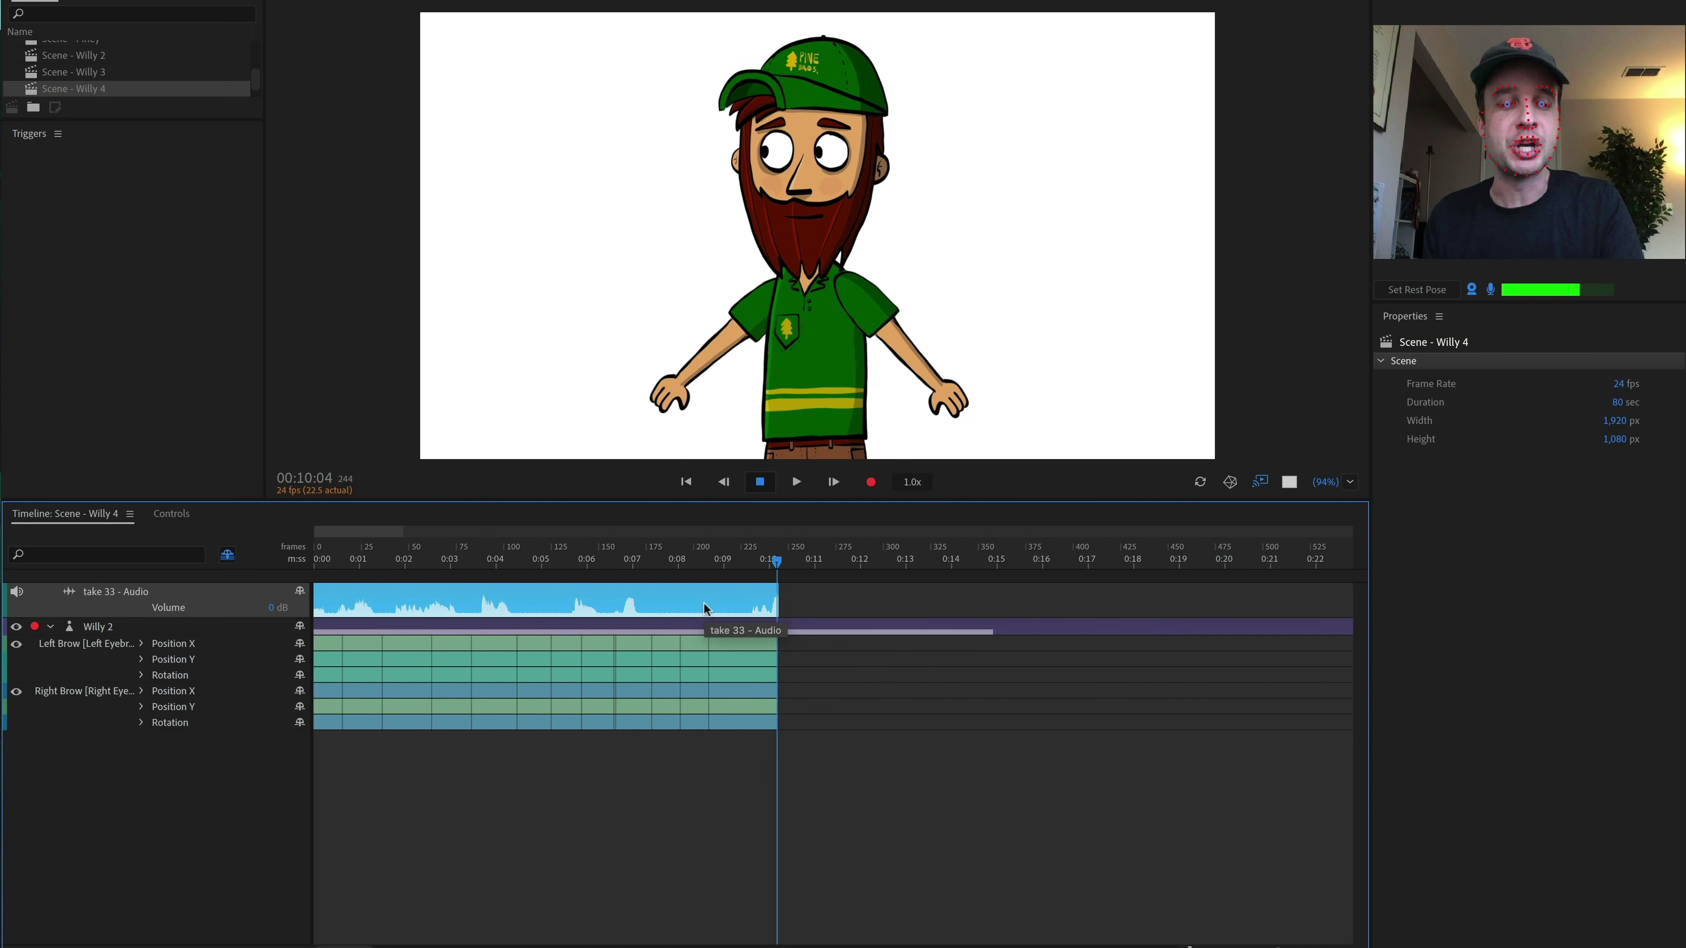
pyautogui.press('Delete')
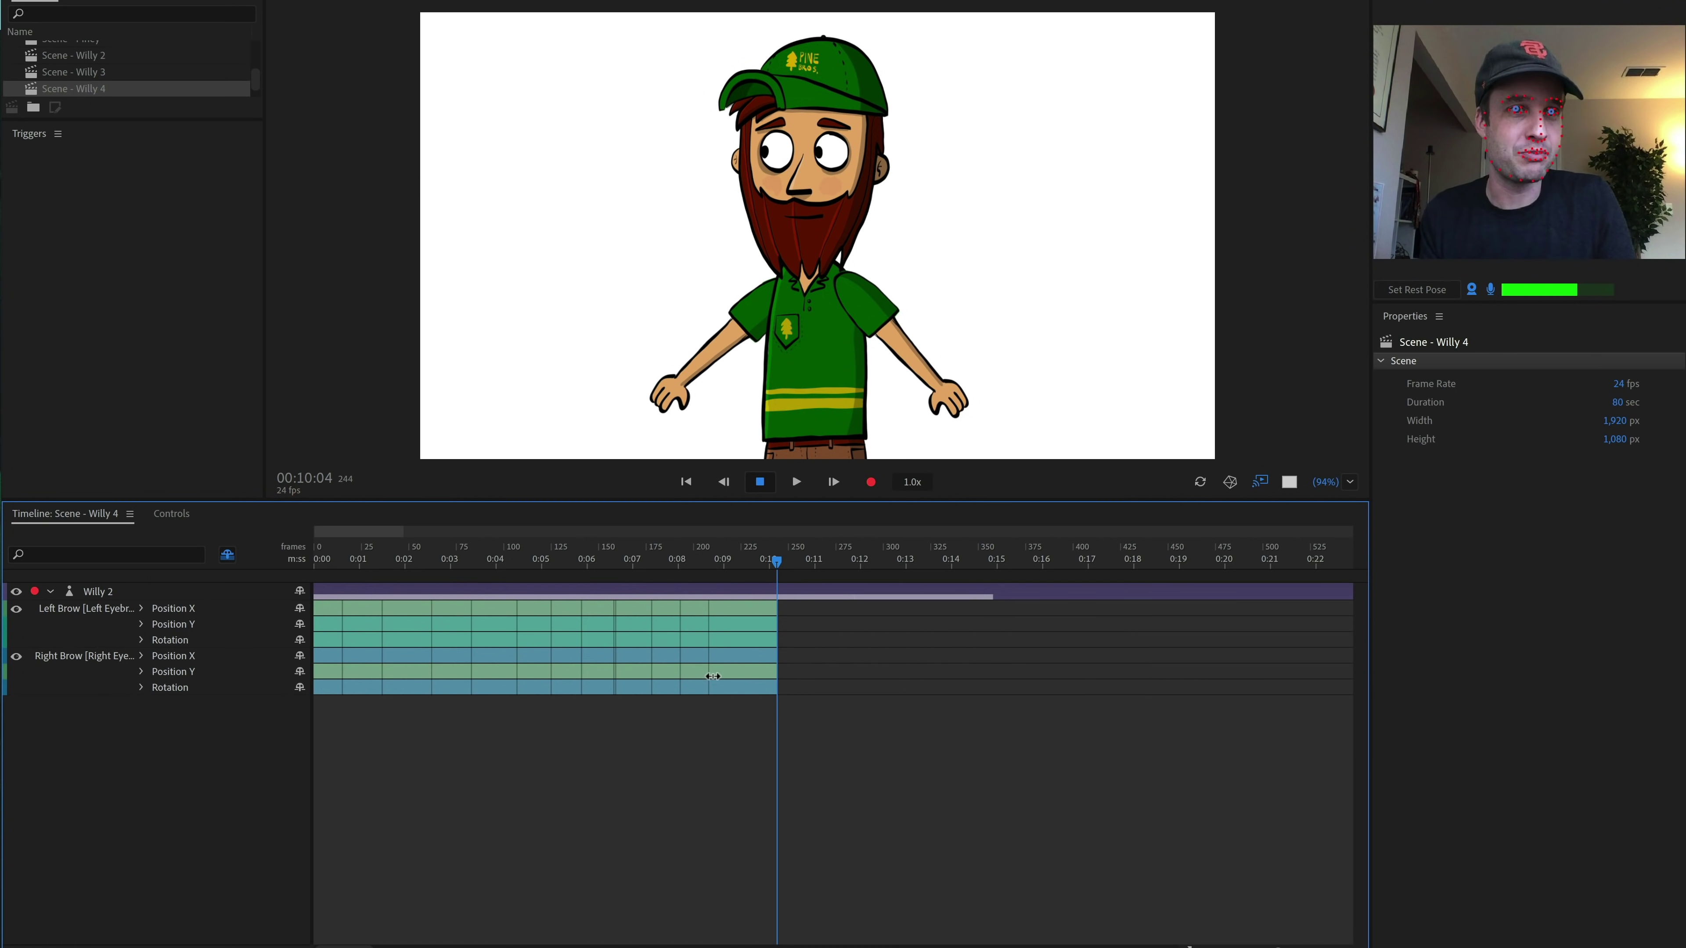
# Step: Mark the Position X, Position Y and Rotation rows of both brows as shy and hide all shy rows in the timeline
pyautogui.click(227, 554)
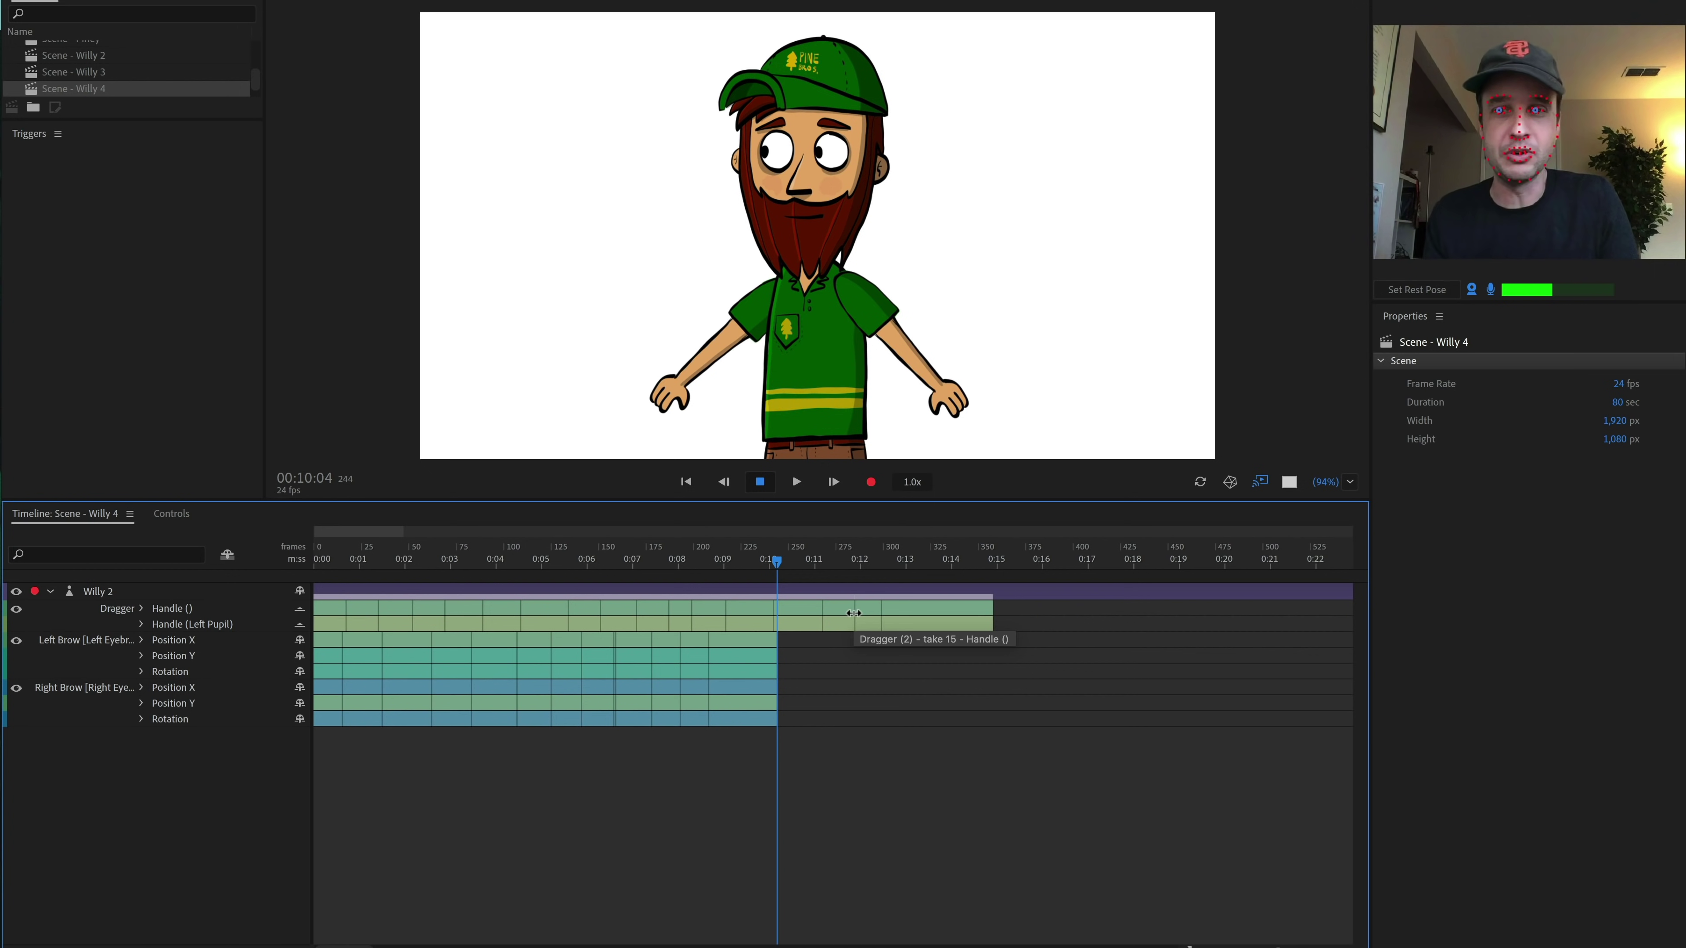
pyautogui.click(227, 554)
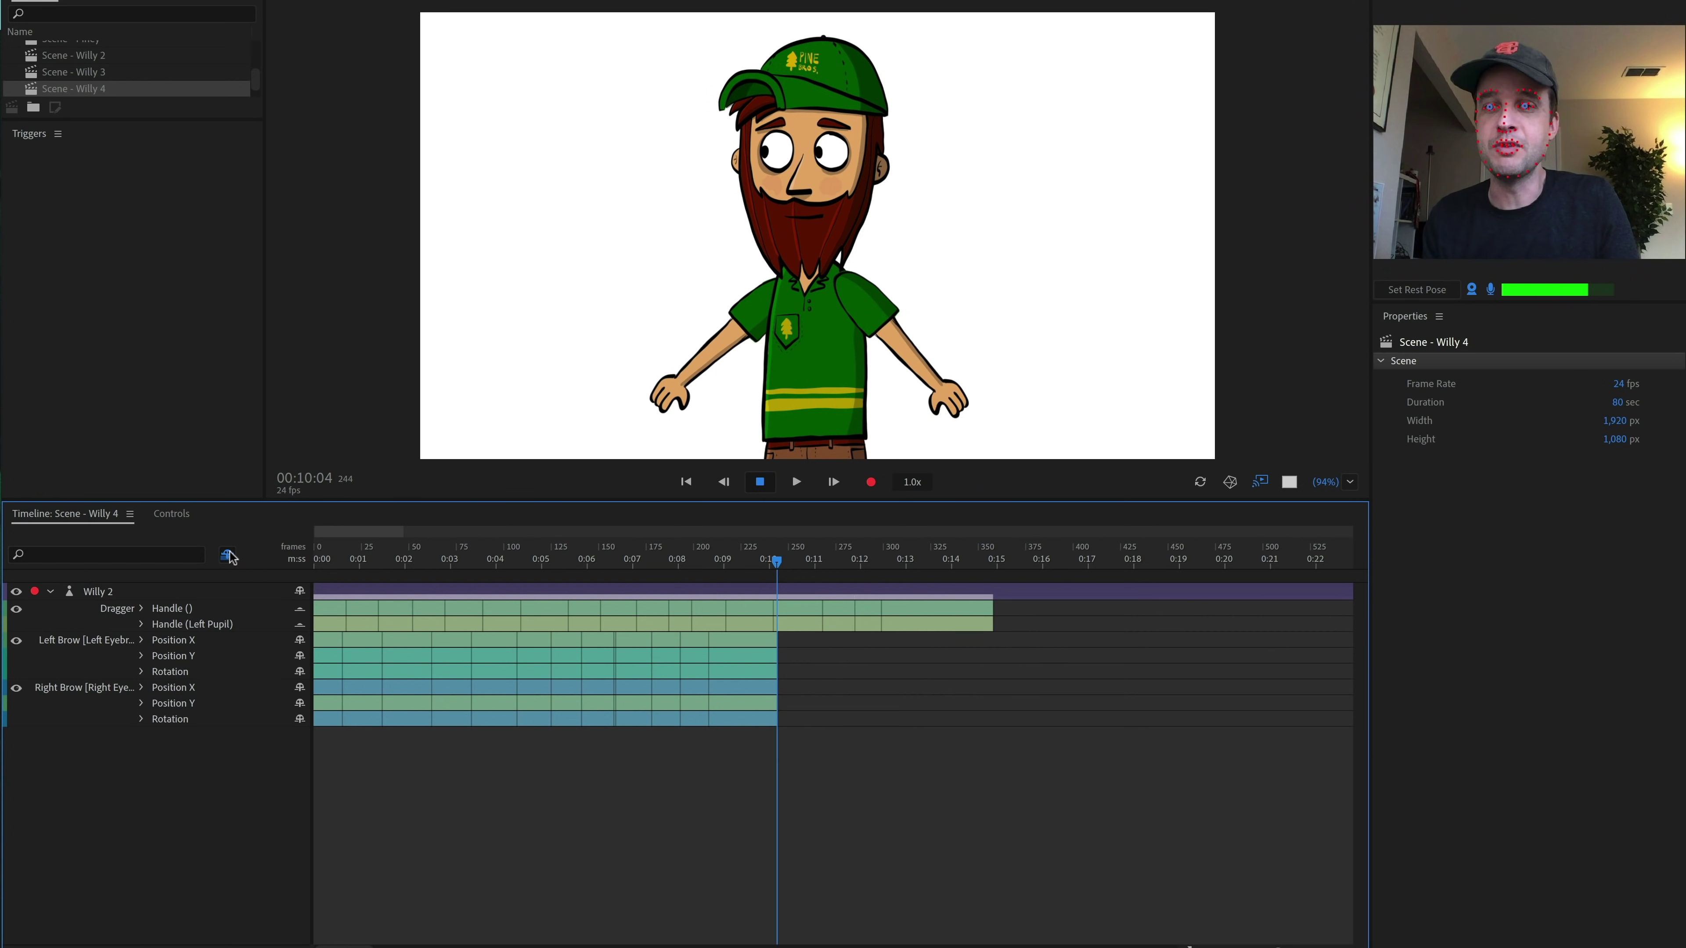
pyautogui.click(227, 555)
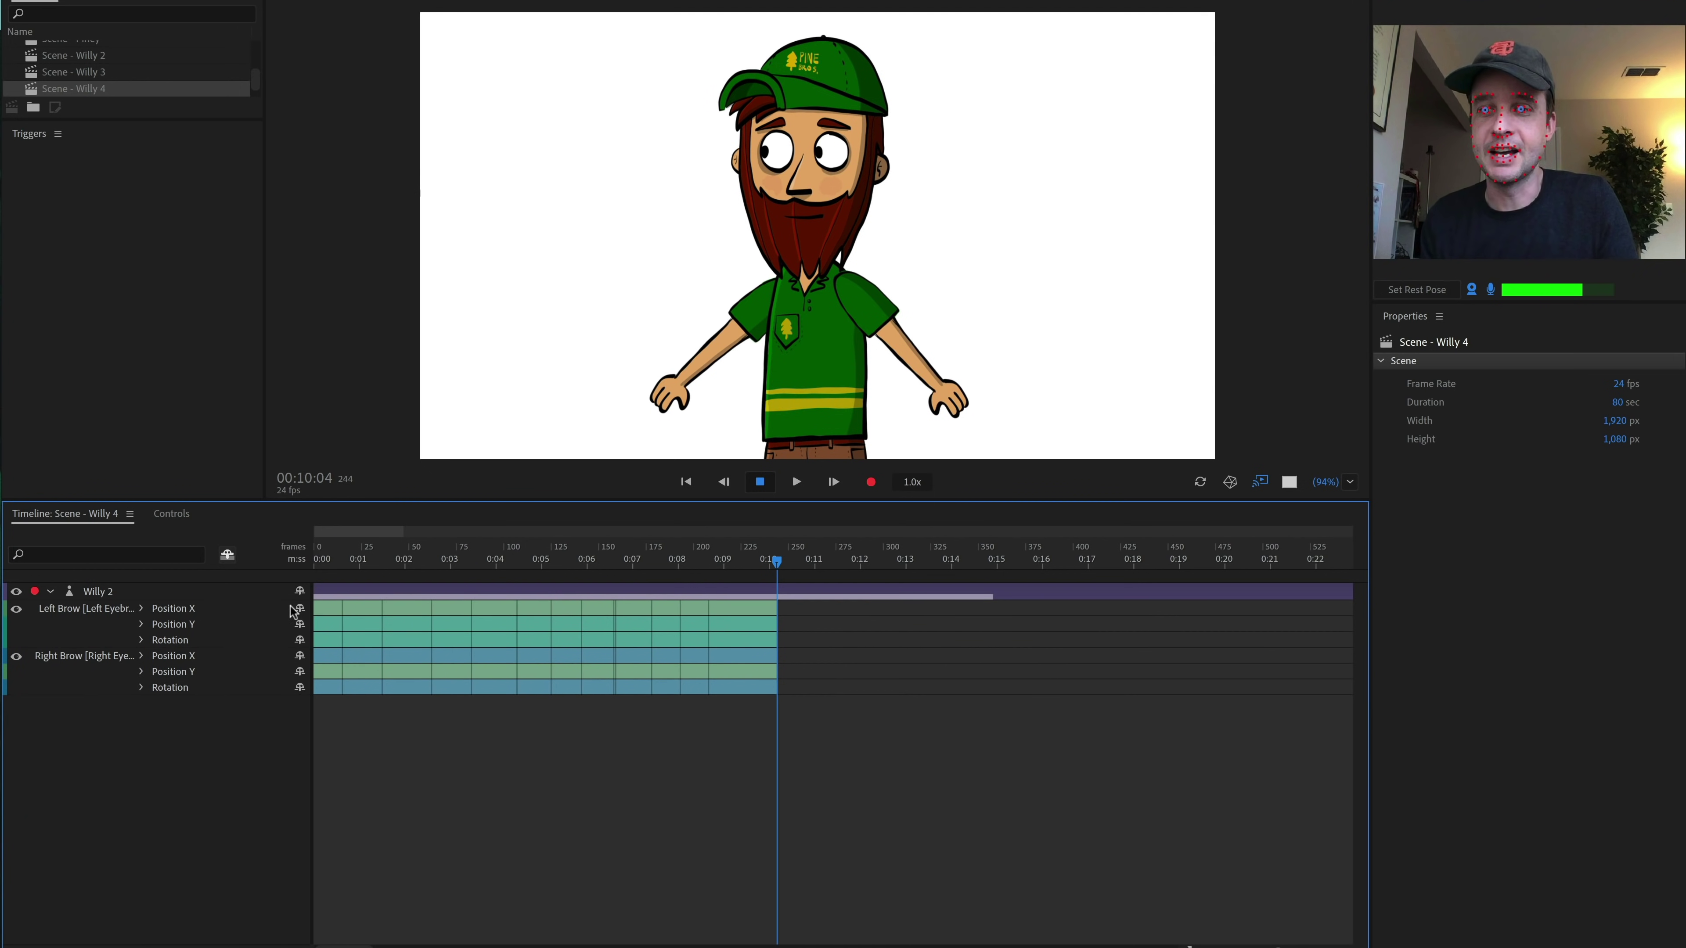
pyautogui.click(300, 639)
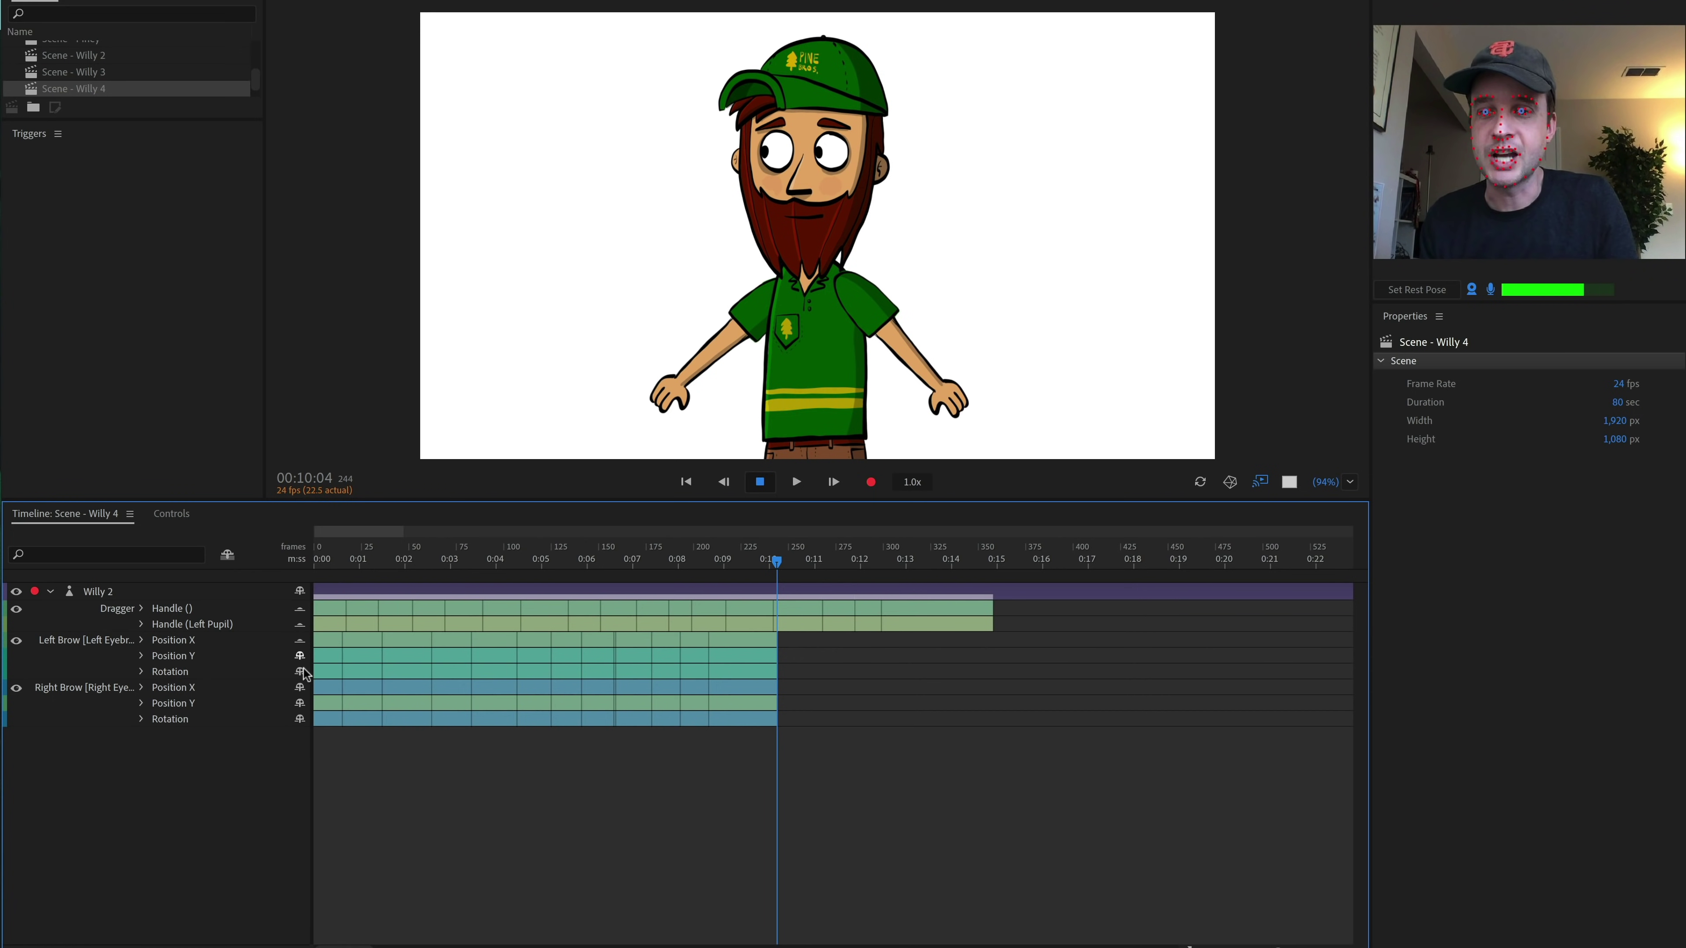
pyautogui.click(300, 656)
pyautogui.click(300, 671)
pyautogui.click(300, 687)
pyautogui.click(300, 704)
pyautogui.click(300, 720)
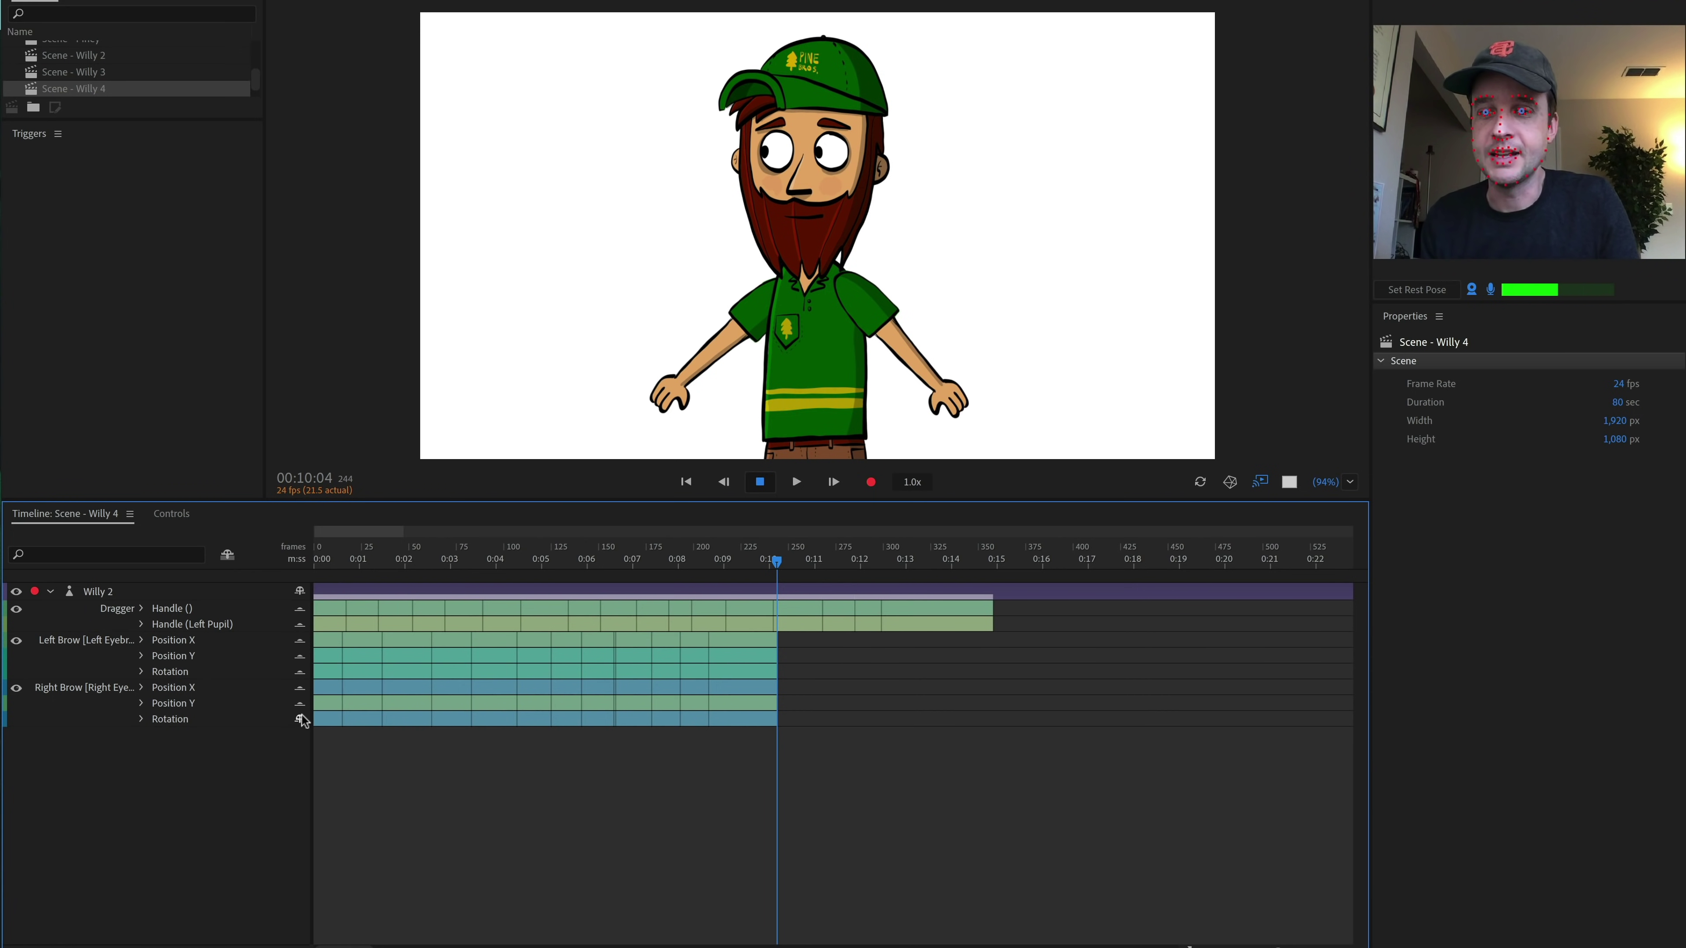
pyautogui.click(227, 558)
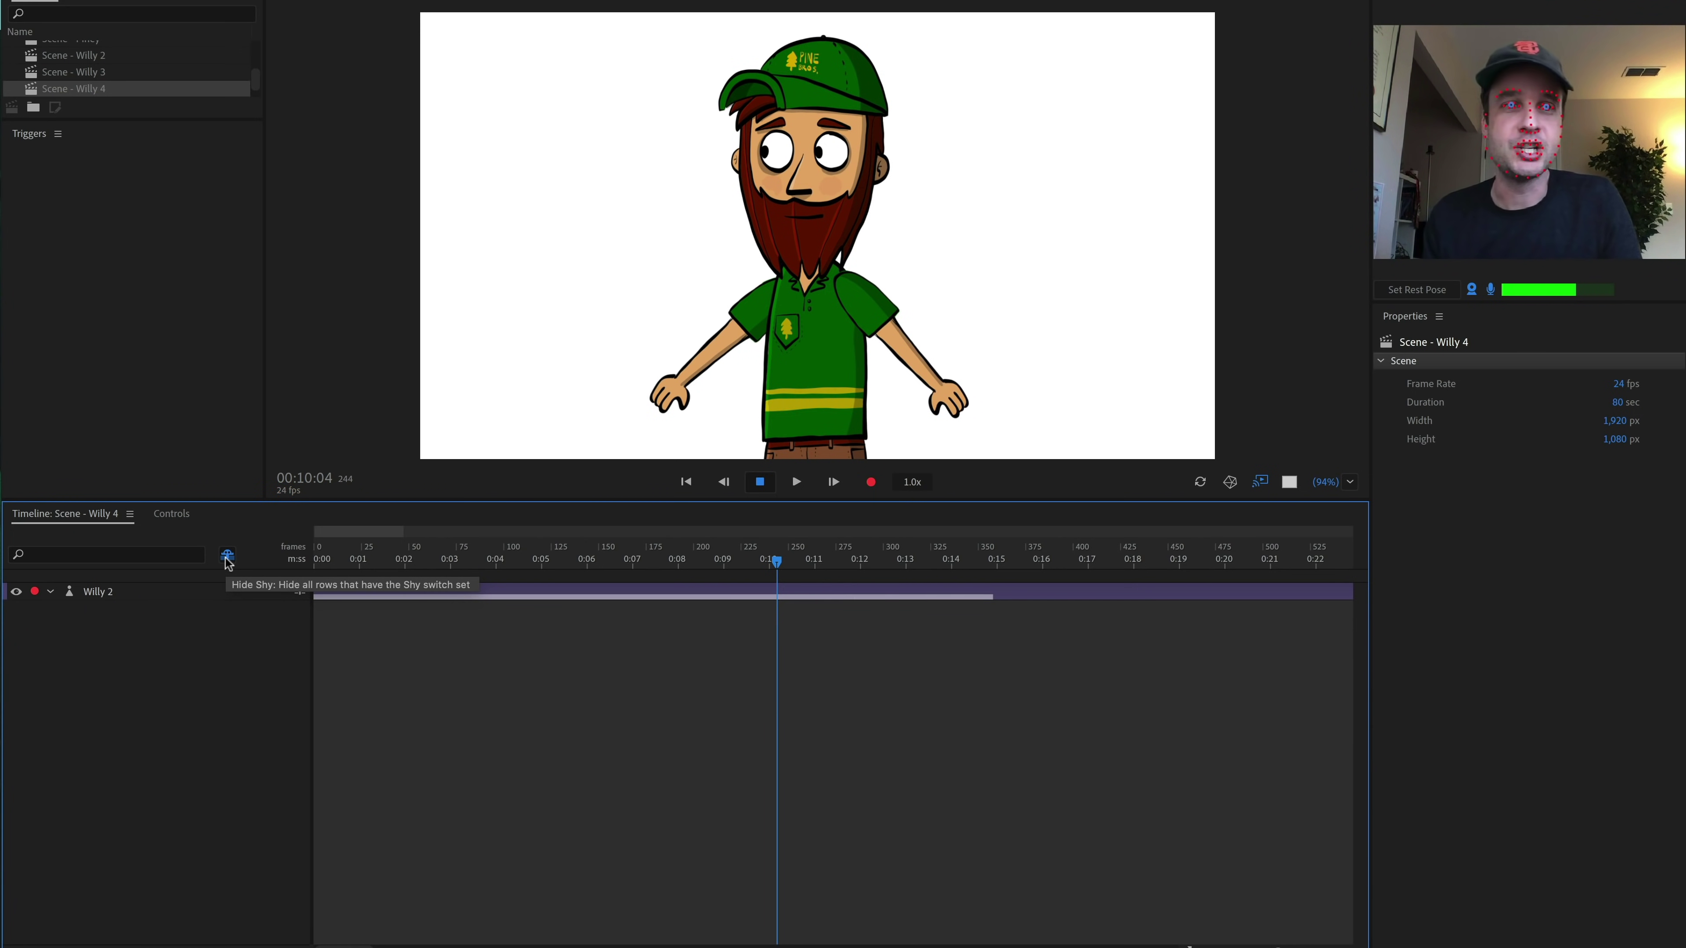